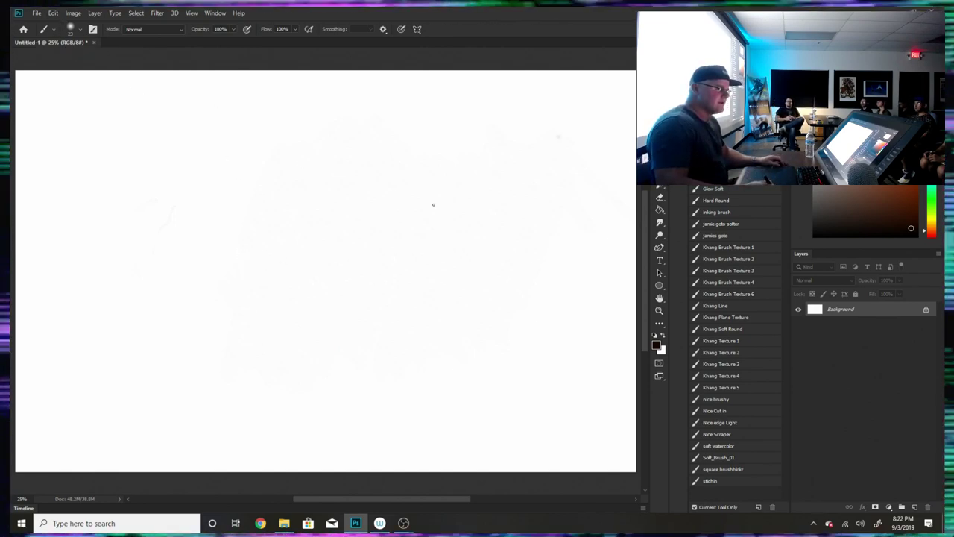
- Choose a light greyish-beige foreground colour and enlarge the soft round brush to 495 px
click(823, 160)
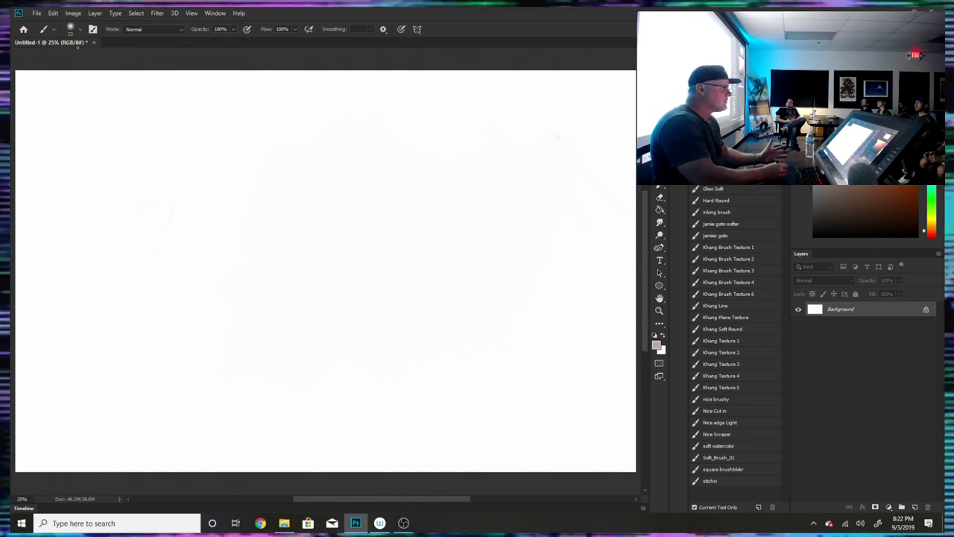
click(74, 29)
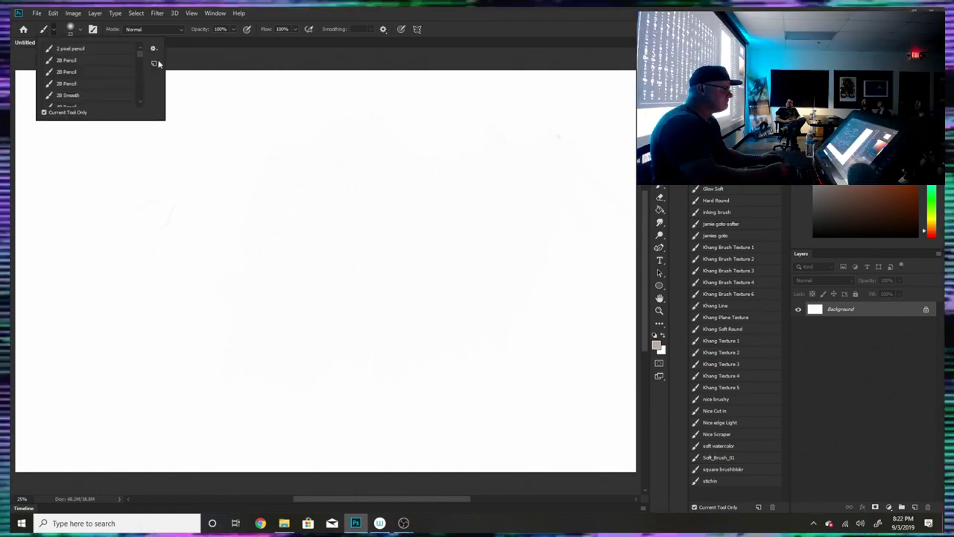
click(70, 29)
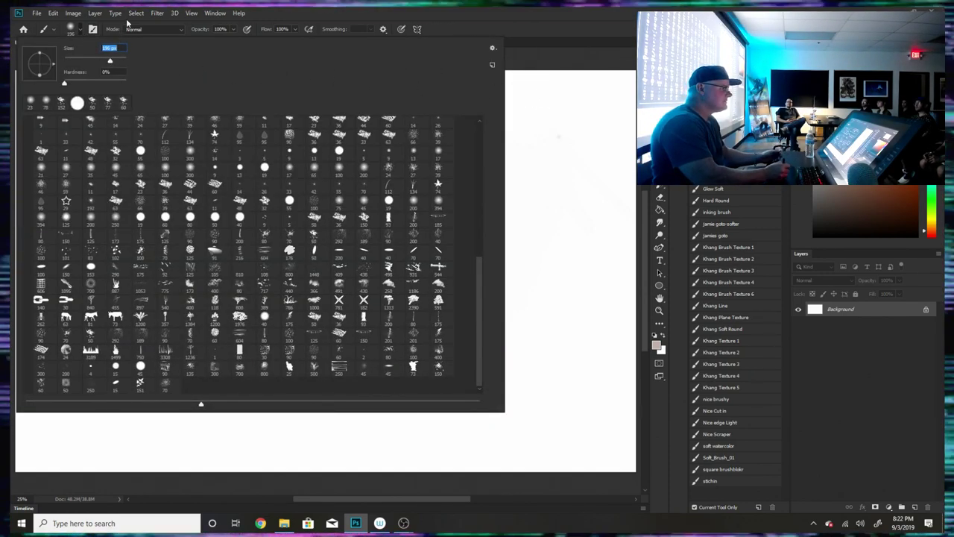
drag(111, 60, 120, 60)
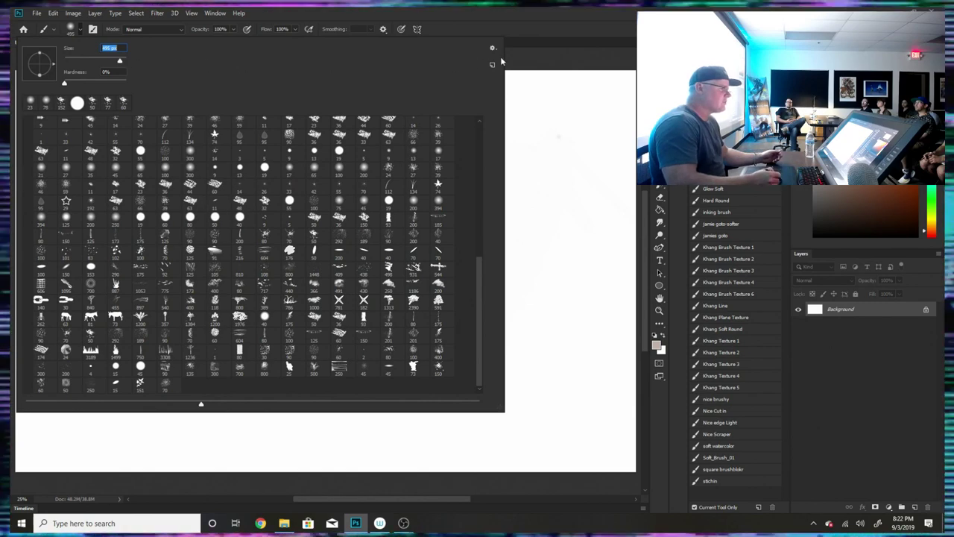
click(524, 59)
- Cover the whole white canvas with broad, overlapping diagonal strokes of soft greyish beige as a toned background
drag(179, 256, 402, 73)
drag(146, 245, 339, 75)
drag(130, 246, 257, 74)
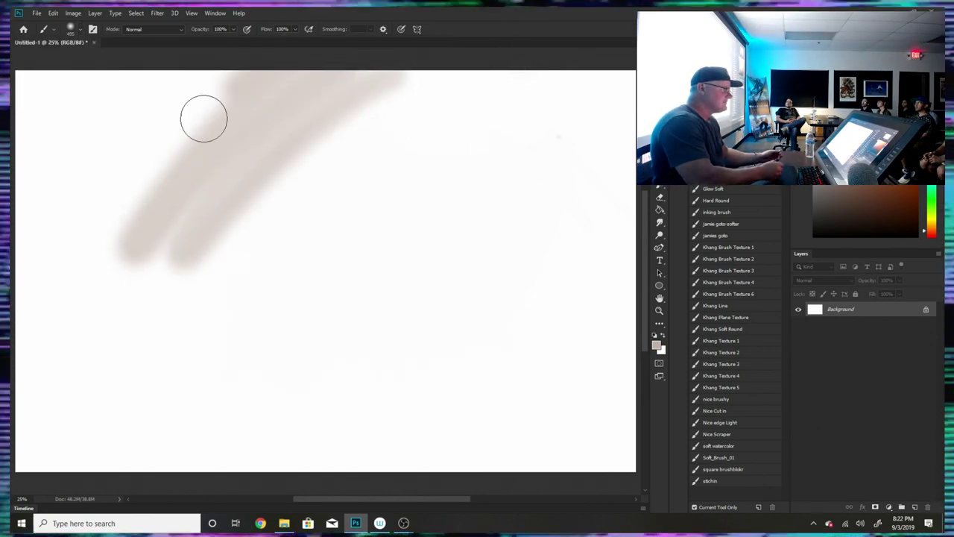
drag(111, 224, 216, 75)
drag(71, 232, 168, 72)
drag(71, 198, 138, 75)
drag(41, 160, 82, 74)
drag(29, 295, 117, 129)
drag(93, 358, 186, 97)
drag(126, 384, 331, 75)
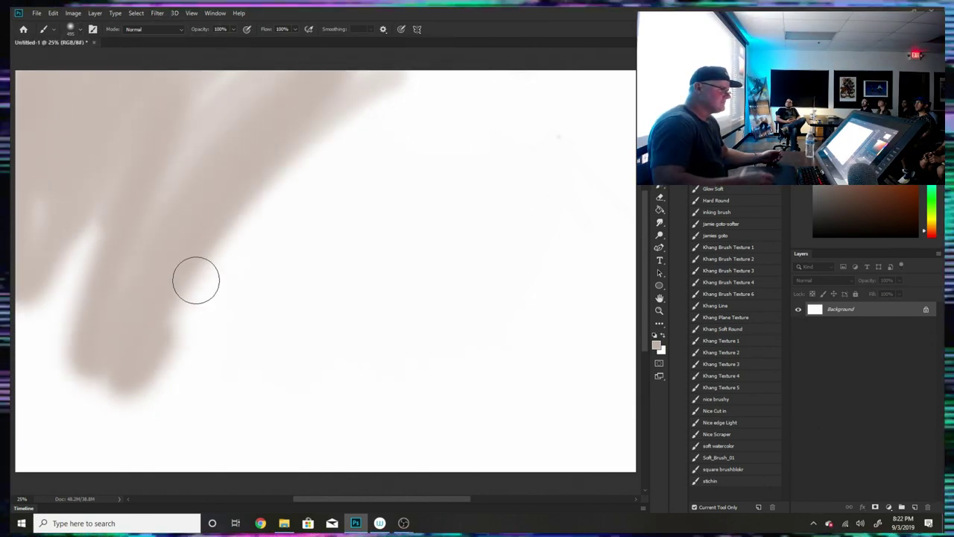
drag(186, 324, 440, 79)
drag(182, 398, 518, 84)
drag(228, 417, 559, 89)
drag(317, 371, 602, 100)
drag(392, 368, 613, 115)
drag(467, 351, 622, 160)
drag(514, 382, 630, 205)
drag(555, 417, 629, 268)
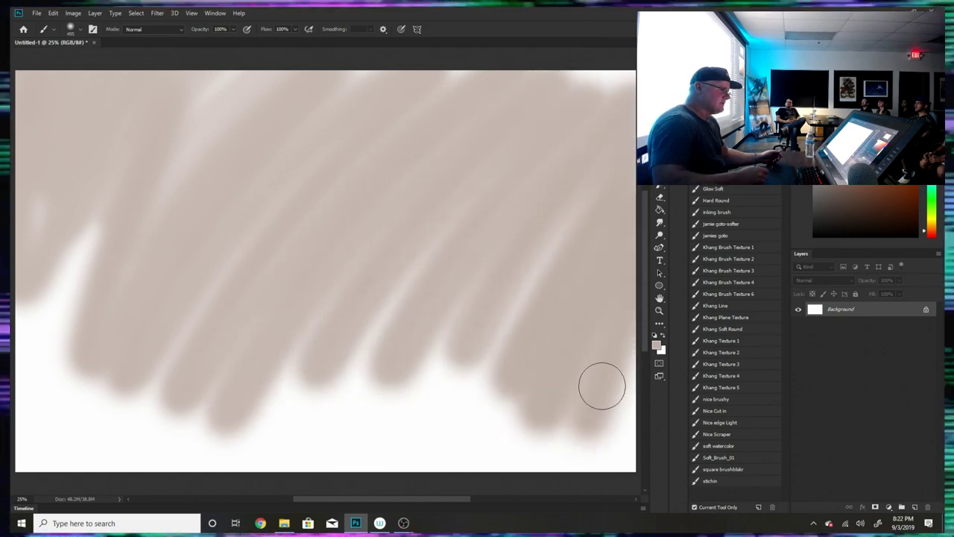
mouse_move(601, 386)
mouse_down()
mouse_move(579, 393)
mouse_move(537, 308)
mouse_move(407, 434)
mouse_move(328, 456)
mouse_move(330, 285)
mouse_move(279, 281)
mouse_move(159, 465)
mouse_move(121, 453)
mouse_move(105, 279)
mouse_move(88, 230)
mouse_move(43, 294)
mouse_up()
drag(67, 75, 81, 164)
mouse_move(253, 74)
mouse_down()
mouse_move(201, 173)
mouse_move(471, 55)
mouse_move(545, 217)
mouse_move(562, 362)
mouse_move(542, 460)
mouse_move(291, 405)
mouse_move(54, 369)
mouse_move(82, 204)
mouse_move(231, 70)
mouse_up()
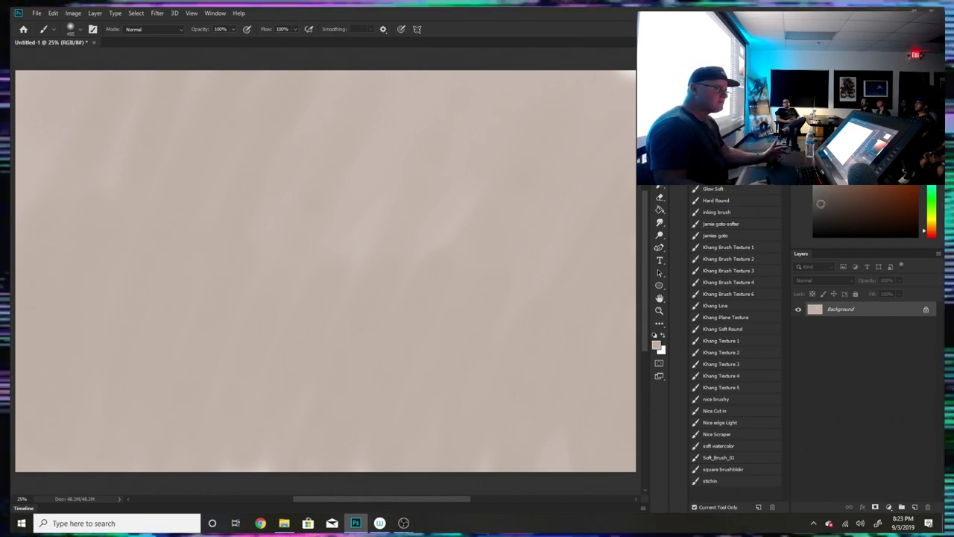
- Choose near-black as the foreground colour and shrink the soft round brush to a thin line size
click(825, 234)
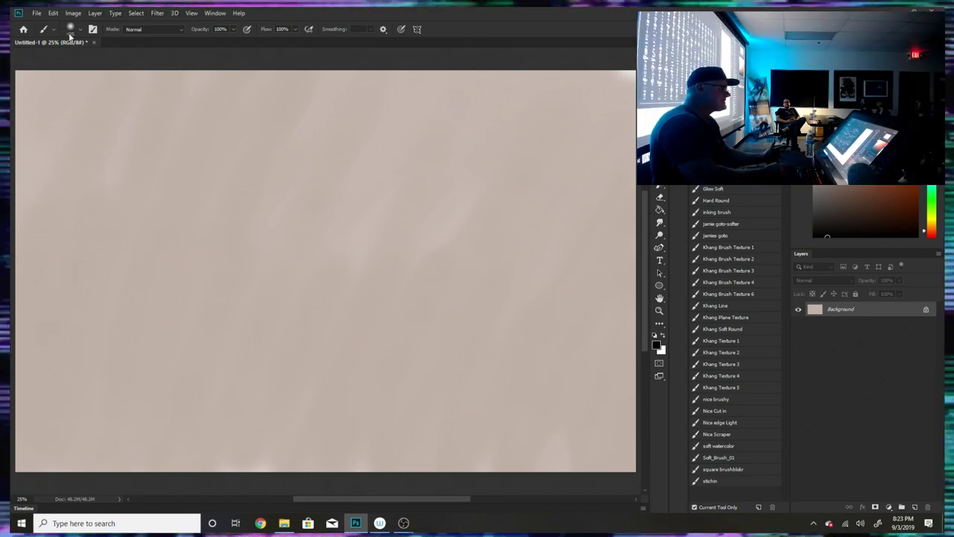
click(70, 33)
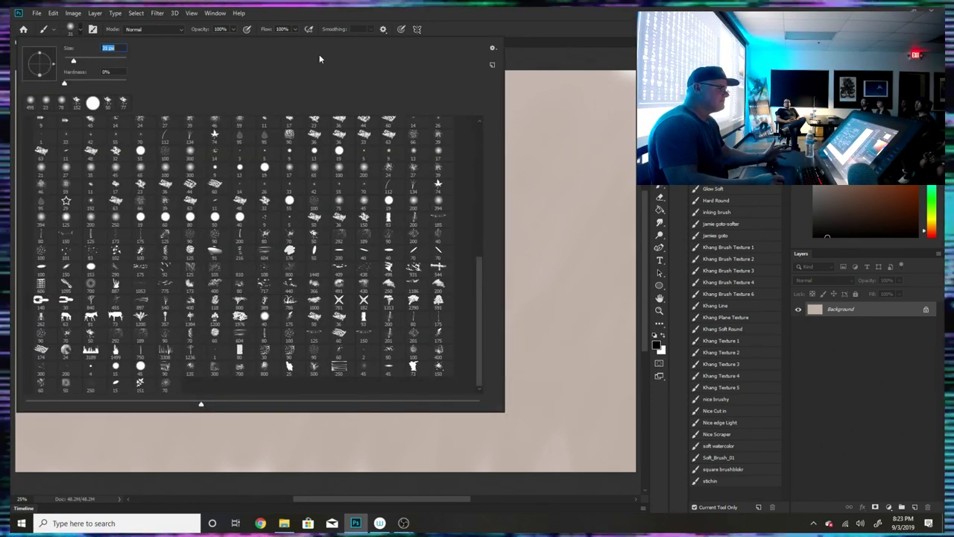
click(545, 57)
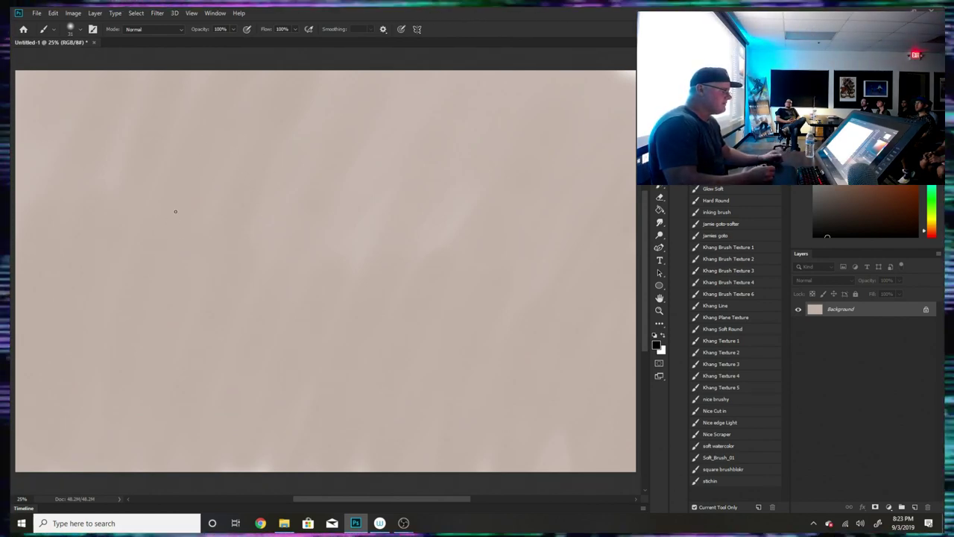
mouse_move(182, 207)
mouse_down()
mouse_move(203, 197)
mouse_move(160, 298)
mouse_up()
mouse_move(179, 316)
mouse_down()
mouse_move(190, 319)
mouse_move(227, 232)
mouse_move(196, 328)
mouse_move(228, 192)
mouse_up()
key(ctrl+z)
key(ctrl+z)
key(ctrl+z)
key(ctrl+z)
key(ctrl+z)
key(ctrl+z)
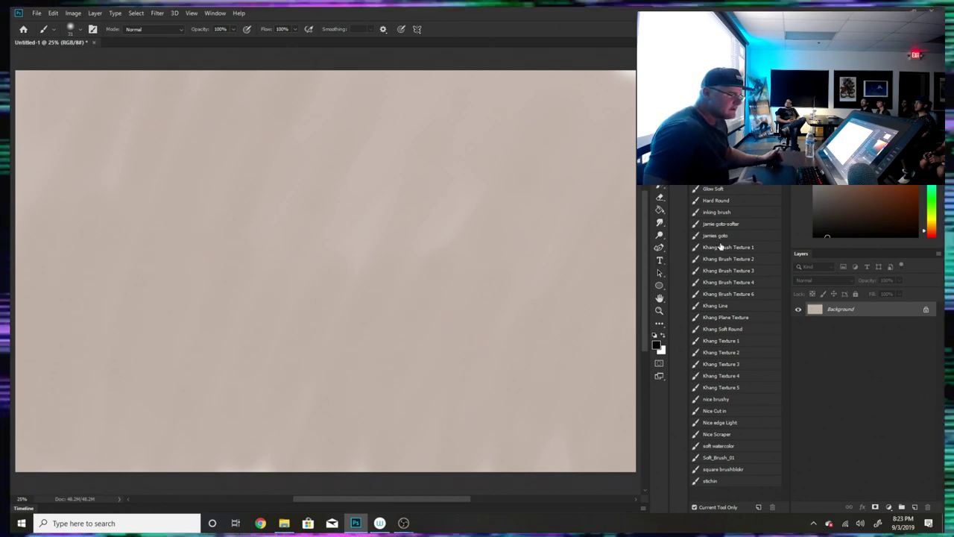
- Switch to the nice brushy brush and try a short curved stroke on the canvas's left half
click(726, 399)
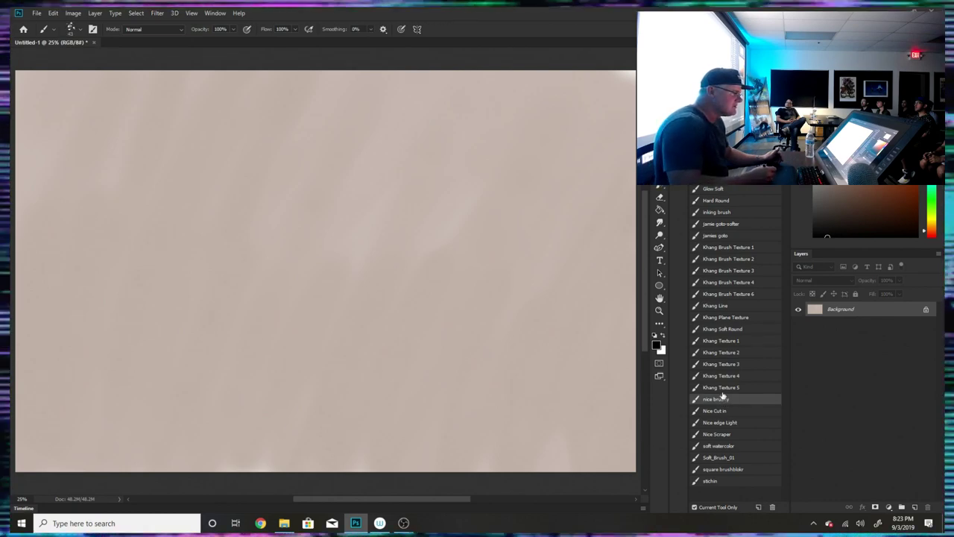
mouse_move(185, 215)
mouse_down()
mouse_move(174, 284)
mouse_move(178, 234)
mouse_move(180, 299)
mouse_move(206, 285)
mouse_up()
key(ctrl+z)
key(ctrl+z)
key(ctrl+z)
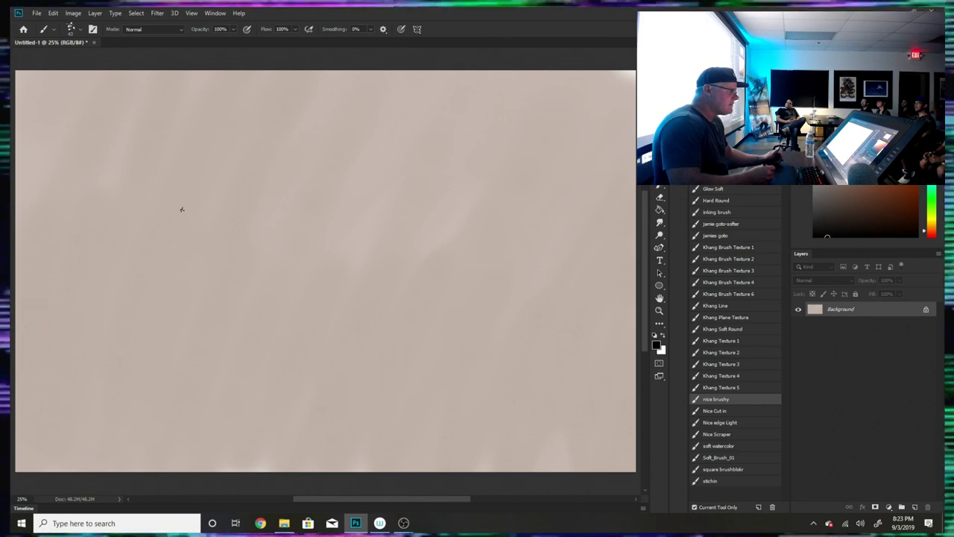
- Sketch a loose torso outline on the canvas's left half, with a rounded shoulder line and a body tapering downward
drag(191, 176, 179, 270)
drag(193, 313, 195, 326)
drag(179, 272, 181, 321)
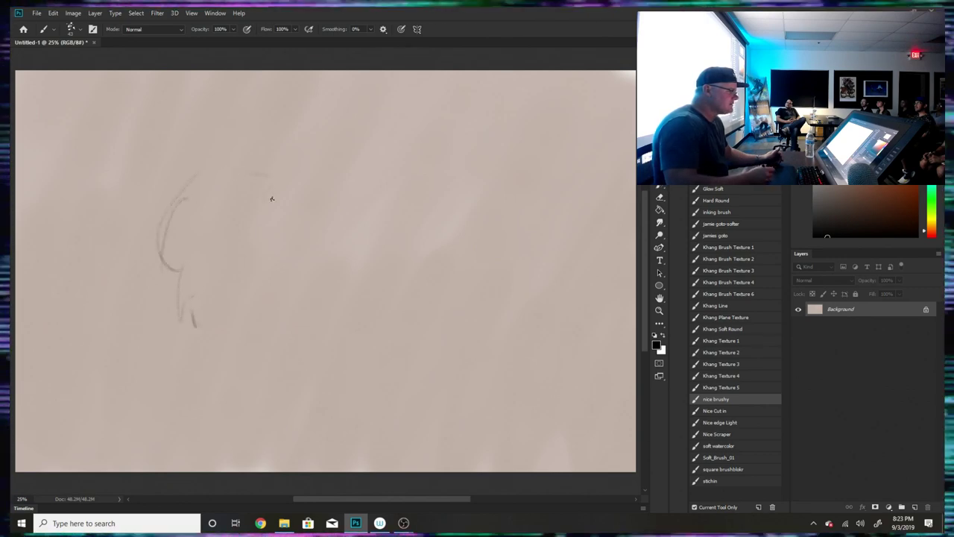
mouse_move(295, 196)
mouse_down()
mouse_move(263, 287)
mouse_move(203, 366)
mouse_move(230, 379)
mouse_up()
drag(243, 298, 262, 250)
mouse_move(267, 197)
mouse_down()
mouse_move(261, 173)
mouse_move(172, 202)
mouse_up()
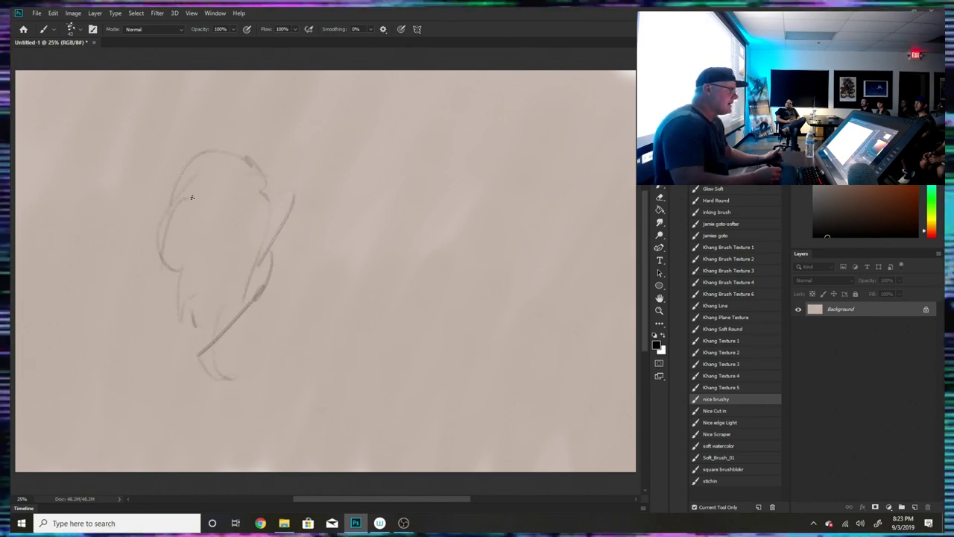
- Sketch a rounded head above the torso, marking the eye, muzzle, jaw and shaded neck
mouse_move(240, 175)
mouse_down()
mouse_move(192, 132)
mouse_move(239, 139)
mouse_up()
mouse_move(246, 179)
mouse_down()
mouse_move(241, 105)
mouse_move(179, 104)
mouse_up()
drag(179, 182, 194, 182)
drag(244, 165, 238, 175)
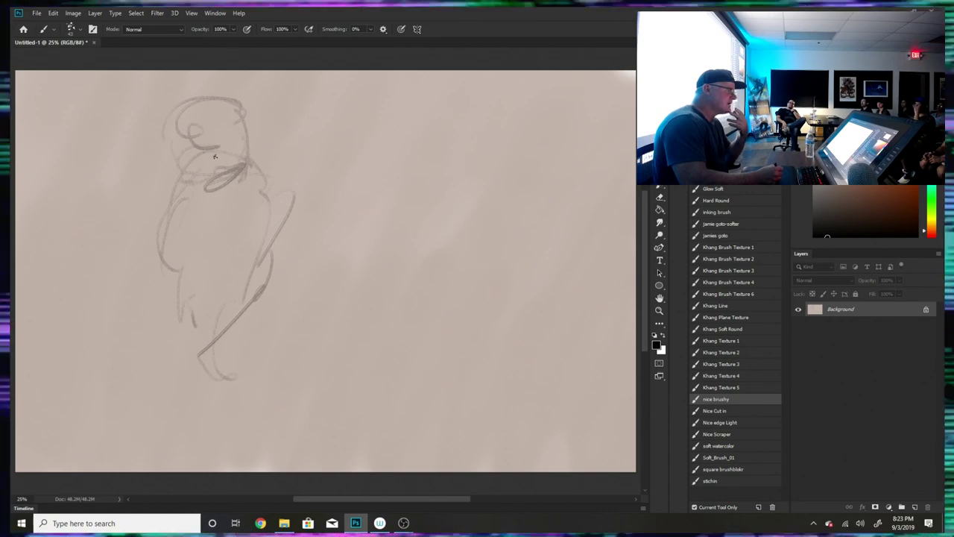
drag(203, 145, 189, 143)
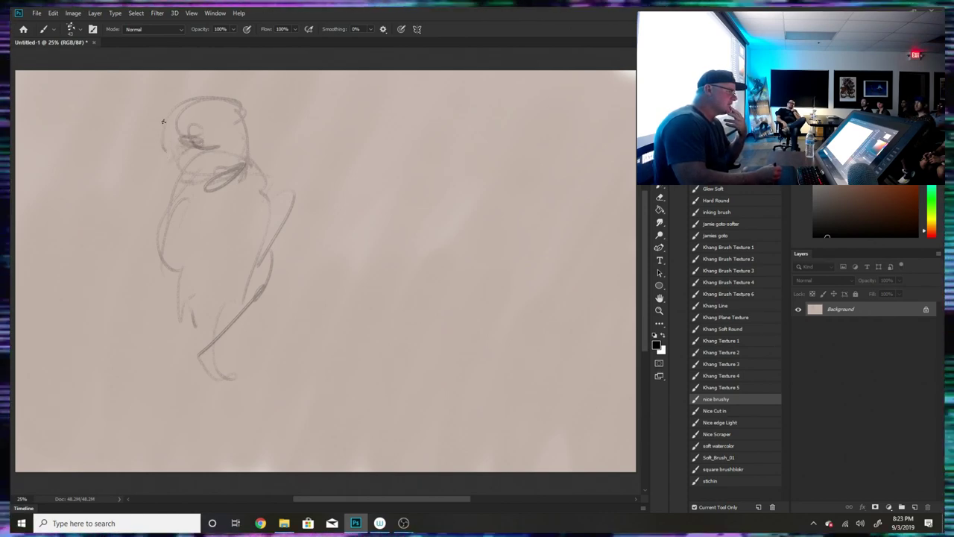
drag(190, 182, 187, 183)
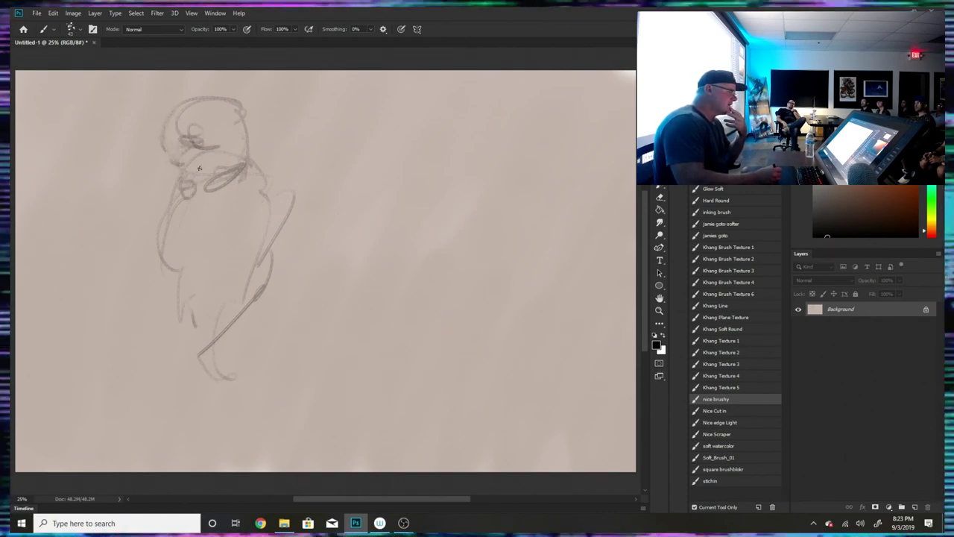
mouse_move(229, 147)
mouse_down()
mouse_move(205, 168)
mouse_move(207, 141)
mouse_move(186, 138)
mouse_move(172, 158)
mouse_move(166, 151)
mouse_move(193, 199)
mouse_move(242, 146)
mouse_move(221, 220)
mouse_move(225, 166)
mouse_move(194, 187)
mouse_up()
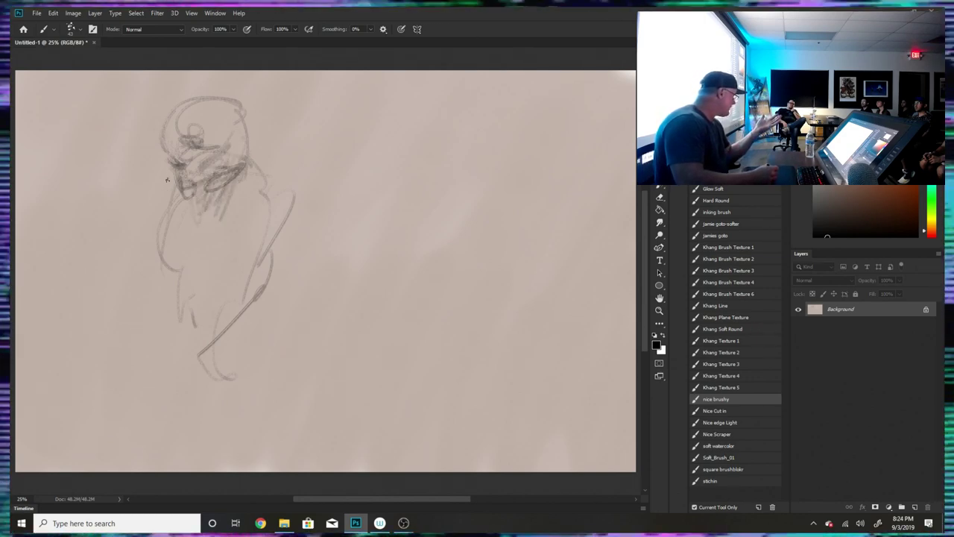
- Add the chest contour, the collar shape behind the head and the outer shoulder and arm lines
mouse_move(155, 221)
mouse_down()
mouse_move(147, 231)
mouse_move(160, 269)
mouse_move(204, 282)
mouse_move(228, 263)
mouse_up()
drag(238, 228, 241, 234)
drag(251, 173, 275, 157)
mouse_move(292, 195)
mouse_down()
mouse_move(297, 253)
mouse_move(279, 281)
mouse_up()
mouse_move(286, 267)
mouse_down()
mouse_move(249, 318)
mouse_move(206, 325)
mouse_up()
mouse_move(215, 283)
mouse_down()
mouse_move(178, 305)
mouse_move(192, 293)
mouse_move(185, 285)
mouse_move(168, 321)
mouse_up()
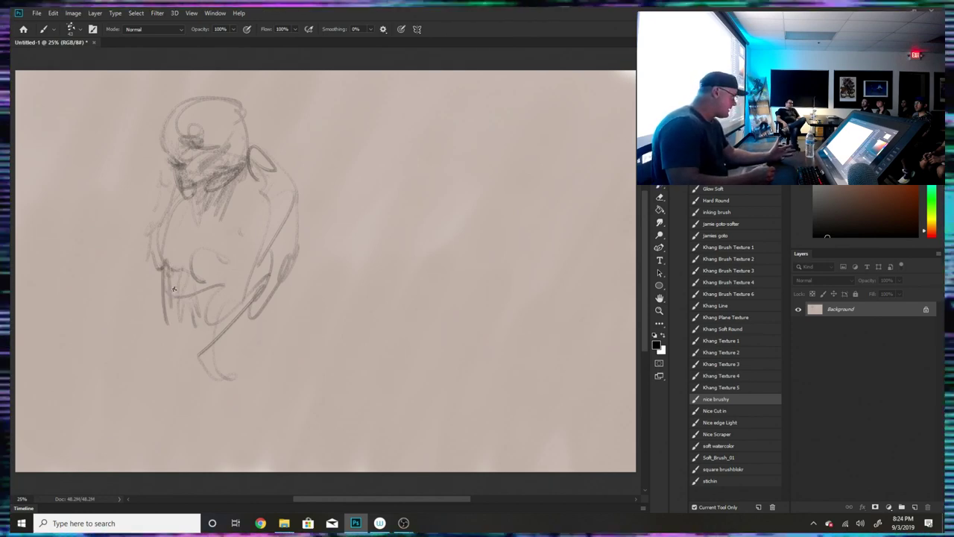
- Rough in the waist folds, crossed forearm lines and pointed sleeve edge, and darken the mouth
drag(193, 290, 222, 321)
drag(222, 283, 269, 361)
drag(205, 373, 295, 283)
mouse_move(280, 291)
mouse_down()
mouse_move(280, 206)
mouse_move(311, 256)
mouse_move(328, 257)
mouse_up()
drag(314, 231, 277, 182)
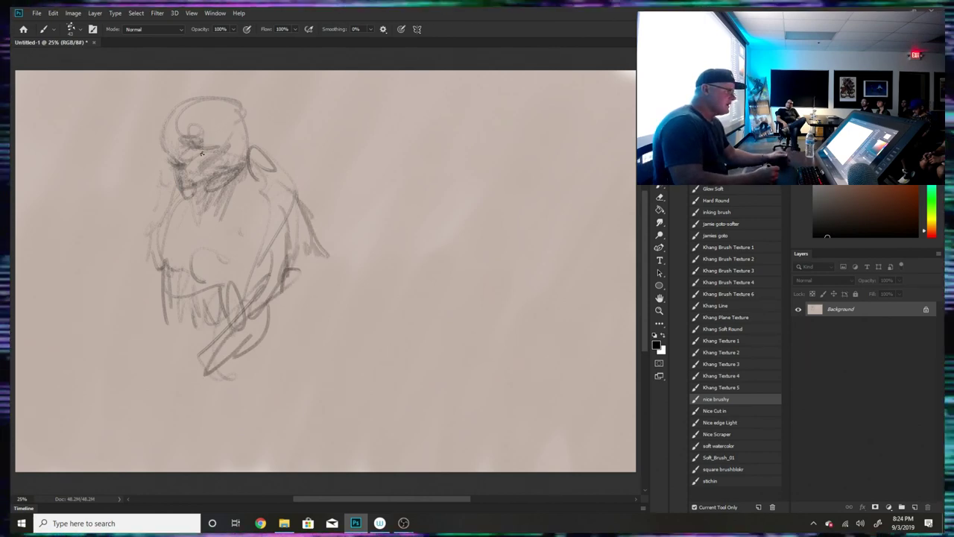
drag(189, 165, 171, 170)
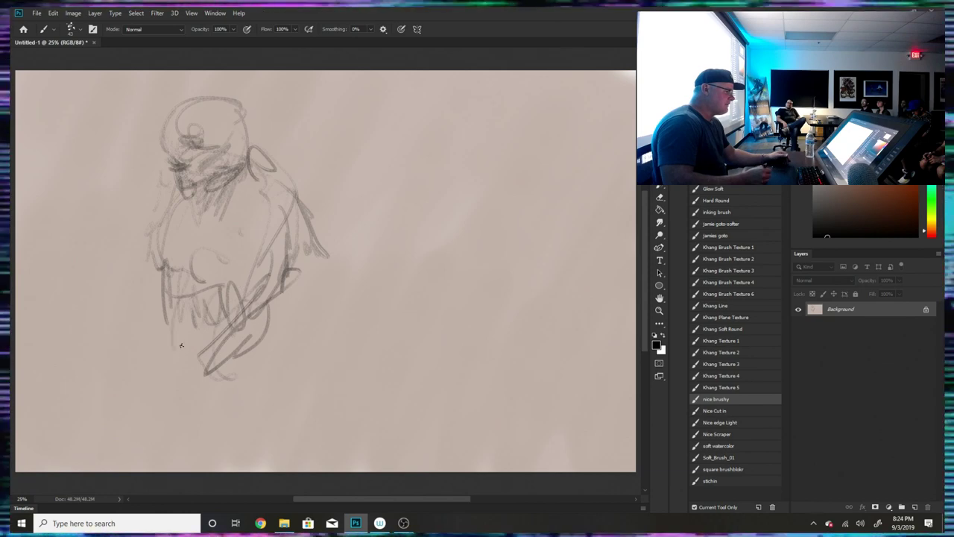
- Sketch the figure's rounded hips and two short legs with feet below the torso
drag(177, 323, 203, 368)
drag(210, 358, 223, 379)
drag(318, 252, 277, 340)
mouse_move(268, 315)
mouse_down()
mouse_move(242, 375)
mouse_move(252, 428)
mouse_up()
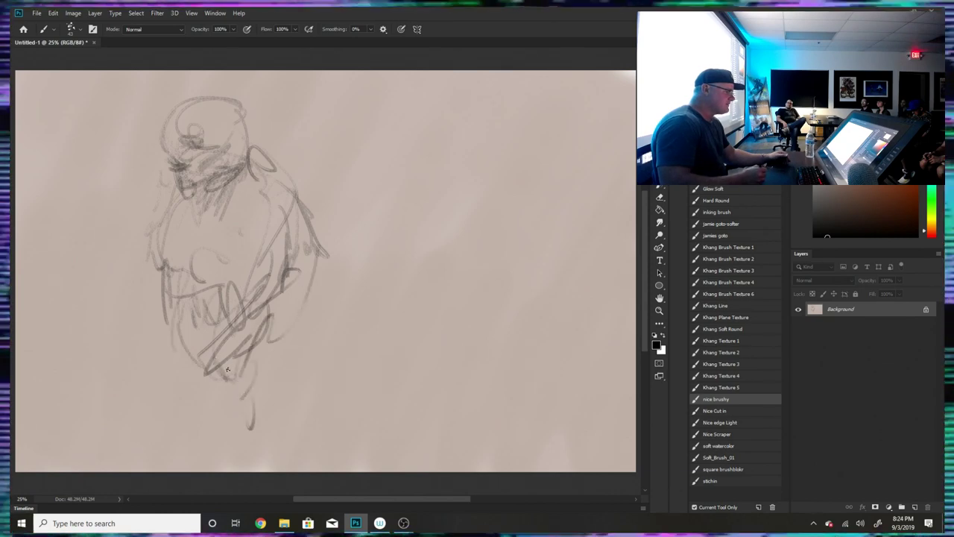
drag(246, 369, 237, 395)
mouse_move(272, 350)
mouse_down()
mouse_move(252, 427)
mouse_move(259, 438)
mouse_up()
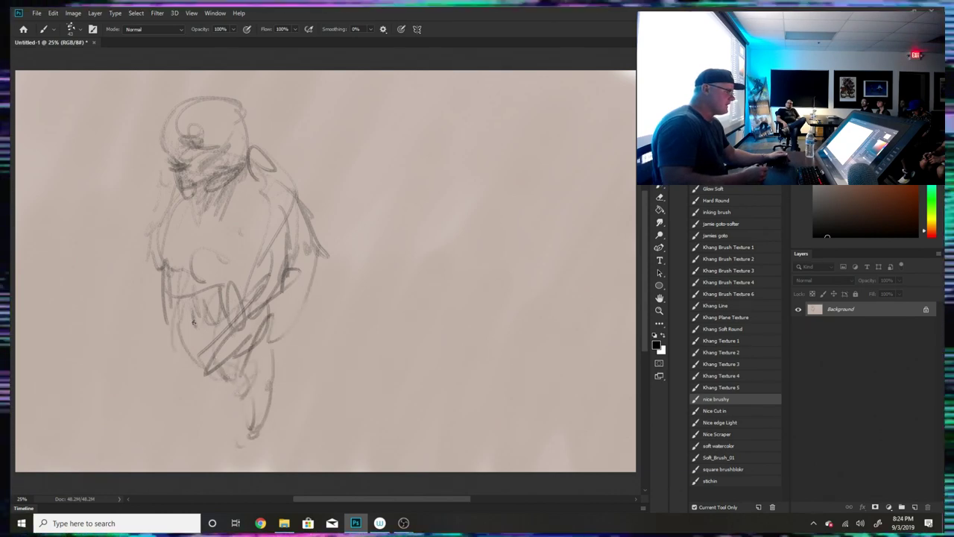
drag(191, 340, 179, 397)
mouse_move(204, 358)
mouse_down()
mouse_move(188, 391)
mouse_move(157, 407)
mouse_up()
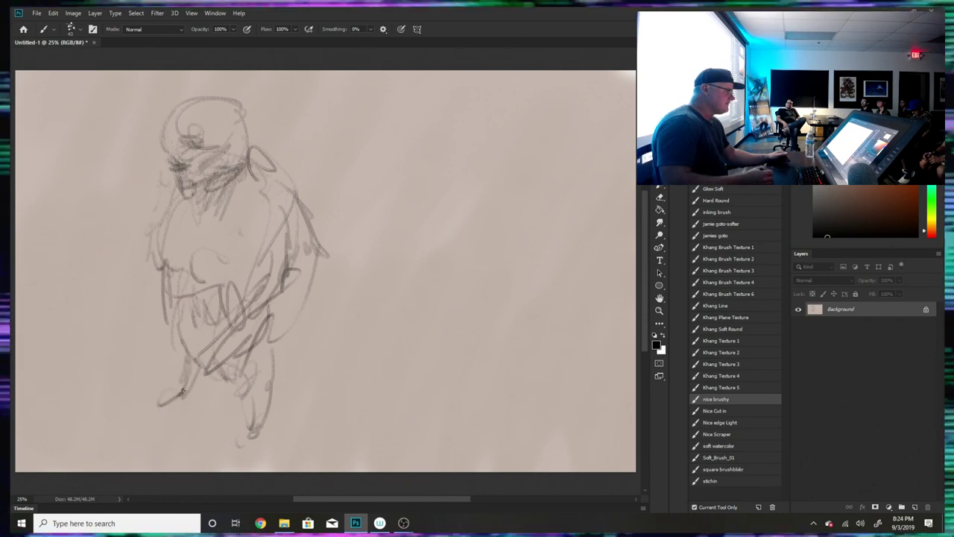
drag(249, 429, 284, 427)
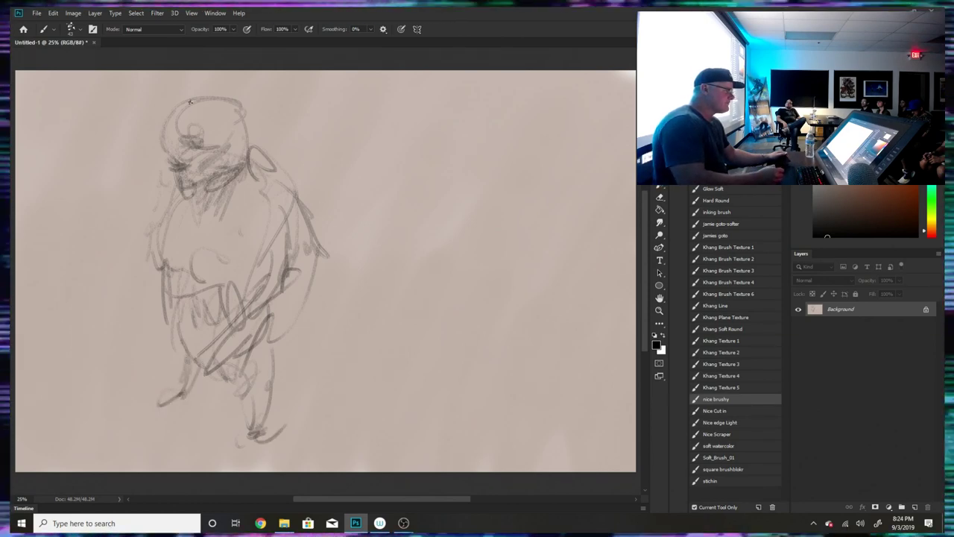
- Strengthen the figure's outline with lines for the back of the head, upper arm, chest, far shoulder and front foot
mouse_move(217, 101)
mouse_down()
mouse_move(250, 108)
mouse_move(269, 154)
mouse_up()
mouse_move(280, 251)
mouse_down()
mouse_move(271, 268)
mouse_move(291, 200)
mouse_up()
drag(304, 230, 307, 264)
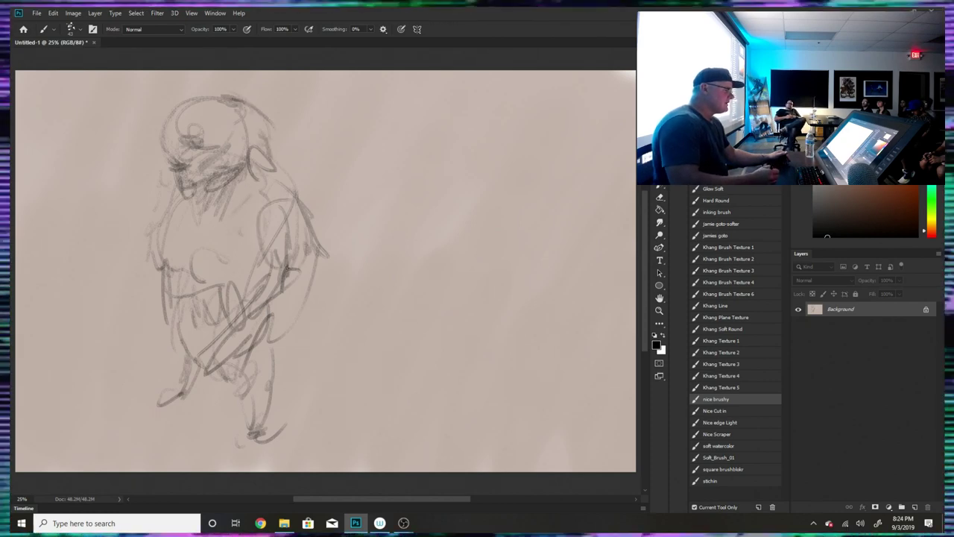
mouse_move(239, 217)
mouse_down()
mouse_move(220, 224)
mouse_move(239, 257)
mouse_up()
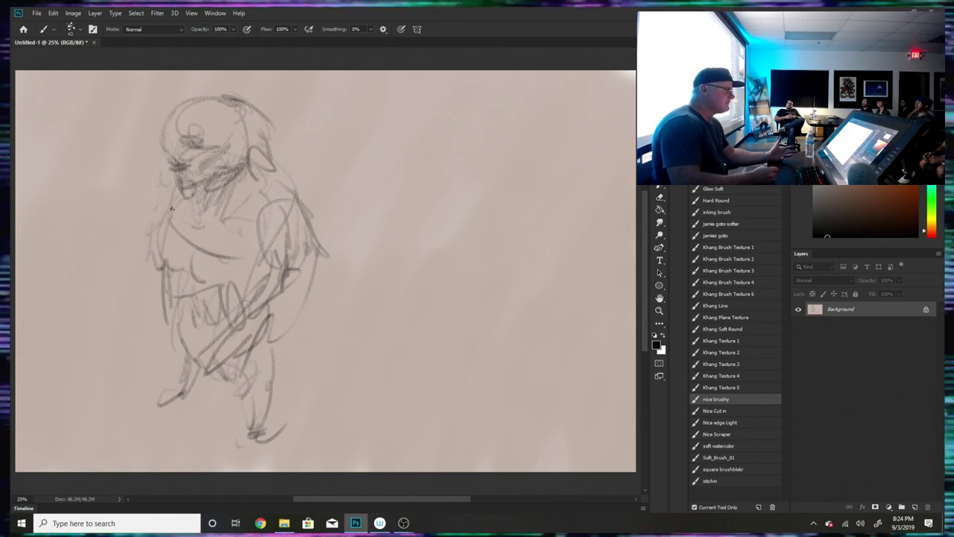
drag(182, 188, 141, 263)
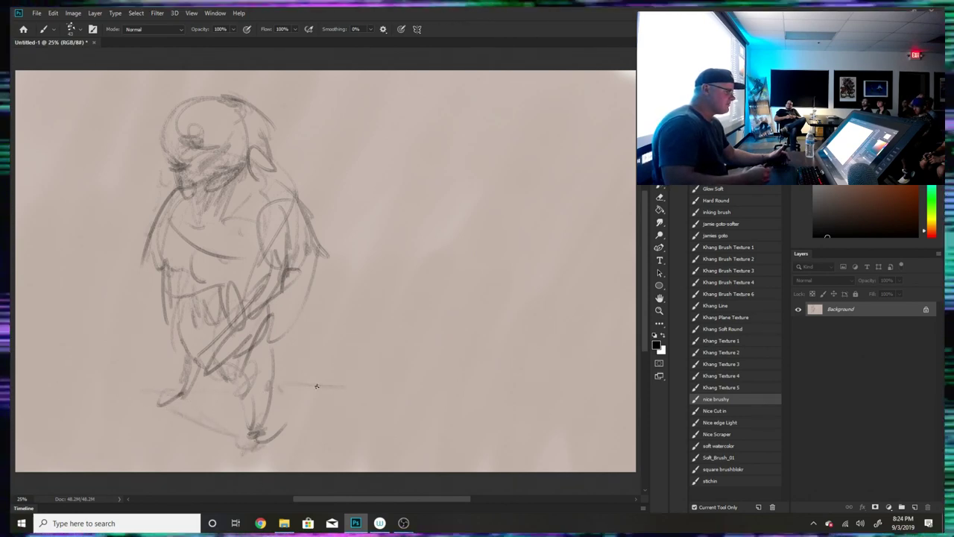
drag(262, 434, 301, 445)
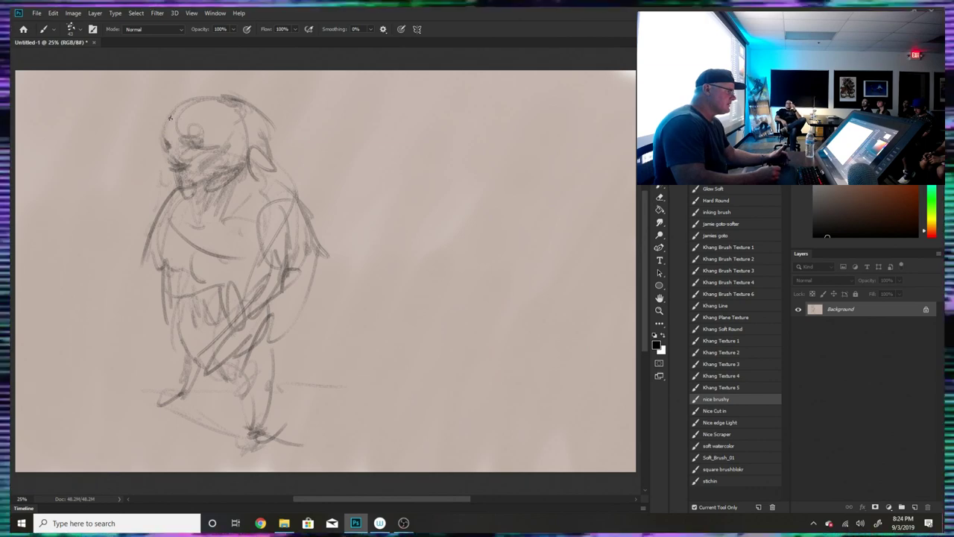
- Redraw the forehead contour, soften the mouth and neck lines with light grey, and sample a darker grey for the eye
drag(183, 102, 163, 136)
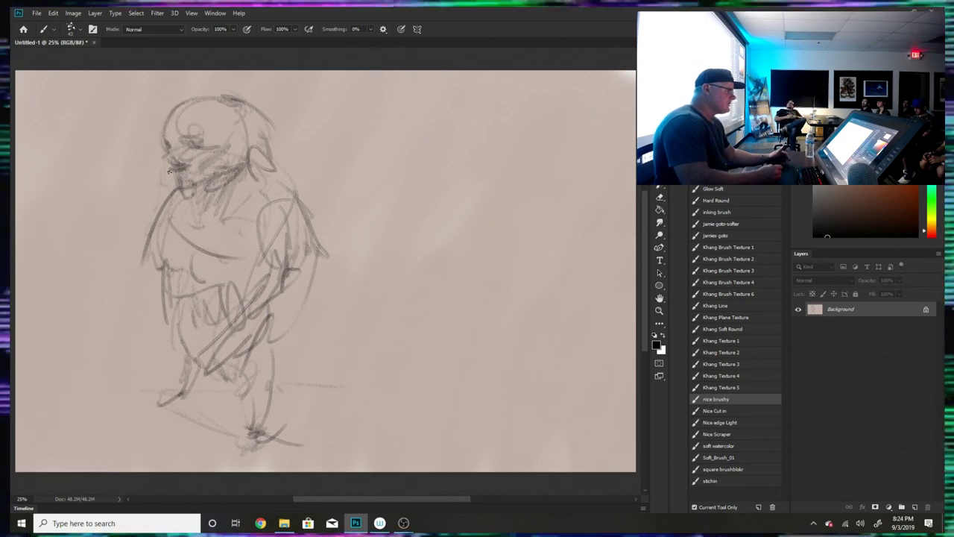
key(x)
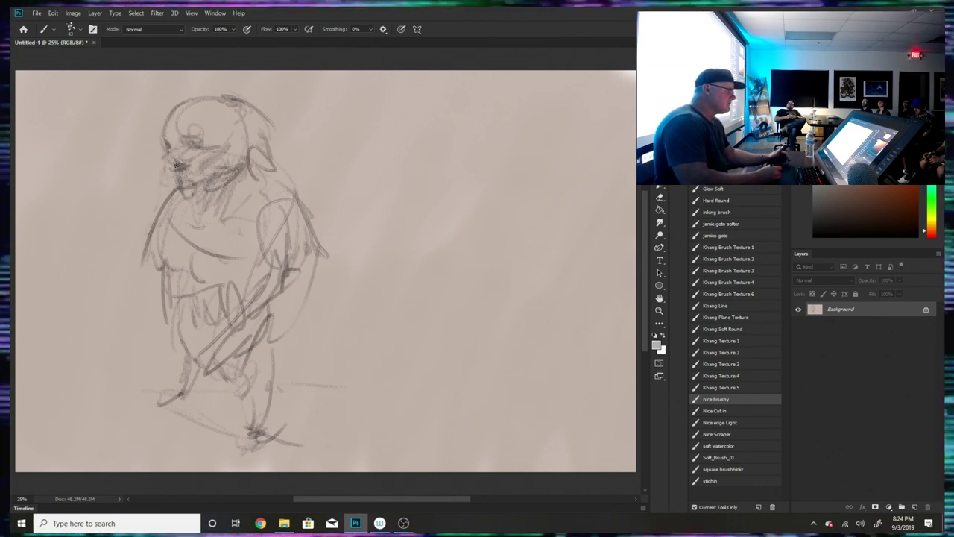
drag(174, 165, 180, 157)
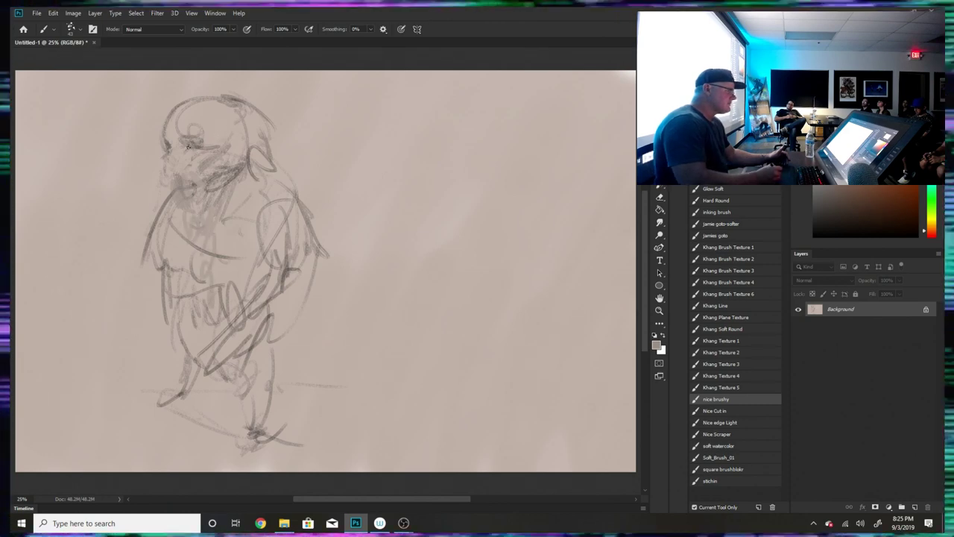
alt+click(237, 100)
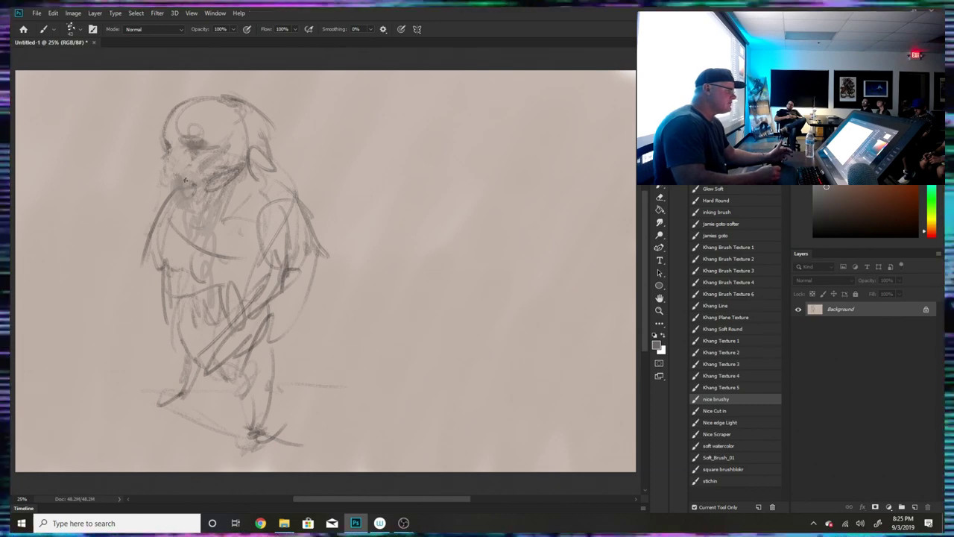
- Shade the sketched figure's neck, add hair lines behind the head, and switch to the Khang Soft Round brush
mouse_move(233, 176)
mouse_down()
mouse_move(215, 210)
mouse_move(227, 277)
mouse_up()
drag(237, 139, 243, 155)
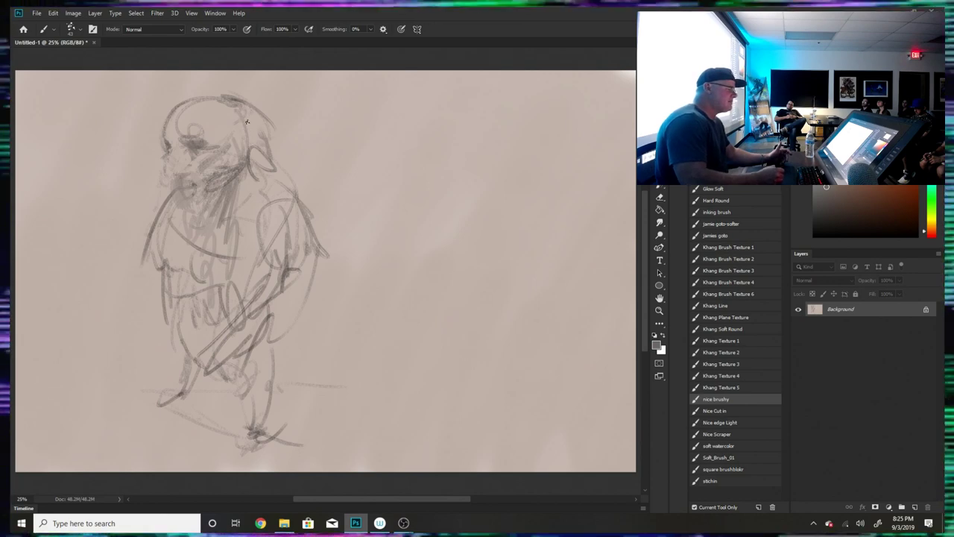
drag(244, 110, 234, 151)
drag(212, 92, 280, 142)
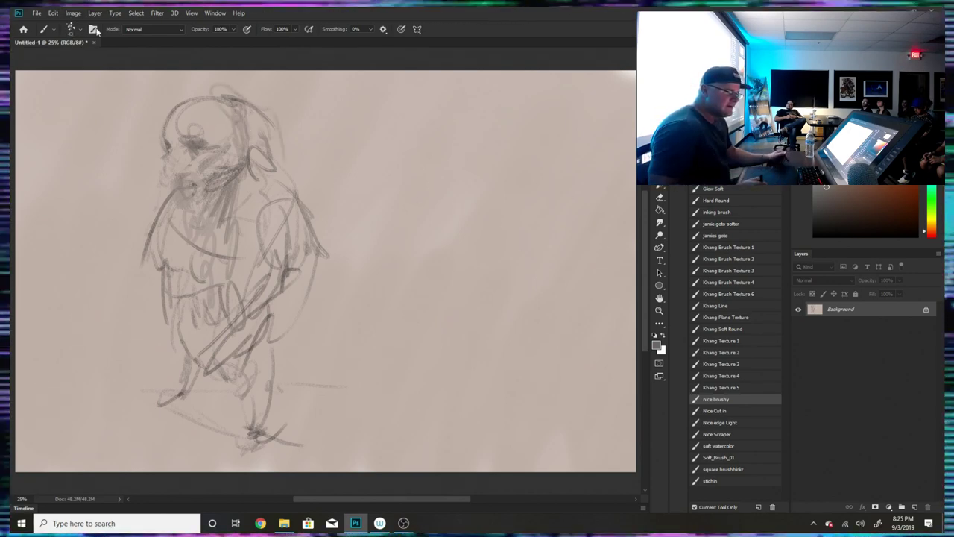
click(725, 329)
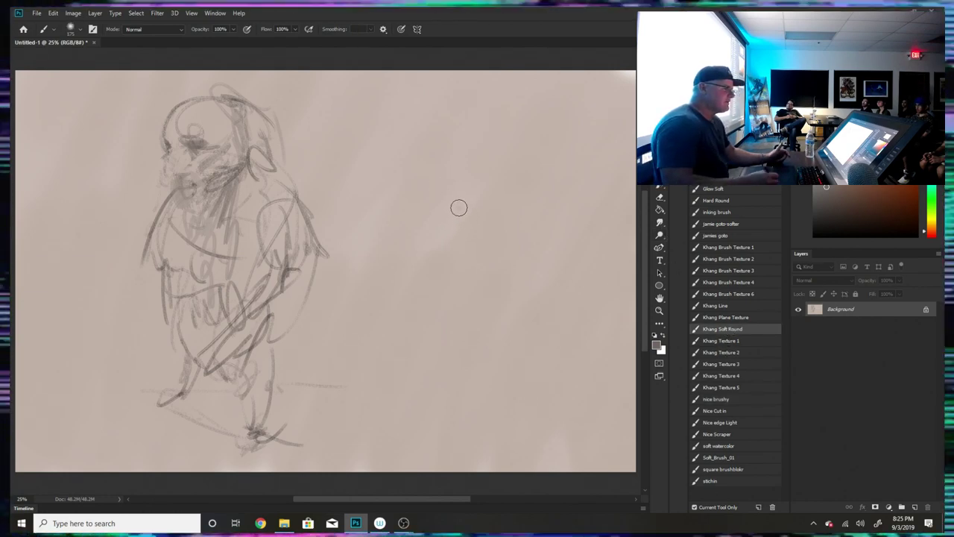
mouse_move(457, 209)
mouse_down()
mouse_move(451, 254)
mouse_move(447, 216)
mouse_up()
key(ctrl+z)
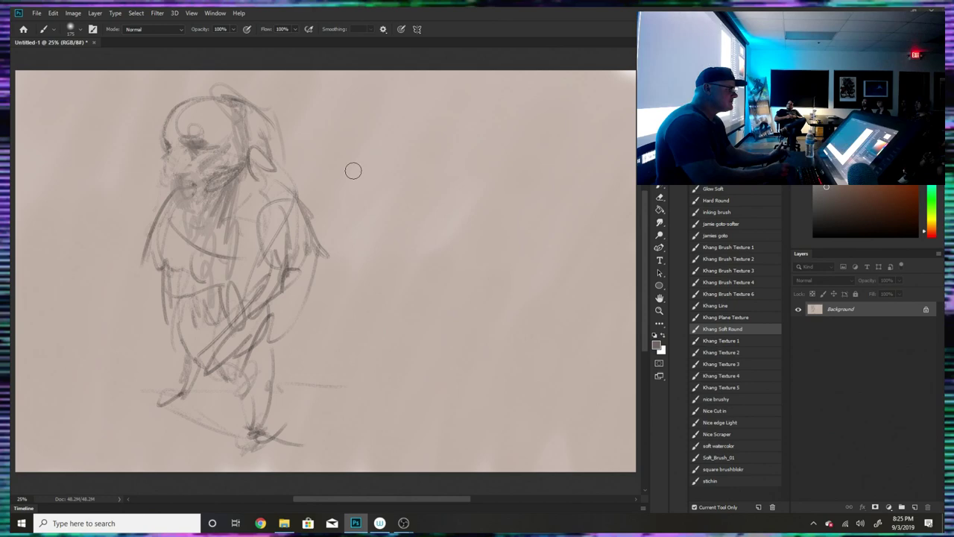
click(73, 28)
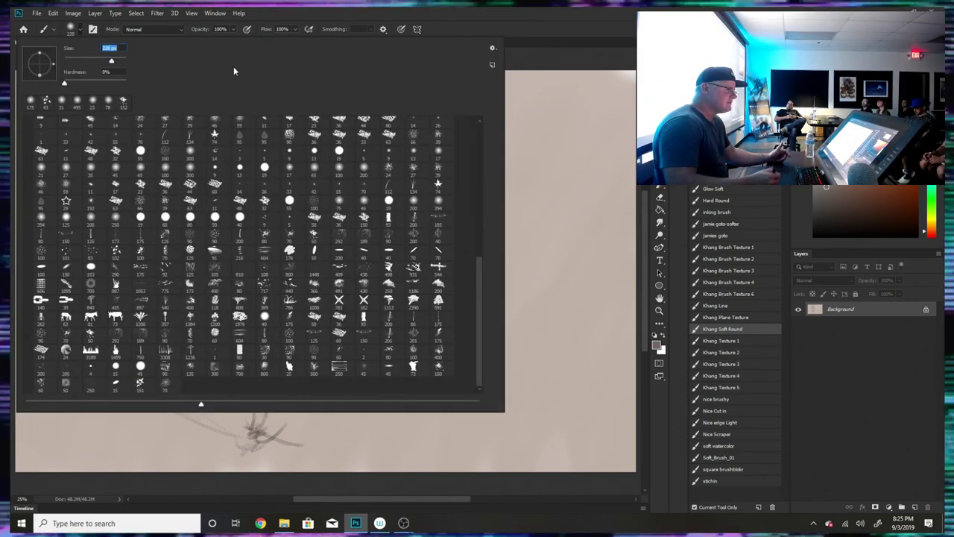
click(532, 181)
drag(538, 180, 495, 261)
key(ctrl+z)
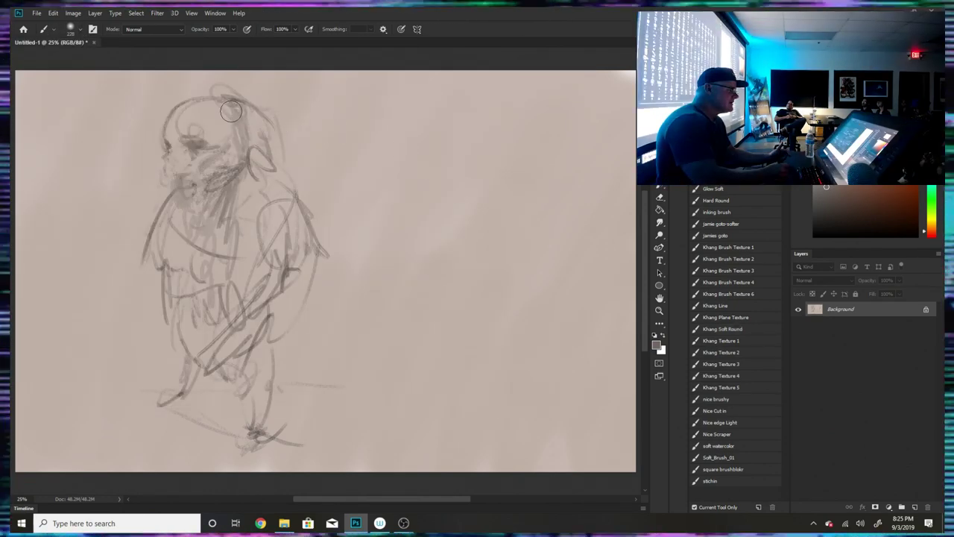
- Set the brush size to 448 px and paint a soft grey silhouette of a second standing figure beside the line sketch
click(73, 29)
click(118, 61)
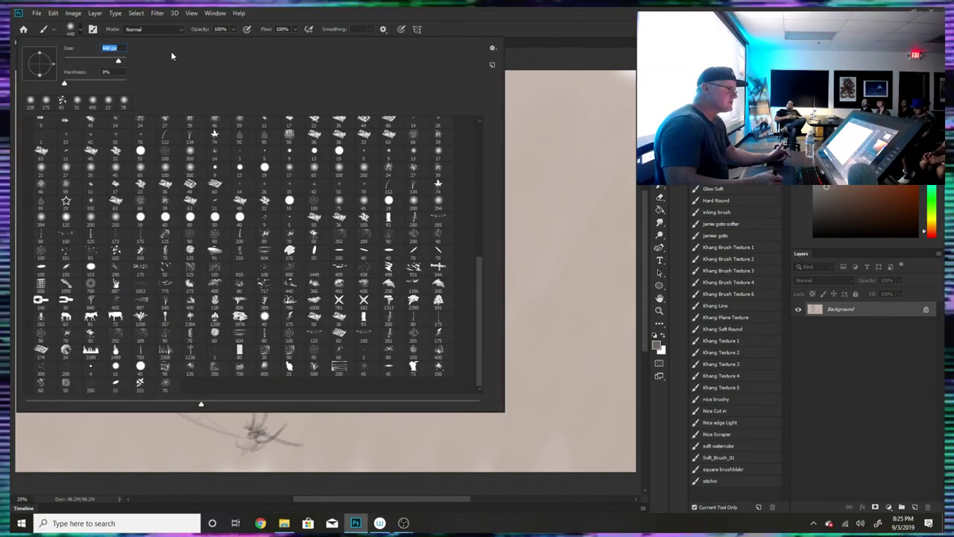
click(537, 52)
mouse_move(484, 171)
mouse_down()
mouse_move(475, 217)
mouse_move(441, 245)
mouse_move(489, 199)
mouse_move(496, 215)
mouse_move(474, 274)
mouse_move(462, 275)
mouse_move(520, 295)
mouse_move(446, 240)
mouse_move(439, 194)
mouse_move(488, 152)
mouse_move(549, 200)
mouse_move(522, 306)
mouse_move(463, 274)
mouse_move(521, 192)
mouse_move(467, 138)
mouse_move(518, 158)
mouse_move(459, 118)
mouse_move(482, 196)
mouse_move(515, 215)
mouse_move(481, 190)
mouse_move(443, 188)
mouse_move(498, 138)
mouse_move(504, 107)
mouse_move(519, 259)
mouse_move(560, 265)
mouse_move(474, 260)
mouse_move(451, 335)
mouse_move(439, 343)
mouse_move(464, 353)
mouse_move(433, 367)
mouse_move(440, 408)
mouse_move(506, 334)
mouse_move(521, 338)
mouse_move(537, 415)
mouse_move(537, 317)
mouse_move(553, 287)
mouse_move(445, 301)
mouse_move(426, 322)
mouse_move(458, 369)
mouse_move(462, 348)
mouse_move(394, 207)
mouse_move(411, 245)
mouse_move(360, 255)
mouse_move(411, 271)
mouse_move(470, 260)
mouse_move(555, 269)
mouse_move(558, 291)
mouse_move(573, 233)
mouse_move(546, 207)
mouse_move(569, 253)
mouse_move(554, 277)
mouse_move(536, 261)
mouse_move(505, 271)
mouse_move(450, 255)
mouse_move(449, 386)
mouse_move(475, 403)
mouse_up()
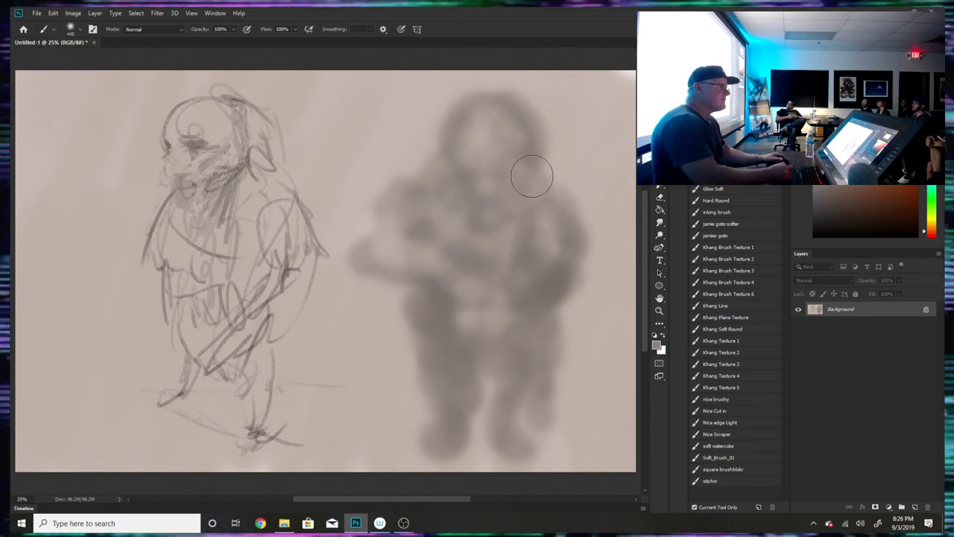
- Reduce the brush to 75 px and paint the soft silhouette's eyes, nose and mouth in near-black and sampled grey
click(78, 29)
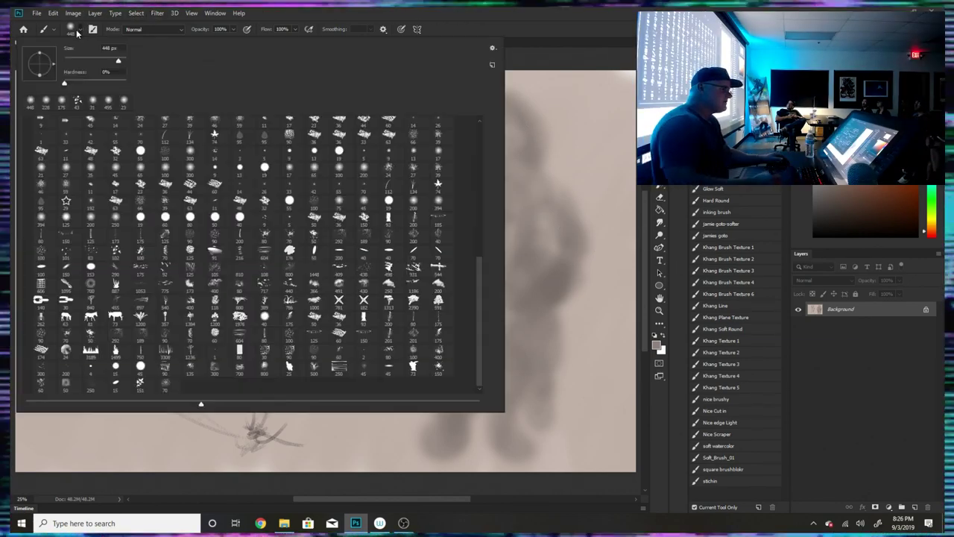
click(551, 51)
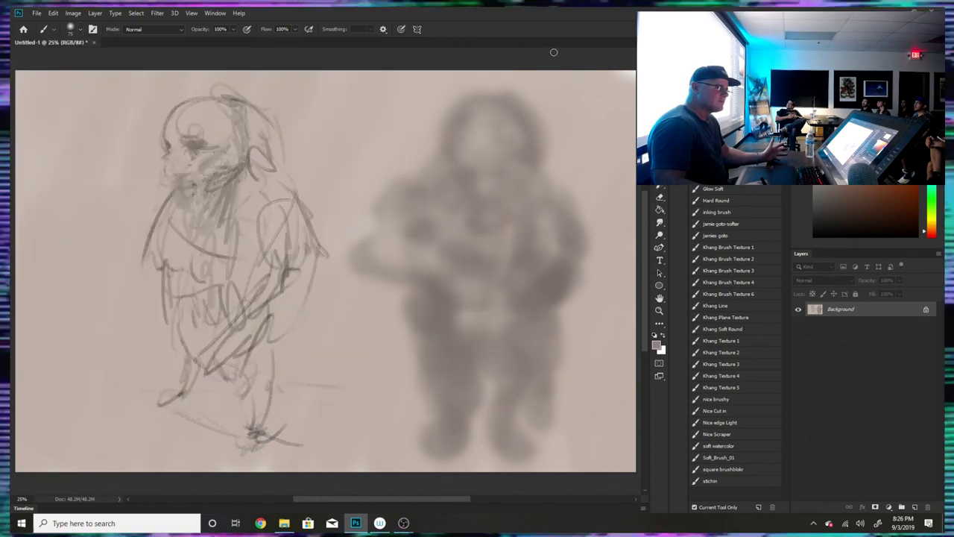
click(825, 217)
drag(825, 216, 829, 221)
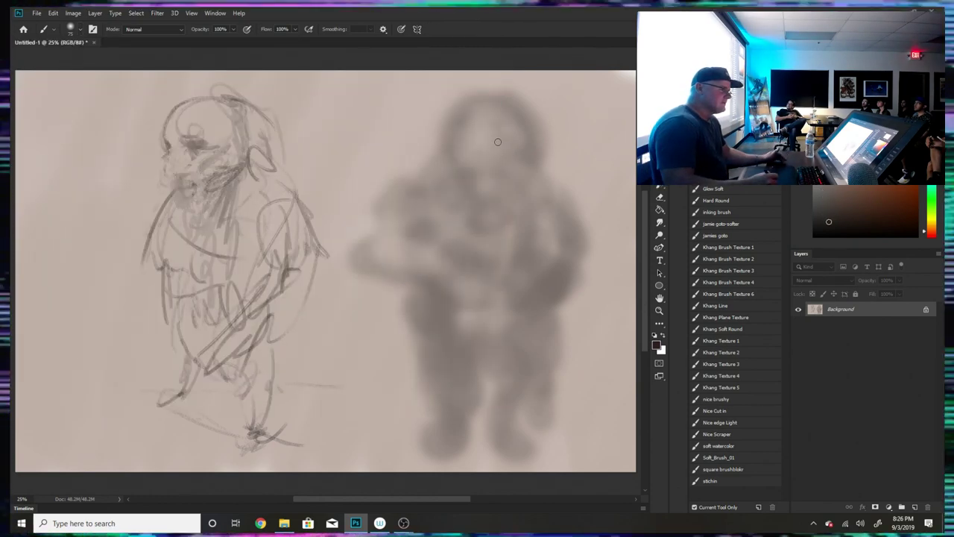
drag(468, 176, 478, 178)
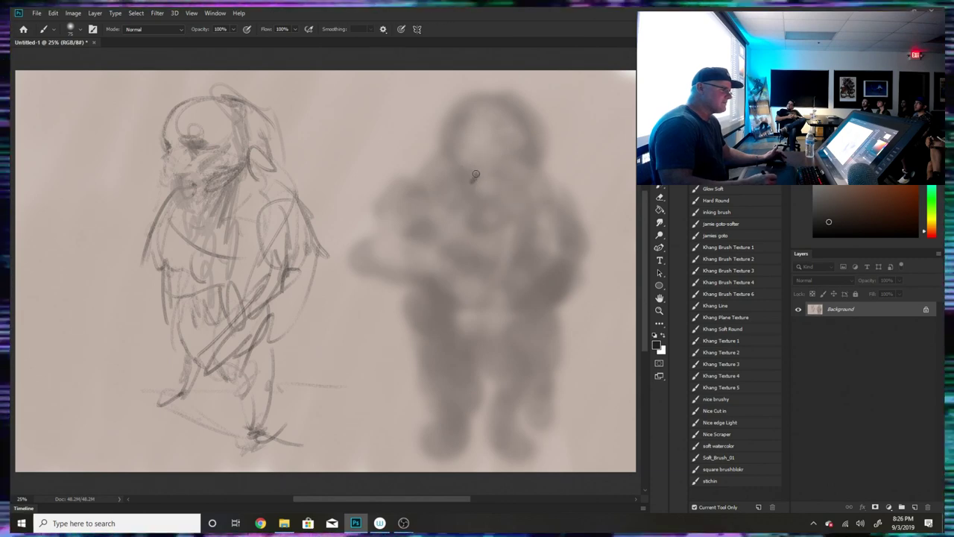
mouse_move(464, 174)
mouse_down()
mouse_move(509, 178)
mouse_move(478, 205)
mouse_move(501, 202)
mouse_move(471, 214)
mouse_move(503, 230)
mouse_up()
alt+click(490, 206)
mouse_move(456, 188)
mouse_down()
mouse_move(451, 149)
mouse_move(450, 173)
mouse_up()
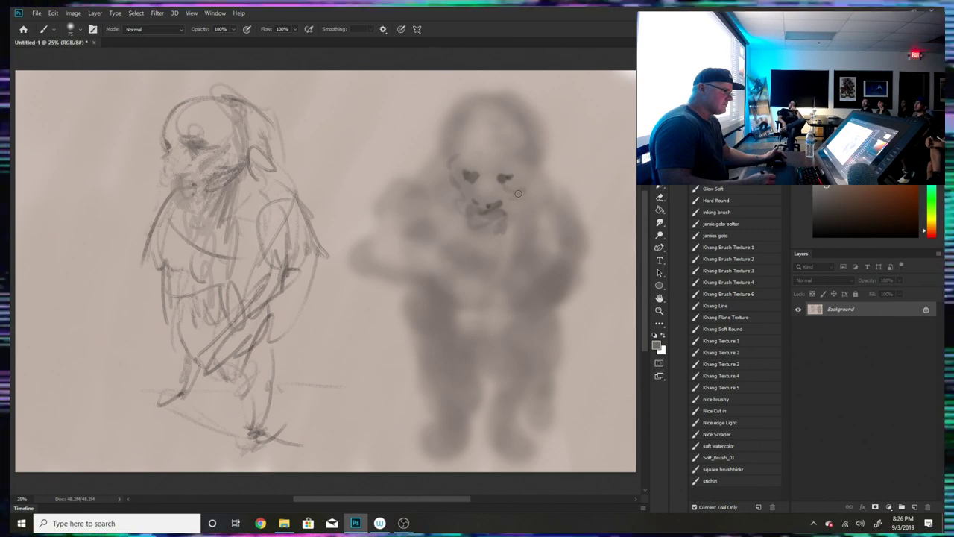
- Add cheek, temple and side-hair strokes to the soft figure's head and shade its jaw with sampled greys
drag(497, 187, 499, 196)
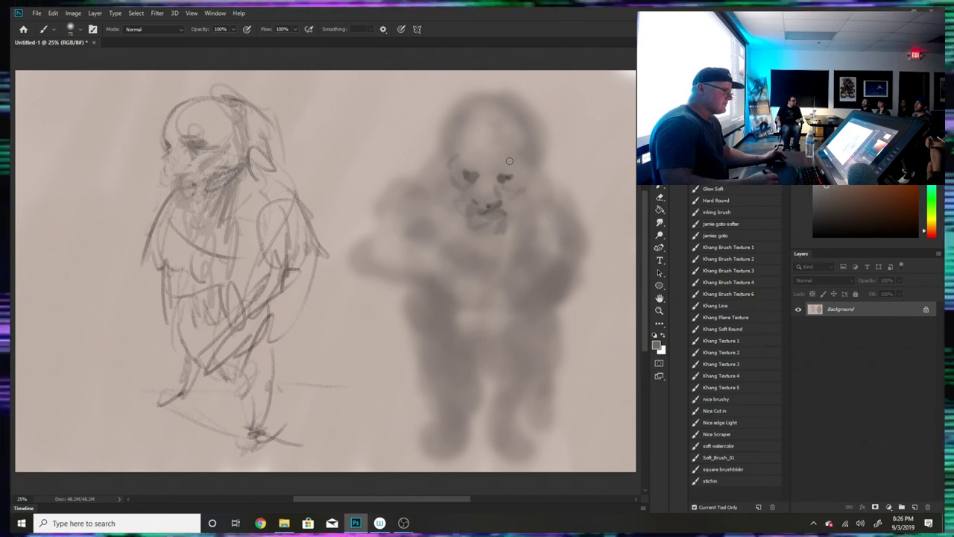
drag(508, 158, 530, 188)
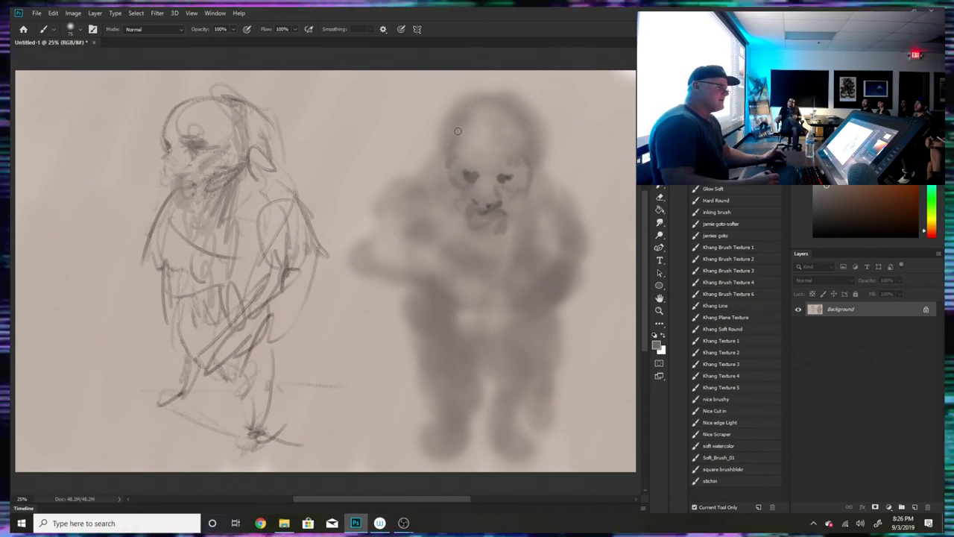
drag(446, 128, 436, 186)
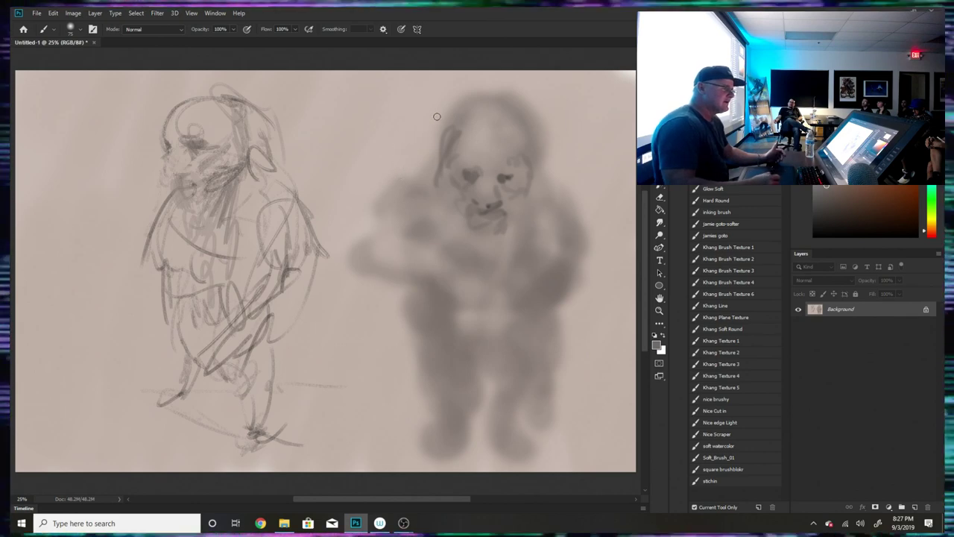
alt+click(504, 184)
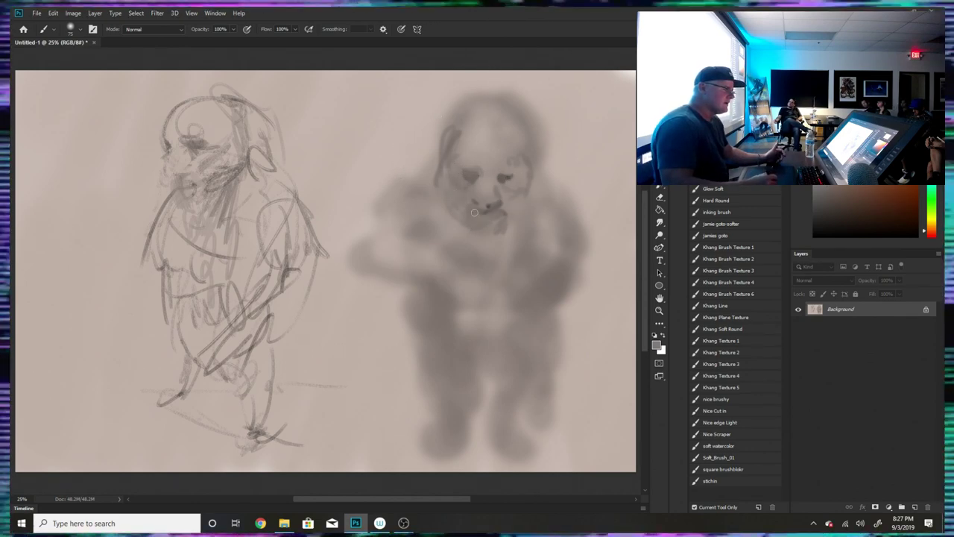
alt+click(507, 167)
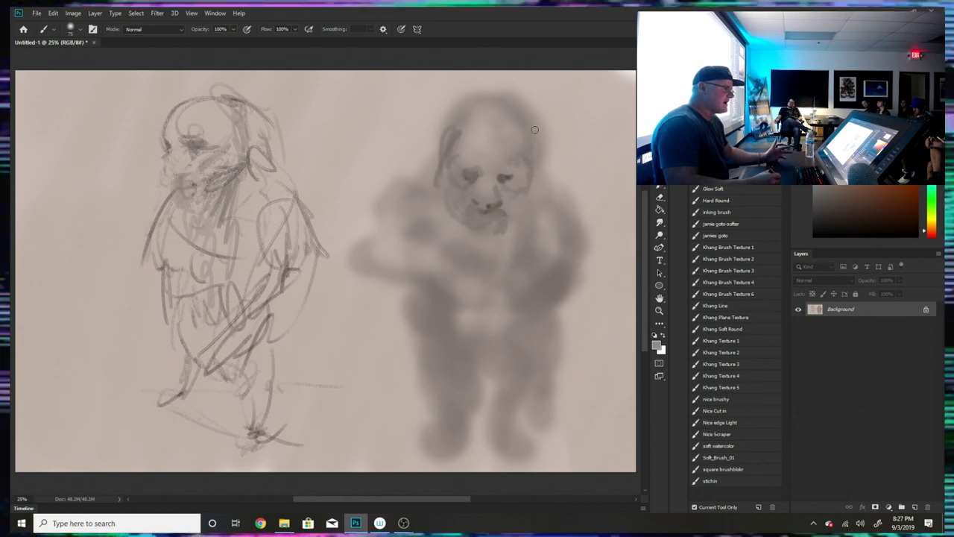
- Darken the soft figure's side hair and paint hanging beard strands over its chest
alt+click(506, 167)
drag(453, 120, 433, 171)
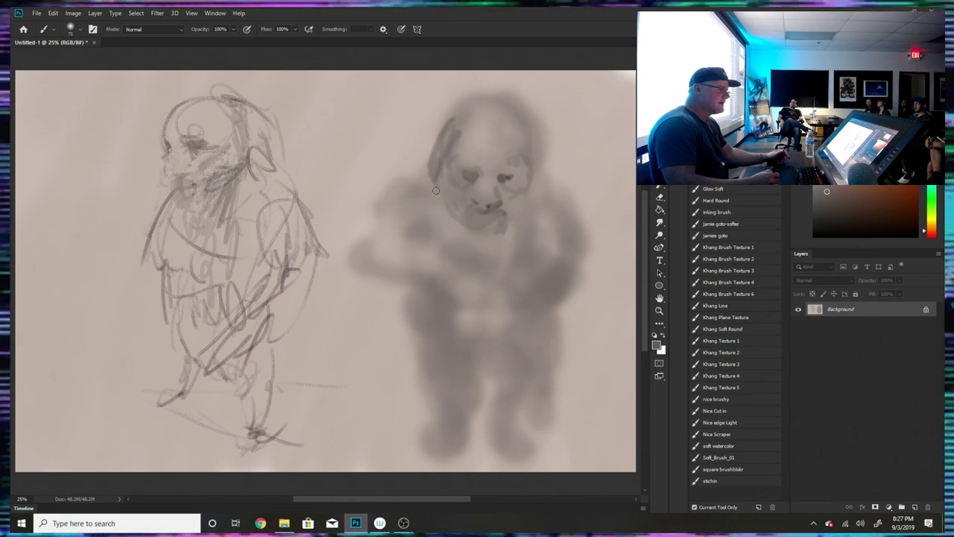
mouse_move(419, 187)
mouse_down()
mouse_move(446, 221)
mouse_move(445, 258)
mouse_up()
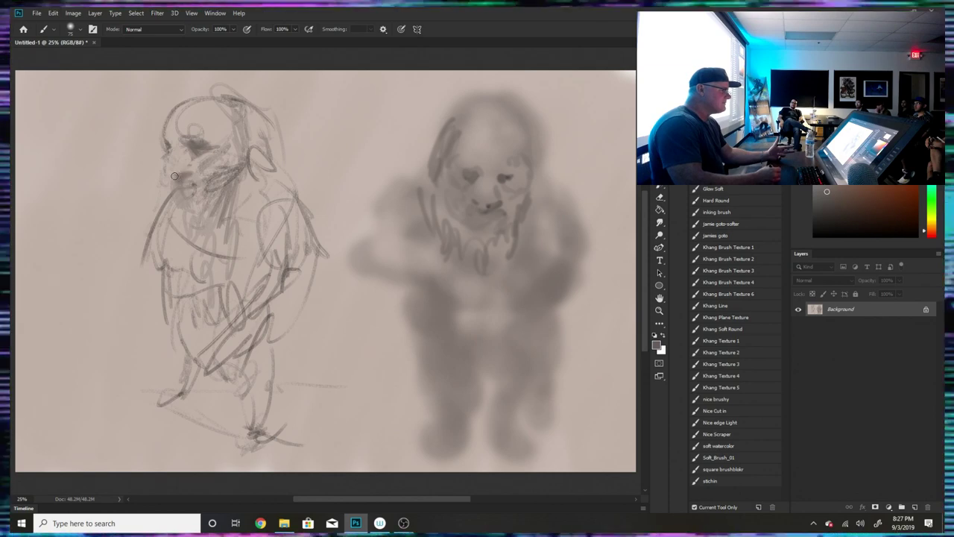
- Darken the line-sketched figure's ear, back hair, mouth and chest folds, and soften its nose and shoulder lines
drag(245, 157, 248, 163)
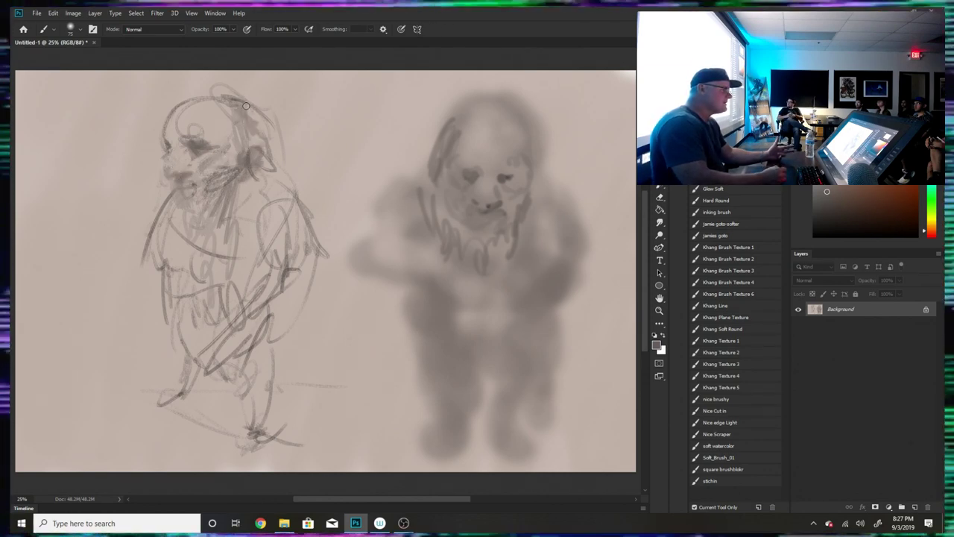
mouse_move(225, 103)
mouse_down()
mouse_move(262, 127)
mouse_move(278, 182)
mouse_up()
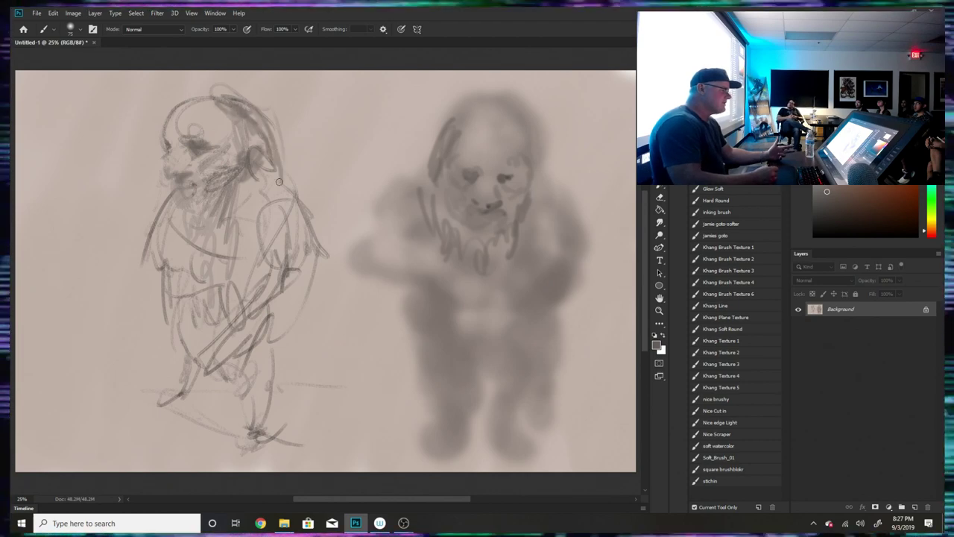
drag(183, 192, 176, 243)
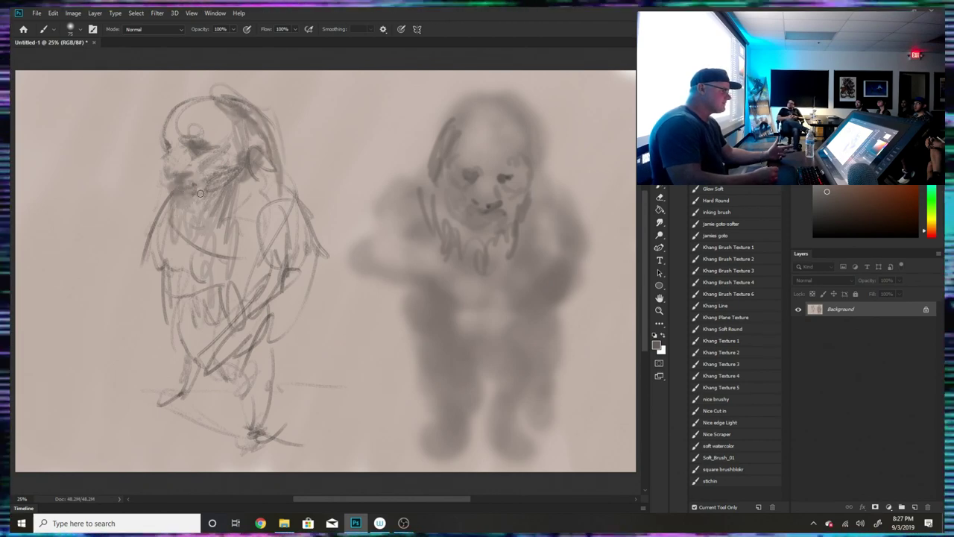
mouse_move(185, 189)
mouse_down()
mouse_move(202, 198)
mouse_move(203, 307)
mouse_up()
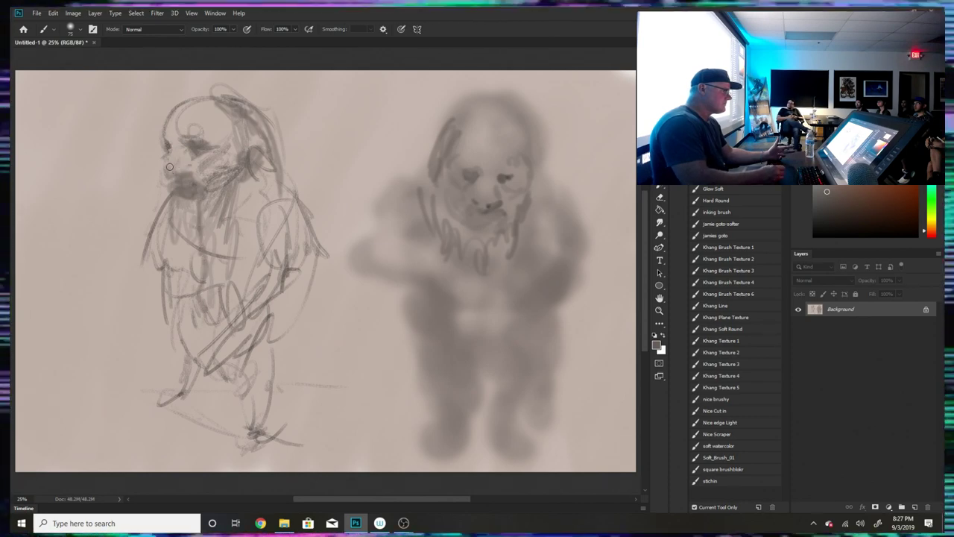
drag(171, 168, 176, 158)
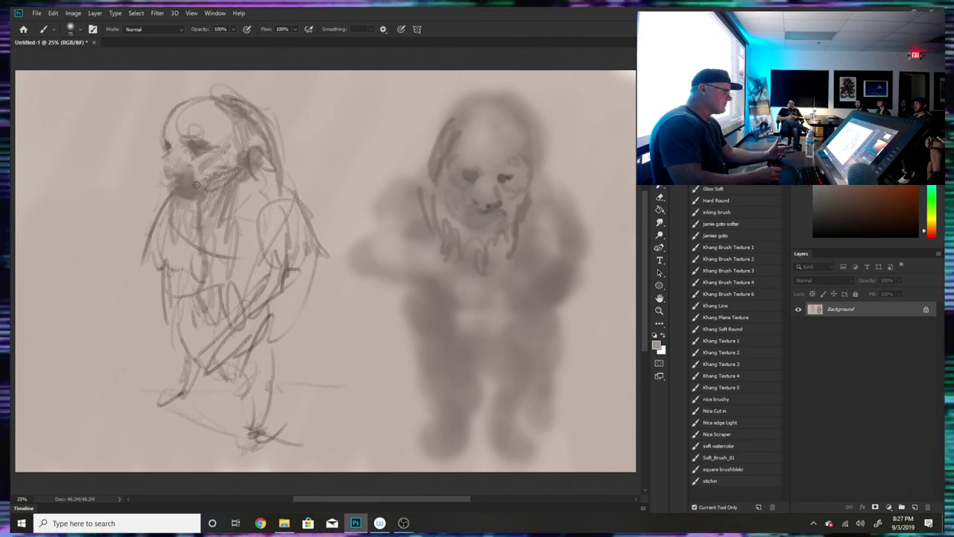
alt+click(190, 194)
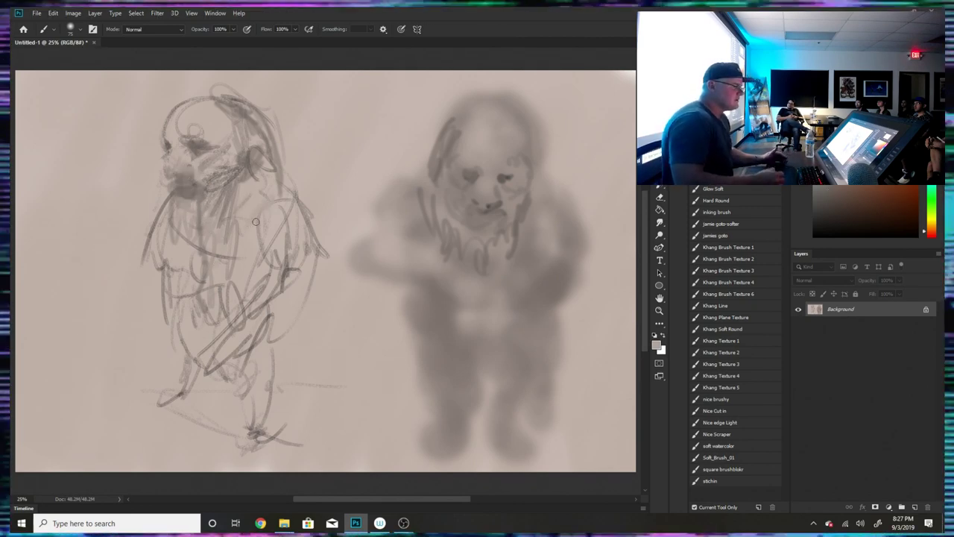
drag(255, 221, 269, 201)
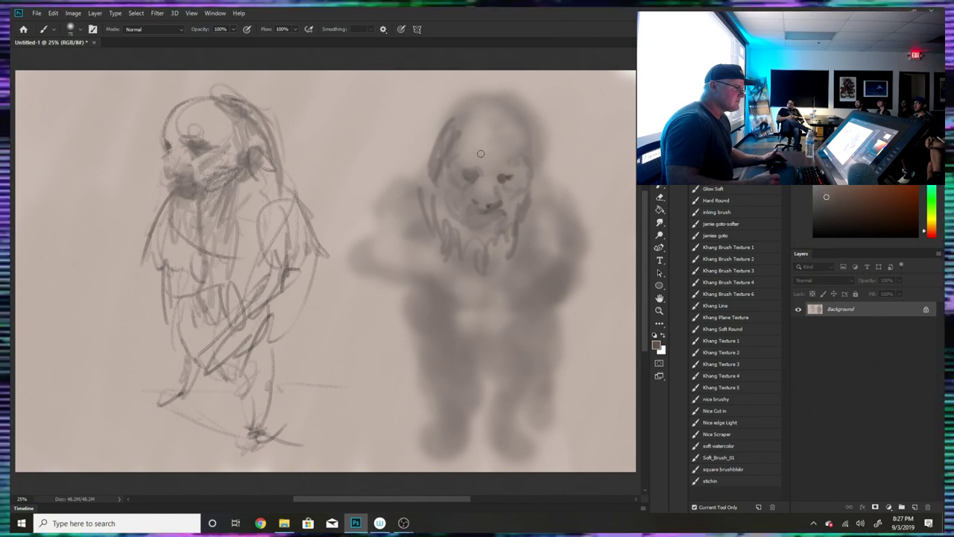
- Refine the soft figure's brows, eyes and nose using a lighter tone sampled from its forehead
alt+click(502, 136)
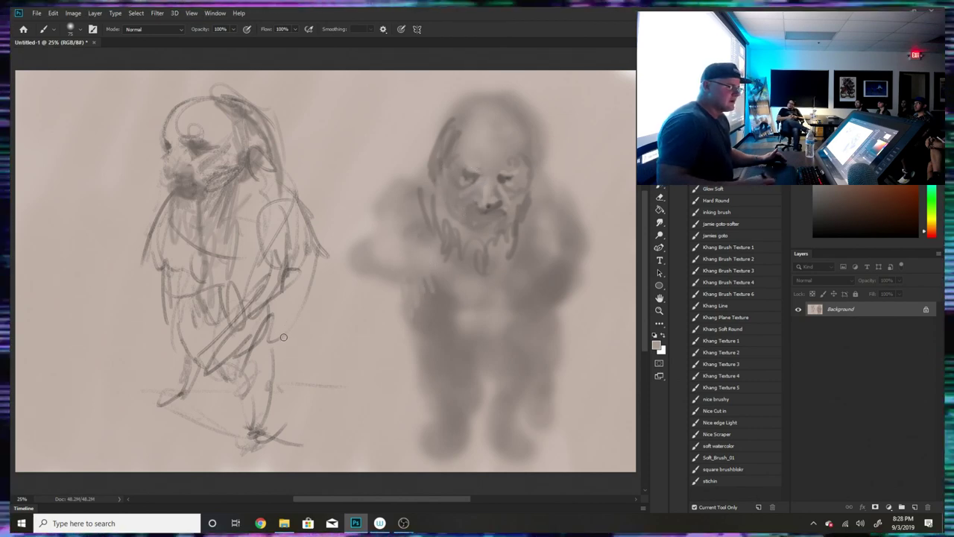
- Block in grey masses for the line-sketched figure's beard, shoulder, arms and bent legs with the Khang Brush Texture 1 brush
click(723, 246)
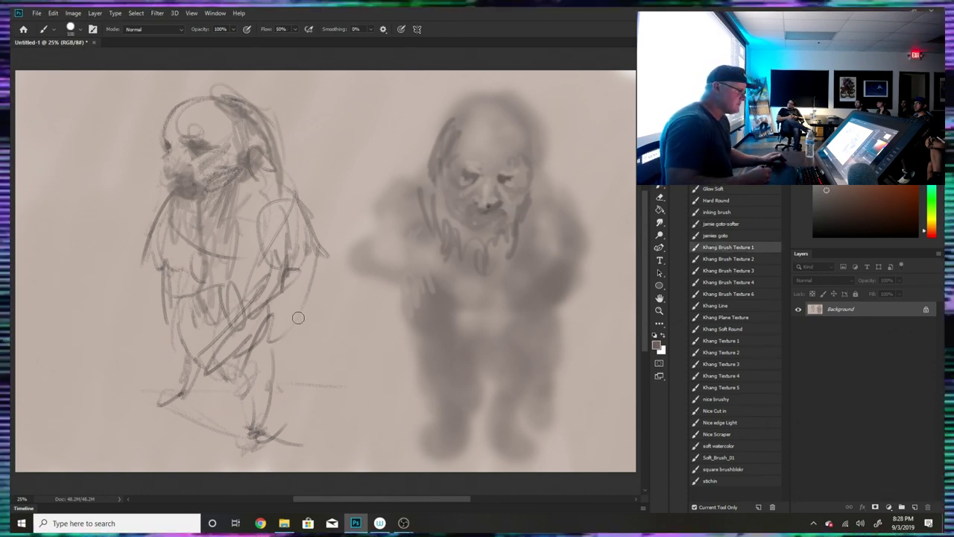
mouse_move(270, 322)
mouse_down()
mouse_move(260, 392)
mouse_move(244, 360)
mouse_move(243, 390)
mouse_move(307, 263)
mouse_move(287, 292)
mouse_move(302, 277)
mouse_move(312, 286)
mouse_move(281, 304)
mouse_move(234, 265)
mouse_move(223, 237)
mouse_move(253, 221)
mouse_move(245, 238)
mouse_move(274, 268)
mouse_move(252, 261)
mouse_move(253, 216)
mouse_move(281, 199)
mouse_move(300, 208)
mouse_move(315, 258)
mouse_move(267, 199)
mouse_move(222, 190)
mouse_move(193, 279)
mouse_move(158, 218)
mouse_move(158, 188)
mouse_up()
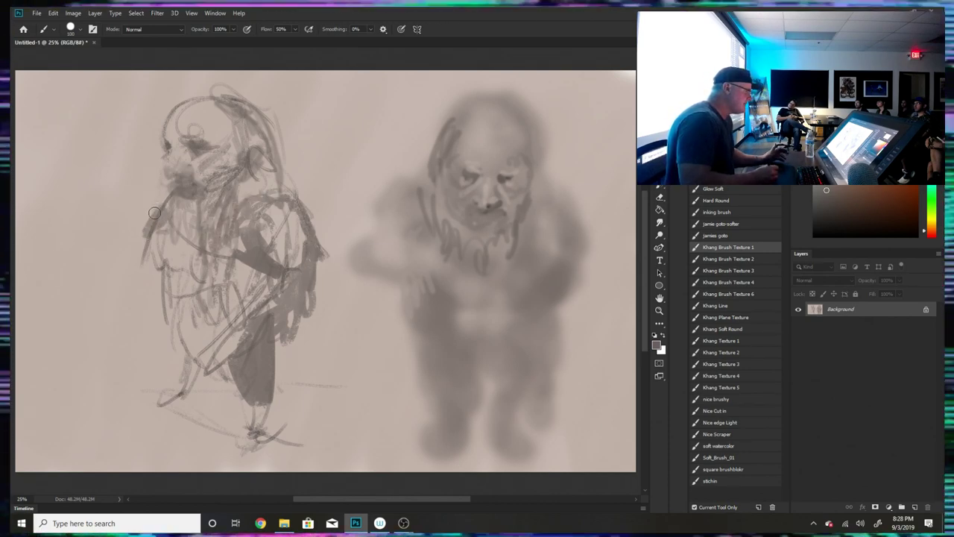
mouse_move(153, 219)
mouse_down()
mouse_move(161, 184)
mouse_move(179, 223)
mouse_move(160, 210)
mouse_move(173, 224)
mouse_move(170, 210)
mouse_move(170, 249)
mouse_move(184, 217)
mouse_move(150, 219)
mouse_move(189, 200)
mouse_move(198, 224)
mouse_move(186, 198)
mouse_move(200, 193)
mouse_move(213, 239)
mouse_move(201, 223)
mouse_move(184, 270)
mouse_move(213, 339)
mouse_up()
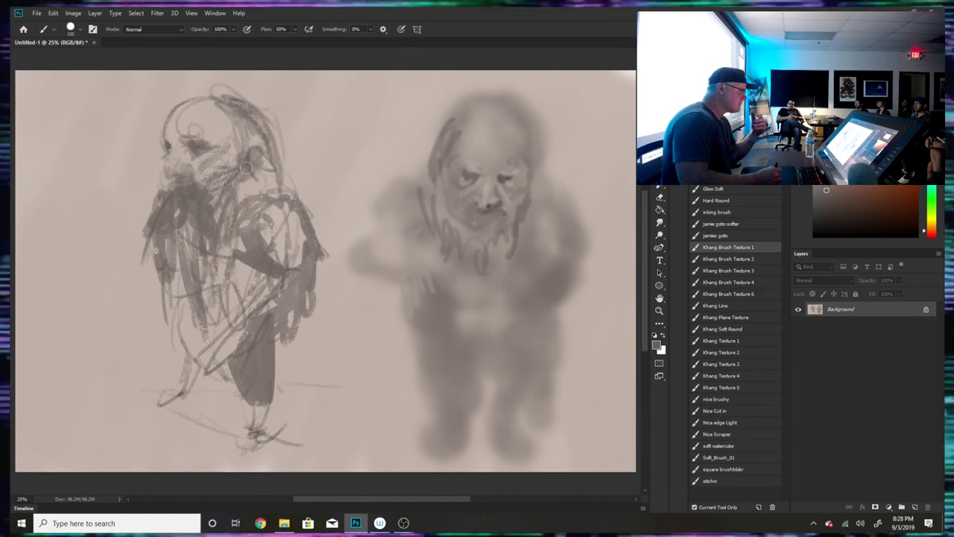
mouse_move(232, 213)
mouse_down()
mouse_move(243, 192)
mouse_move(225, 246)
mouse_move(233, 263)
mouse_up()
mouse_move(172, 299)
mouse_down()
mouse_move(144, 310)
mouse_move(158, 323)
mouse_move(182, 320)
mouse_move(163, 272)
mouse_move(161, 326)
mouse_move(184, 297)
mouse_move(192, 342)
mouse_move(175, 353)
mouse_move(161, 341)
mouse_move(175, 353)
mouse_move(157, 303)
mouse_move(162, 363)
mouse_move(152, 349)
mouse_move(163, 304)
mouse_move(138, 295)
mouse_move(112, 306)
mouse_move(117, 337)
mouse_move(109, 328)
mouse_move(130, 343)
mouse_move(120, 316)
mouse_move(142, 345)
mouse_move(191, 343)
mouse_up()
mouse_move(258, 349)
mouse_down()
mouse_move(235, 338)
mouse_move(213, 368)
mouse_move(218, 316)
mouse_move(172, 331)
mouse_move(178, 356)
mouse_move(217, 373)
mouse_move(208, 297)
mouse_move(233, 325)
mouse_move(197, 321)
mouse_move(162, 298)
mouse_move(161, 278)
mouse_move(197, 316)
mouse_up()
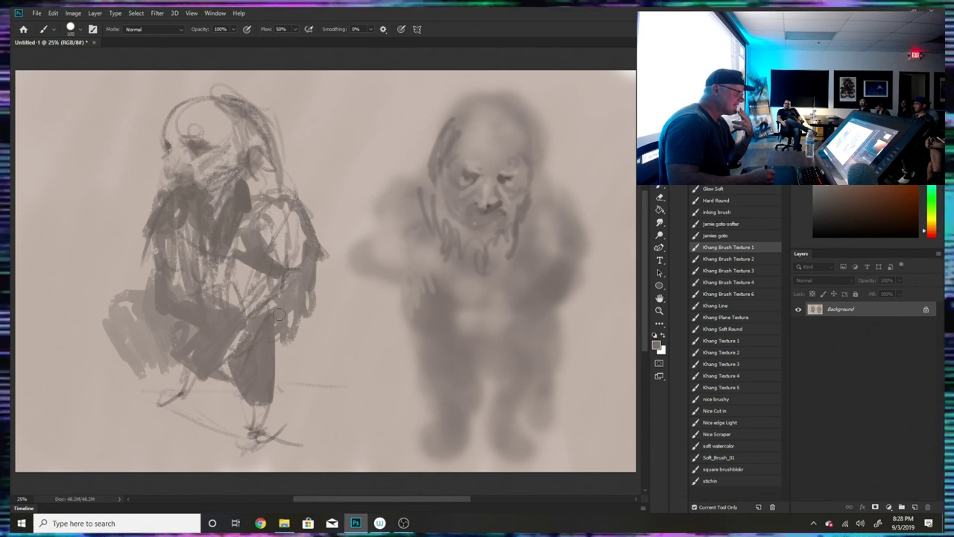
- Fill in the textured figure's back, standing leg and both feet, and shape its front arm with a sampled tone
mouse_move(295, 315)
mouse_down()
mouse_move(321, 284)
mouse_move(289, 255)
mouse_move(270, 264)
mouse_move(288, 237)
mouse_move(294, 257)
mouse_move(279, 263)
mouse_move(266, 253)
mouse_move(283, 223)
mouse_move(273, 209)
mouse_move(282, 237)
mouse_move(275, 264)
mouse_move(293, 232)
mouse_move(326, 251)
mouse_move(266, 370)
mouse_move(288, 353)
mouse_move(259, 367)
mouse_move(230, 442)
mouse_move(232, 433)
mouse_move(250, 443)
mouse_move(257, 416)
mouse_up()
mouse_move(227, 453)
mouse_down()
mouse_move(237, 466)
mouse_move(261, 462)
mouse_move(246, 463)
mouse_up()
mouse_move(177, 383)
mouse_down()
mouse_move(152, 378)
mouse_move(169, 394)
mouse_move(159, 406)
mouse_move(141, 401)
mouse_move(173, 407)
mouse_move(113, 386)
mouse_up()
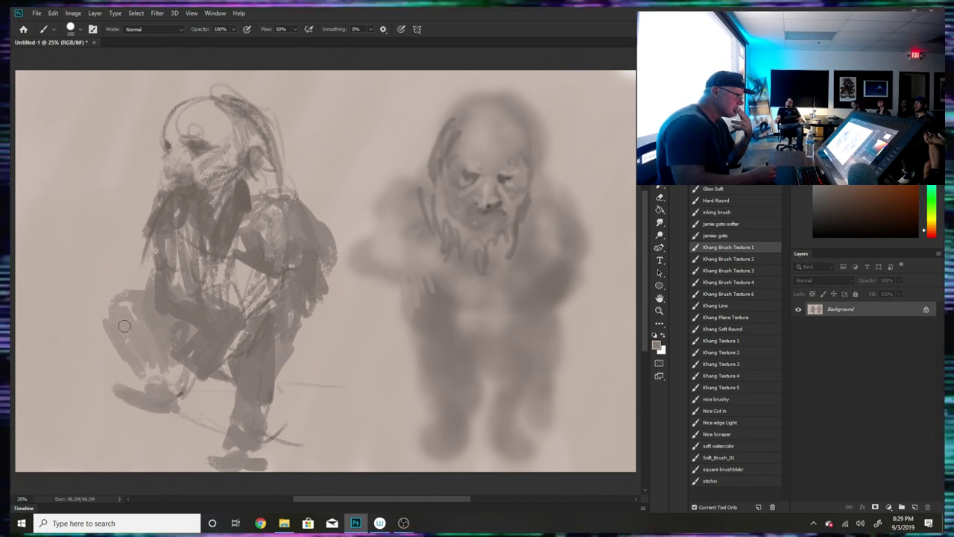
mouse_move(145, 253)
mouse_down()
mouse_move(122, 281)
mouse_move(151, 287)
mouse_up()
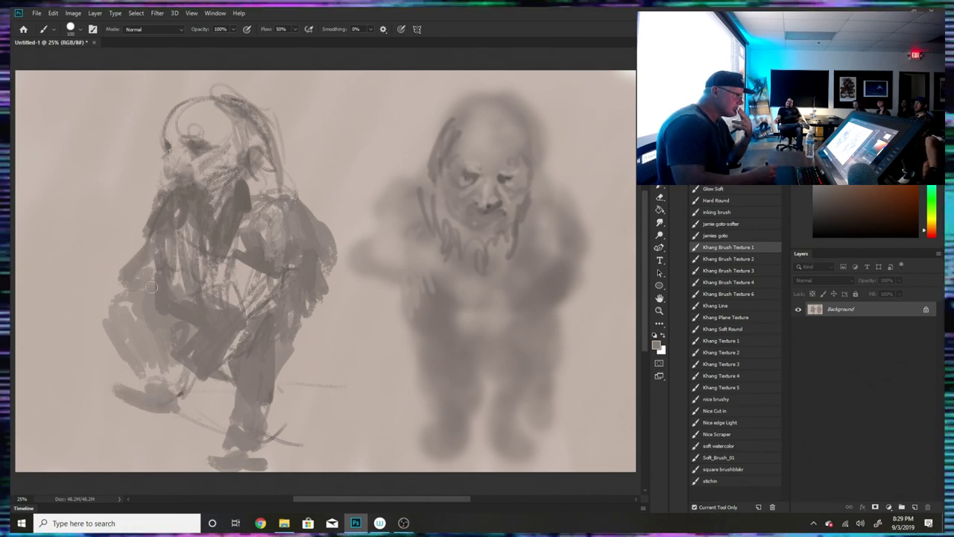
alt+click(139, 239)
mouse_move(152, 237)
mouse_down()
mouse_move(137, 262)
mouse_move(131, 245)
mouse_move(123, 270)
mouse_move(144, 286)
mouse_up()
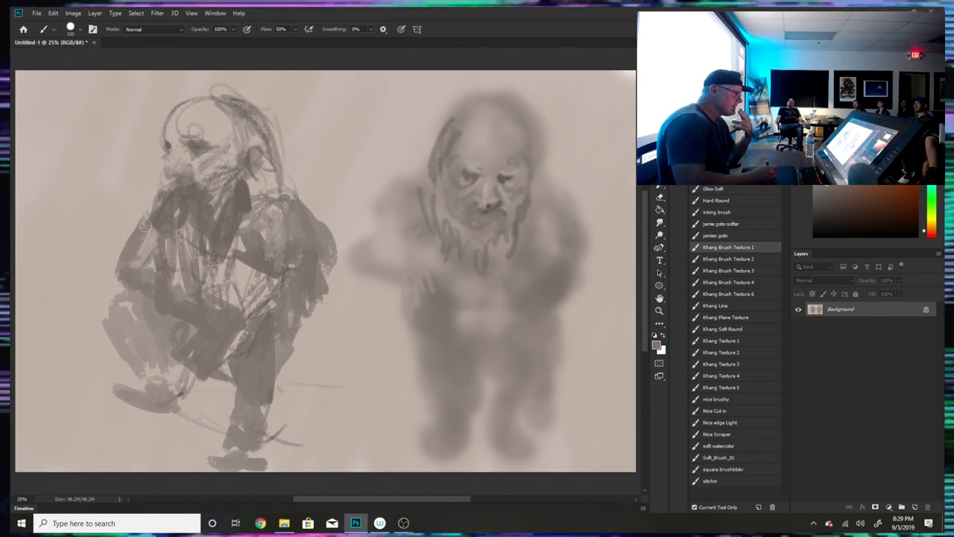
- Paint lighter tones over the line-sketched figure's forearm, hand and bent knee with the textured brush
mouse_move(144, 223)
mouse_down()
mouse_move(145, 252)
mouse_move(128, 256)
mouse_move(154, 234)
mouse_move(166, 242)
mouse_move(156, 264)
mouse_move(153, 244)
mouse_move(174, 222)
mouse_move(150, 285)
mouse_move(182, 330)
mouse_move(230, 308)
mouse_move(258, 313)
mouse_move(258, 323)
mouse_move(240, 325)
mouse_move(251, 332)
mouse_move(290, 334)
mouse_move(275, 286)
mouse_move(298, 258)
mouse_up()
mouse_move(245, 350)
mouse_down()
mouse_move(243, 390)
mouse_move(230, 372)
mouse_move(244, 332)
mouse_up()
- Using a dark tone sampled from the line-sketched figure's beard area, define the soft figure's hair and the beard around its mouth
alt+click(227, 201)
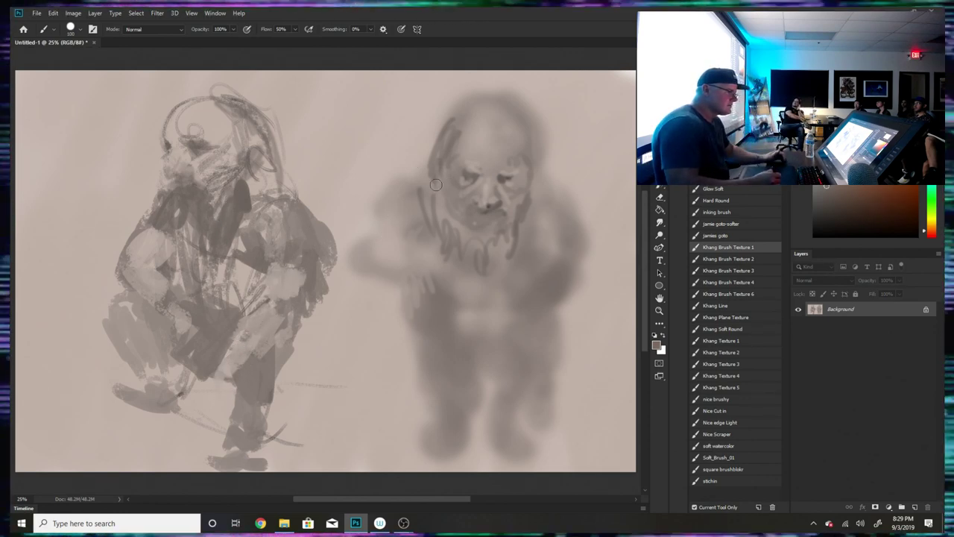
mouse_move(430, 169)
mouse_down()
mouse_move(435, 199)
mouse_move(449, 179)
mouse_up()
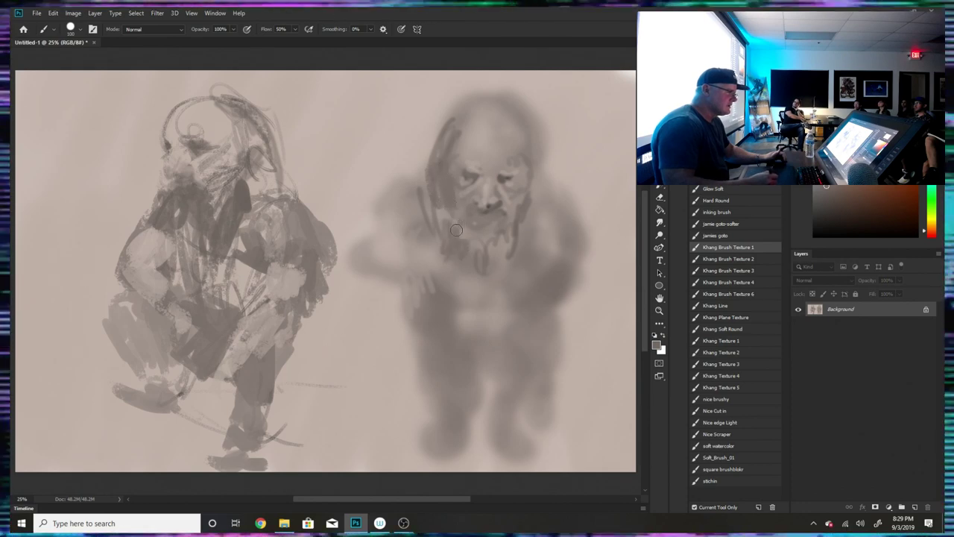
drag(502, 214, 516, 210)
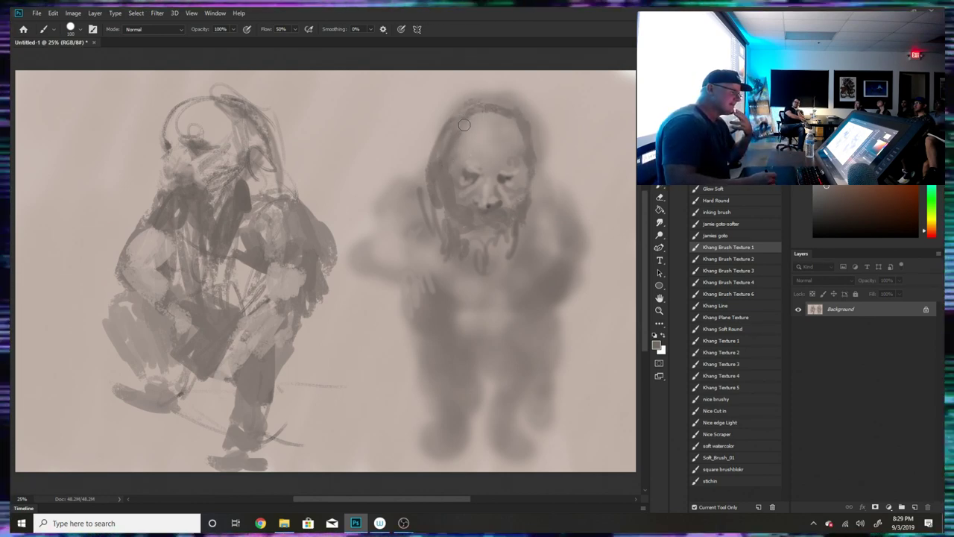
- Add textured dark strokes to the soft figure's near shoulder, both sides of its torso and the outer edge of its far shoulder
drag(417, 182, 387, 222)
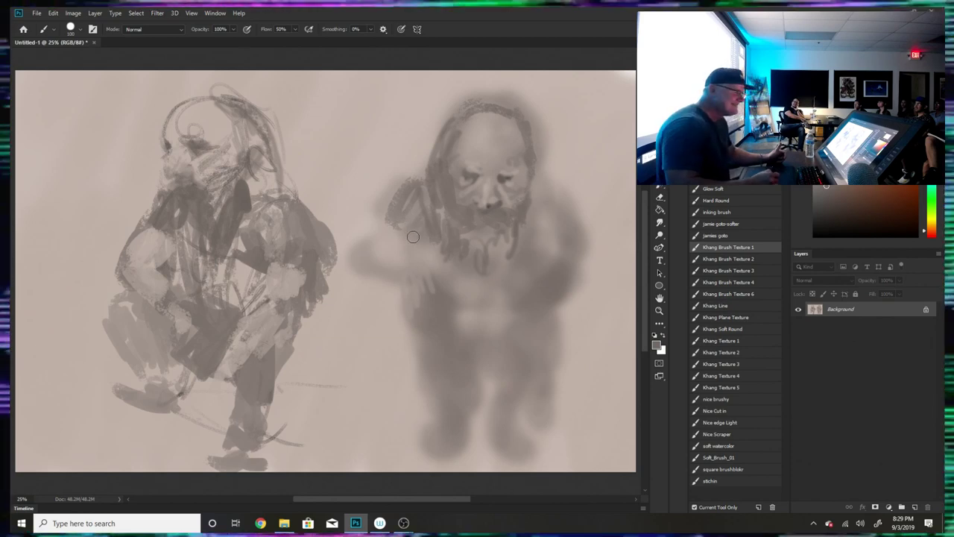
mouse_move(432, 239)
mouse_down()
mouse_move(421, 254)
mouse_move(436, 265)
mouse_move(425, 312)
mouse_up()
drag(450, 280, 462, 347)
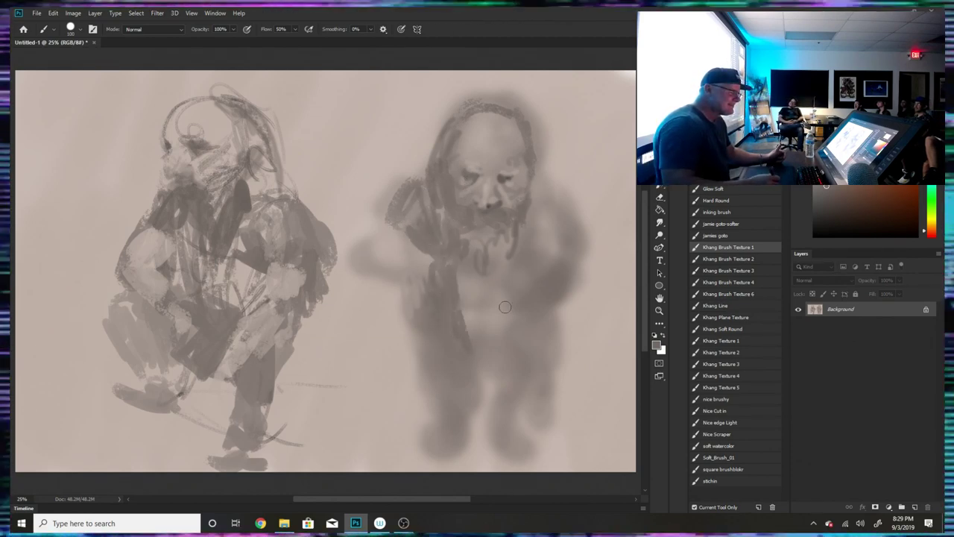
drag(522, 257, 523, 242)
mouse_move(527, 291)
mouse_down()
mouse_move(554, 164)
mouse_move(602, 235)
mouse_up()
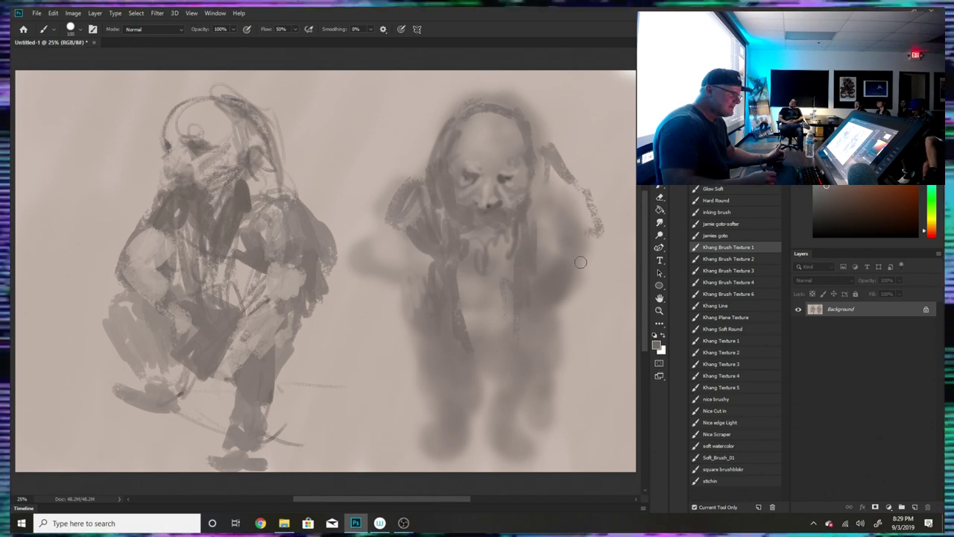
- Block in the soft figure's folded arms, far elbow and lower torso edge with the sampled dark tone
mouse_move(423, 180)
mouse_down()
mouse_move(373, 212)
mouse_move(369, 226)
mouse_move(416, 172)
mouse_move(373, 243)
mouse_move(361, 291)
mouse_move(424, 289)
mouse_move(418, 297)
mouse_move(441, 289)
mouse_move(395, 277)
mouse_move(391, 240)
mouse_move(451, 292)
mouse_move(468, 328)
mouse_up()
drag(520, 297, 395, 301)
mouse_move(459, 272)
mouse_down()
mouse_move(485, 283)
mouse_move(477, 274)
mouse_move(514, 267)
mouse_move(526, 309)
mouse_move(498, 319)
mouse_move(545, 336)
mouse_move(569, 290)
mouse_move(573, 246)
mouse_move(534, 253)
mouse_move(545, 241)
mouse_move(532, 224)
mouse_move(577, 203)
mouse_move(598, 237)
mouse_up()
drag(415, 304, 414, 343)
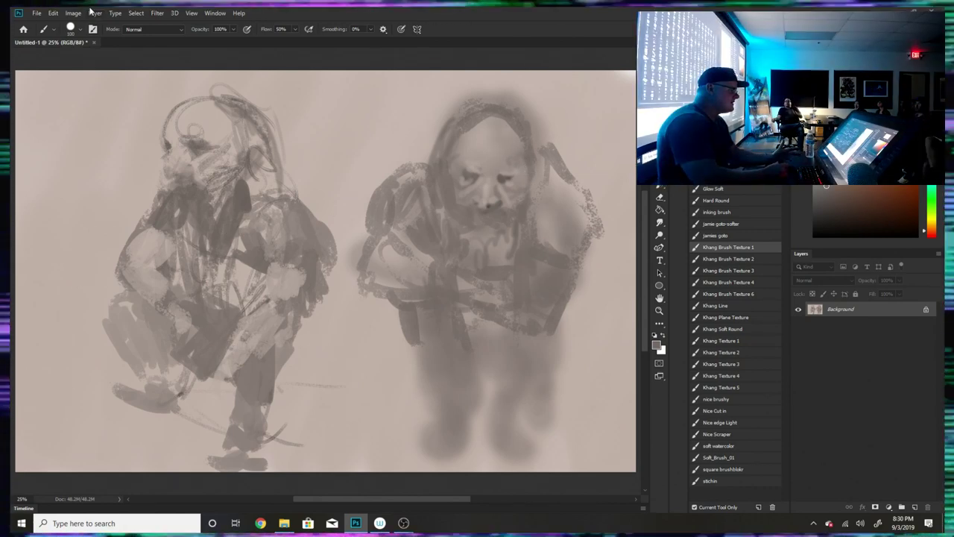
- Reduce the brush size to 21 px
click(71, 28)
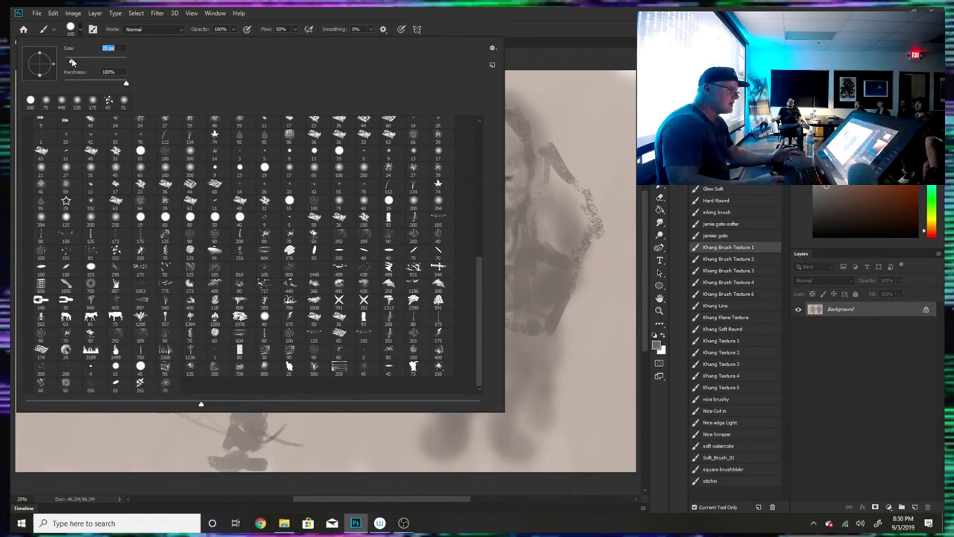
drag(72, 59, 70, 60)
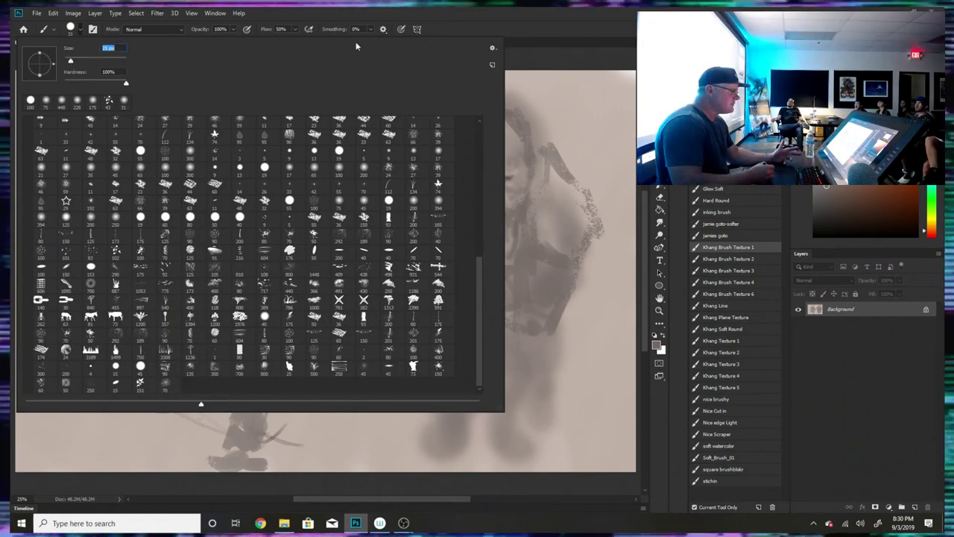
key(Return)
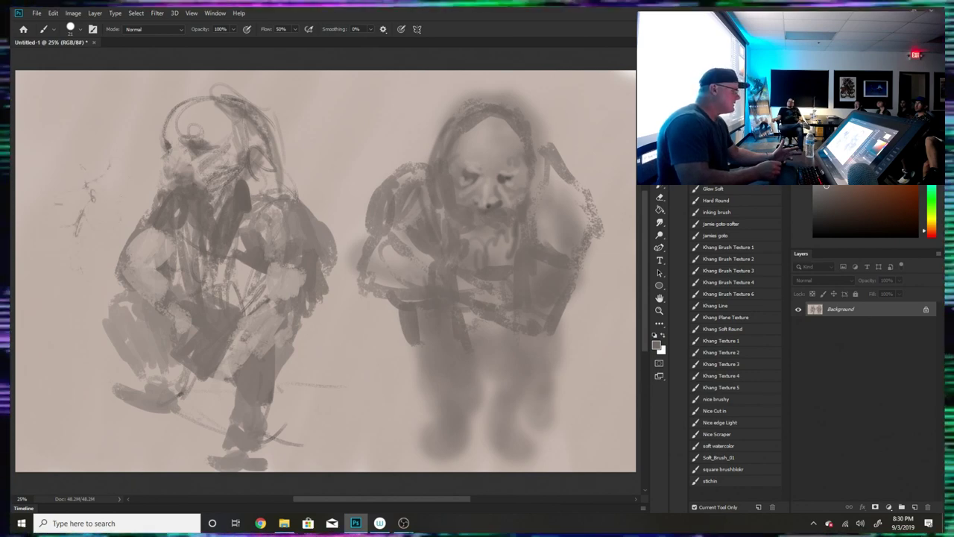
- Try scattering loose abstract line marks in the empty area beside the line-sketched figure
drag(74, 175, 93, 216)
drag(59, 145, 112, 161)
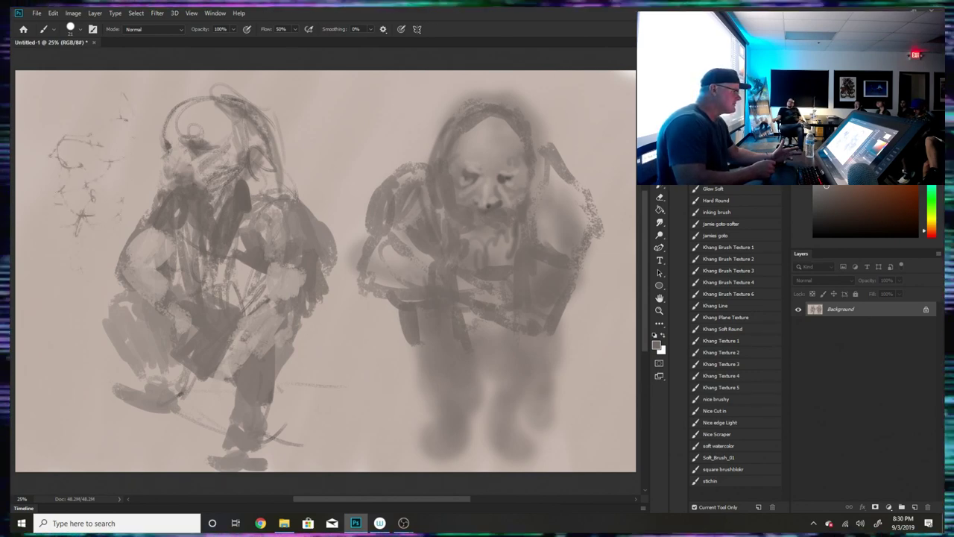
drag(52, 146, 97, 160)
drag(63, 179, 44, 223)
drag(26, 237, 90, 216)
drag(52, 257, 56, 301)
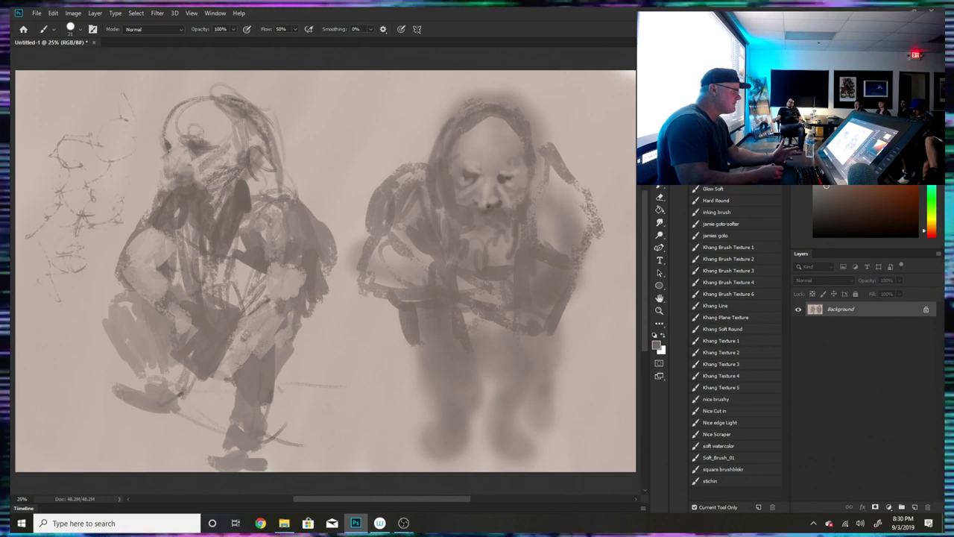
- Try framing the loose marks with a tall rectangular border and hatching dark shapes among them as a thumbnail
drag(135, 93, 139, 113)
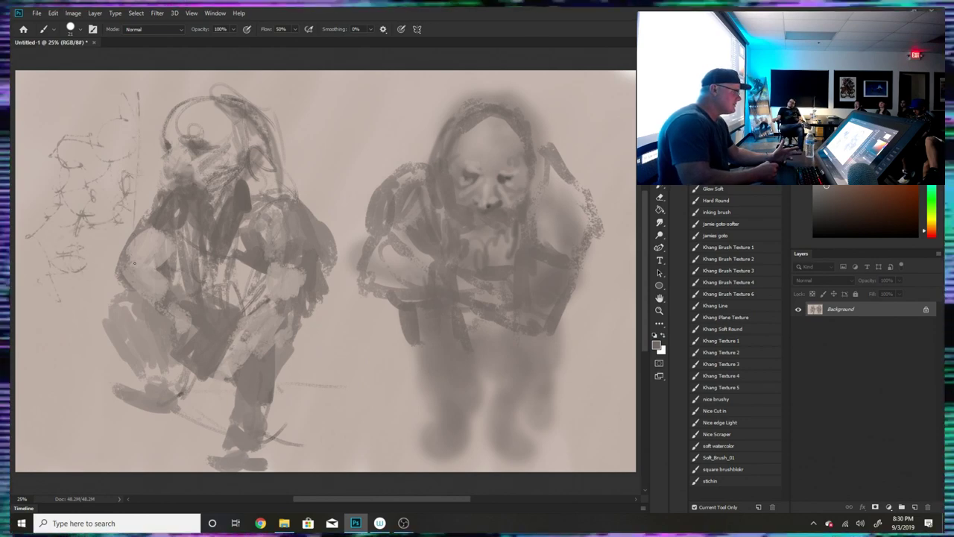
drag(139, 93, 138, 160)
drag(97, 309, 35, 311)
drag(35, 312, 40, 114)
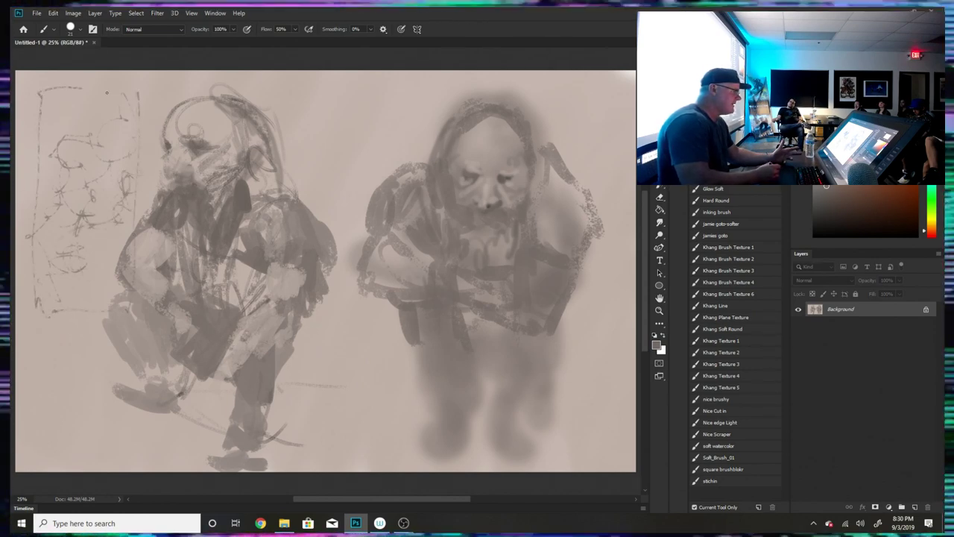
drag(40, 114, 40, 90)
drag(40, 90, 138, 94)
drag(84, 177, 74, 195)
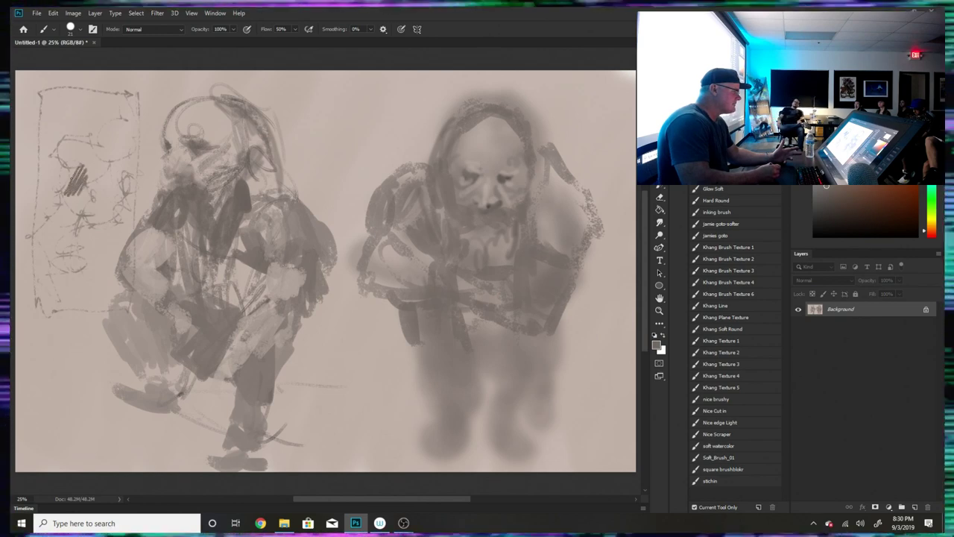
drag(85, 167, 63, 195)
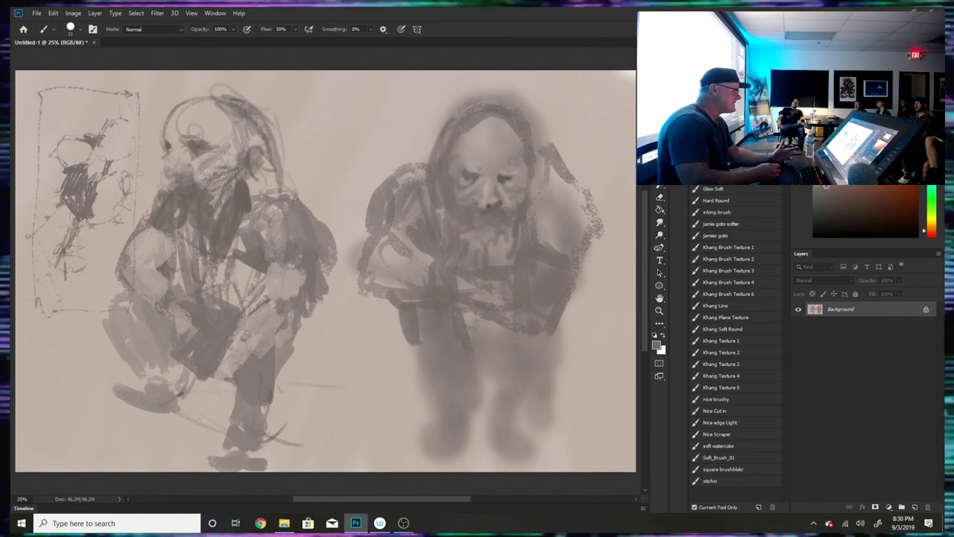
- Undo the whole framed thumbnail scribble beside the line-sketched figure
key(ctrl+z)
key(ctrl+z)
key(ctrl+z)
key(ctrl+z)
key(ctrl+z)
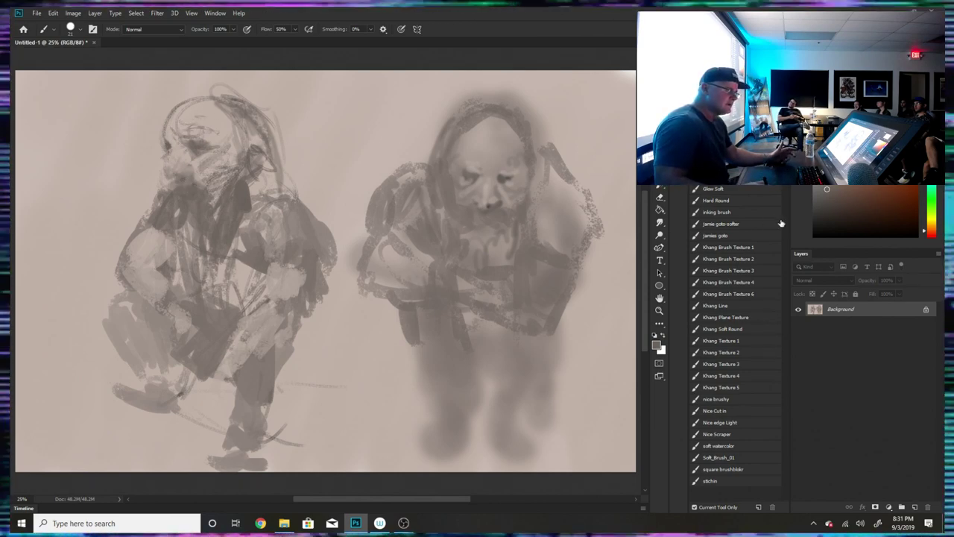
- Accent the line-sketched figure's eye, nostril and mouth in near-black, using the Hard Round brush for the mouth, and try outlining the ear
drag(819, 216, 823, 234)
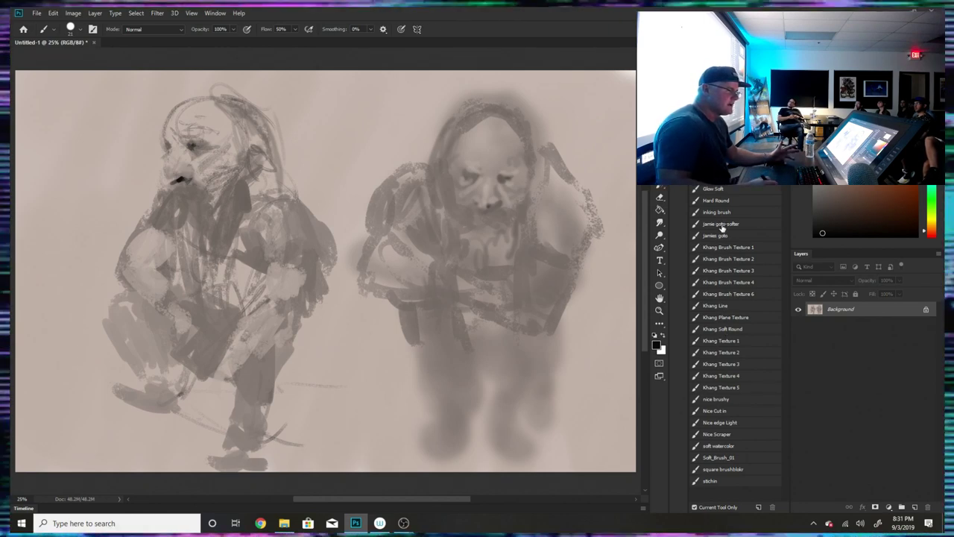
click(715, 202)
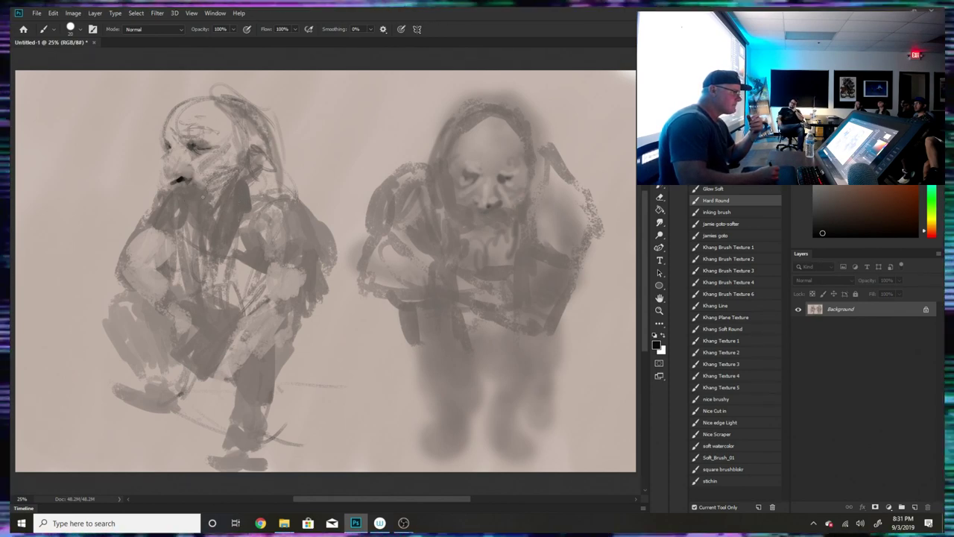
key(ctrl+z)
drag(190, 198, 205, 196)
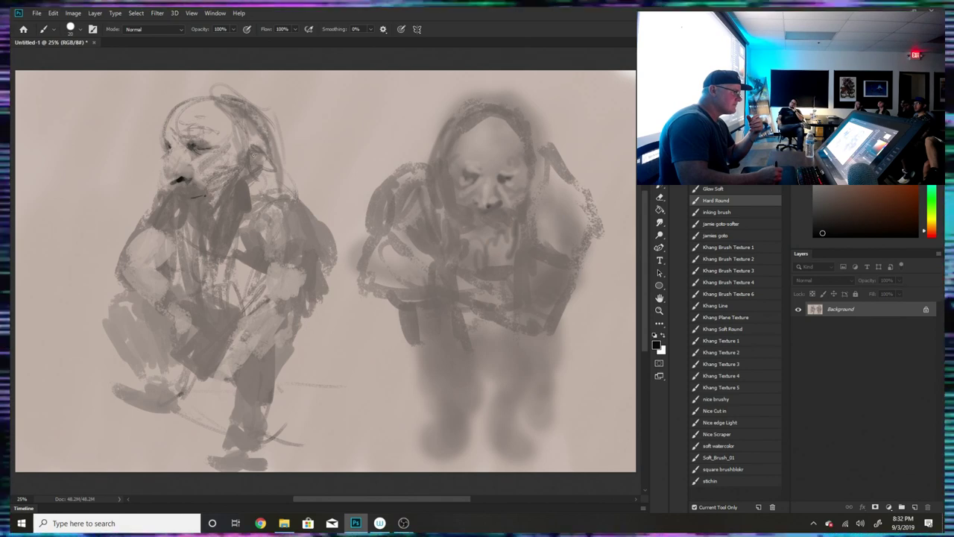
drag(251, 165, 257, 168)
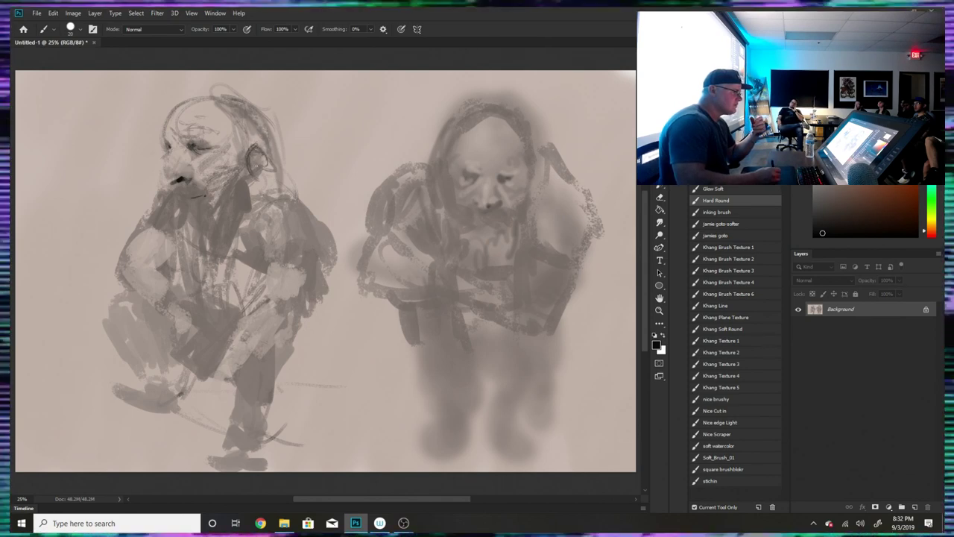
key(ctrl+z)
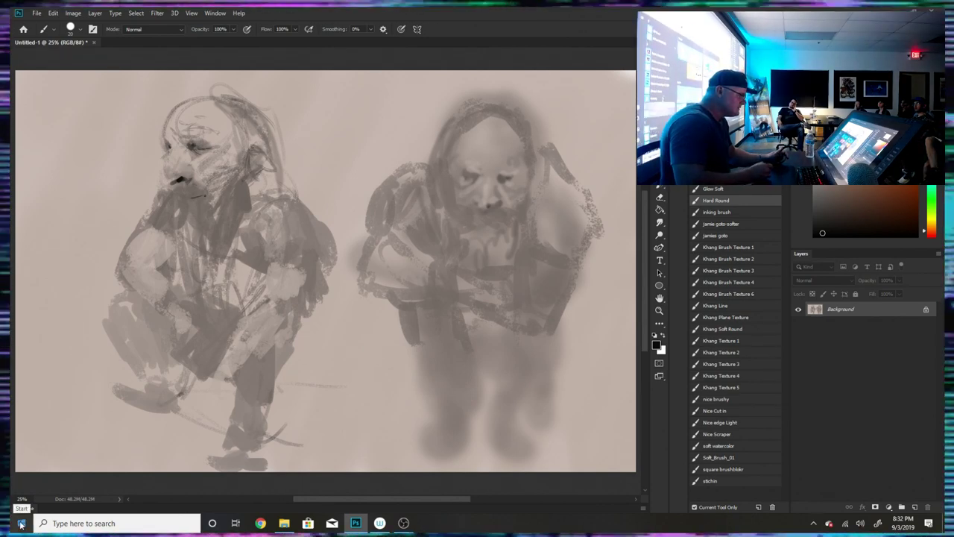
- Open Wacom Tablet Properties from the installed Wacom Tablet programs
key(super)
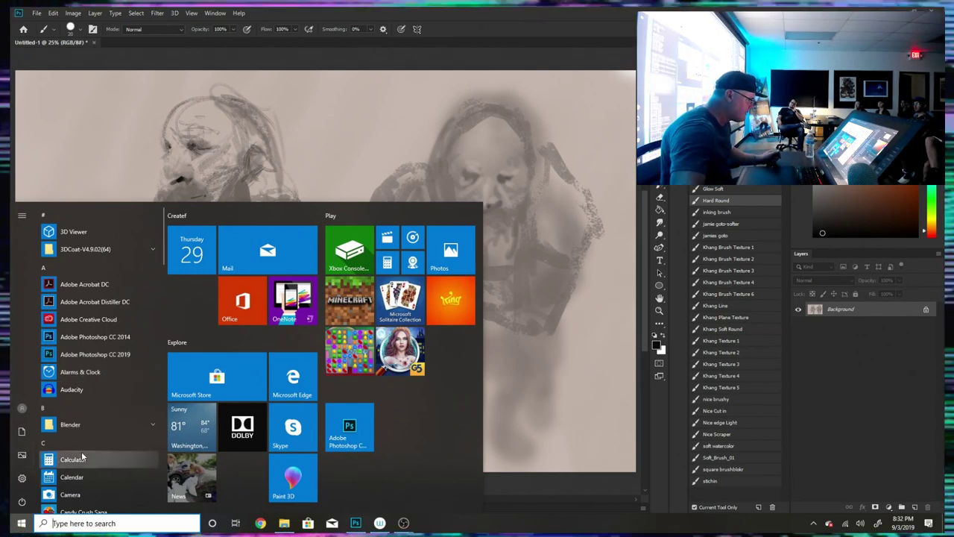
scroll(81, 450, down, 5)
scroll(85, 462, down, 10)
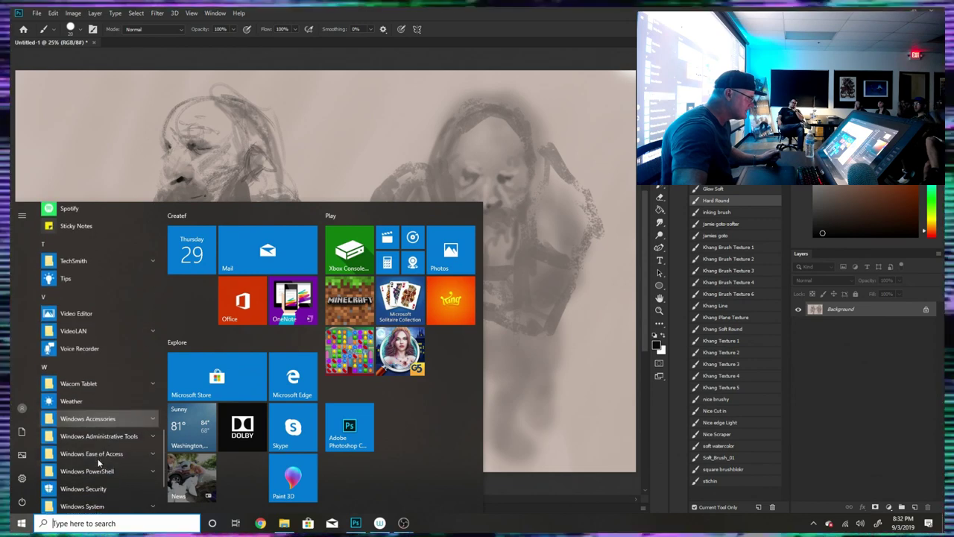
click(90, 384)
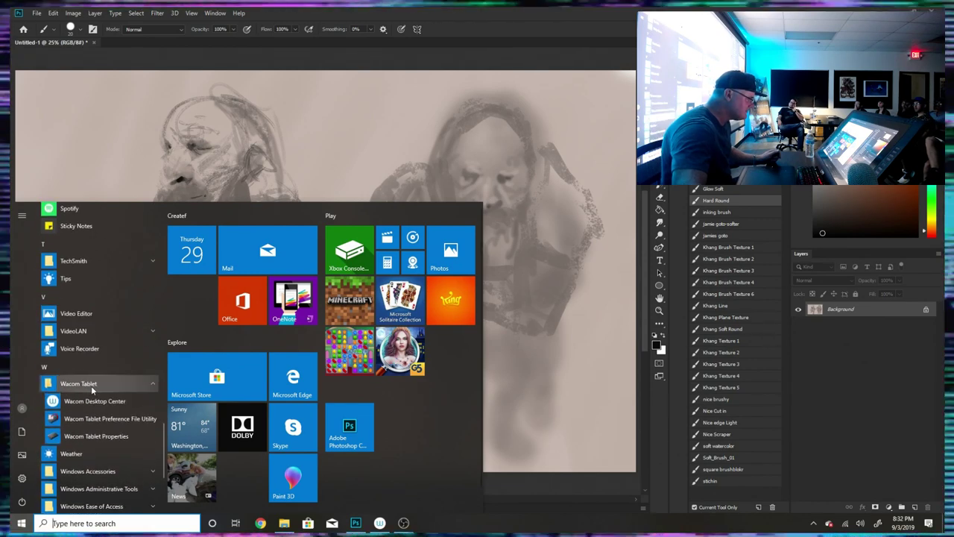
click(97, 436)
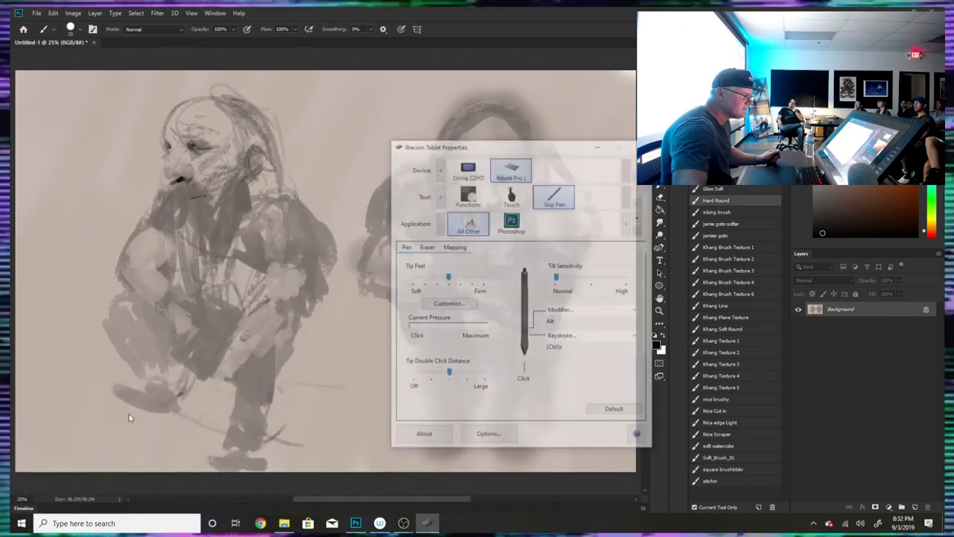
- Make the Grip Pen's Tip Feel one notch firmer for All Other applications, compare the Photoshop settings, and minimize Wacom Tablet Properties
drag(448, 278, 459, 278)
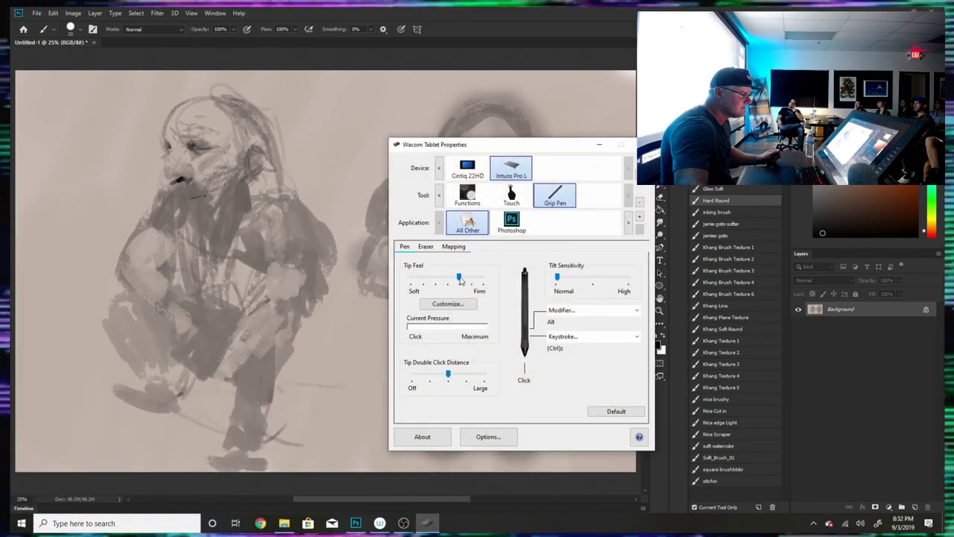
click(511, 221)
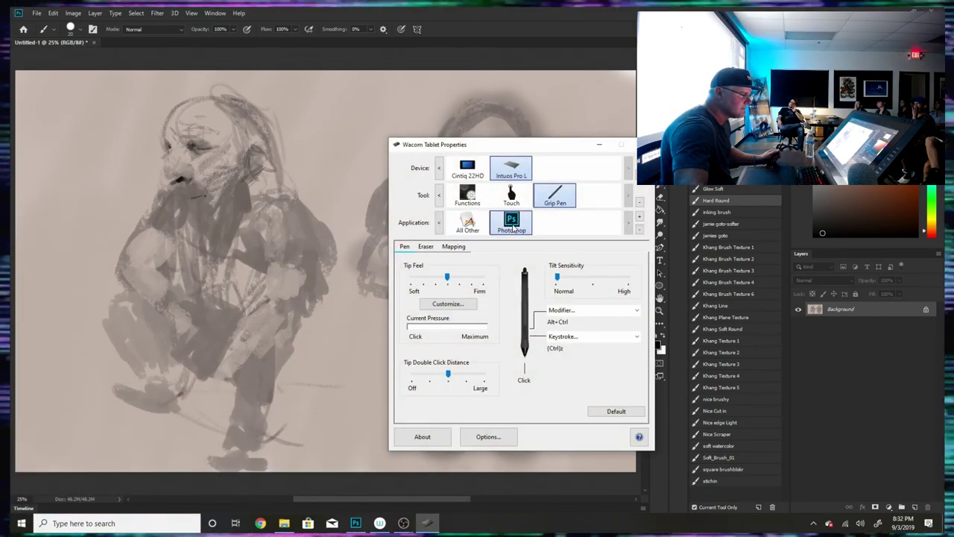
click(468, 222)
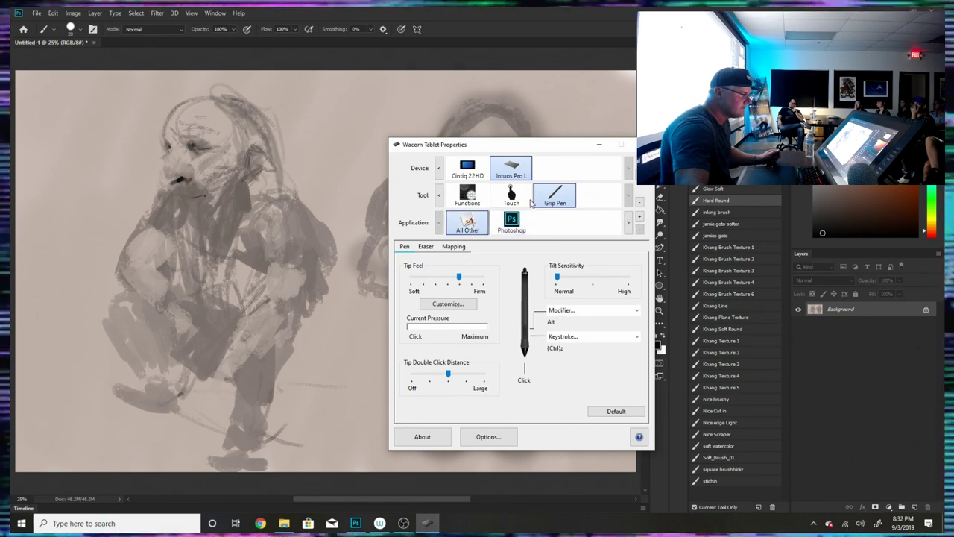
click(600, 145)
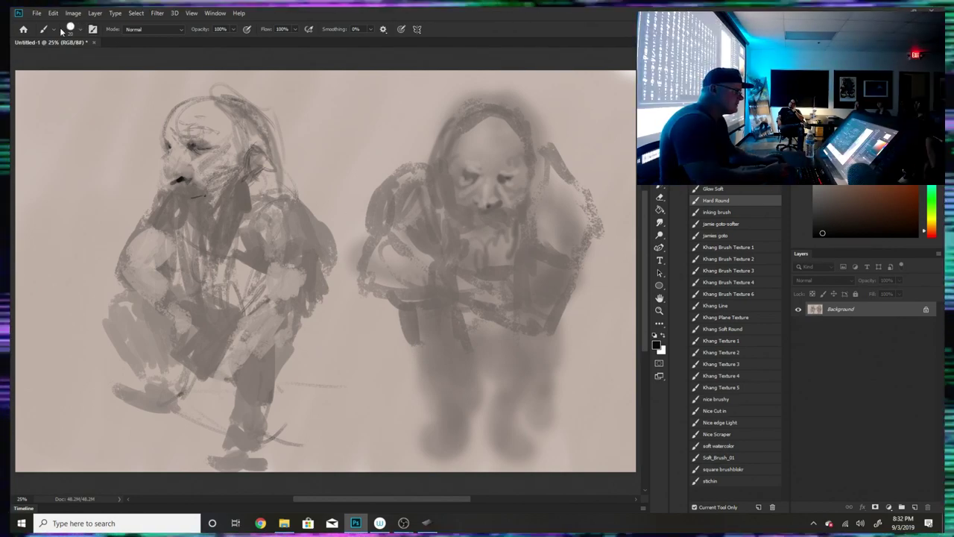
- Enlarge the Hard Round brush to 86 px
click(72, 29)
click(89, 61)
click(529, 55)
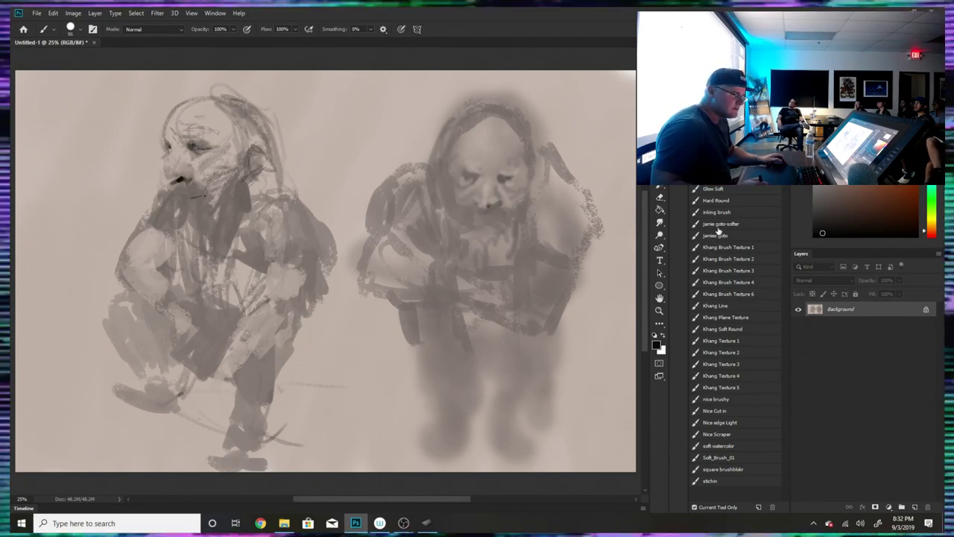
- Darken the soft figure's eyes and mouth with the Khang Soft Round brush at 44 px
click(723, 330)
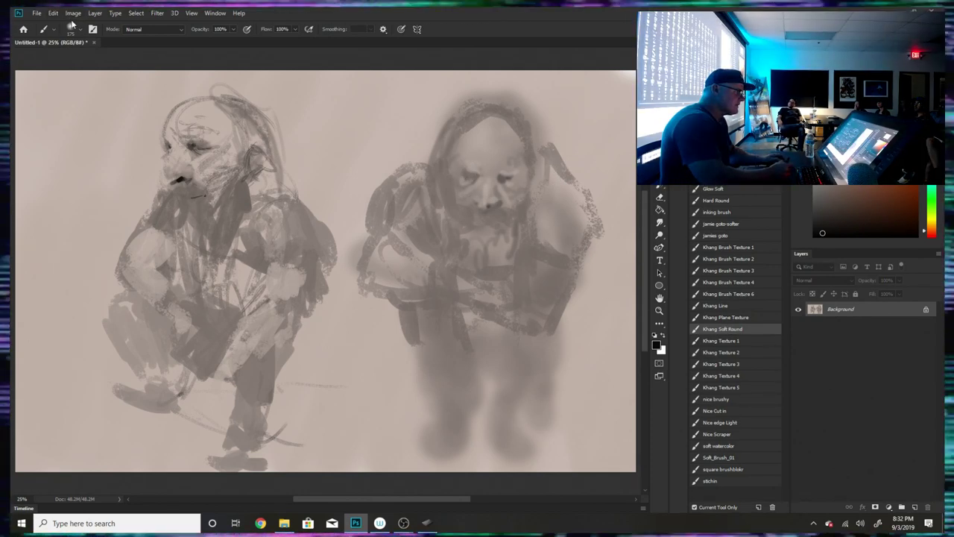
click(75, 29)
drag(80, 61, 76, 60)
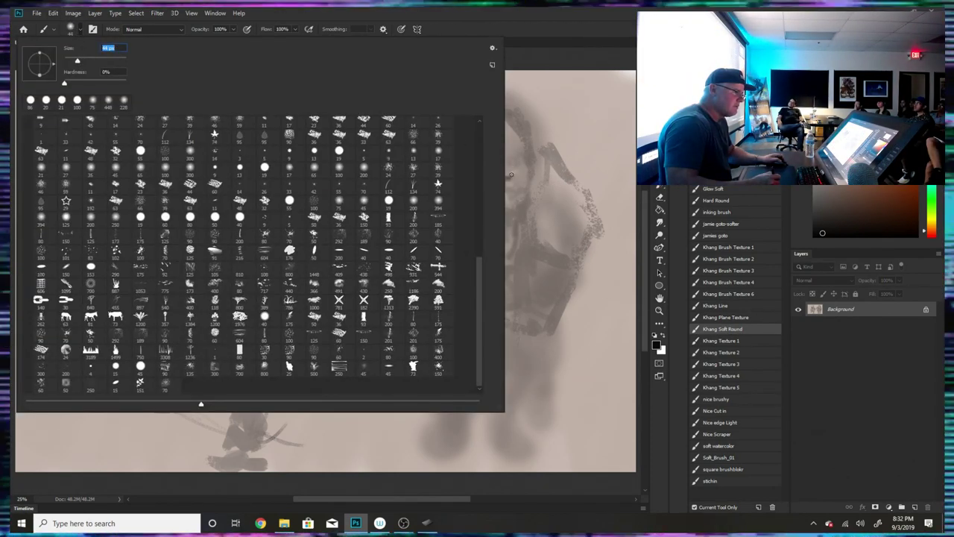
key(Return)
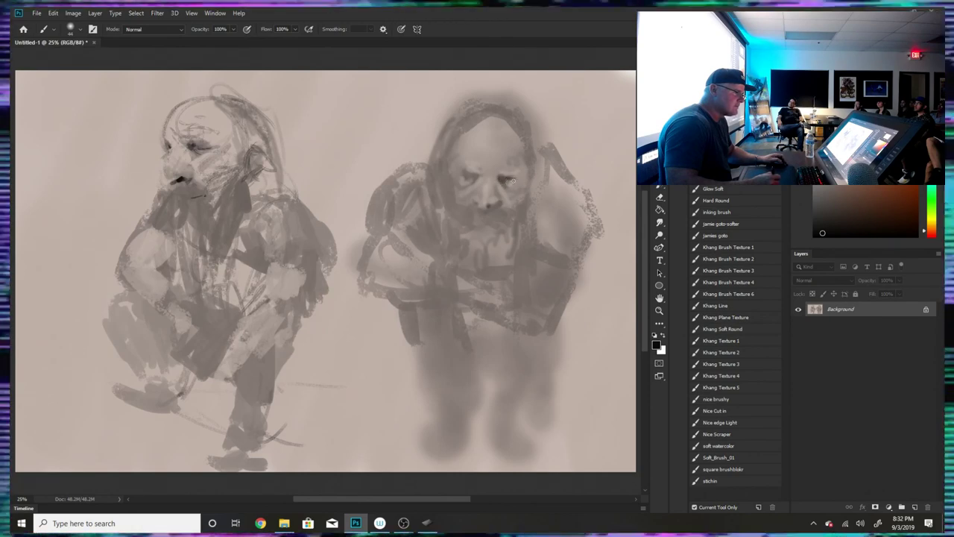
drag(516, 176, 477, 178)
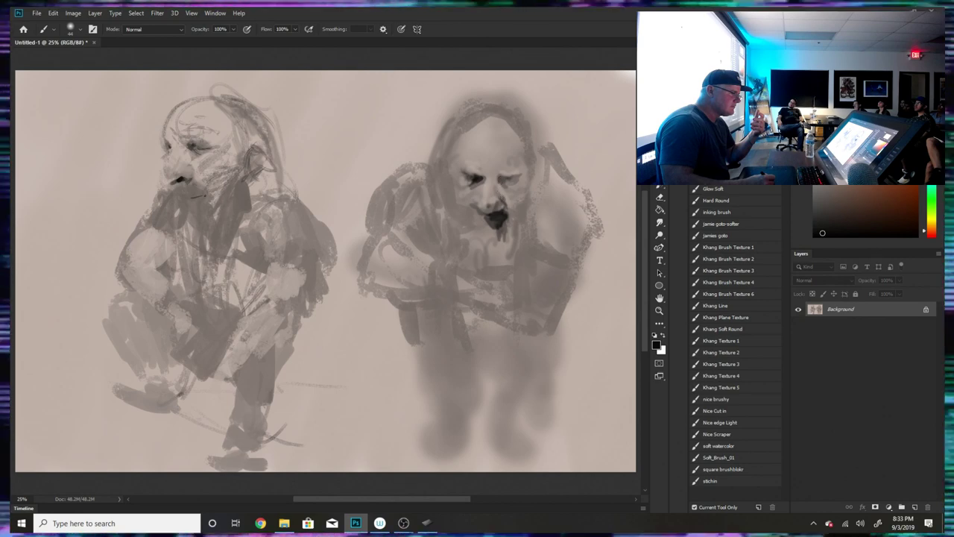
- Darken the standing figure's brow and mouth with sampled tones, pulling a dark moustache strand down into the beard
drag(507, 179, 521, 177)
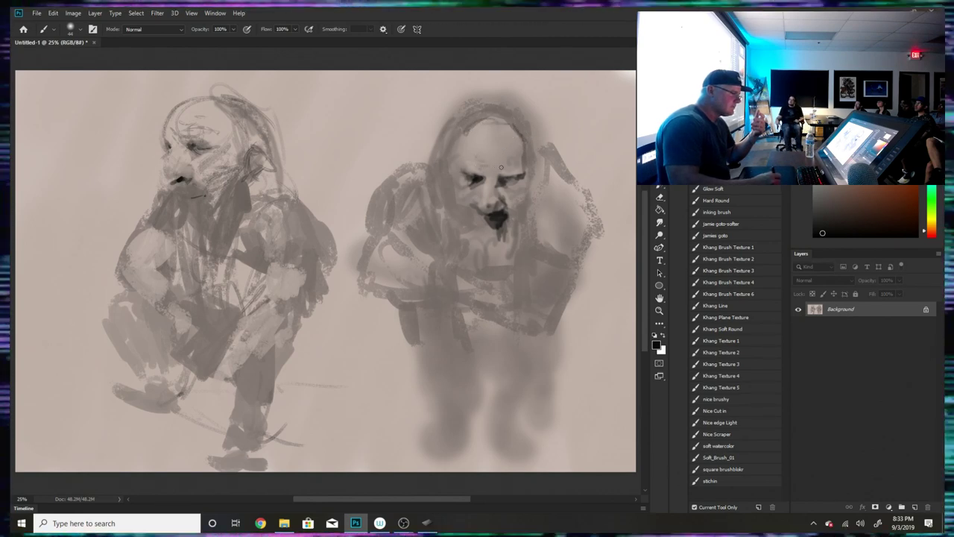
alt+click(475, 226)
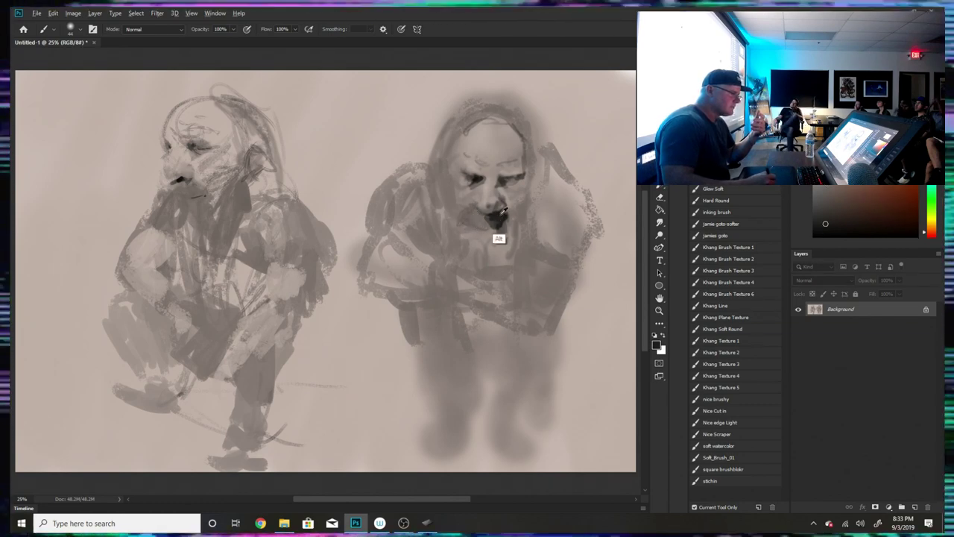
alt+click(489, 231)
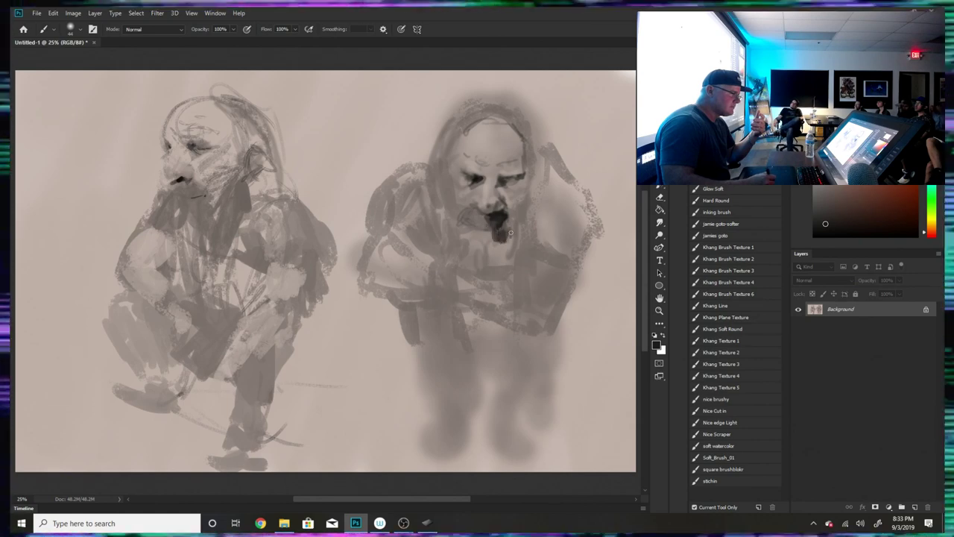
drag(513, 255, 521, 218)
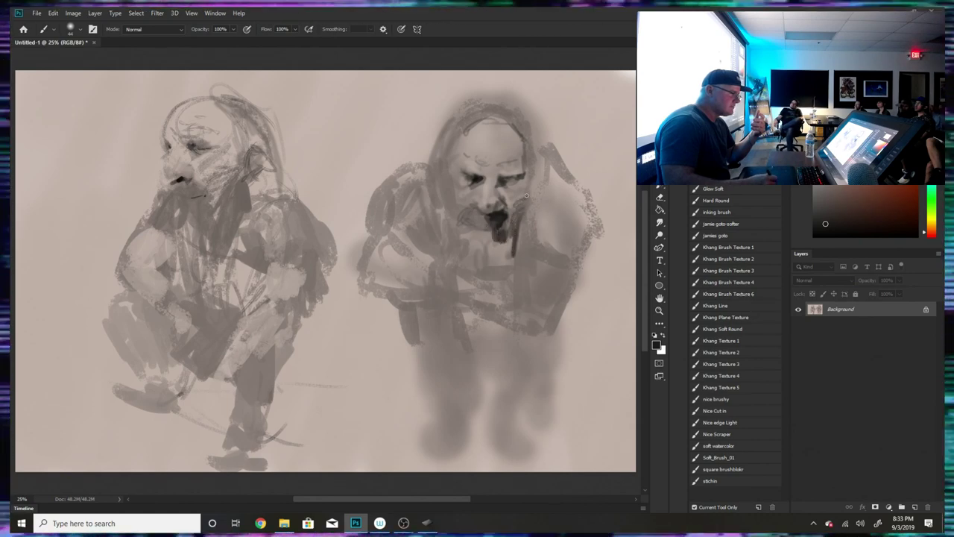
- Outline the standing figure's hair edge, shoulders and one folded arm with dark strokes, and add strands along the beard
mouse_move(529, 160)
mouse_down()
mouse_move(530, 208)
mouse_move(551, 184)
mouse_move(548, 162)
mouse_move(579, 201)
mouse_move(587, 258)
mouse_up()
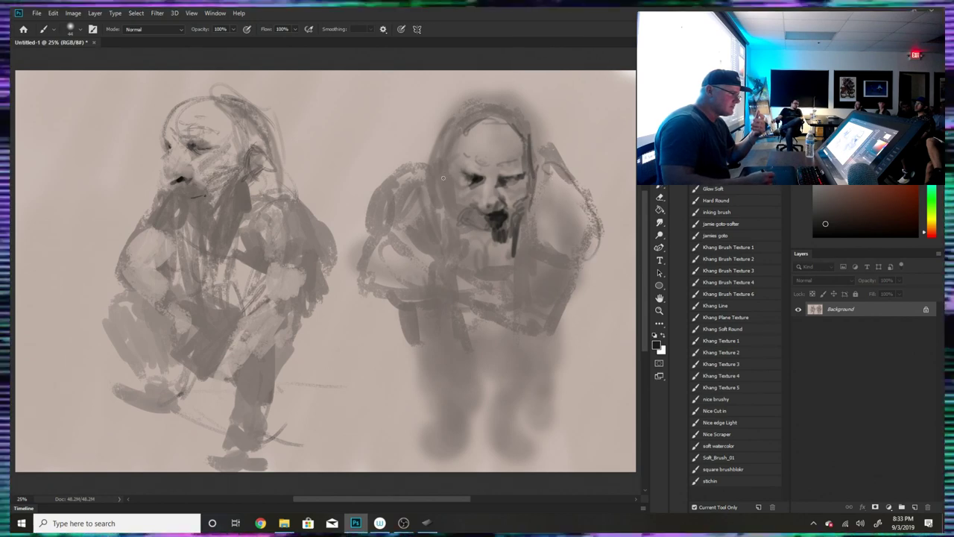
mouse_move(417, 170)
mouse_down()
mouse_move(390, 195)
mouse_move(384, 223)
mouse_up()
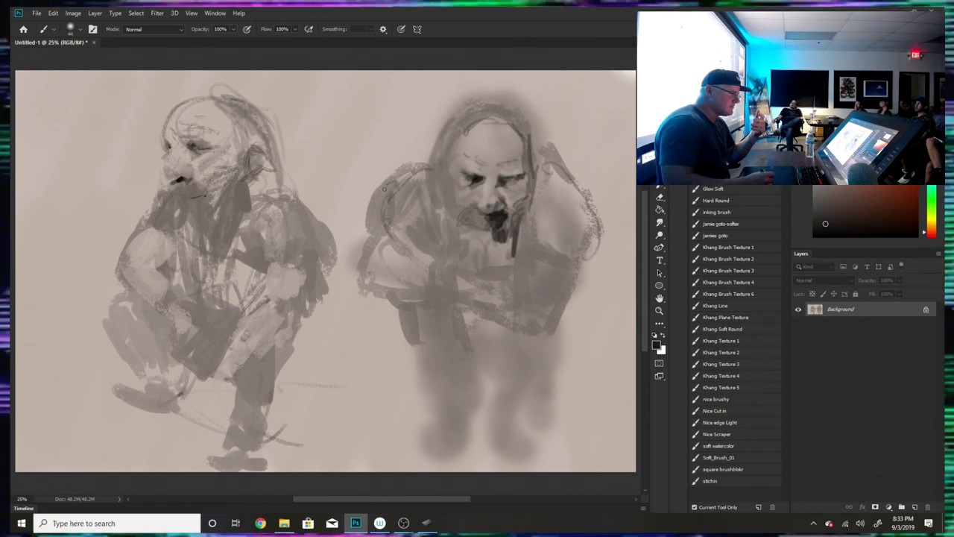
drag(384, 188, 376, 214)
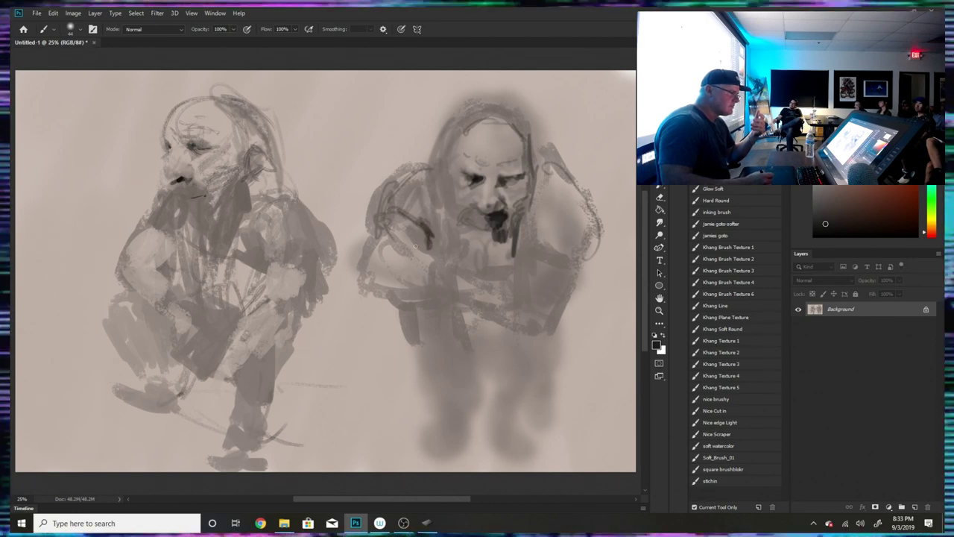
drag(404, 237, 459, 266)
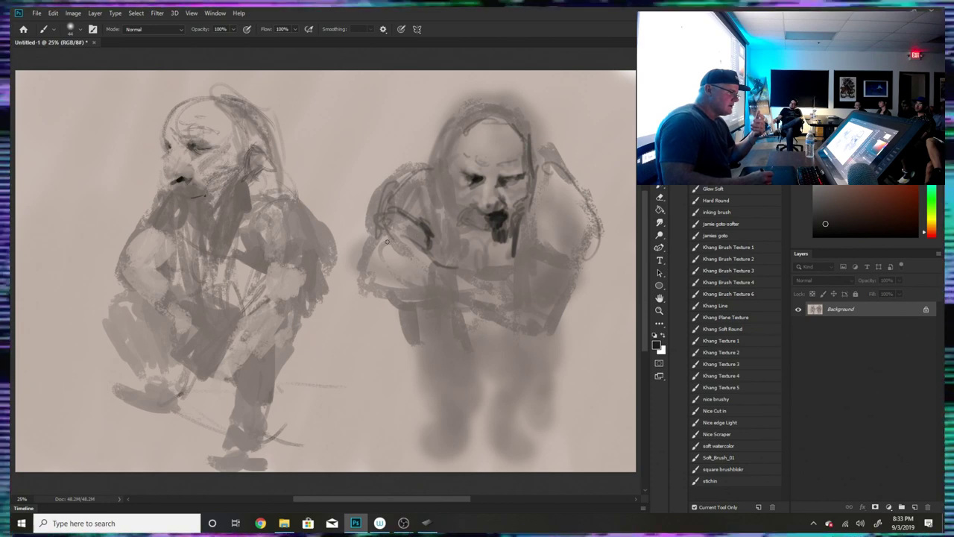
mouse_move(384, 228)
mouse_down()
mouse_move(359, 269)
mouse_move(376, 233)
mouse_move(363, 290)
mouse_up()
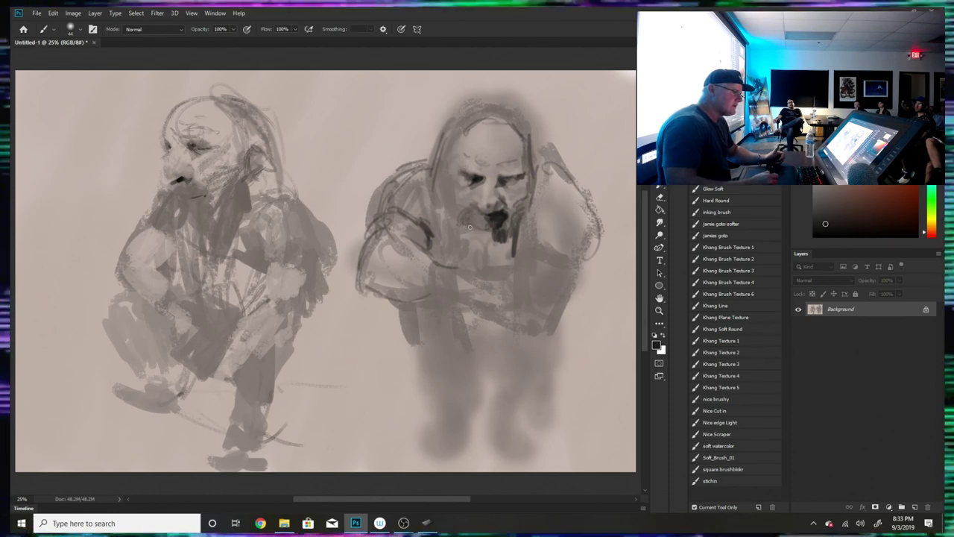
drag(472, 228, 453, 255)
drag(451, 216, 449, 244)
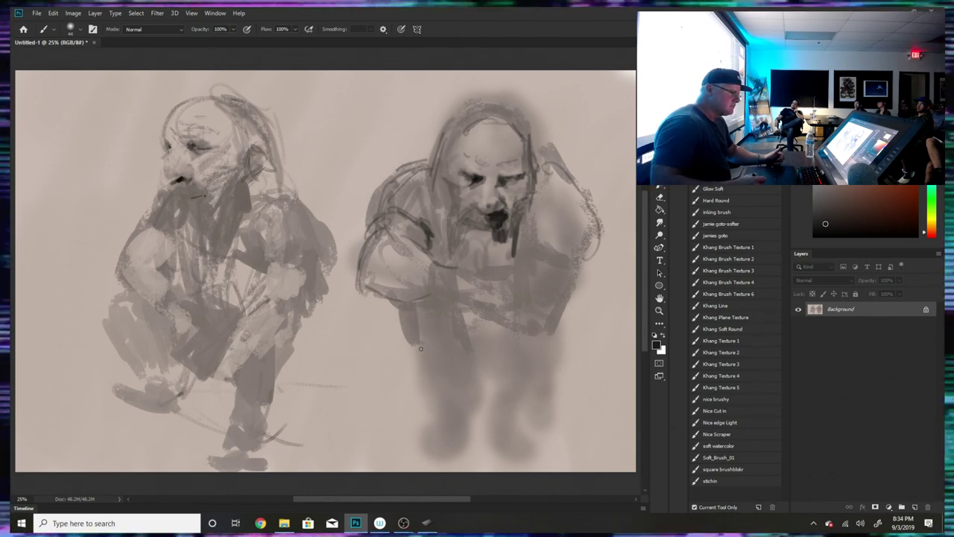
- Sketch the standing figure's curved belt line, ragged trouser folds, lower legs and pointed shoes over the soft silhouette
mouse_move(417, 314)
mouse_down()
mouse_move(449, 360)
mouse_move(544, 356)
mouse_move(548, 341)
mouse_up()
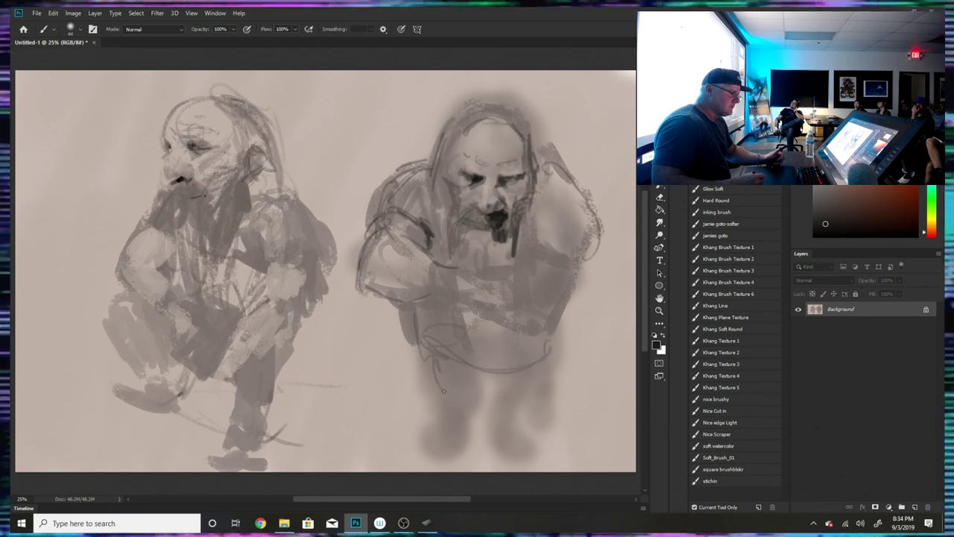
mouse_move(442, 390)
mouse_down()
mouse_move(425, 376)
mouse_move(485, 399)
mouse_move(493, 380)
mouse_move(517, 397)
mouse_move(535, 377)
mouse_up()
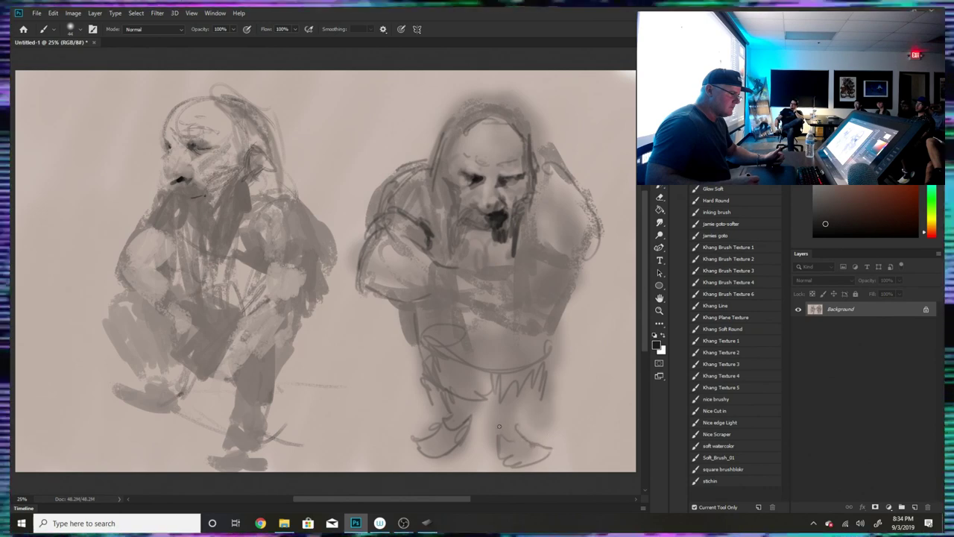
mouse_move(493, 422)
mouse_down()
mouse_move(503, 400)
mouse_move(515, 412)
mouse_move(544, 372)
mouse_up()
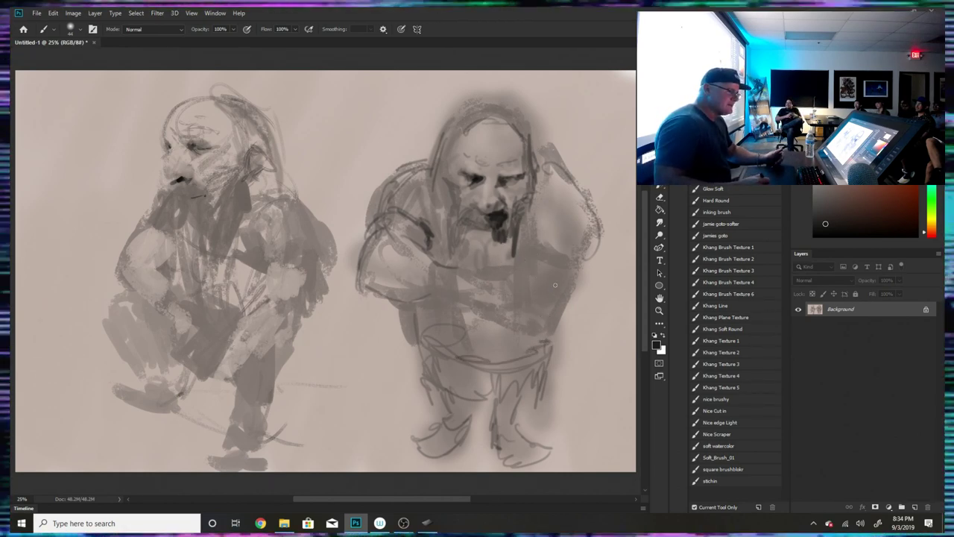
- Define the outline of the standing figure's other folded arm and reinforce both shoulder contours
drag(574, 276, 552, 328)
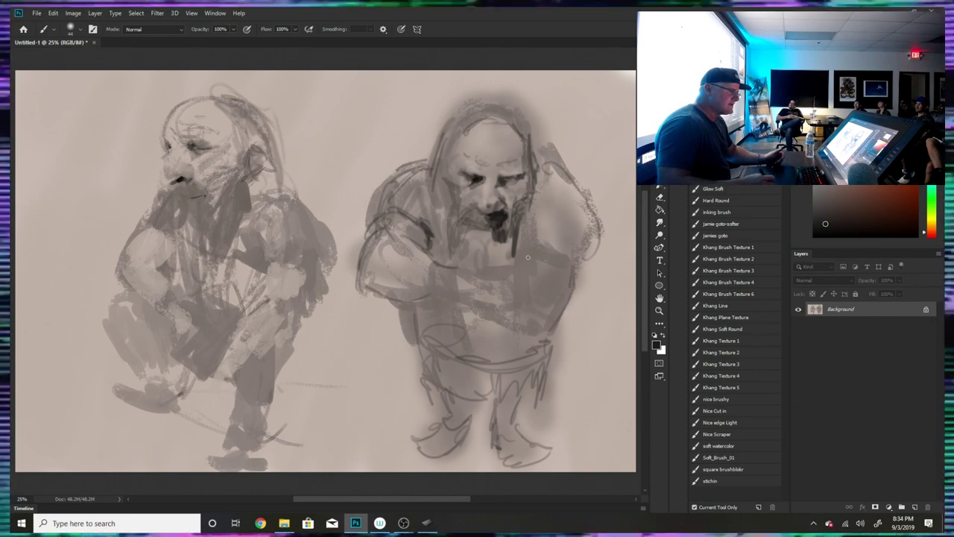
drag(515, 278, 526, 260)
key(ctrl+z)
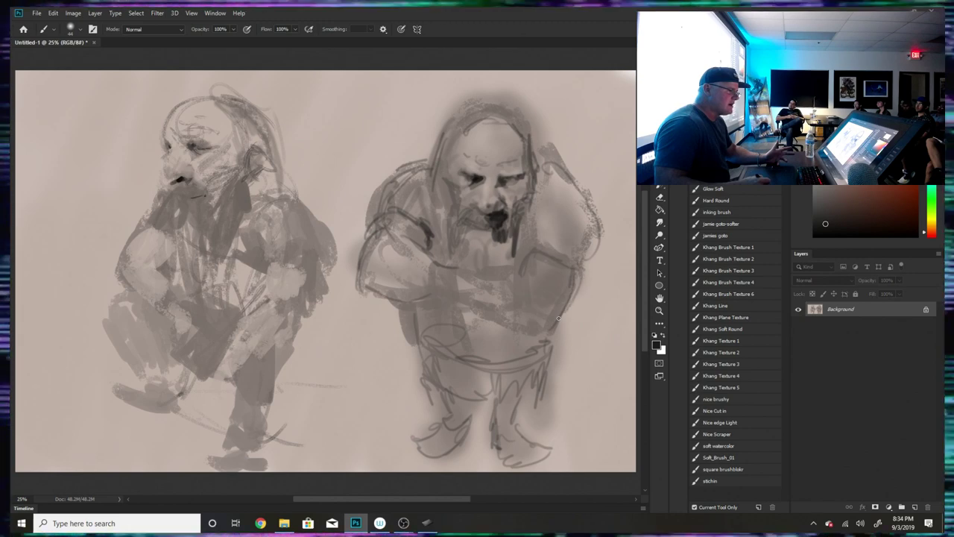
drag(558, 318, 585, 268)
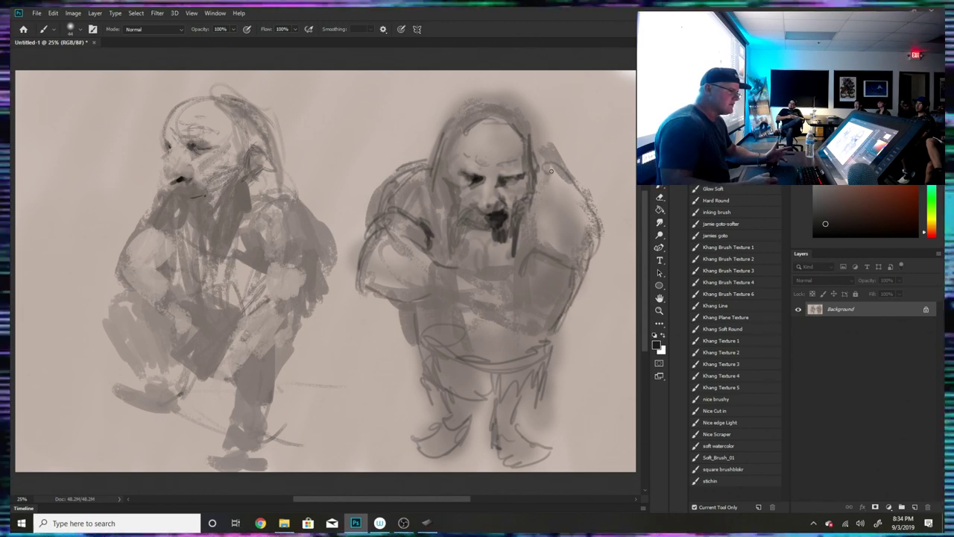
drag(544, 177, 605, 219)
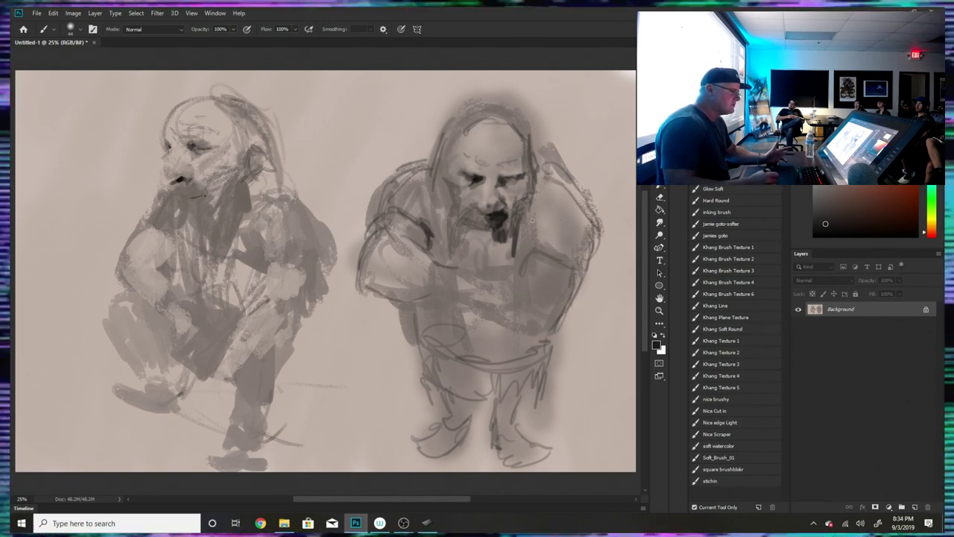
drag(400, 169, 433, 160)
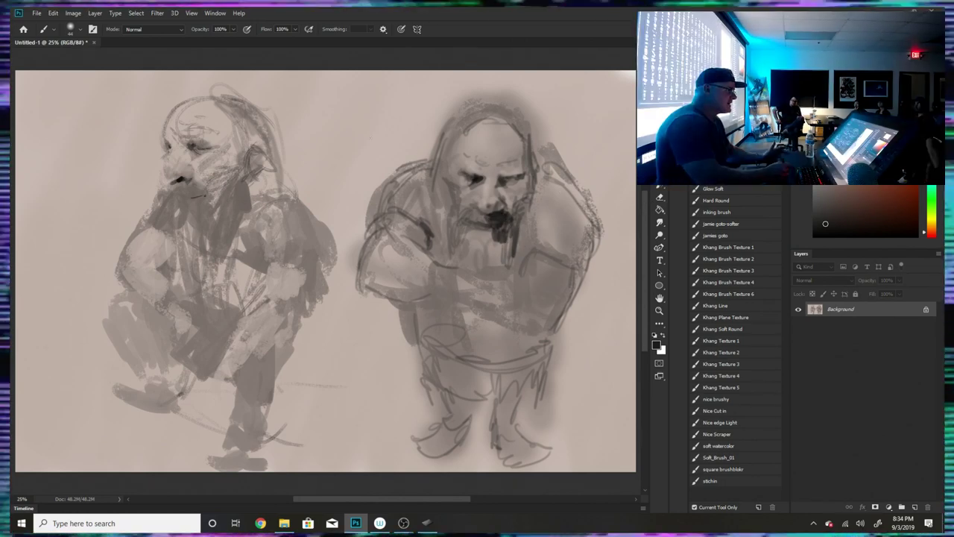
- Set the soft brush to 127 px and shade the standing figure's beard and belly
click(79, 31)
click(99, 60)
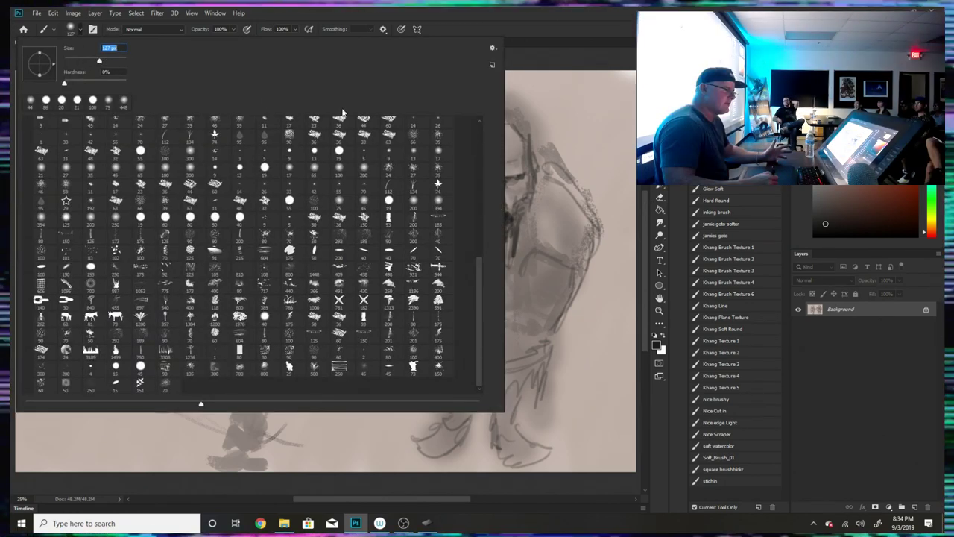
key(Return)
mouse_move(501, 238)
mouse_down()
mouse_move(485, 278)
mouse_move(463, 233)
mouse_up()
mouse_move(478, 326)
mouse_down()
mouse_move(470, 345)
mouse_move(495, 355)
mouse_up()
drag(455, 308, 468, 346)
- Deepen the crouching figure's beard and the hair behind the ear with broad soft strokes
mouse_move(240, 200)
mouse_down()
mouse_move(224, 249)
mouse_move(207, 237)
mouse_up()
mouse_move(183, 192)
mouse_down()
mouse_move(220, 200)
mouse_move(193, 233)
mouse_move(176, 199)
mouse_move(170, 242)
mouse_move(197, 287)
mouse_move(192, 258)
mouse_move(209, 284)
mouse_move(233, 235)
mouse_up()
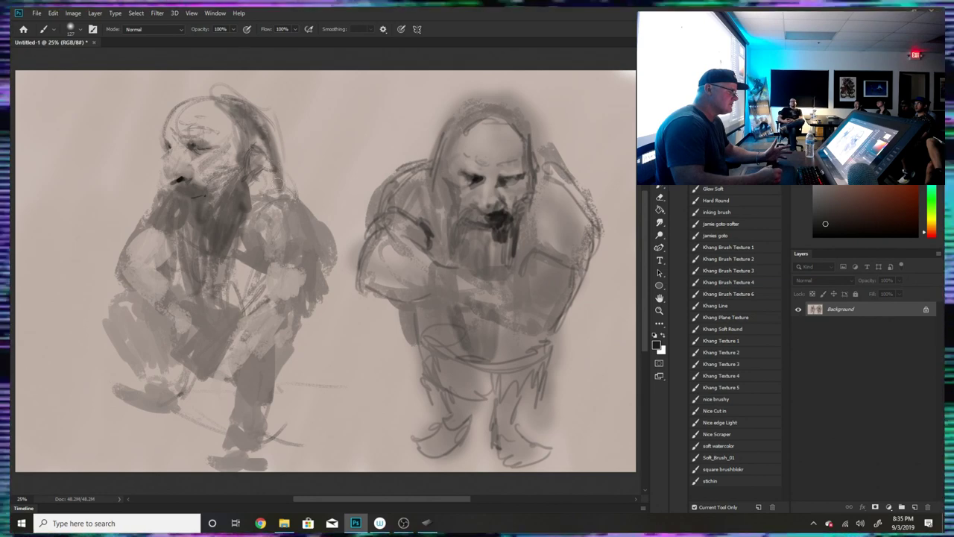
drag(273, 166, 282, 193)
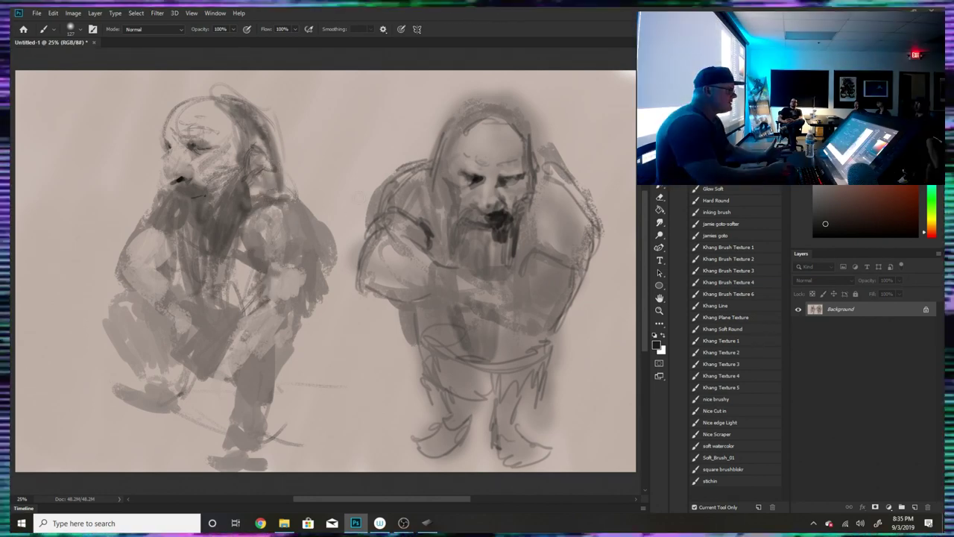
- Reduce the soft brush to 42 px and define the crouching figure's moustache, shoulders, arms and legs with dark contour lines
click(72, 29)
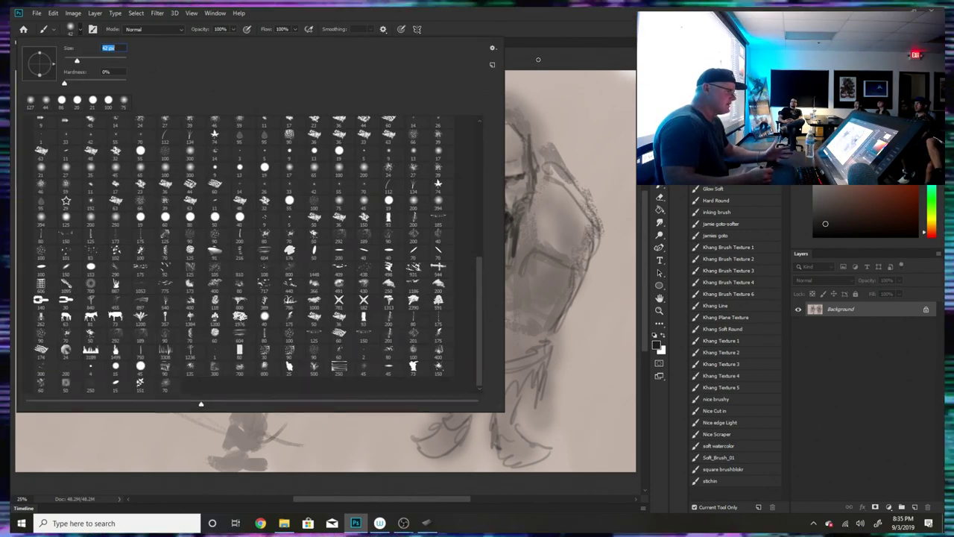
key(Escape)
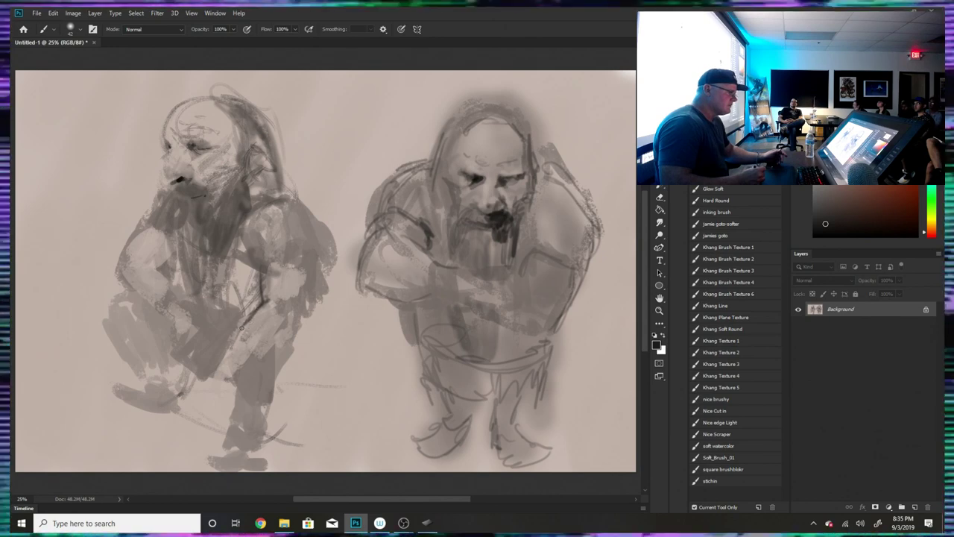
mouse_move(256, 307)
mouse_down()
mouse_move(221, 364)
mouse_move(222, 395)
mouse_move(248, 387)
mouse_move(325, 252)
mouse_up()
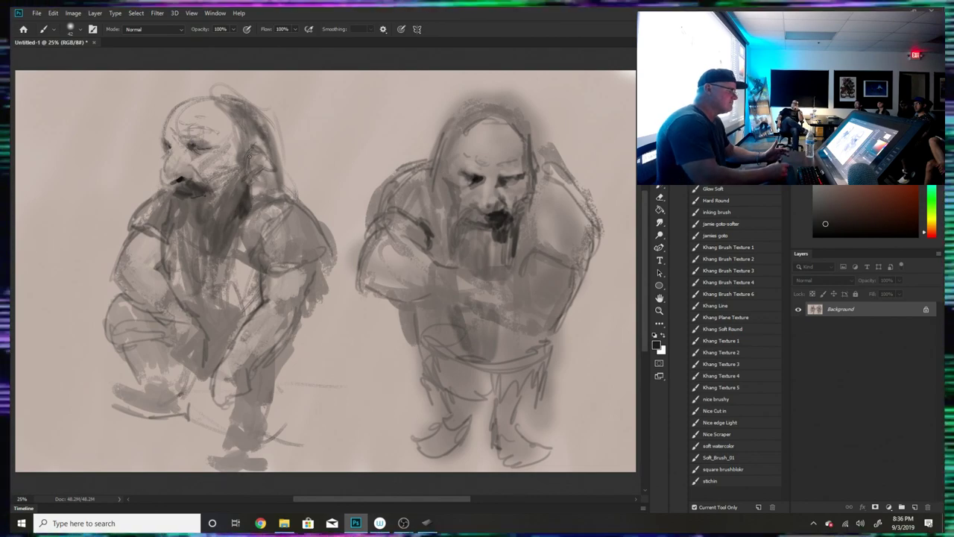
- Choose a dark reddish brown, enlarge the soft brush, and tint both figures' faces with warm skin color
click(80, 29)
drag(87, 59, 110, 58)
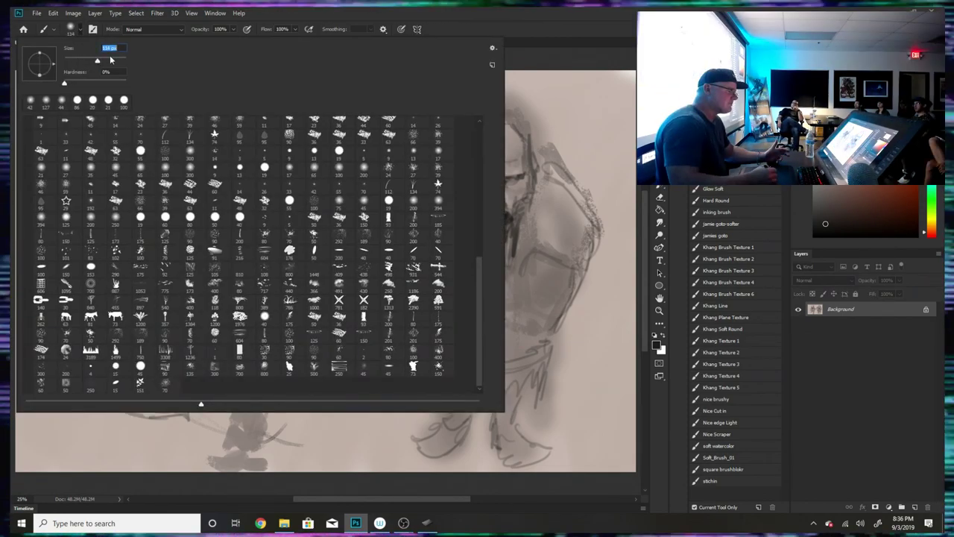
key(Return)
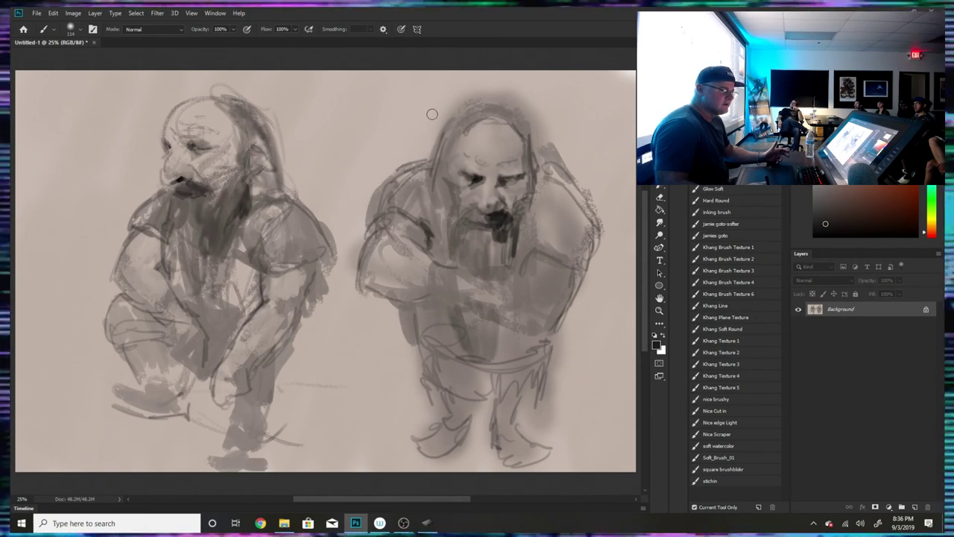
click(904, 202)
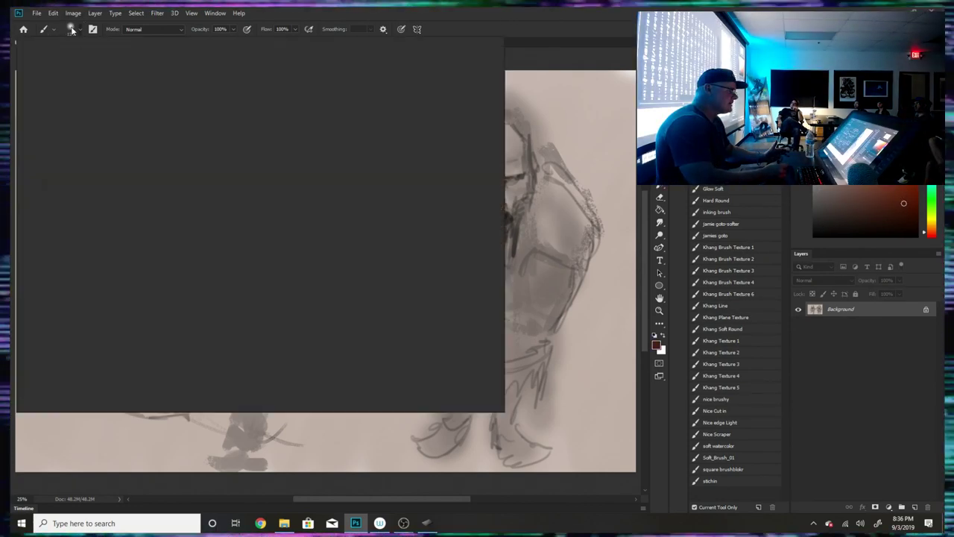
click(71, 28)
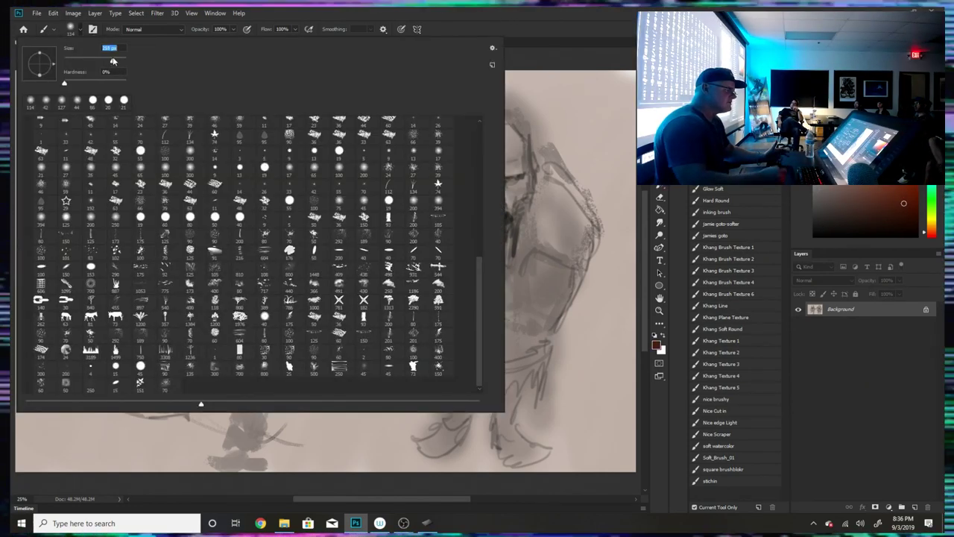
drag(113, 61, 109, 60)
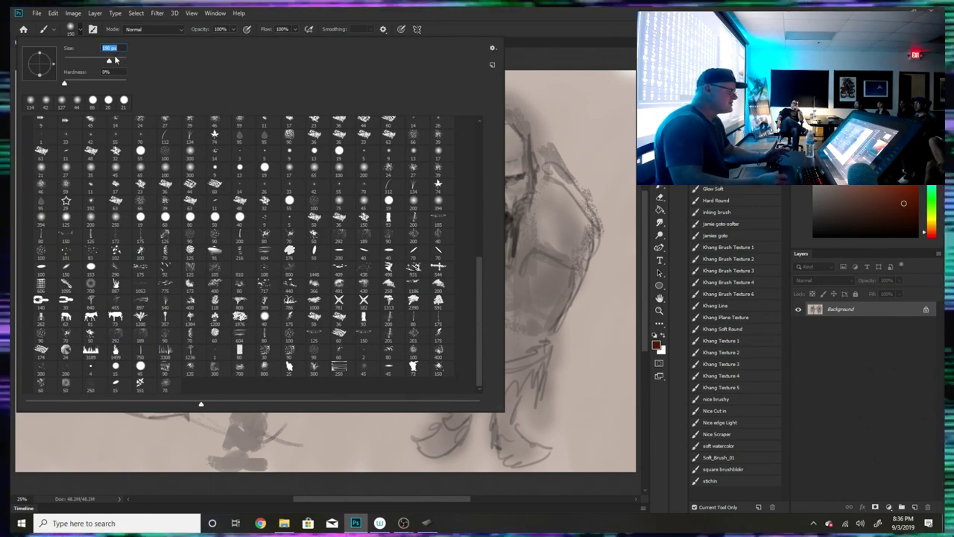
click(532, 59)
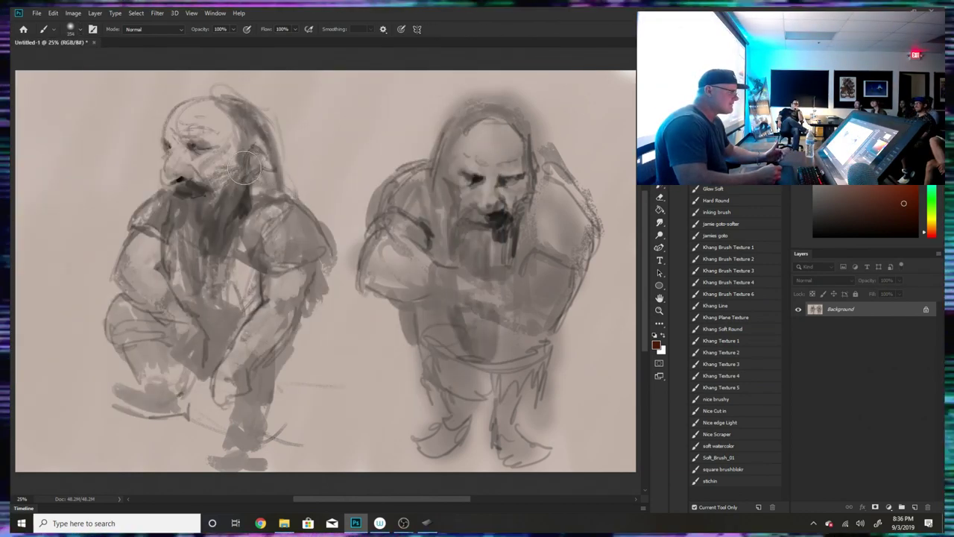
mouse_move(202, 152)
mouse_down()
mouse_move(211, 177)
mouse_move(227, 157)
mouse_move(230, 140)
mouse_move(200, 112)
mouse_move(232, 129)
mouse_move(229, 162)
mouse_move(175, 176)
mouse_up()
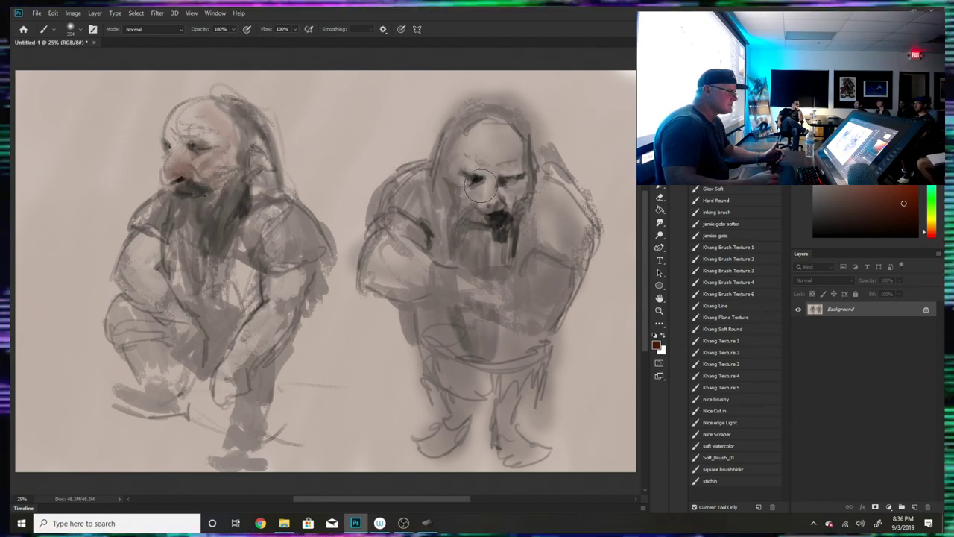
mouse_move(478, 187)
mouse_down()
mouse_move(482, 208)
mouse_move(494, 199)
mouse_move(489, 189)
mouse_move(507, 203)
mouse_move(521, 179)
mouse_move(452, 187)
mouse_move(457, 223)
mouse_move(499, 245)
mouse_move(461, 144)
mouse_move(502, 170)
mouse_move(529, 157)
mouse_up()
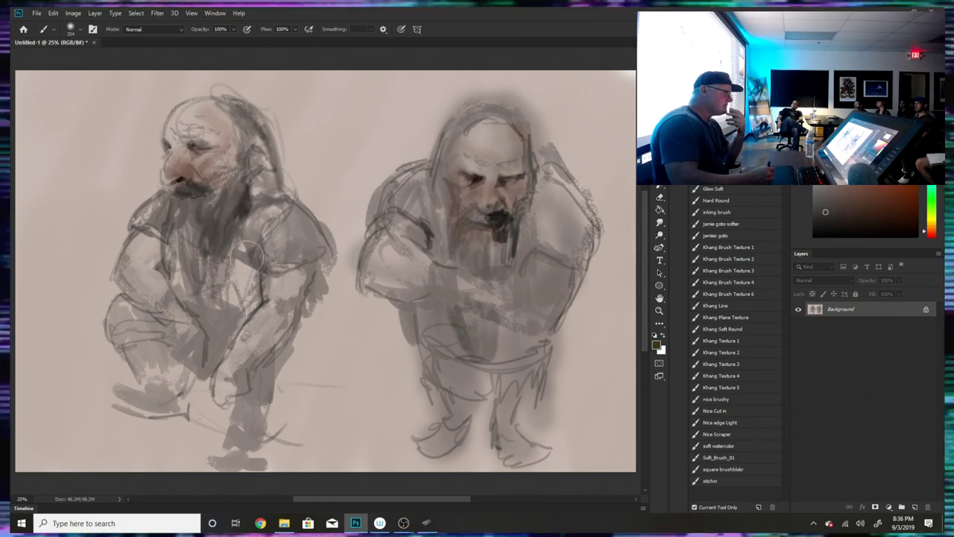
- Darken the crouching figure's long beard and glaze both figures' arms with a muted reddish skin tone
drag(237, 301, 212, 260)
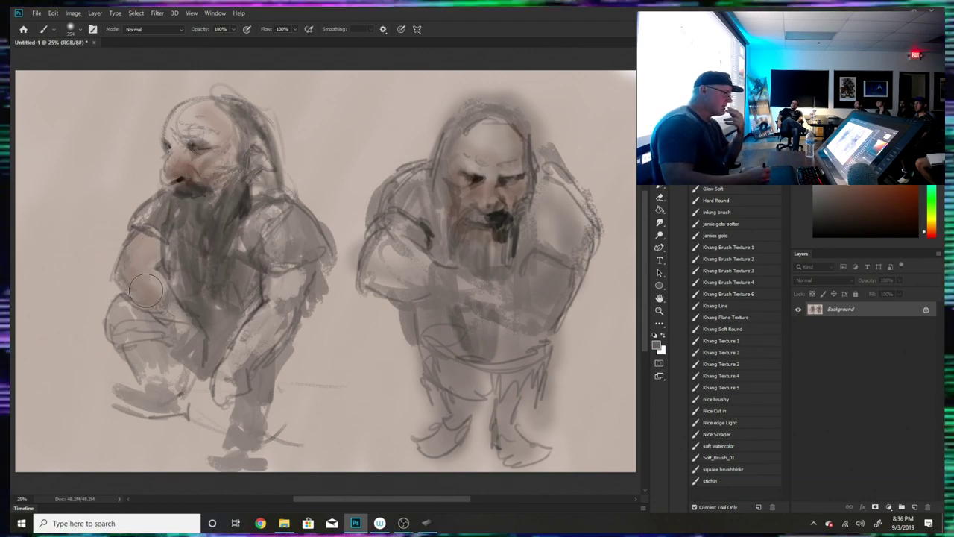
drag(262, 331, 275, 317)
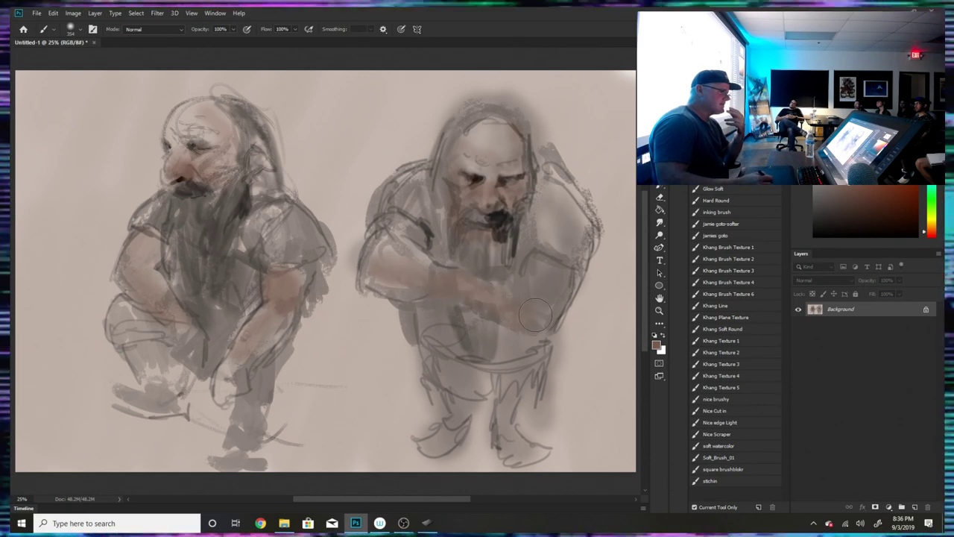
mouse_move(535, 315)
mouse_down()
mouse_move(521, 278)
mouse_move(550, 264)
mouse_up()
- Sample dark tones from the painting and darken the folded-arm figure's beard and the crouching figure's beard, shirt and lower leg
alt+click(497, 222)
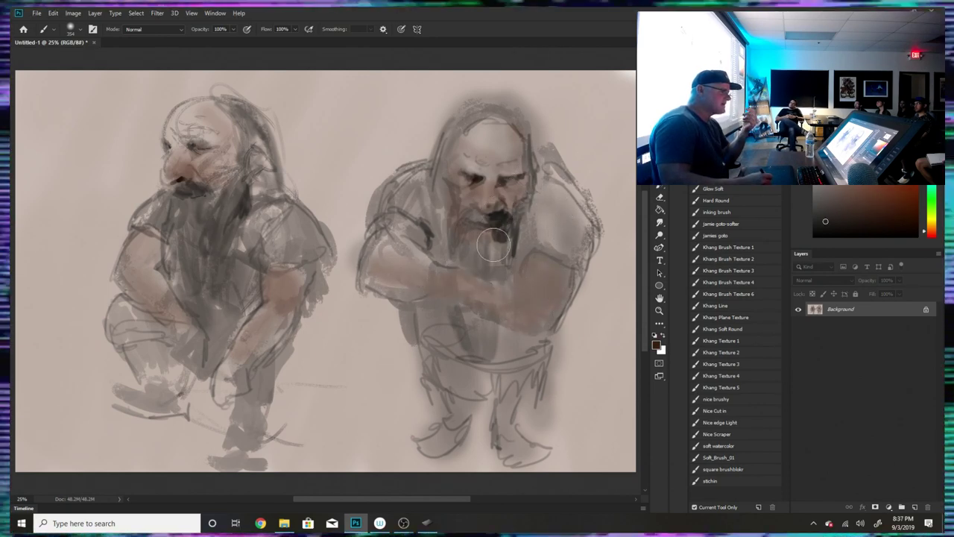
mouse_move(494, 246)
mouse_down()
mouse_move(501, 261)
mouse_move(459, 250)
mouse_up()
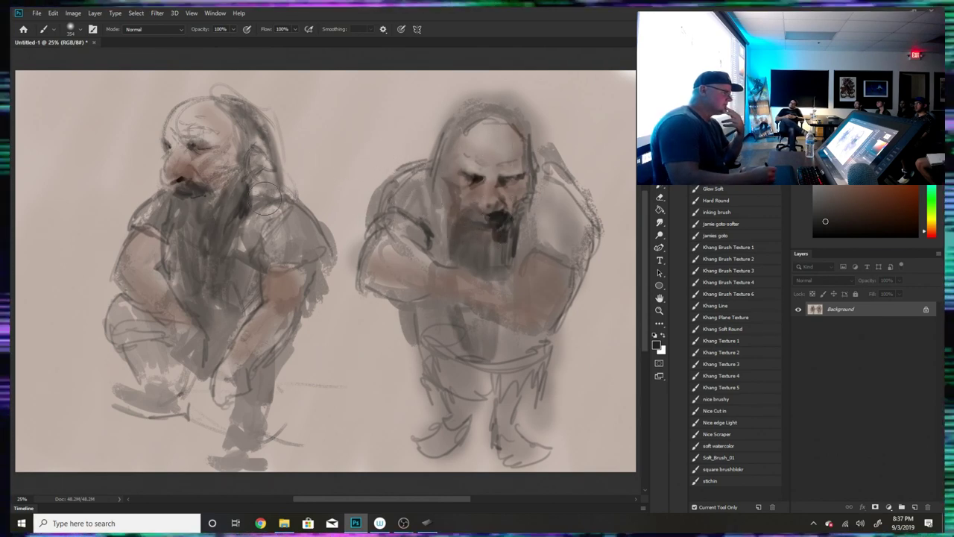
mouse_move(266, 200)
mouse_down()
mouse_move(275, 231)
mouse_move(258, 222)
mouse_move(282, 253)
mouse_up()
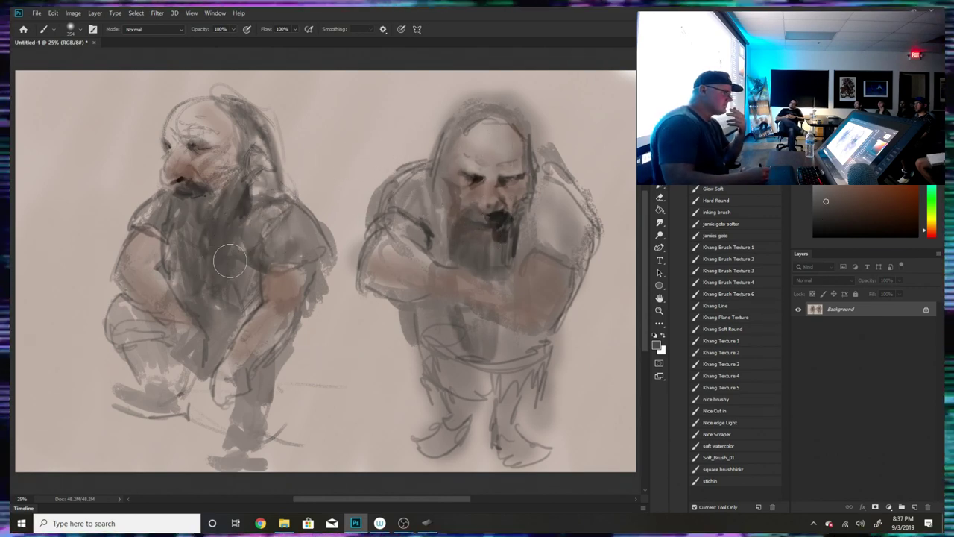
mouse_move(224, 328)
mouse_down()
mouse_move(219, 350)
mouse_move(209, 309)
mouse_up()
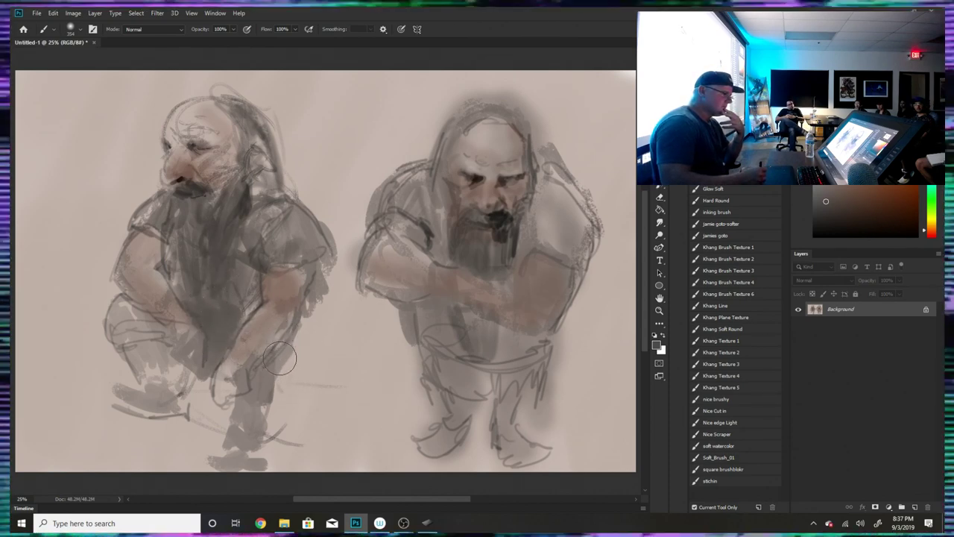
mouse_move(280, 359)
mouse_down()
mouse_move(274, 399)
mouse_move(242, 395)
mouse_move(248, 440)
mouse_move(239, 426)
mouse_up()
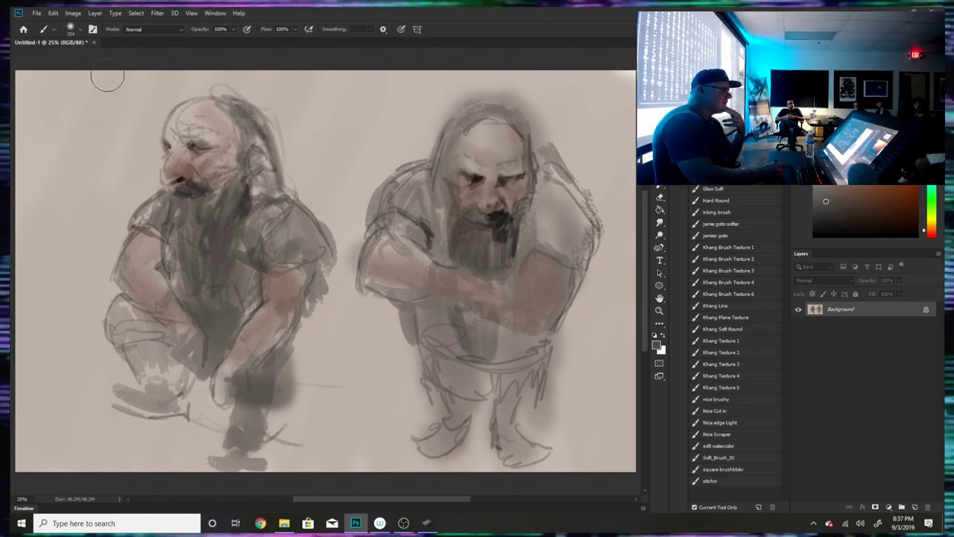
- Reduce the soft brush to 34 px and redraw the folded-arm figure's arms, long hair and shoulder with dark contour lines
click(75, 29)
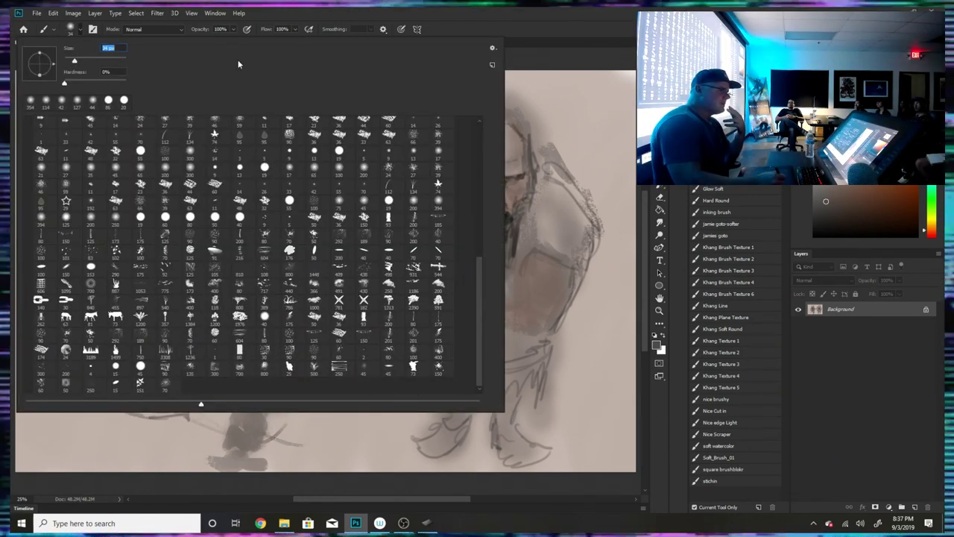
click(515, 52)
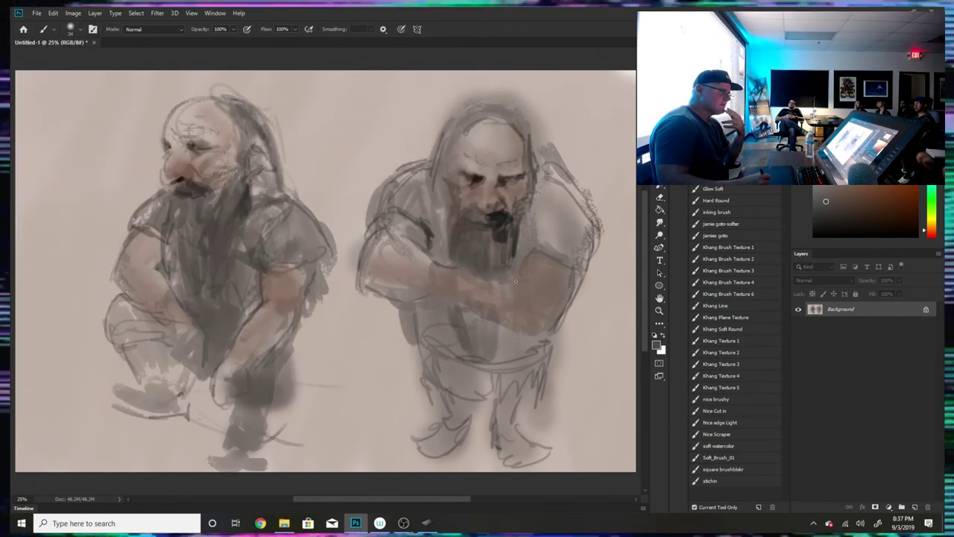
key(ctrl+z)
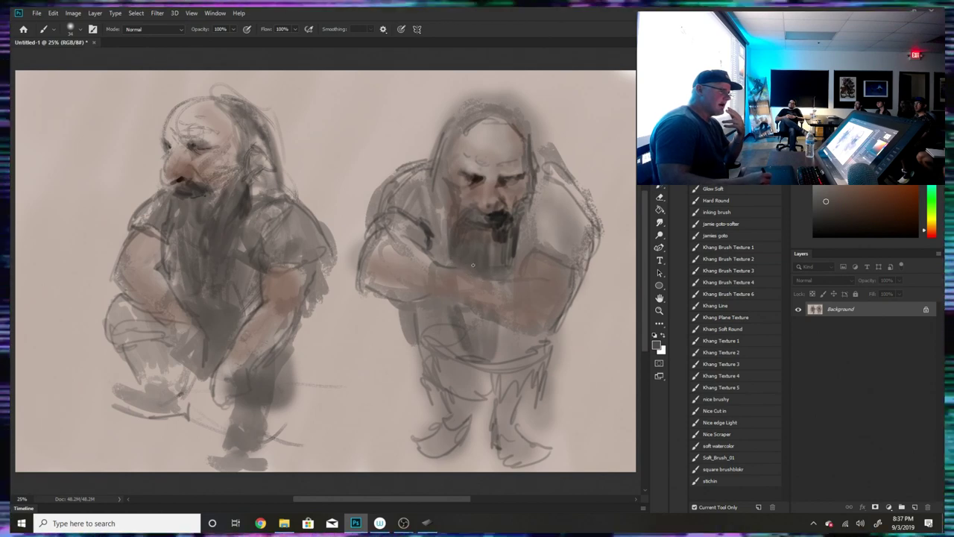
alt+click(499, 224)
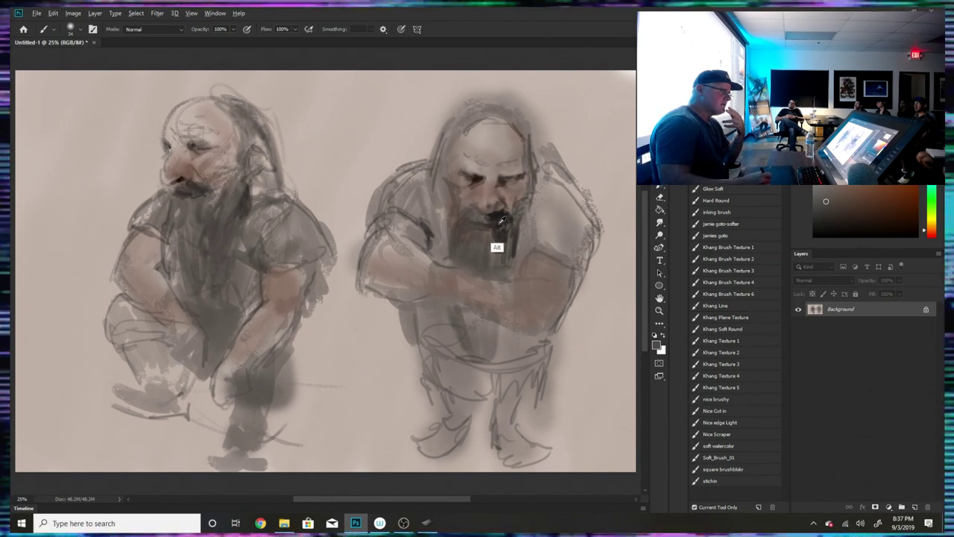
alt+click(500, 221)
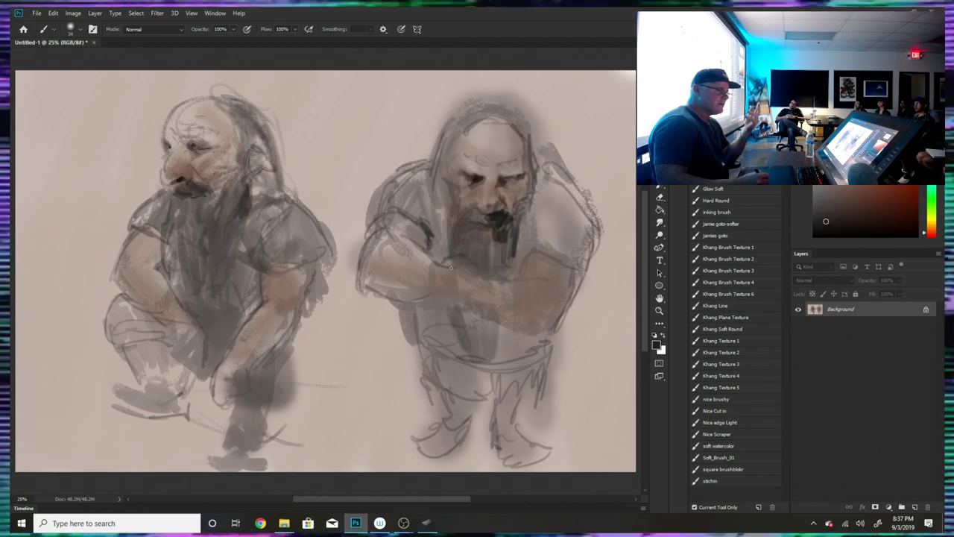
mouse_move(451, 268)
mouse_down()
mouse_move(485, 262)
mouse_move(510, 278)
mouse_up()
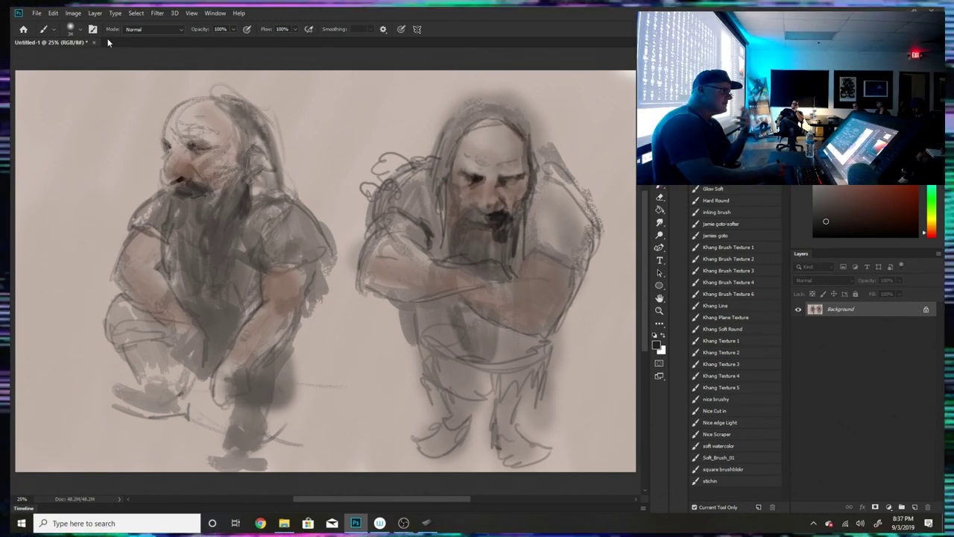
- Enlarge the soft brush to 152 px and darken the gap between the crouching figure's beard and forearm
click(71, 29)
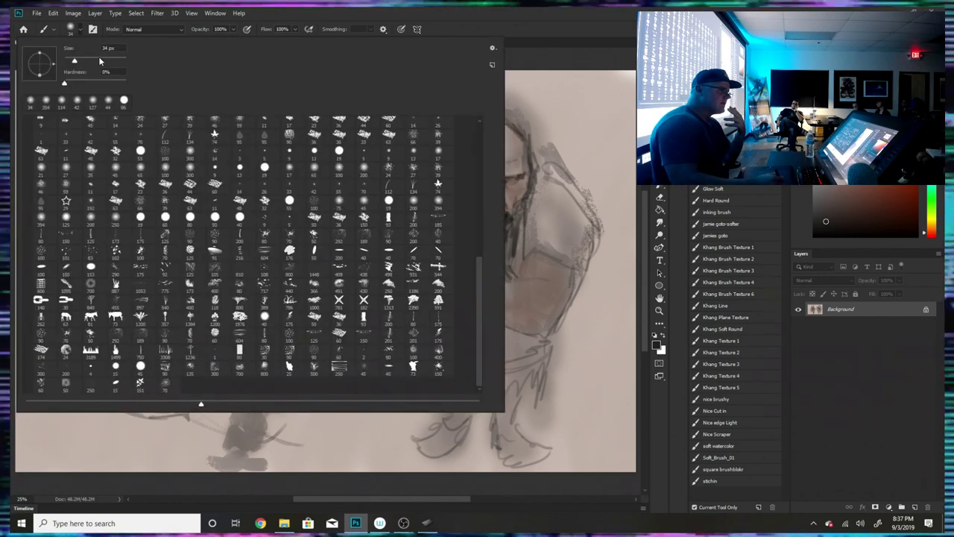
click(573, 67)
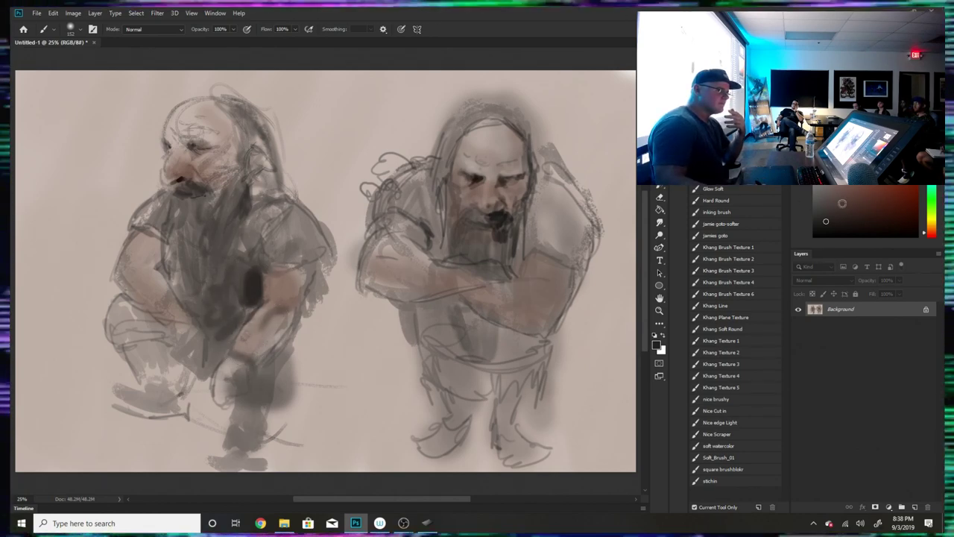
- Choose a muted dark green, enlarge the soft brush to 464 px, and tint the folded-arm figure's shirt
click(931, 193)
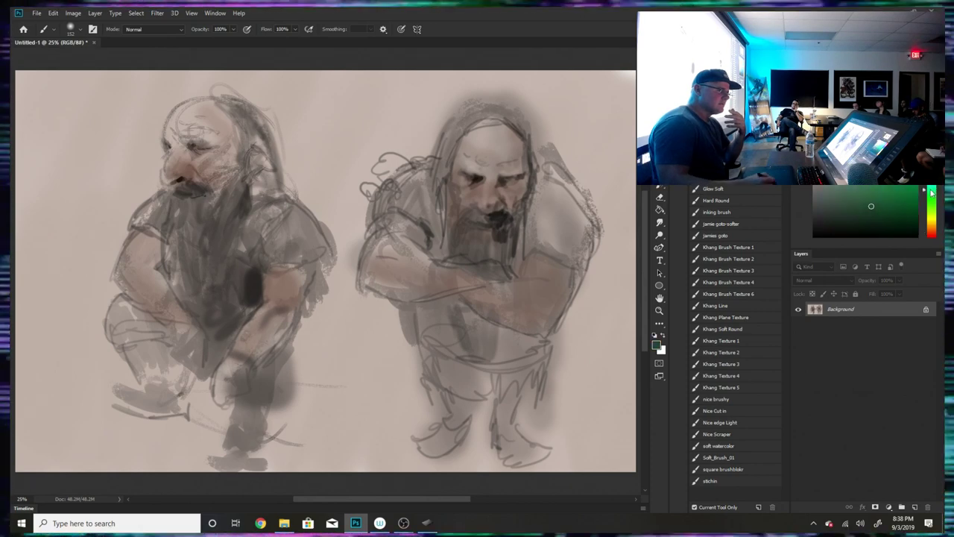
click(74, 30)
click(119, 62)
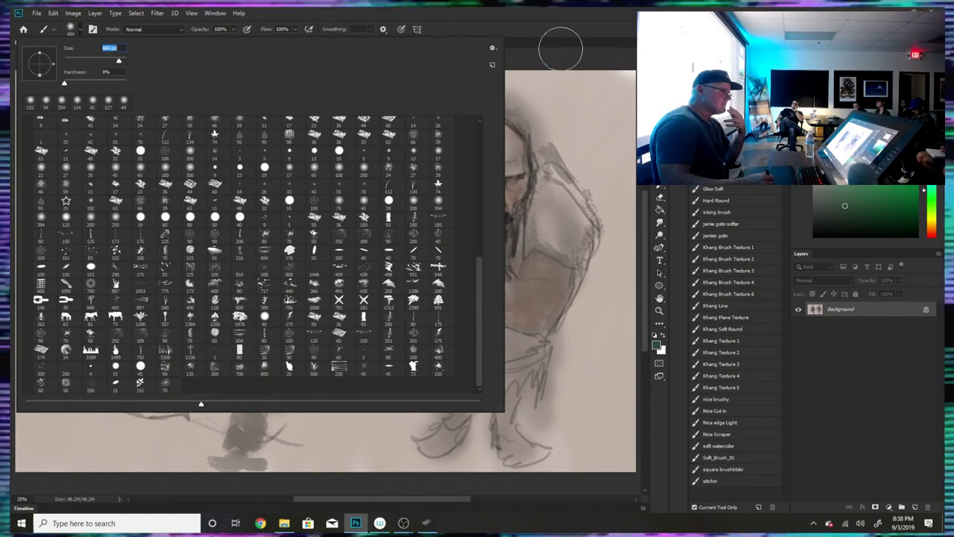
click(560, 48)
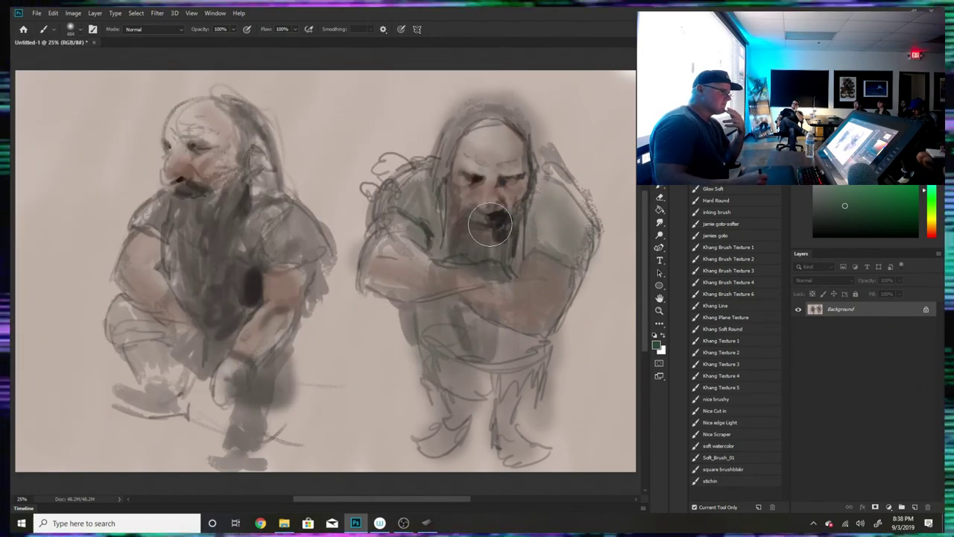
- Sample a dark brown and shade the folded-arm figure's waist and thighs and the crouching figure's lap and bent legs
alt+click(492, 227)
mouse_move(439, 310)
mouse_down()
mouse_move(480, 340)
mouse_move(500, 383)
mouse_move(524, 354)
mouse_move(536, 379)
mouse_up()
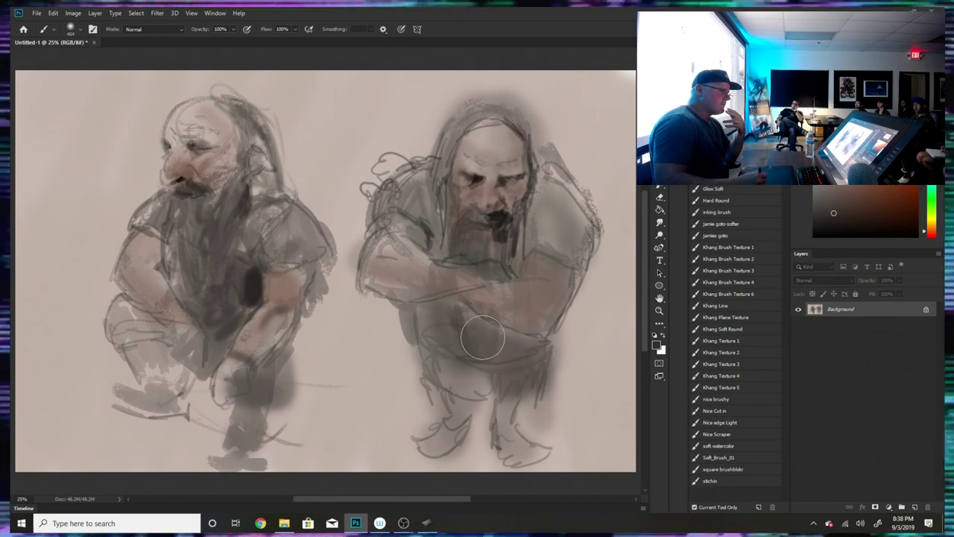
mouse_move(483, 337)
mouse_down()
mouse_move(424, 365)
mouse_move(423, 356)
mouse_move(443, 377)
mouse_move(425, 373)
mouse_move(531, 372)
mouse_move(537, 387)
mouse_move(566, 373)
mouse_up()
drag(269, 351, 272, 380)
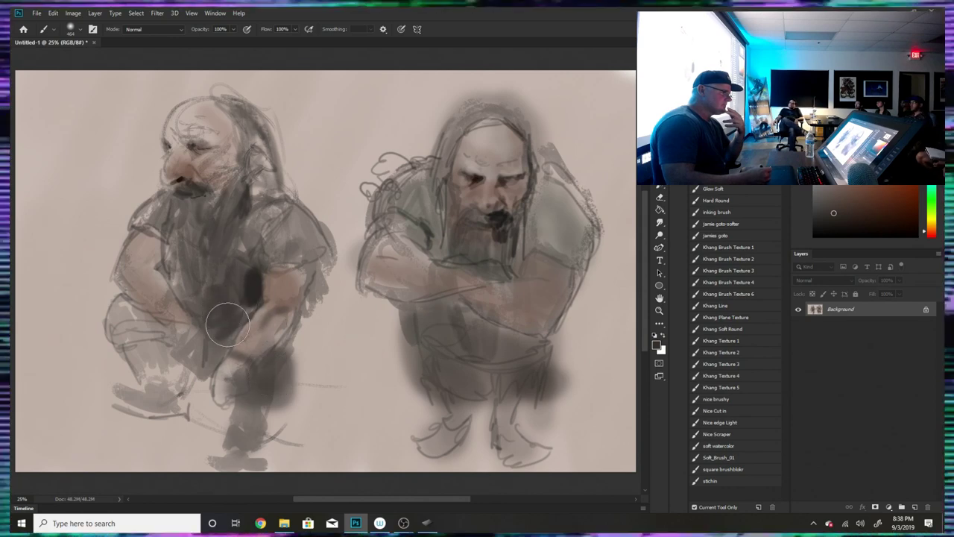
drag(228, 322, 208, 310)
mouse_move(153, 340)
mouse_down()
mouse_move(139, 323)
mouse_move(171, 348)
mouse_up()
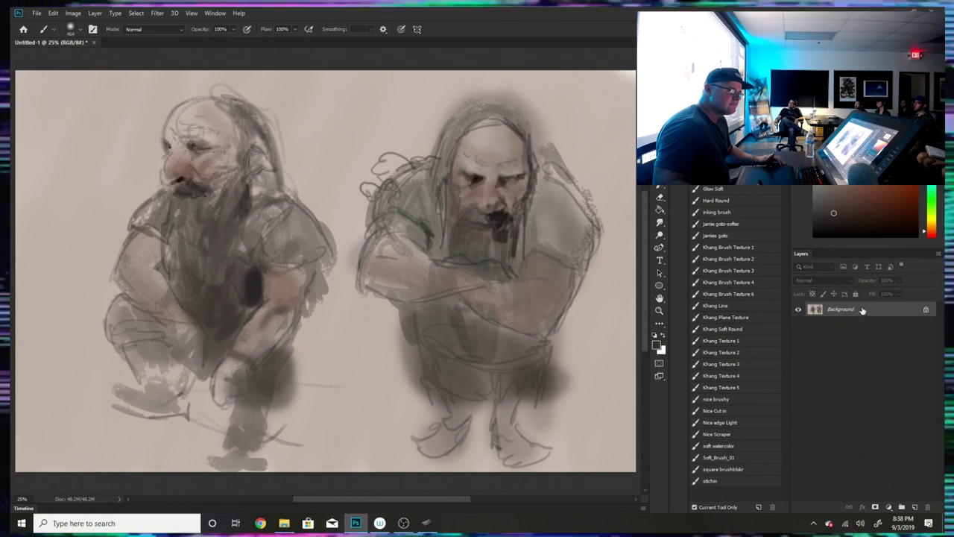
- Add a new layer above the painting and set its blend mode to Soft Light
click(938, 254)
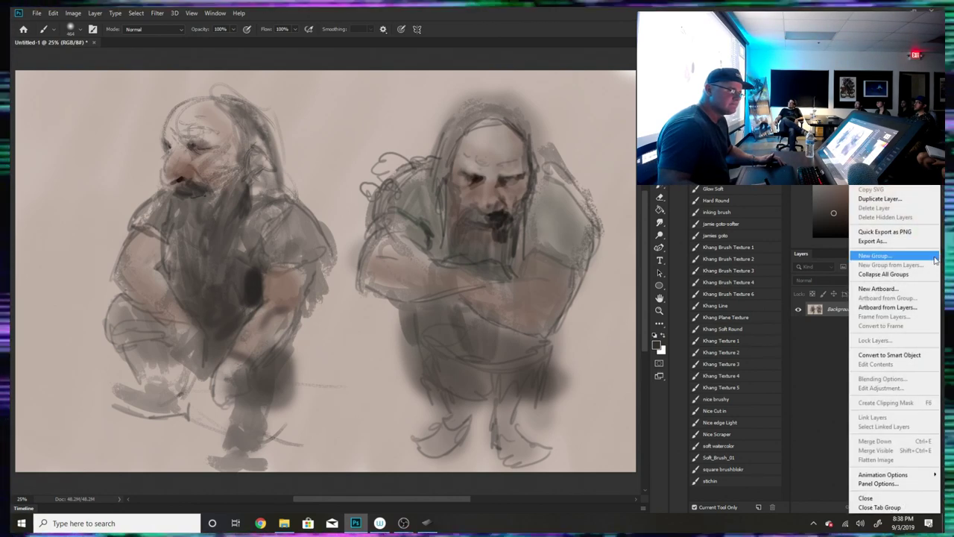
click(880, 170)
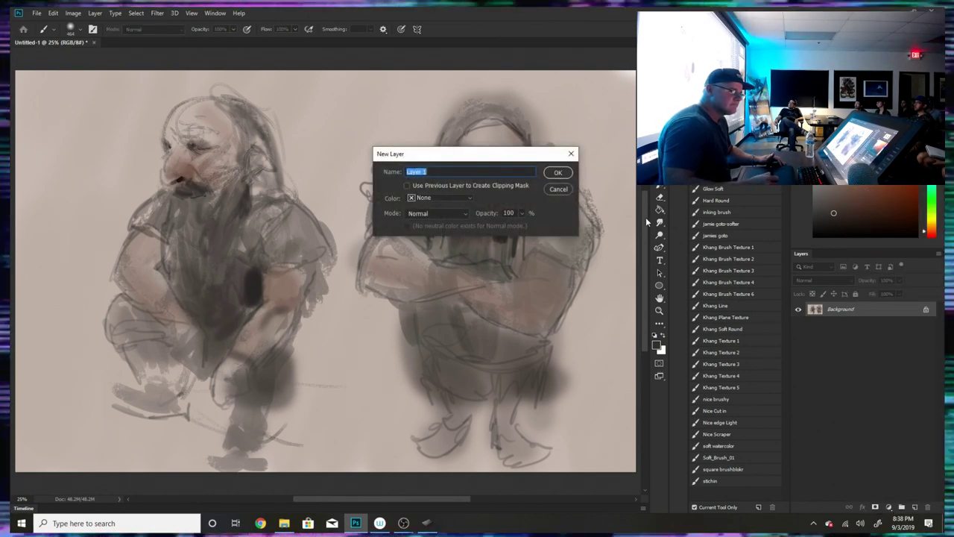
click(556, 173)
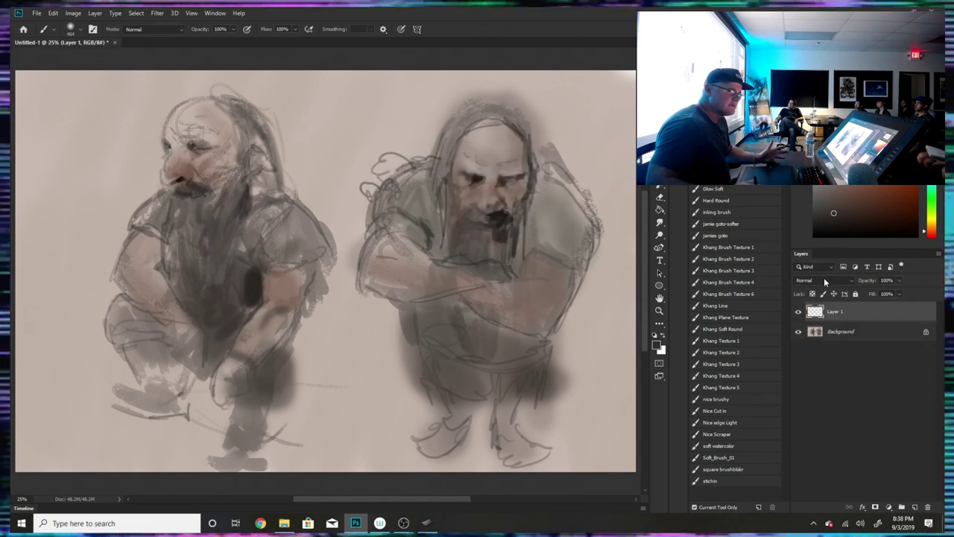
click(823, 279)
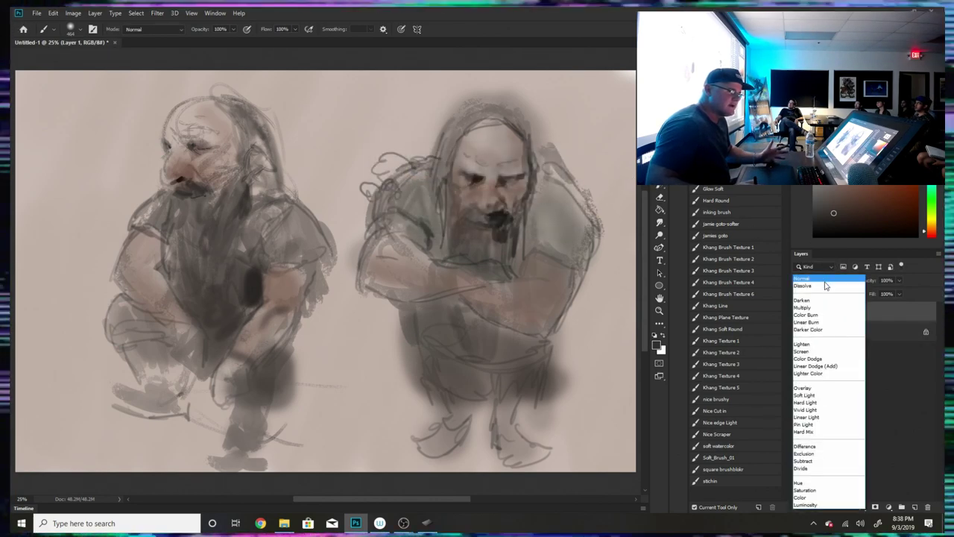
click(812, 396)
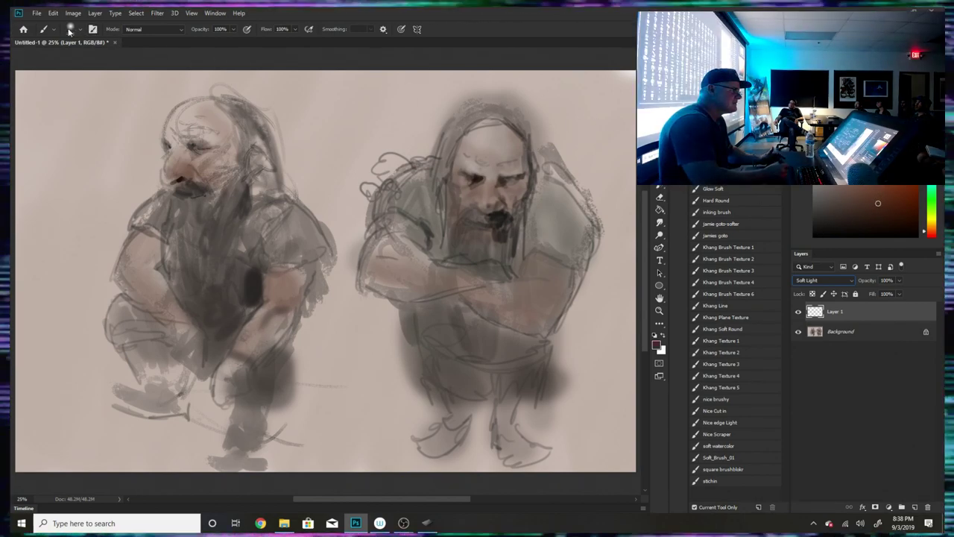
- Glaze both figures with reddish brown and darken the lower background around them, using a soft brush of 1811 px
click(75, 29)
click(584, 48)
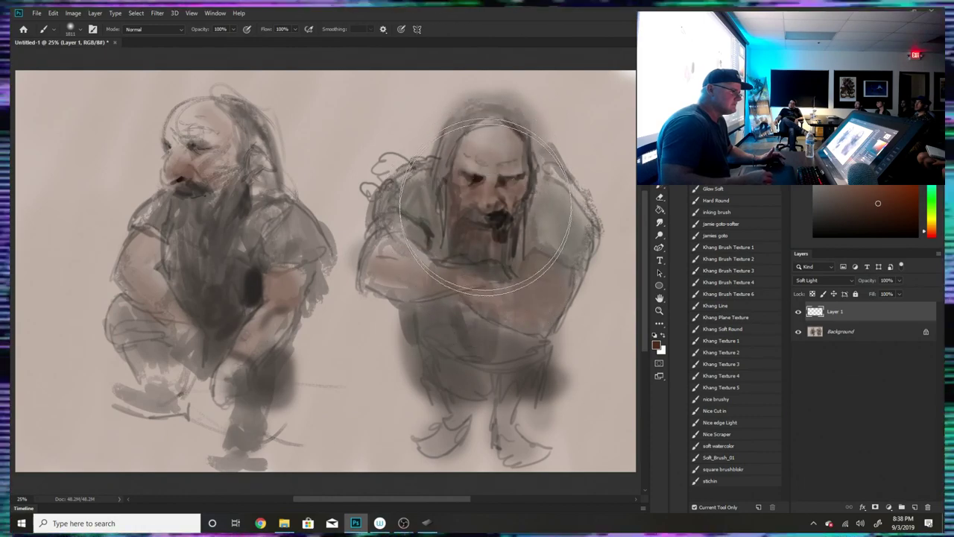
mouse_move(483, 261)
mouse_down()
mouse_move(450, 272)
mouse_move(486, 342)
mouse_move(475, 379)
mouse_move(436, 308)
mouse_move(339, 265)
mouse_move(249, 240)
mouse_move(211, 244)
mouse_move(203, 153)
mouse_move(221, 225)
mouse_move(190, 276)
mouse_move(170, 285)
mouse_move(164, 320)
mouse_move(263, 262)
mouse_move(278, 296)
mouse_move(231, 339)
mouse_move(190, 344)
mouse_up()
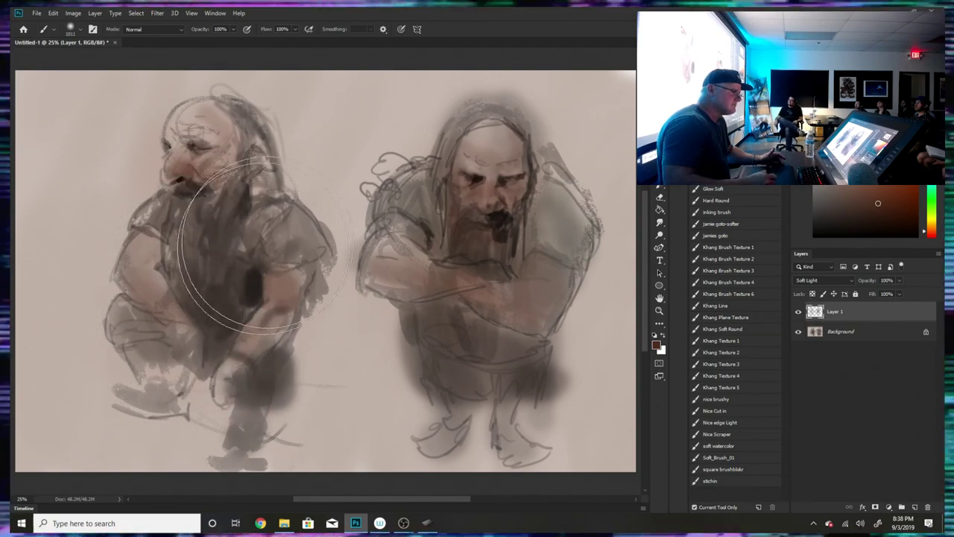
alt+click(504, 215)
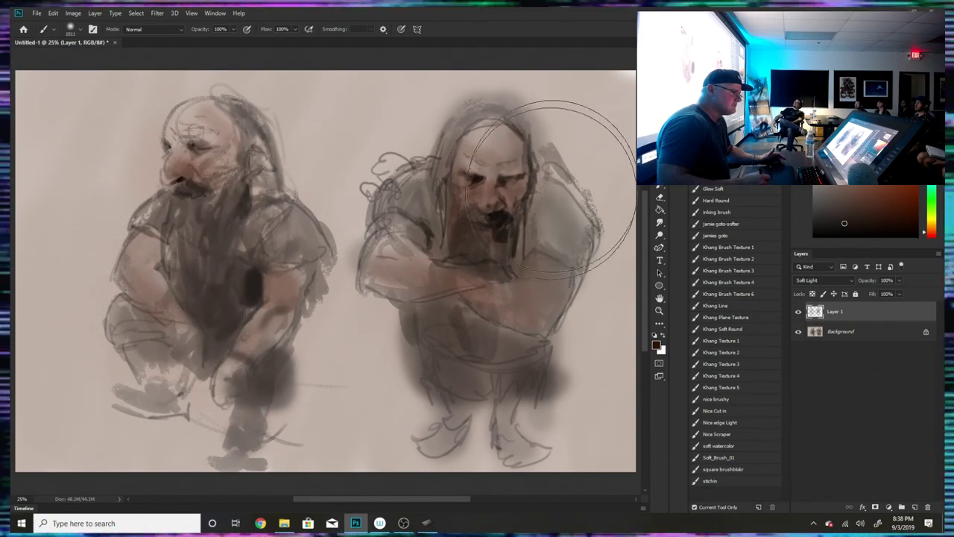
mouse_move(551, 225)
mouse_down()
mouse_move(514, 363)
mouse_move(469, 394)
mouse_move(498, 409)
mouse_move(539, 394)
mouse_move(435, 396)
mouse_move(413, 426)
mouse_move(202, 444)
mouse_move(75, 439)
mouse_move(350, 430)
mouse_move(613, 423)
mouse_up()
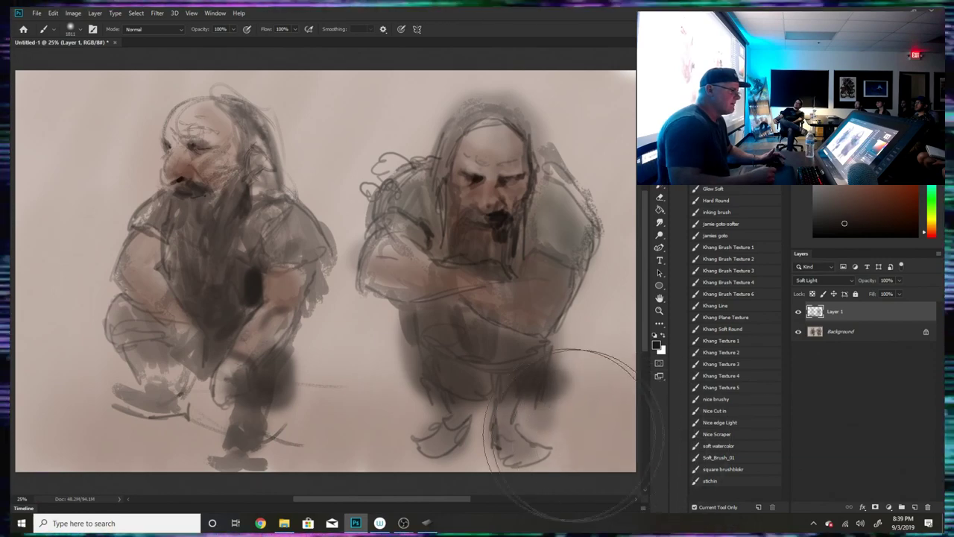
alt+click(256, 267)
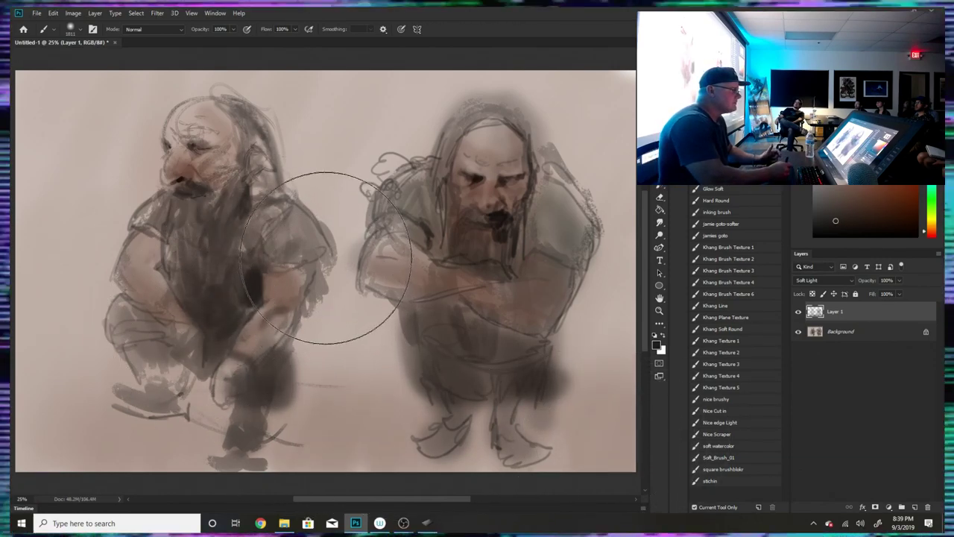
- Reduce the soft brush to 26 px and flatten the image into a single background layer
click(77, 29)
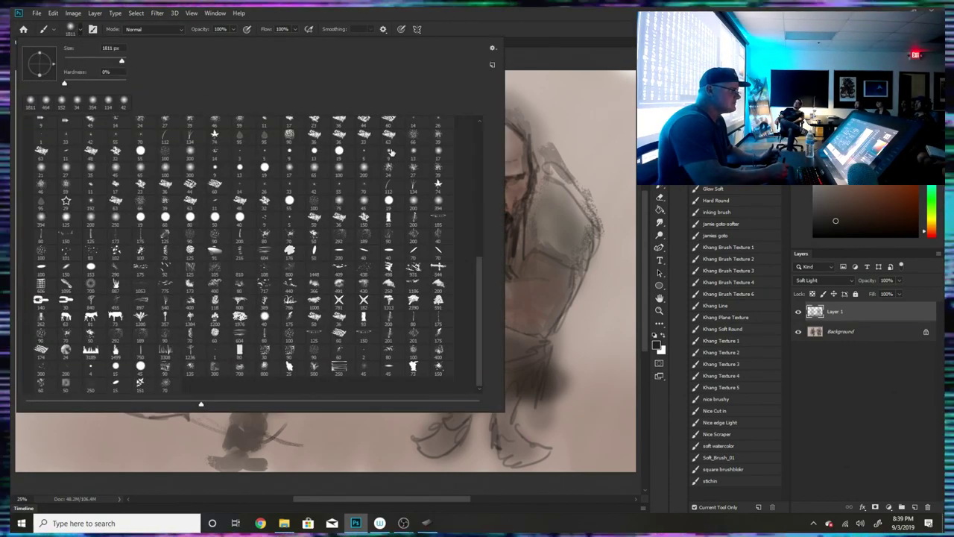
click(72, 61)
key(Return)
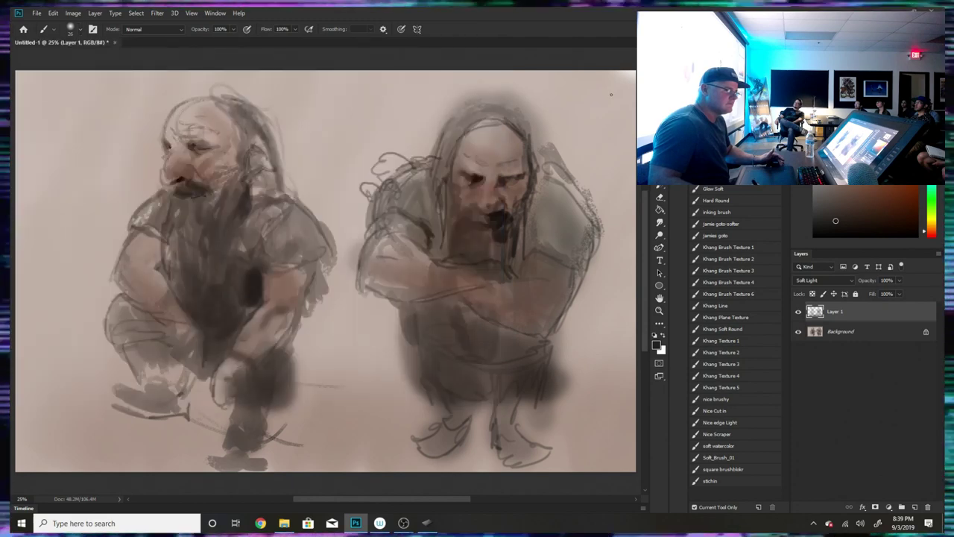
click(937, 254)
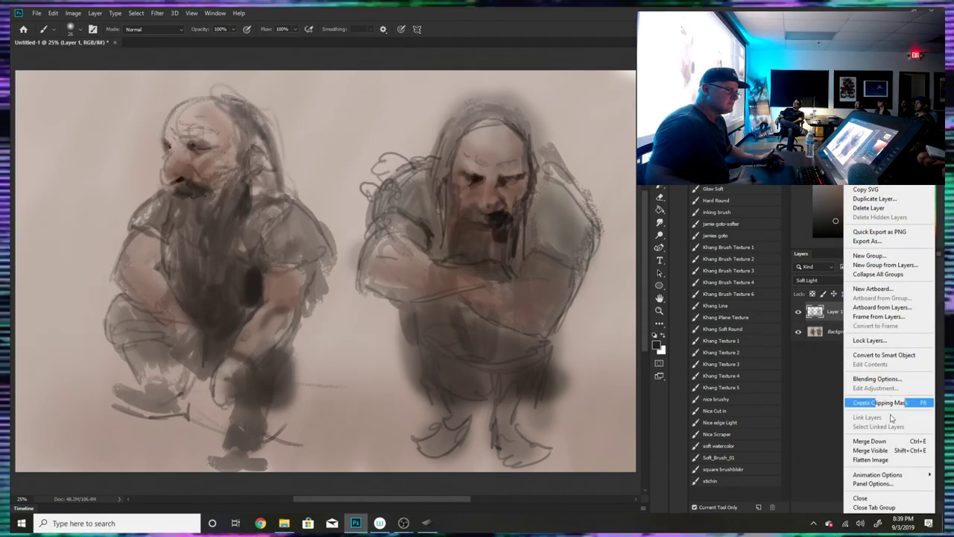
click(864, 458)
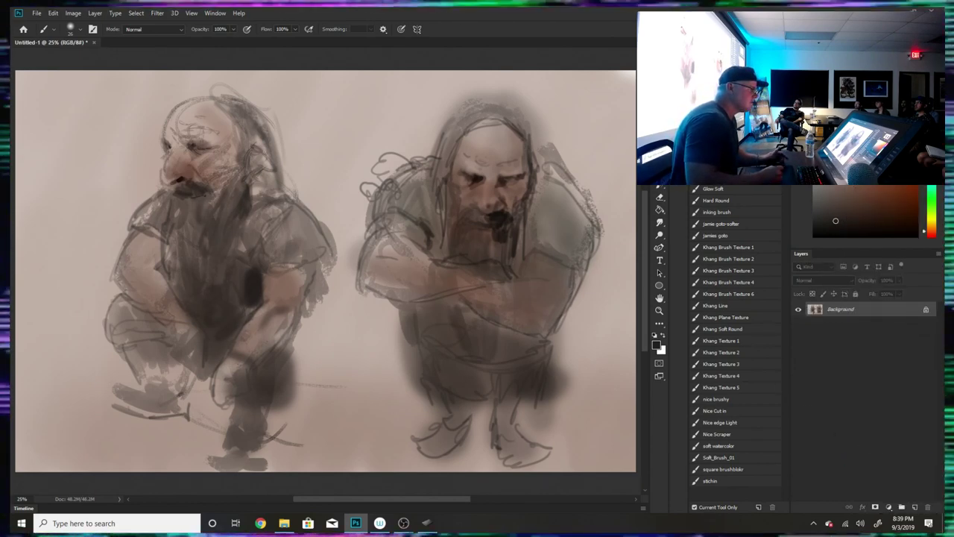
- Sample skin and shadow tones from the crouching figure's face and touch up its nose and moustache with the 26 px brush
key(alt)
alt+click(197, 144)
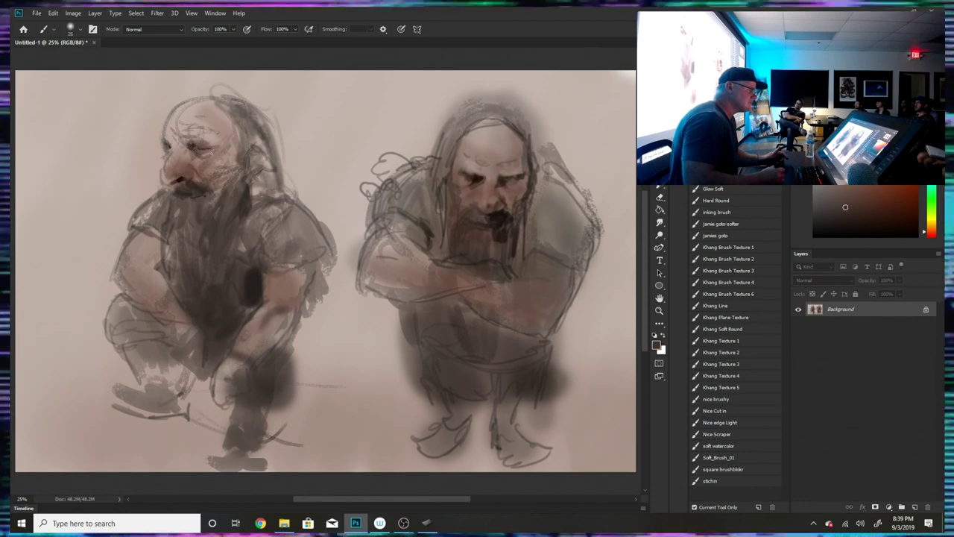
alt+click(209, 140)
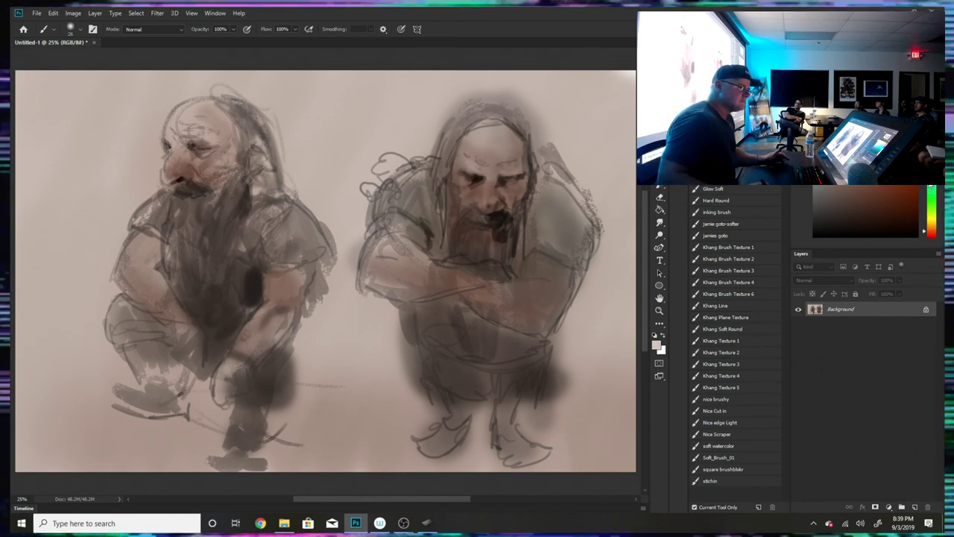
click(931, 181)
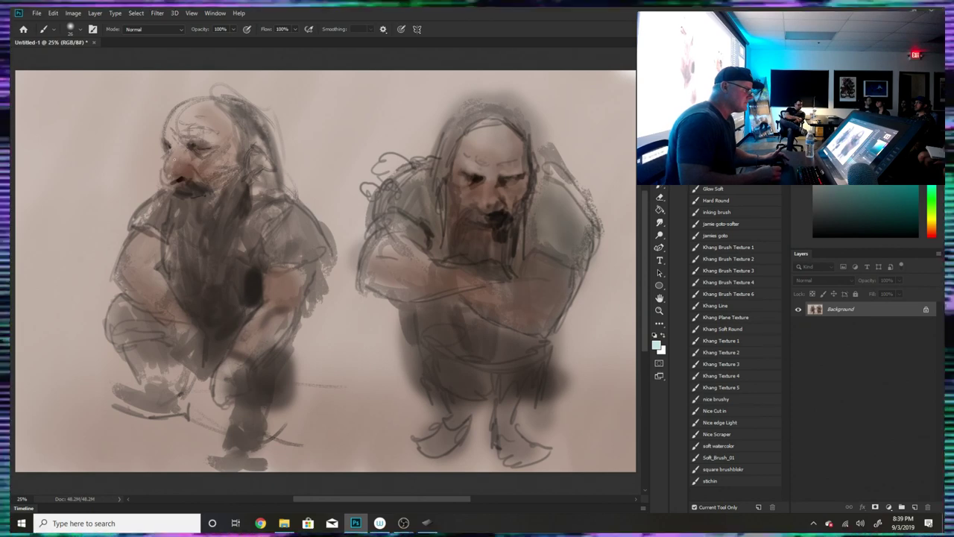
alt+click(186, 161)
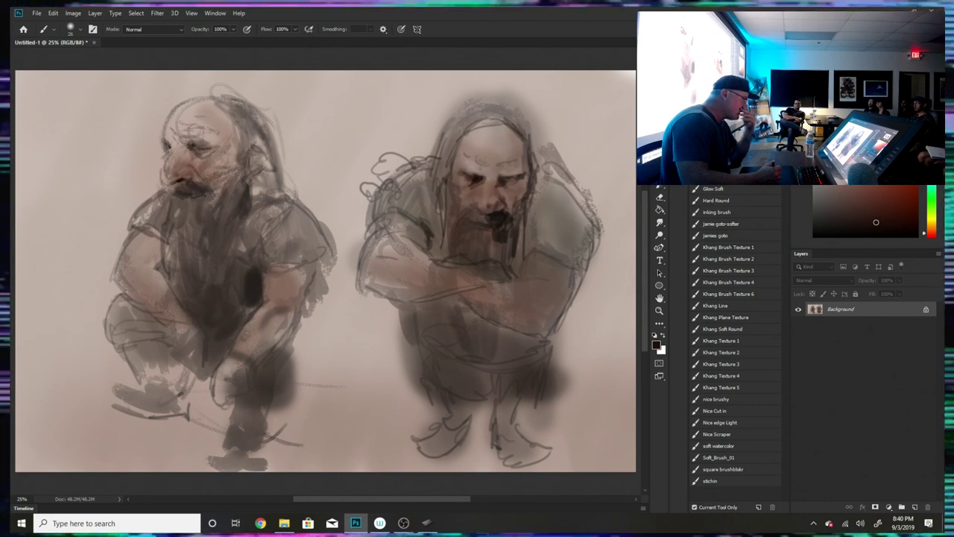
alt+click(191, 192)
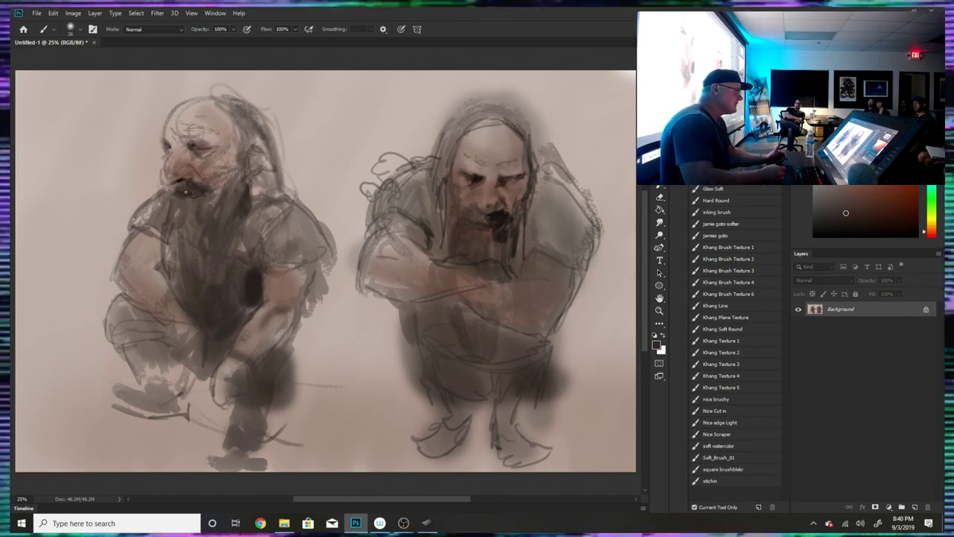
alt+click(207, 140)
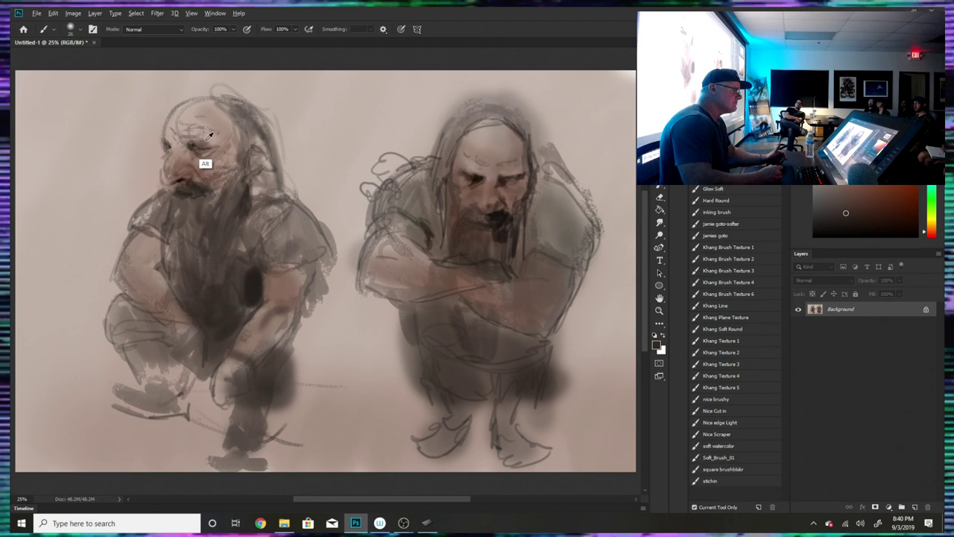
alt+click(182, 176)
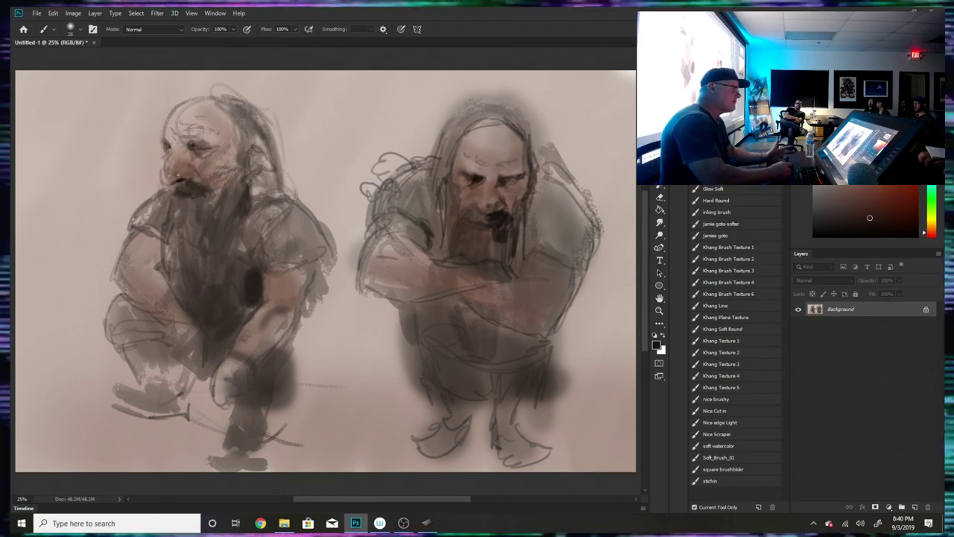
- Enlarge the soft brush to 158 px, sample dark brown from the beard, and darken the crouching figure's shoulder and shirt sleeve
click(70, 30)
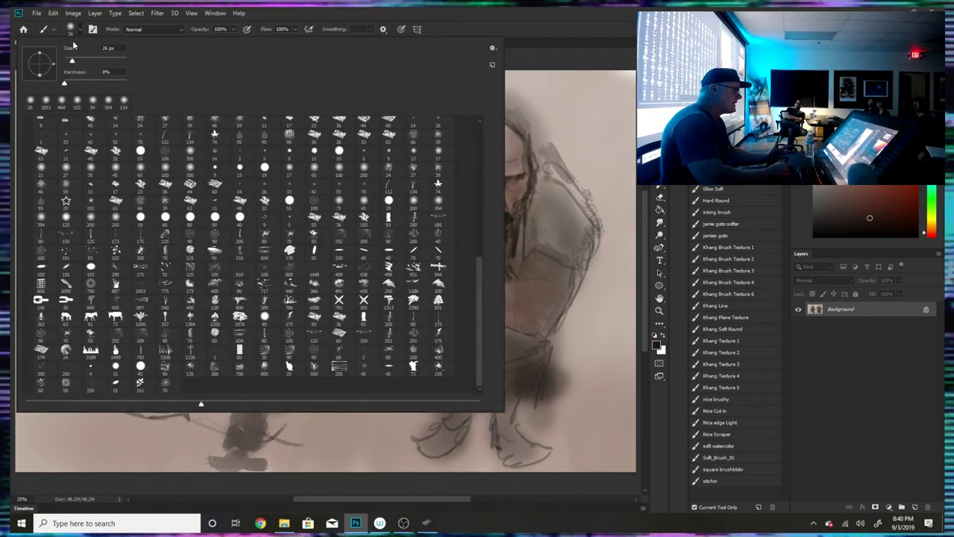
click(553, 56)
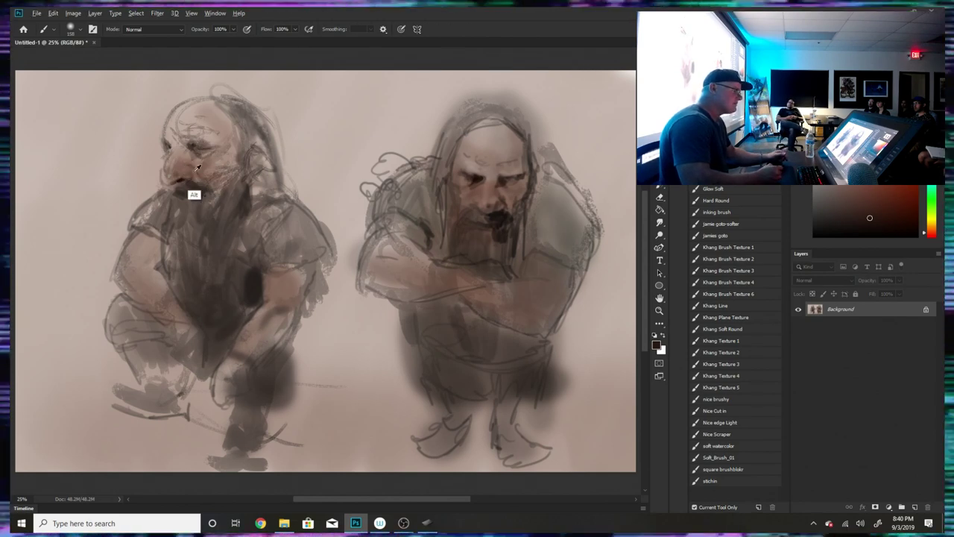
alt+click(190, 187)
alt+click(258, 285)
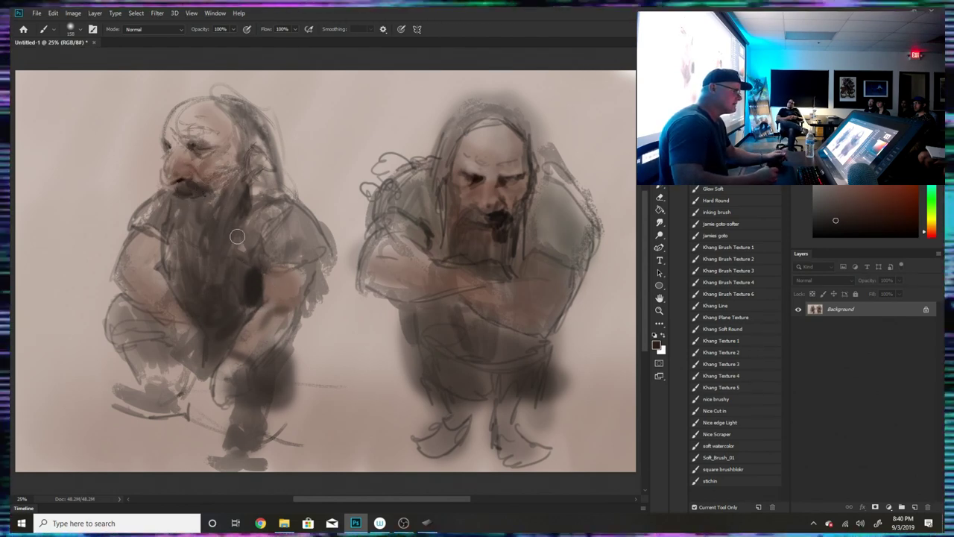
mouse_move(260, 224)
mouse_down()
mouse_move(297, 220)
mouse_move(275, 263)
mouse_move(283, 276)
mouse_move(320, 282)
mouse_up()
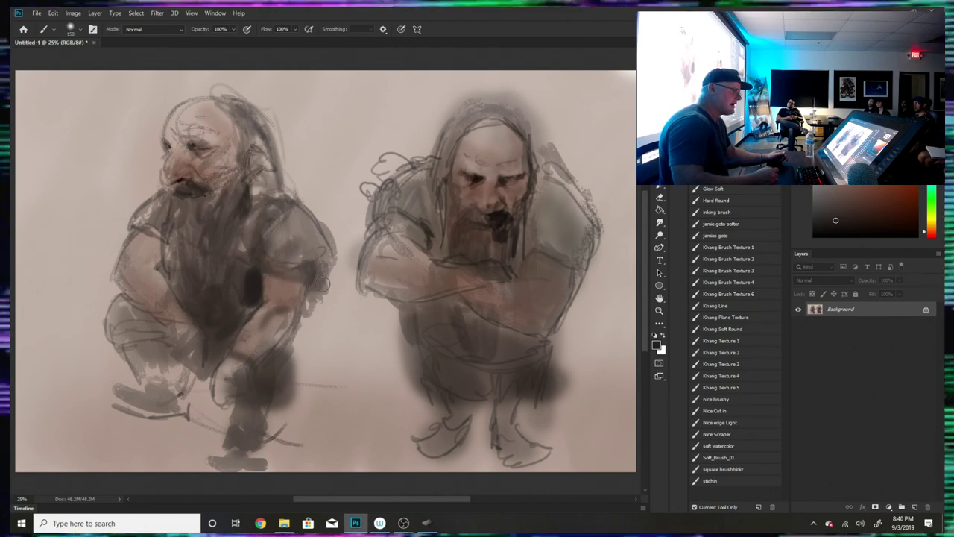
mouse_move(270, 251)
mouse_down()
mouse_move(294, 245)
mouse_move(301, 228)
mouse_move(320, 281)
mouse_up()
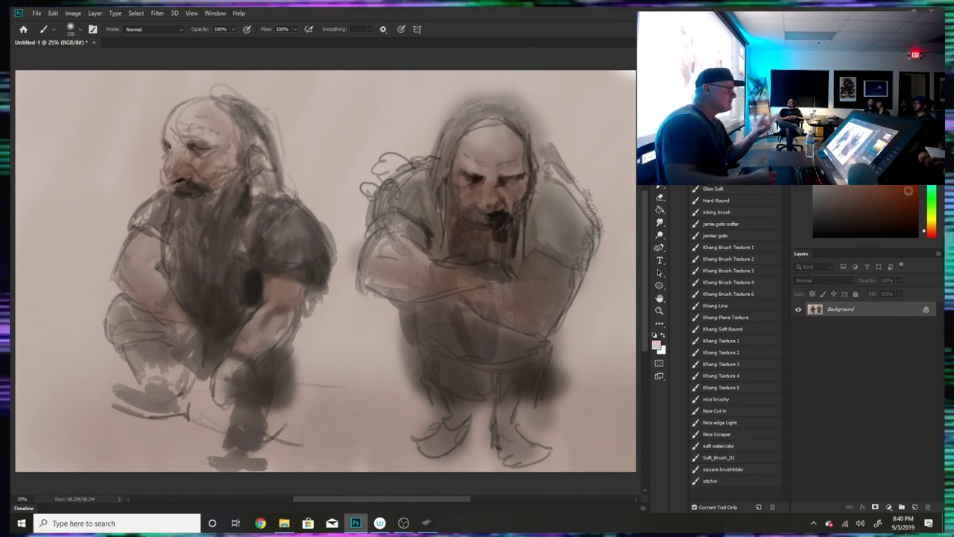
- Choose a pale yellow and brush warm highlights onto the crouching figure's brow and forehead
drag(932, 229, 931, 222)
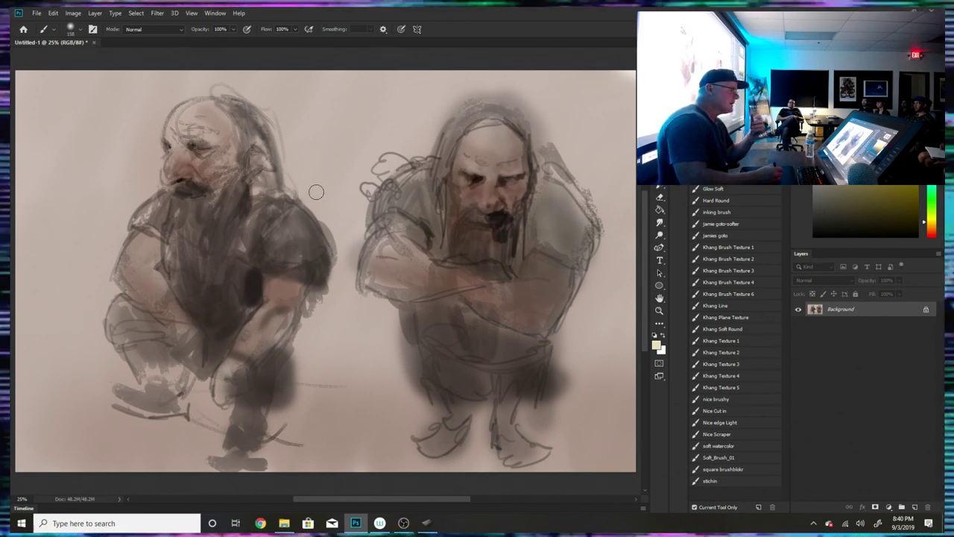
alt+click(211, 130)
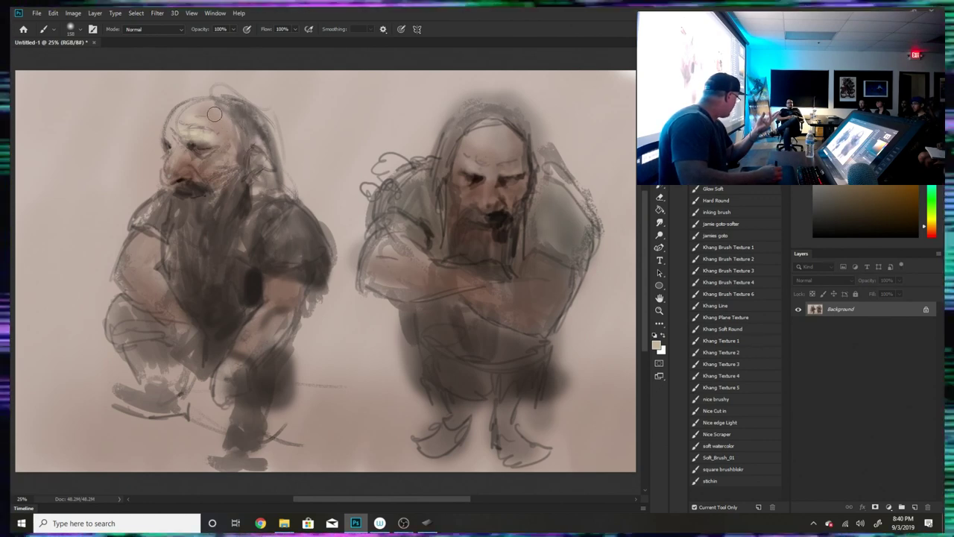
alt+click(187, 178)
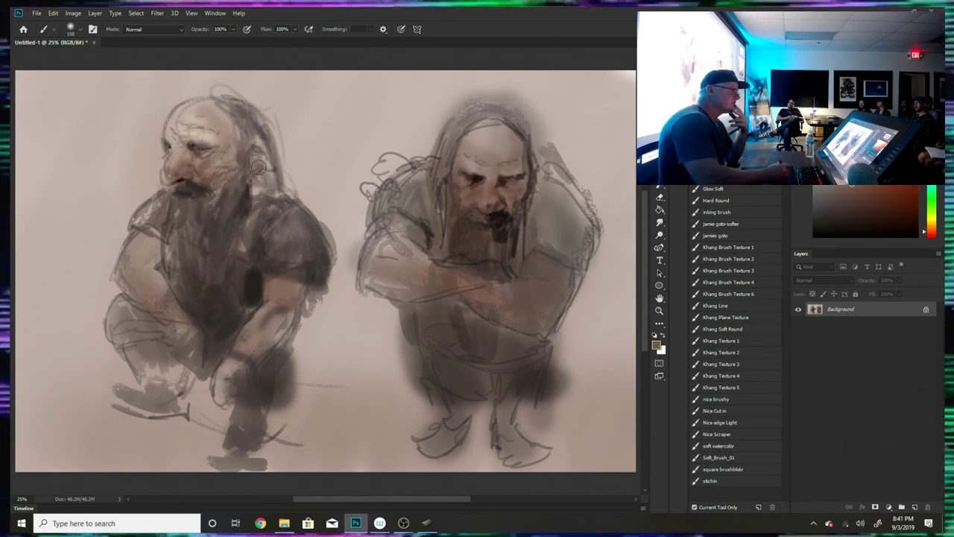
click(76, 14)
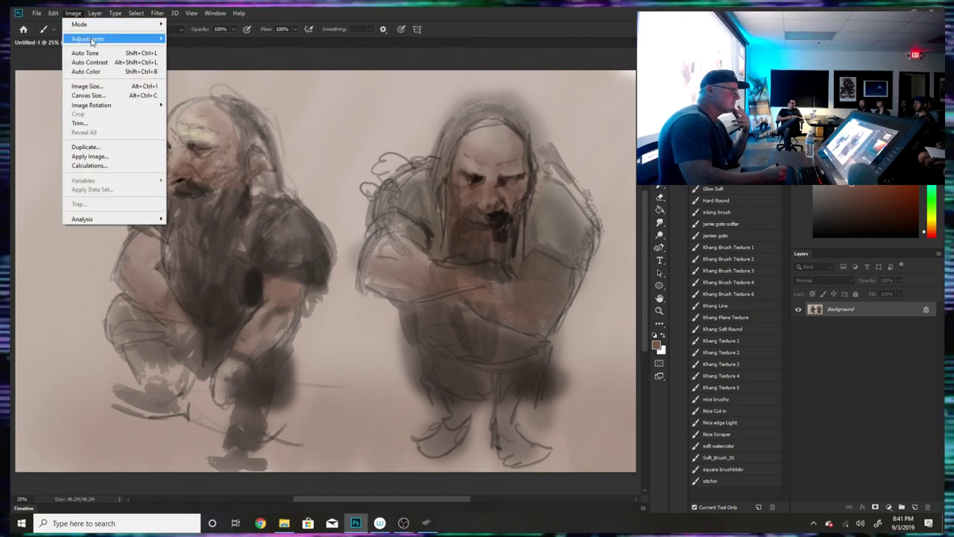
mouse_move(149, 38)
click(215, 57)
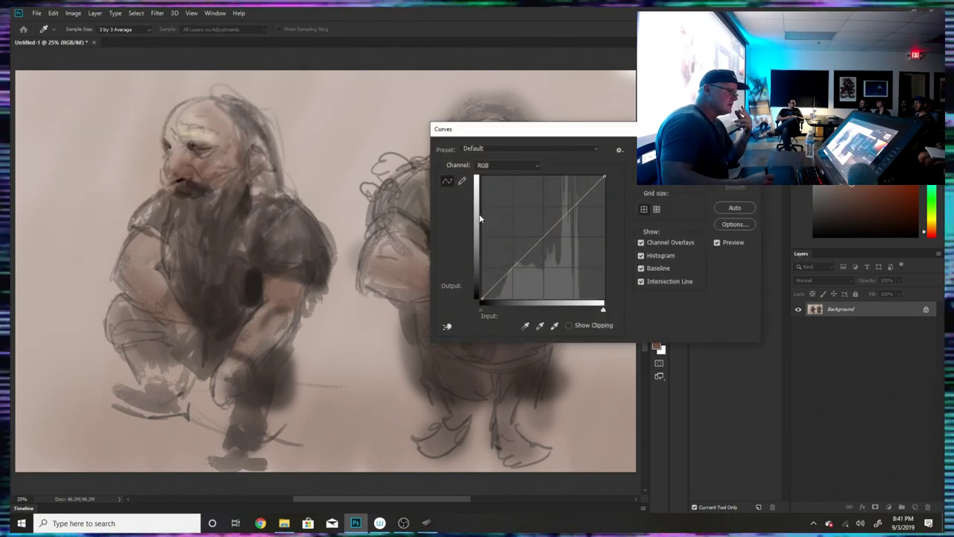
drag(520, 260, 526, 270)
drag(573, 214, 571, 236)
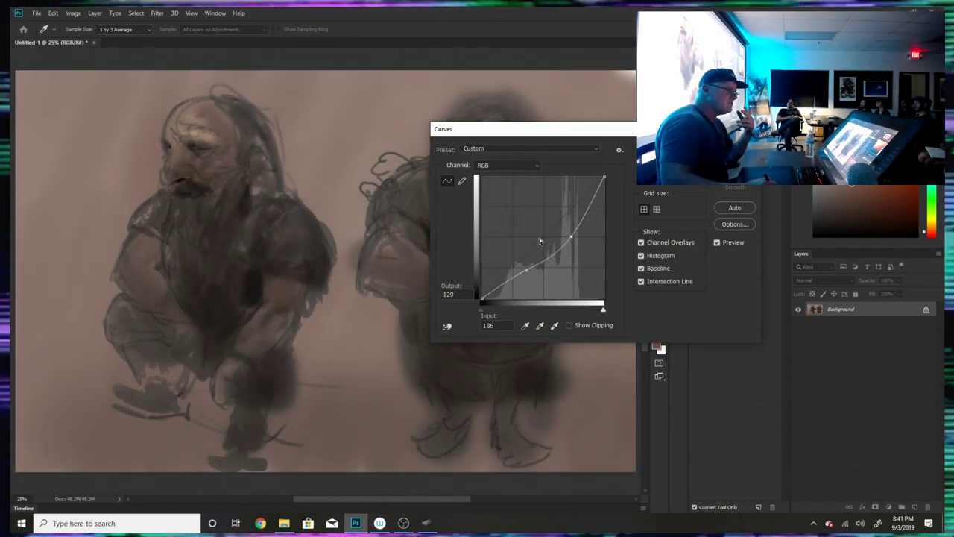
key(Escape)
key(b)
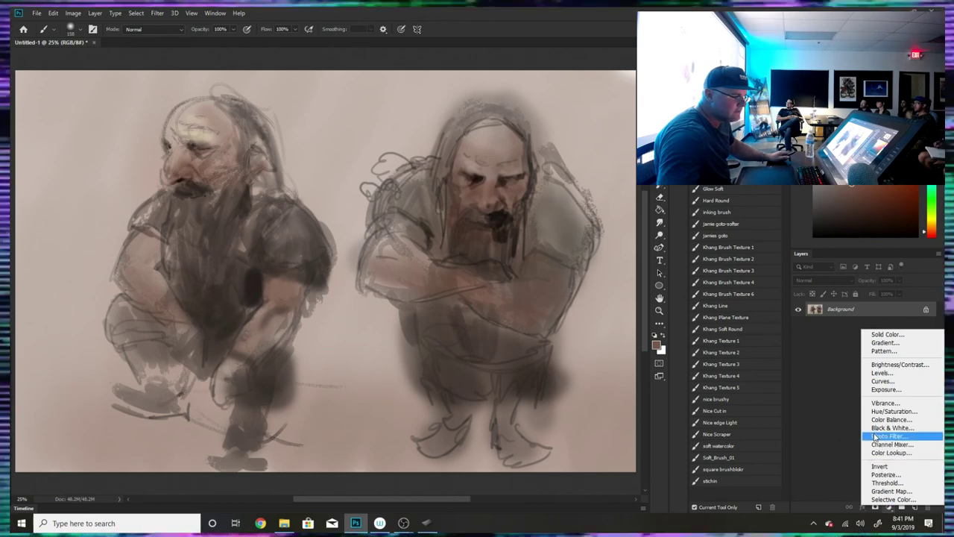
- Darken the whole painting with a Curves adjustment layer whose midtones are pulled down, and flatten the image
click(883, 381)
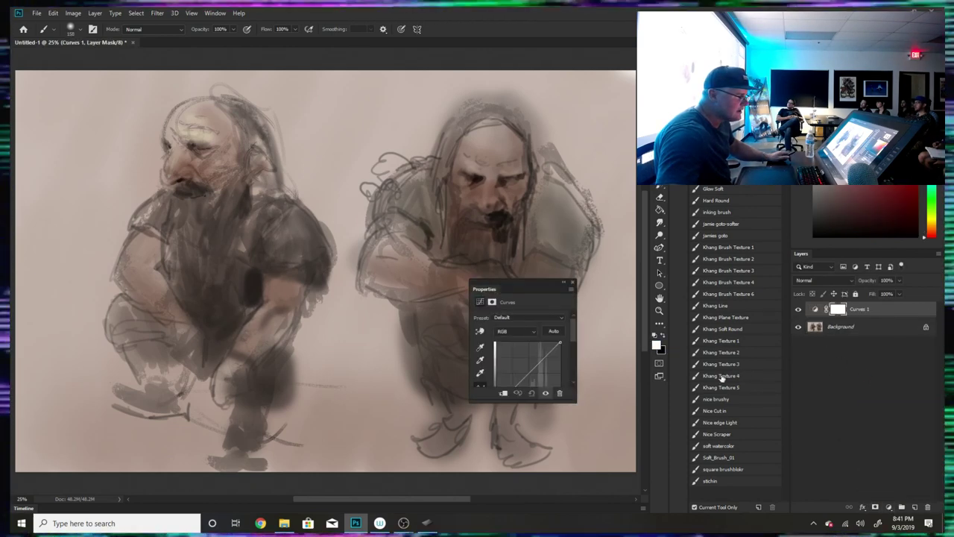
mouse_move(535, 368)
mouse_down()
mouse_move(525, 382)
mouse_move(553, 361)
mouse_move(524, 384)
mouse_up()
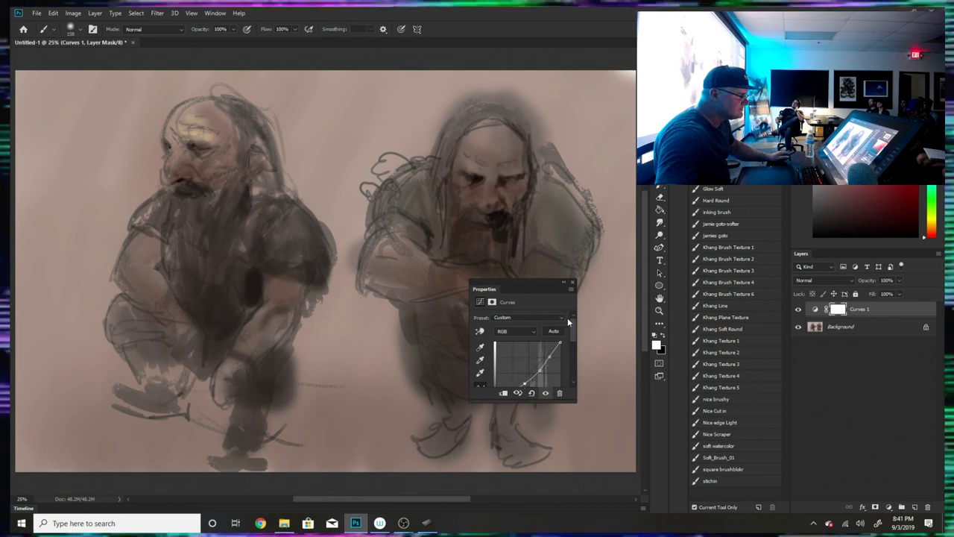
click(572, 282)
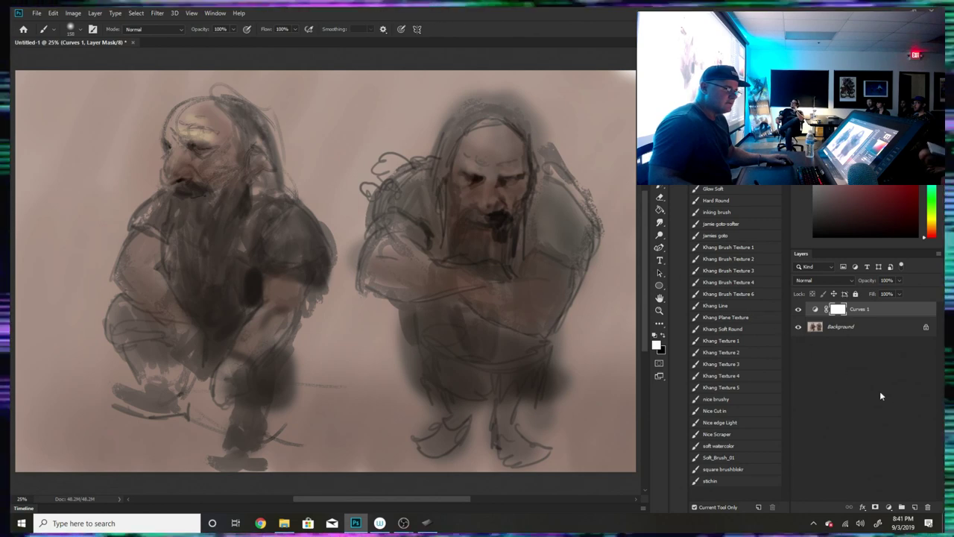
click(799, 309)
click(799, 310)
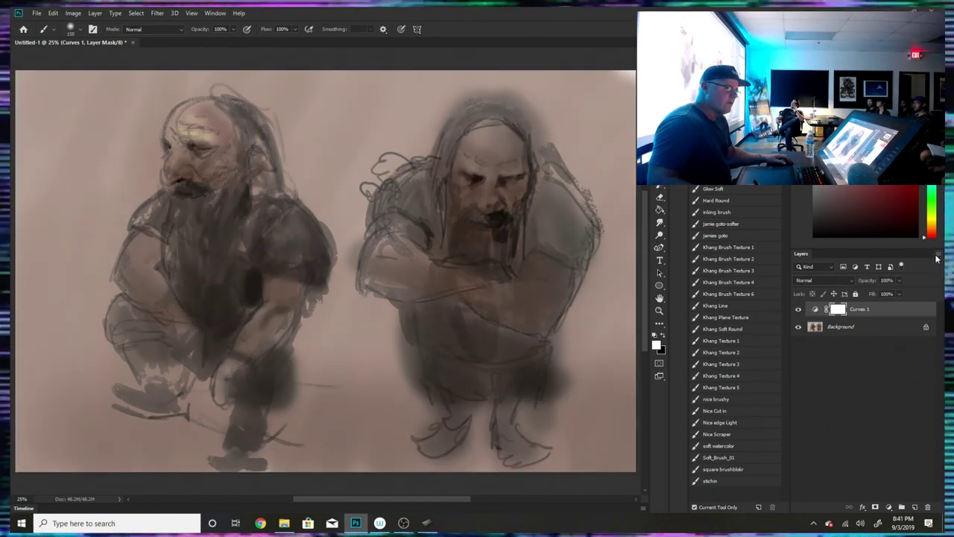
click(937, 254)
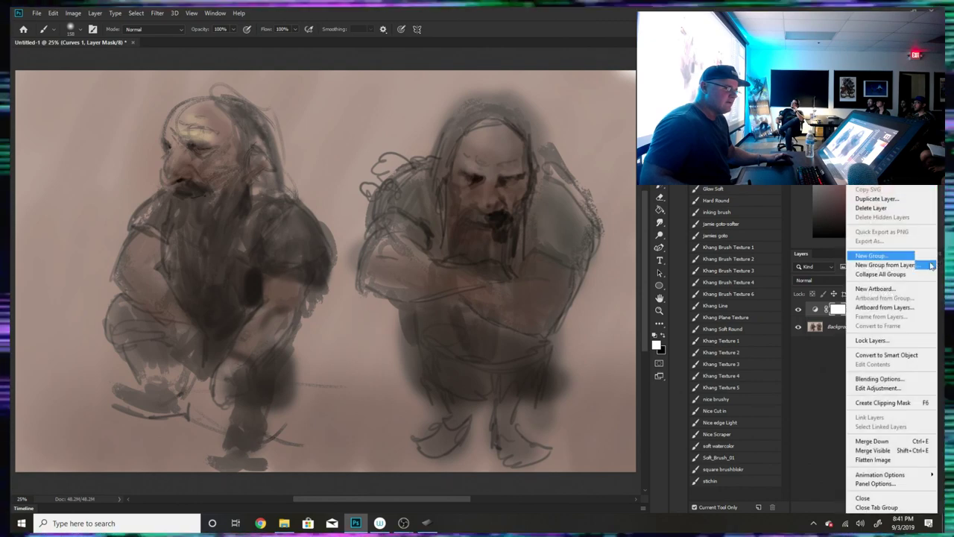
click(873, 459)
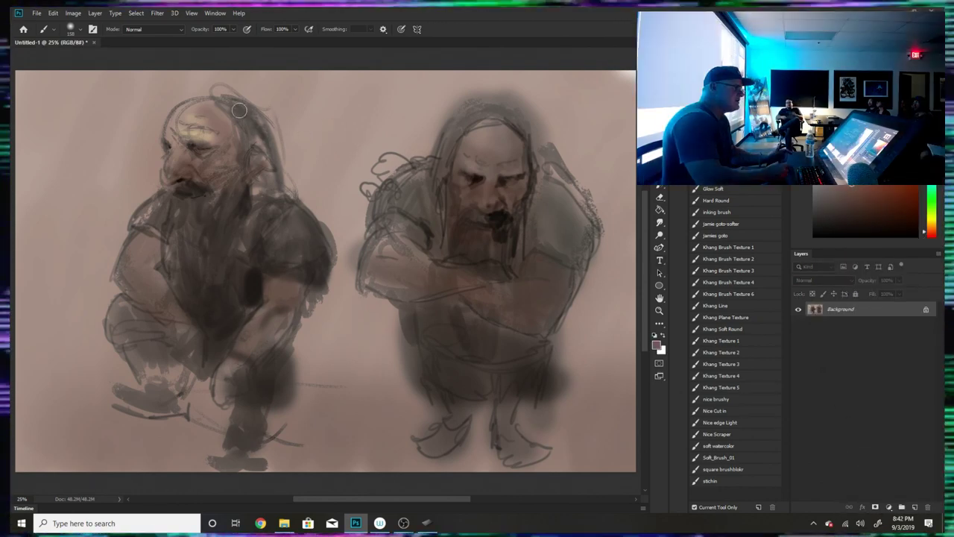
- Reduce the soft brush to 34 px and paint light tan highlights along the crouching figure's brow, sampling from the face
click(70, 29)
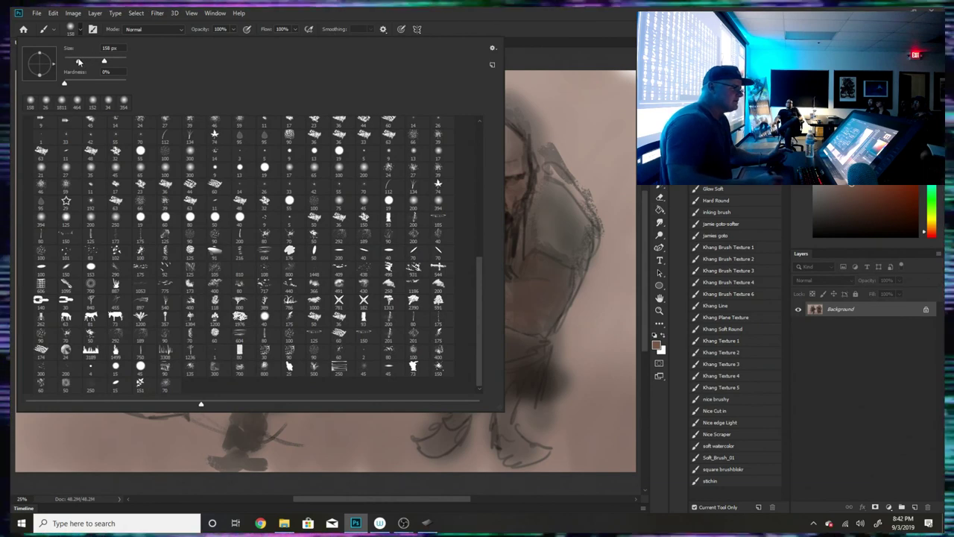
click(75, 61)
click(550, 65)
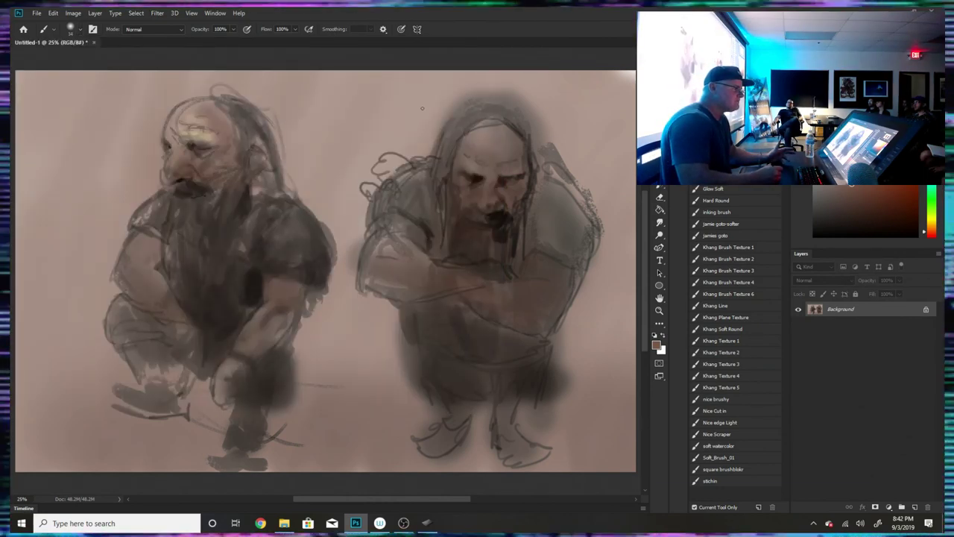
alt+click(203, 159)
alt+click(182, 132)
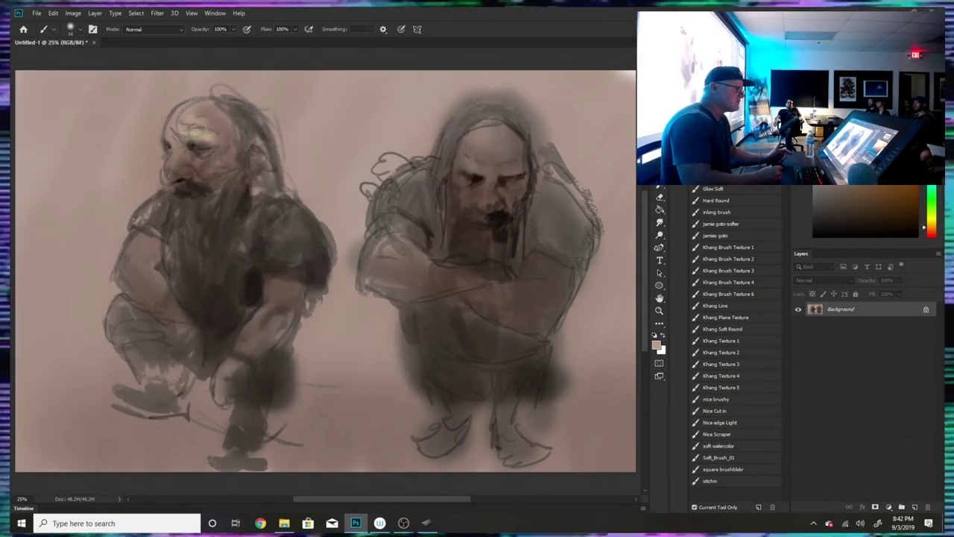
drag(187, 132, 176, 134)
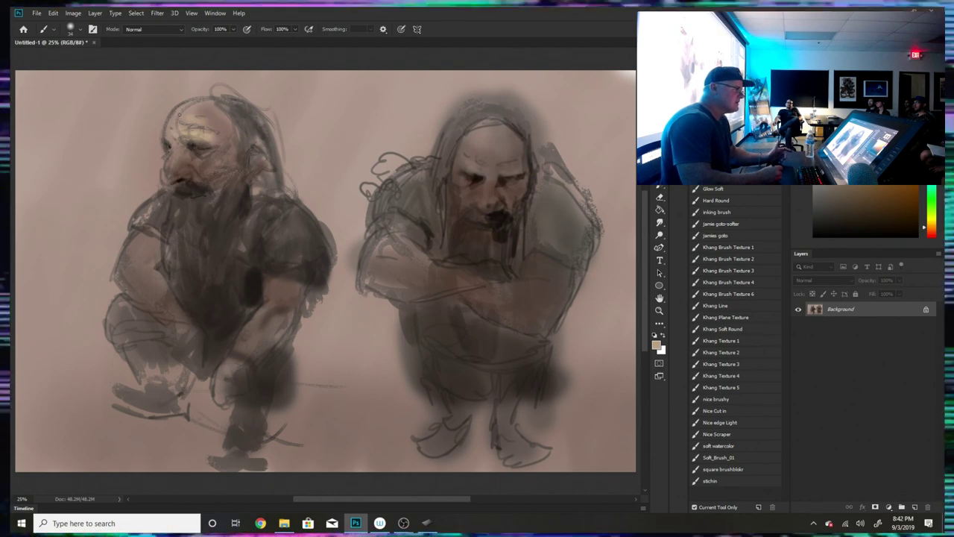
- Sample highlight and skin tones from the crouching figure's face and refine its nose bridge, under-eye area and forehead
alt+click(195, 134)
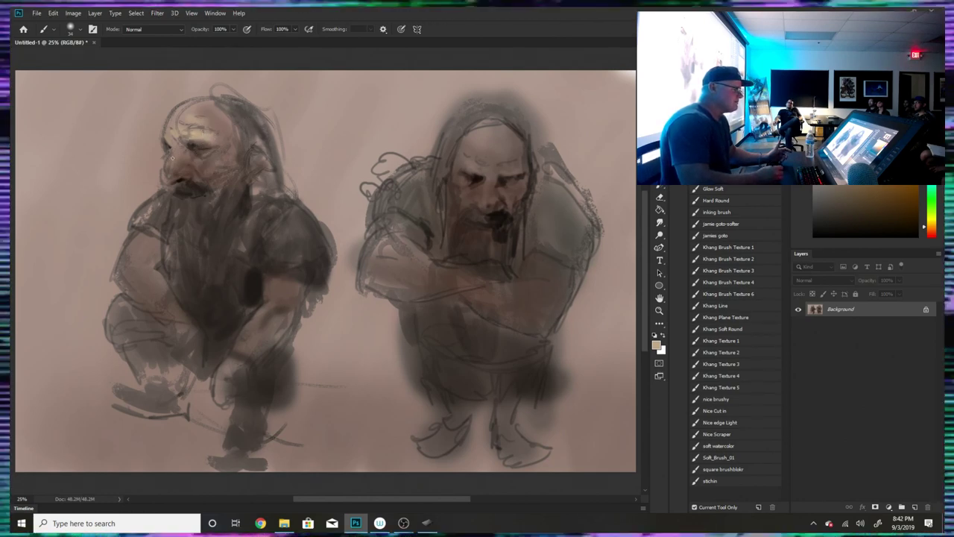
alt+click(208, 139)
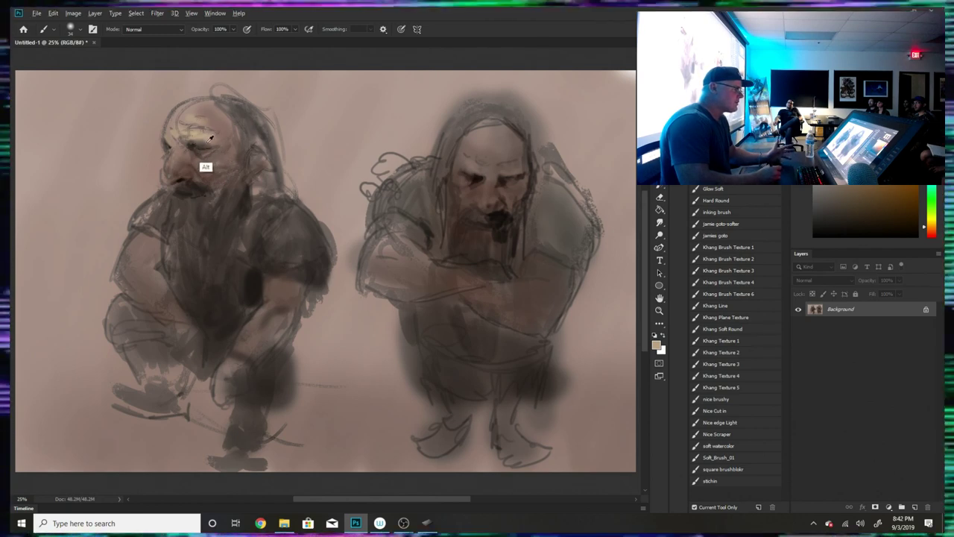
alt+click(197, 160)
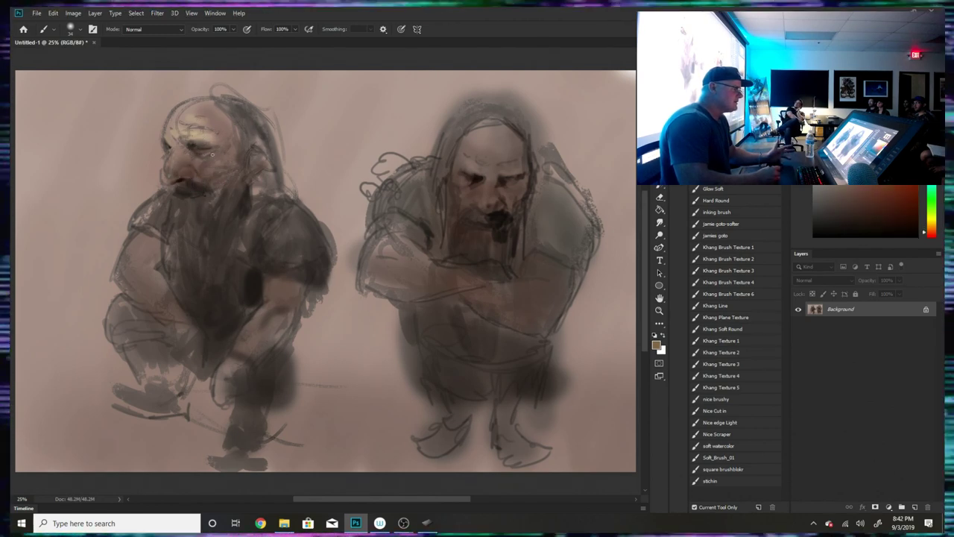
alt+click(224, 128)
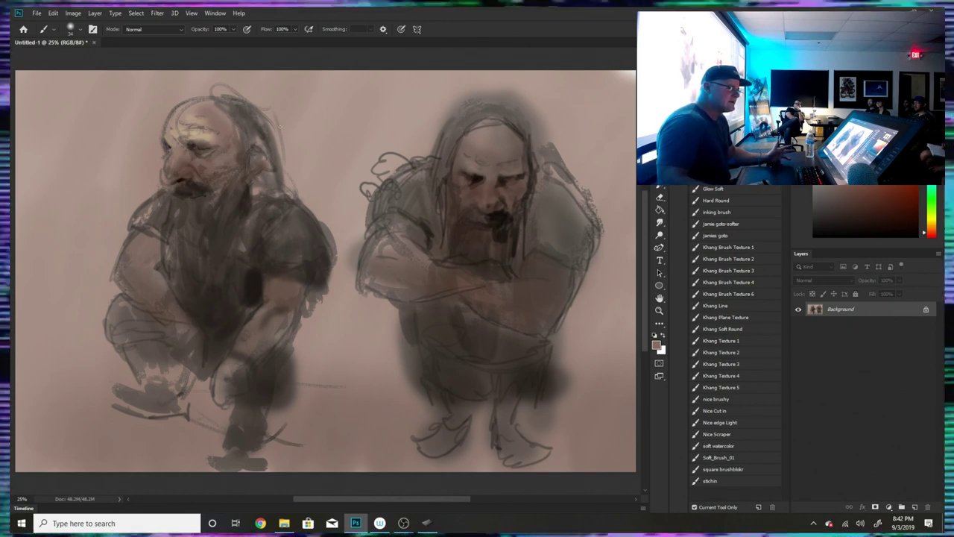
- Choose a saturated red, enlarge the soft brush to 117 px, warm the crouching figure's nose and brush sampled tan across its forehead
click(872, 187)
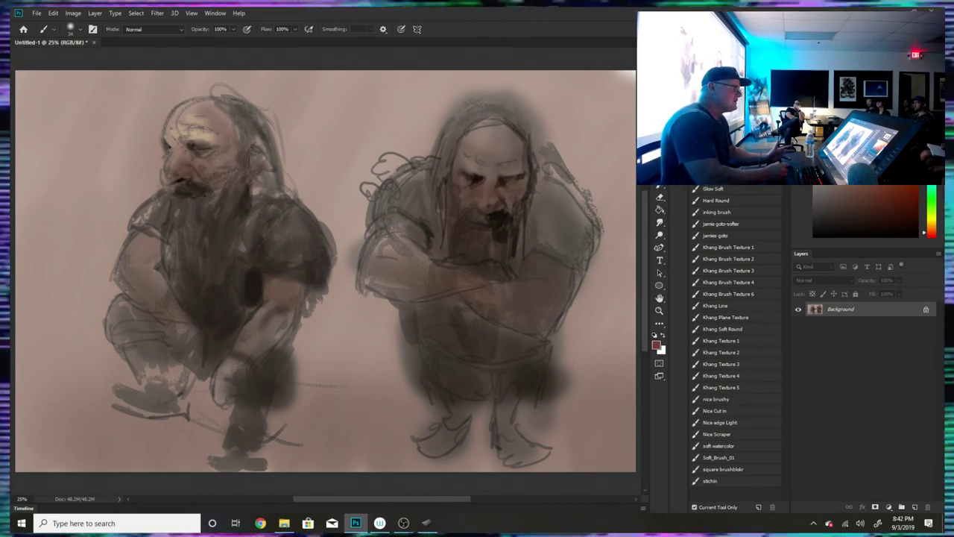
click(72, 29)
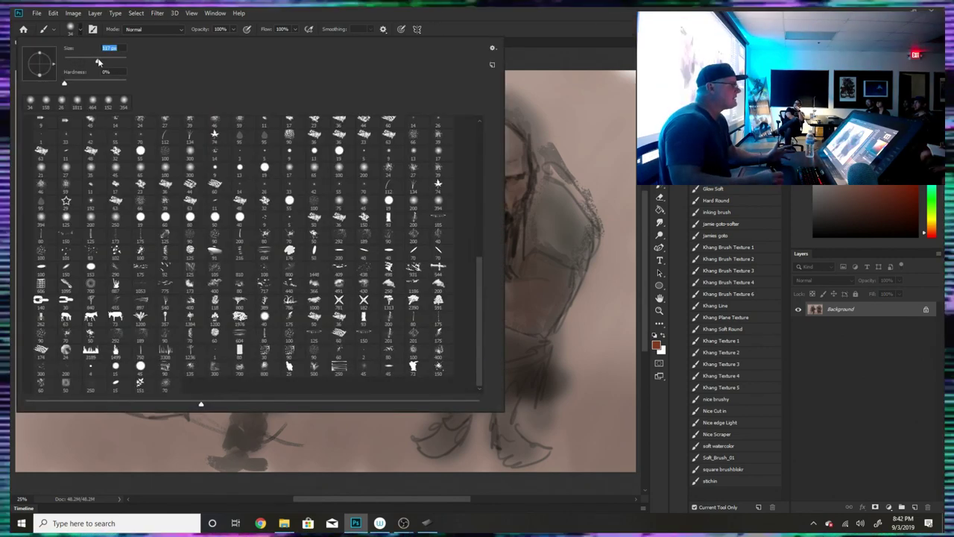
click(556, 48)
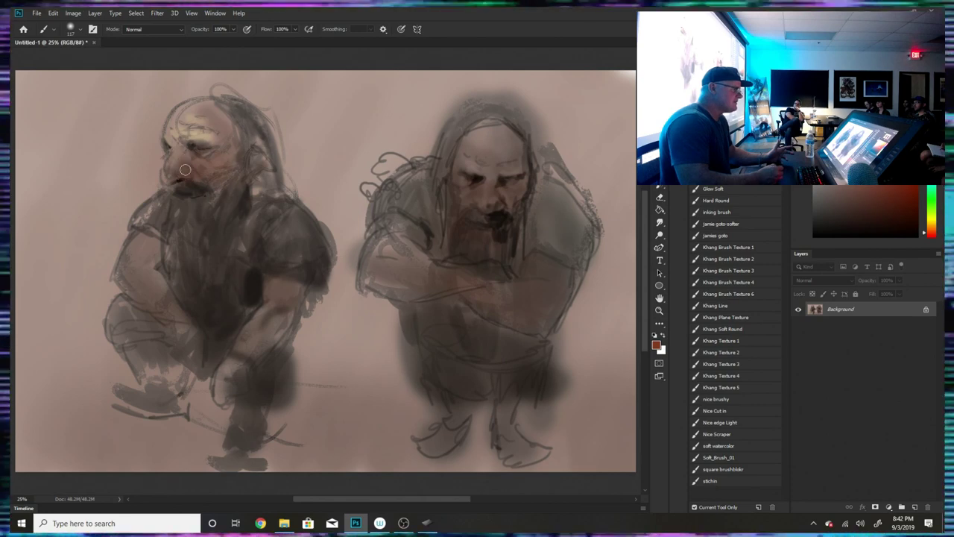
alt+click(213, 132)
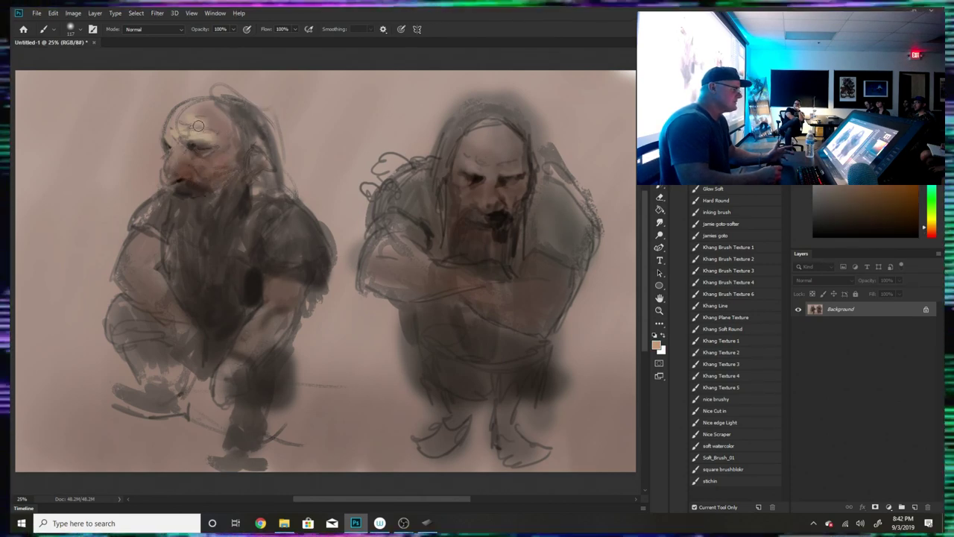
mouse_move(196, 109)
mouse_down()
mouse_move(221, 118)
mouse_move(214, 111)
mouse_up()
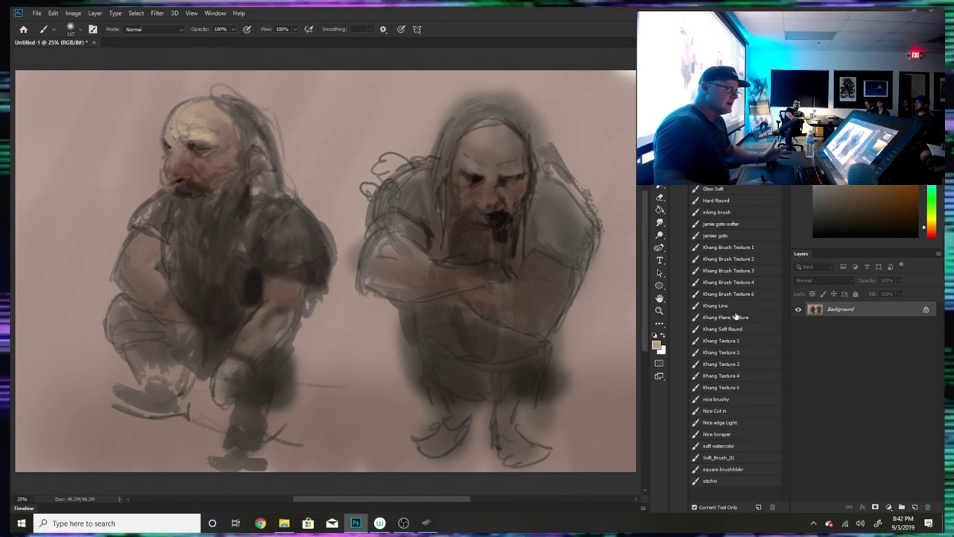
- With the Hard Round brush, refine both figures' facial features using dark and skin tones sampled from the faces and beard
click(726, 201)
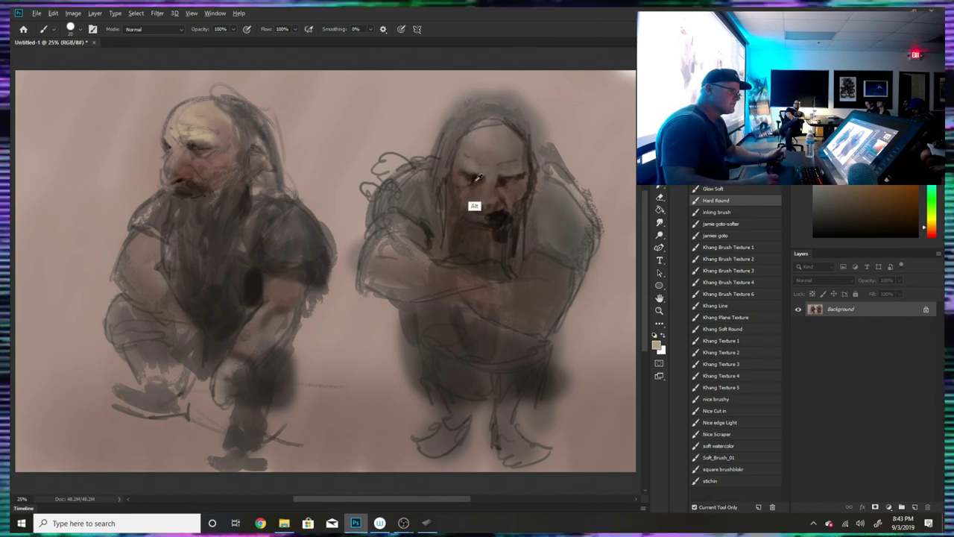
alt+click(476, 207)
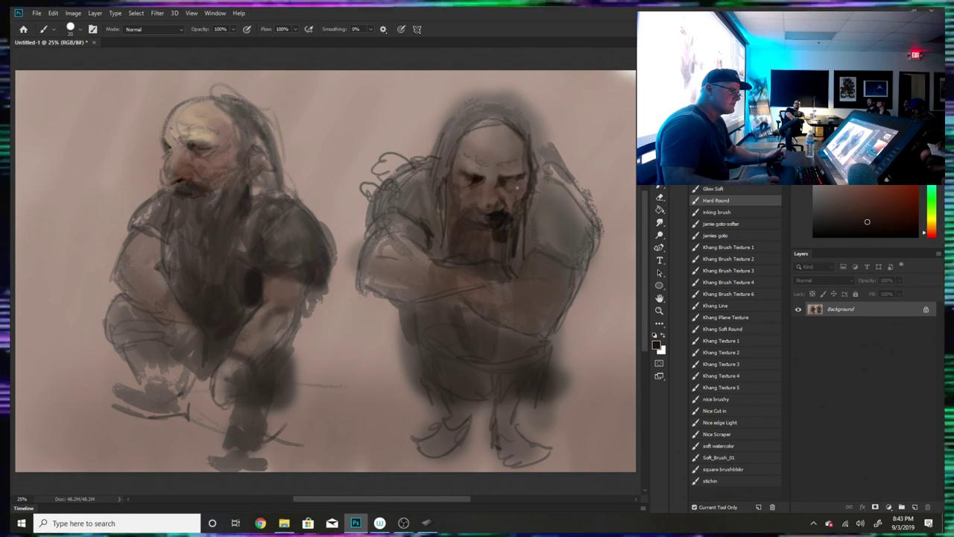
alt+click(218, 121)
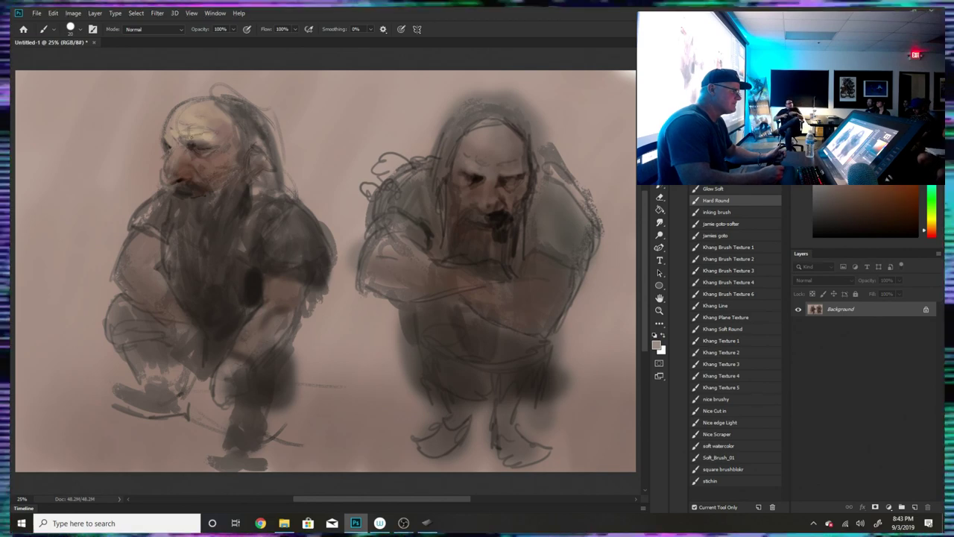
alt+click(196, 128)
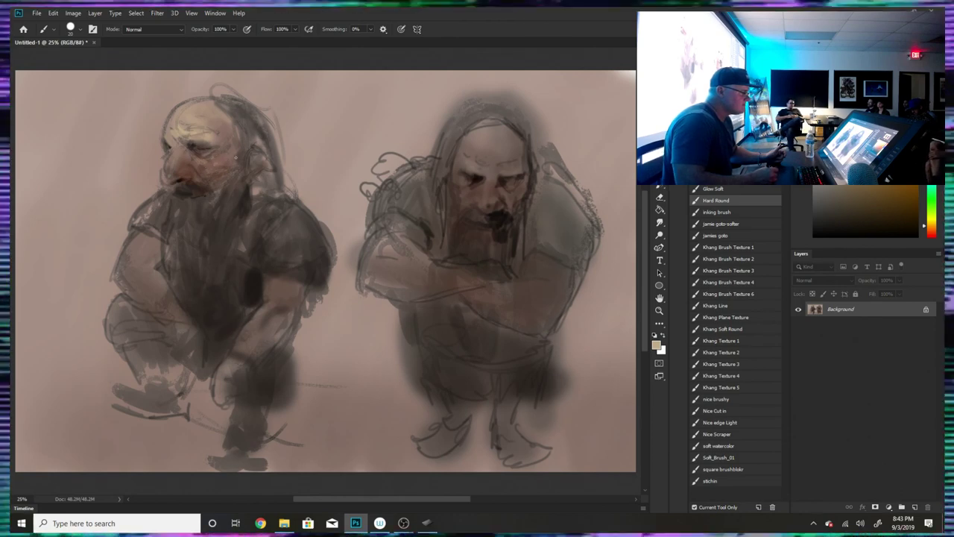
alt+click(244, 191)
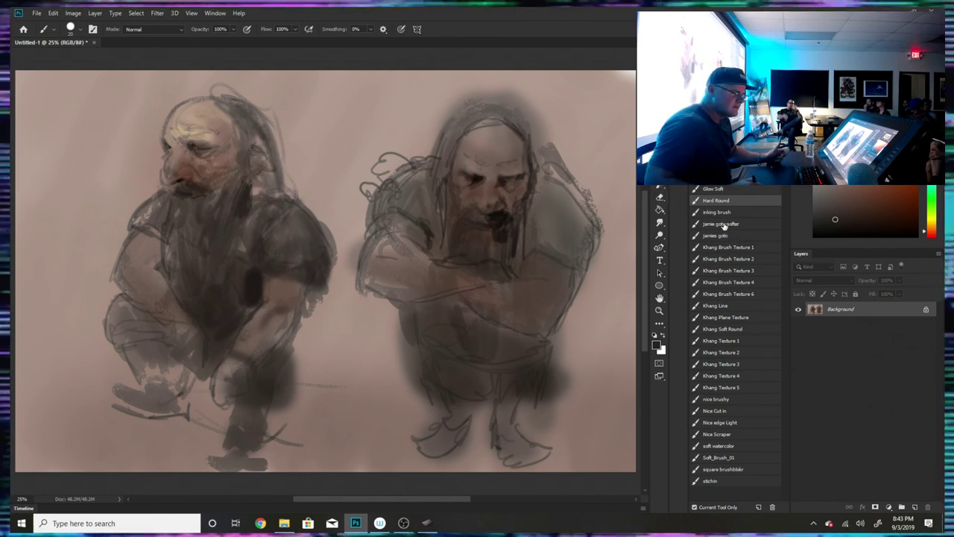
- With the nice brushy brush, rework the crouching figure's profile edge and the hair on top of its head using sampled tones
click(730, 401)
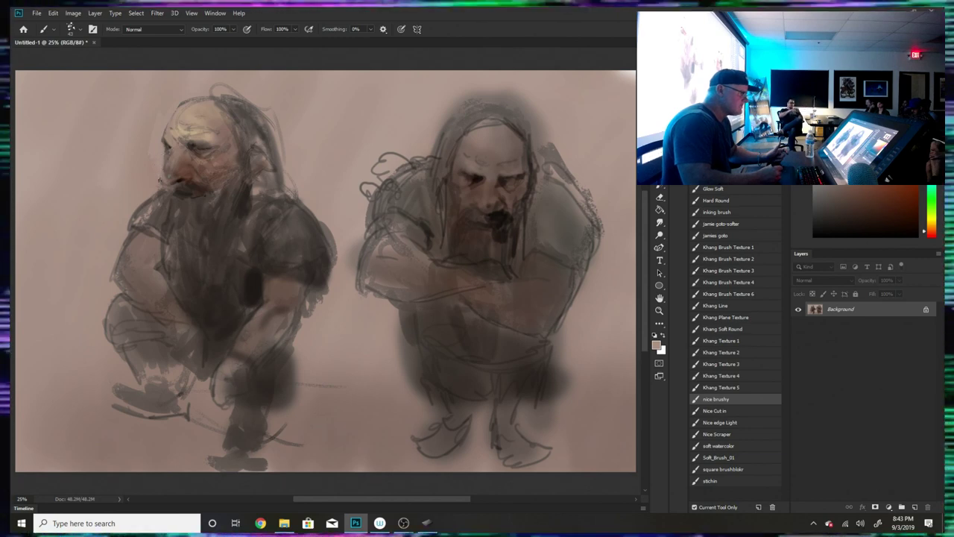
alt+click(167, 170)
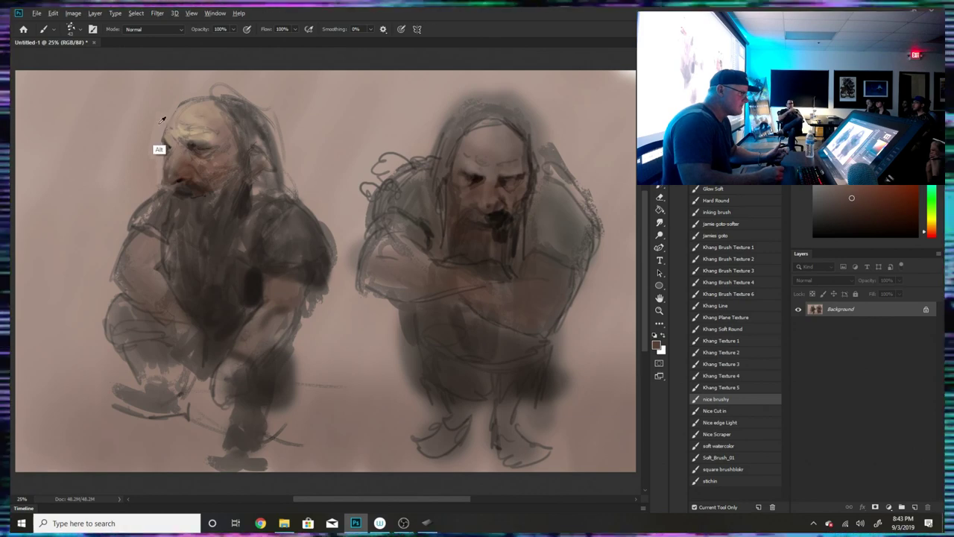
alt+click(244, 109)
alt+click(236, 108)
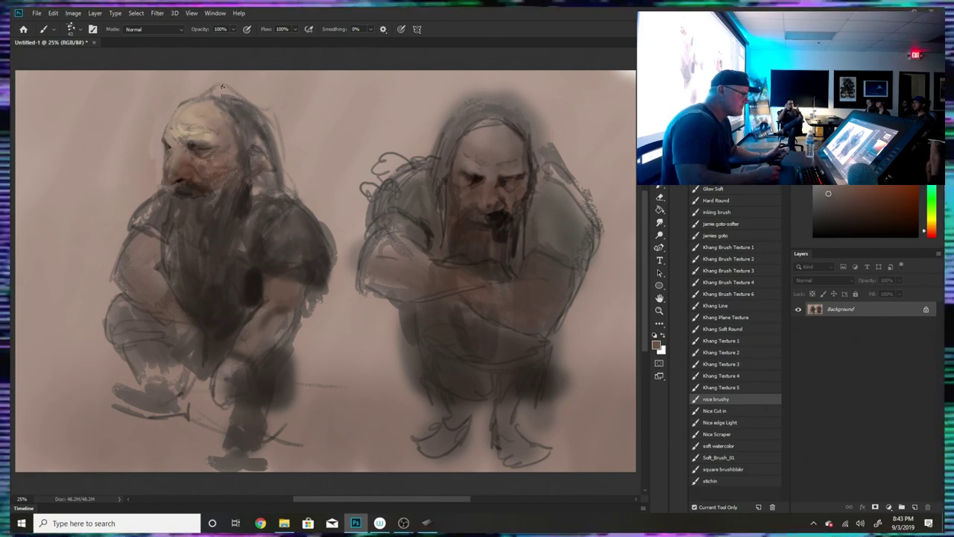
- Sample dark browns and reds around the crouching figure's mouth and paint a fuller mustache, lower lip and upper beard
alt+click(183, 200)
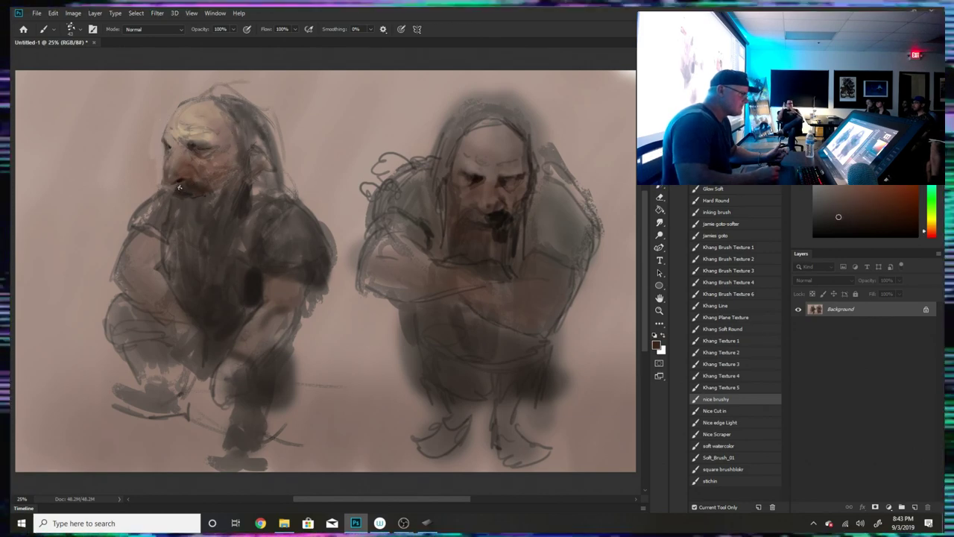
alt+click(183, 177)
alt+click(181, 181)
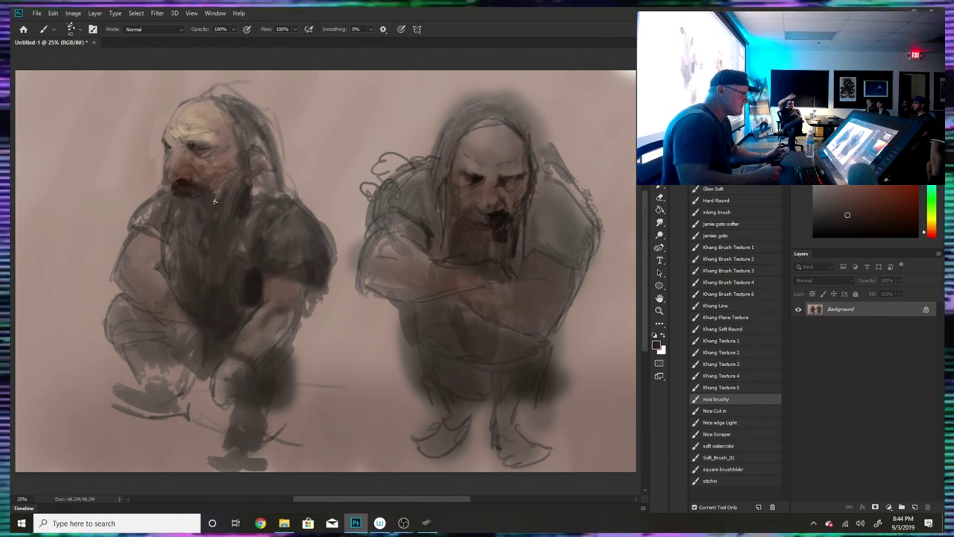
alt+click(189, 222)
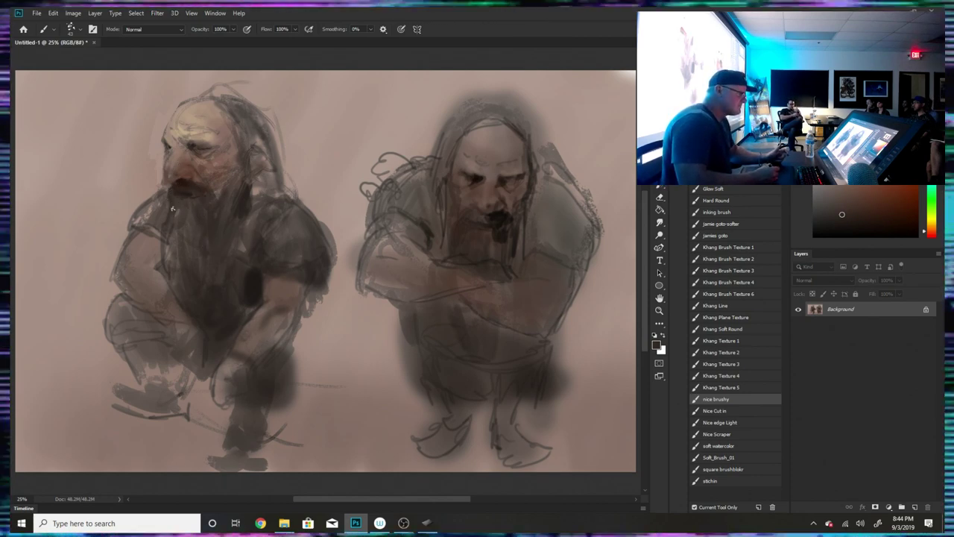
alt+click(185, 192)
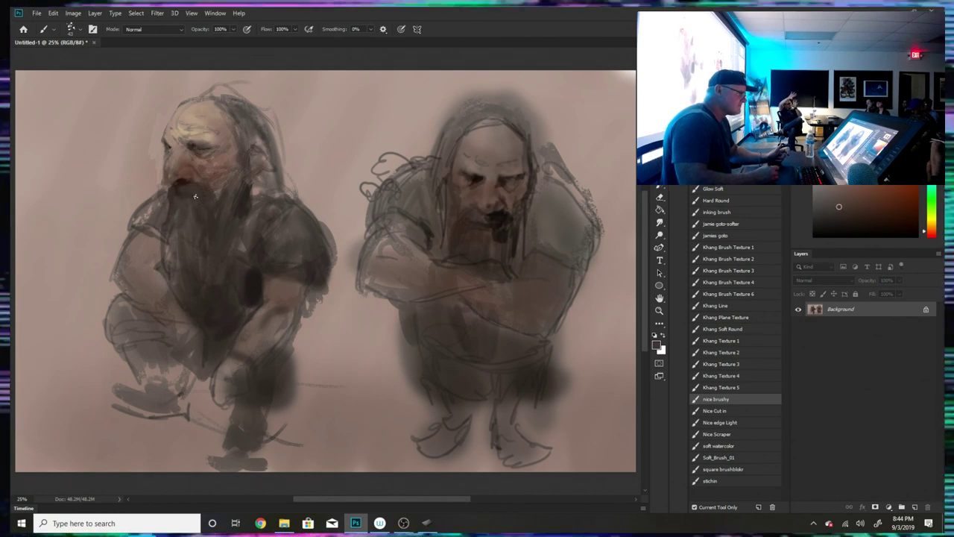
alt+click(192, 203)
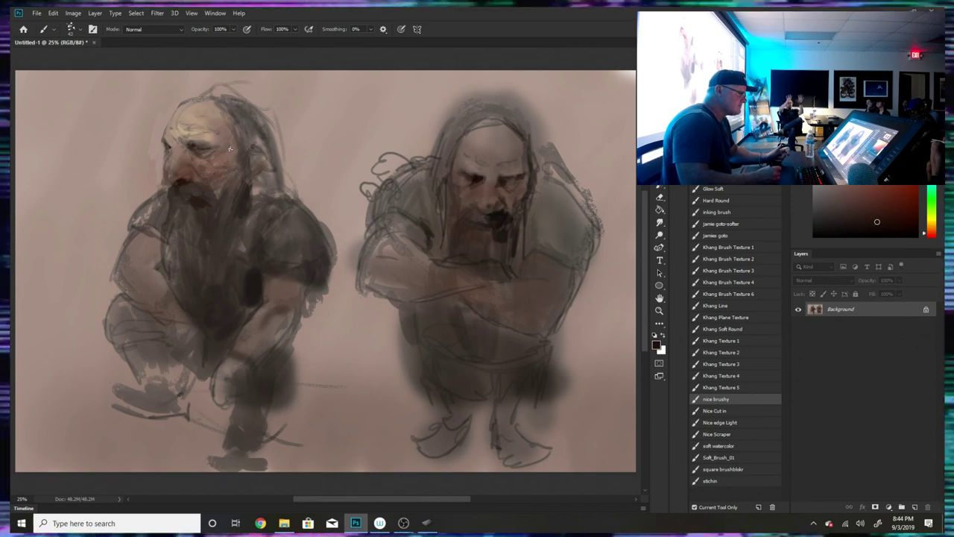
- Sample cheek, hair and beard tones and darken the crouching figure's temple hair while refining its cheek and beard edge
alt+click(208, 159)
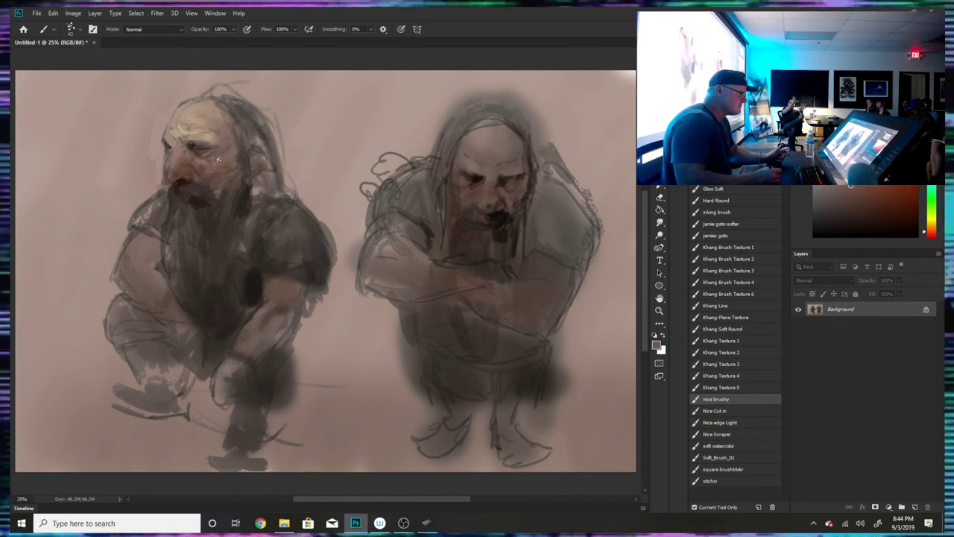
alt+click(245, 127)
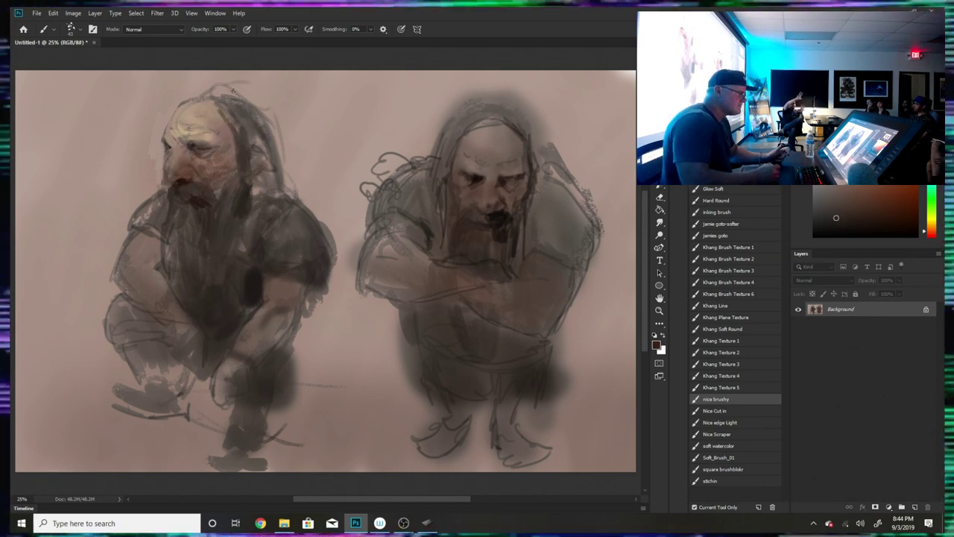
alt+click(176, 234)
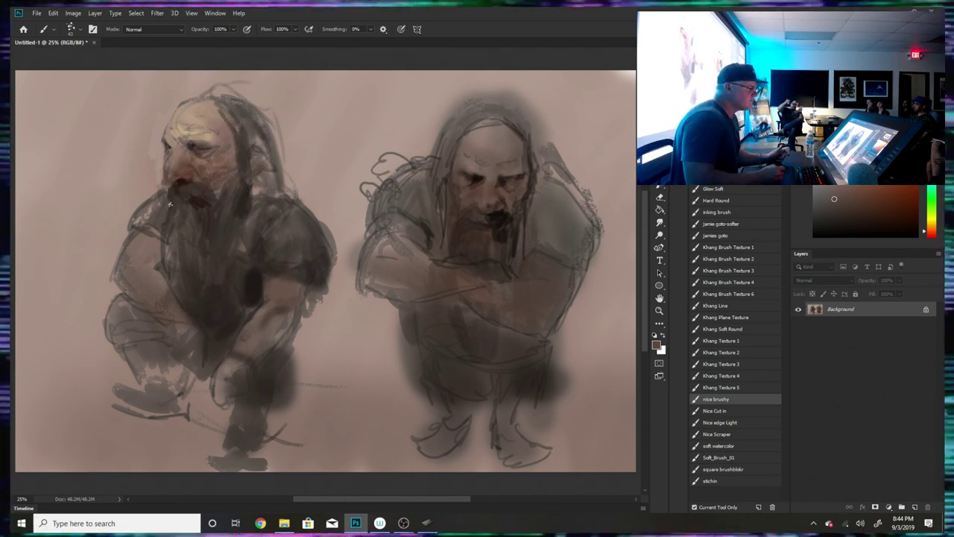
- Sample forehead, under-eye and beard tones to refine the crouching figure's eye area, nose and mustache
alt+click(216, 130)
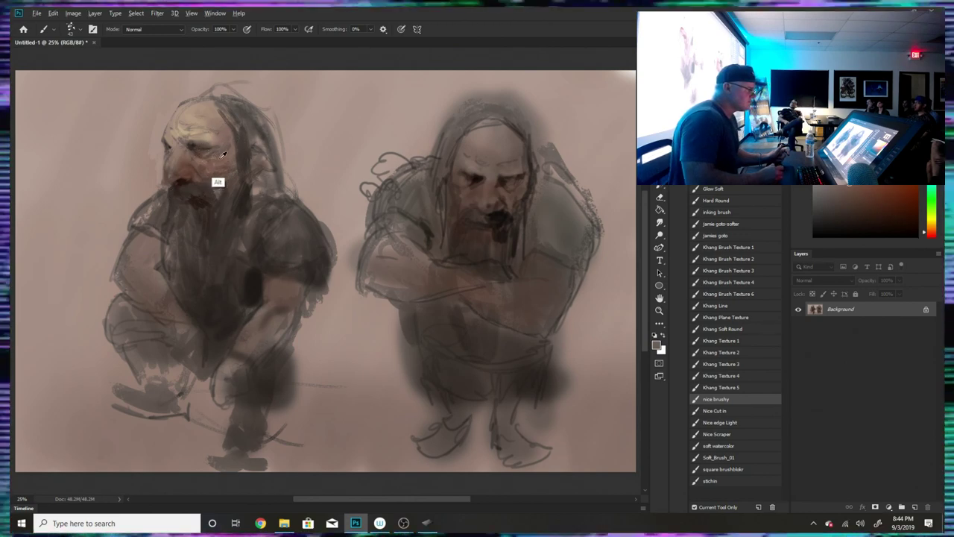
alt+click(205, 144)
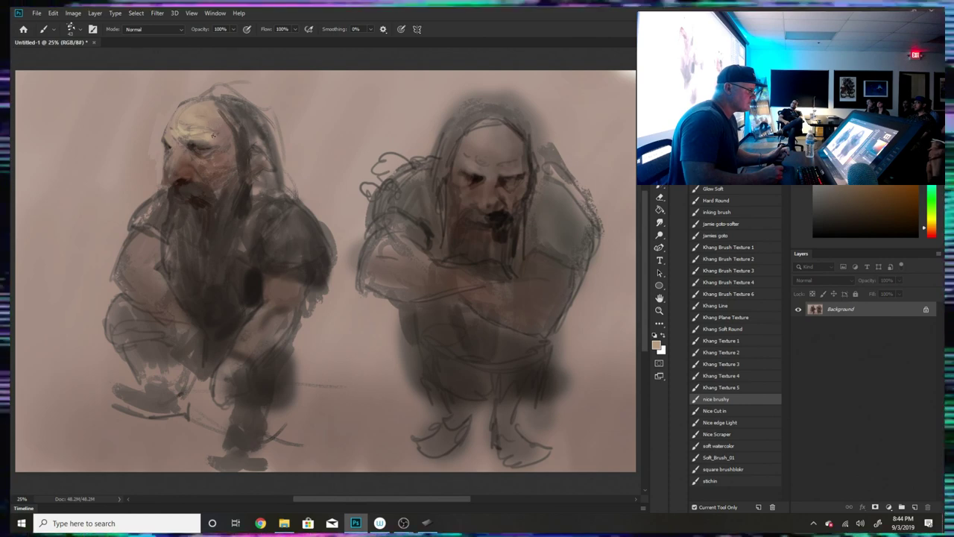
alt+click(200, 152)
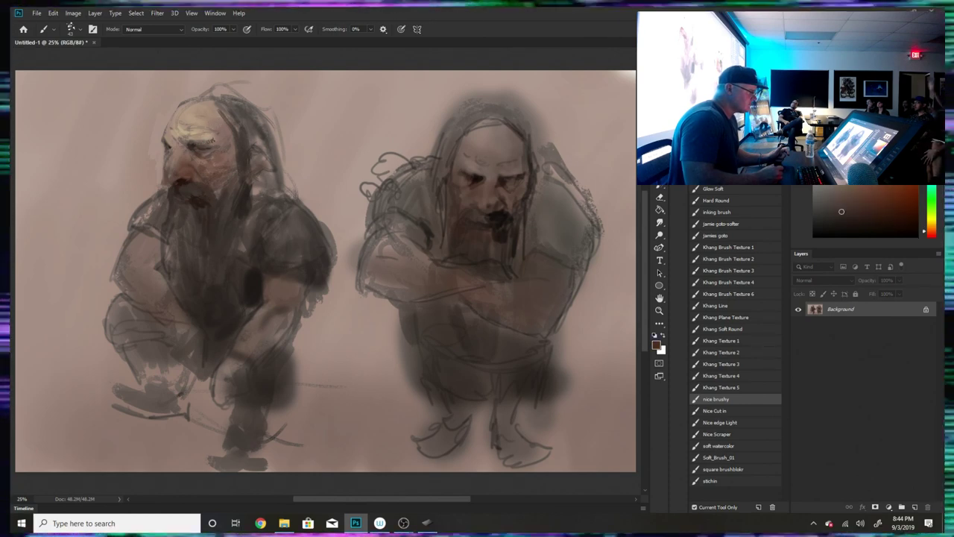
alt+click(195, 214)
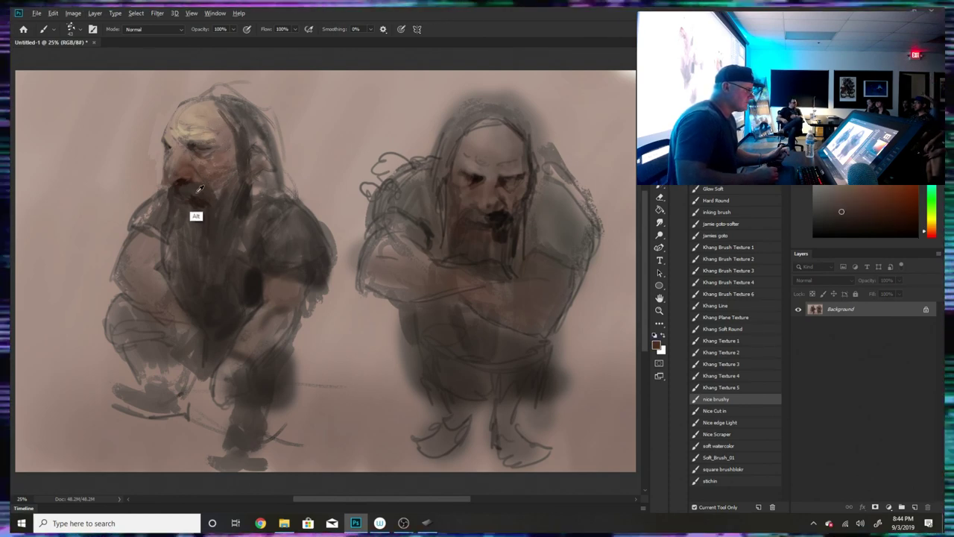
alt+click(202, 151)
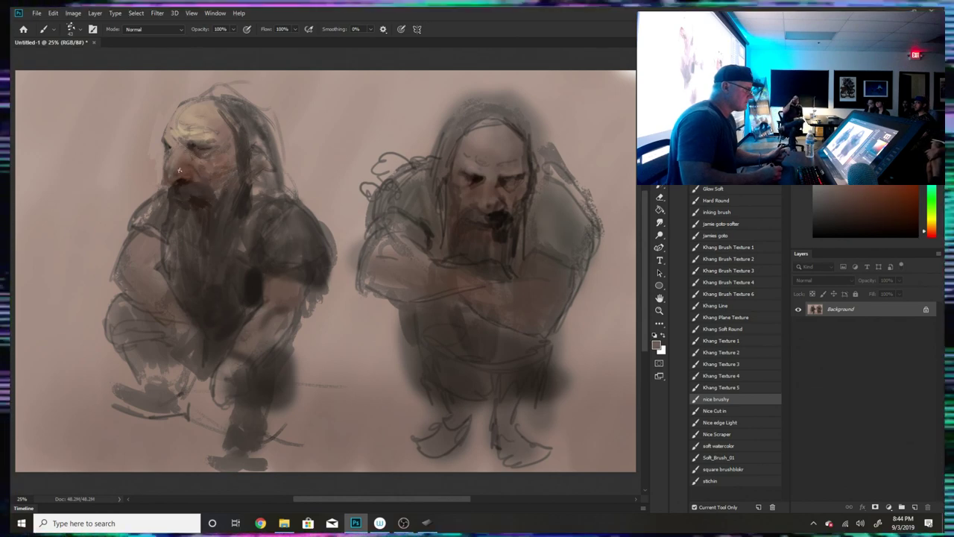
- Try a textured brush tip on the crouching figure's torso beside the beard and undo the stroke
click(69, 30)
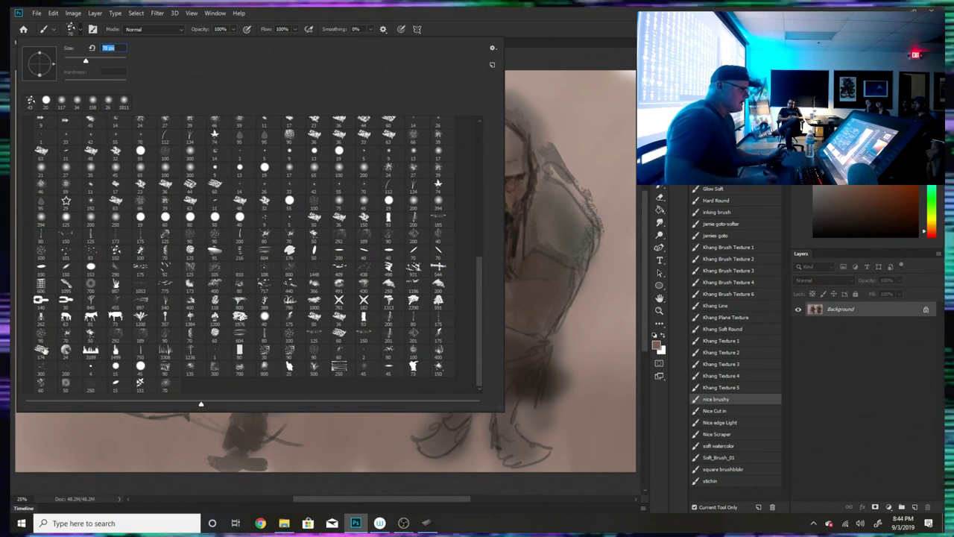
click(41, 351)
click(544, 149)
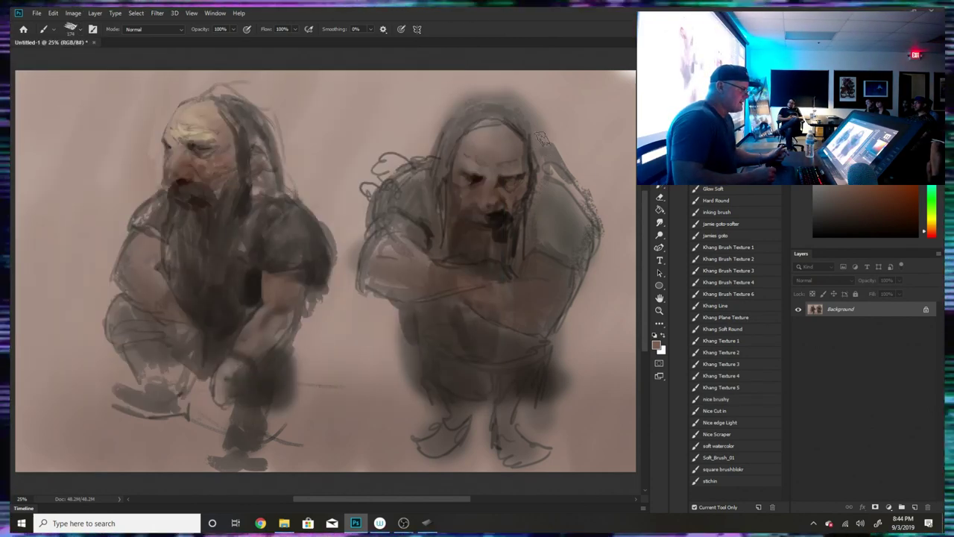
drag(237, 275, 257, 225)
key(ctrl+z)
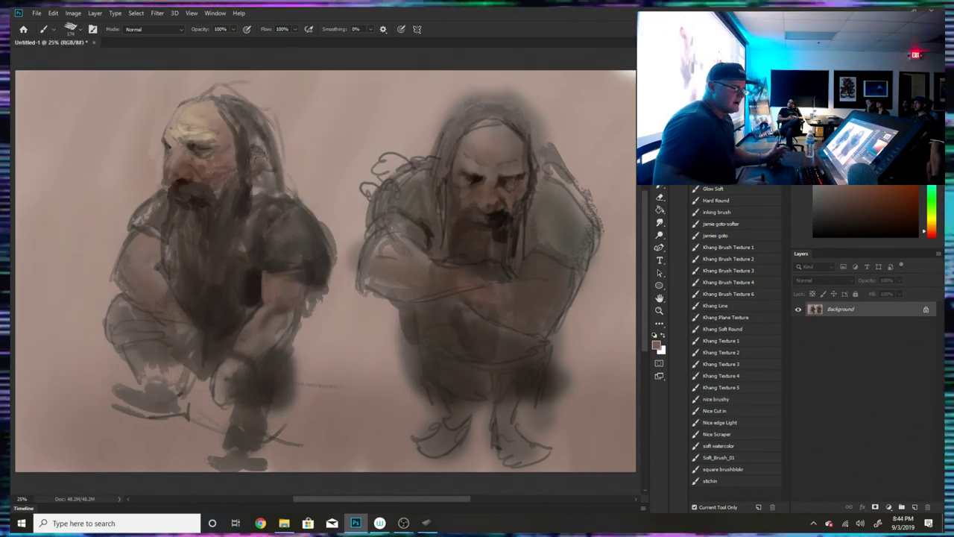
- With the Khang Soft Round brush, sample the crouching figure's arm tone and smooth the skin of the upper arm below the sleeve
click(727, 330)
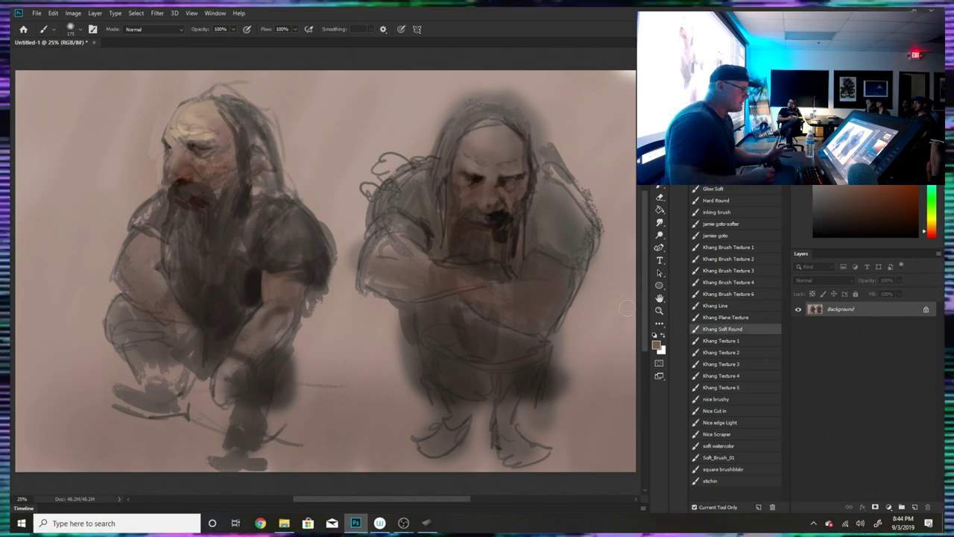
alt+click(288, 273)
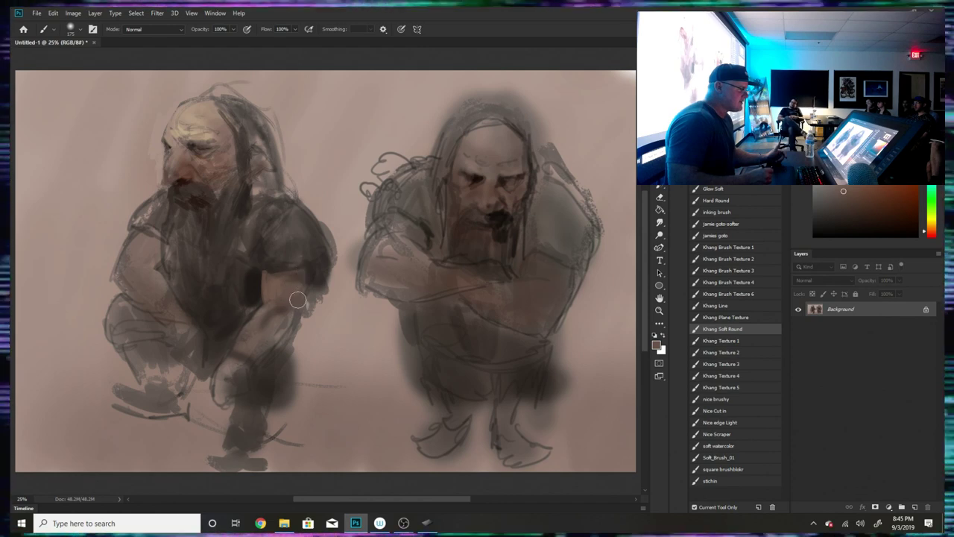
mouse_move(308, 277)
mouse_down()
mouse_move(293, 311)
mouse_move(276, 288)
mouse_up()
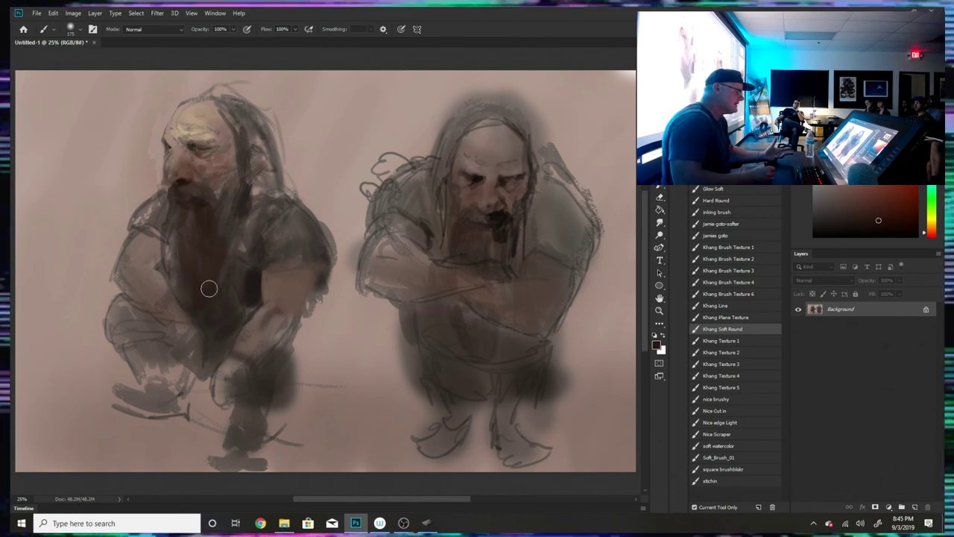
- Block in the crouching figure's beard and mustache as a soft dark brown mass using tones sampled near the mouth
mouse_move(208, 288)
mouse_down()
mouse_move(223, 198)
mouse_move(201, 192)
mouse_up()
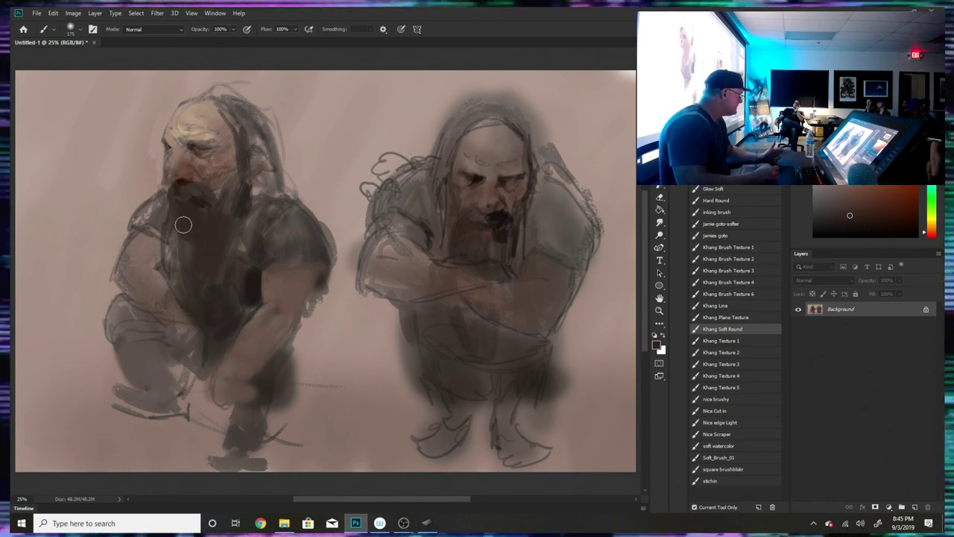
alt+click(198, 192)
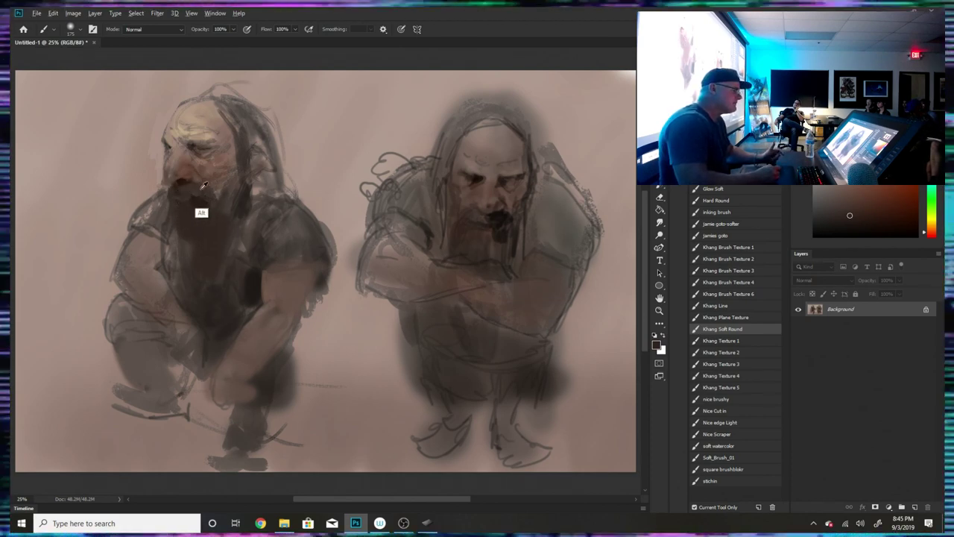
drag(198, 193, 221, 210)
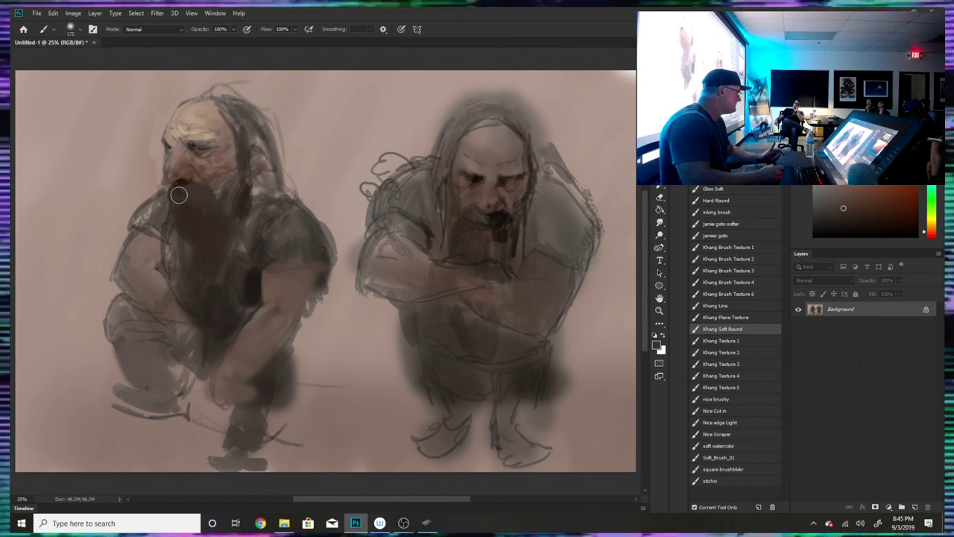
- Soften the crouching figure's forehead edge with a sampled skin tone and draw darker hair strands beside the face with a 28 px brush
alt+click(202, 124)
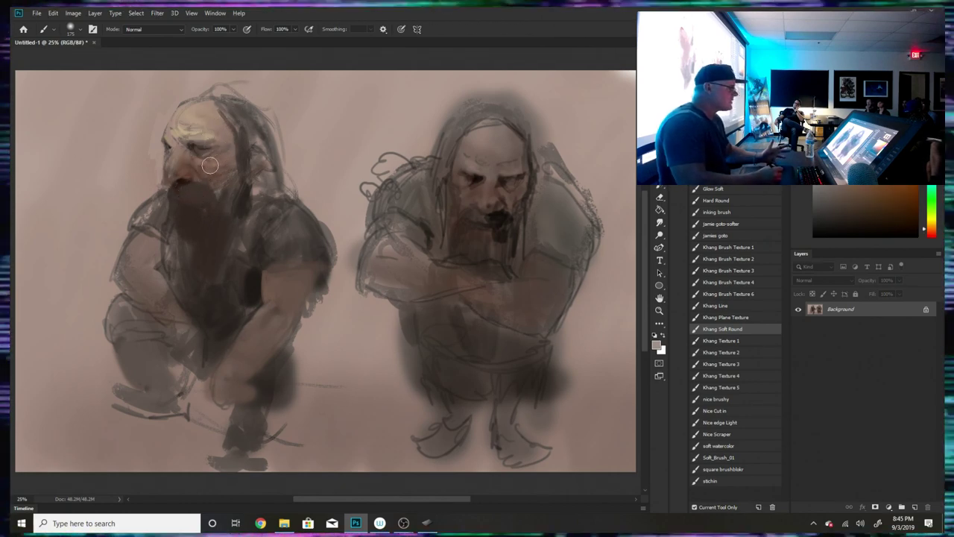
drag(232, 107, 227, 92)
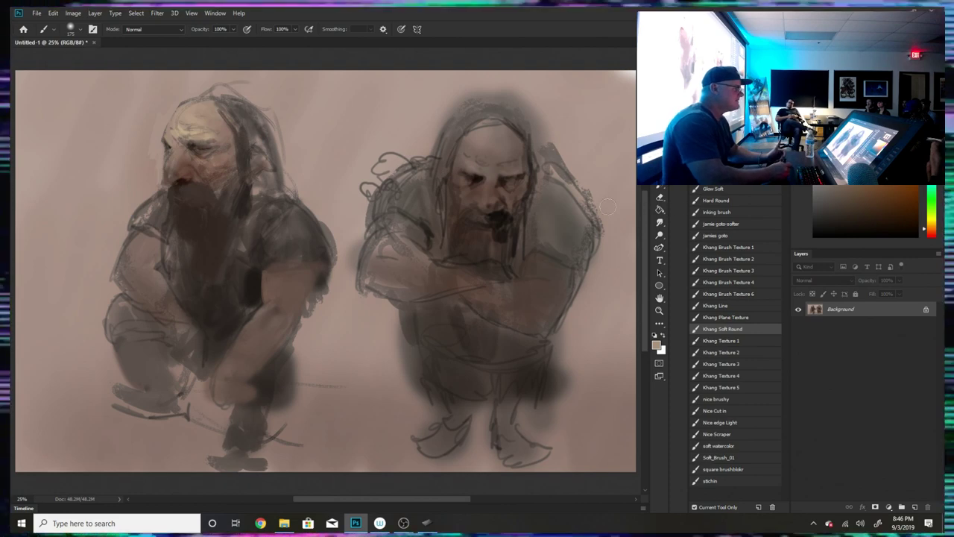
click(70, 28)
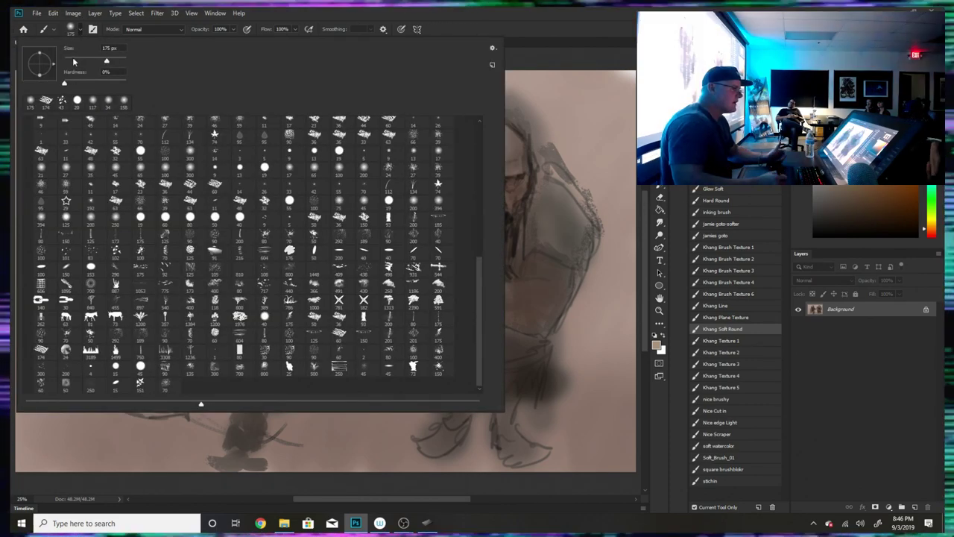
click(76, 47)
text(25)
key(Return)
key(Return)
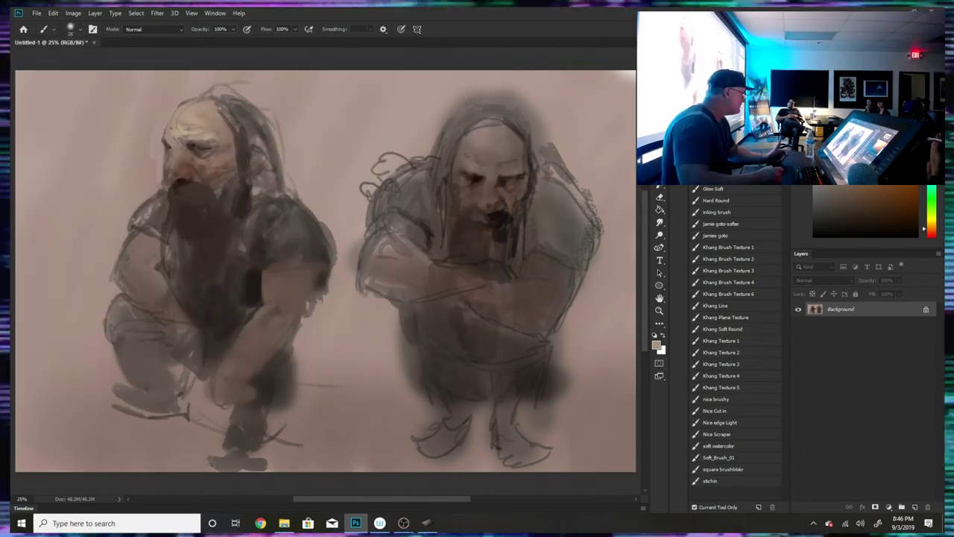
click(837, 213)
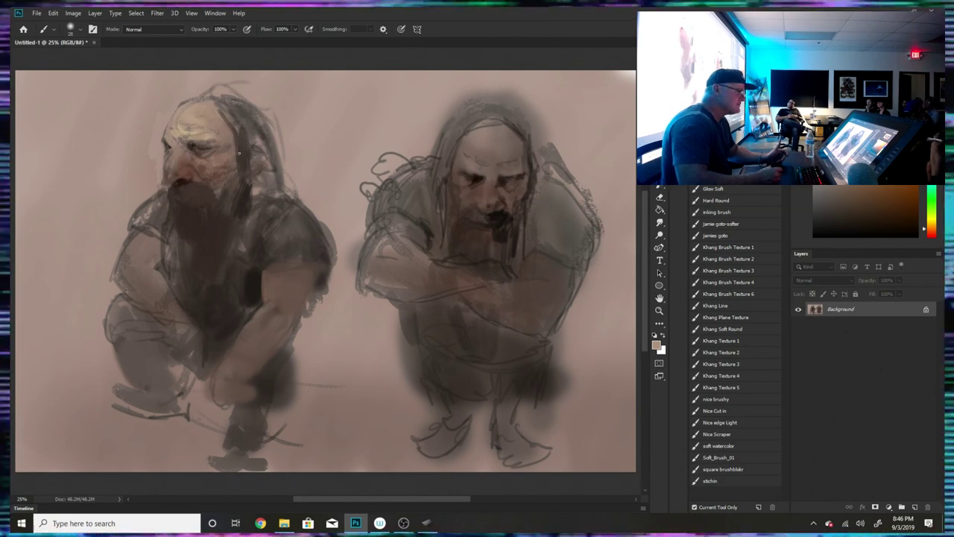
alt+click(252, 141)
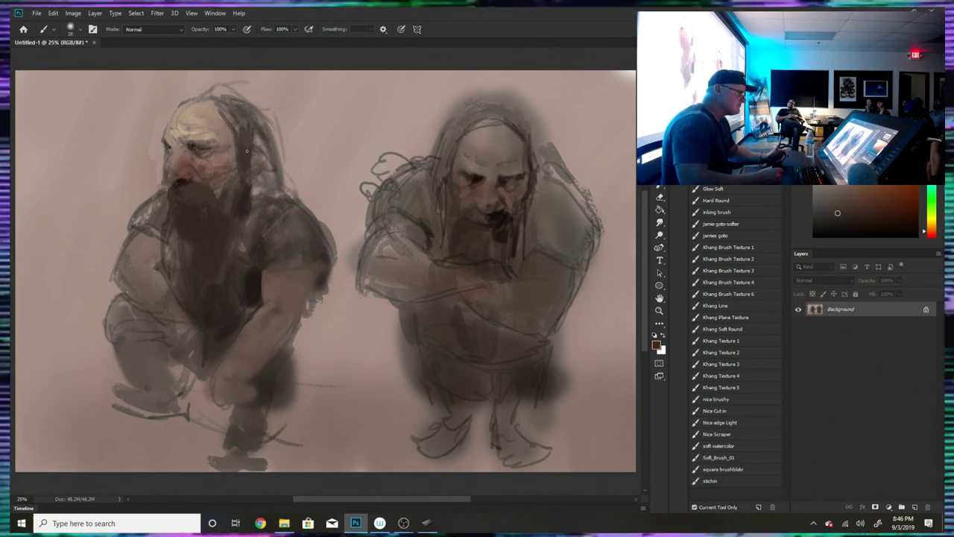
mouse_move(251, 133)
mouse_down()
mouse_move(265, 173)
mouse_move(299, 201)
mouse_up()
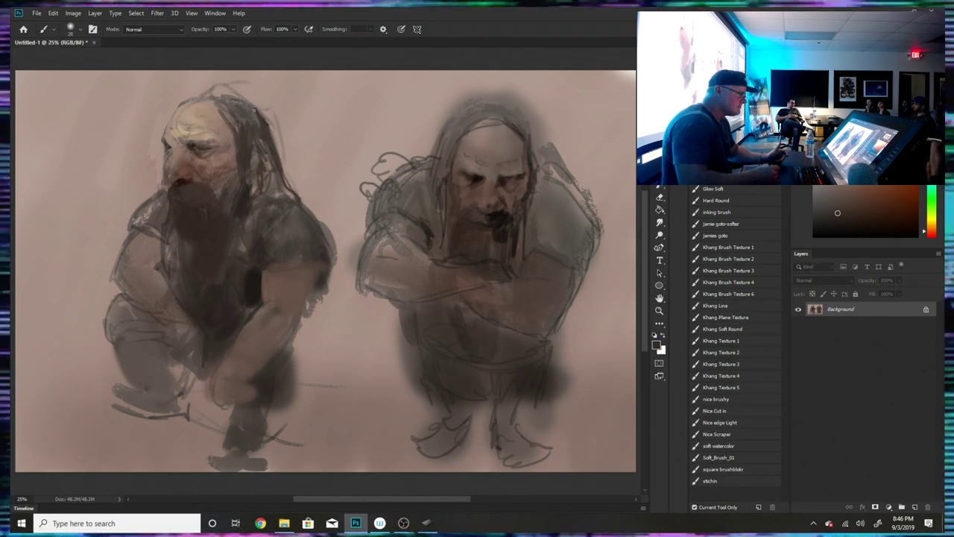
- Sample dark beard tones to define the lower edge of the crouching figure's mustache and draw fine reddish-brown beard strands
alt+click(171, 201)
alt+click(171, 201)
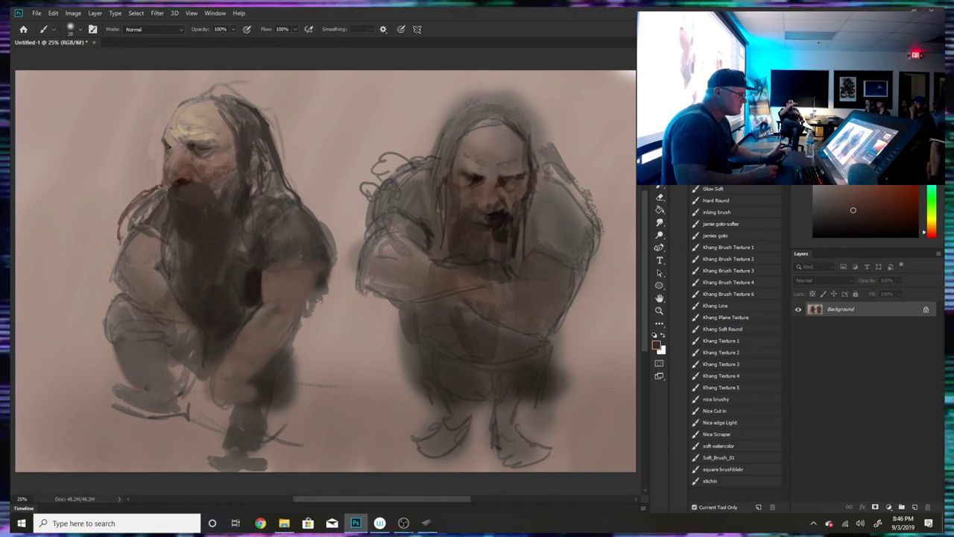
alt+click(169, 196)
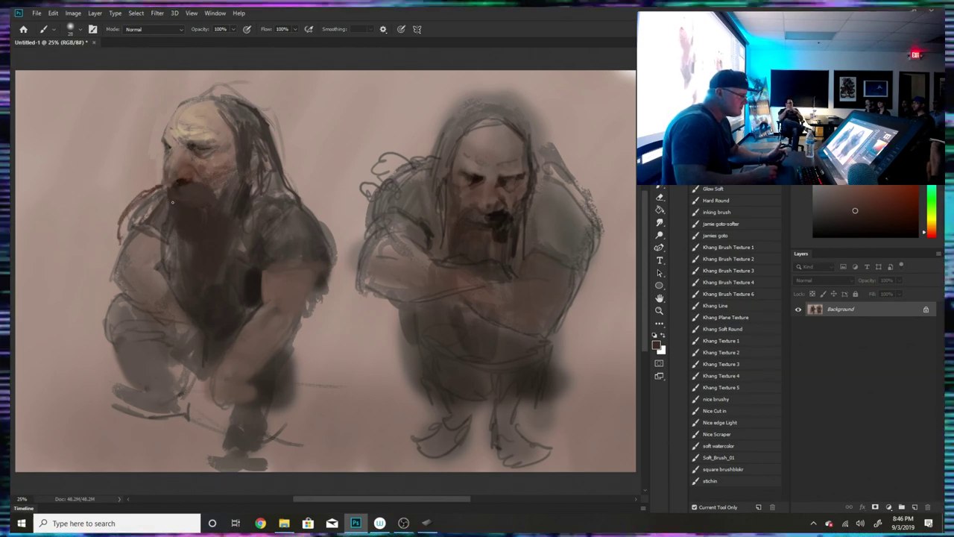
alt+click(181, 204)
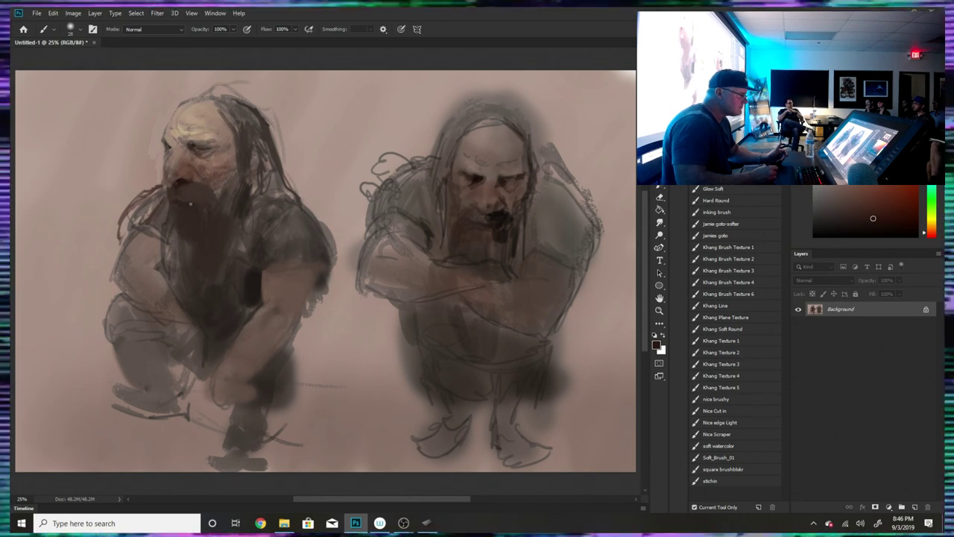
alt+click(184, 207)
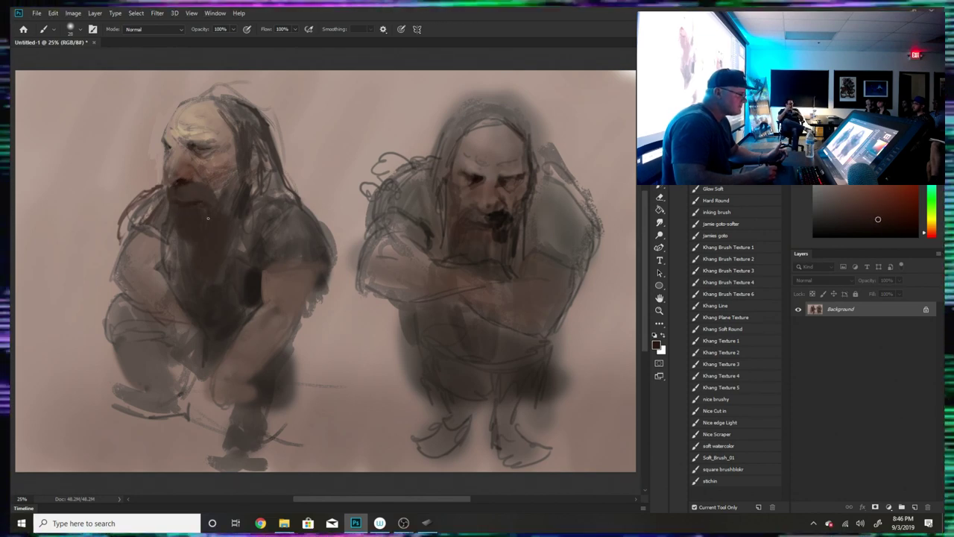
drag(179, 201, 208, 206)
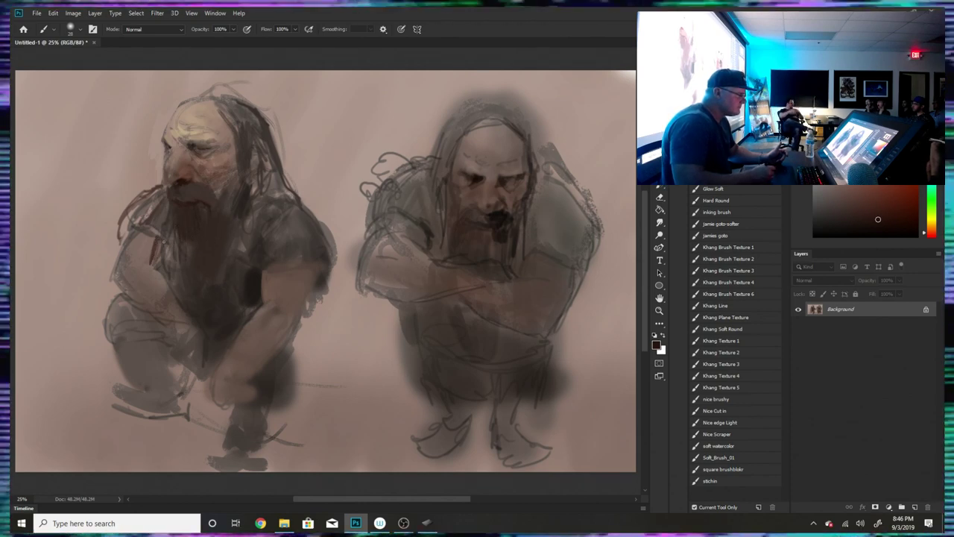
alt+click(172, 246)
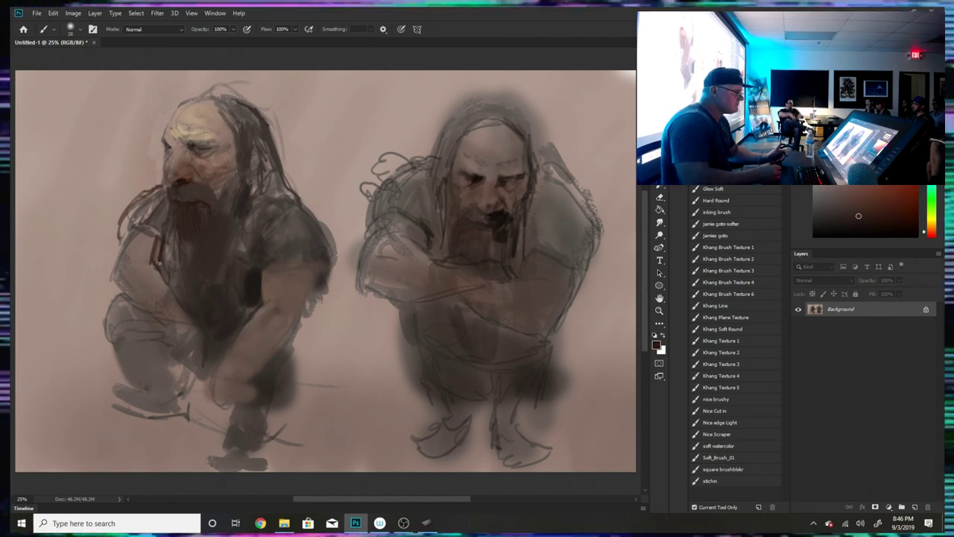
drag(164, 233, 178, 271)
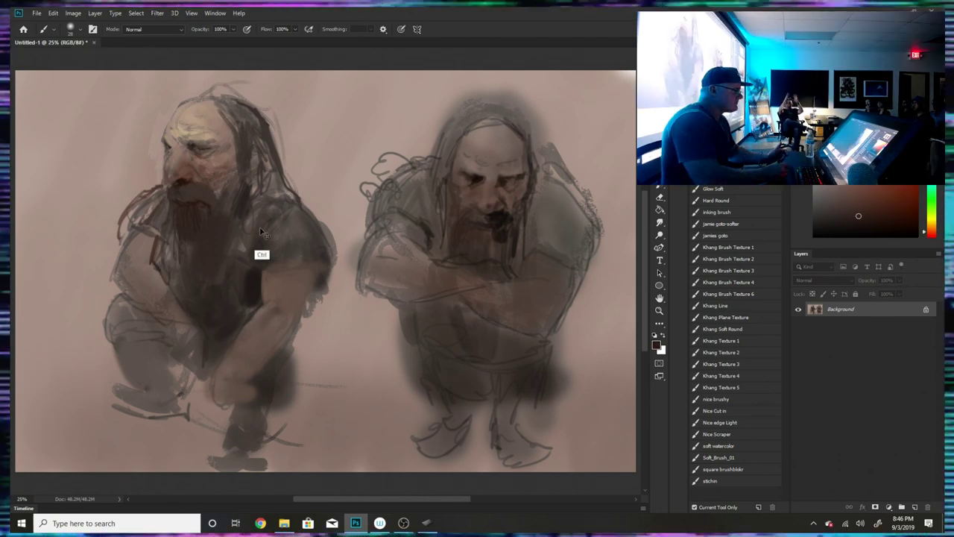
- Enlarge the brush to about 88 px and extend the crouching figure's dark beard outward over the chest and shoulder
click(73, 29)
click(91, 60)
click(558, 107)
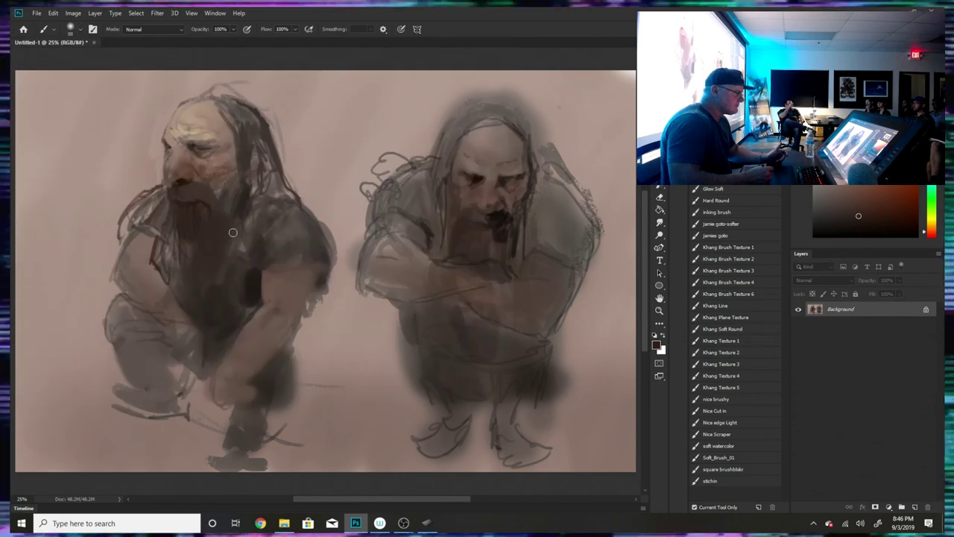
drag(166, 234, 162, 255)
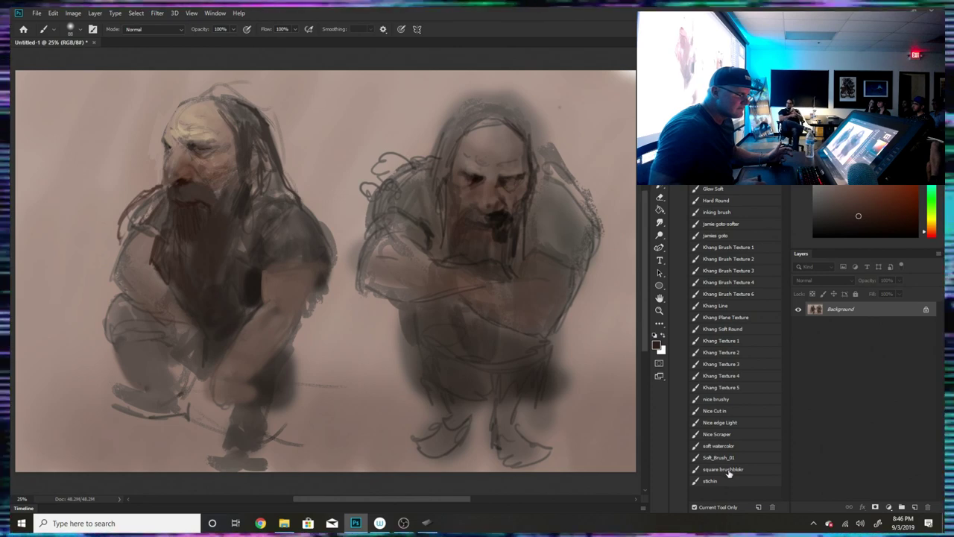
- With the Khang Soft Round brush, darken the crouching figure's thighs, undo the stray knee stroke and paint the far forearm reddish brown
click(721, 329)
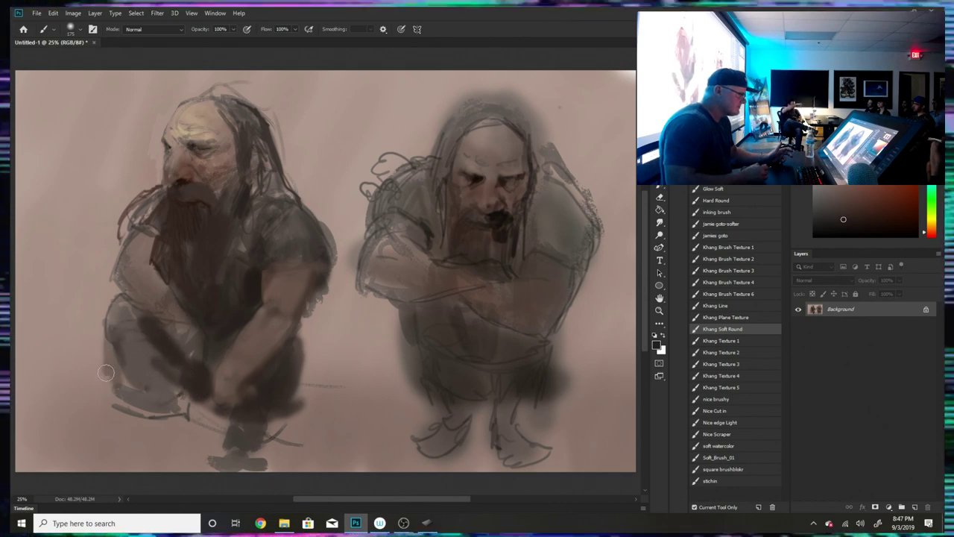
key(ctrl+z)
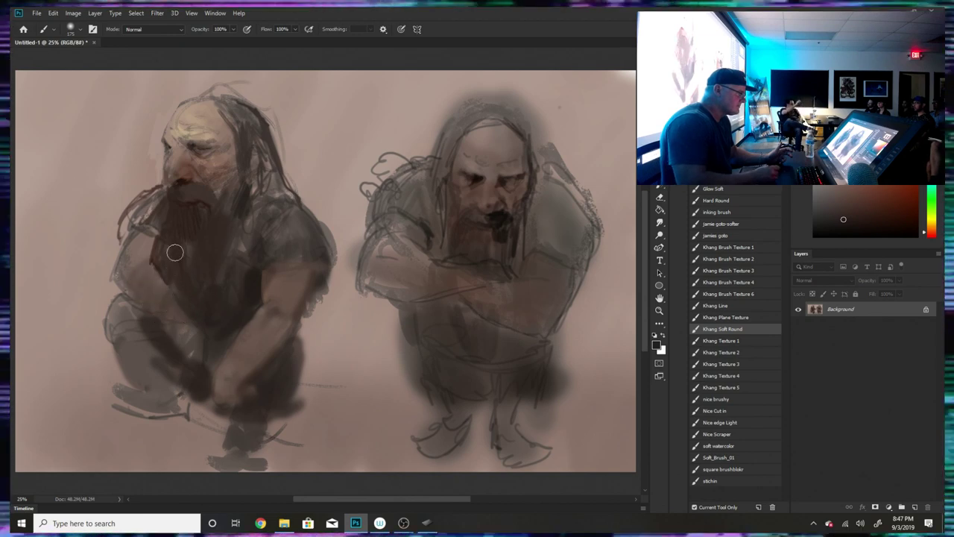
key(ctrl+z)
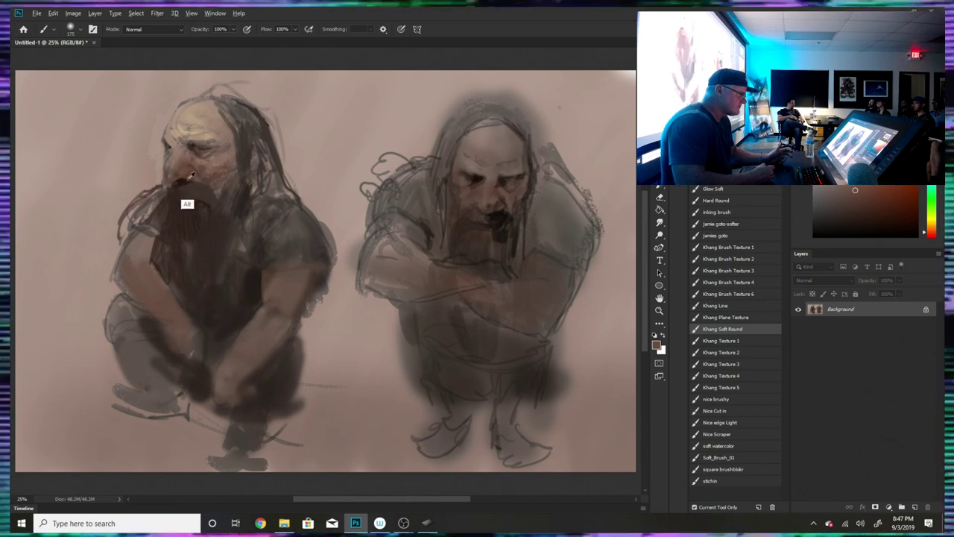
mouse_move(170, 322)
mouse_down()
mouse_move(167, 362)
mouse_move(205, 361)
mouse_move(175, 332)
mouse_move(227, 340)
mouse_move(228, 371)
mouse_up()
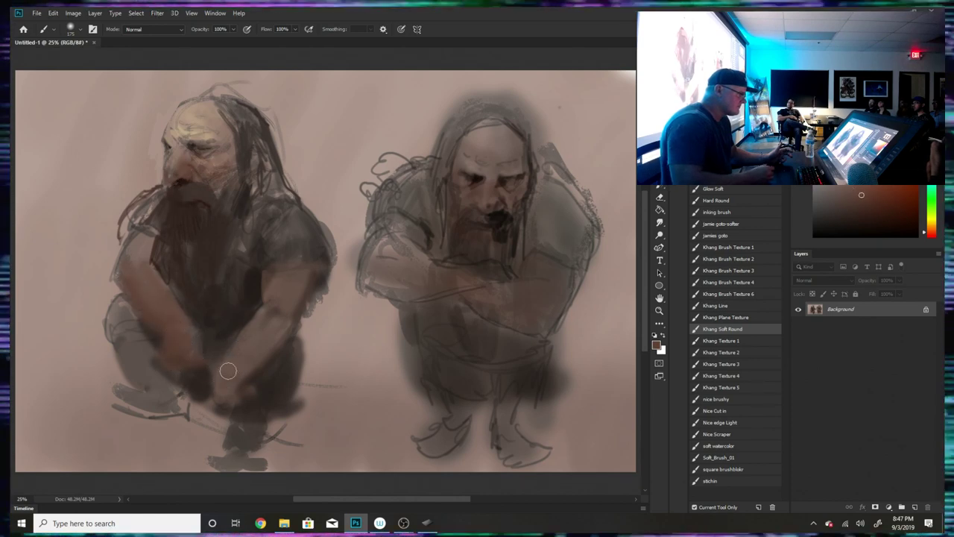
- Sample a dark torso tone to block in a long-handled hammer shape running from the crouching figure's hands and shade the far leg
alt+click(230, 324)
mouse_move(231, 323)
mouse_down()
mouse_move(208, 336)
mouse_move(222, 331)
mouse_move(207, 340)
mouse_move(214, 365)
mouse_up()
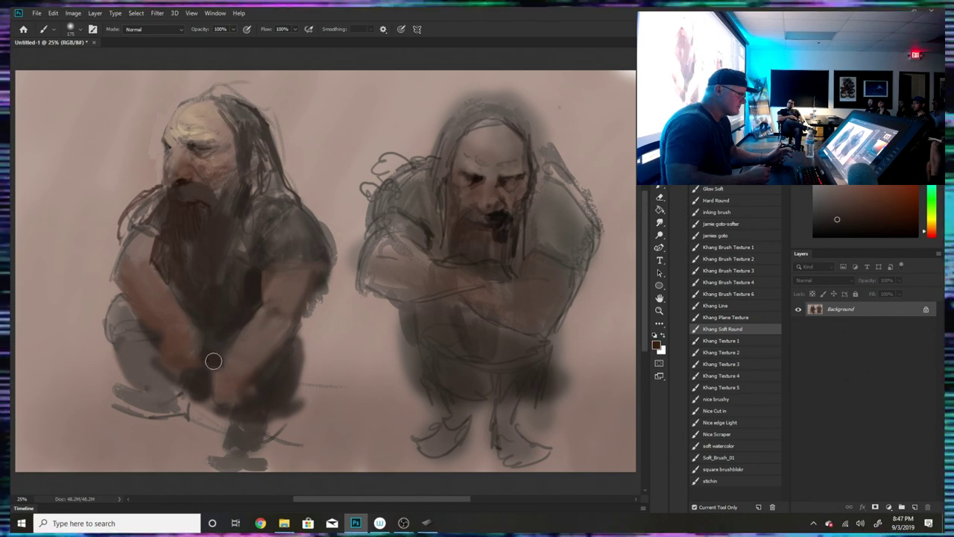
mouse_move(267, 416)
mouse_down()
mouse_move(337, 456)
mouse_move(328, 450)
mouse_move(365, 421)
mouse_up()
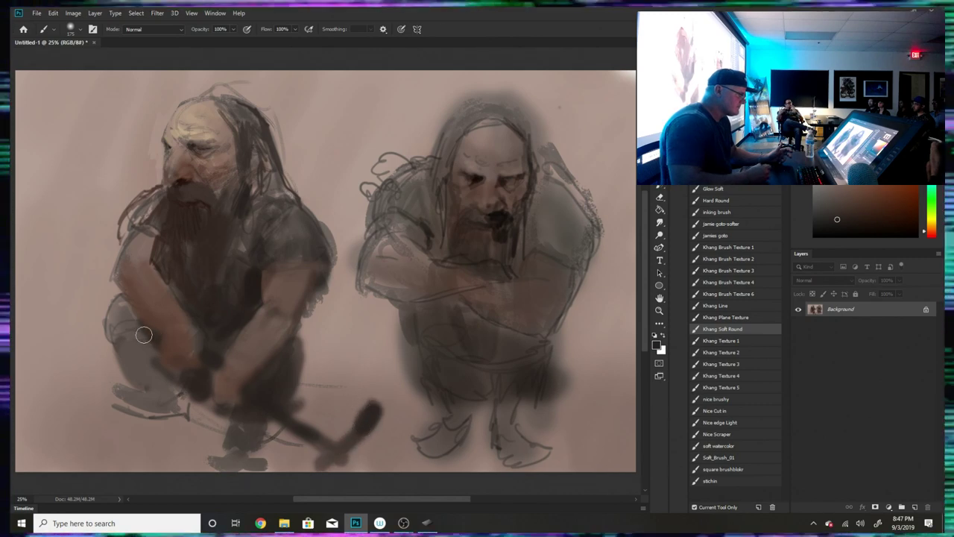
mouse_move(127, 367)
mouse_down()
mouse_move(151, 373)
mouse_move(147, 362)
mouse_move(161, 382)
mouse_up()
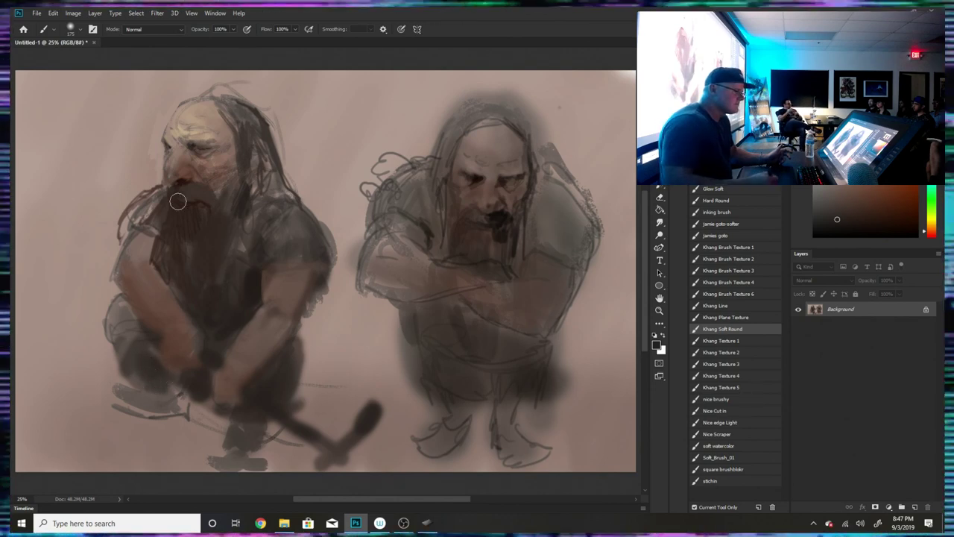
- Reduce the brush to 15 px and refine the crouching figure's eye and nose area with sampled forehead, nose and mustache tones
click(71, 31)
click(69, 60)
click(522, 77)
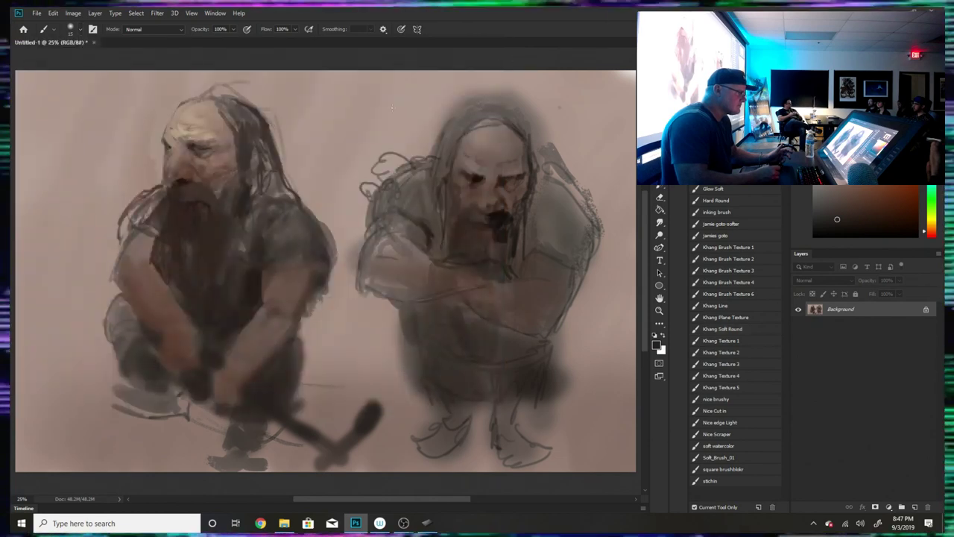
alt+click(199, 116)
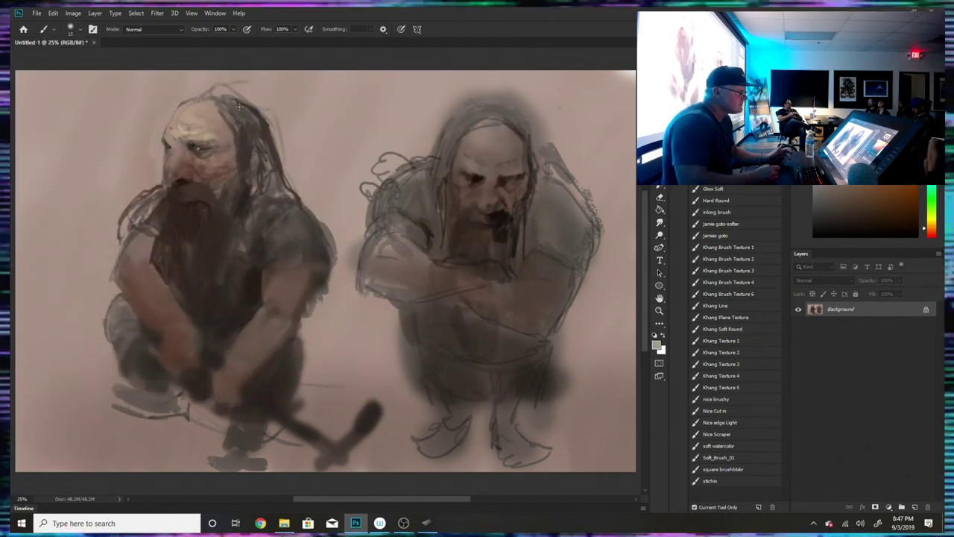
alt+click(187, 174)
alt+click(187, 174)
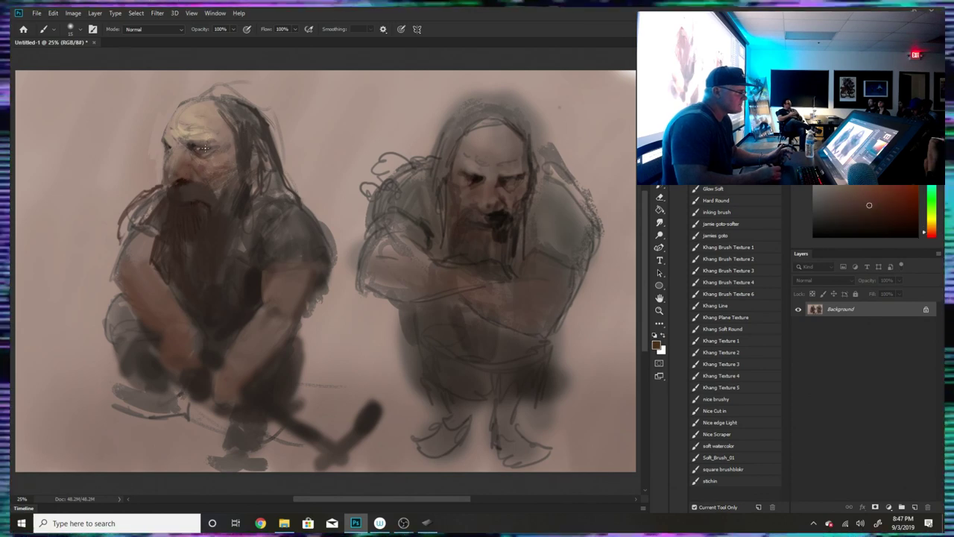
alt+click(184, 184)
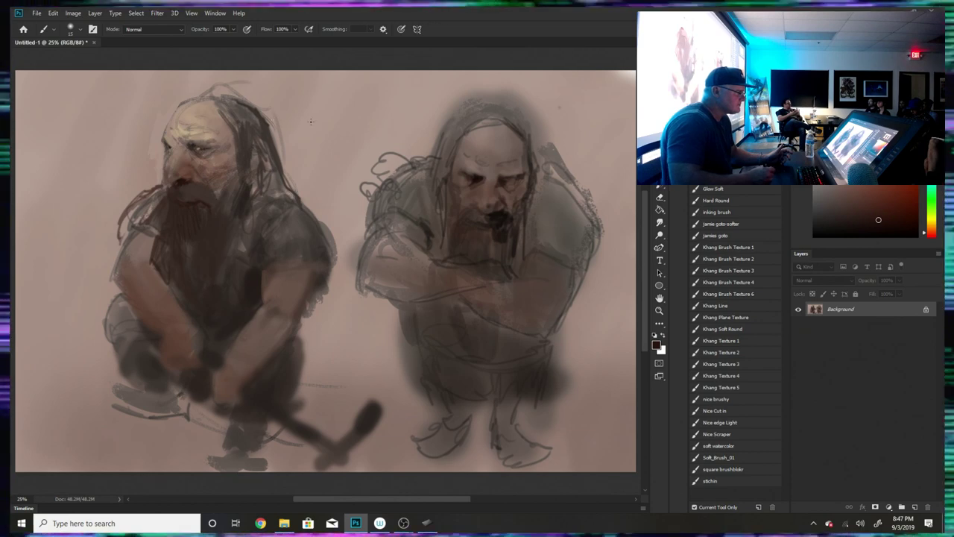
- Enlarge the brush to about 105 px and paint background tone over the crouching figure's outer knee and shin to slim the leg
alt+click(246, 266)
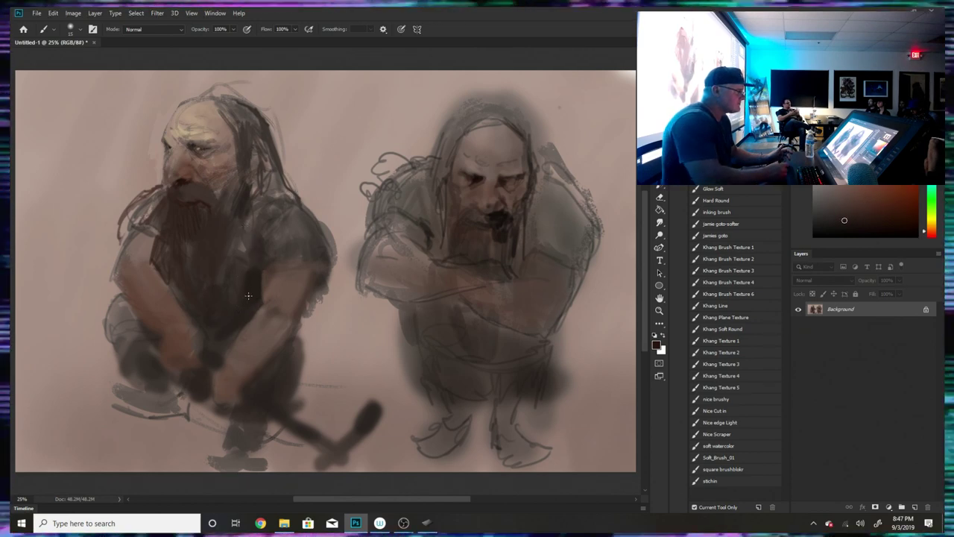
click(70, 28)
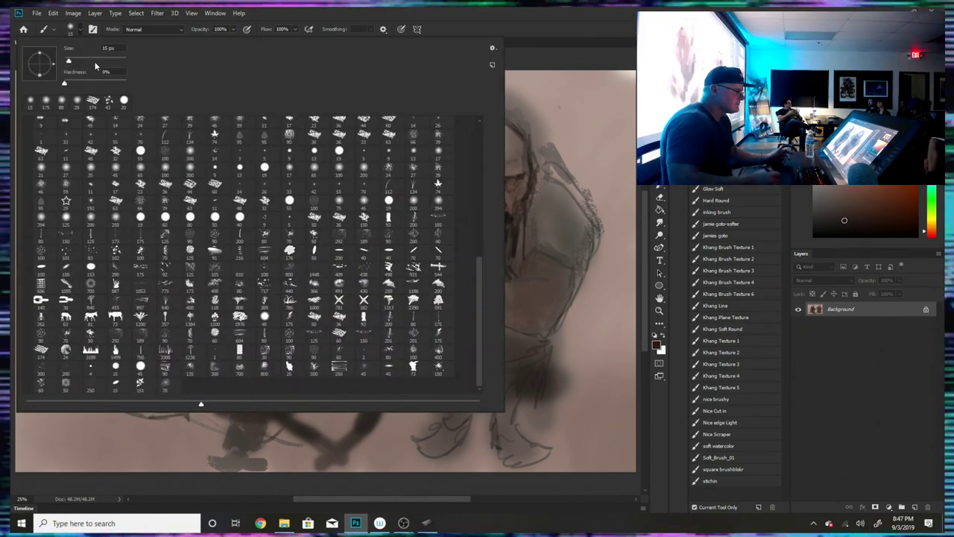
click(95, 61)
click(517, 57)
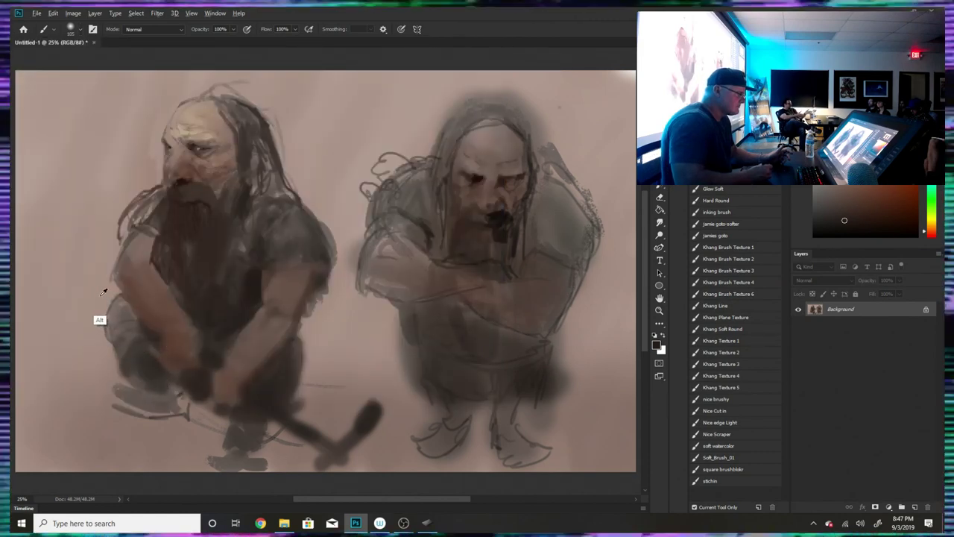
alt+click(105, 291)
mouse_move(112, 285)
mouse_down()
mouse_move(124, 335)
mouse_move(122, 307)
mouse_move(131, 323)
mouse_move(127, 348)
mouse_move(114, 377)
mouse_up()
mouse_move(116, 382)
mouse_down()
mouse_move(123, 359)
mouse_move(127, 375)
mouse_move(165, 398)
mouse_move(146, 436)
mouse_move(158, 423)
mouse_move(158, 439)
mouse_move(166, 378)
mouse_move(182, 431)
mouse_move(173, 436)
mouse_move(184, 444)
mouse_move(179, 459)
mouse_move(160, 455)
mouse_move(188, 449)
mouse_up()
- Undo the last stroke and block in the crouching figure's far lower leg and foot with a sampled grey trouser tone
alt+click(155, 418)
key(ctrl+z)
alt+click(162, 388)
mouse_move(179, 417)
mouse_down()
mouse_move(192, 423)
mouse_move(190, 401)
mouse_move(173, 431)
mouse_move(198, 458)
mouse_move(128, 452)
mouse_move(143, 463)
mouse_move(134, 458)
mouse_up()
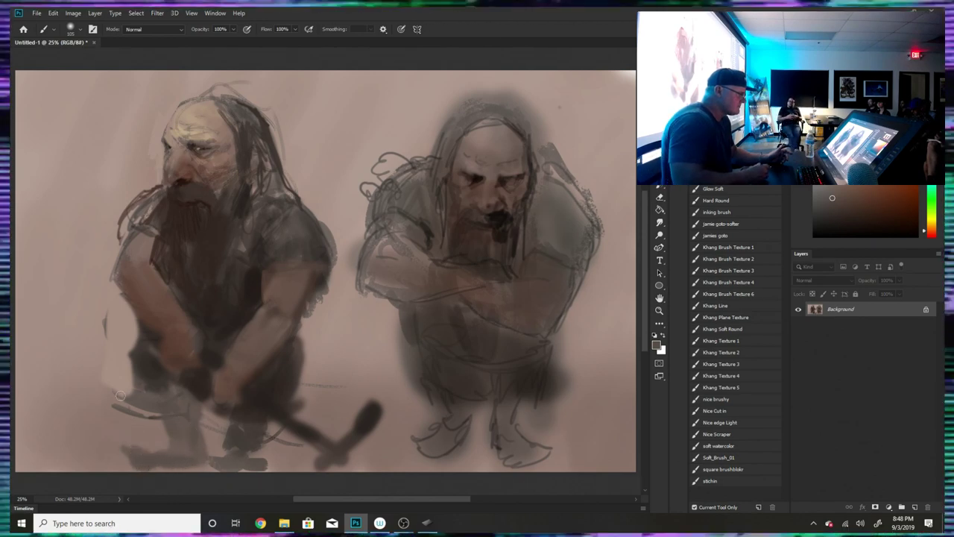
- Sample the background beside the far leg and paint out the leftover knee and old foot lines
alt+click(99, 416)
drag(110, 365, 121, 418)
mouse_move(117, 368)
mouse_down()
mouse_move(105, 389)
mouse_move(93, 336)
mouse_move(97, 300)
mouse_up()
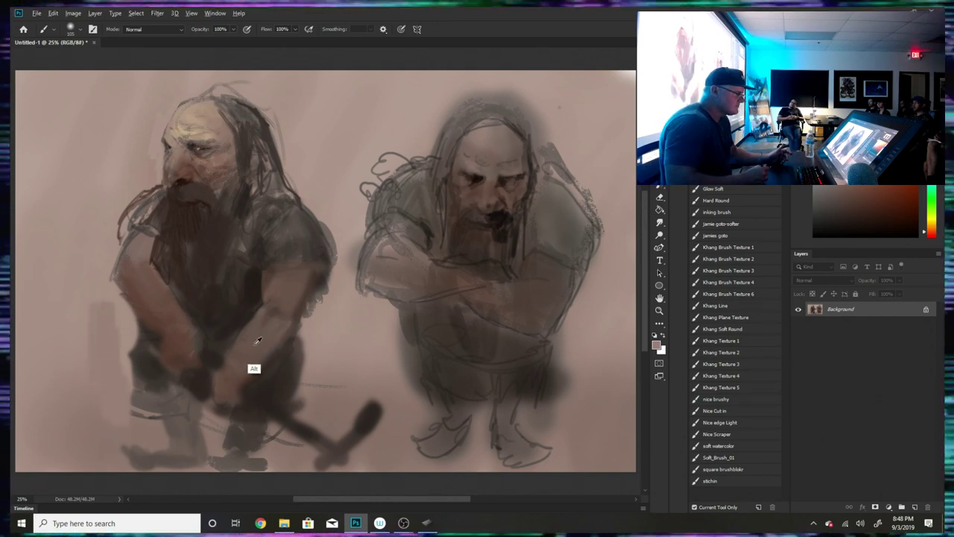
- Shape the crouching figure's near hand with sampled skin tone and add reddish-brown shadows along the near forearm and below the sleeve
alt+click(254, 369)
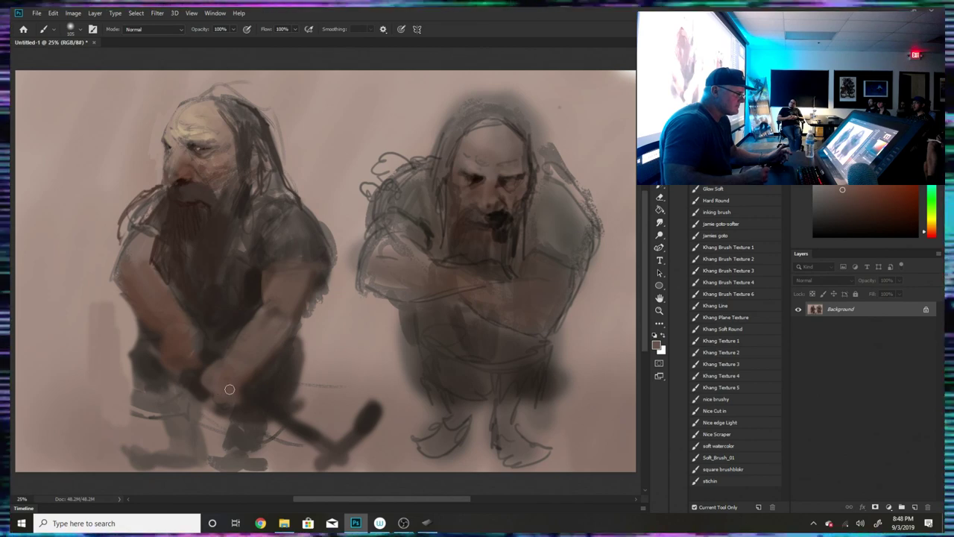
alt+click(263, 402)
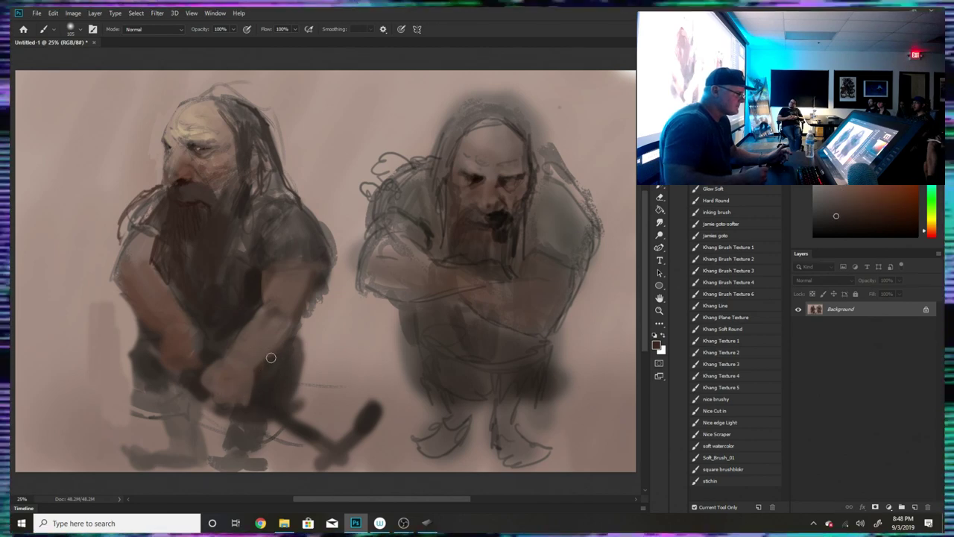
alt+click(197, 350)
mouse_move(266, 322)
mouse_down()
mouse_move(296, 309)
mouse_move(288, 333)
mouse_move(298, 329)
mouse_move(313, 275)
mouse_move(218, 201)
mouse_move(266, 277)
mouse_move(313, 278)
mouse_move(309, 292)
mouse_move(292, 270)
mouse_move(252, 277)
mouse_up()
alt+click(191, 333)
alt+click(195, 179)
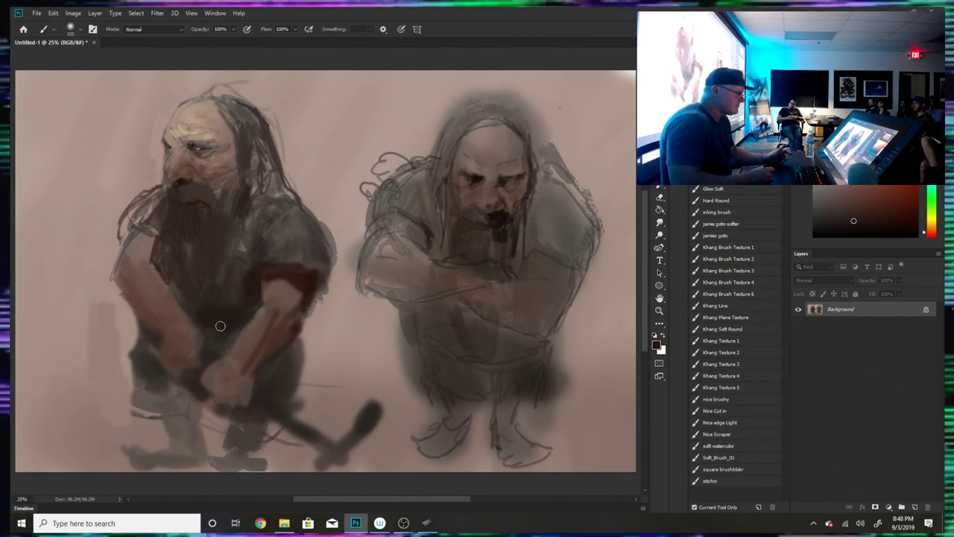
- Paint soft shirt folds beside the crouching figure's beard and fill its far shoulder over the loose sketch lines with sampled grey-brown tones
alt+click(237, 261)
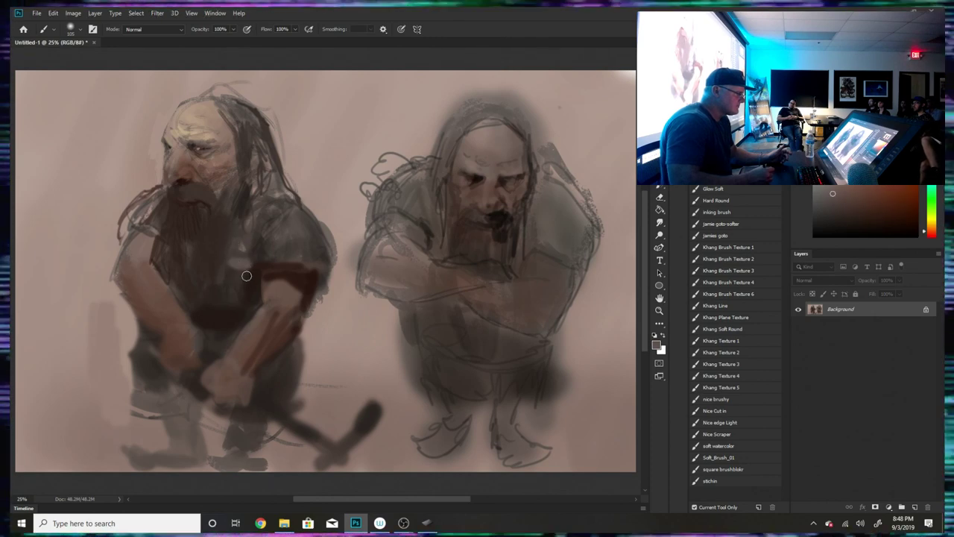
drag(246, 275, 229, 293)
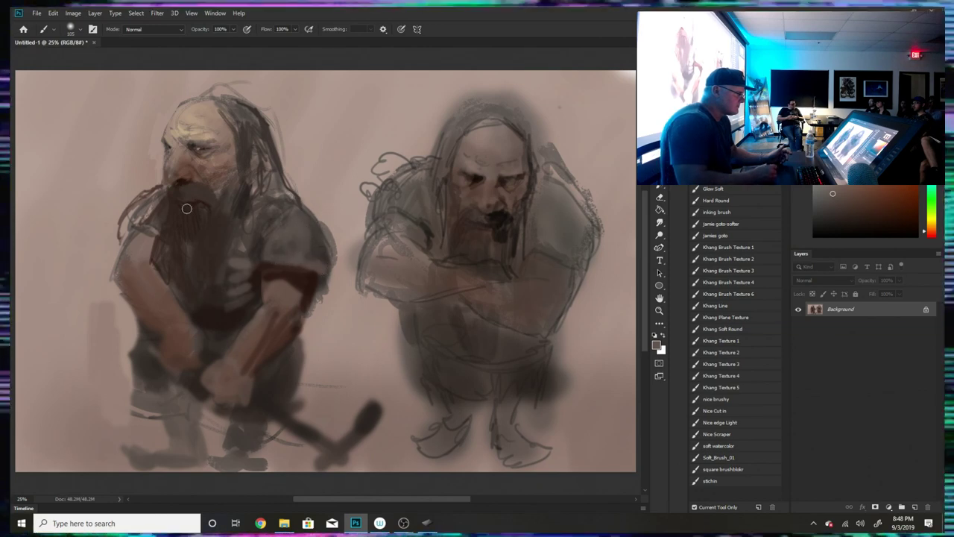
mouse_move(186, 208)
mouse_down()
mouse_move(142, 202)
mouse_move(123, 237)
mouse_move(146, 228)
mouse_move(129, 227)
mouse_move(165, 239)
mouse_move(134, 225)
mouse_move(148, 221)
mouse_move(125, 233)
mouse_move(160, 199)
mouse_up()
alt+click(164, 240)
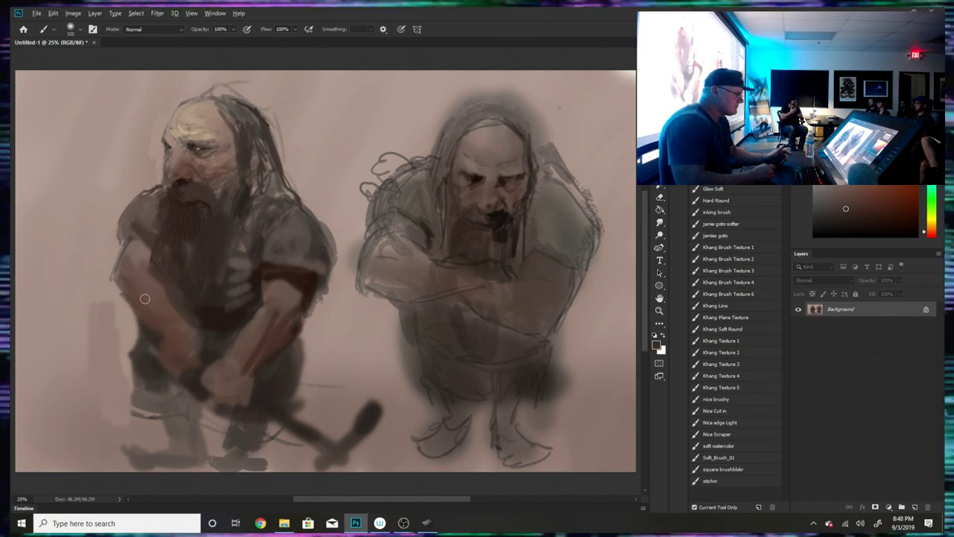
- Cover the sketch outline of the crouching figure's far arm with sampled skin tone and darken the area between the hands
alt+click(145, 298)
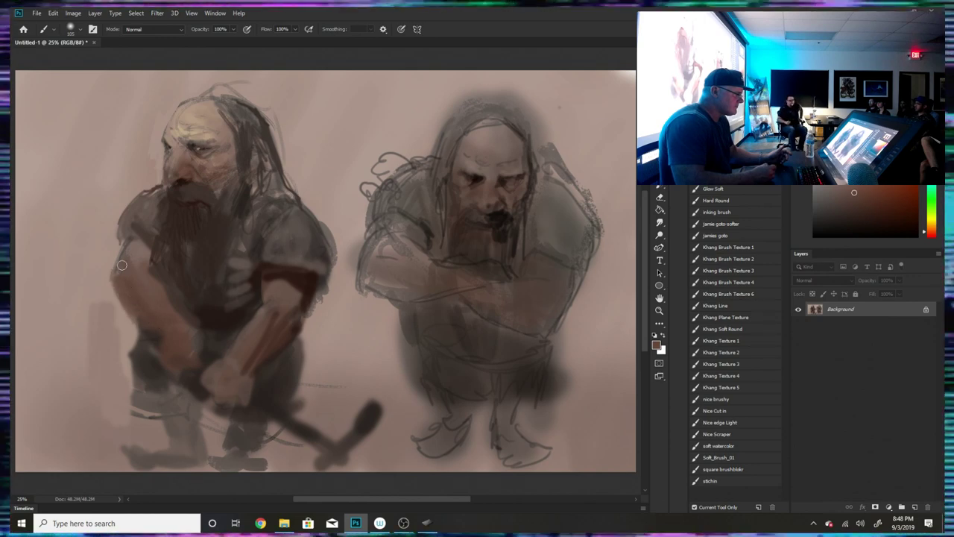
alt+click(198, 358)
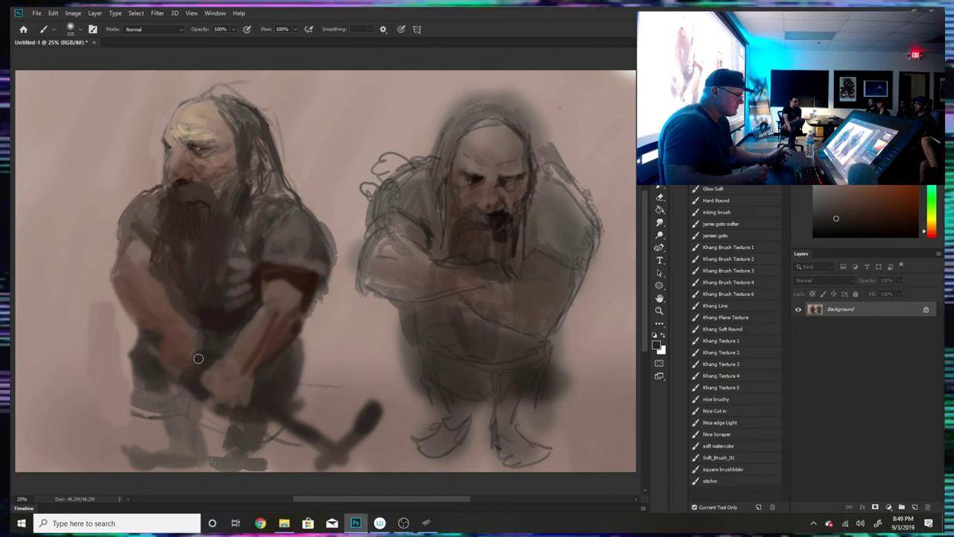
alt+click(200, 384)
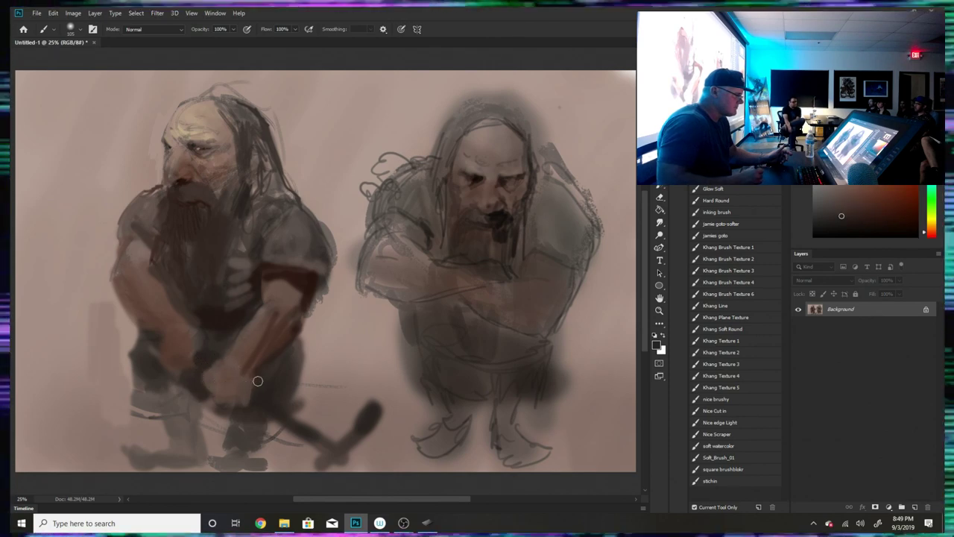
- Thicken the hammer head's lower end, block in the crouching figure's near lower leg and foot, and sample the background tone for cleanup
alt+click(329, 446)
drag(323, 458, 317, 450)
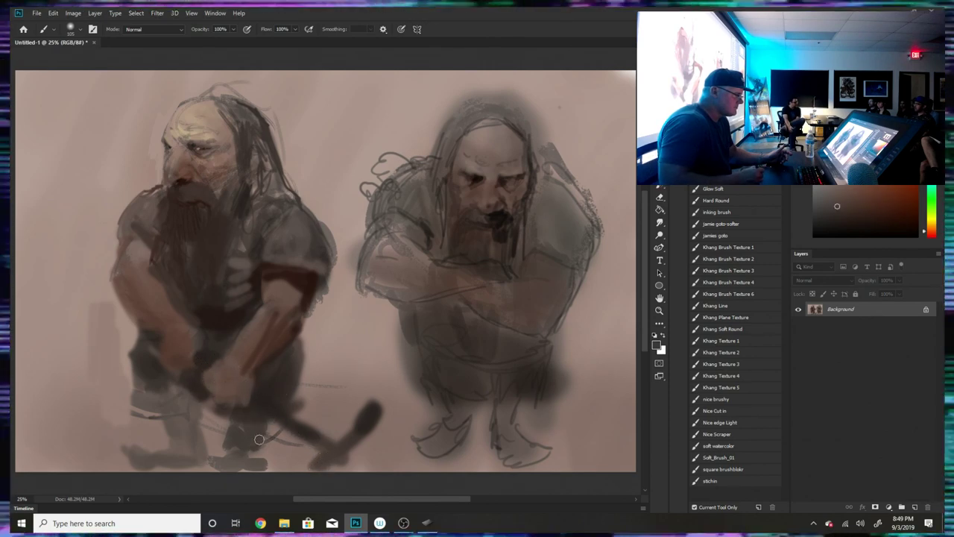
mouse_move(260, 440)
mouse_down()
mouse_move(273, 426)
mouse_move(270, 462)
mouse_move(283, 466)
mouse_up()
alt+click(364, 167)
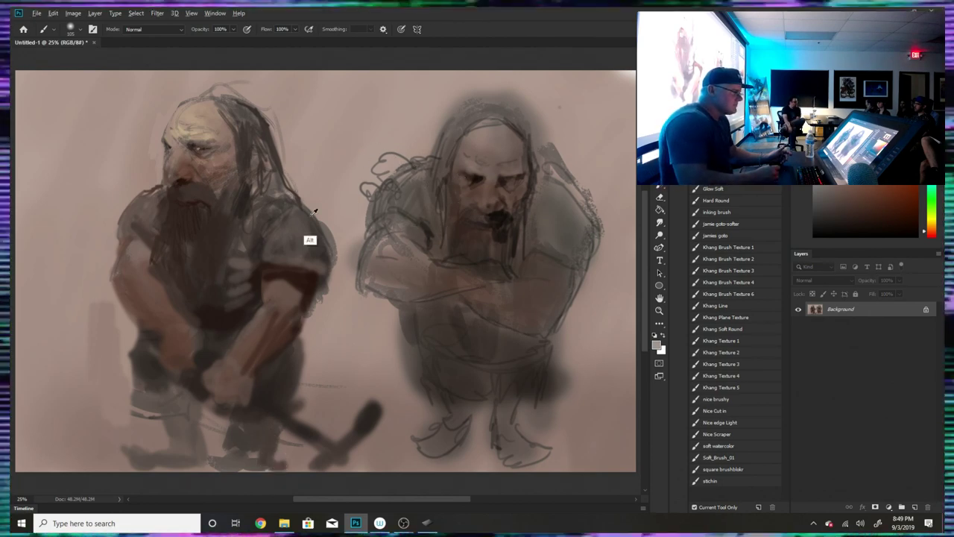
- Warm the arms-folded figure's face and lighten its forehead with sampled tones, and block in the dark sleeve beside the beard
alt+click(180, 202)
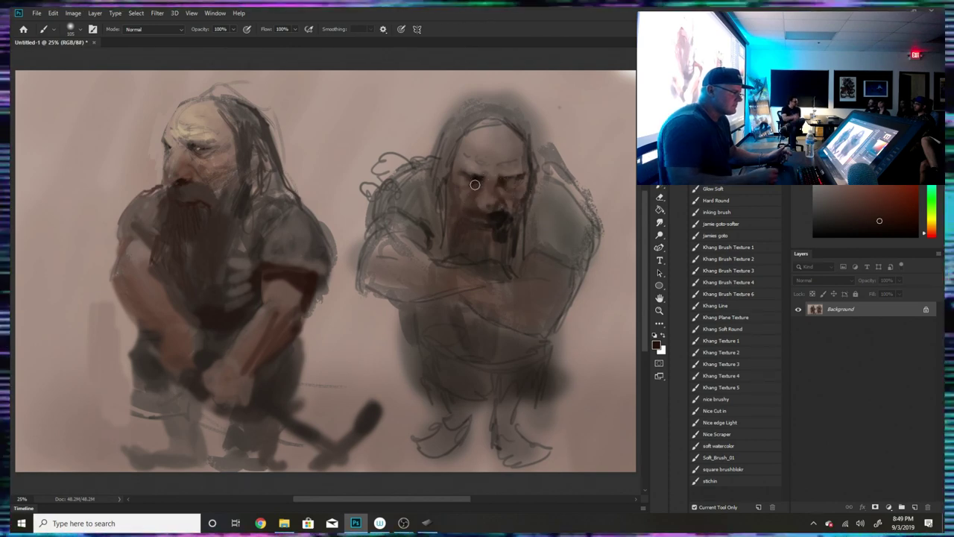
alt+click(328, 130)
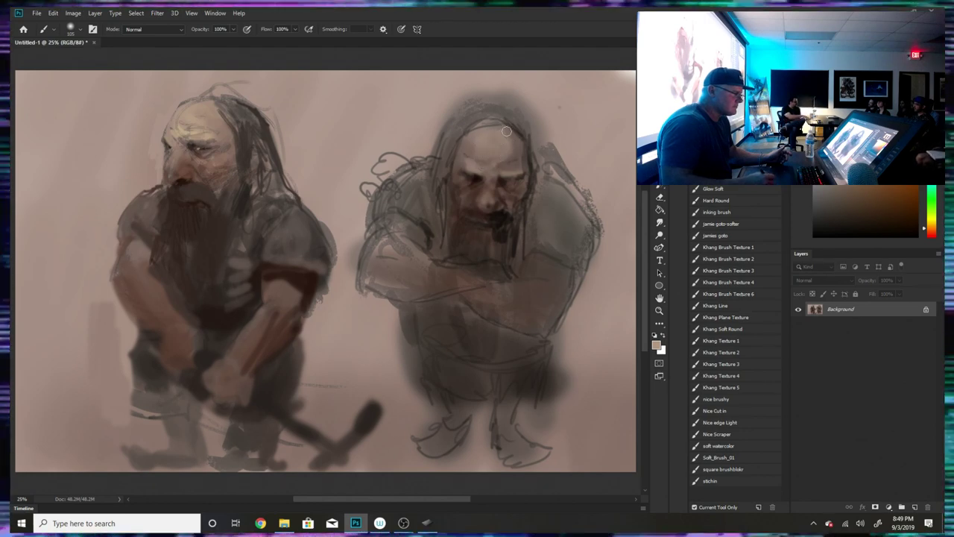
alt+click(498, 224)
mouse_move(436, 222)
mouse_down()
mouse_move(438, 253)
mouse_move(421, 216)
mouse_move(403, 207)
mouse_move(429, 239)
mouse_move(406, 216)
mouse_move(405, 199)
mouse_move(389, 215)
mouse_move(377, 202)
mouse_move(383, 194)
mouse_move(402, 218)
mouse_move(418, 202)
mouse_move(428, 248)
mouse_up()
- Enlarge the brush to 275 px and glaze sampled reddish skin tone over the arms-folded figure's crossed forearms
alt+click(270, 359)
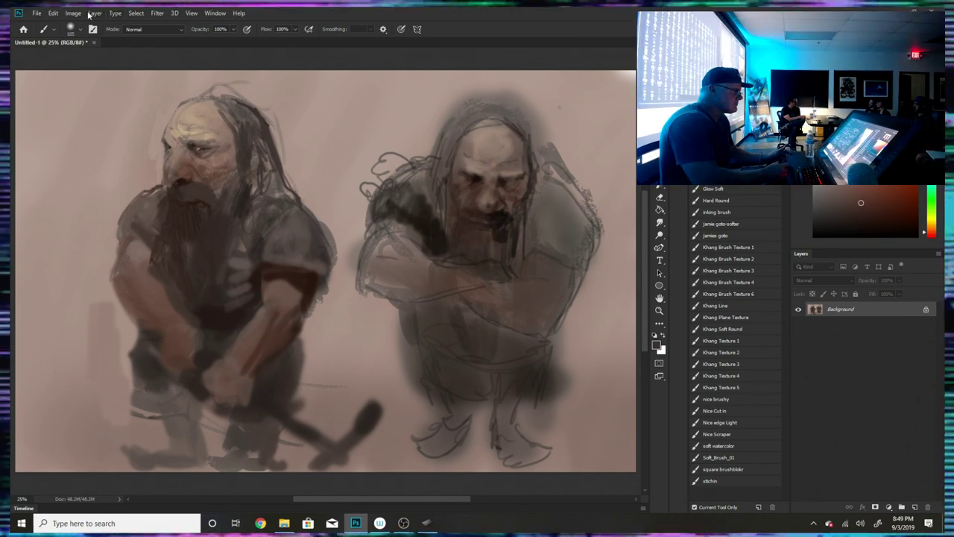
click(78, 29)
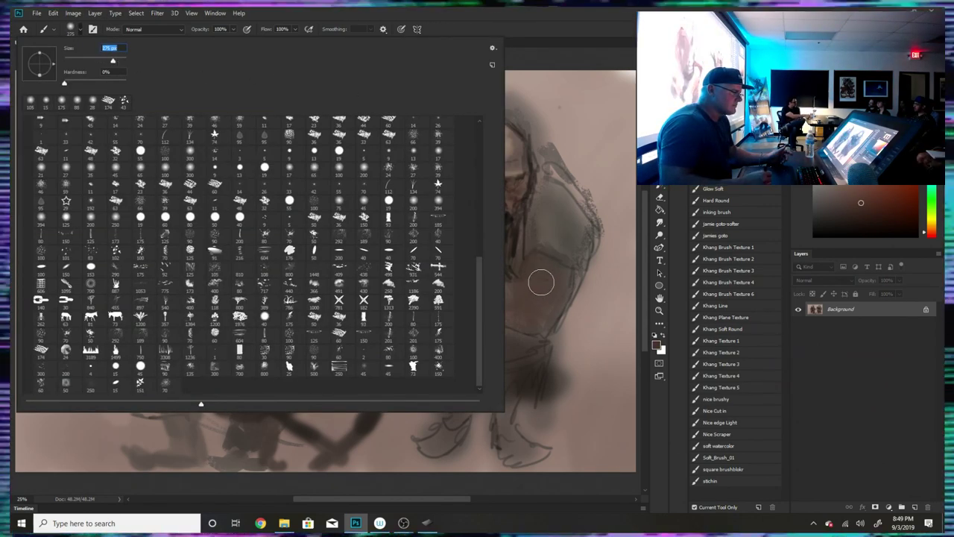
click(544, 297)
mouse_move(471, 301)
mouse_down()
mouse_move(471, 256)
mouse_move(412, 276)
mouse_move(384, 269)
mouse_move(460, 279)
mouse_move(433, 285)
mouse_move(374, 261)
mouse_move(393, 234)
mouse_up()
- Block in the arms-folded figure's lap, legs, feet and far sleeve shadow with a dark tone sampled from the near sleeve
alt+click(433, 229)
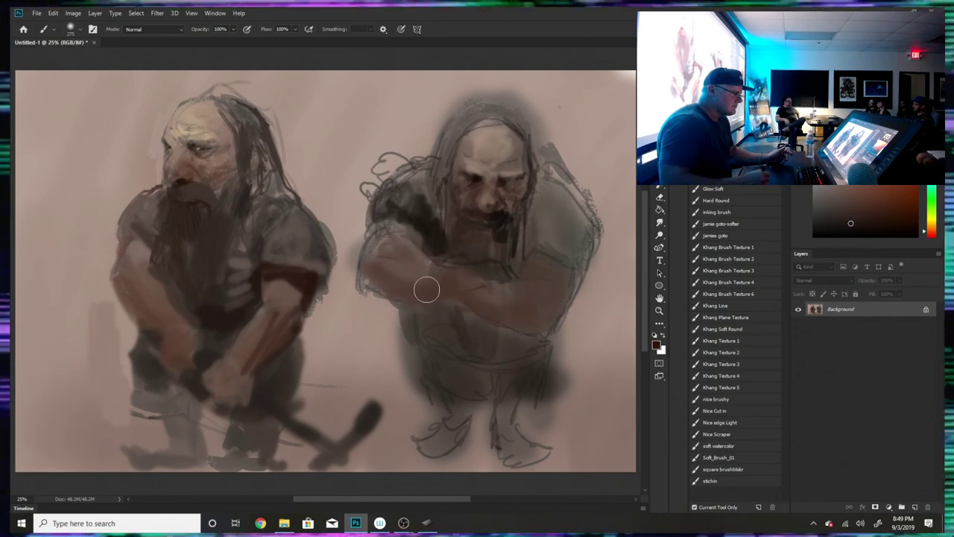
mouse_move(426, 320)
mouse_down()
mouse_move(425, 350)
mouse_move(410, 345)
mouse_move(410, 320)
mouse_move(399, 341)
mouse_move(464, 358)
mouse_move(502, 342)
mouse_move(539, 367)
mouse_move(536, 356)
mouse_move(487, 349)
mouse_move(458, 328)
mouse_move(522, 347)
mouse_up()
mouse_move(451, 377)
mouse_down()
mouse_move(452, 440)
mouse_move(419, 456)
mouse_move(453, 443)
mouse_up()
mouse_move(512, 443)
mouse_down()
mouse_move(518, 452)
mouse_move(541, 409)
mouse_move(492, 398)
mouse_move(533, 386)
mouse_move(414, 375)
mouse_move(397, 349)
mouse_move(413, 365)
mouse_up()
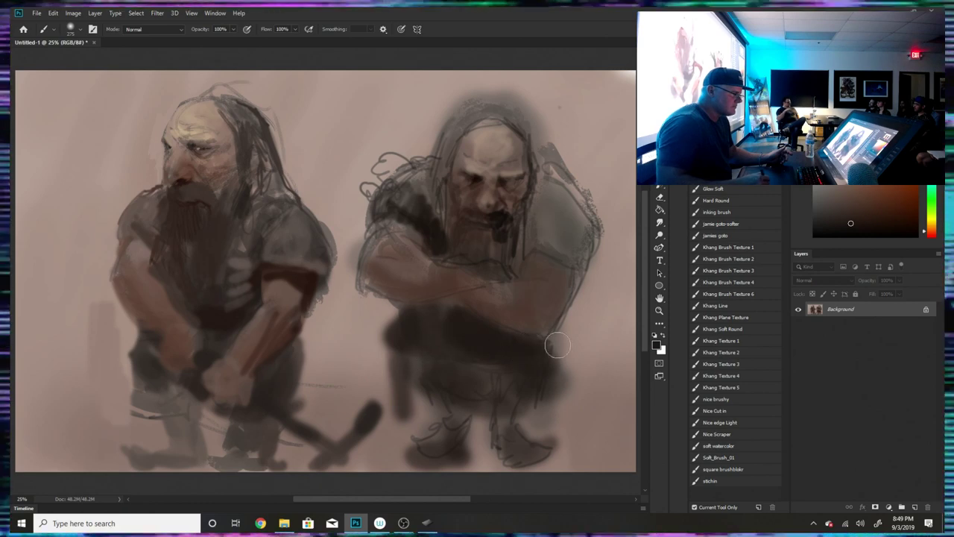
mouse_move(534, 241)
mouse_down()
mouse_move(586, 272)
mouse_move(588, 224)
mouse_move(536, 166)
mouse_move(554, 182)
mouse_move(523, 134)
mouse_move(571, 196)
mouse_up()
- Trim the blurred halo around the arms-folded figure with background tone using Khang Brush Texture 1, and try a nice brushy stroke beside the legs
alt+click(580, 160)
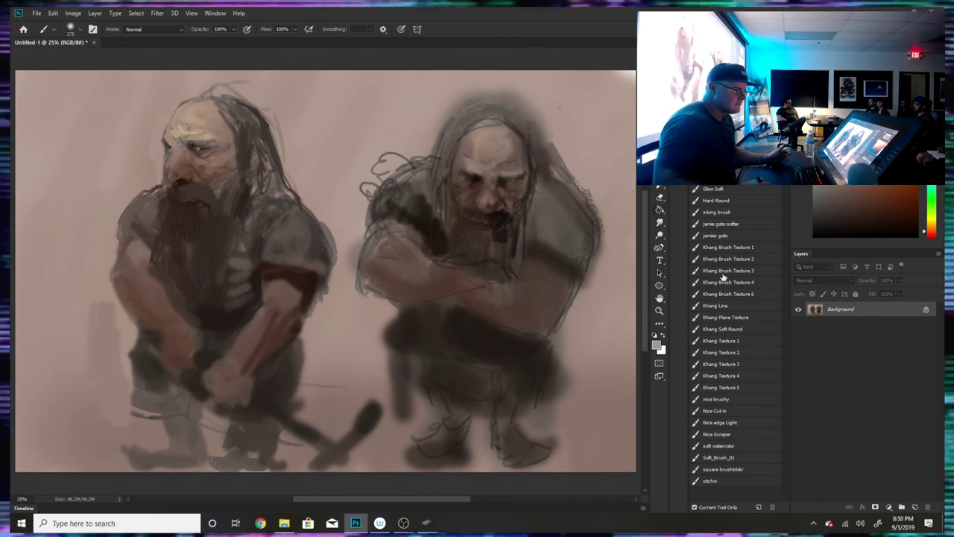
click(737, 249)
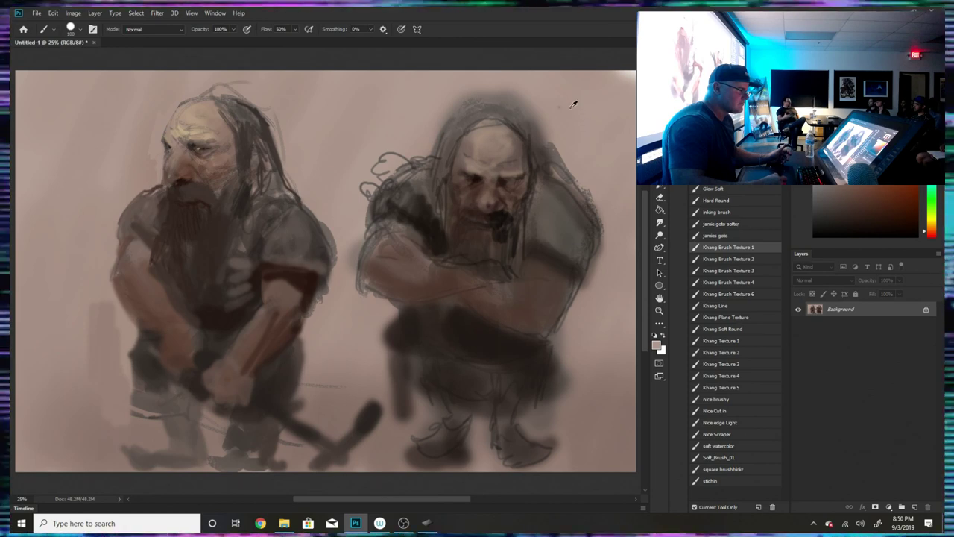
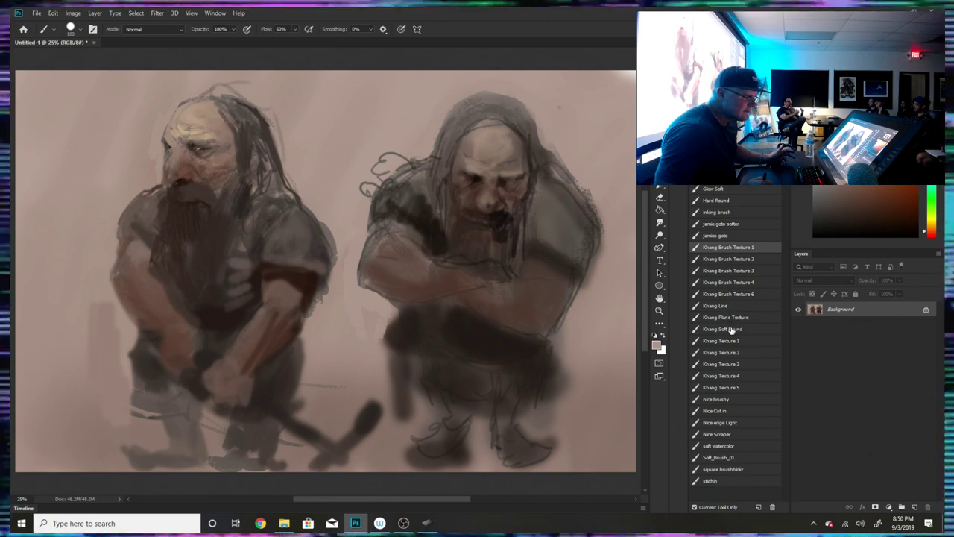
click(717, 398)
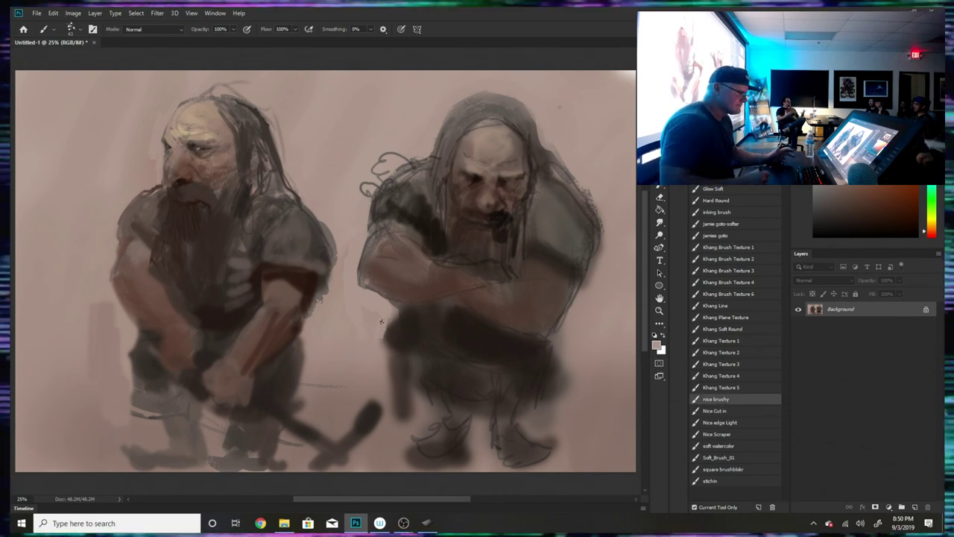
mouse_move(383, 359)
mouse_down()
mouse_move(397, 417)
mouse_move(378, 373)
mouse_move(373, 384)
mouse_up()
key(ctrl+z)
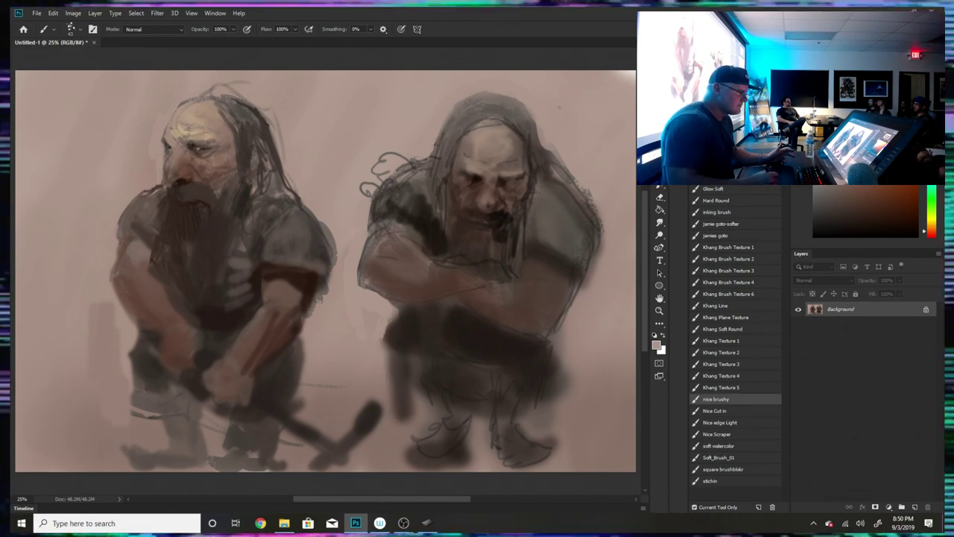
- Build up the arms-folded figure's hair strands, moustache and beard with sampled dark and reddish tones using the nice brushy brush
alt+click(430, 223)
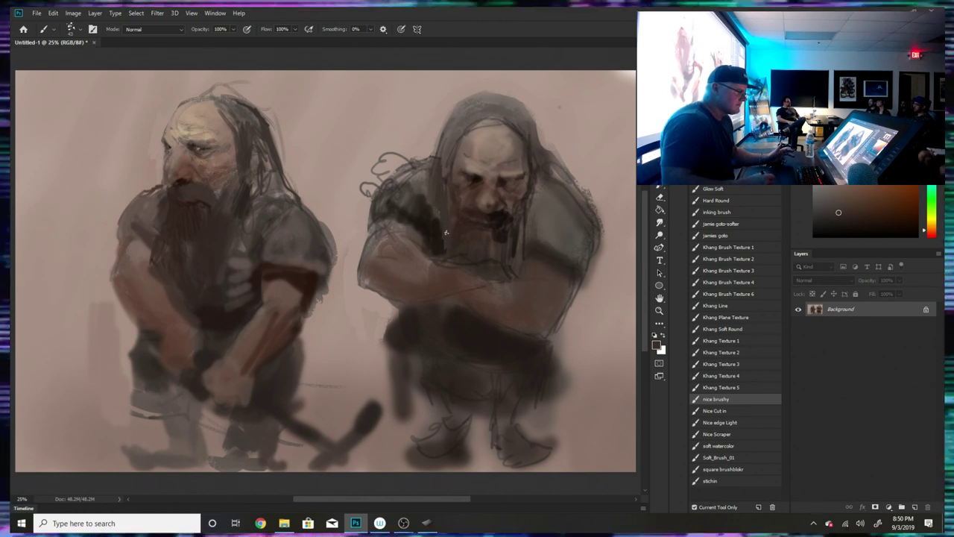
alt+click(472, 221)
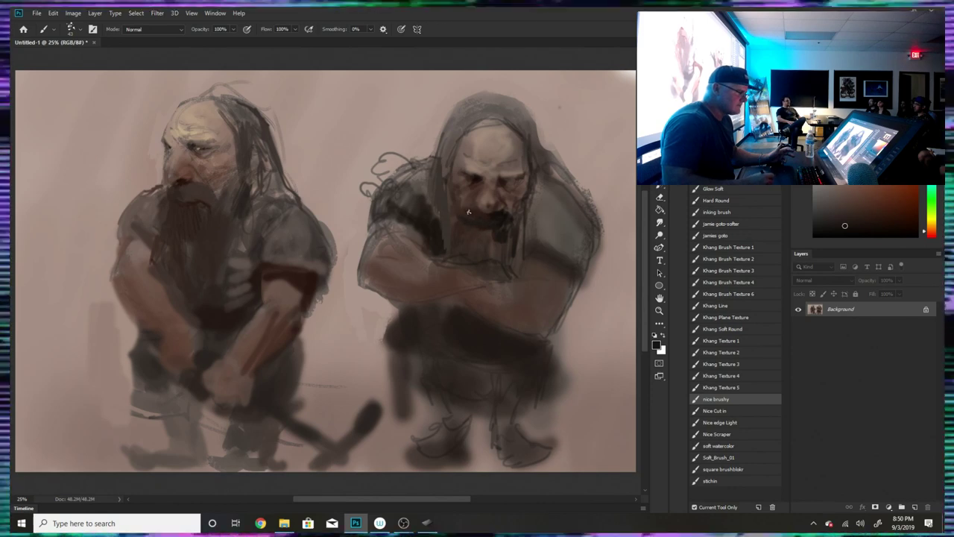
alt+click(470, 223)
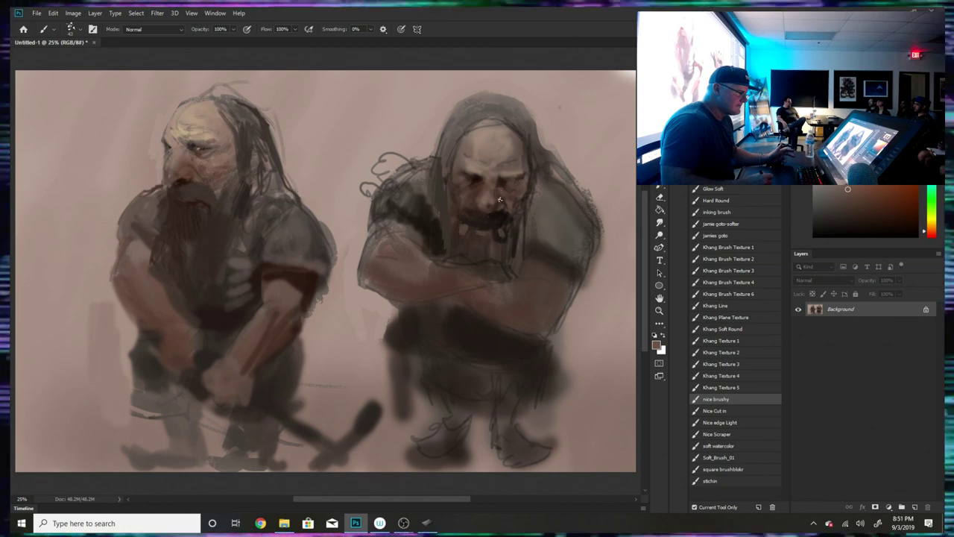
alt+click(471, 239)
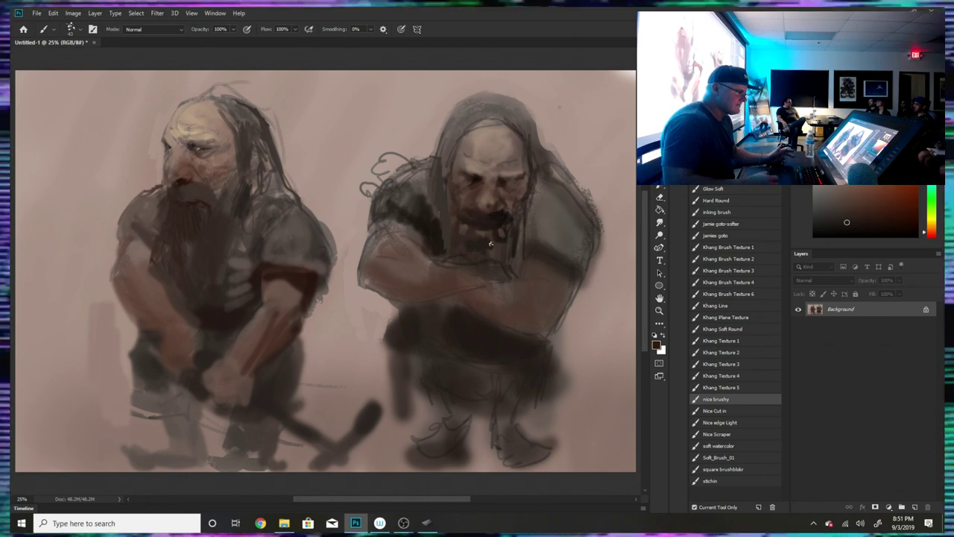
alt+click(507, 186)
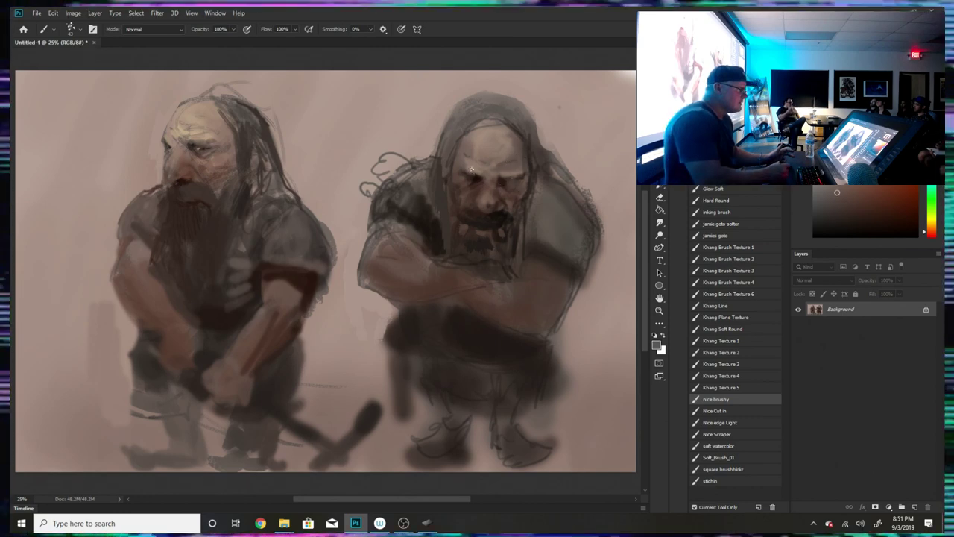
- Reduce the brush to 21 px and refine the arms-folded figure's eyes, brow and cheeks with tones sampled from both faces
click(69, 30)
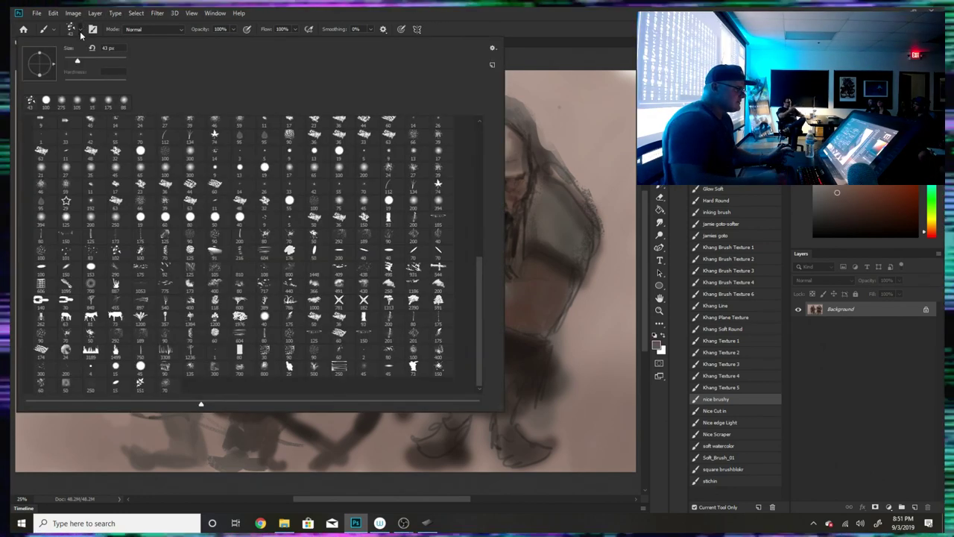
click(561, 64)
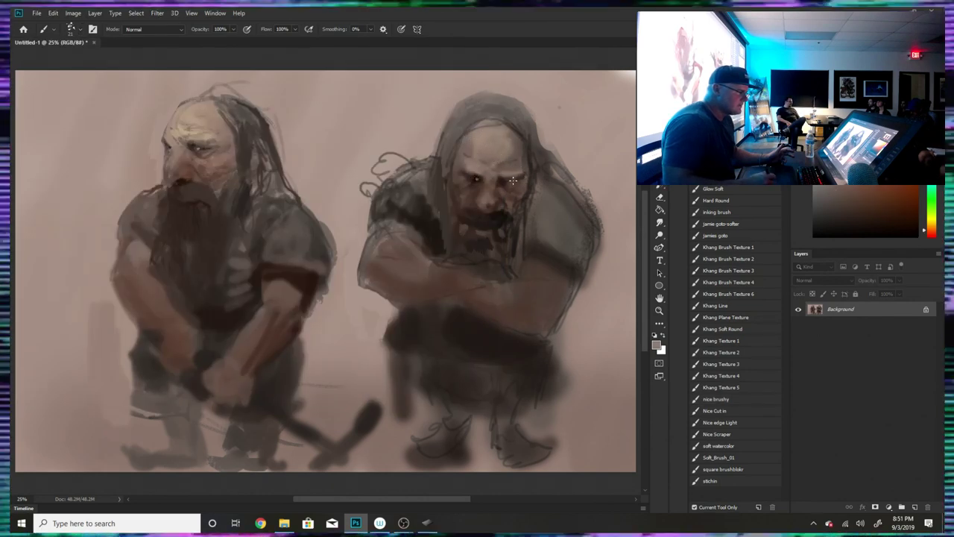
alt+click(499, 243)
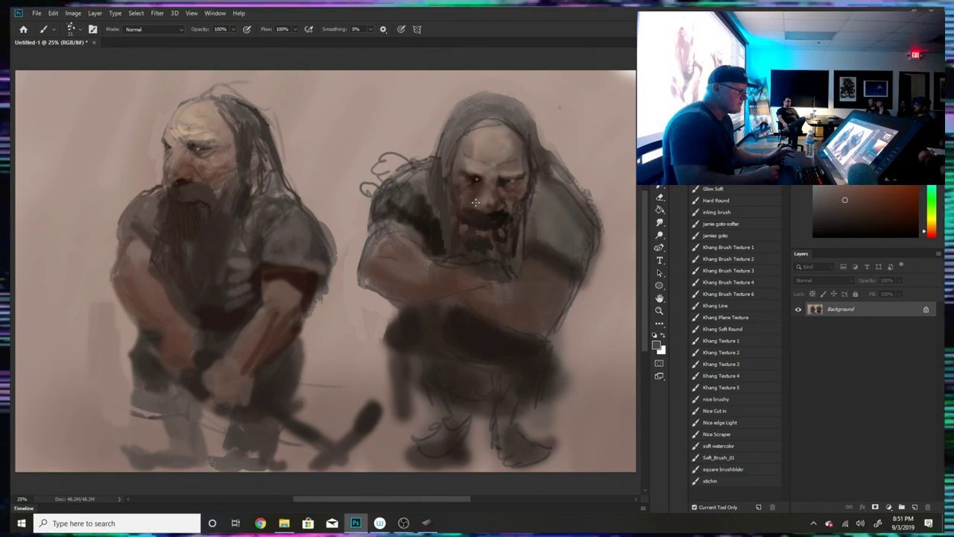
alt+click(202, 173)
alt+click(202, 175)
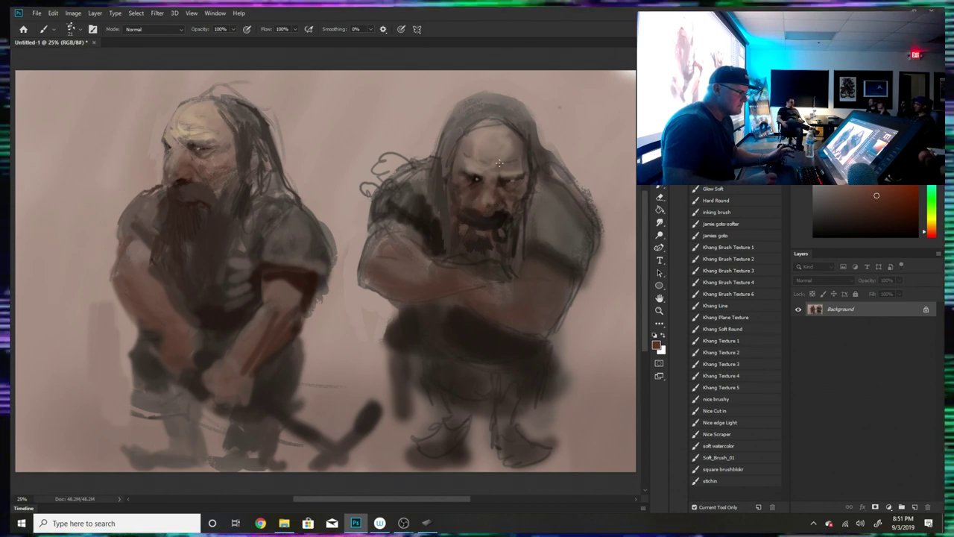
key(alt)
alt+click(477, 185)
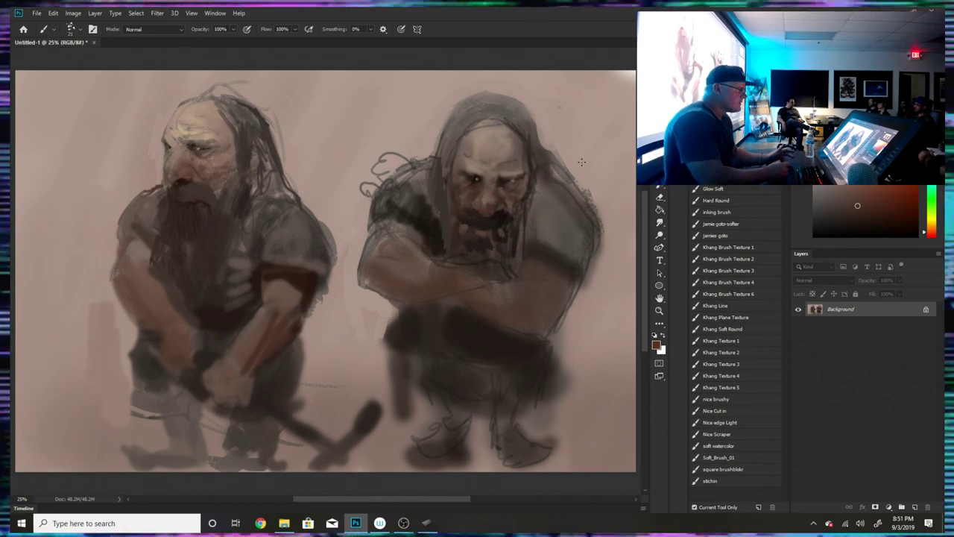
- Enlarge the brush and shape the arms-folded figure's nose and the moustache edge below it with sampled reddish and dark tones
click(71, 29)
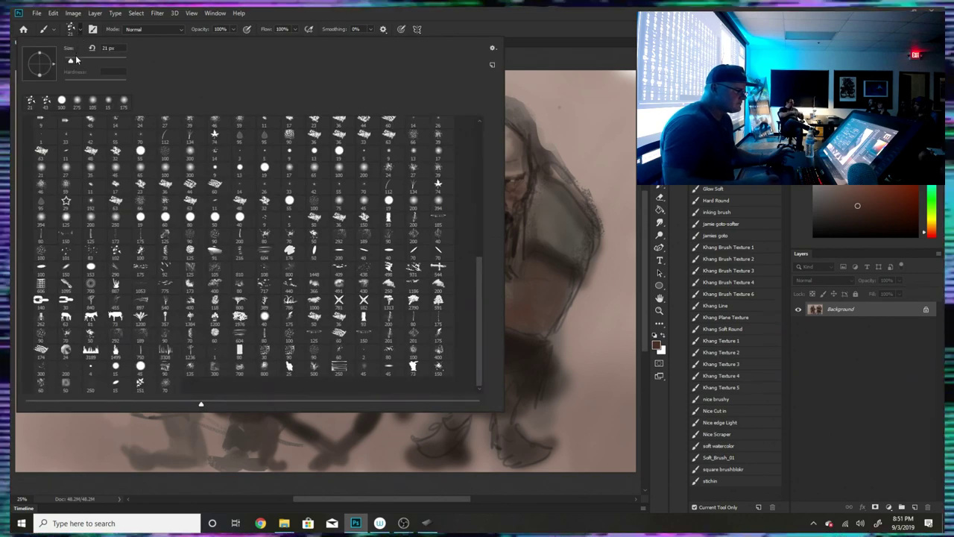
key(alt)
alt+click(529, 170)
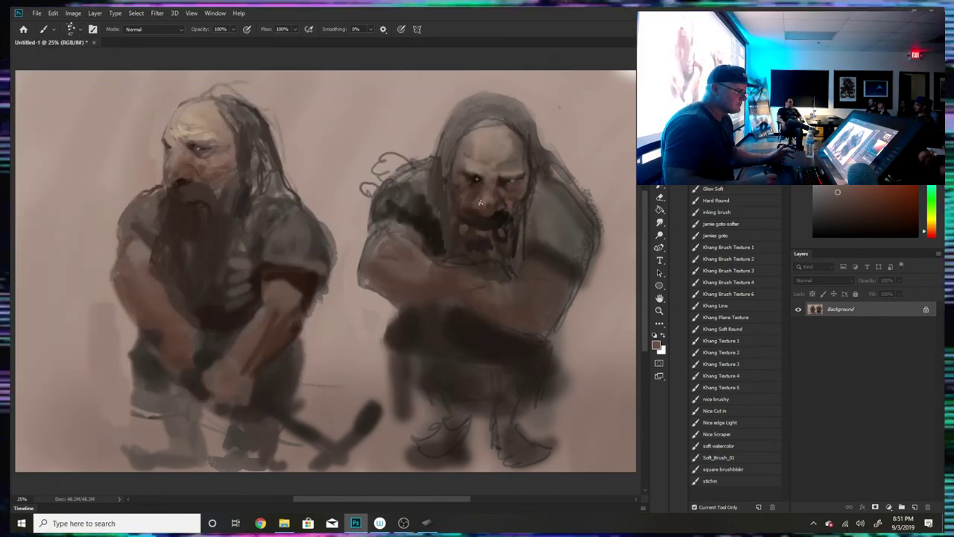
drag(486, 209, 480, 204)
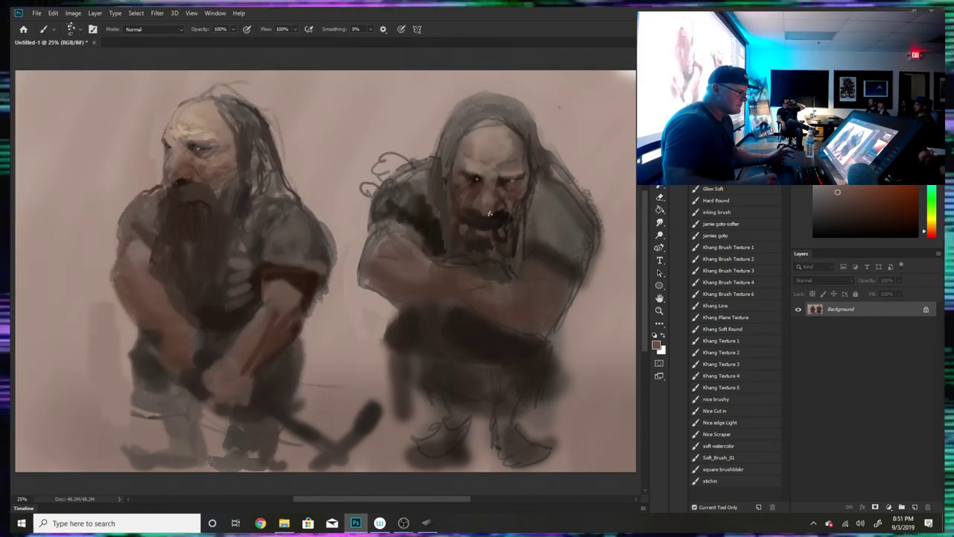
alt+click(487, 226)
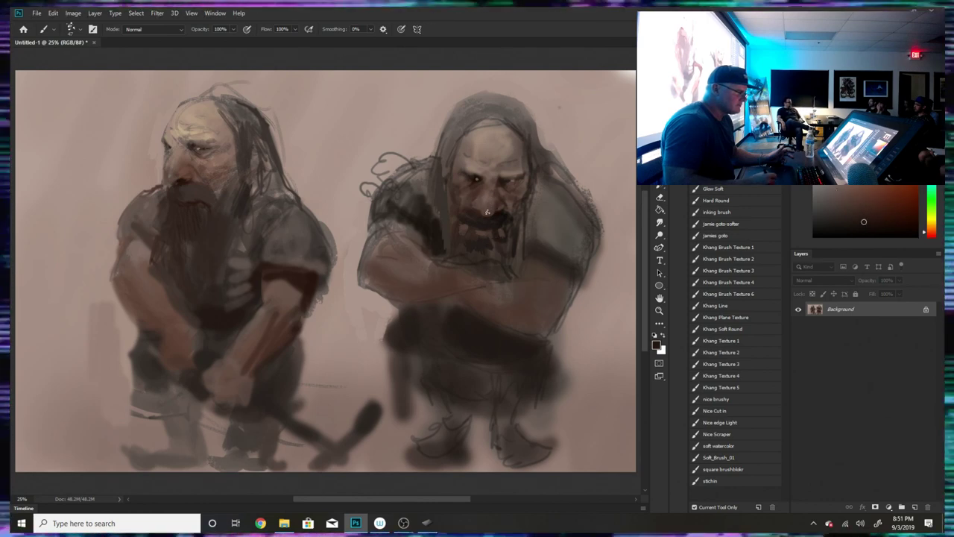
alt+click(486, 214)
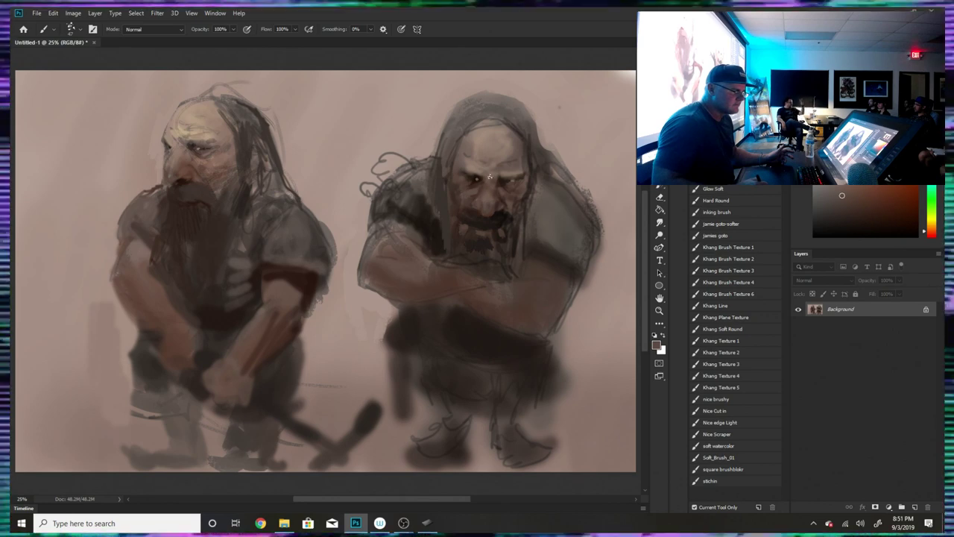
- Switch to Khang Soft Round at 53 px and soften the arms-folded figure's eyes and brow with tones sampled from his face
click(726, 329)
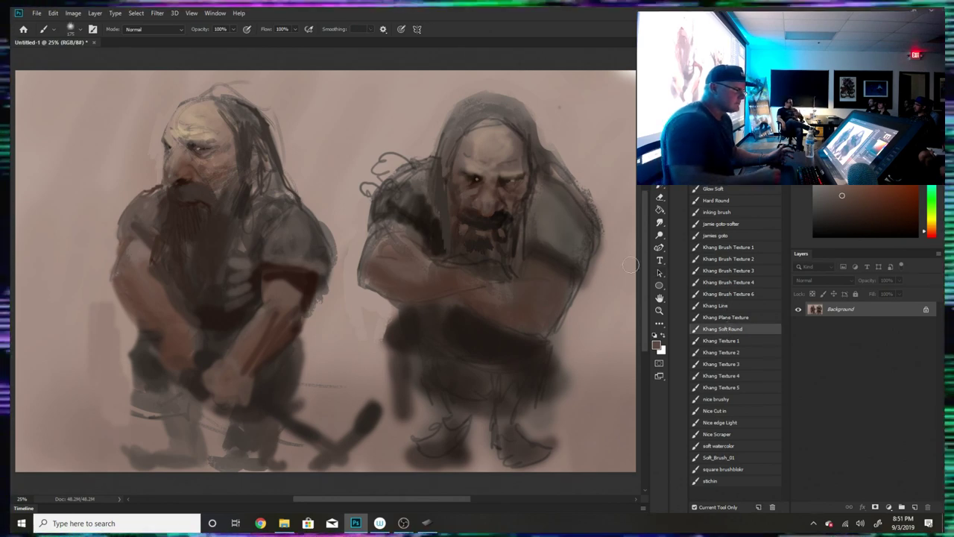
right_click(496, 129)
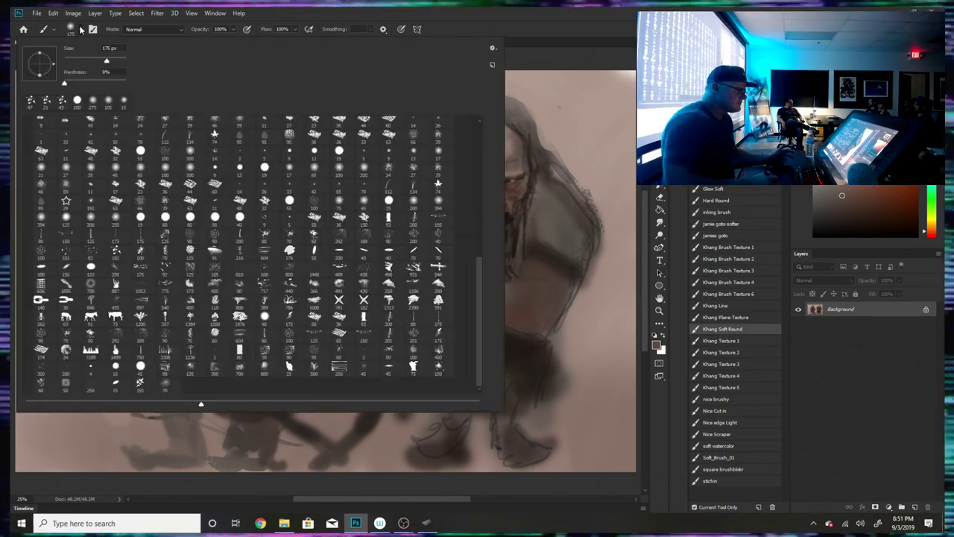
key(Return)
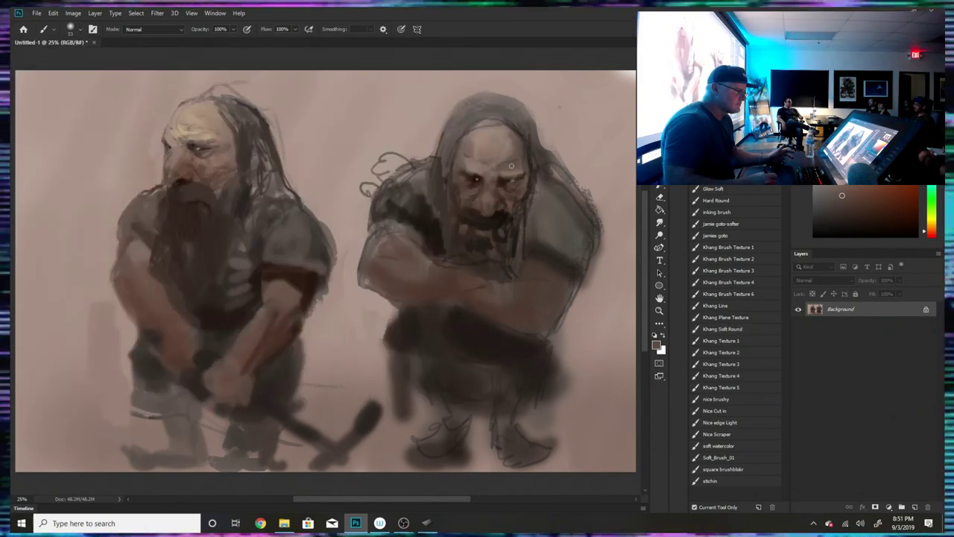
alt+click(475, 198)
alt+click(476, 178)
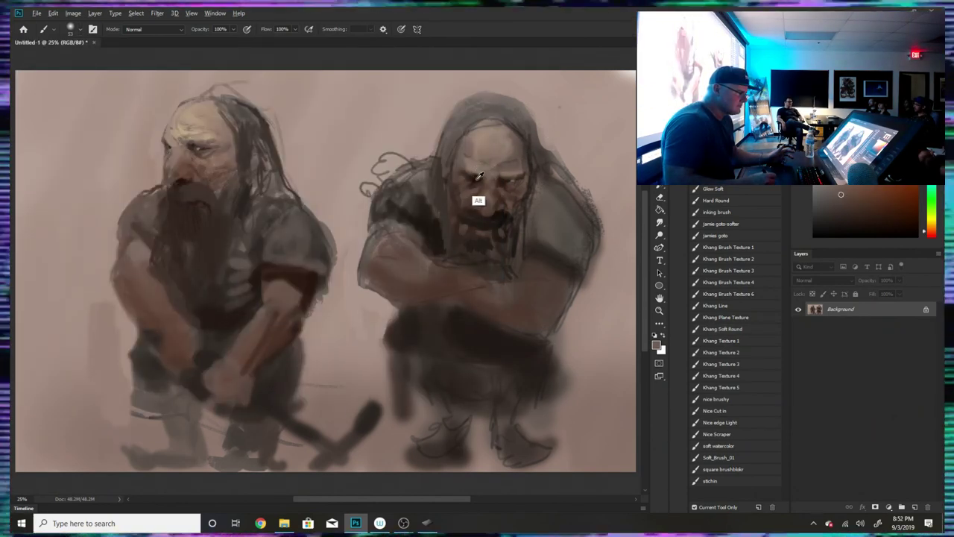
alt+click(483, 179)
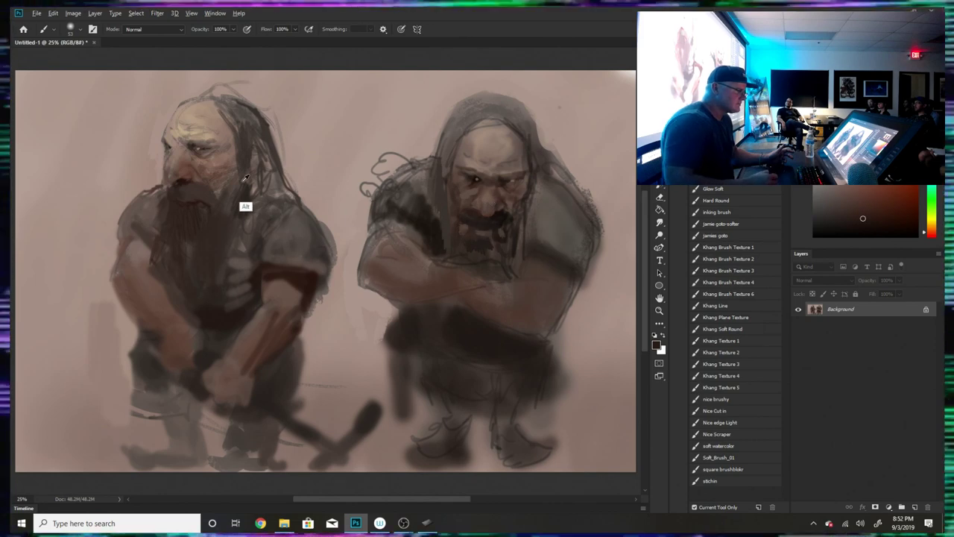
- Refine both faces with reddish and dark tones sampled from the crouching figure's face, and sharpen his far sleeve's dark edge
alt+click(188, 169)
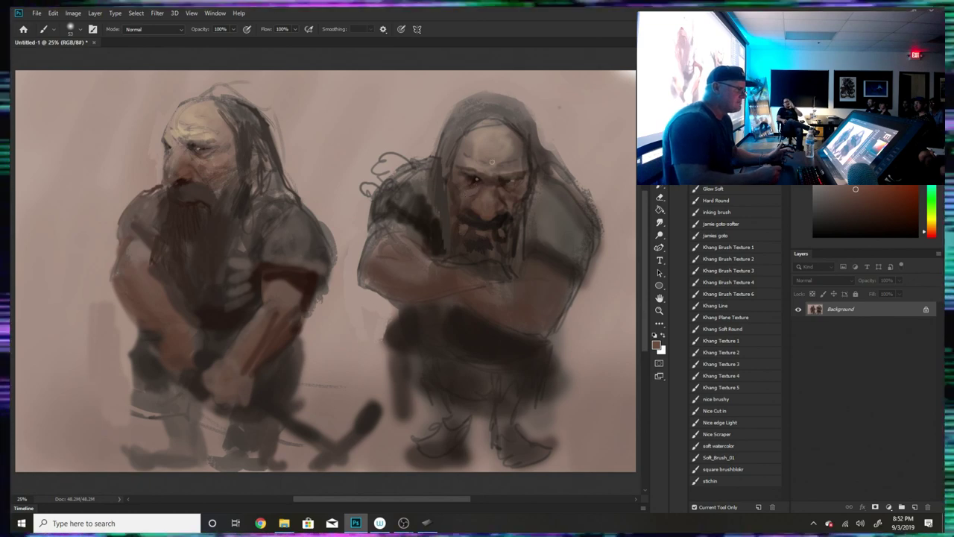
alt+click(181, 180)
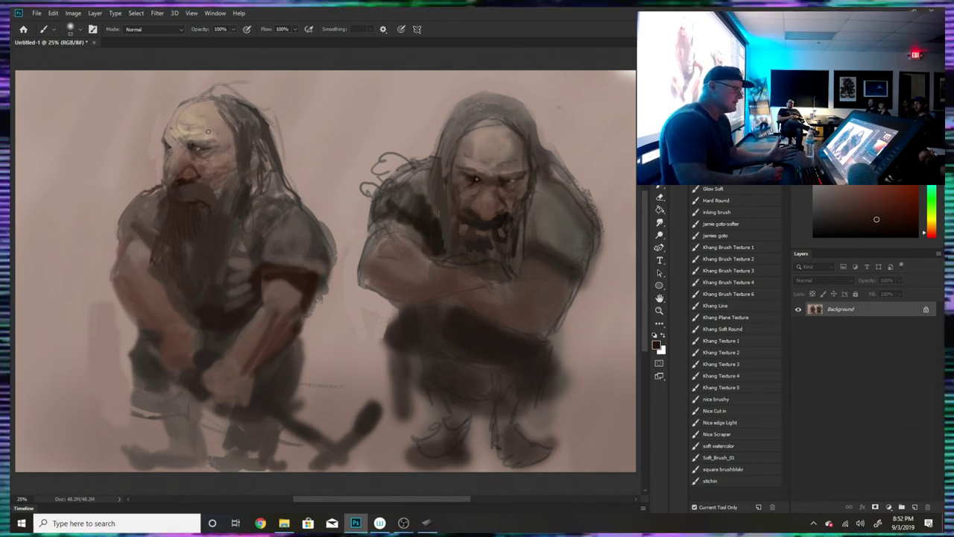
alt+click(187, 172)
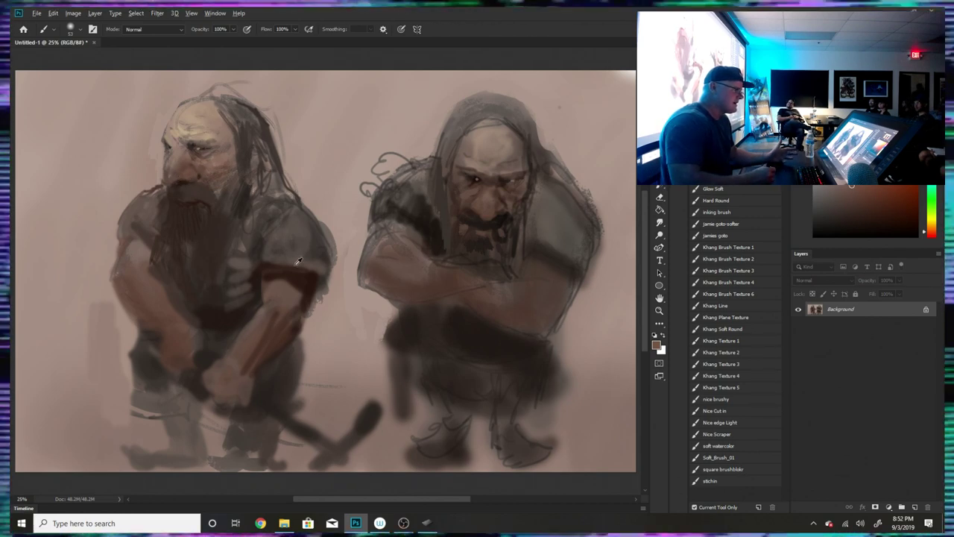
alt+click(302, 304)
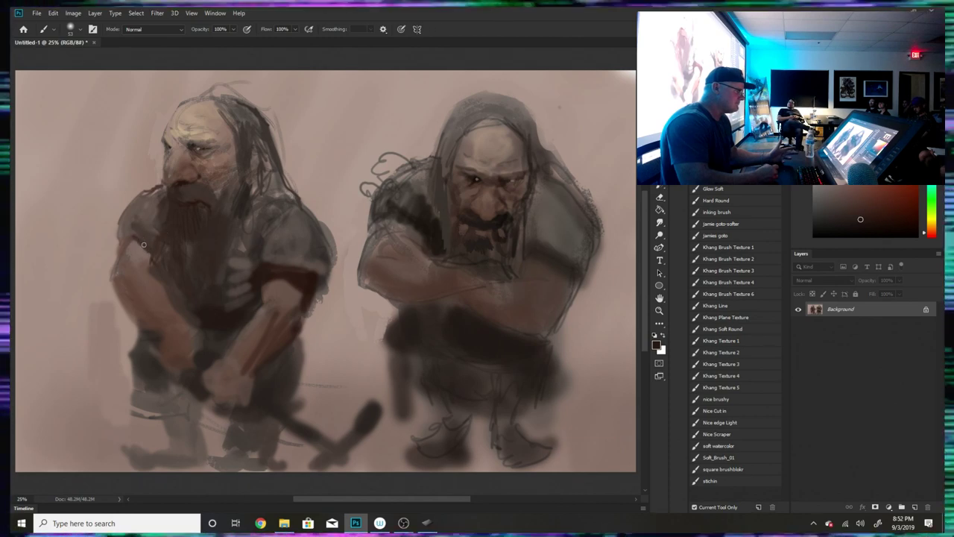
mouse_move(139, 237)
mouse_down()
mouse_move(120, 238)
mouse_move(118, 227)
mouse_up()
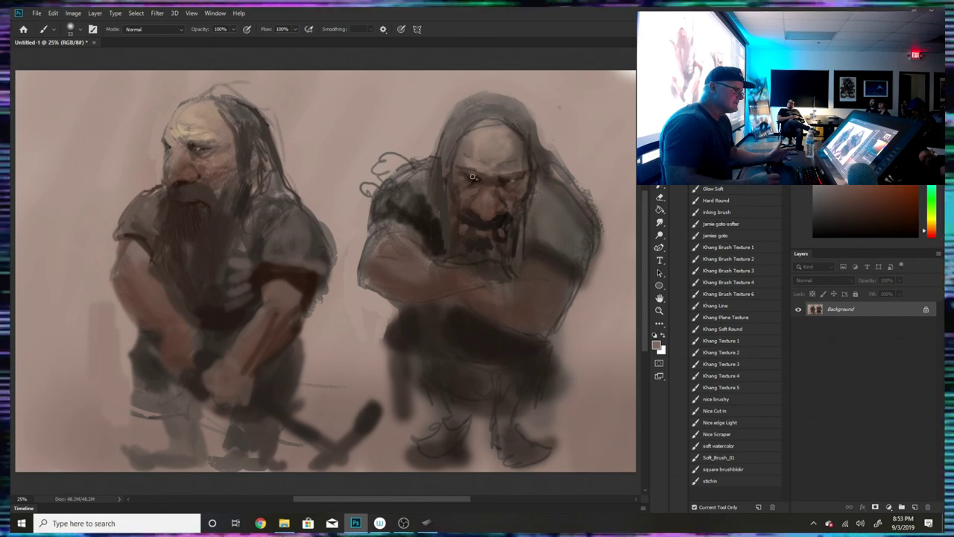
- Darken the arms-folded figure's moustache and beard, and touch up his face with a sampled lighter skin tone
alt+click(469, 215)
drag(472, 233, 513, 228)
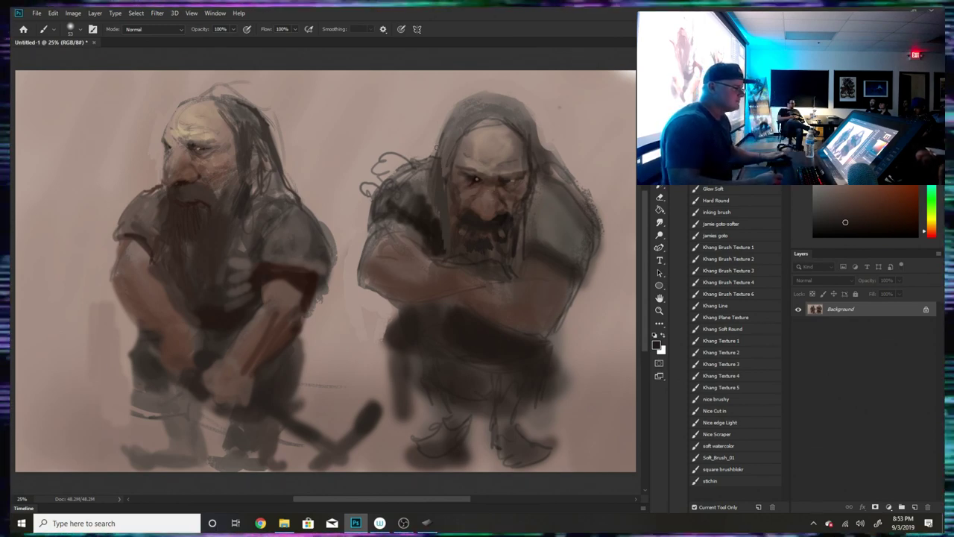
alt+click(492, 158)
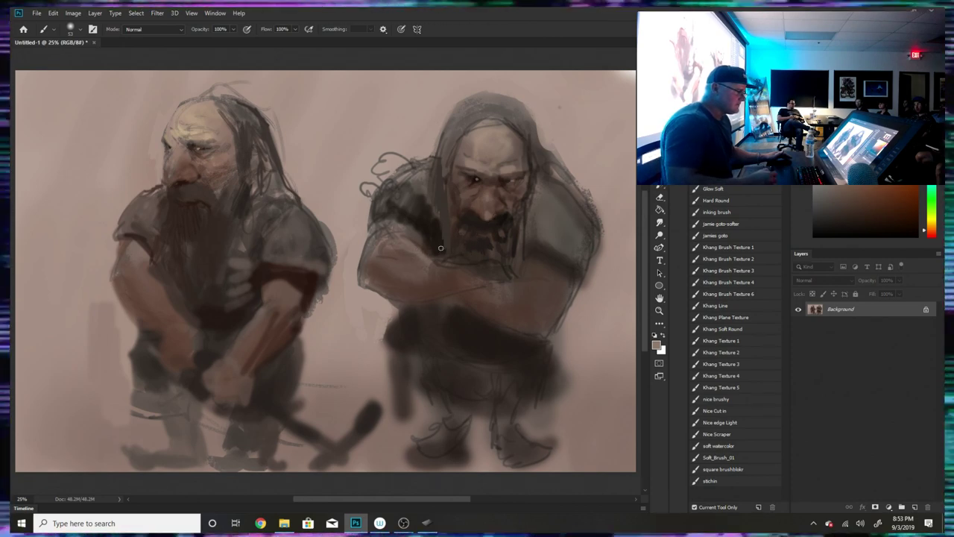
- Outline the undersides of the folded forearms in sampled dark red-brown and model their upper planes with sampled skin tone
alt+click(309, 307)
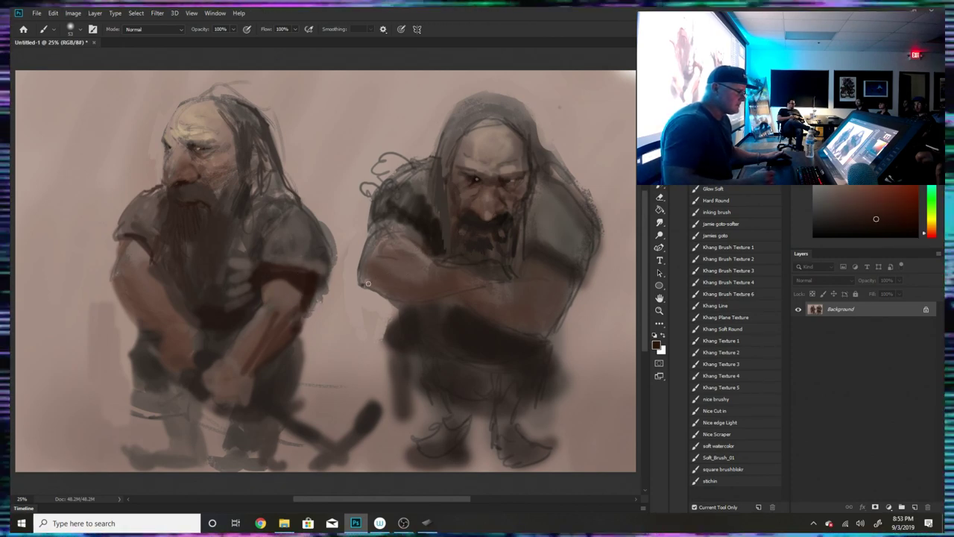
mouse_move(362, 284)
mouse_down()
mouse_move(403, 303)
mouse_move(446, 298)
mouse_up()
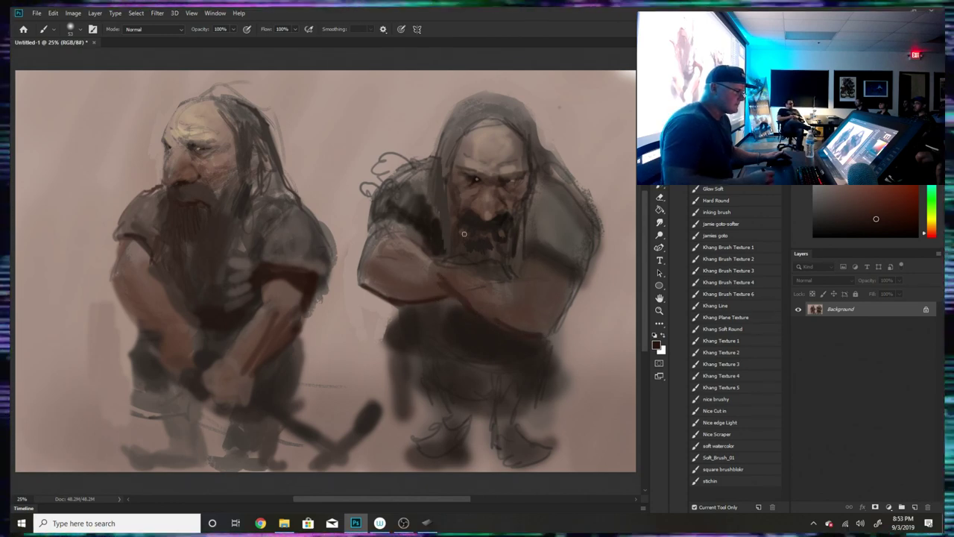
alt+click(405, 271)
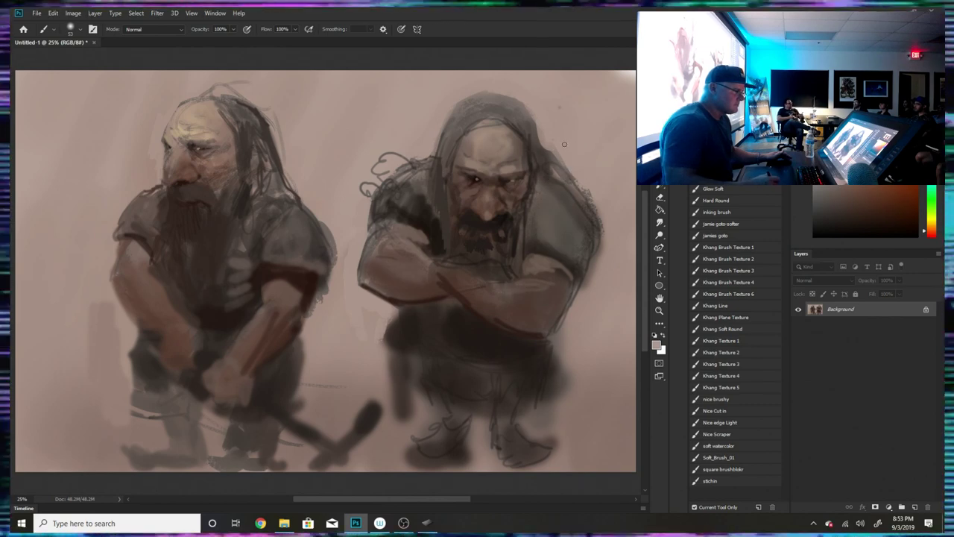
- Clean the arms-folded figure's shoulder, hip and leg silhouette with background tone, and darken the clothing edge at the hip
mouse_move(604, 187)
mouse_down()
mouse_move(601, 216)
mouse_move(592, 275)
mouse_move(599, 252)
mouse_move(600, 271)
mouse_move(584, 235)
mouse_move(586, 284)
mouse_up()
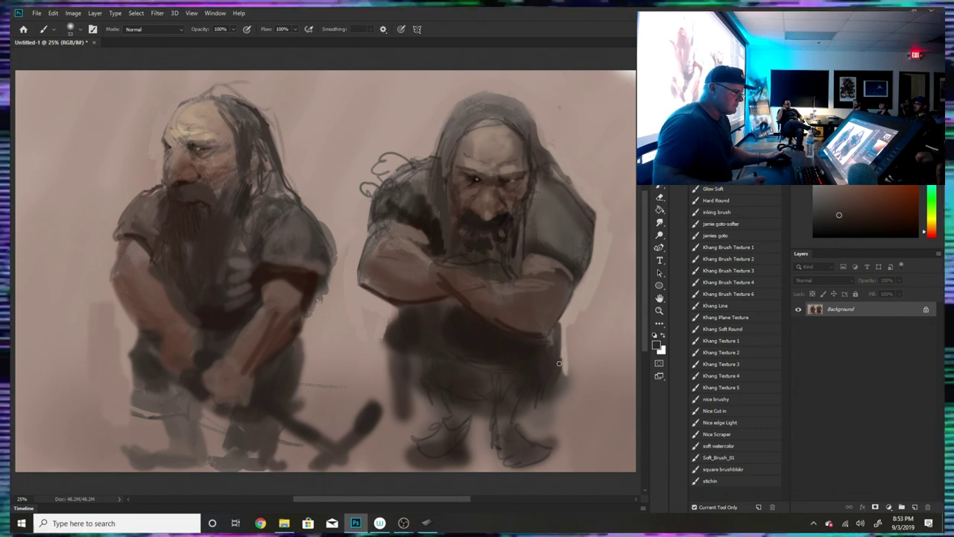
drag(559, 363, 562, 389)
alt+click(583, 380)
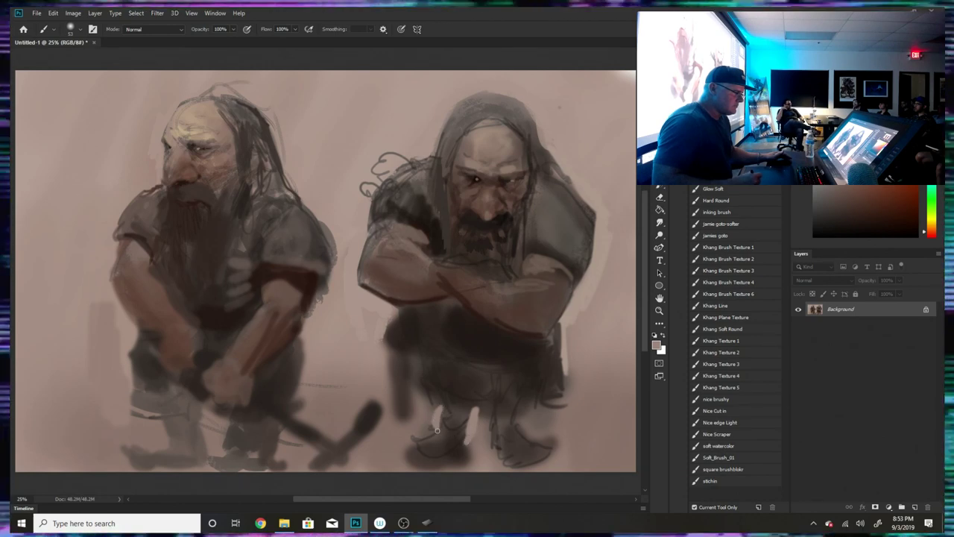
drag(437, 437, 409, 445)
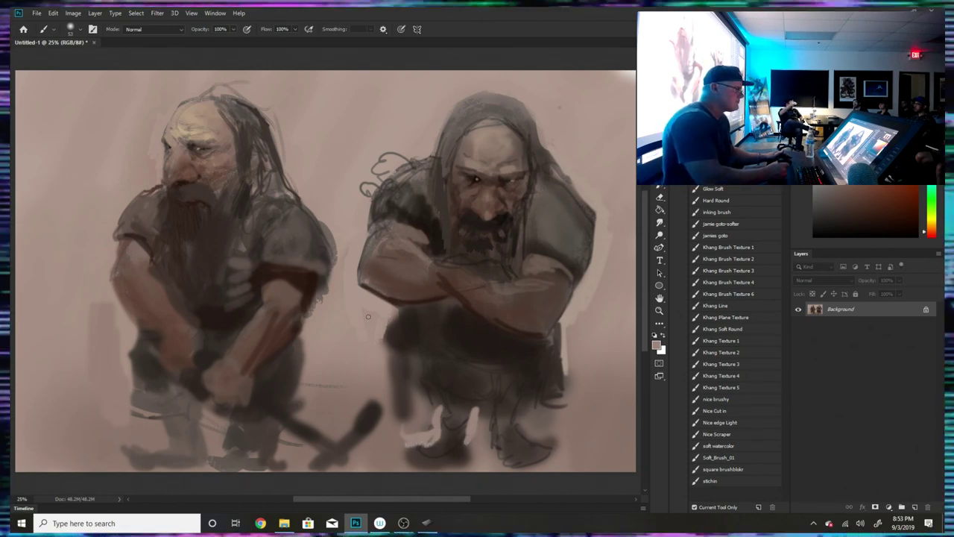
- Switch to a rough textured brush and try sampled background tone around the arms-folded figure's lower legs
click(66, 29)
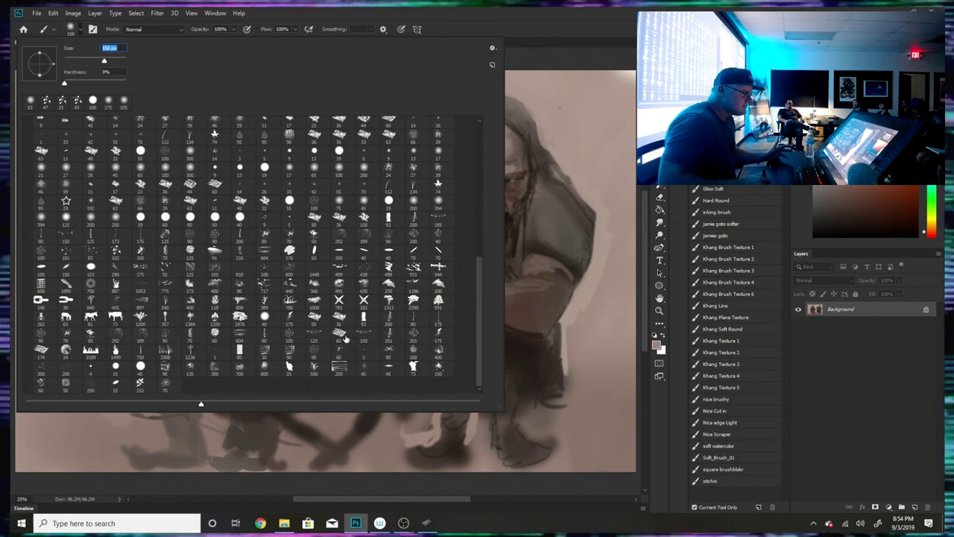
click(340, 331)
click(585, 307)
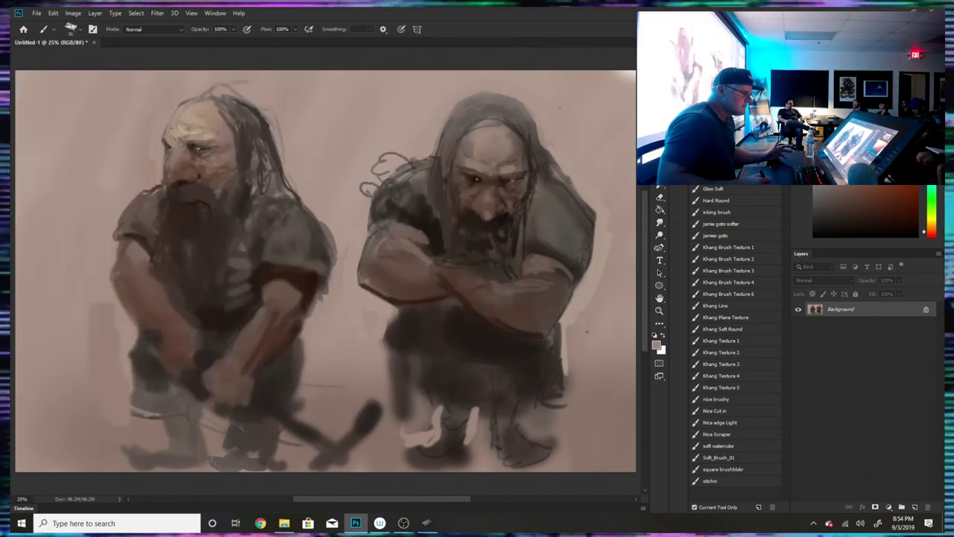
alt+click(465, 410)
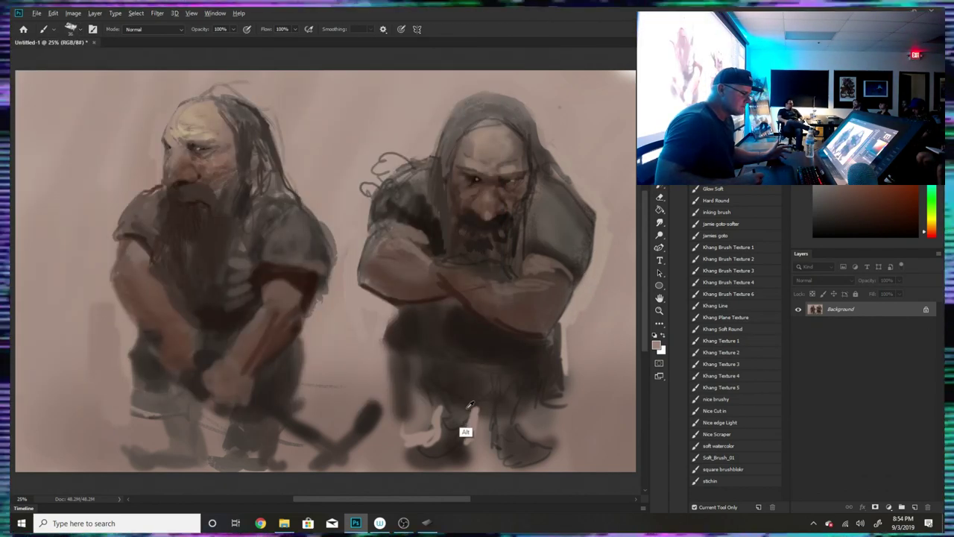
mouse_move(427, 431)
mouse_down()
mouse_move(421, 415)
mouse_move(415, 428)
mouse_move(407, 414)
mouse_up()
- Open Wacom Tablet Properties, check the Intuos Pro L grip pen settings, and return to the painting
key(super)
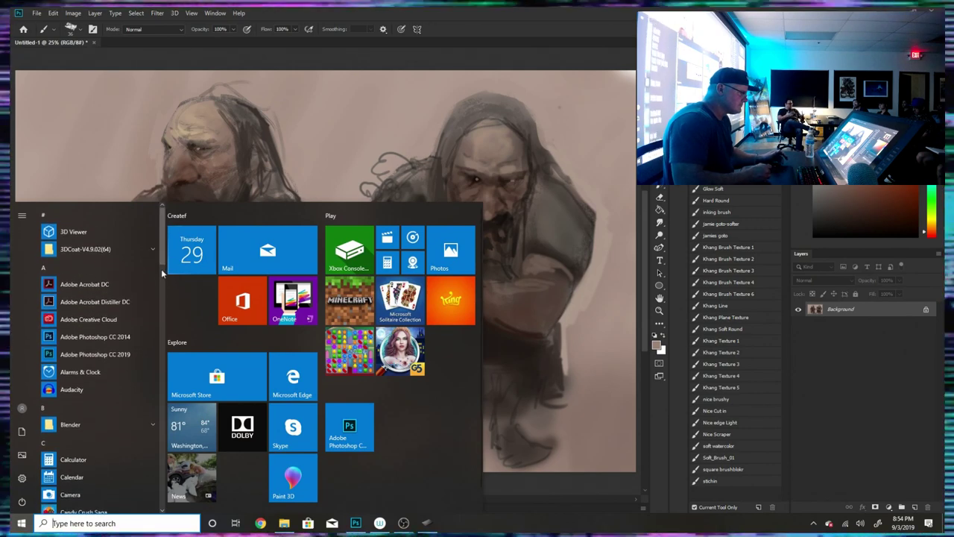
scroll(162, 270, down, 3)
scroll(163, 274, down, 5)
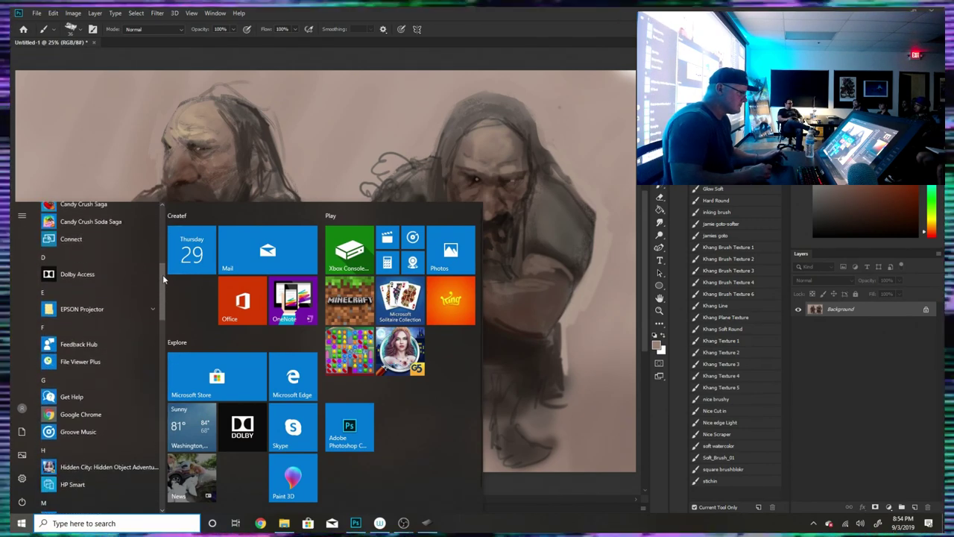
scroll(162, 339, down, 10)
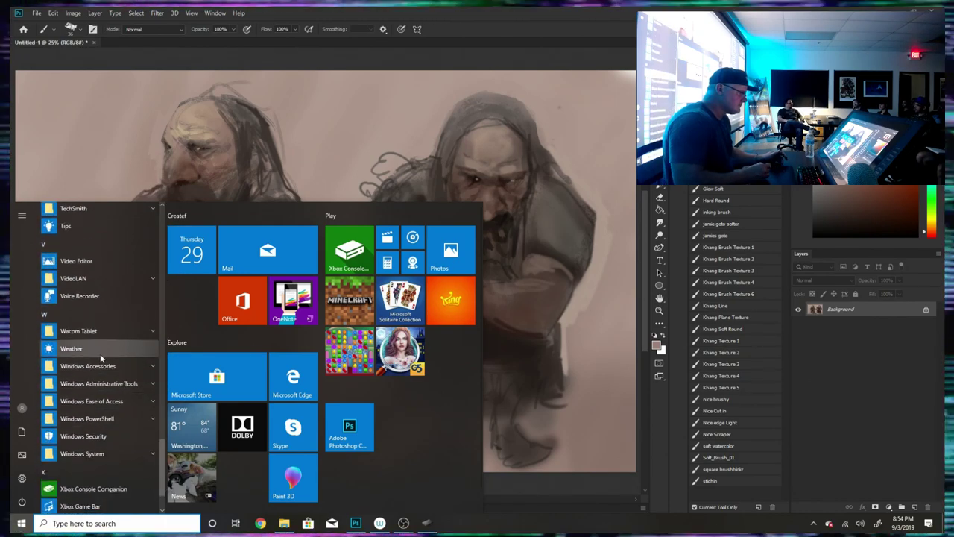
click(99, 354)
click(104, 383)
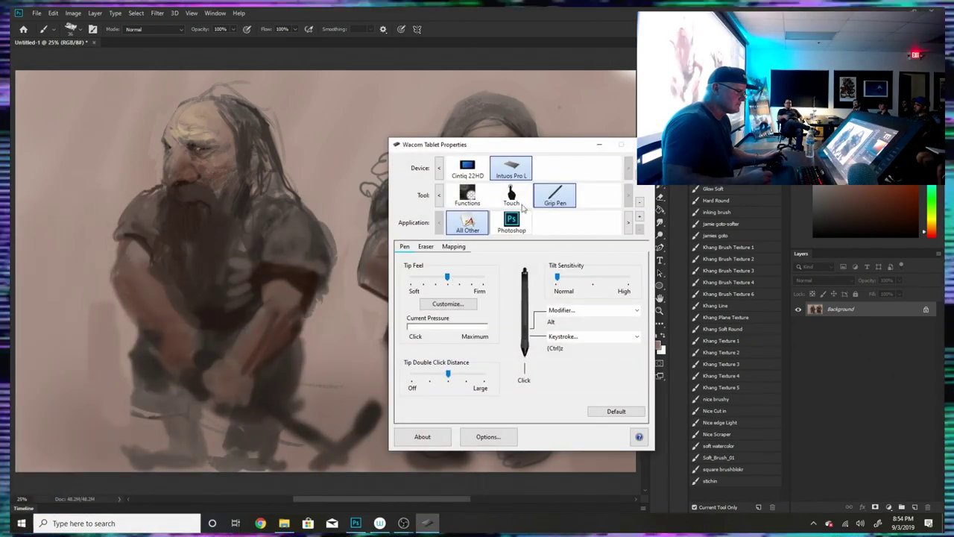
click(599, 144)
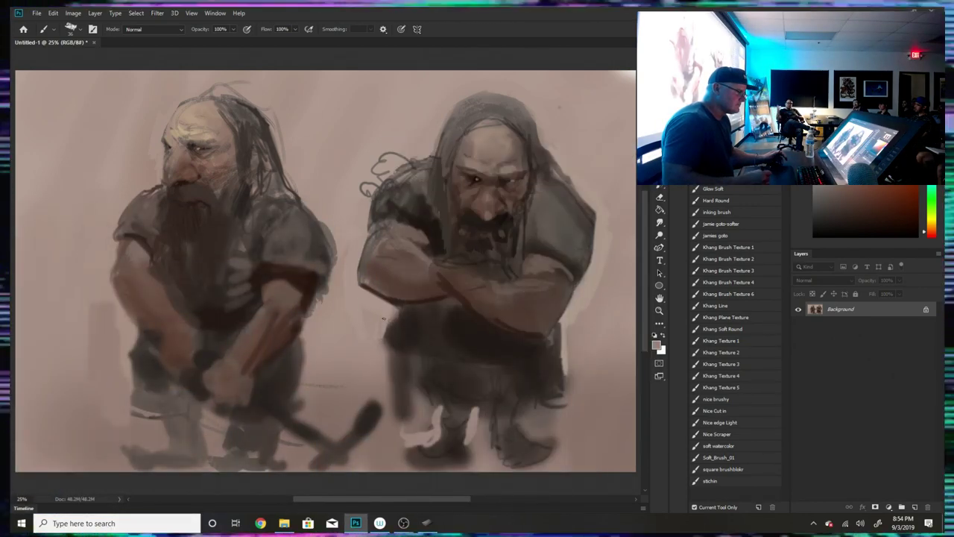
- Set the textured brush to 158 px and paint sampled background tone beside and between the arms-folded figure's legs
key(alt)
scroll(369, 300, up, 3)
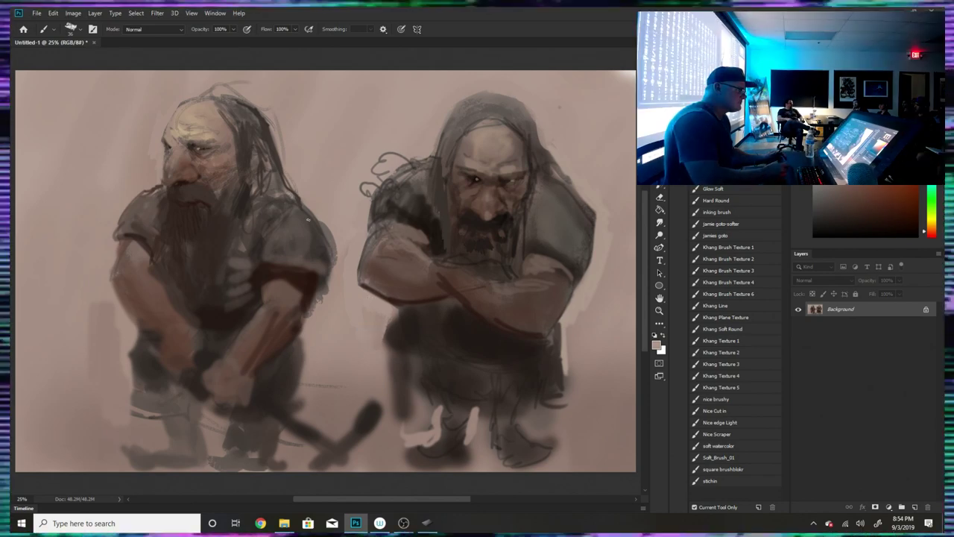
click(71, 29)
click(104, 60)
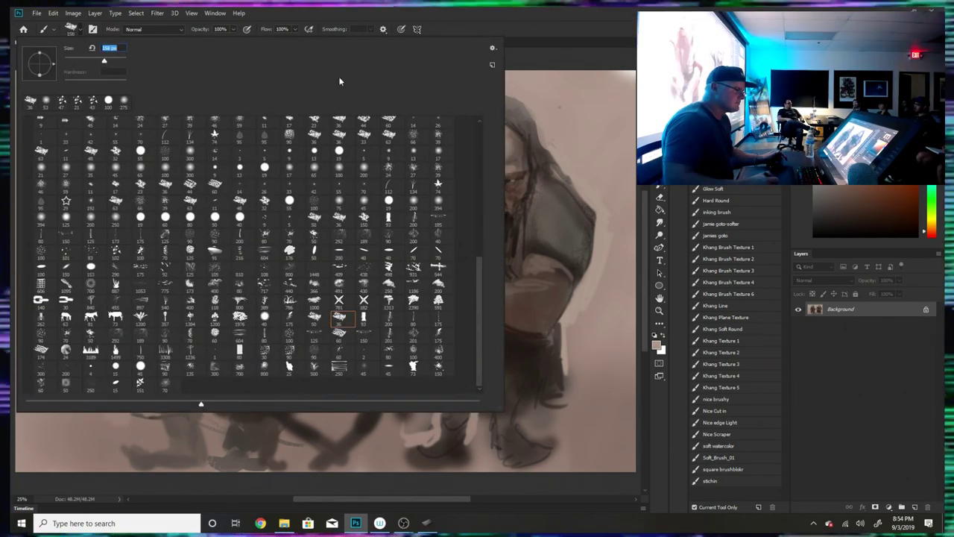
alt+click(587, 123)
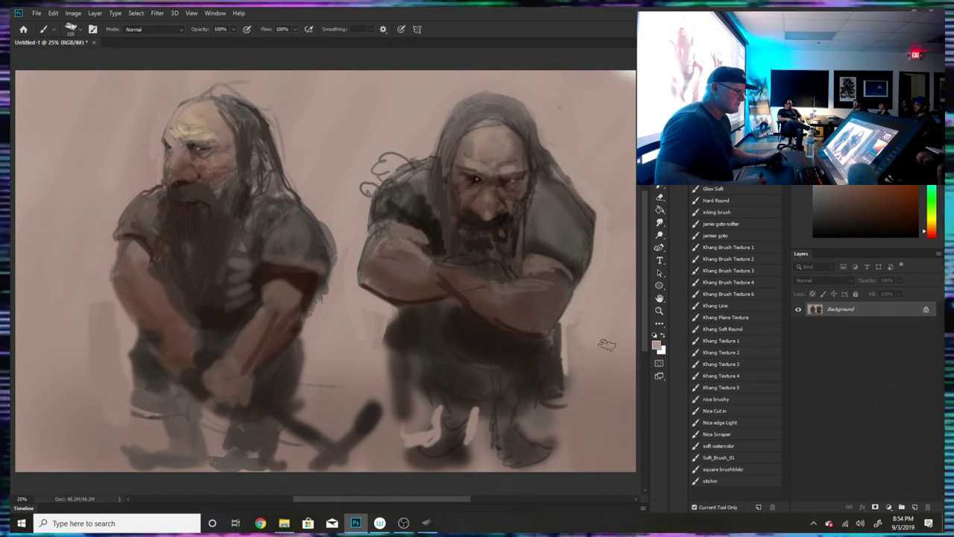
mouse_move(615, 341)
mouse_down()
mouse_move(582, 399)
mouse_move(571, 345)
mouse_move(604, 407)
mouse_move(578, 443)
mouse_move(535, 430)
mouse_move(521, 438)
mouse_move(564, 455)
mouse_move(582, 443)
mouse_move(617, 453)
mouse_move(625, 425)
mouse_up()
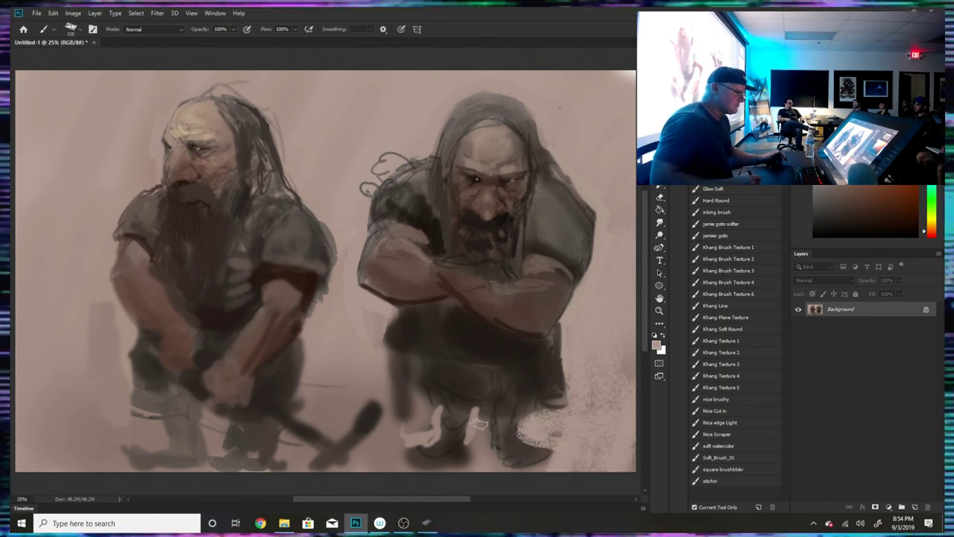
drag(477, 449, 479, 426)
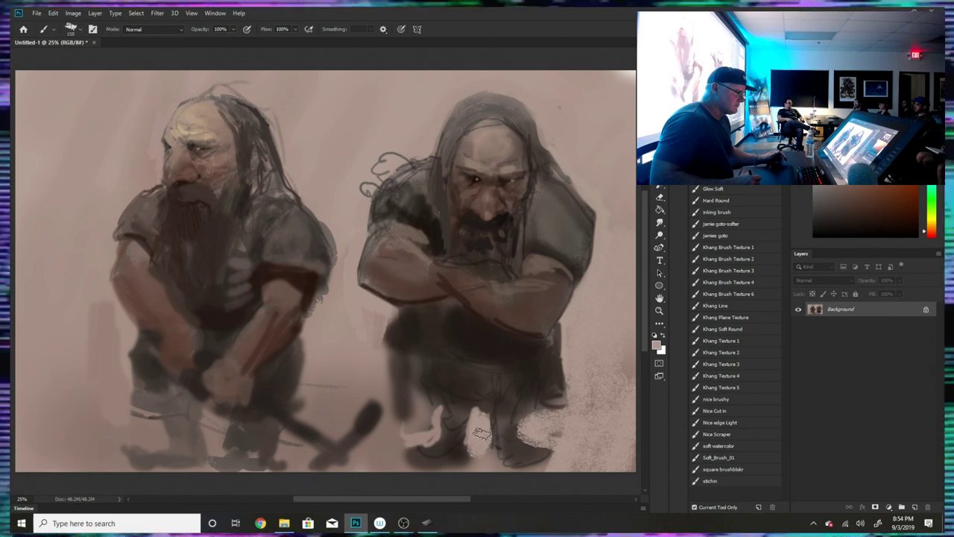
drag(481, 436, 489, 458)
- Try a dark stroke with a flat bristle brush in the background beside the arms-folded figure
alt+click(450, 443)
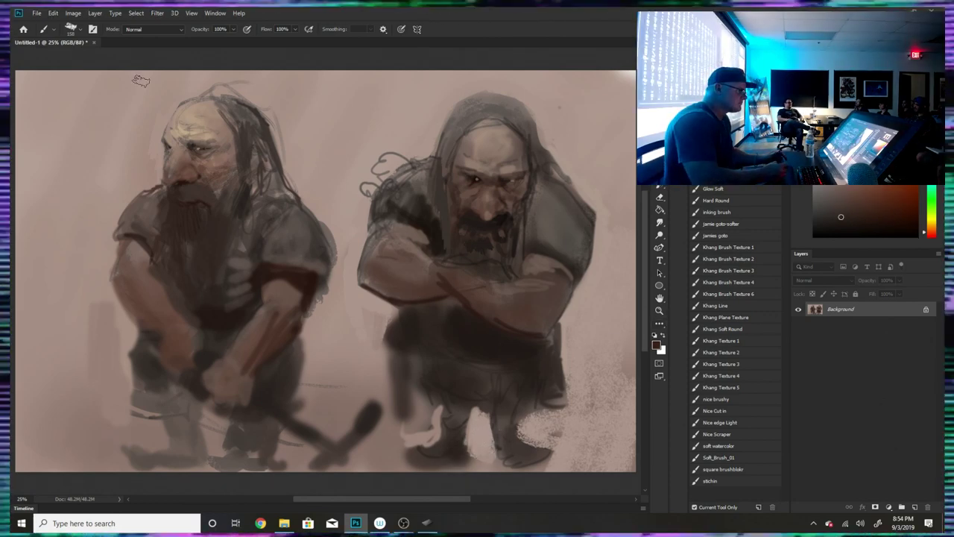
click(70, 28)
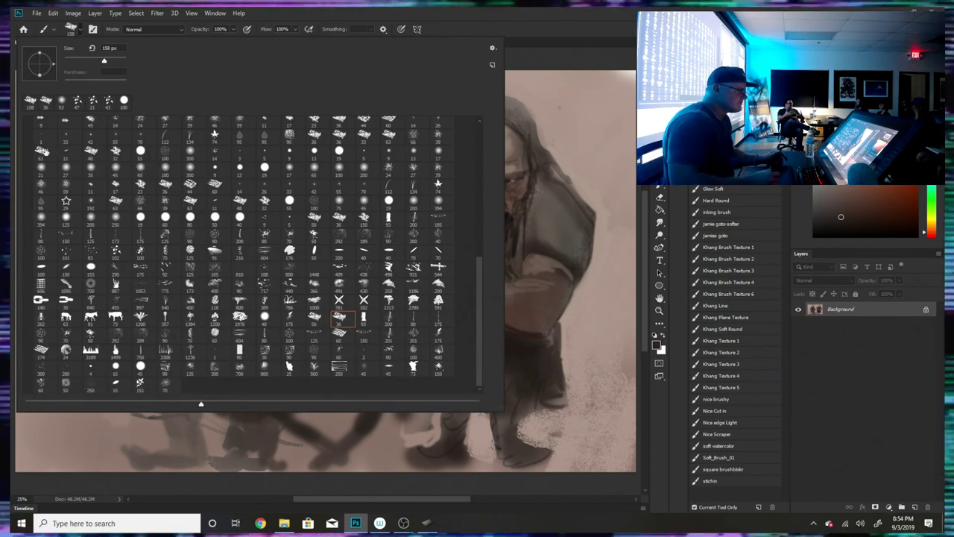
click(388, 218)
click(609, 276)
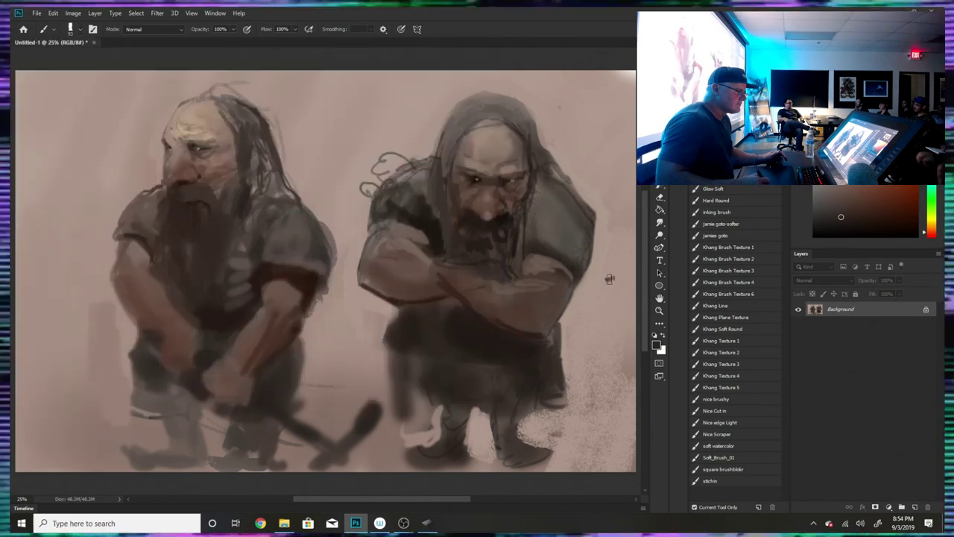
drag(606, 281, 616, 309)
key(ctrl+z)
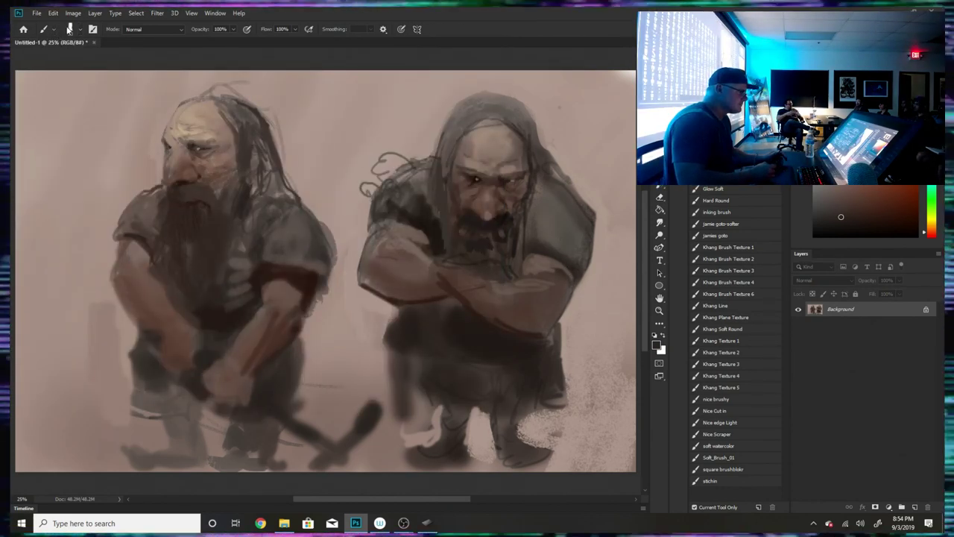
- Choose the 91 px bristle brush and try a stroke in the background beside the arms-folded figure's head
click(52, 30)
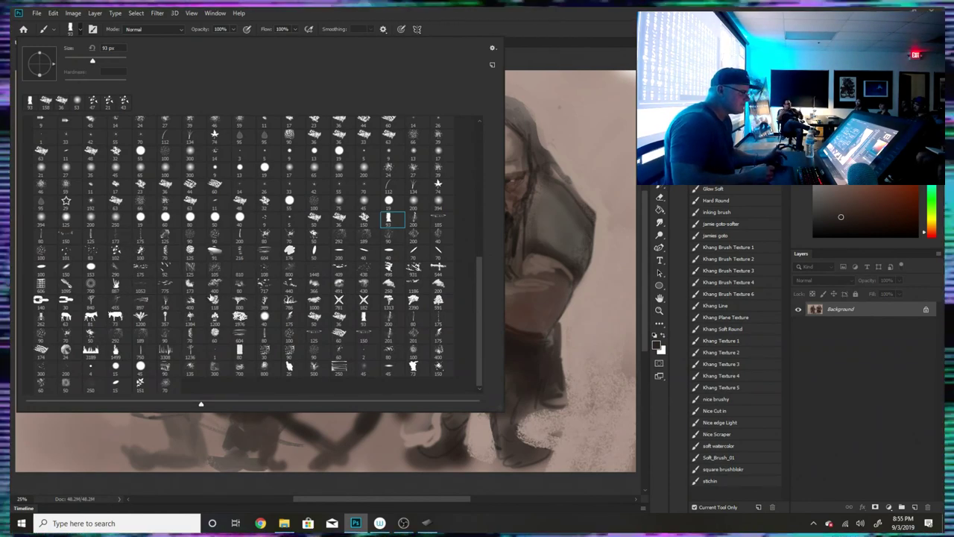
click(215, 253)
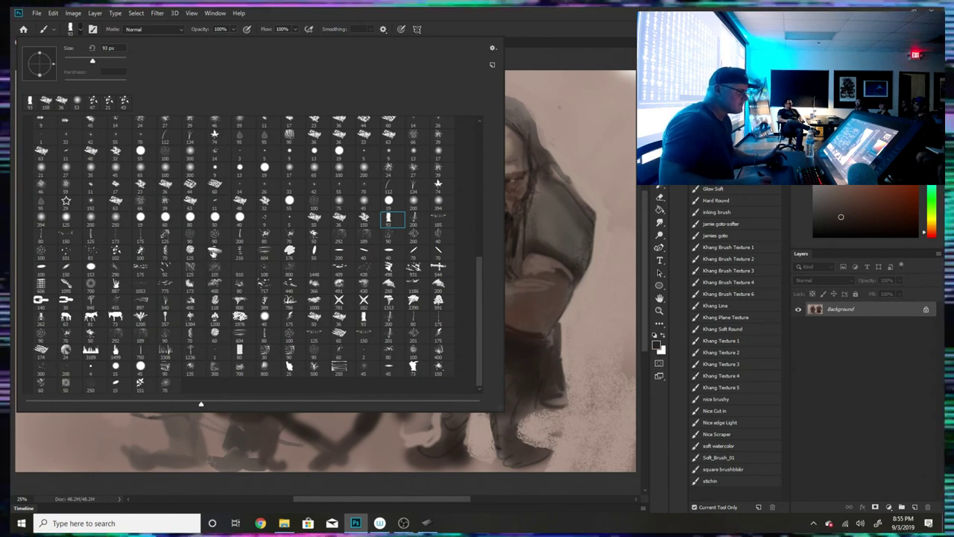
drag(611, 156, 597, 138)
key(ctrl+z)
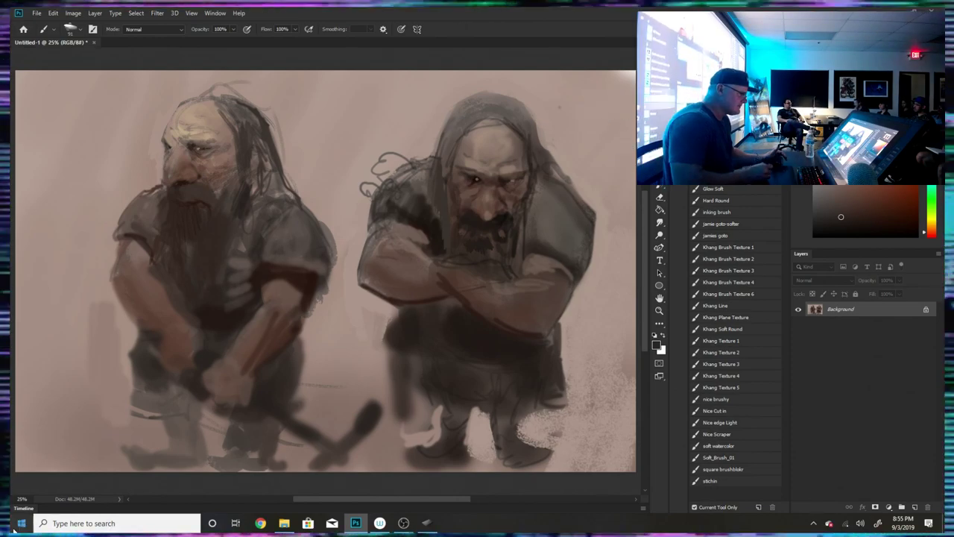
- Open Wacom Tablet Properties, check the Intuos Pro L grip pen settings for Photoshop, and return to the painting
key(super)
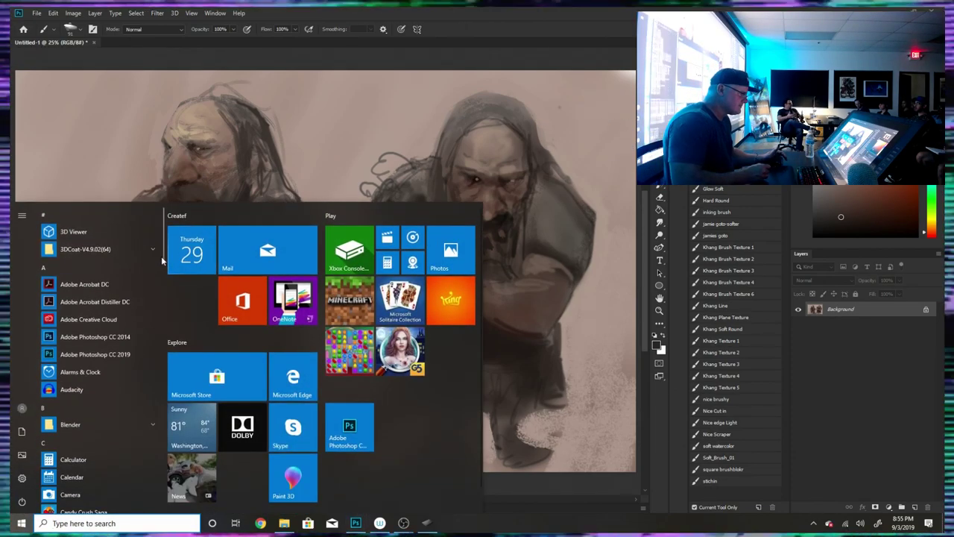
scroll(163, 260, down, 15)
scroll(162, 260, down, 10)
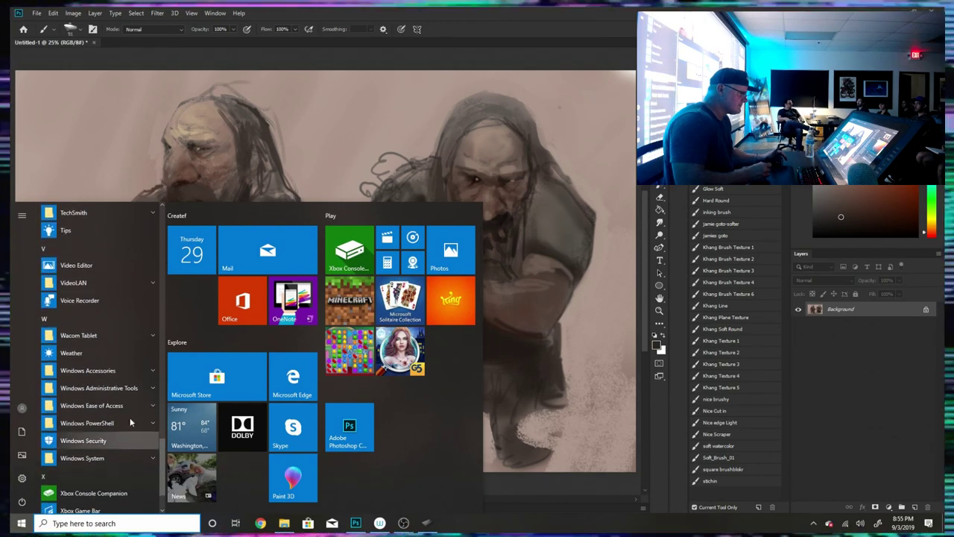
click(99, 336)
click(105, 389)
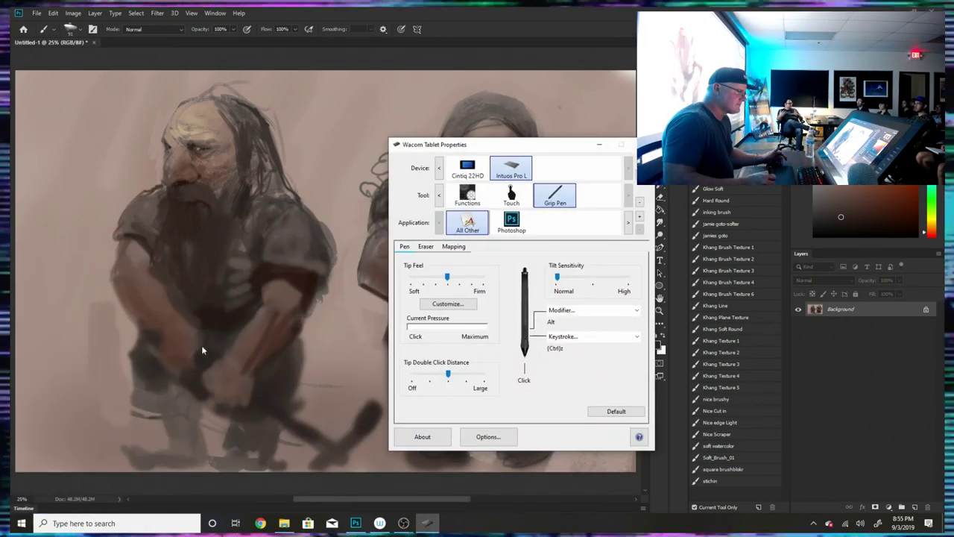
click(510, 220)
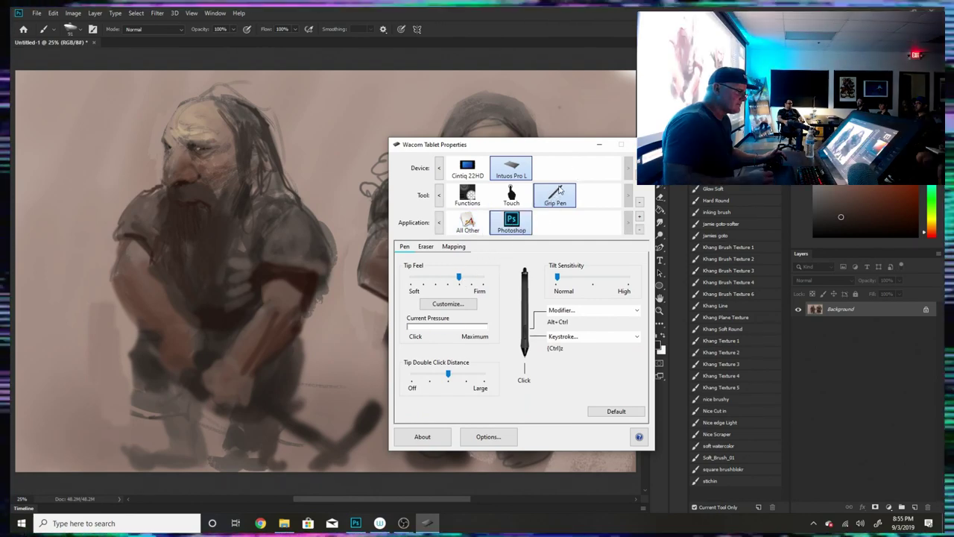
click(599, 144)
- Try a stroke with the 91 px bristle brush in the background between the two figures
drag(344, 306, 330, 348)
key(ctrl+z)
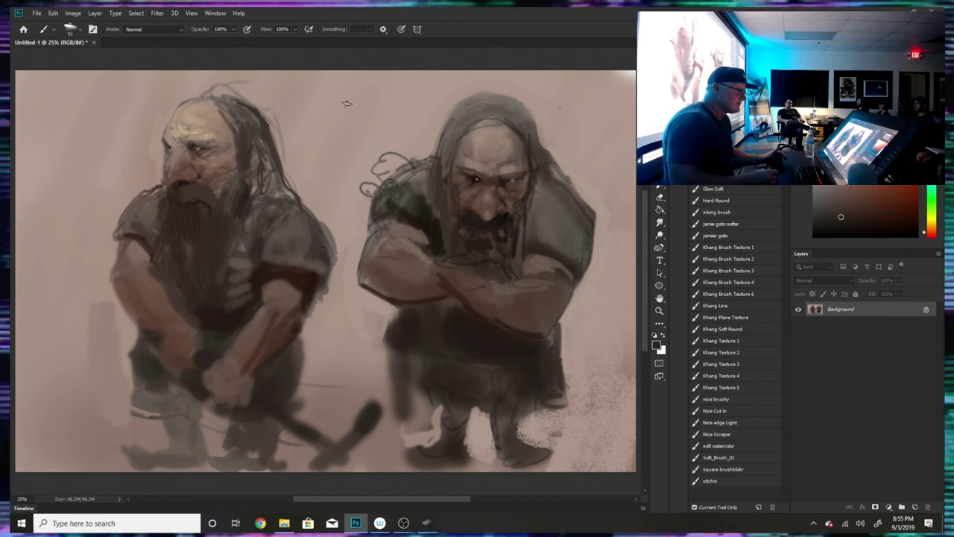
key(ctrl+z)
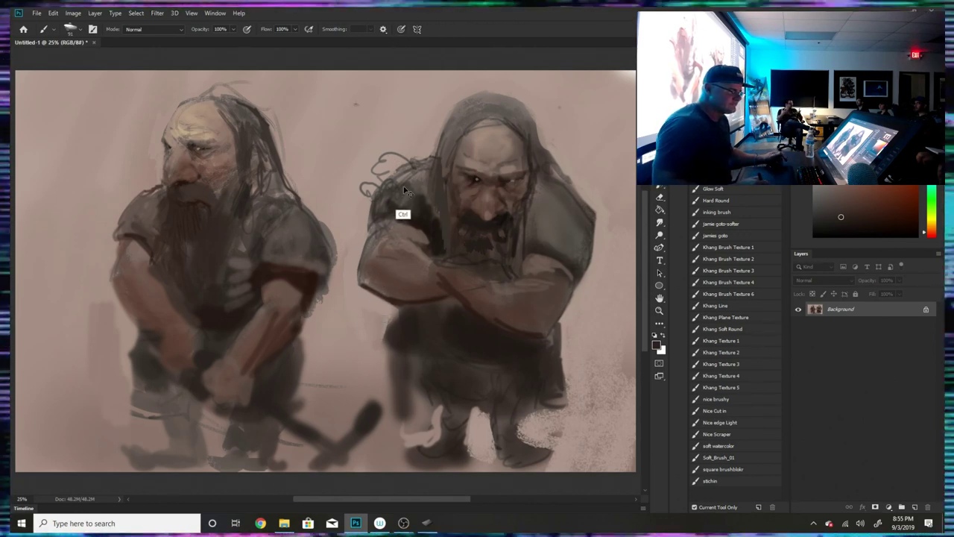
- Switch to the Khang Soft Round brush and try a stroke in the background between the figures' heads
click(727, 329)
drag(380, 115, 350, 145)
key(ctrl+z)
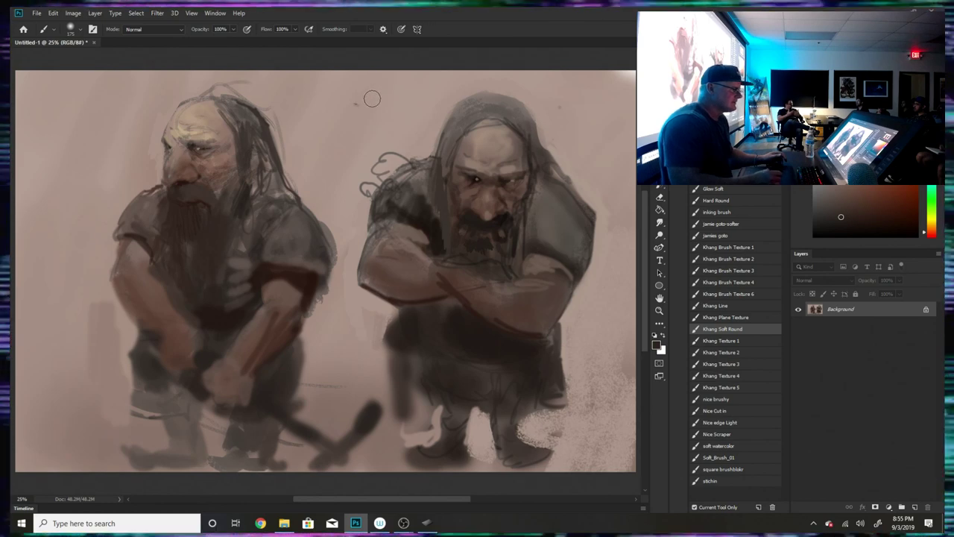
key(ctrl+z)
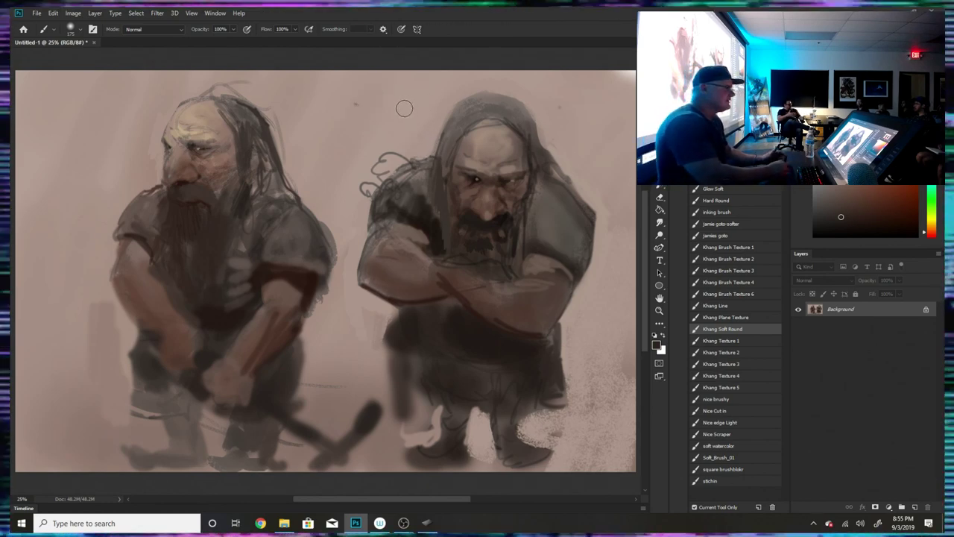
- Select the 23 px chalk brush, try dark marks in the background beside the arms-folded figure's head, and undo them
click(70, 29)
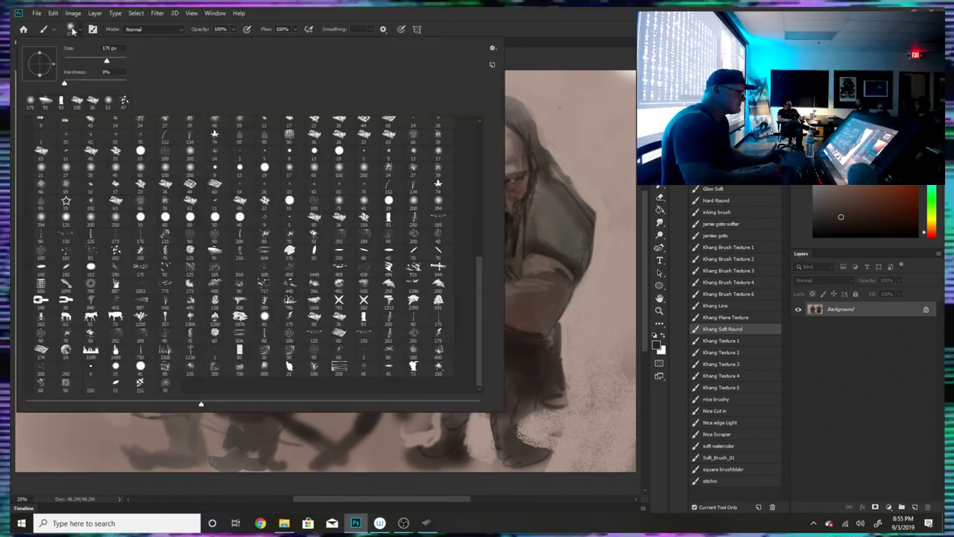
click(140, 185)
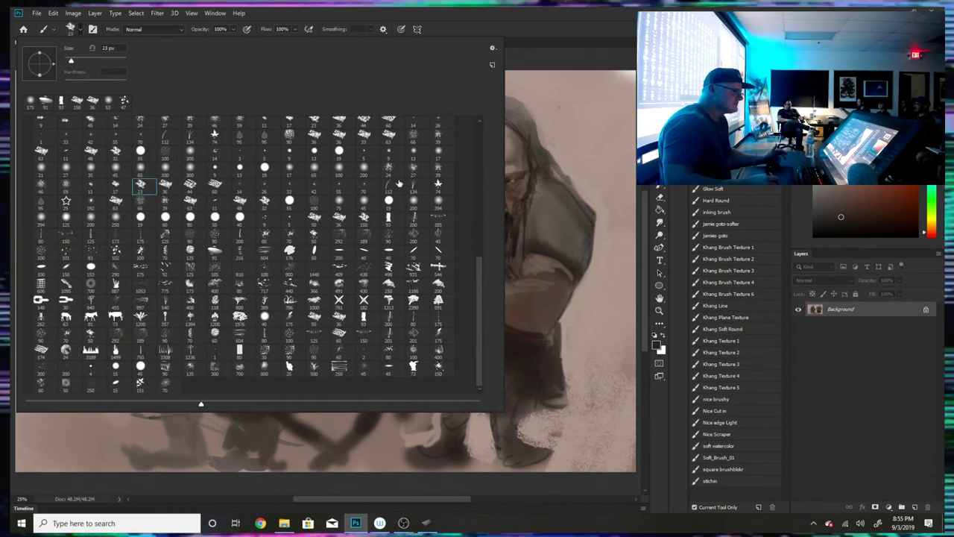
click(594, 105)
drag(575, 130, 598, 127)
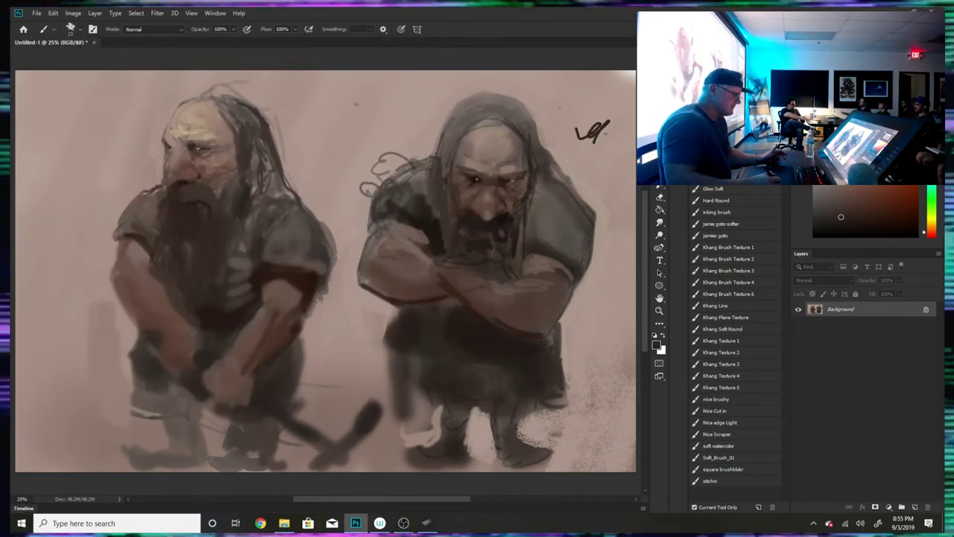
key(ctrl+z)
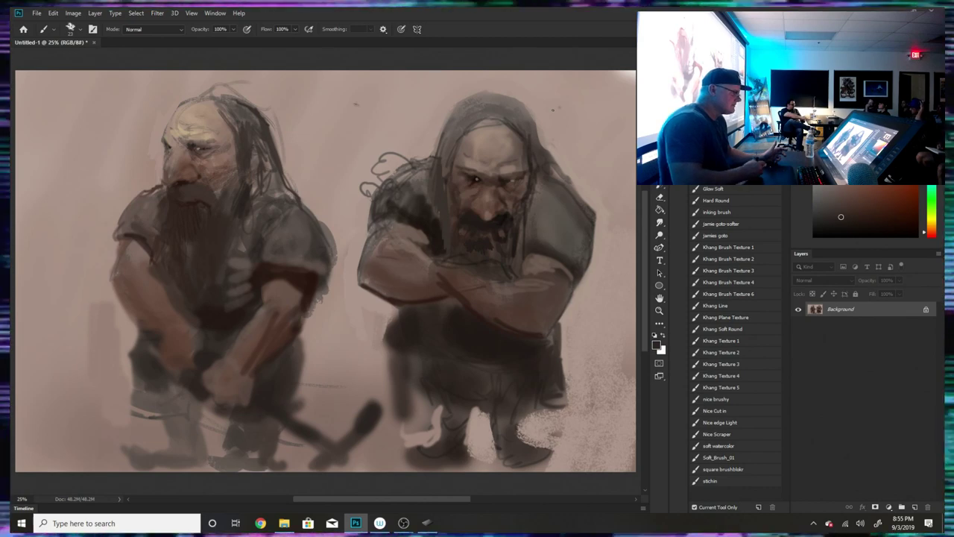
- In Wacom Tablet Properties, set the grip pen's All Other tip feel to the middle position, and return to the painting
click(22, 522)
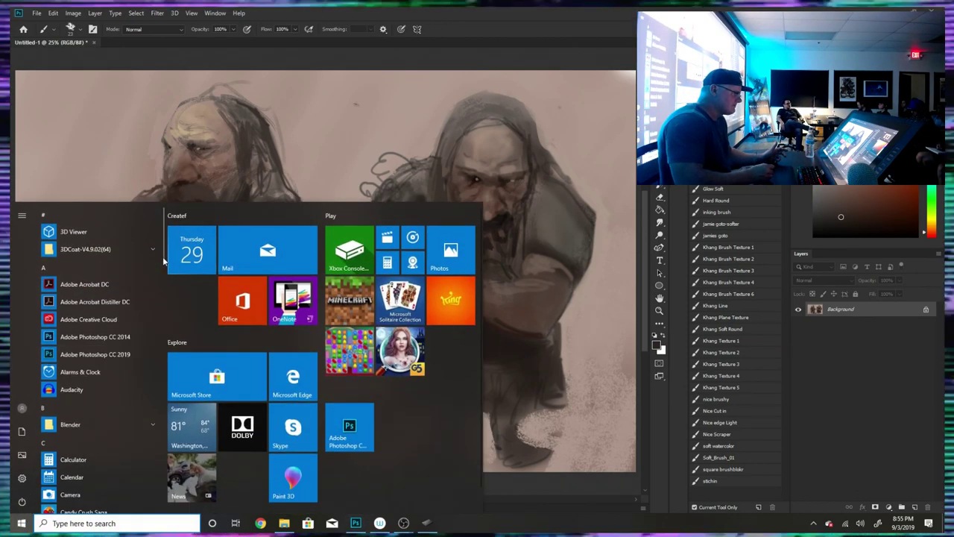
scroll(162, 257, down, 15)
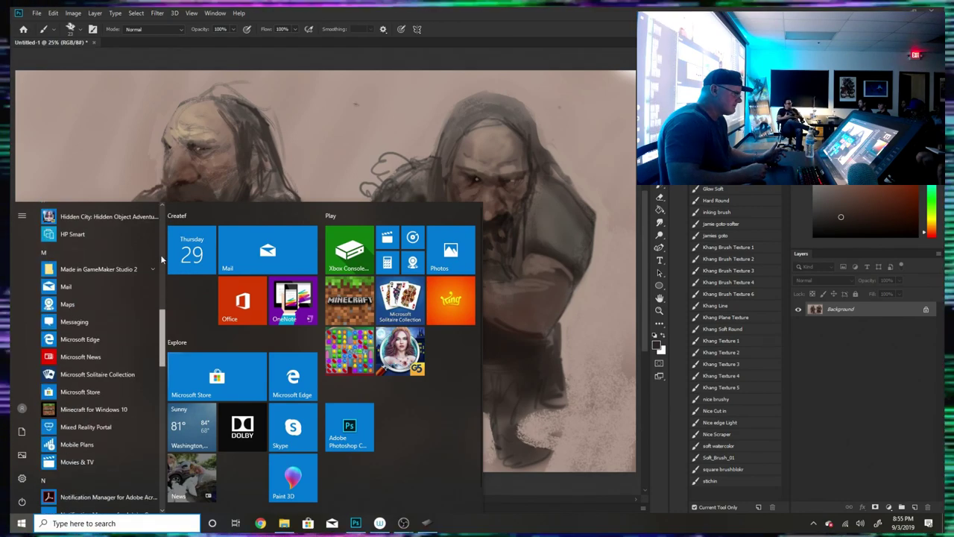
scroll(160, 254, down, 15)
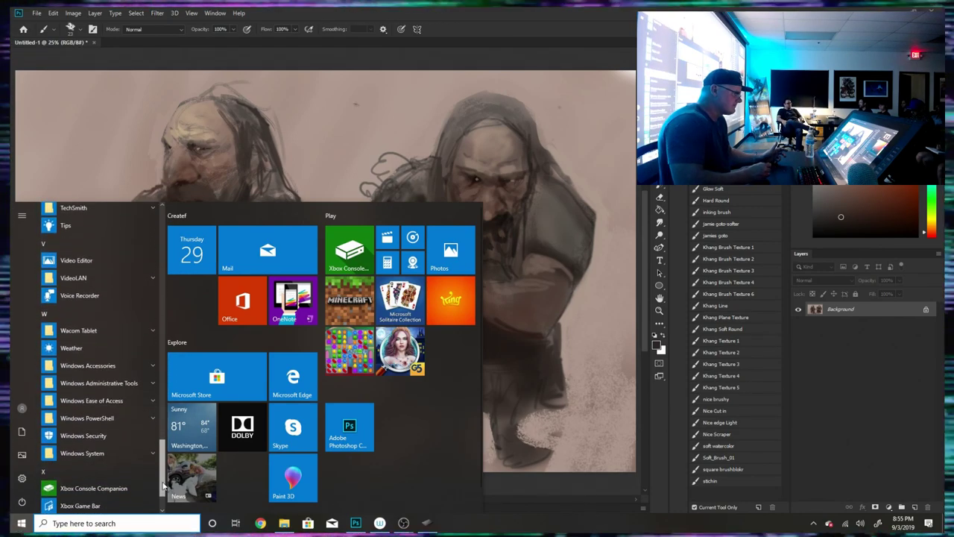
click(101, 330)
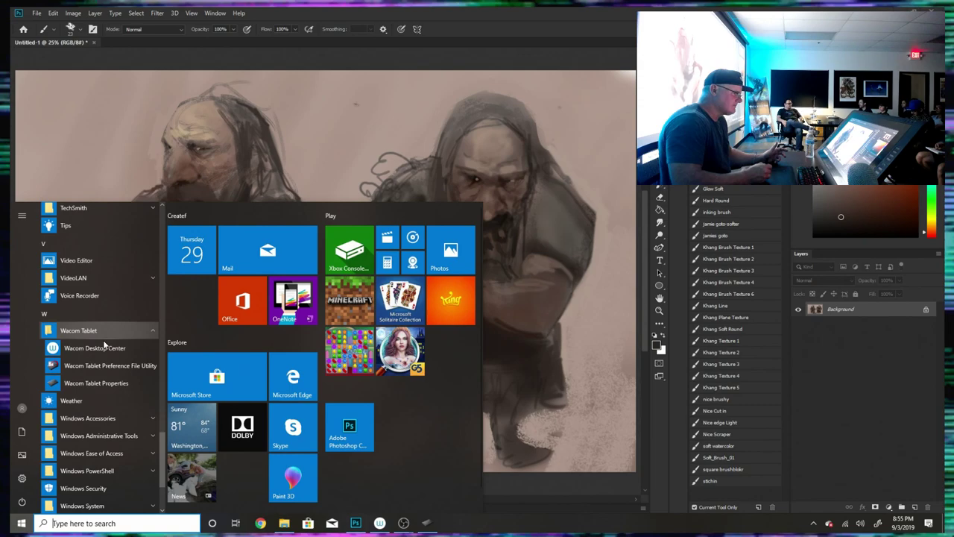
click(97, 383)
click(468, 222)
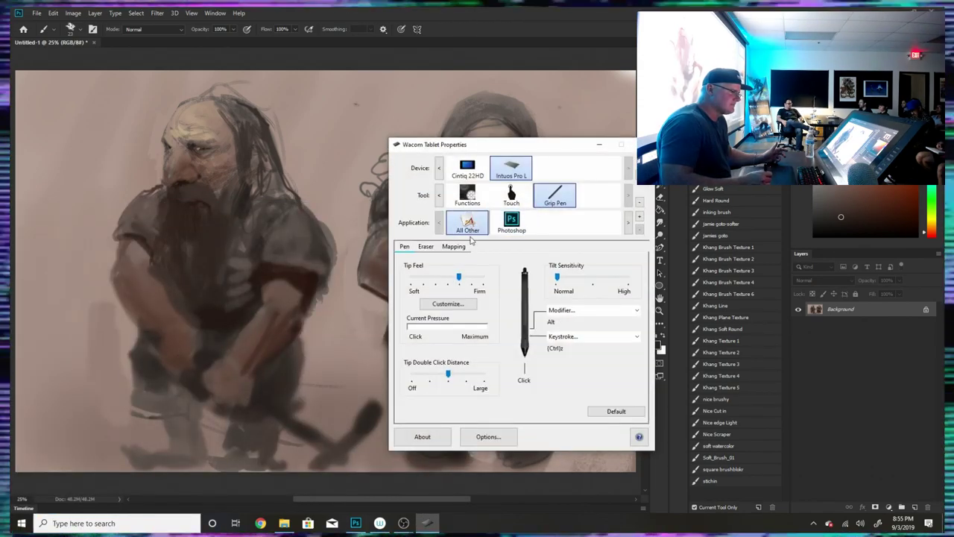
click(445, 280)
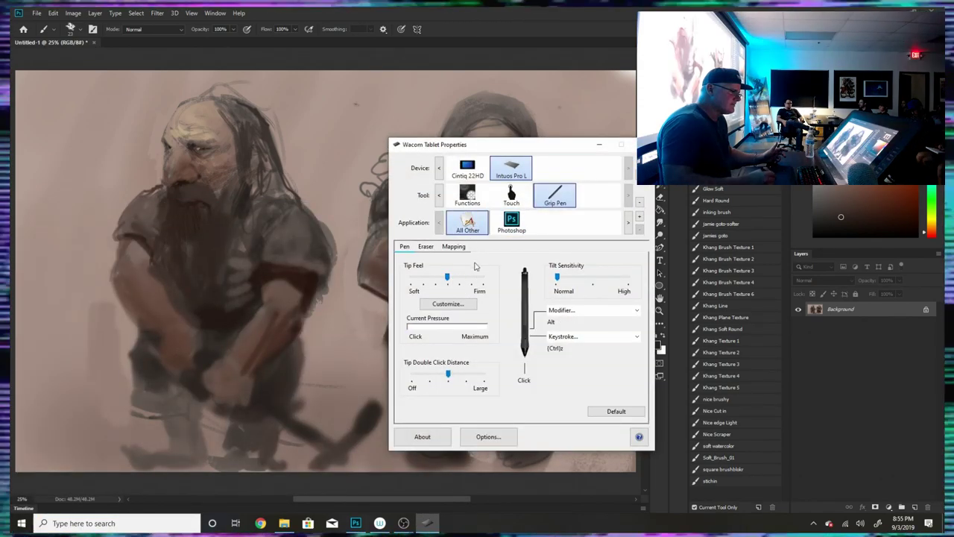
click(597, 147)
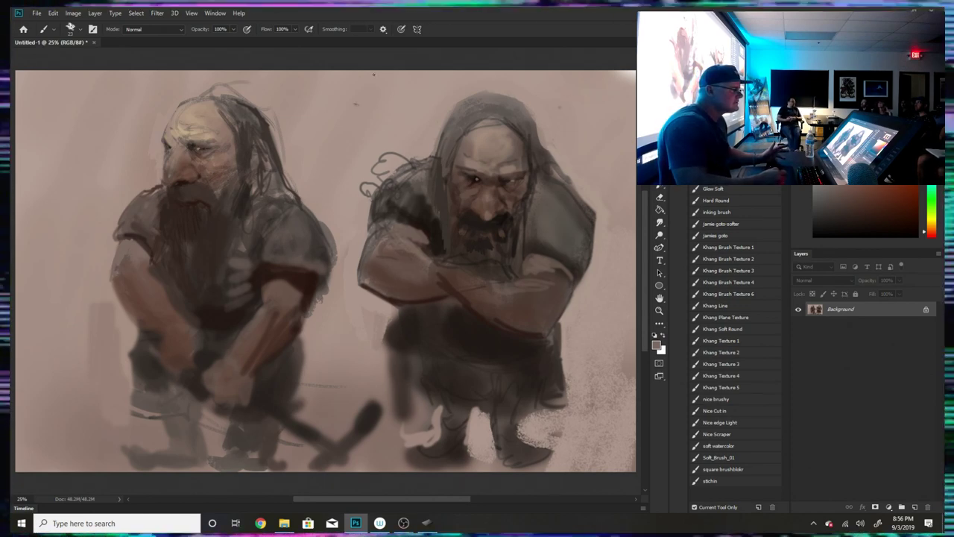
- Open the brush settings for the 23 px chalk brush and enable Transfer
click(240, 13)
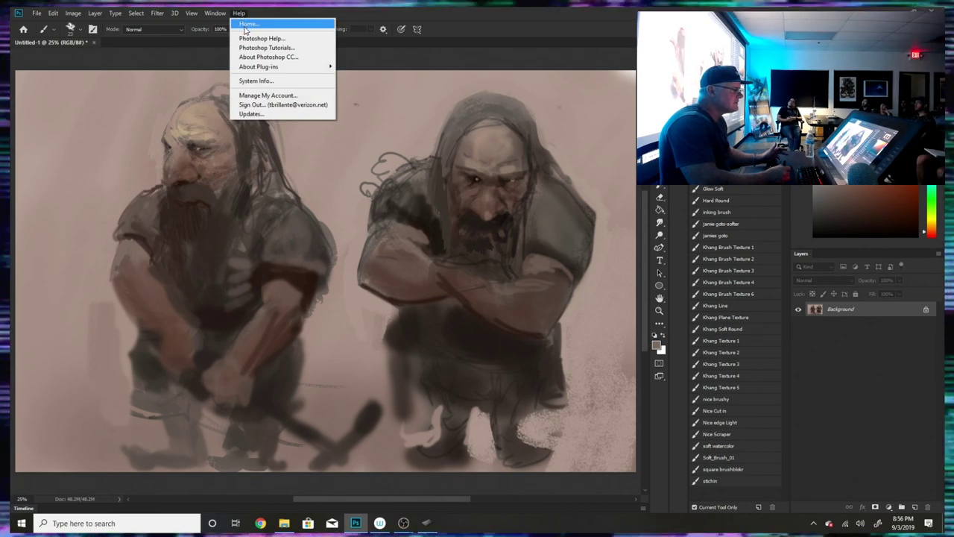
mouse_move(220, 15)
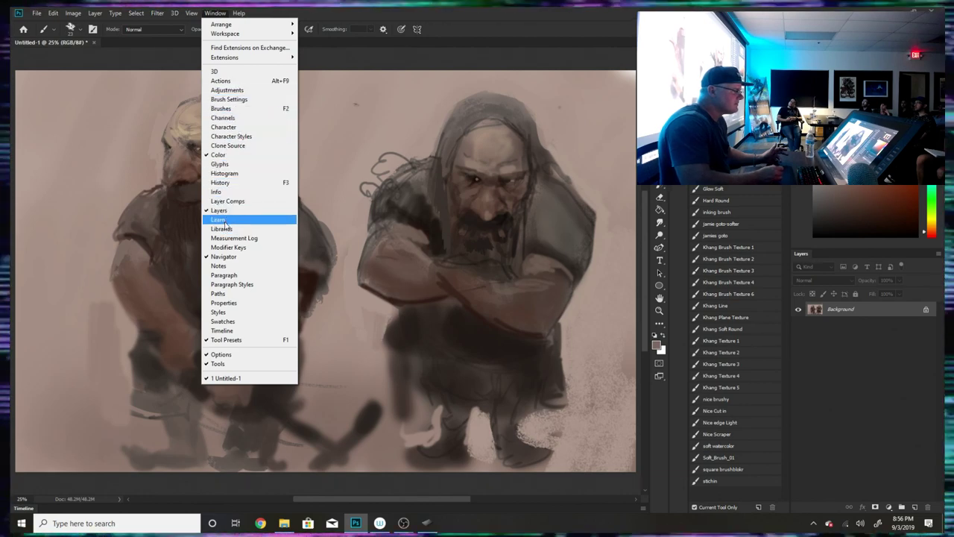
click(234, 110)
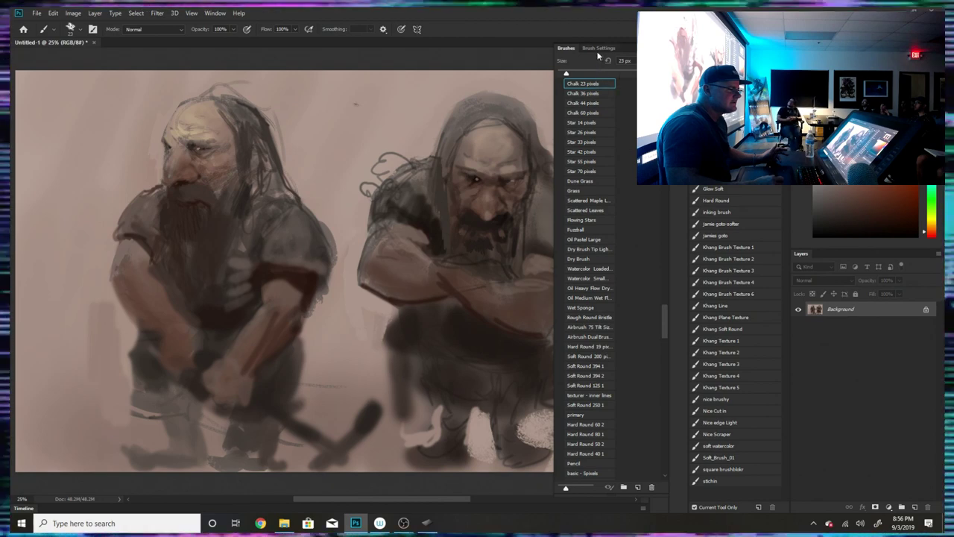
drag(663, 50, 602, 50)
key(F5)
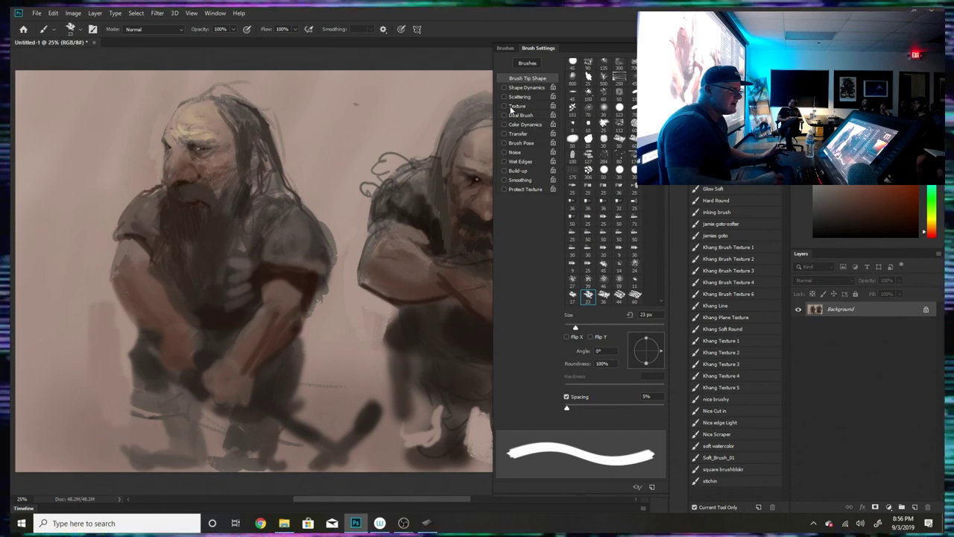
click(504, 133)
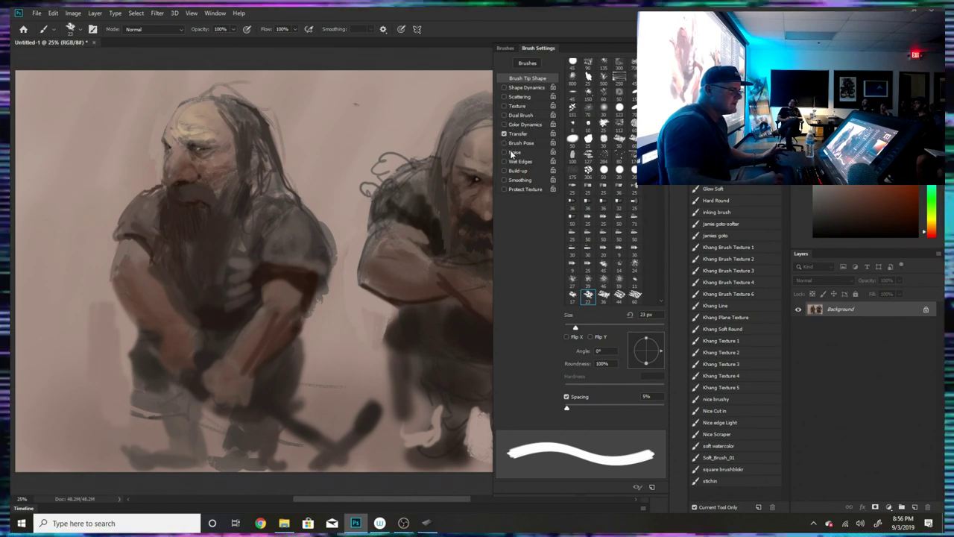
- Turn off the current brush's Transfer option and try the Khang Brush Texture 1 and Khang Soft Round presets
click(504, 134)
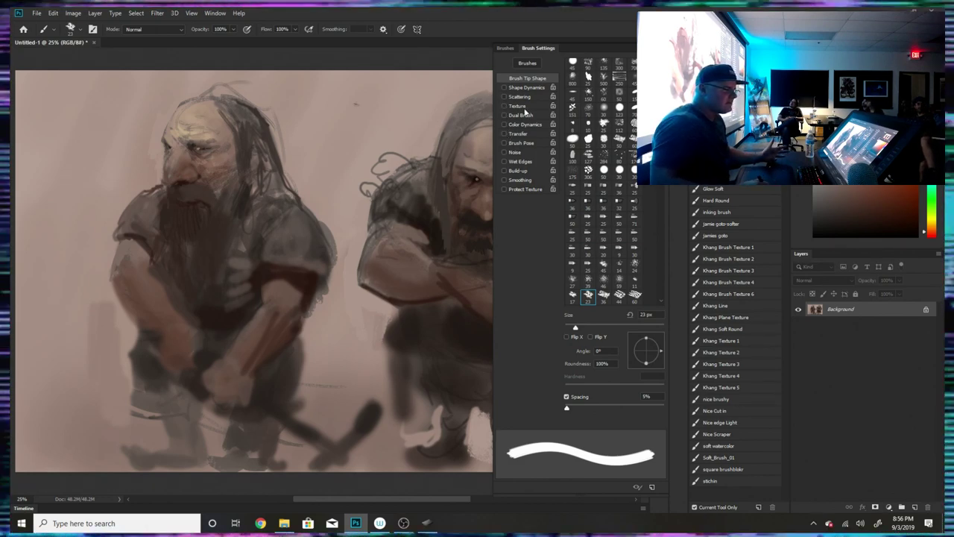
click(726, 247)
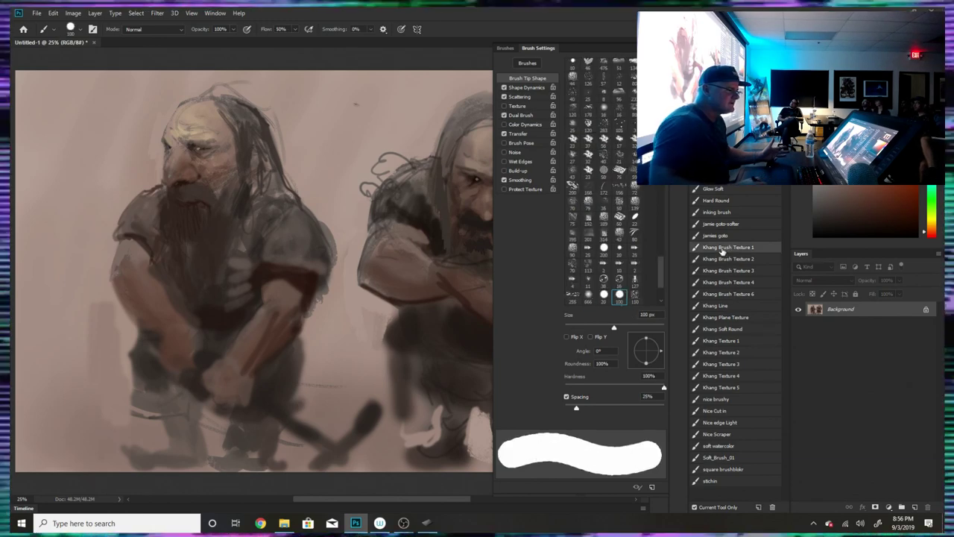
click(726, 328)
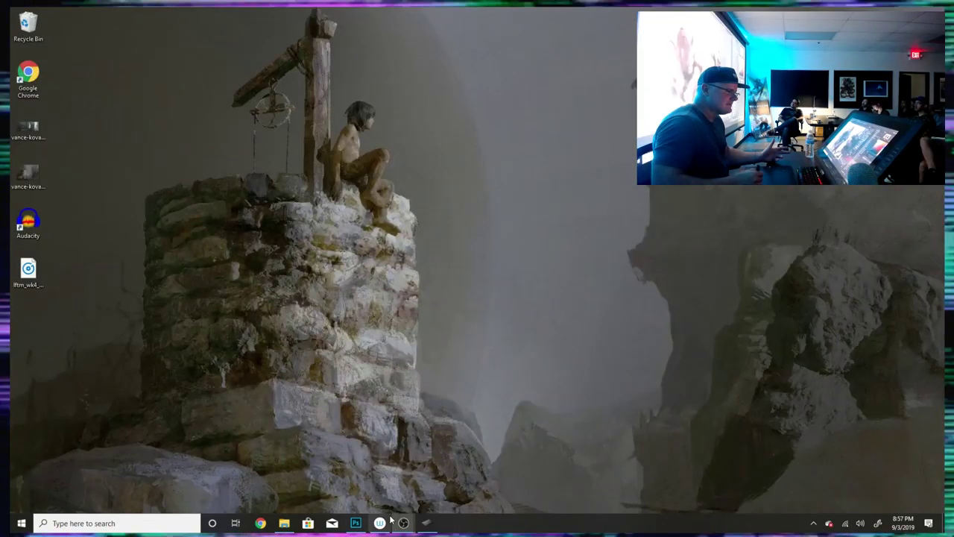
- Switch back to Photoshop, enlarge the brush to 46 px, and undo a test stroke in the background between the two dwarves
click(356, 524)
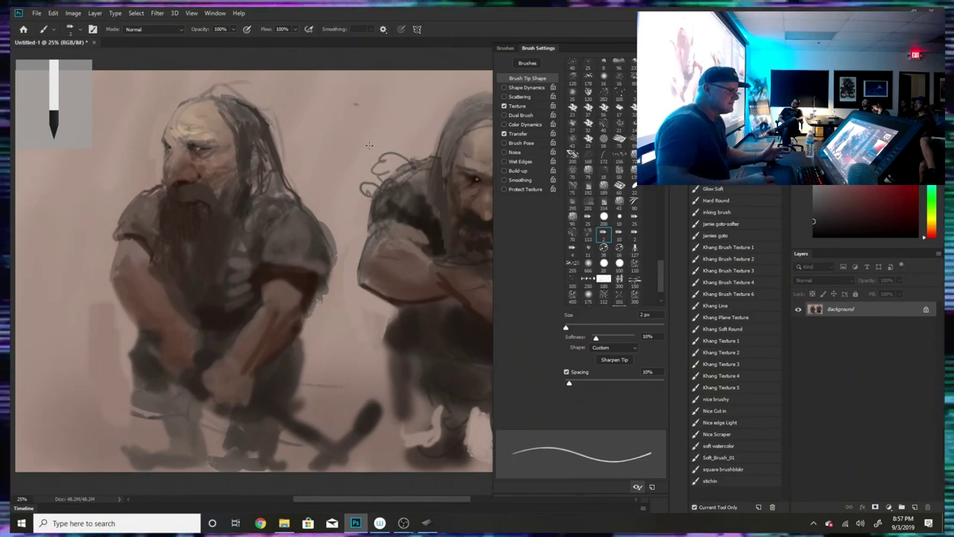
drag(565, 327, 605, 326)
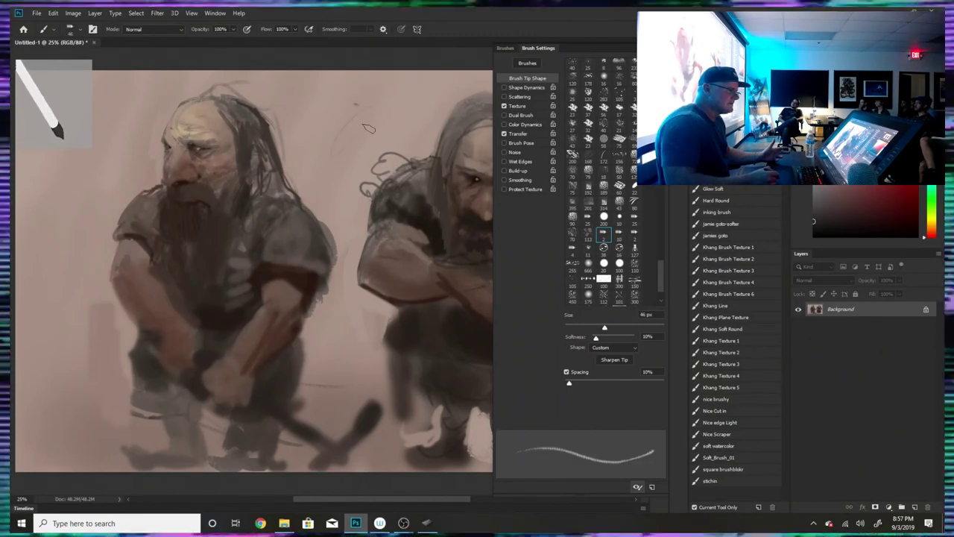
drag(366, 110, 350, 142)
key(ctrl+z)
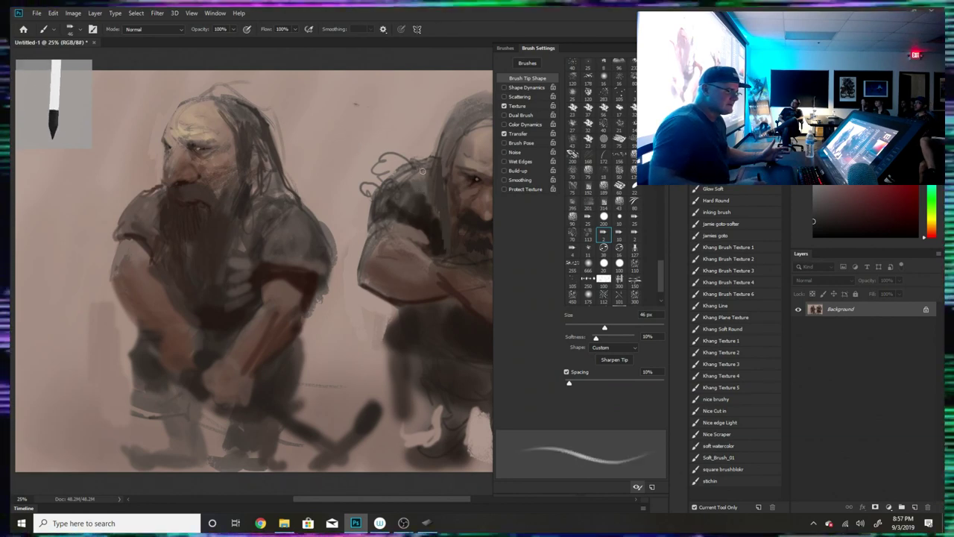
- Load the Khang Soft Round brush preset and try a dark test stroke between the two dwarves, undoing the stroke
click(719, 328)
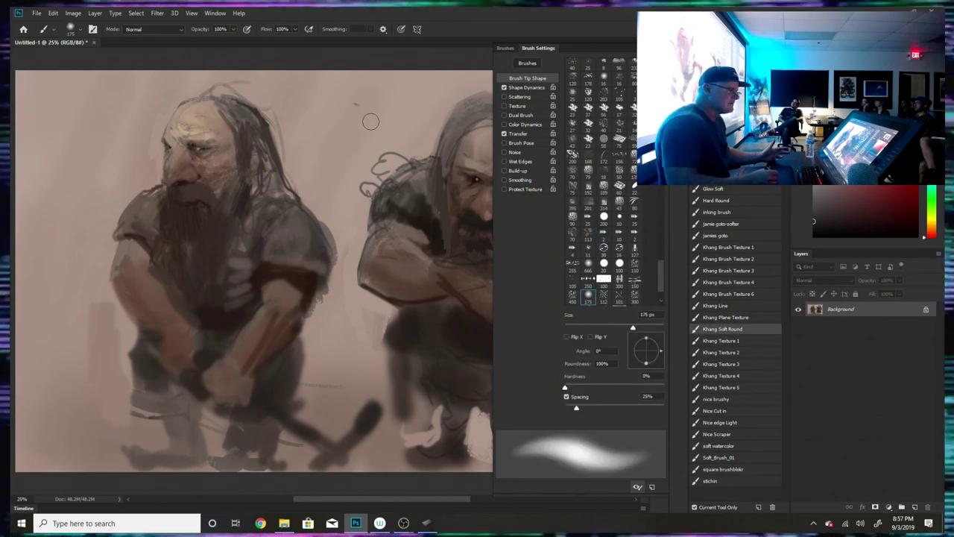
mouse_move(377, 108)
mouse_down()
mouse_move(350, 142)
mouse_move(363, 155)
mouse_move(367, 143)
mouse_up()
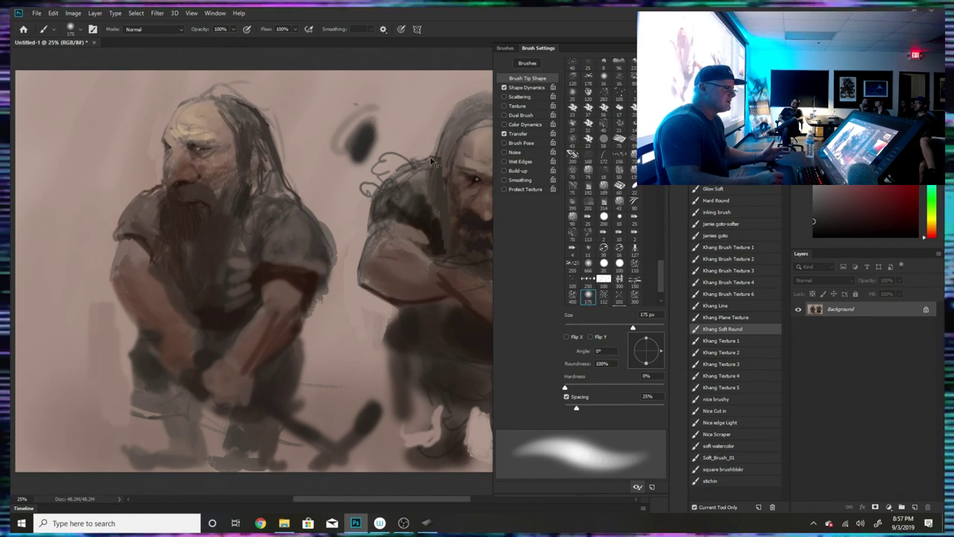
key(ctrl+z)
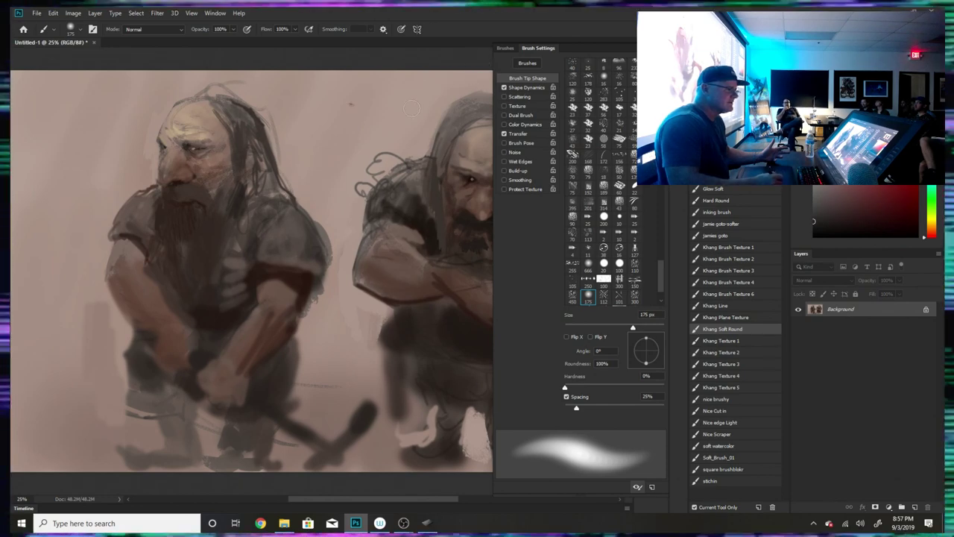
- Move the brush panels clear of the painting and softly lighten the right dwarf's crossed forearms with a sampled skin tone
mouse_move(507, 47)
mouse_down()
mouse_move(731, 209)
mouse_move(779, 224)
mouse_up()
mouse_move(512, 48)
mouse_down()
mouse_move(566, 48)
mouse_move(825, 227)
mouse_up()
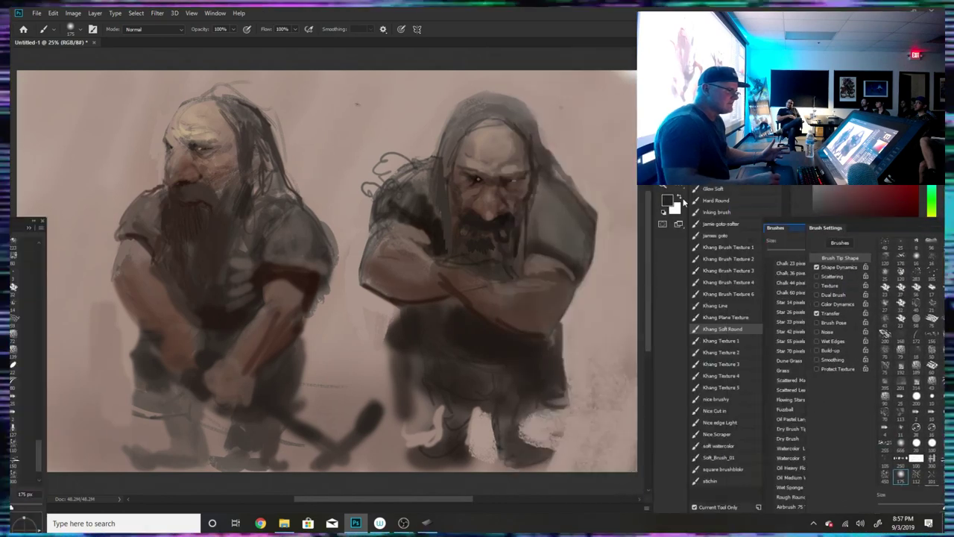
alt+click(494, 166)
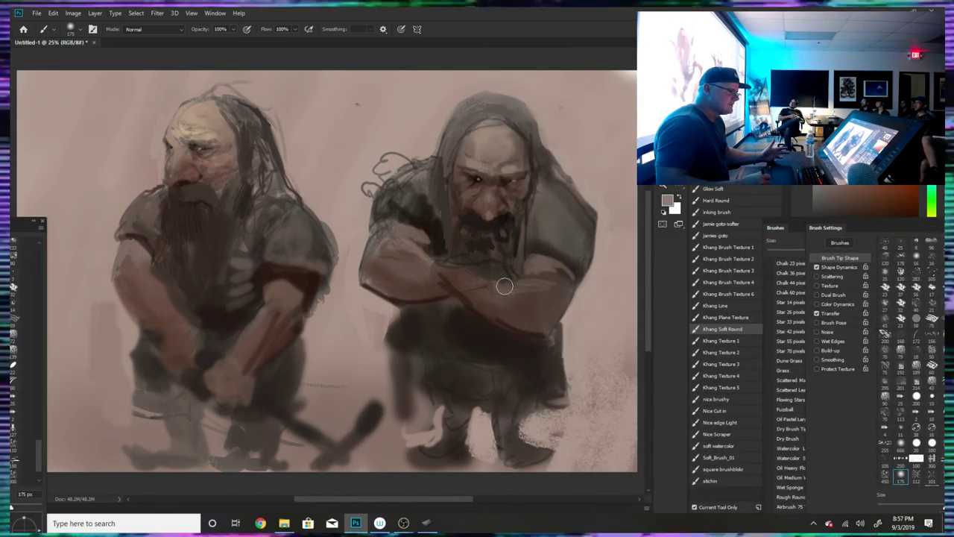
mouse_move(511, 291)
mouse_down()
mouse_move(542, 303)
mouse_move(460, 270)
mouse_move(437, 287)
mouse_move(444, 307)
mouse_move(404, 264)
mouse_move(384, 257)
mouse_move(427, 254)
mouse_move(376, 240)
mouse_up()
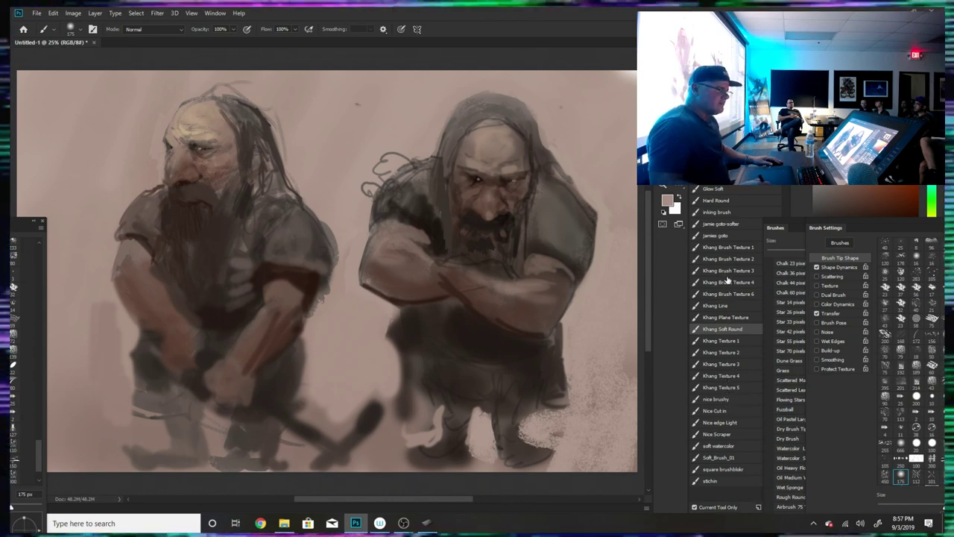
- Cut the background colour in around the hammer and the right dwarf's legs using the Jamie goto-softer brush
click(727, 225)
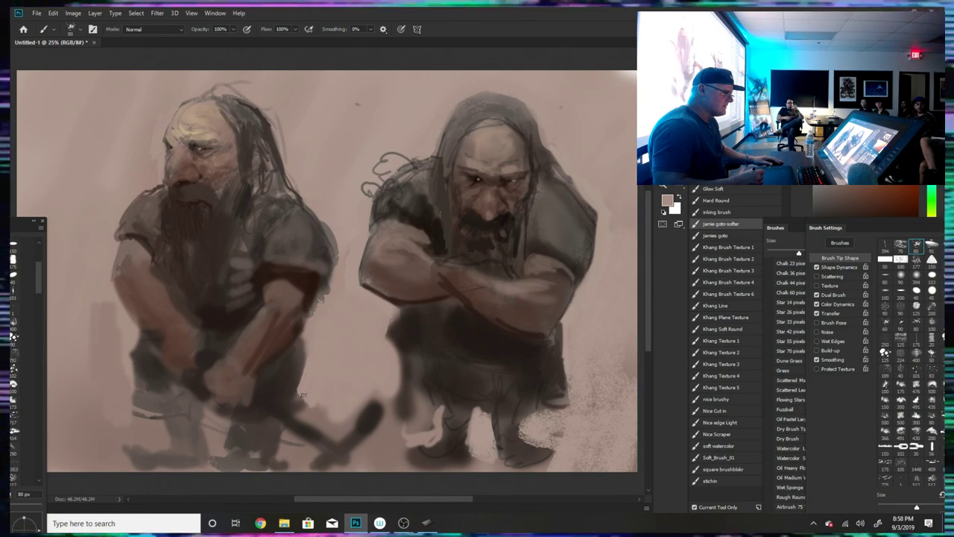
mouse_move(303, 395)
mouse_down()
mouse_move(331, 433)
mouse_move(329, 415)
mouse_up()
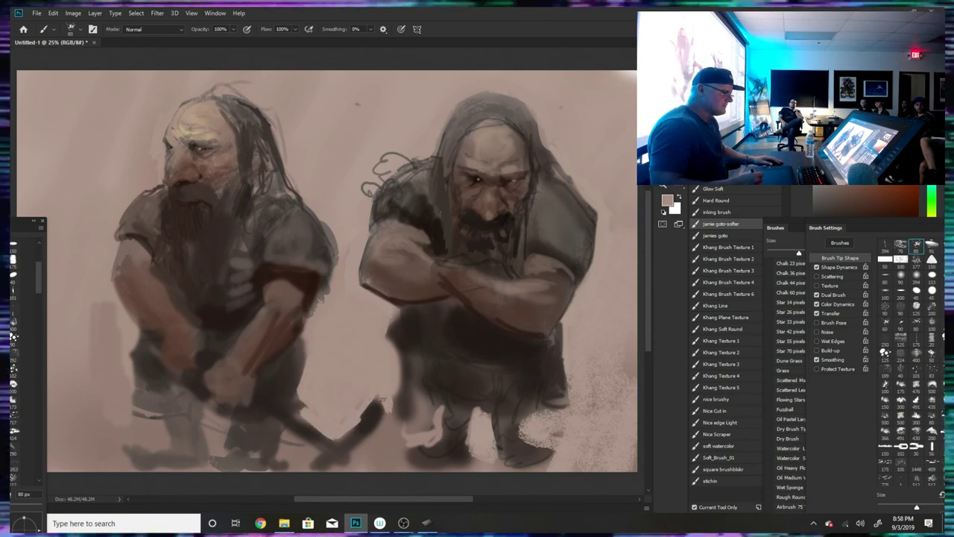
drag(382, 401, 387, 397)
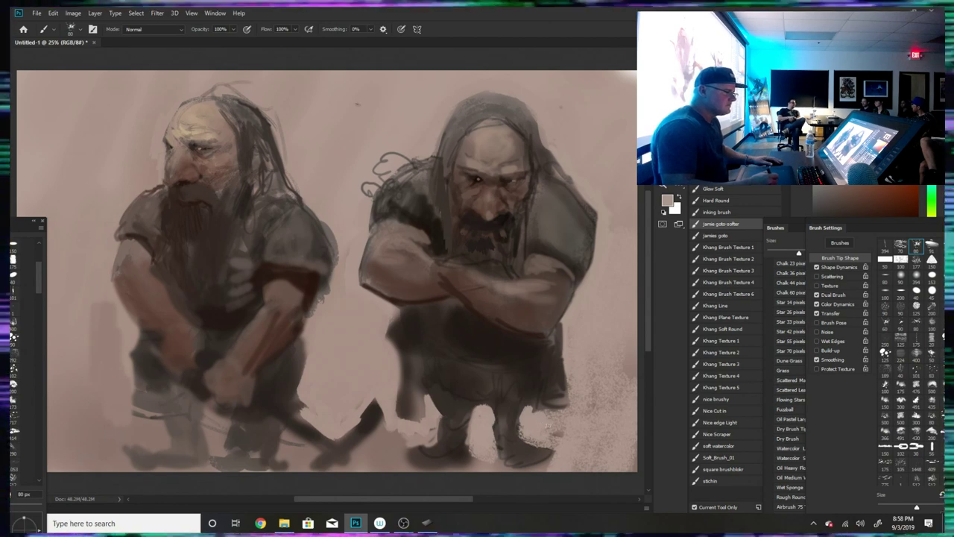
- Sample a dark tone from the left dwarf's clothing and define his lower legs and feet with it
key(alt)
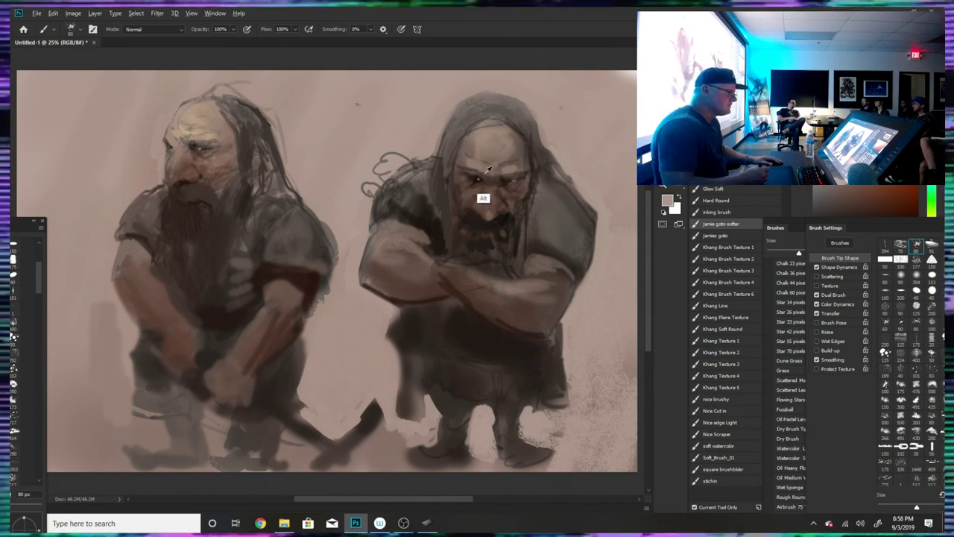
alt+click(216, 351)
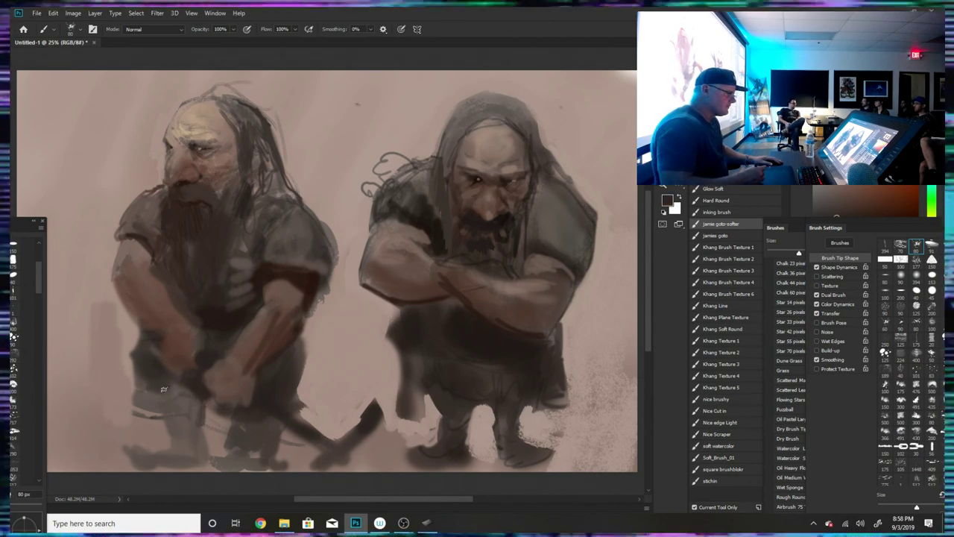
drag(163, 388, 179, 430)
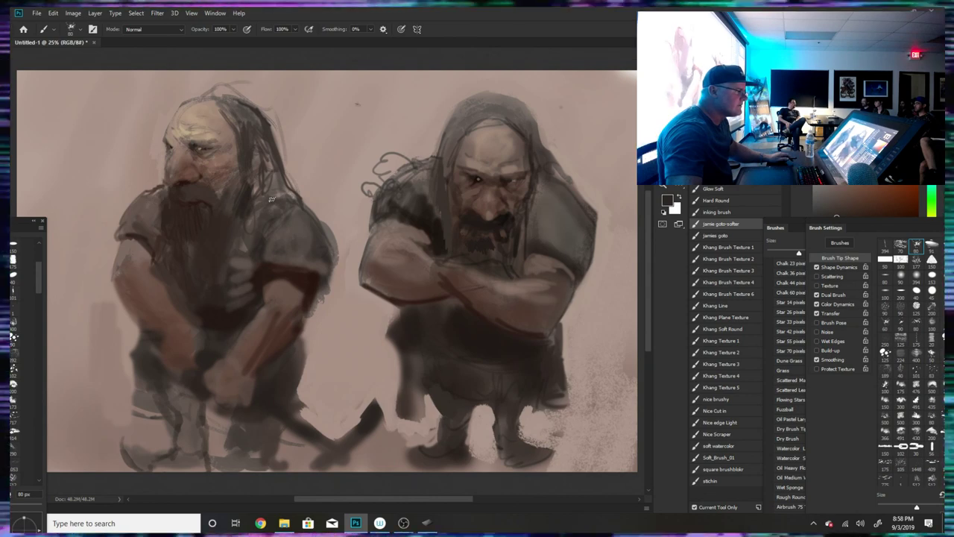
- Set the brush size to 14 px and refine small details on the left dwarf's face with sampled and adjusted brown tones
scroll(306, 166, up, 2)
scroll(315, 162, up, 3)
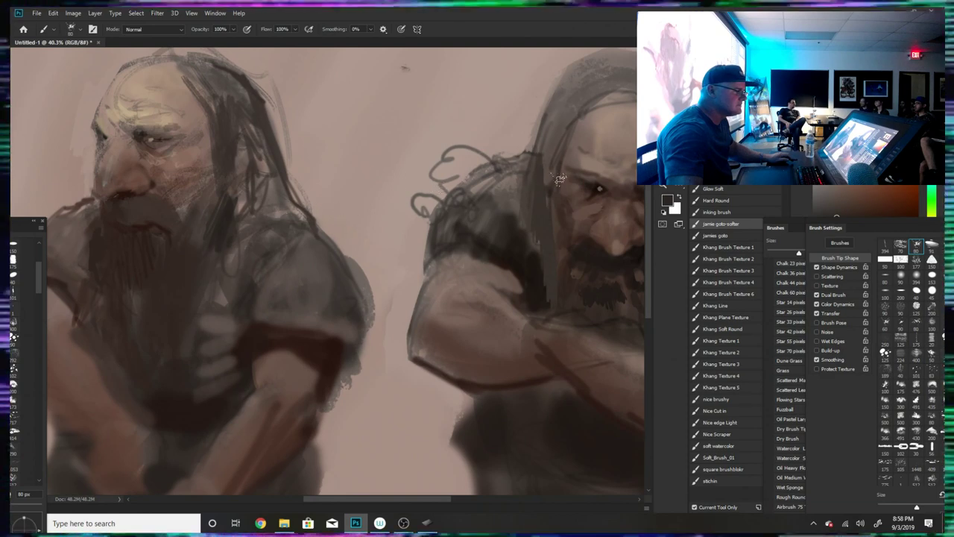
key(space)
drag(522, 183, 600, 219)
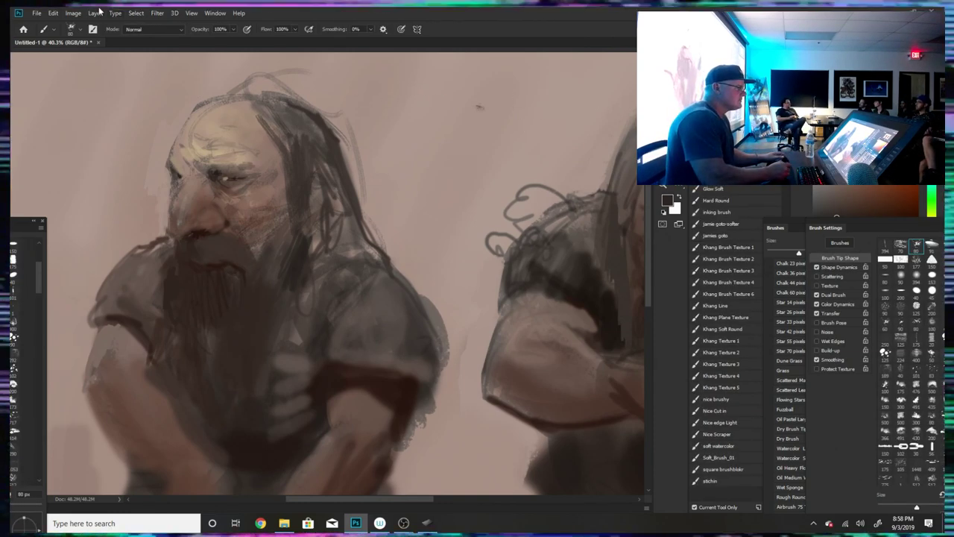
click(71, 29)
click(68, 59)
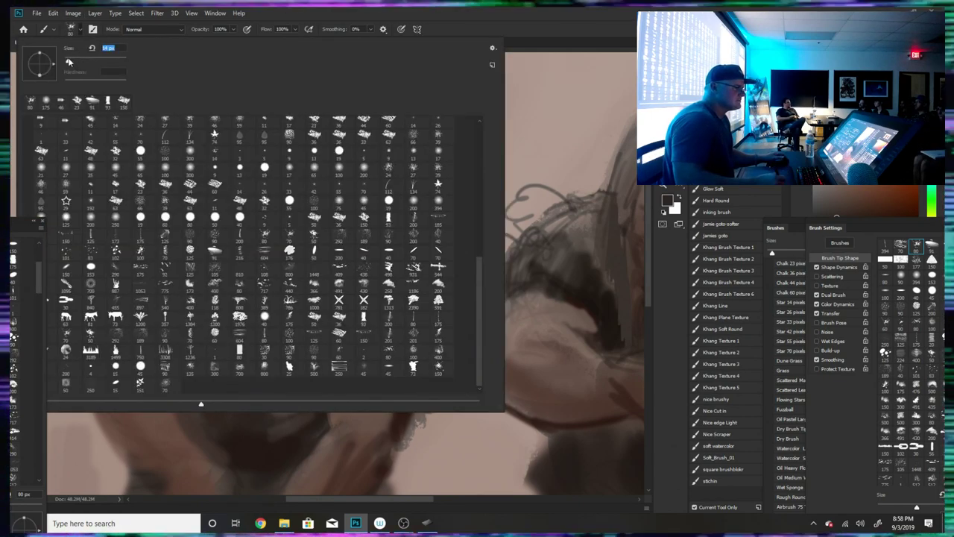
click(551, 37)
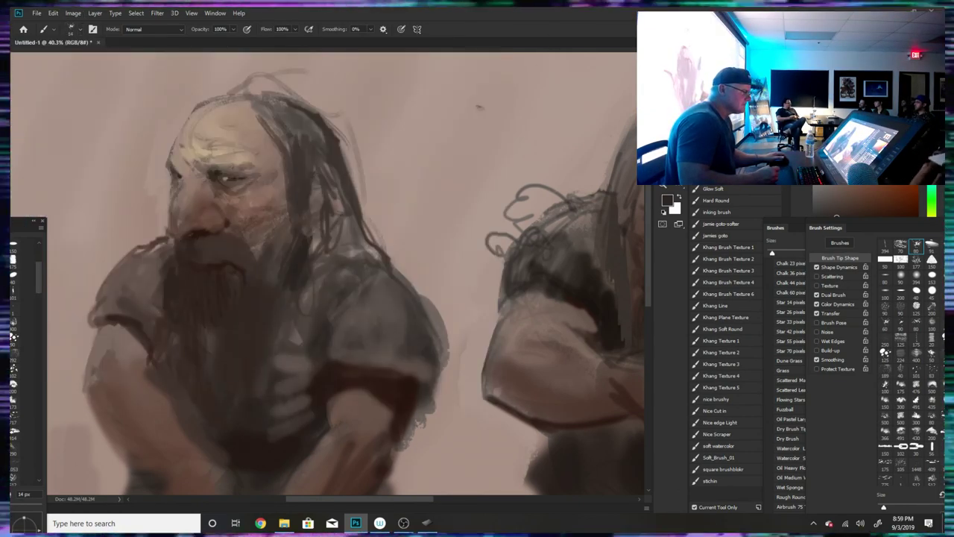
alt+click(216, 192)
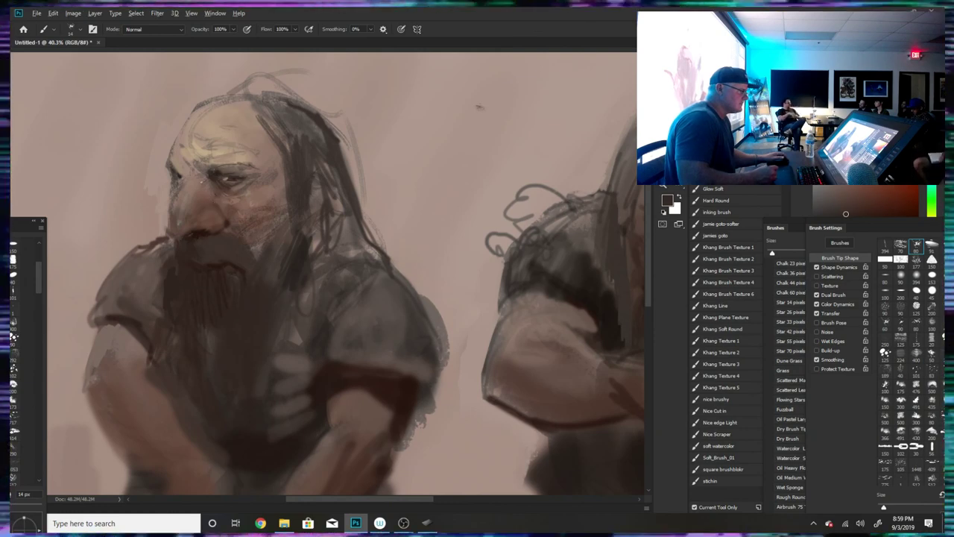
click(851, 191)
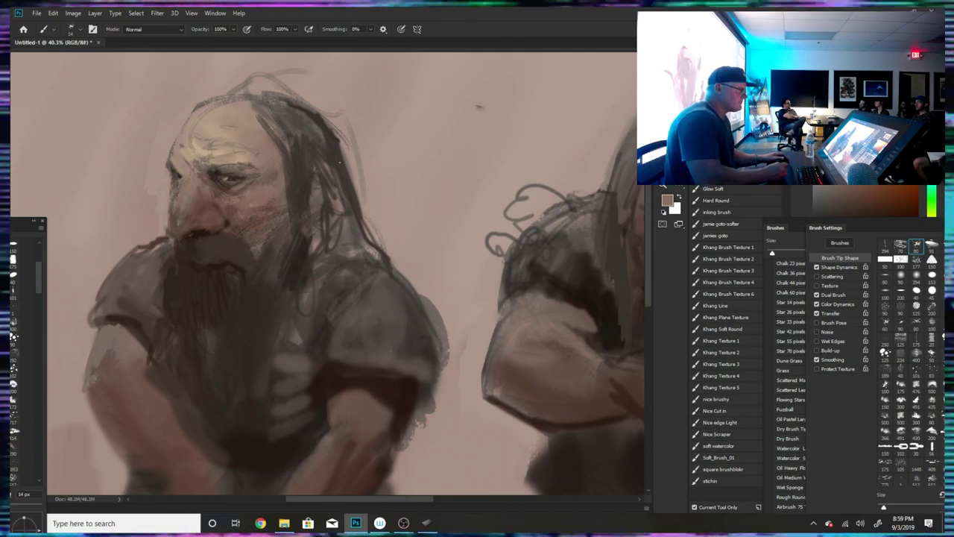
- Set the brush size to 69 px and smooth the left dwarf's forehead and hair with colours sampled from the painting
click(72, 30)
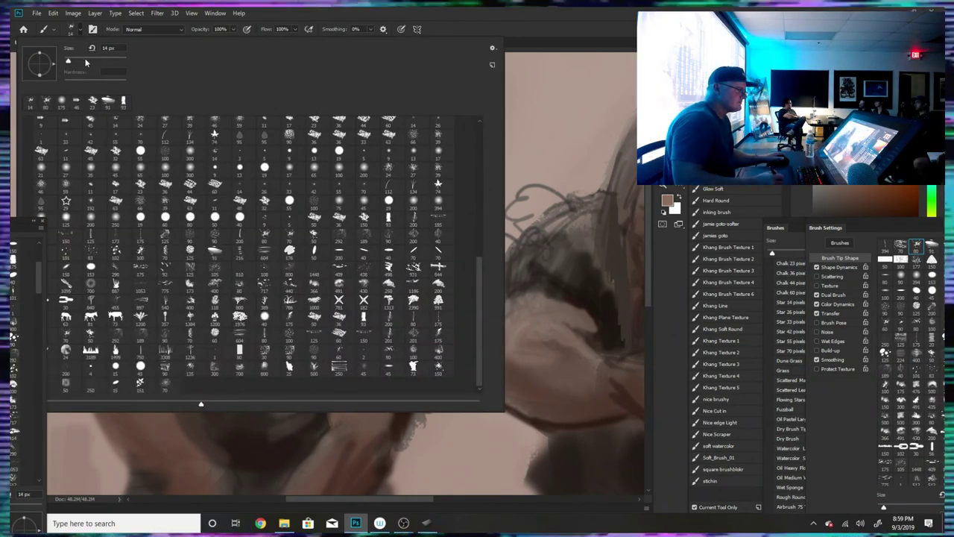
click(85, 61)
click(536, 73)
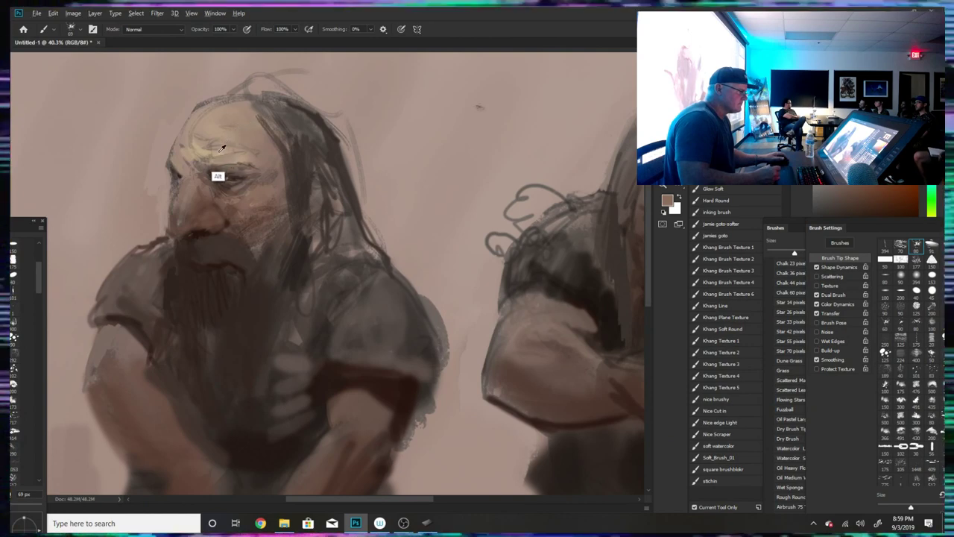
alt+click(199, 159)
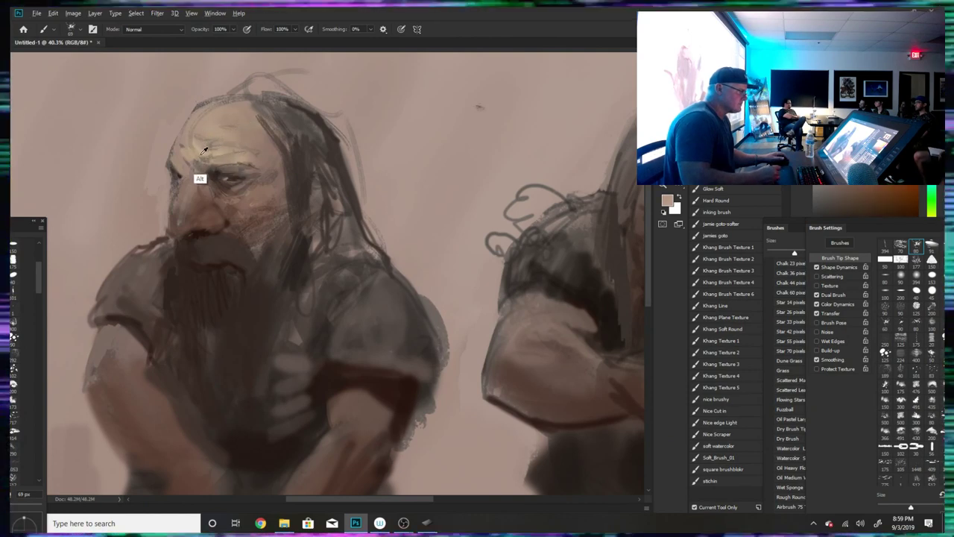
drag(196, 147, 182, 134)
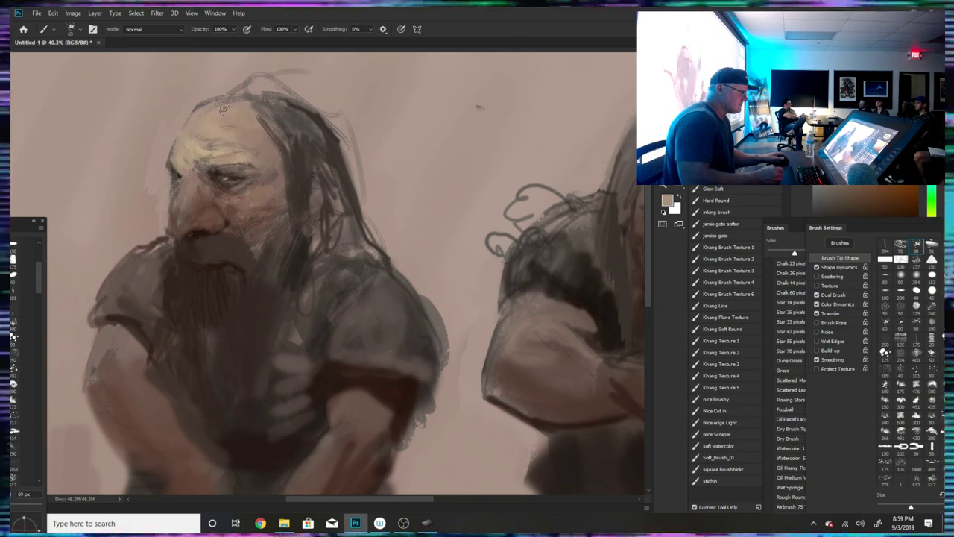
alt+click(296, 123)
drag(295, 124, 314, 163)
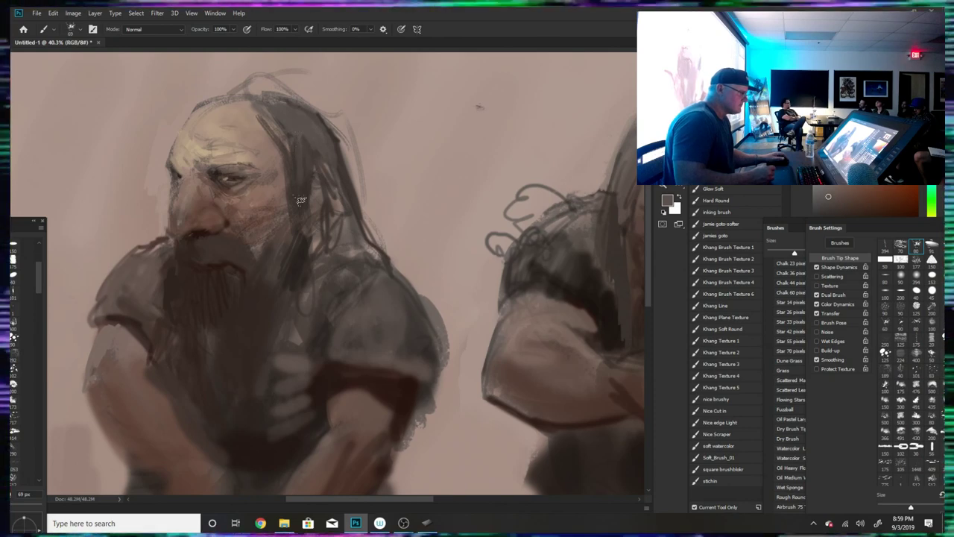
- Set the brush size to 45 px and rework the left dwarf's moustache, mouth, beard and cheek with sampled dark browns and skin tones
alt+click(231, 256)
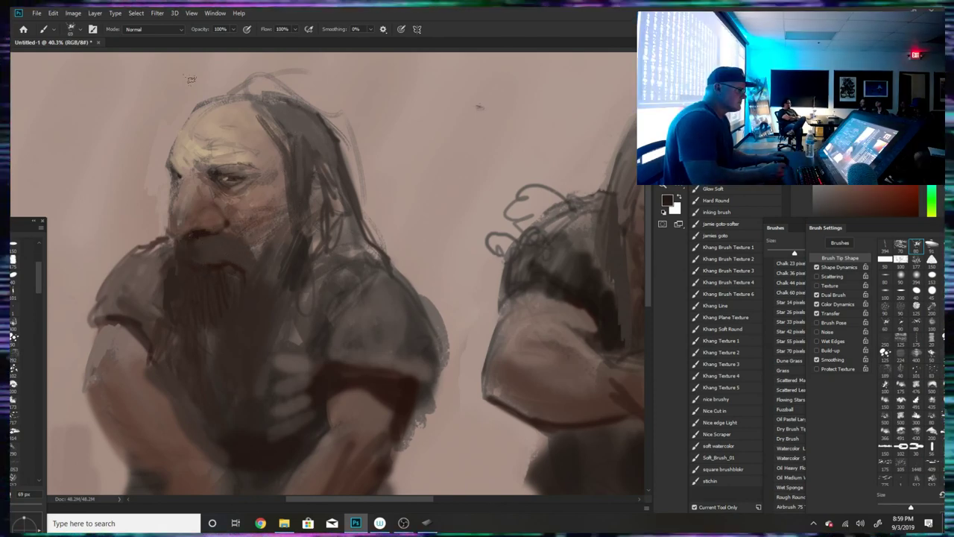
click(75, 30)
drag(80, 60, 68, 61)
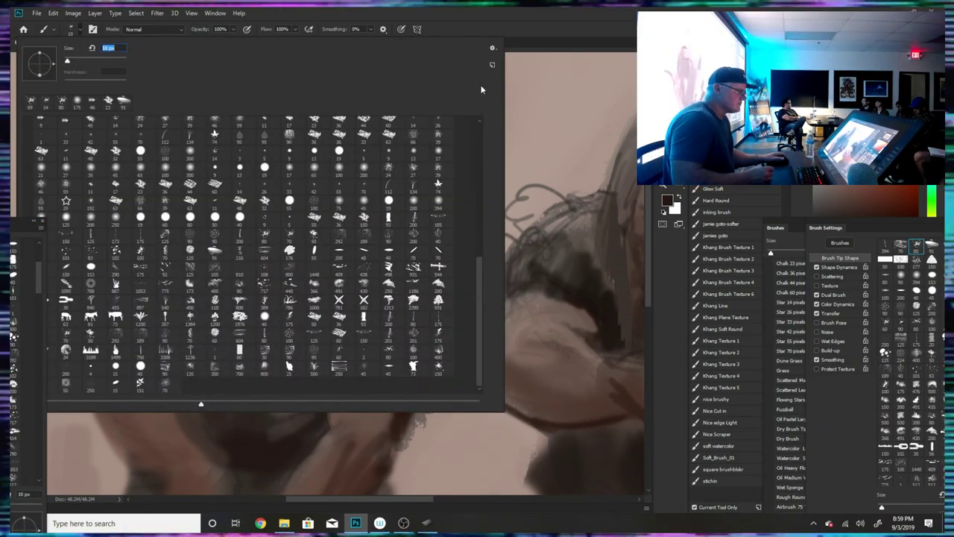
key(Return)
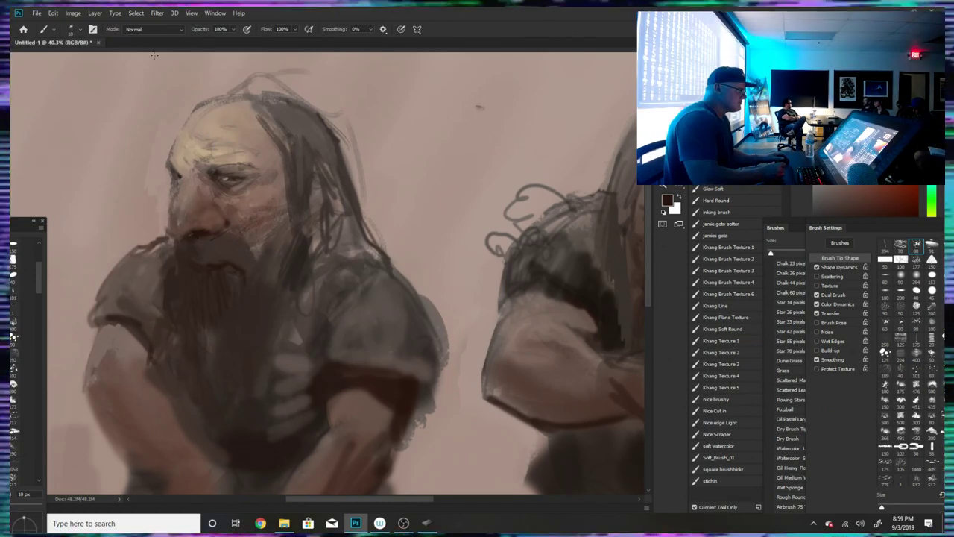
click(77, 31)
drag(68, 61, 78, 61)
key(Escape)
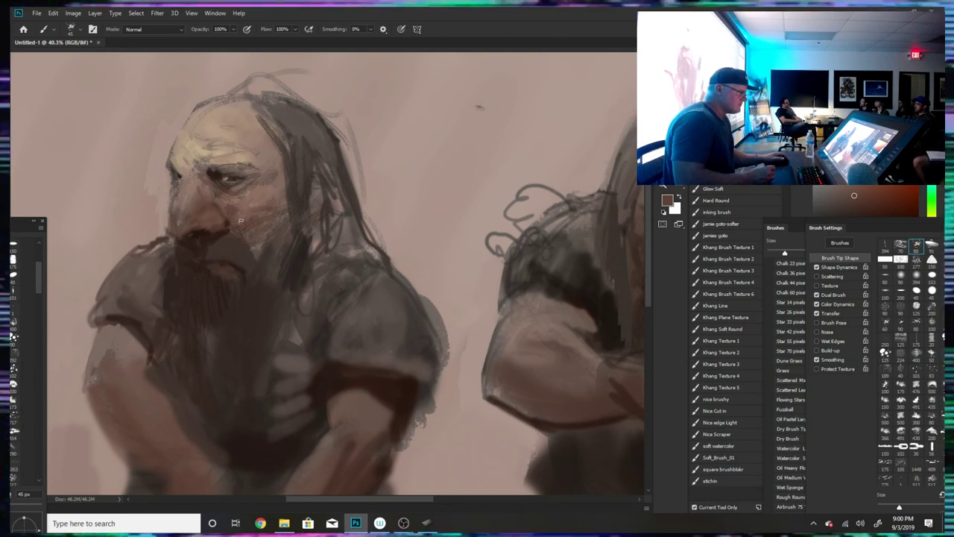
alt+click(202, 234)
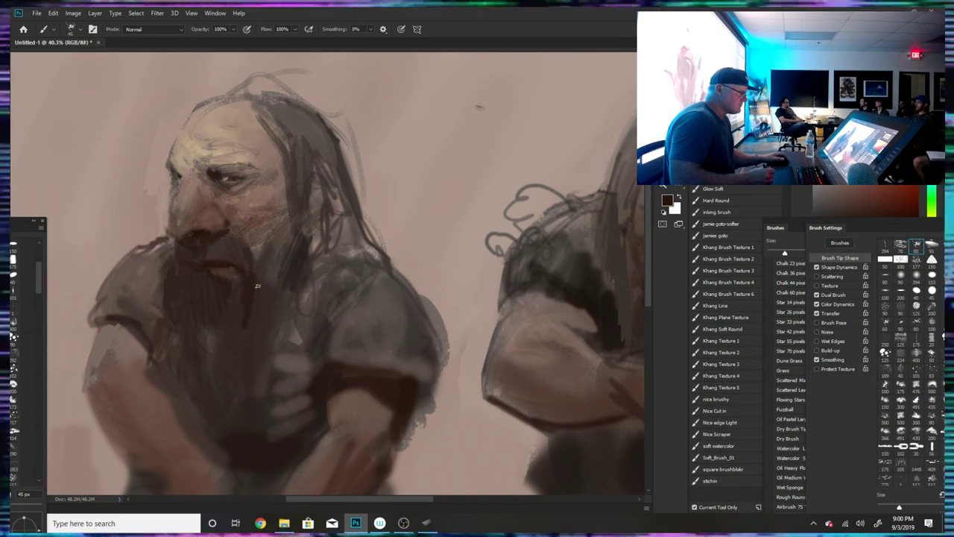
alt+click(229, 184)
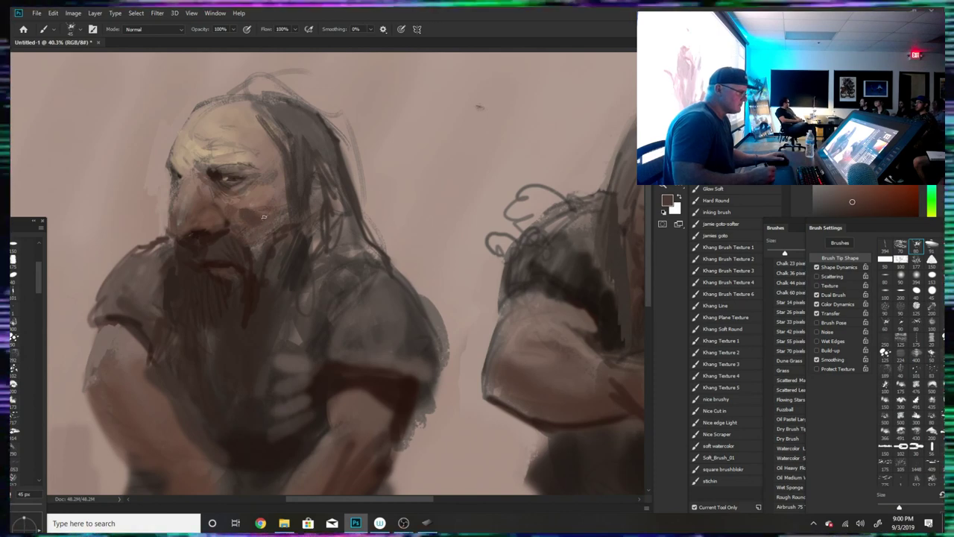
- Refine the left dwarf's nose, eyebrow, moustache and cheek with browns and skin tones sampled from his face
alt+click(179, 221)
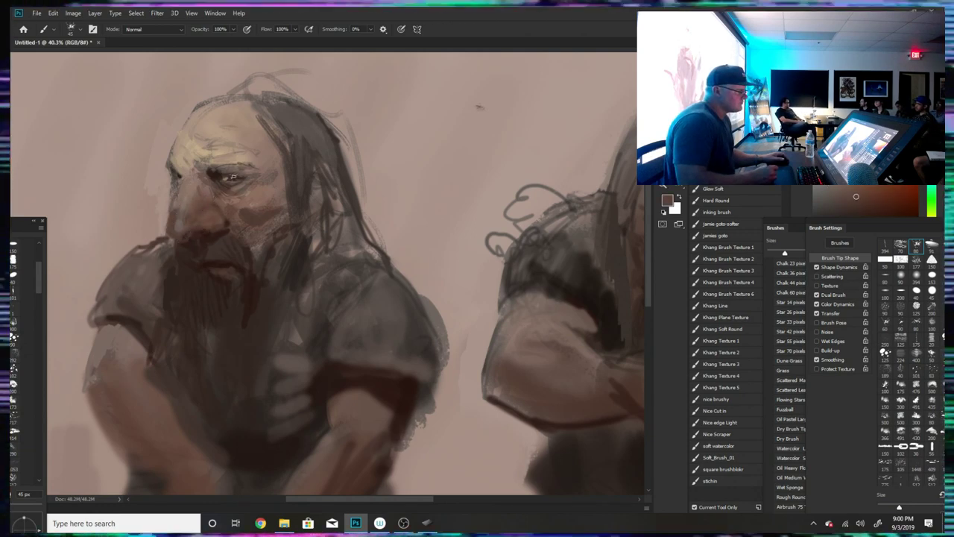
alt+click(187, 214)
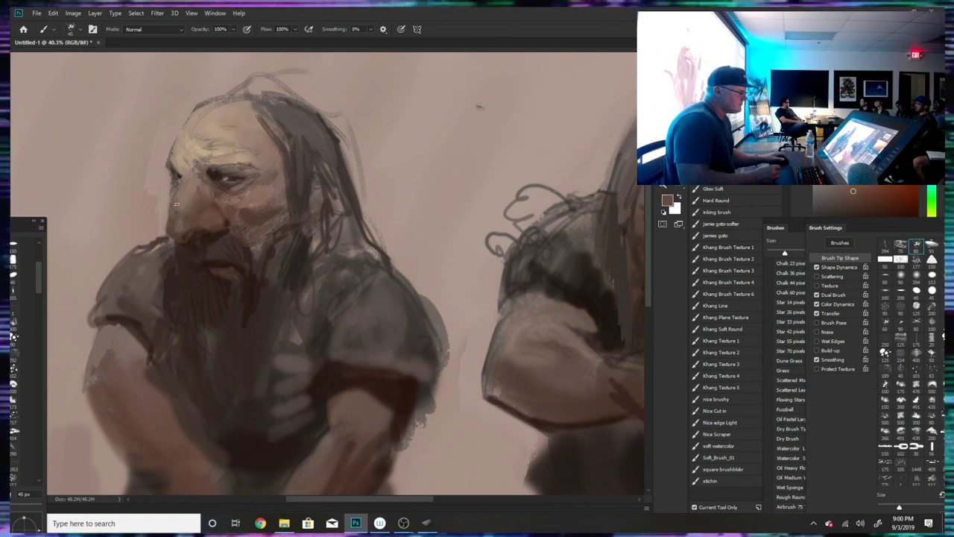
alt+click(176, 171)
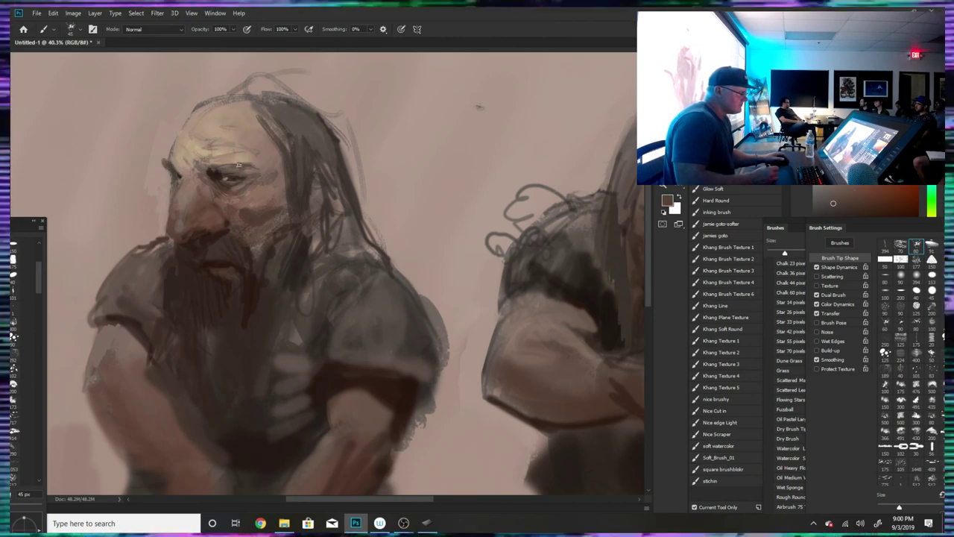
alt+click(226, 247)
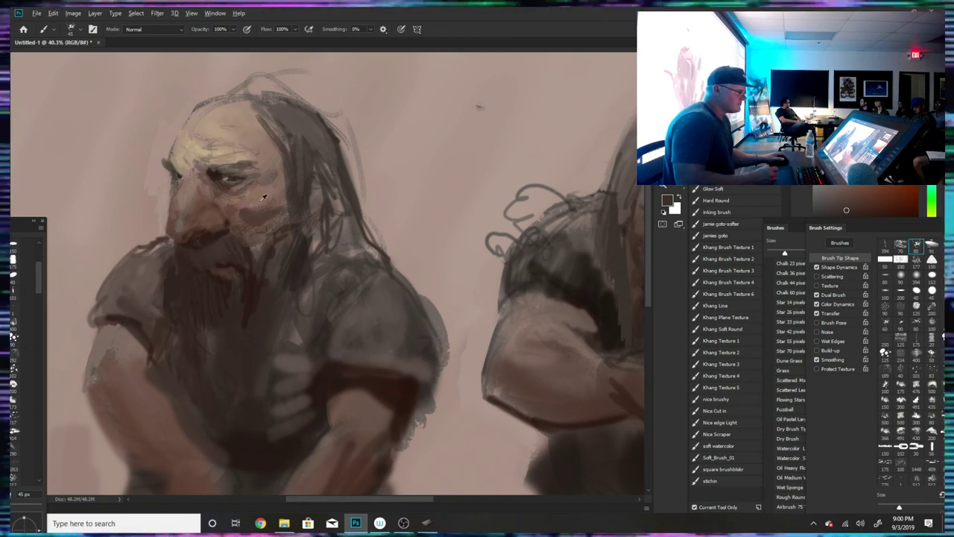
alt+click(247, 152)
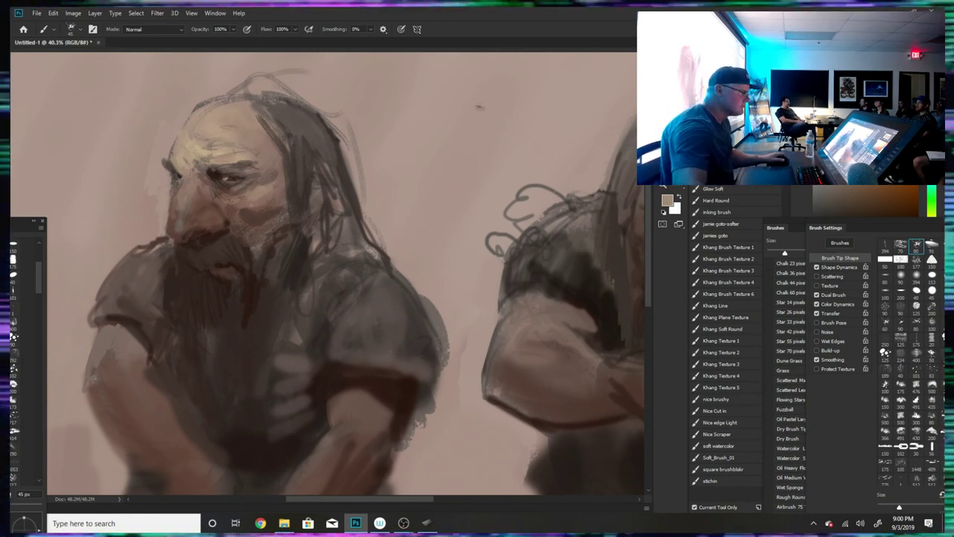
- Sample dark browns and skin tones and touch up the left dwarf's beard and the edge of his hand
scroll(261, 160, down, 6)
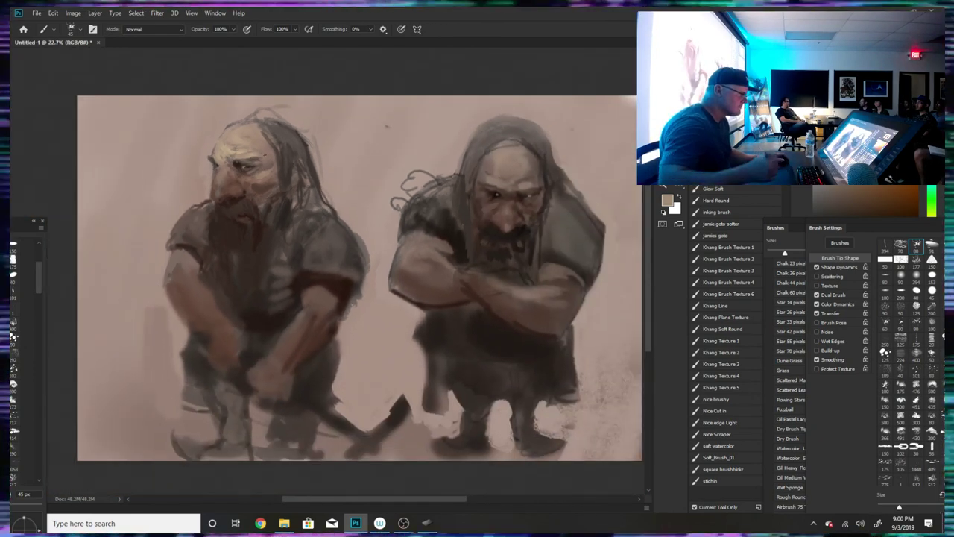
scroll(261, 159, up, 1)
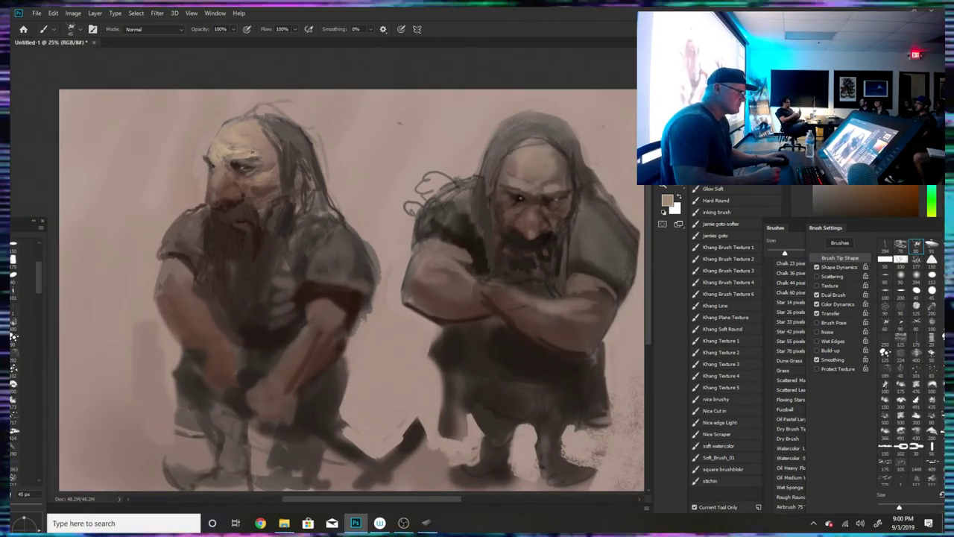
alt+click(240, 187)
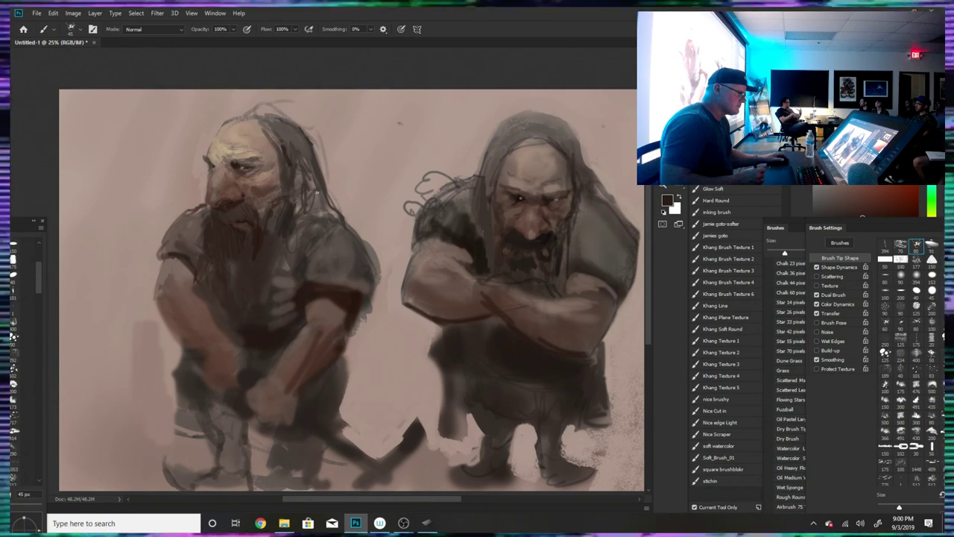
alt+click(278, 363)
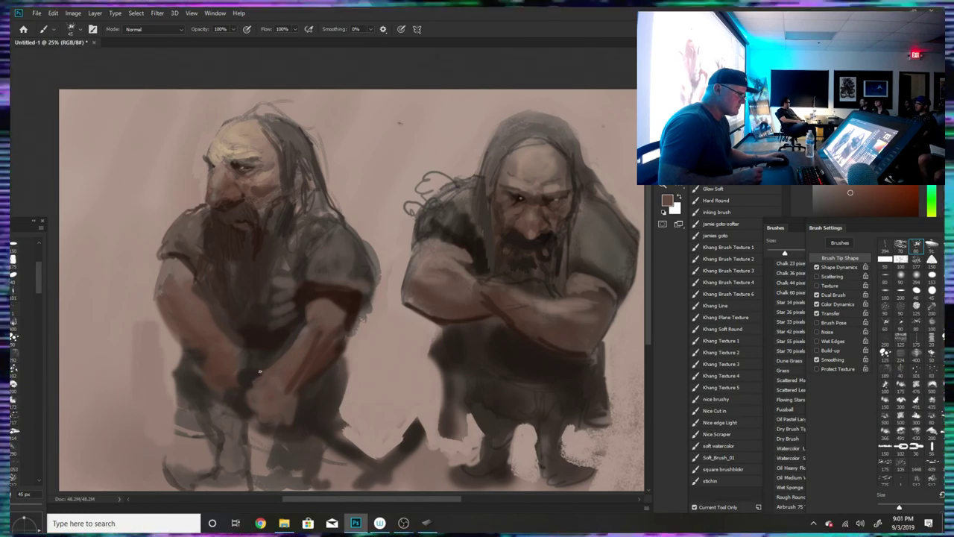
alt+click(253, 383)
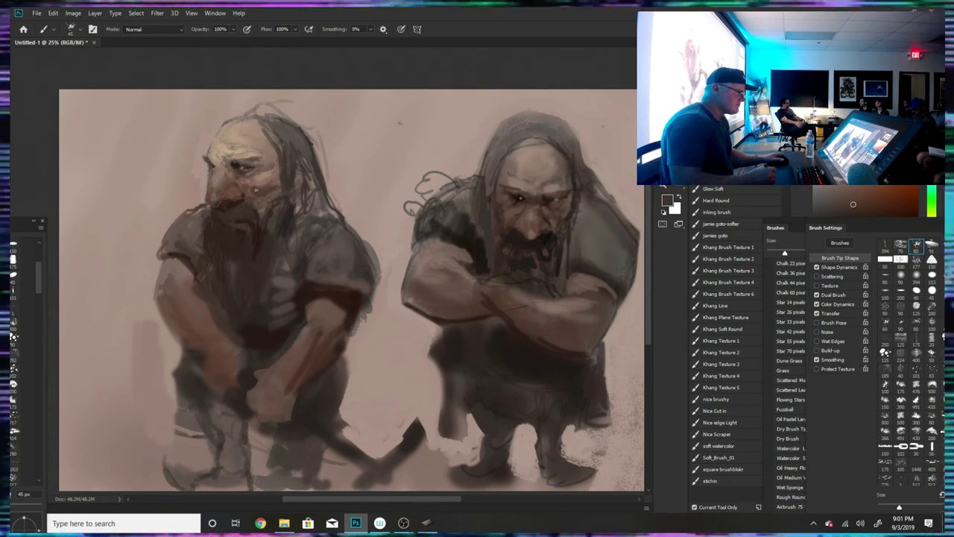
- Paint darker beard edges and shirt folds across the left dwarf's chest and belly with tones sampled from his clothing
alt+click(344, 201)
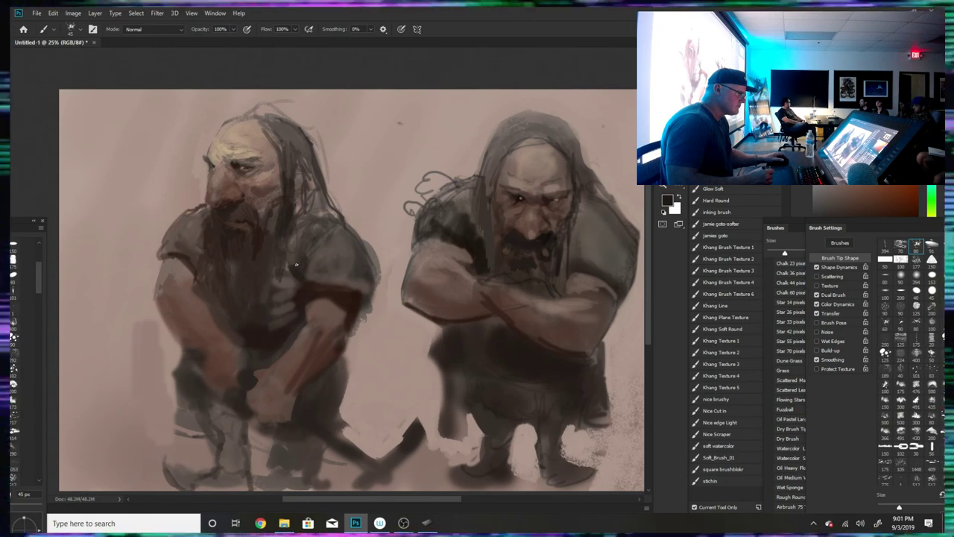
drag(297, 265, 296, 247)
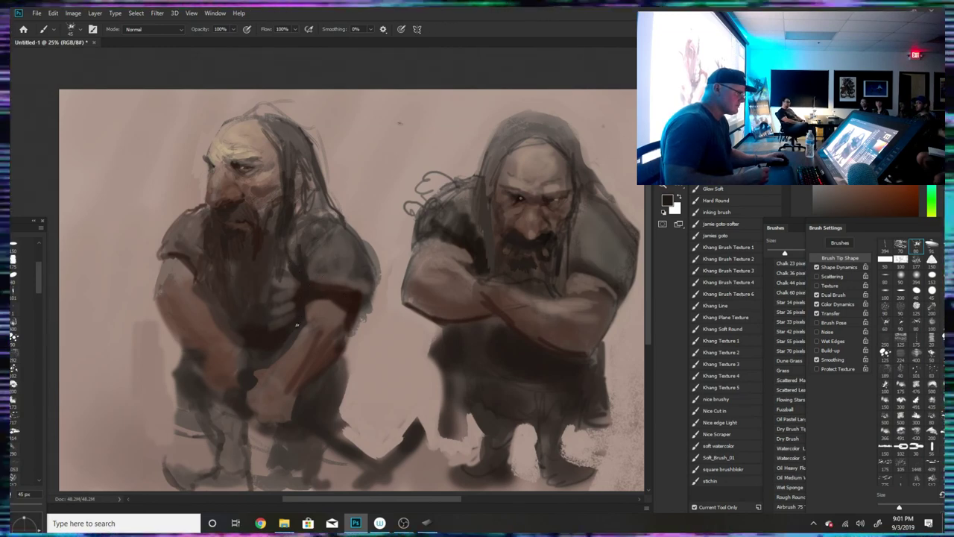
alt+click(253, 325)
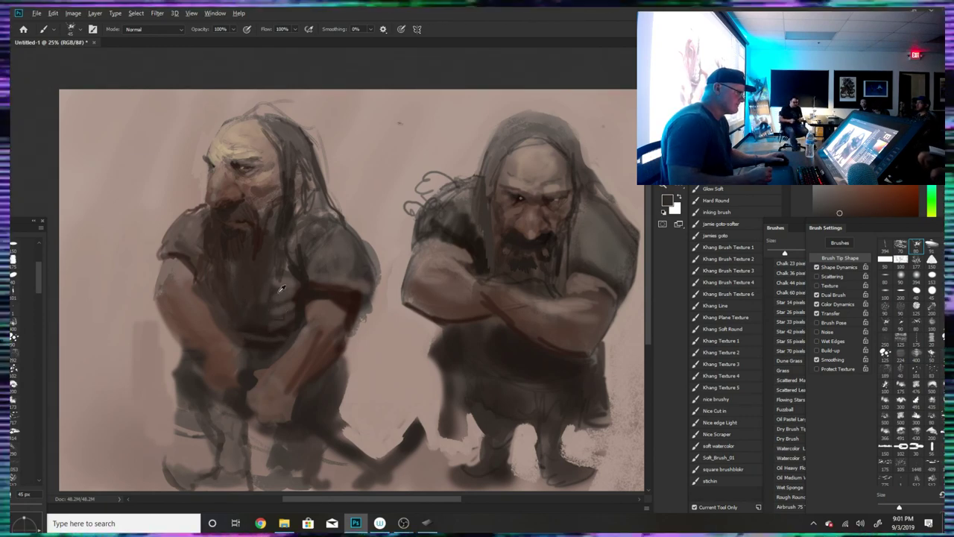
alt+click(266, 304)
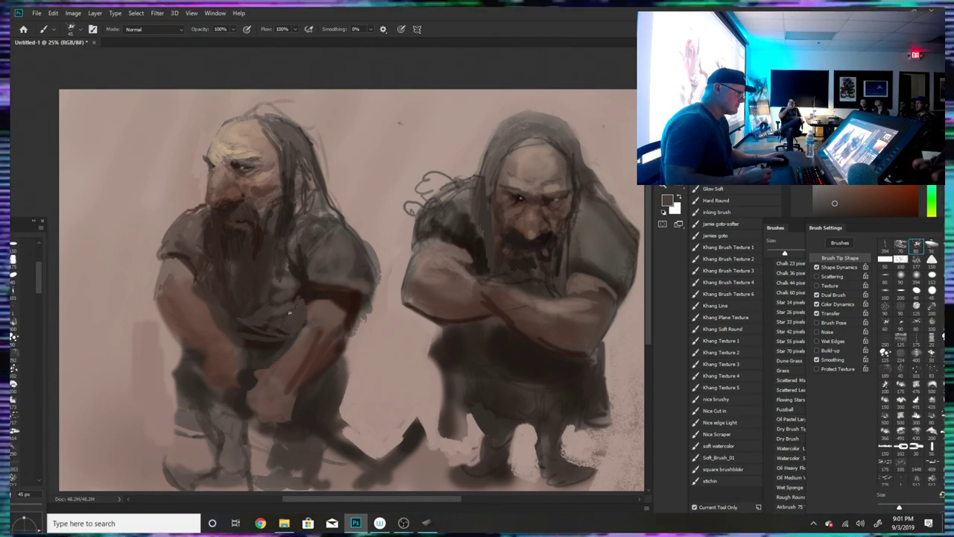
alt+click(284, 273)
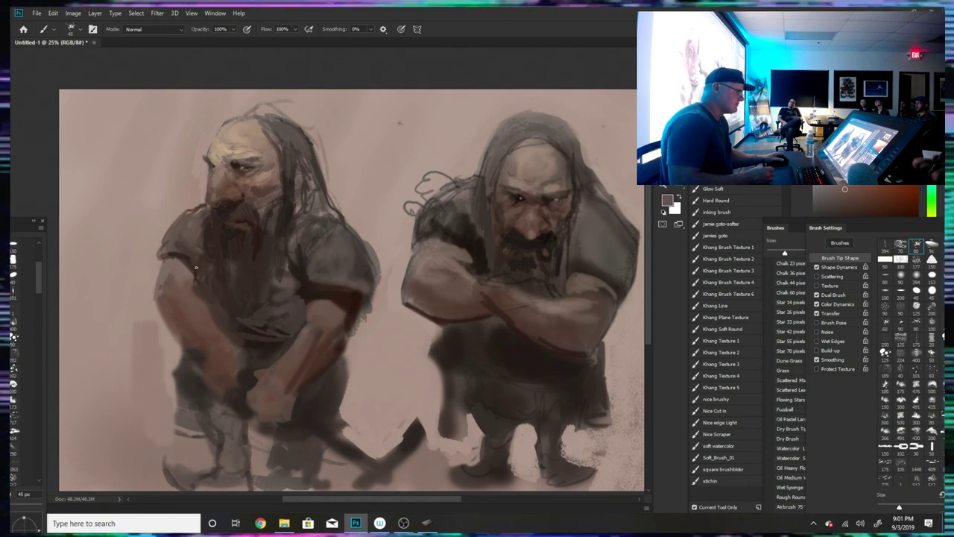
- Reshape the left dwarf's shoulder and short sleeve beside the beard with sampled dark and background tones
key(alt)
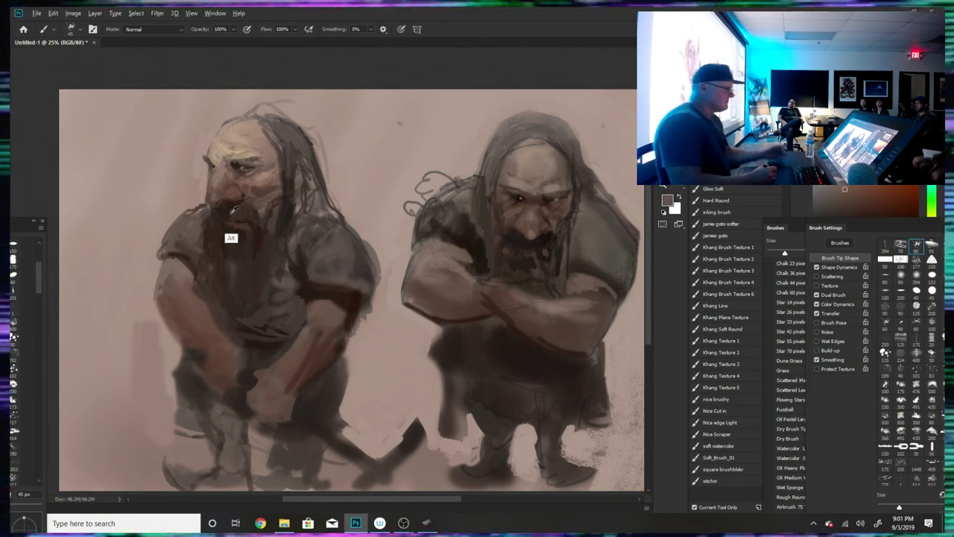
alt+click(205, 177)
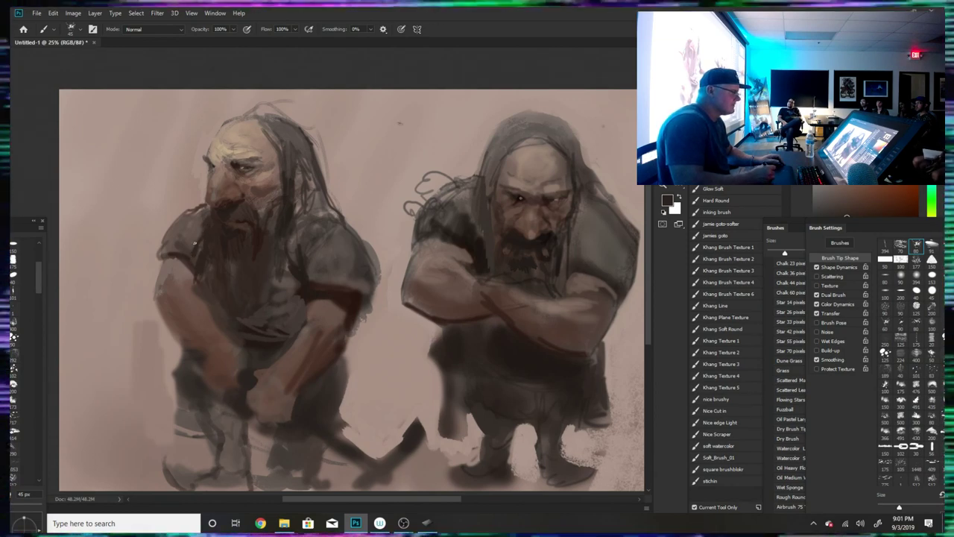
alt+click(183, 194)
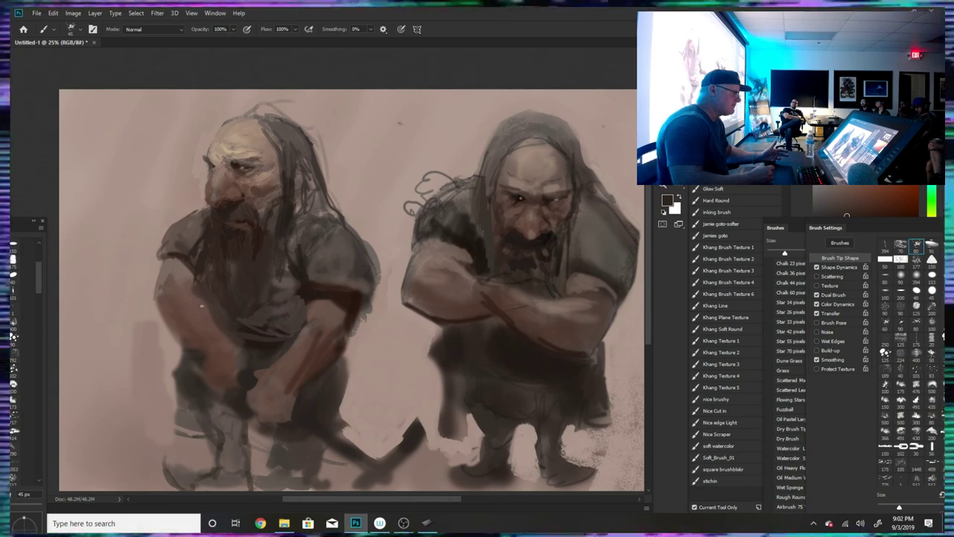
- Sample a reddish brown from the left dwarf's arm and define the contours and shadows of his opposite forearm
key(alt)
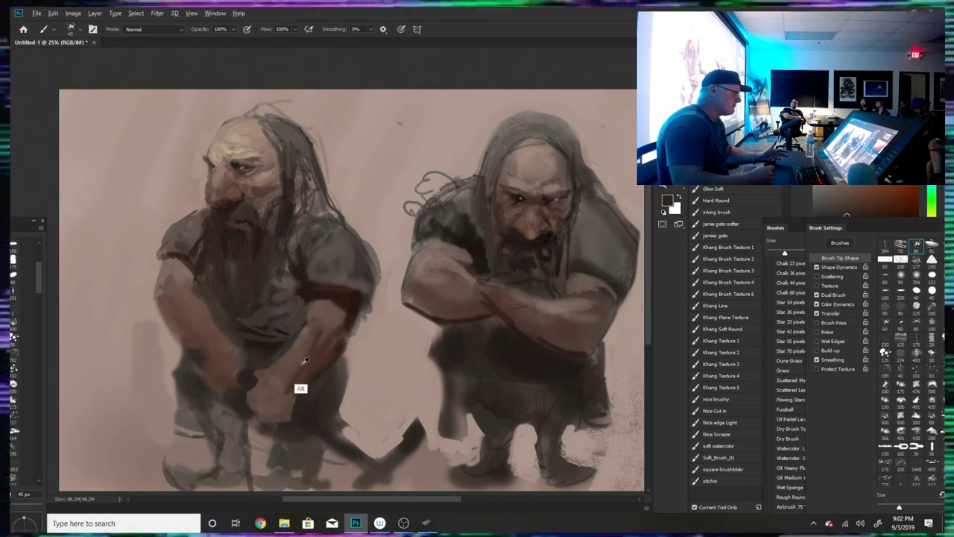
alt+click(305, 360)
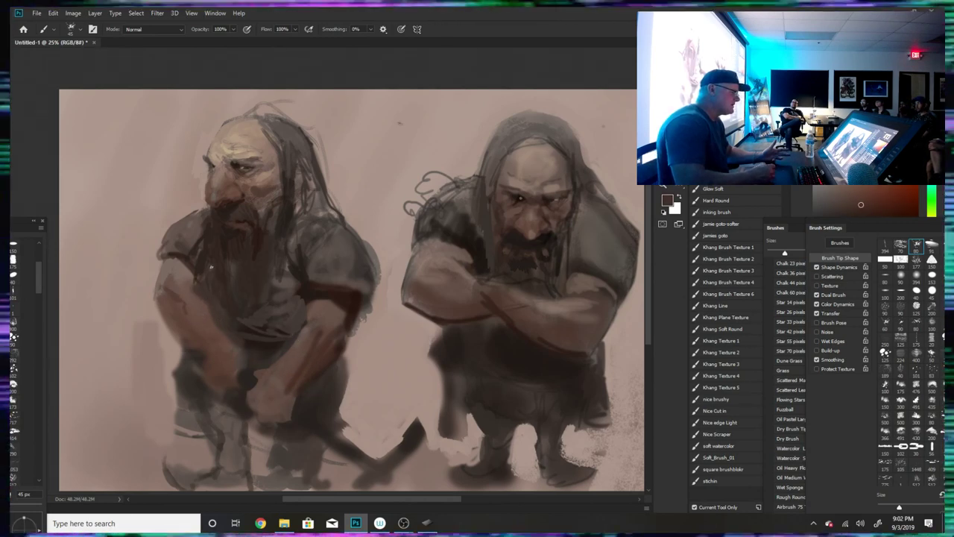
key(ctrl)
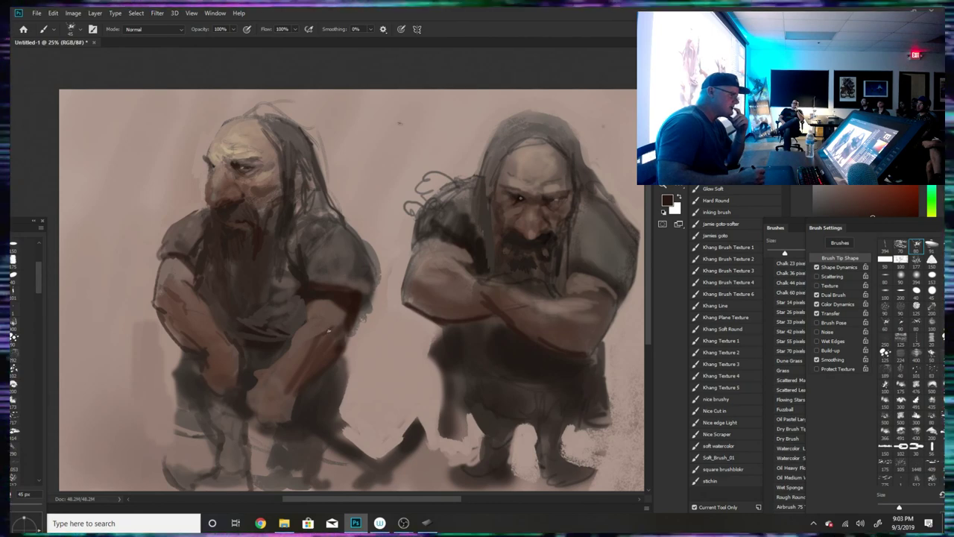
- Model the left dwarf's forearm nearest the other dwarf, painting skin tones from the sleeve edge towards the wrist
drag(327, 328, 313, 357)
alt+click(320, 338)
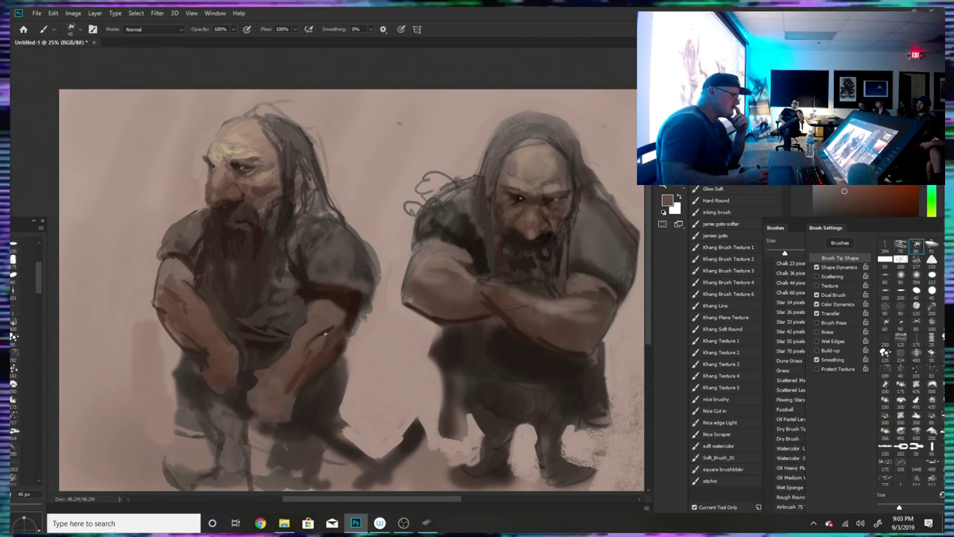
drag(324, 337, 333, 295)
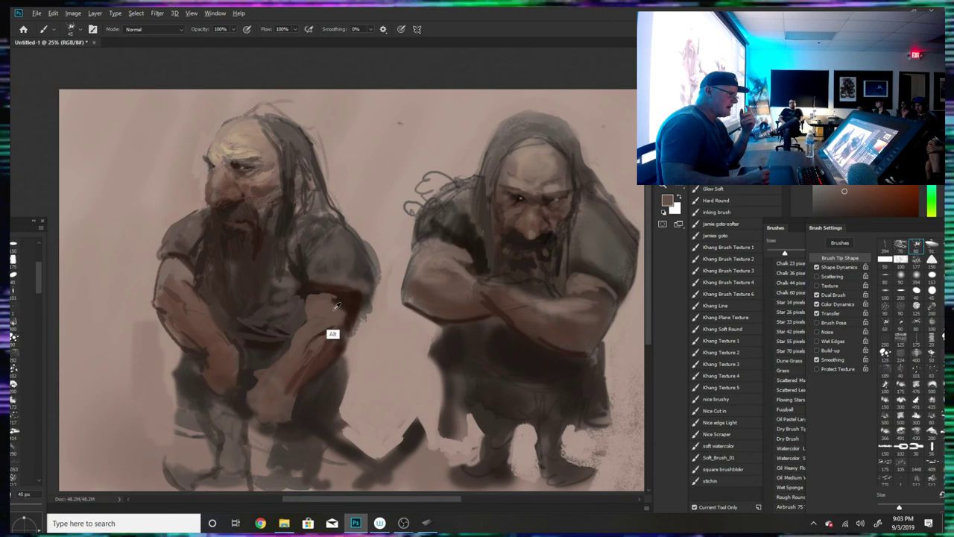
drag(330, 332, 334, 302)
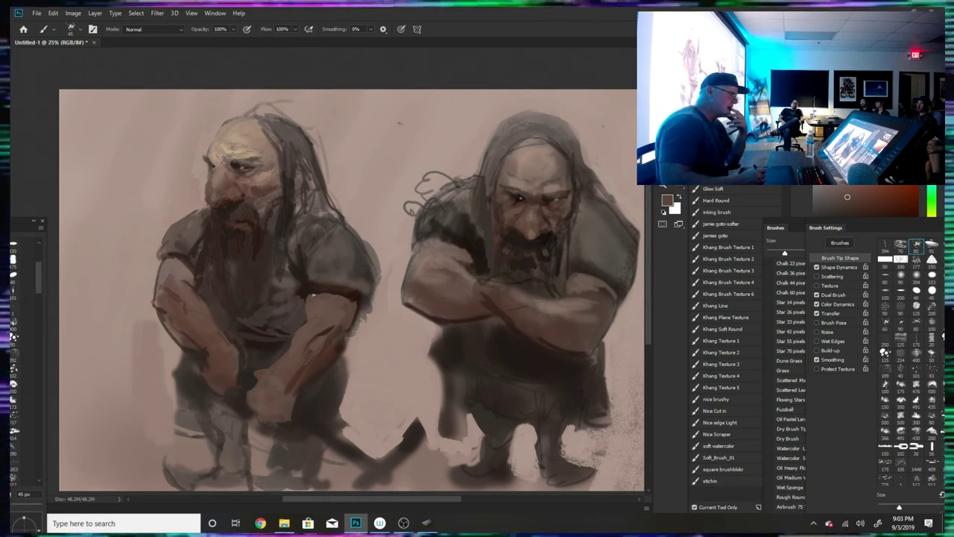
- Sharpen the left dwarf's fist and the outer contour of that forearm with sampled skin and dark red-brown tones
key(alt)
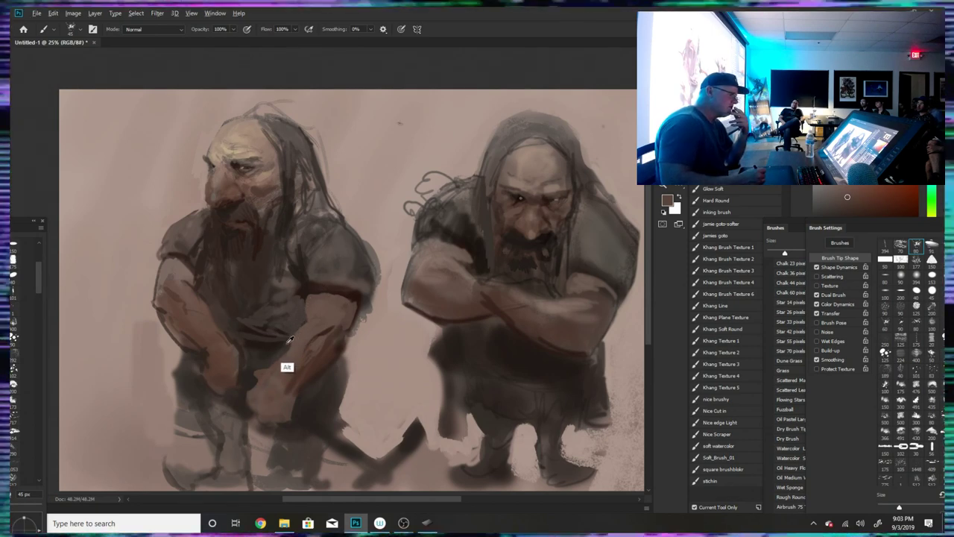
alt+click(287, 342)
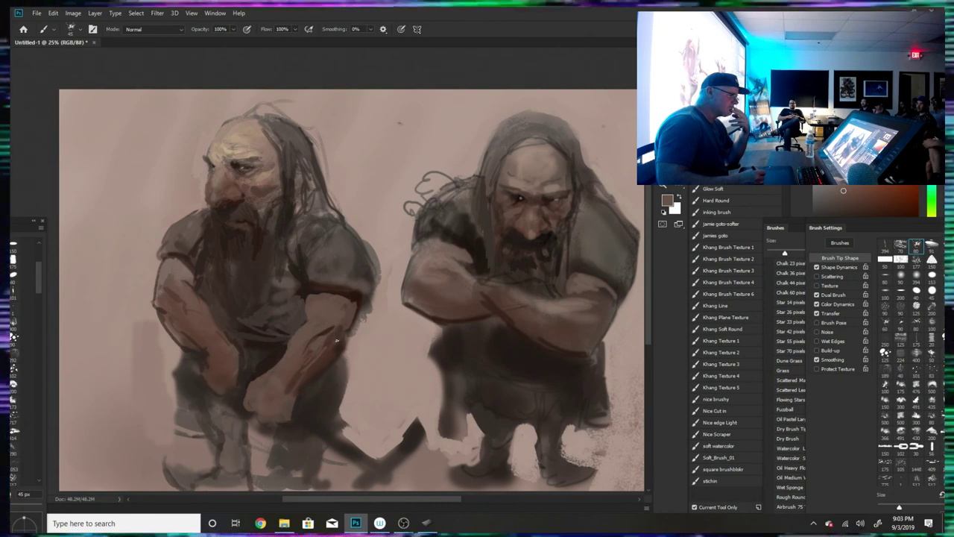
alt+click(338, 343)
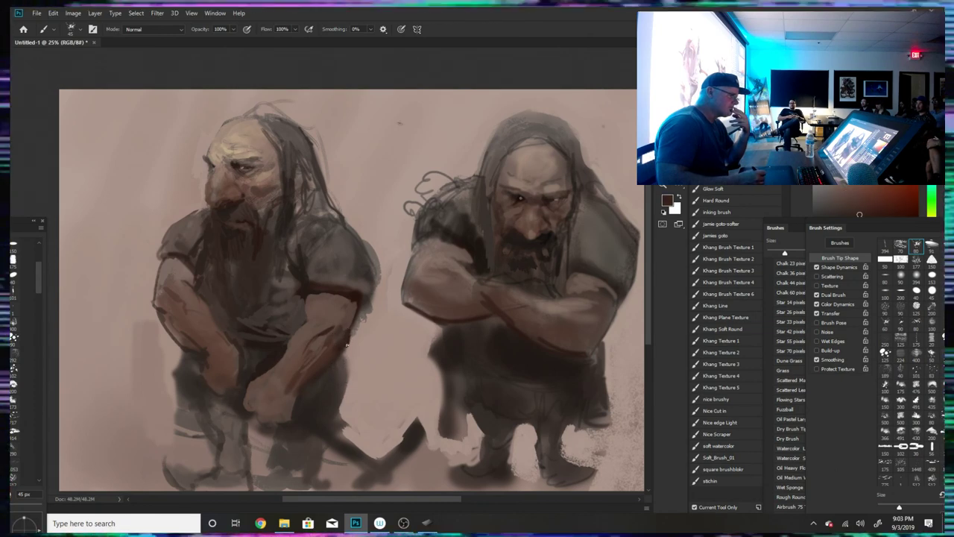
alt+click(344, 317)
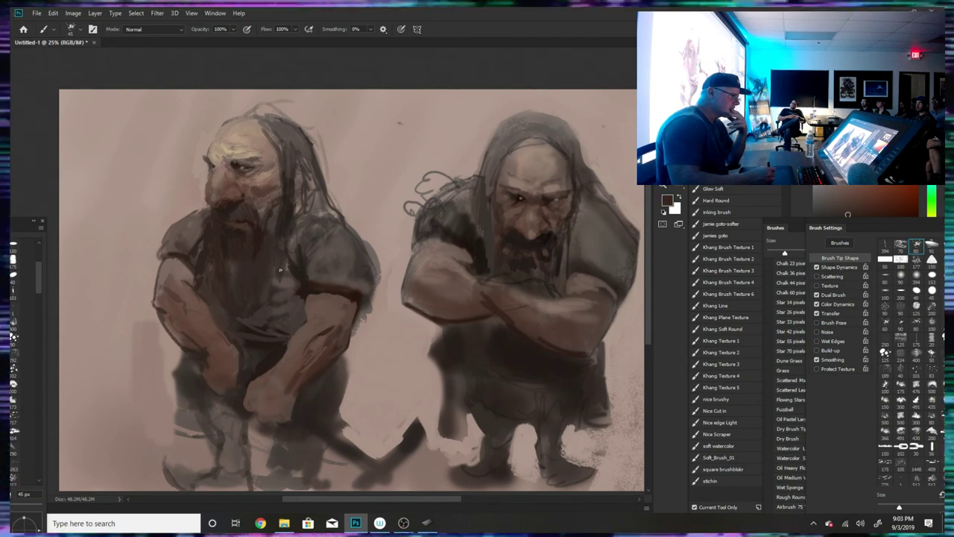
- Extend the left dwarf's beard into long dark strands with small ring ornaments, using colours sampled from the beard and shirt
alt+click(275, 261)
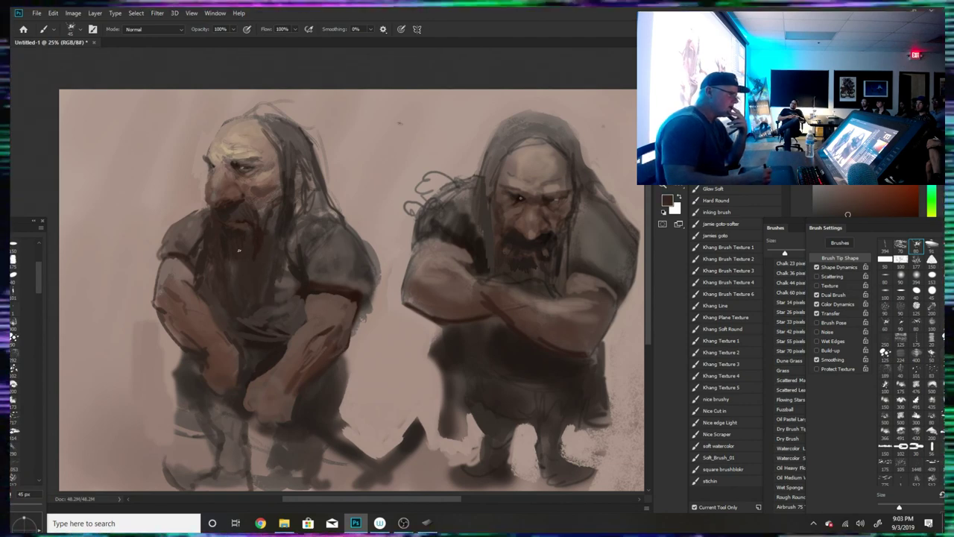
alt+click(230, 232)
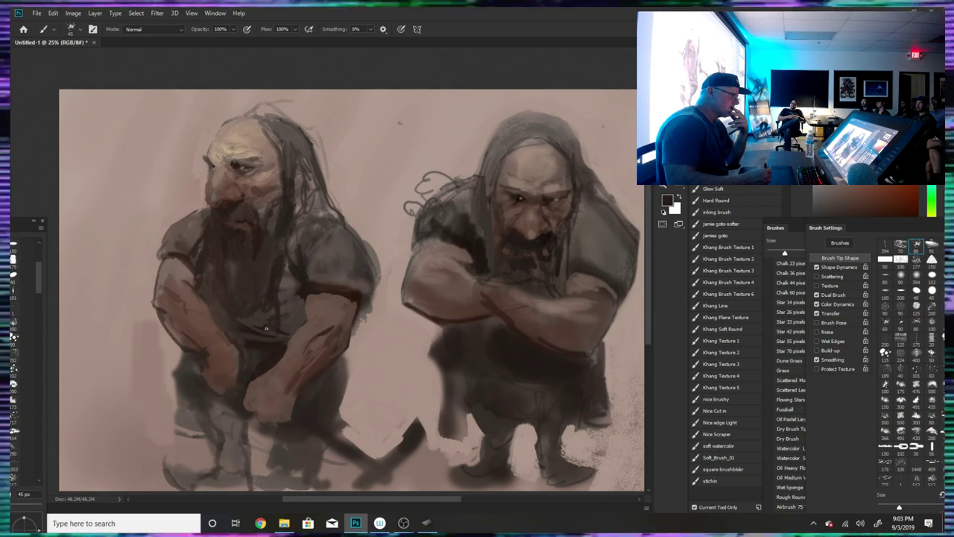
alt+click(271, 306)
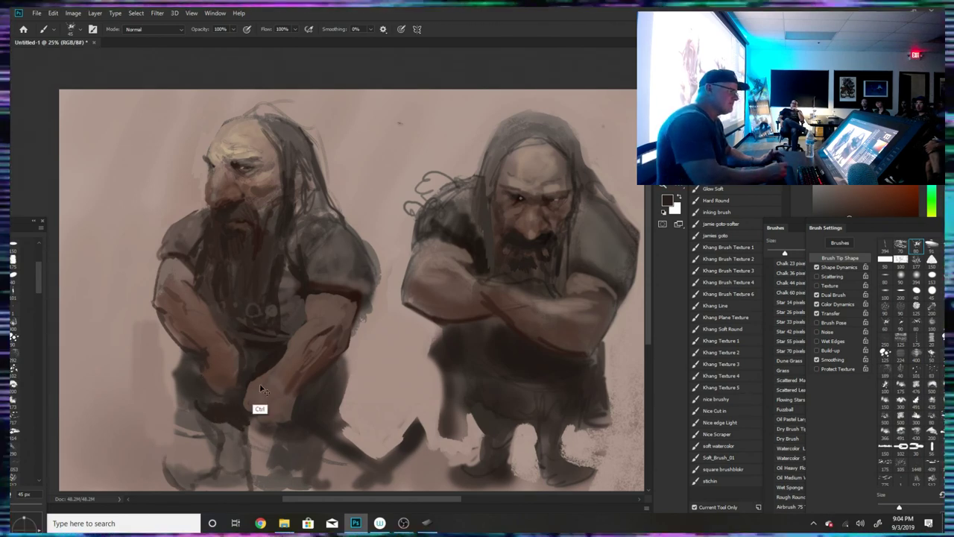
- Set the brush size to 124 px, darken the left dwarf's upper legs and clean up his shoulder silhouette with background colour
click(71, 29)
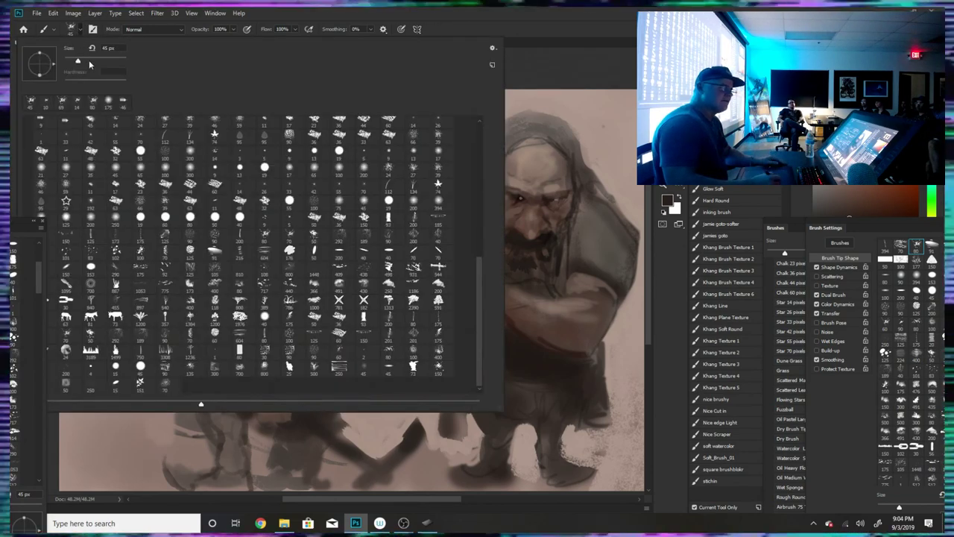
click(97, 61)
click(546, 65)
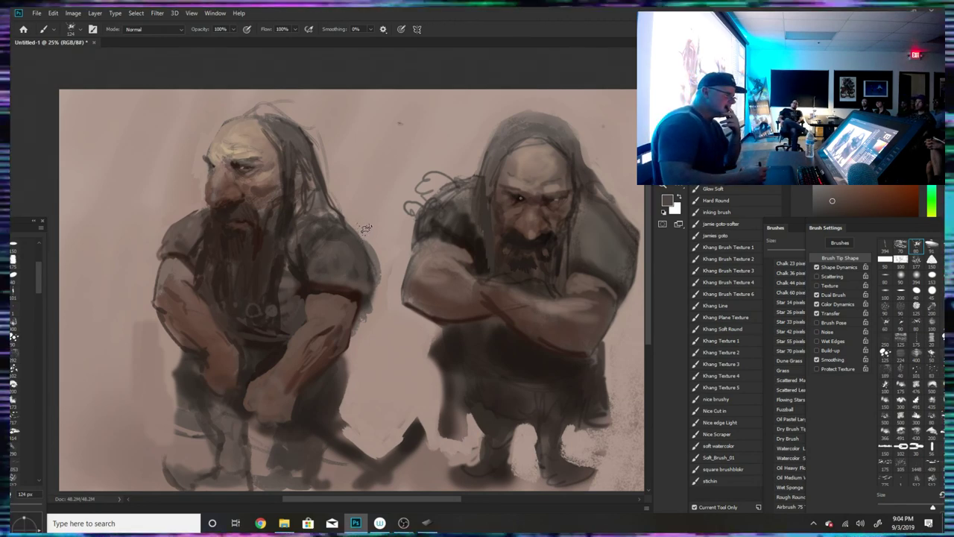
key(alt)
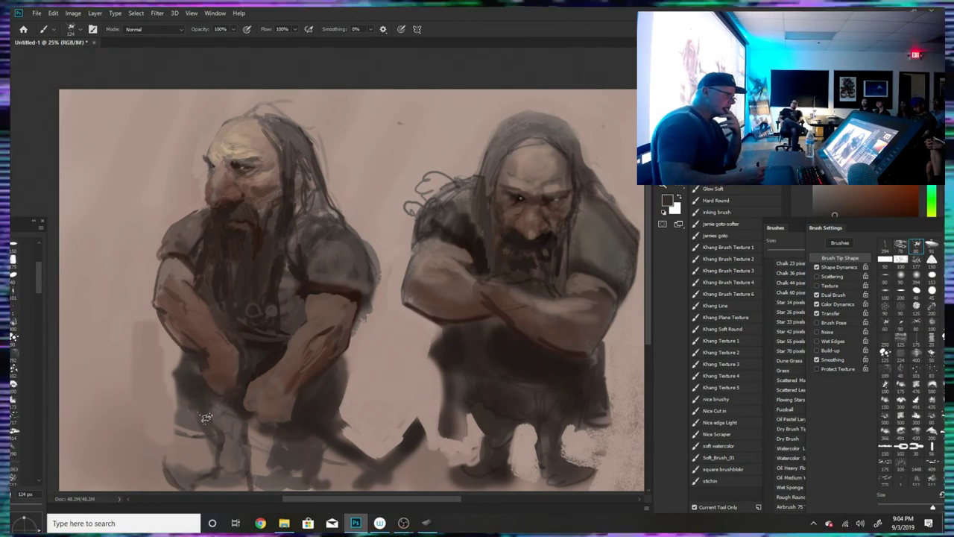
drag(195, 422, 238, 430)
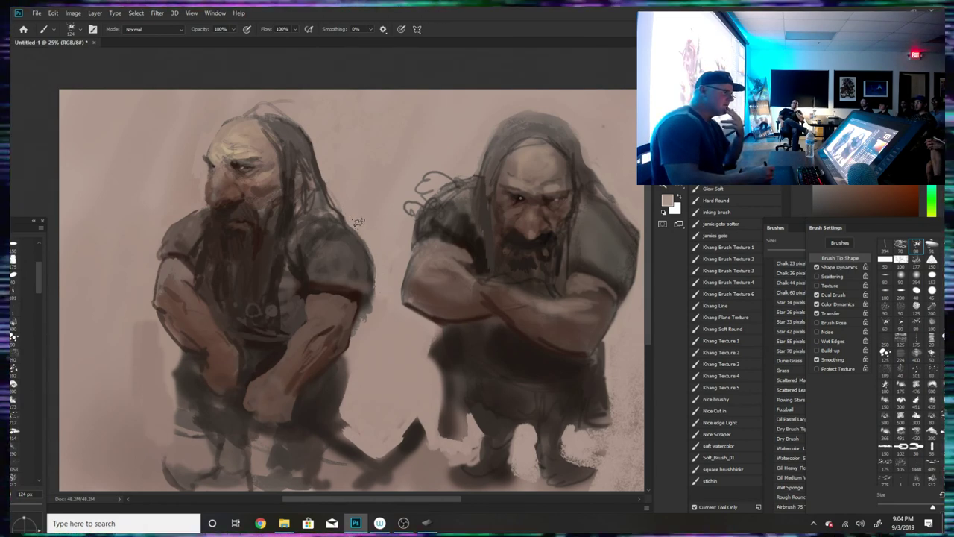
- Paint over the left dwarf's beard ornaments with sampled shirt and dark tones, and fill in both dwarves' legs and boots
alt+click(335, 252)
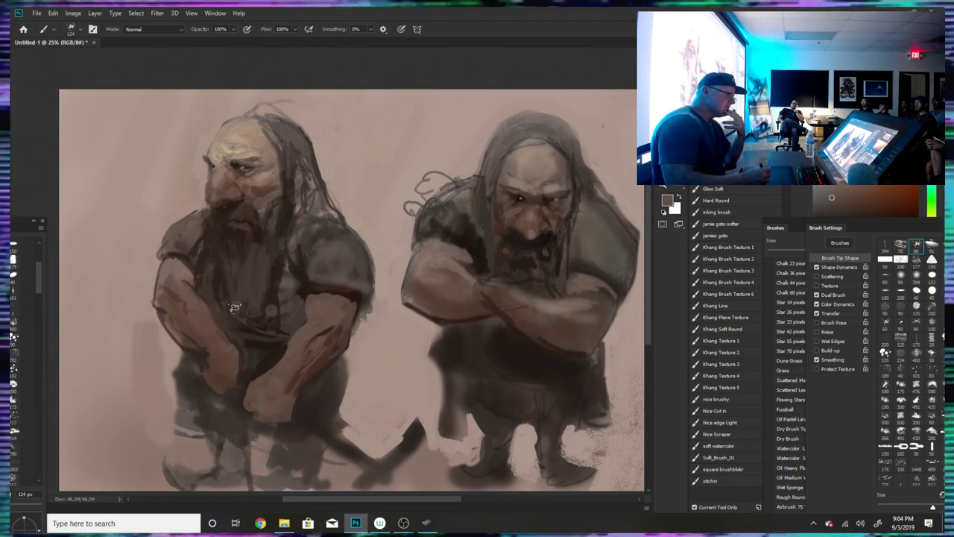
alt+click(254, 316)
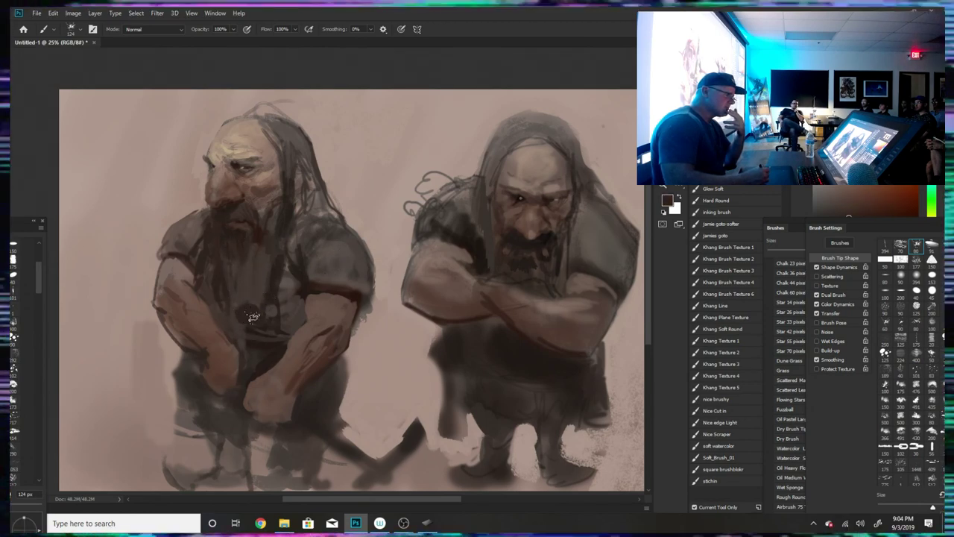
alt+click(191, 386)
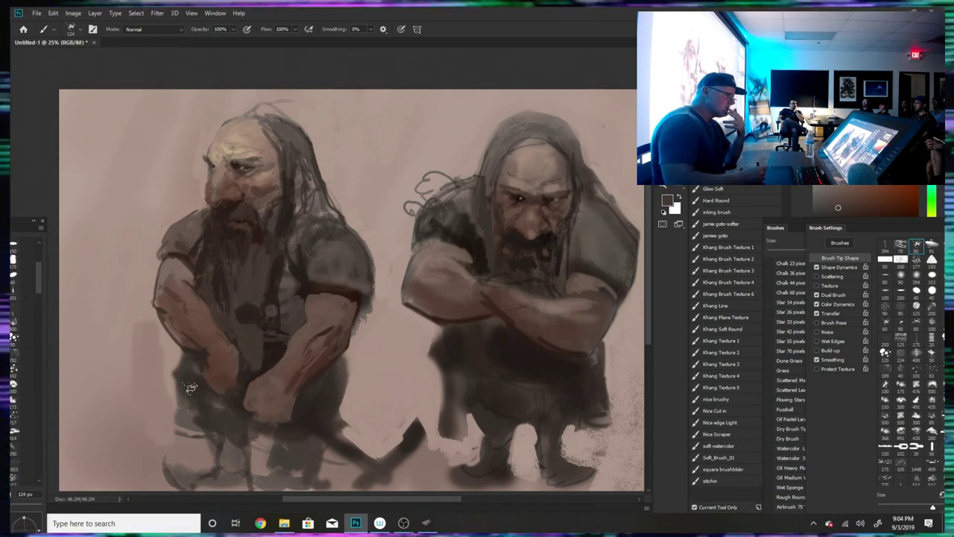
alt+click(170, 428)
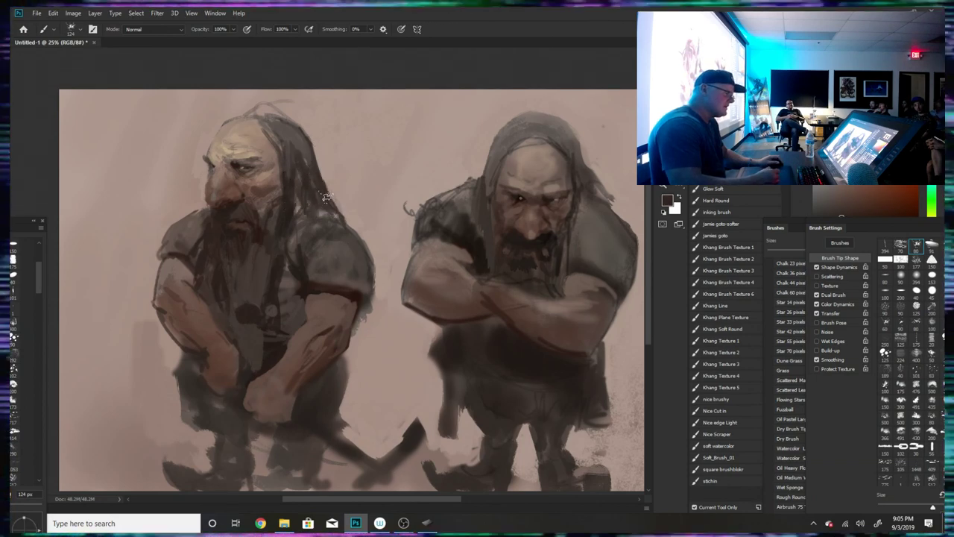
- Extend the left dwarf's long hair down over his shoulder with dark strands and refine the beard with sampled colours
drag(313, 175, 351, 227)
drag(350, 227, 376, 249)
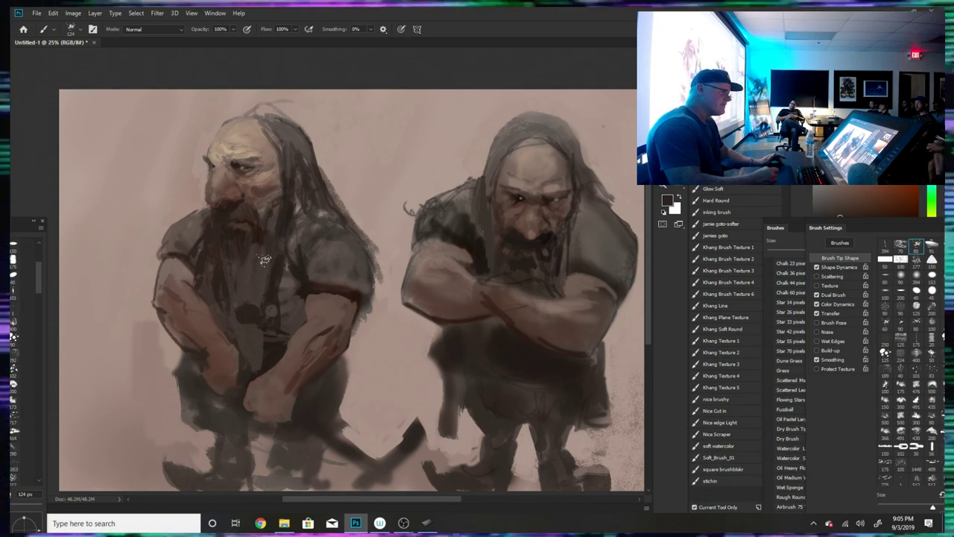
key(alt)
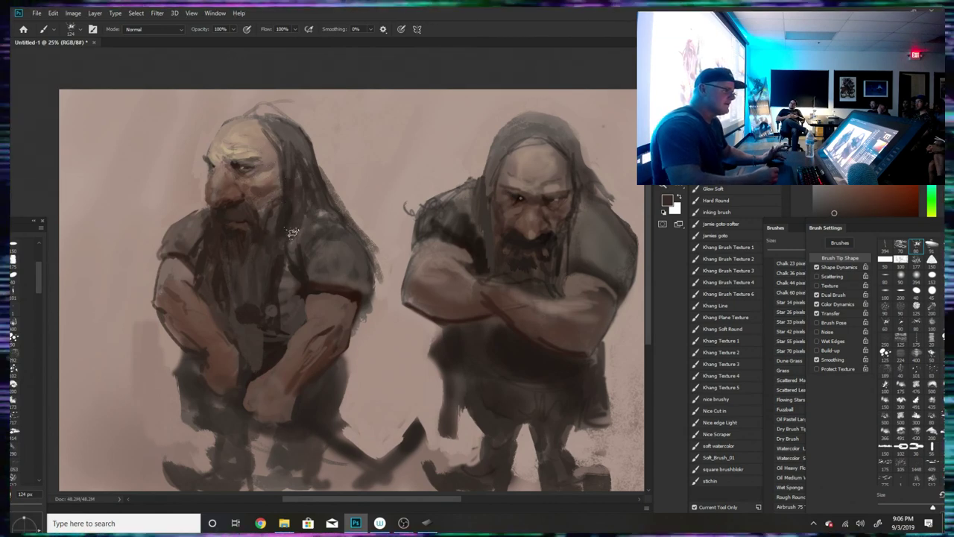
alt+click(250, 182)
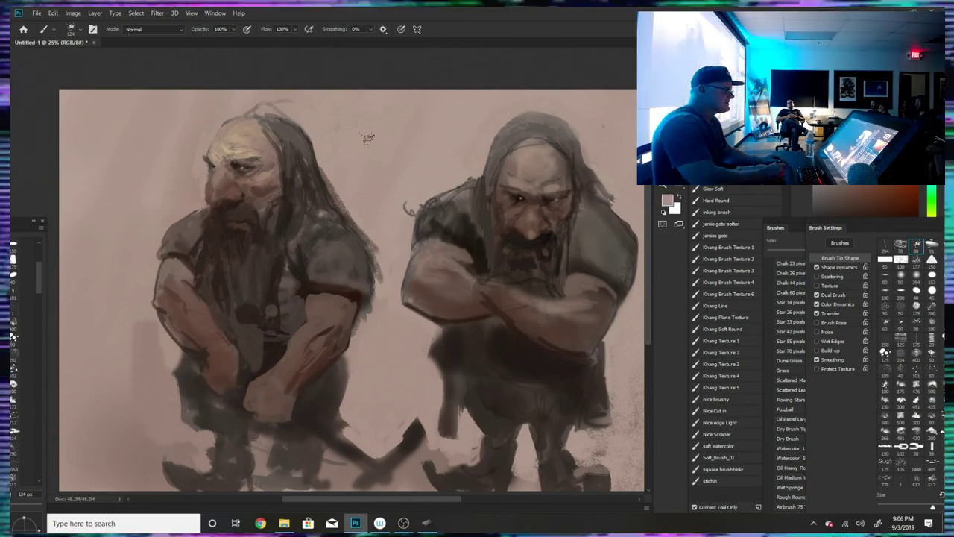
- Set the brush size to 25 px and refine the right dwarf's brow, eyes and hair edge with sampled skin and dark tones
click(71, 29)
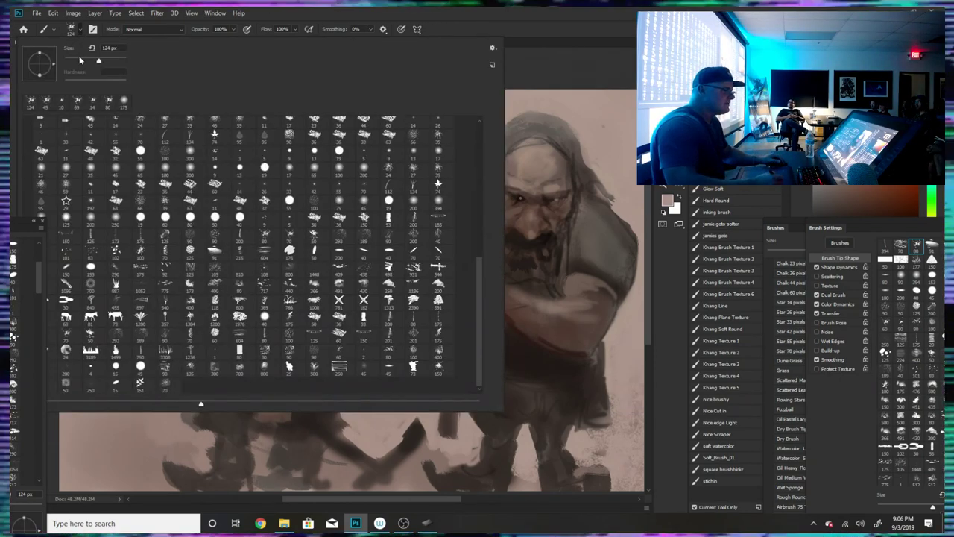
click(72, 60)
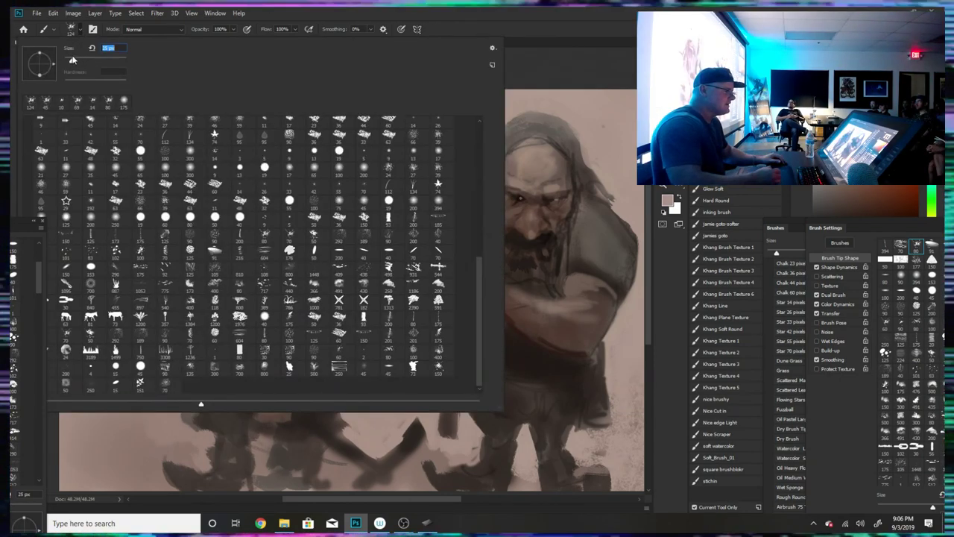
key(Return)
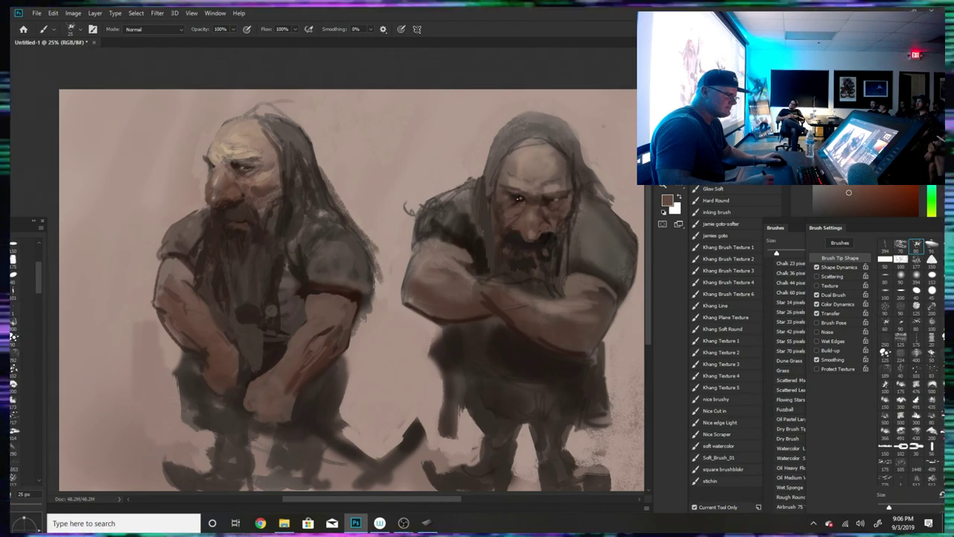
alt+click(519, 199)
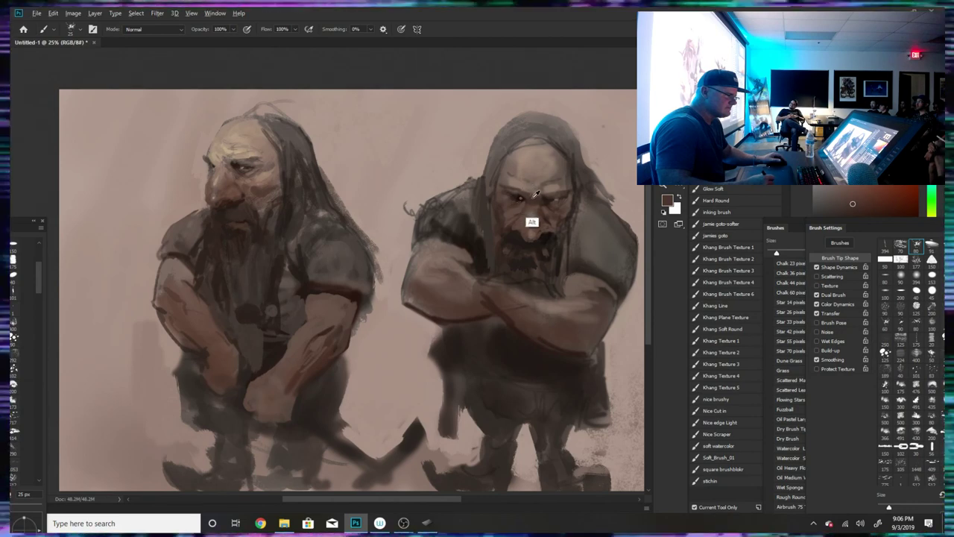
alt+click(530, 223)
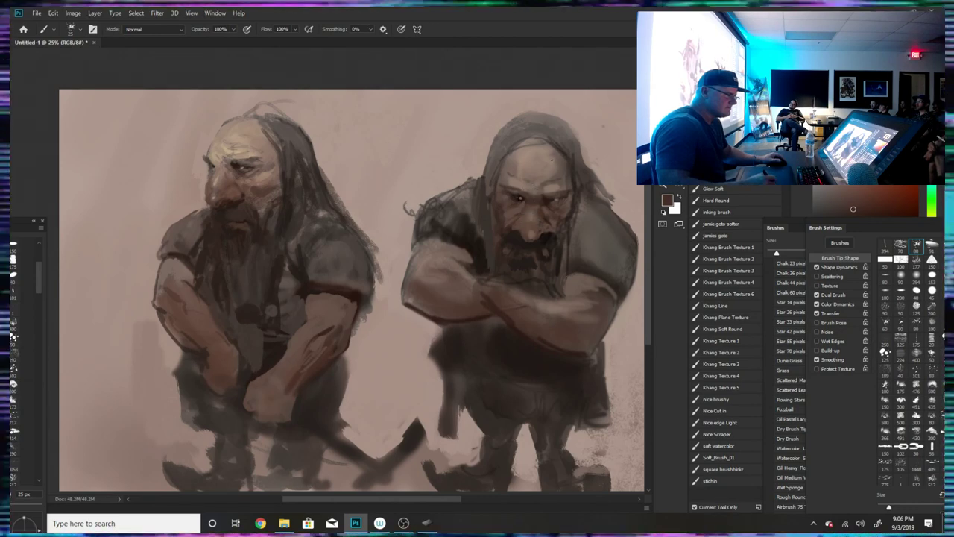
alt+click(612, 167)
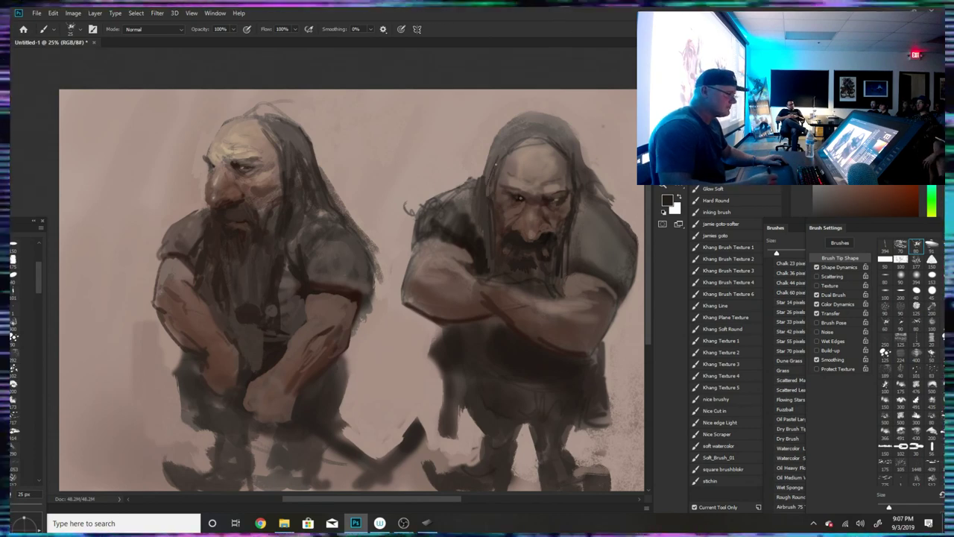
alt+click(525, 193)
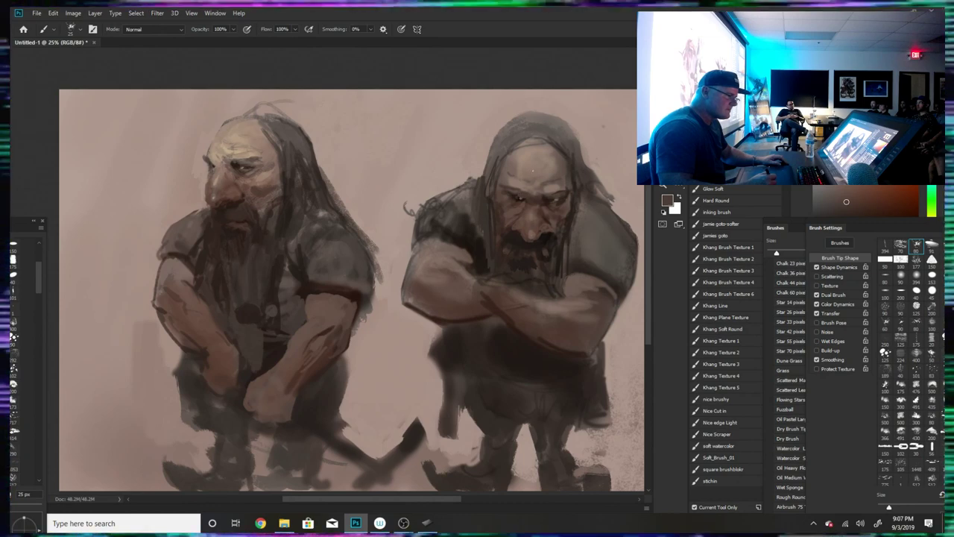
- Model the right dwarf's nose, cheeks and forehead with brown and reddish skin tones sampled from his face
alt+click(531, 243)
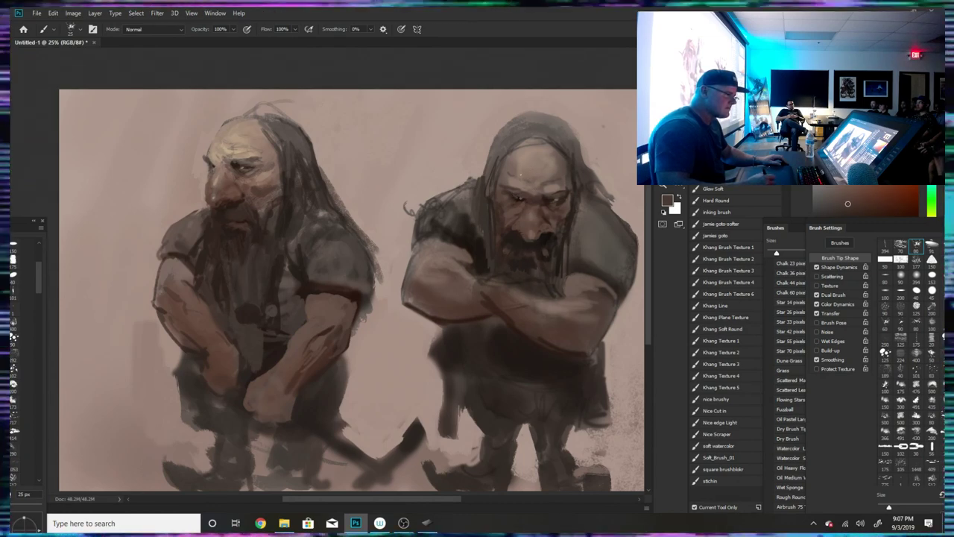
alt+click(523, 246)
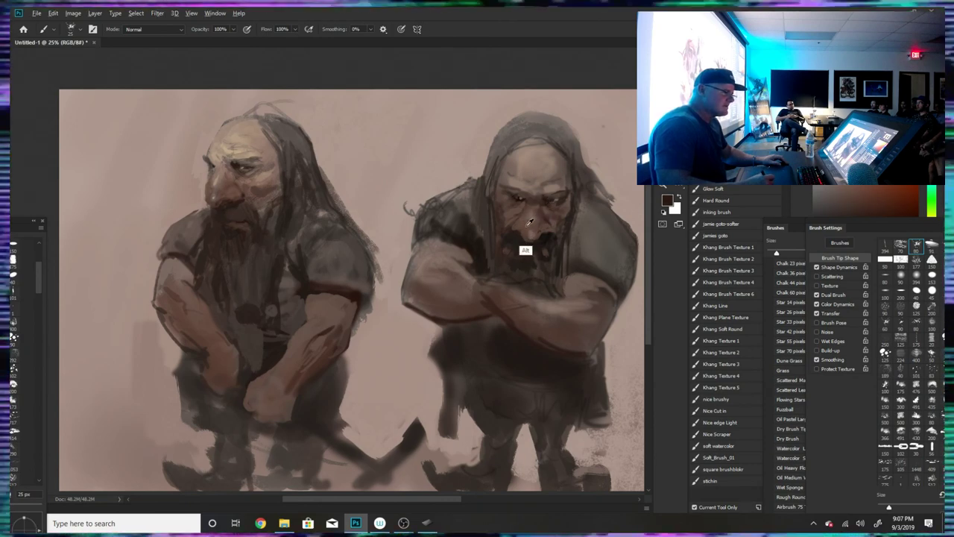
alt+click(522, 228)
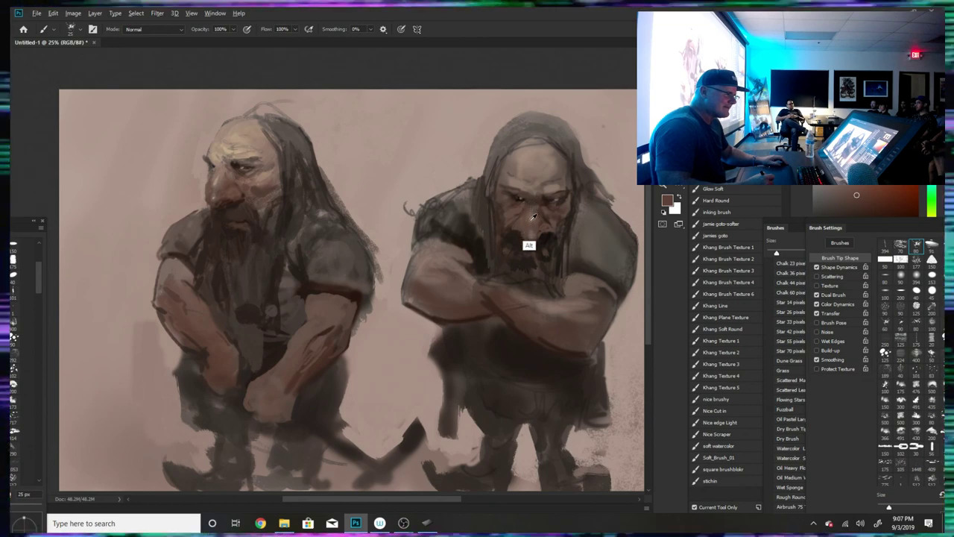
alt+click(525, 240)
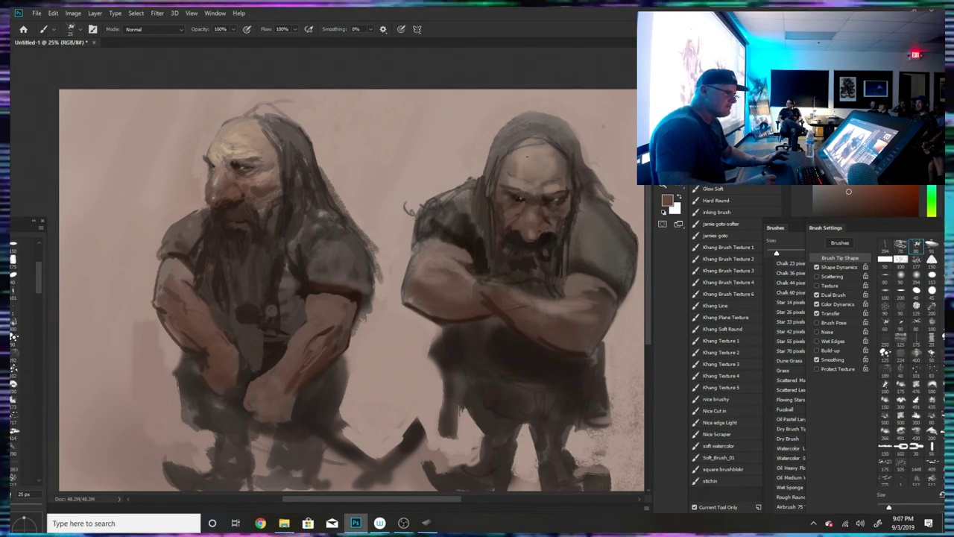
alt+click(540, 196)
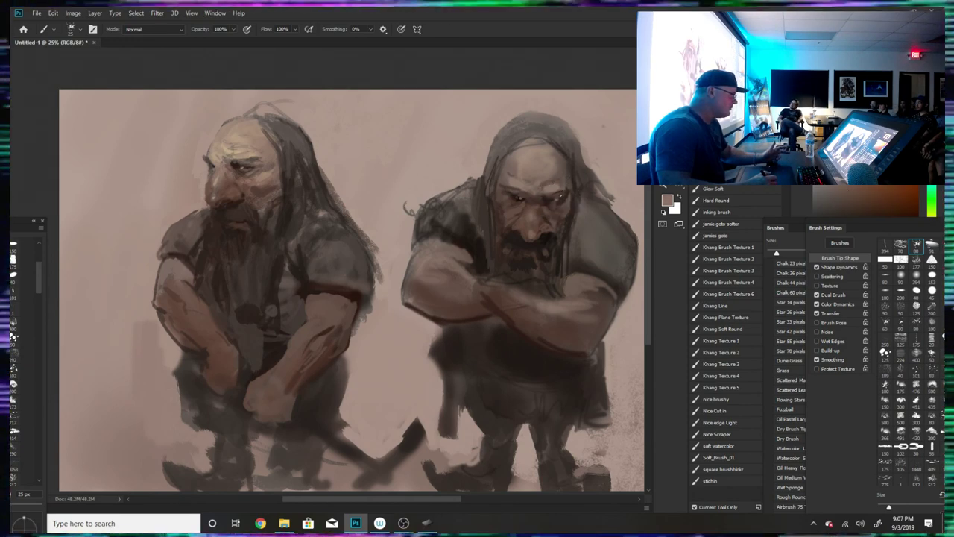
- Touch up the right dwarf's eyes and reshape his nose and nostrils with sampled mid-brown skin tones
click(517, 198)
click(560, 200)
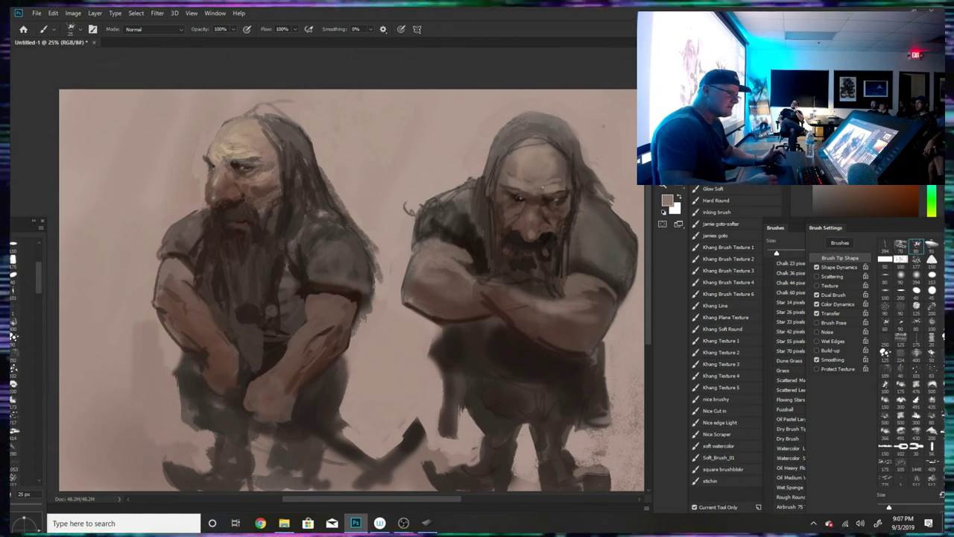
alt+click(525, 258)
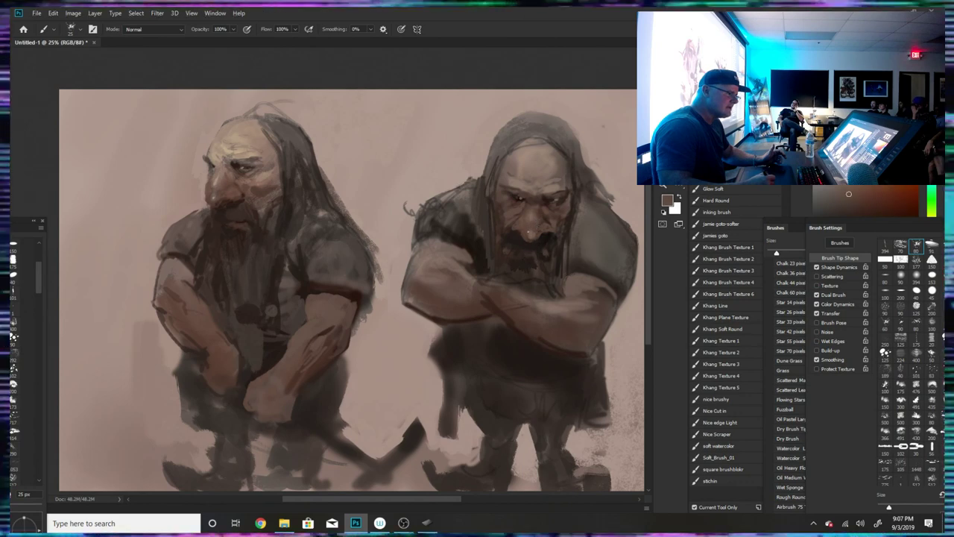
alt+click(529, 236)
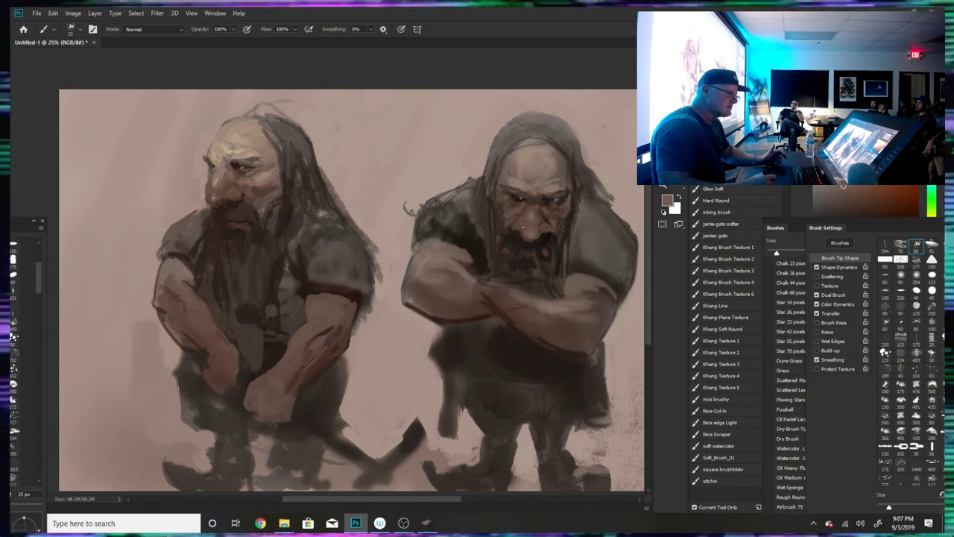
alt+click(521, 226)
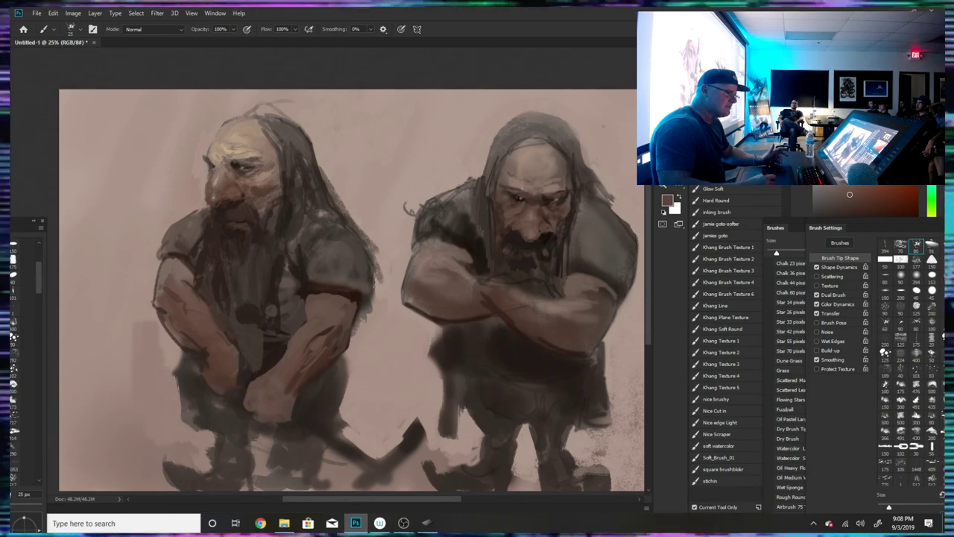
alt+click(532, 235)
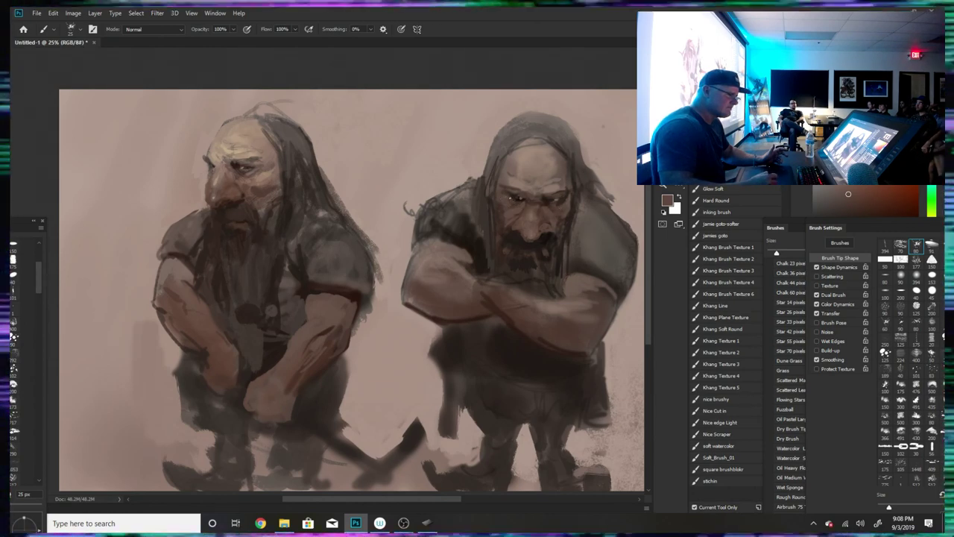
alt+click(549, 237)
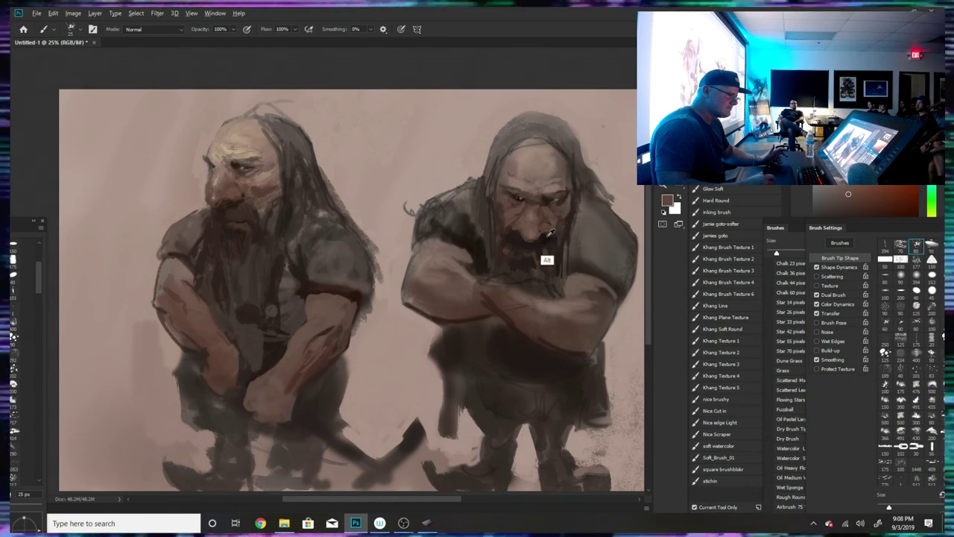
- Define the right dwarf's moustache, beard and the hair over his shoulder with sampled grey and near-black strokes
alt+click(605, 248)
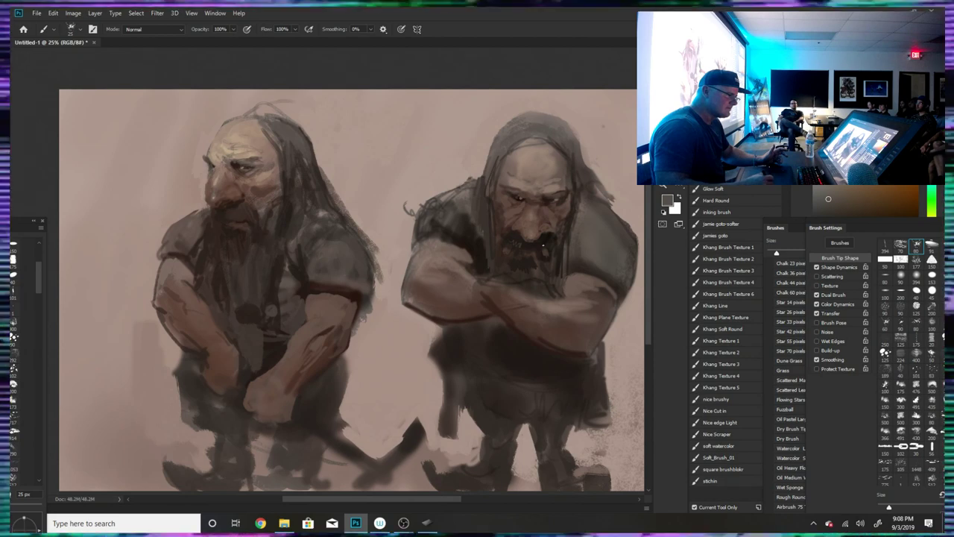
alt+click(555, 257)
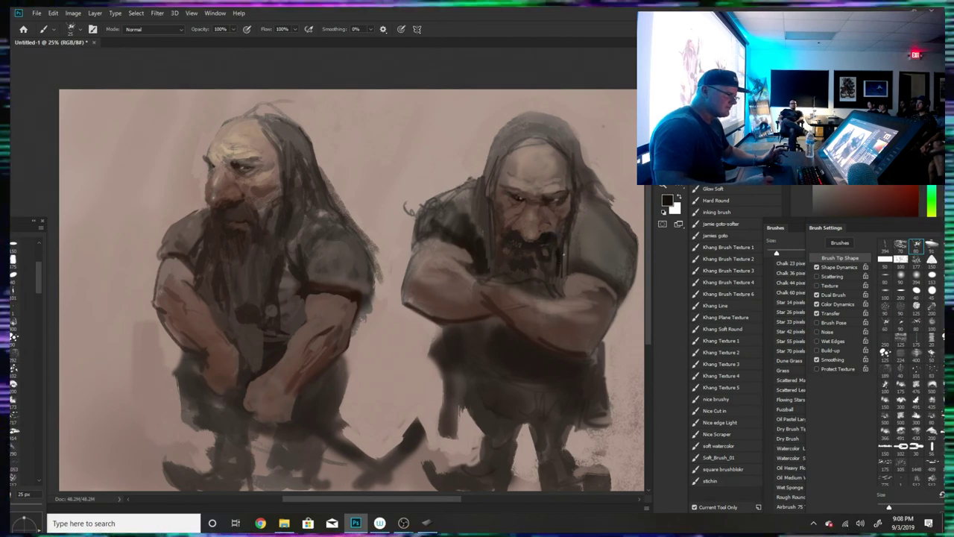
drag(593, 200, 572, 237)
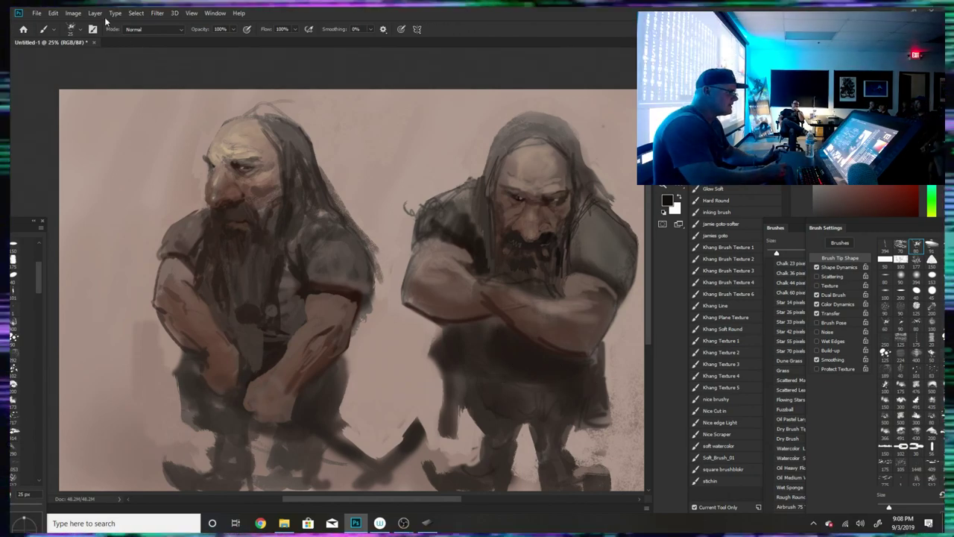
- Set the brush size to 69 px
click(71, 29)
click(88, 62)
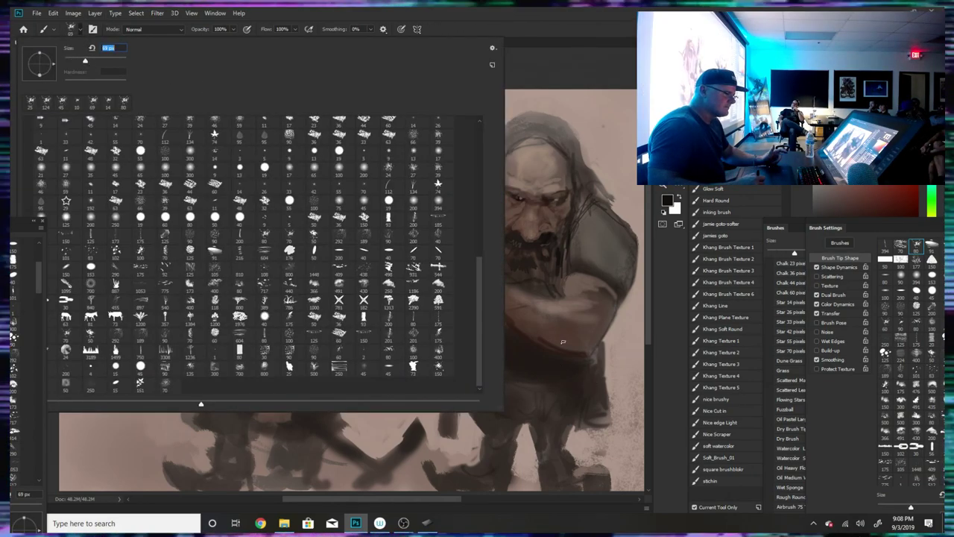
mouse_move(524, 378)
mouse_down()
mouse_move(586, 389)
mouse_move(600, 376)
mouse_move(600, 345)
mouse_move(603, 386)
mouse_move(519, 373)
mouse_up()
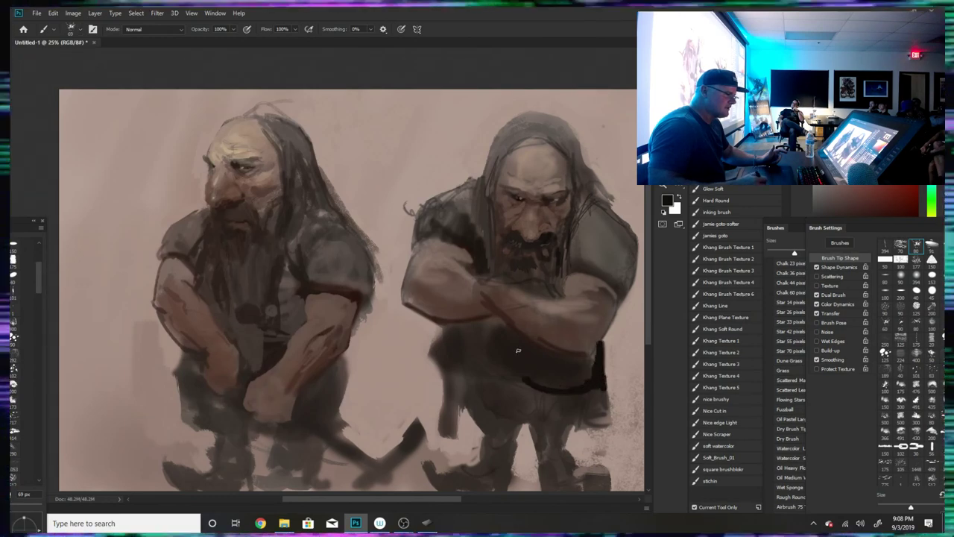
click(55, 13)
click(64, 23)
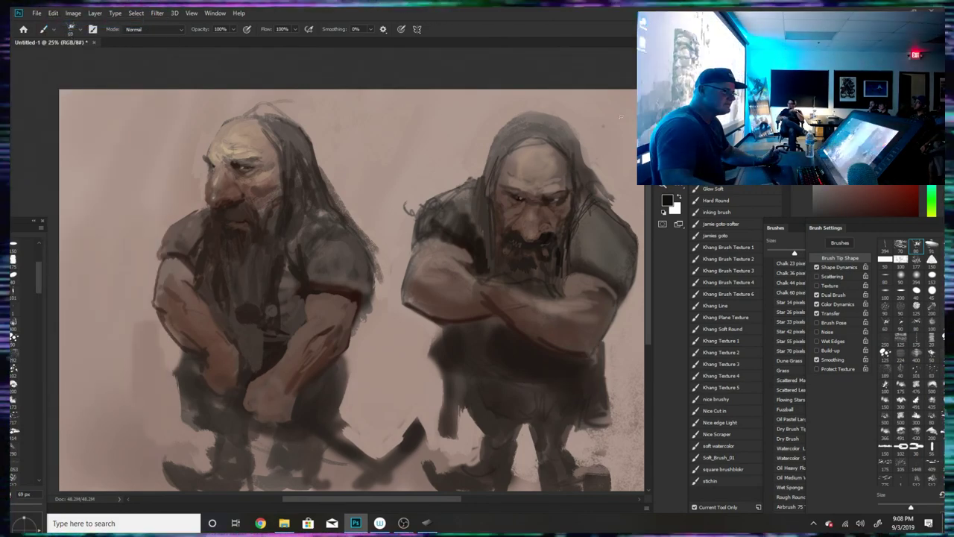
key(super+d)
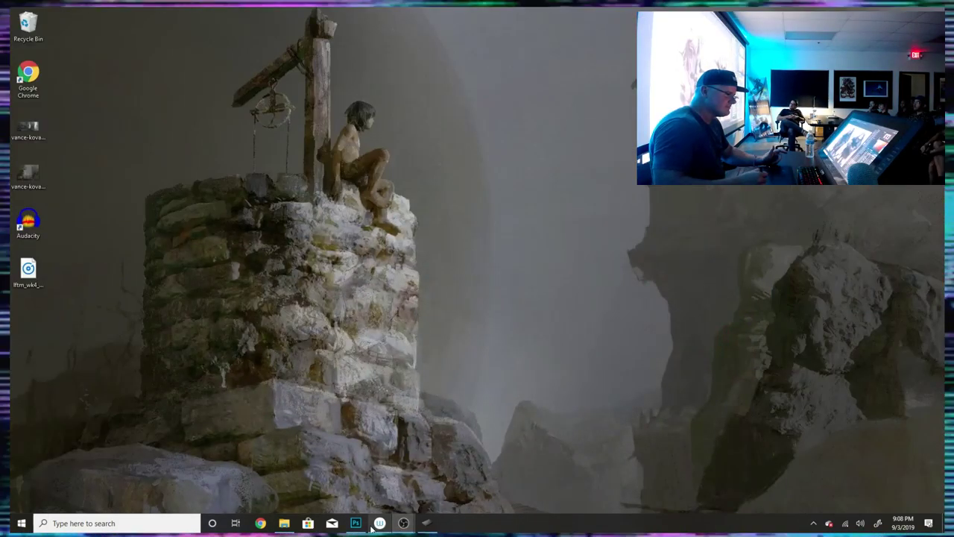
key(super+d)
- Paint a dark curved line under the right dwarf's belly, outline the hanging cloth flap and darken between his legs
mouse_move(449, 372)
mouse_down()
mouse_move(445, 404)
mouse_move(446, 375)
mouse_move(446, 435)
mouse_move(457, 438)
mouse_move(465, 372)
mouse_move(481, 366)
mouse_move(537, 375)
mouse_up()
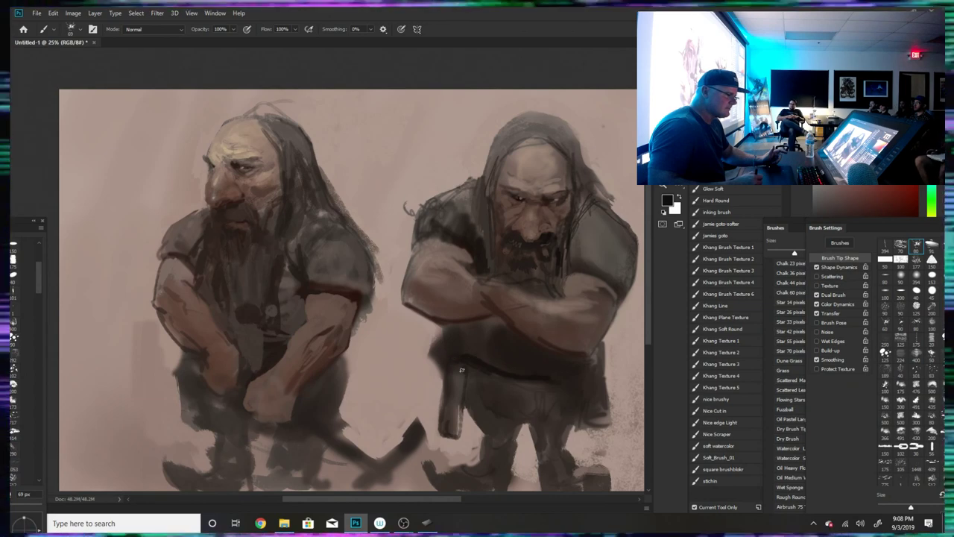
drag(504, 431, 520, 429)
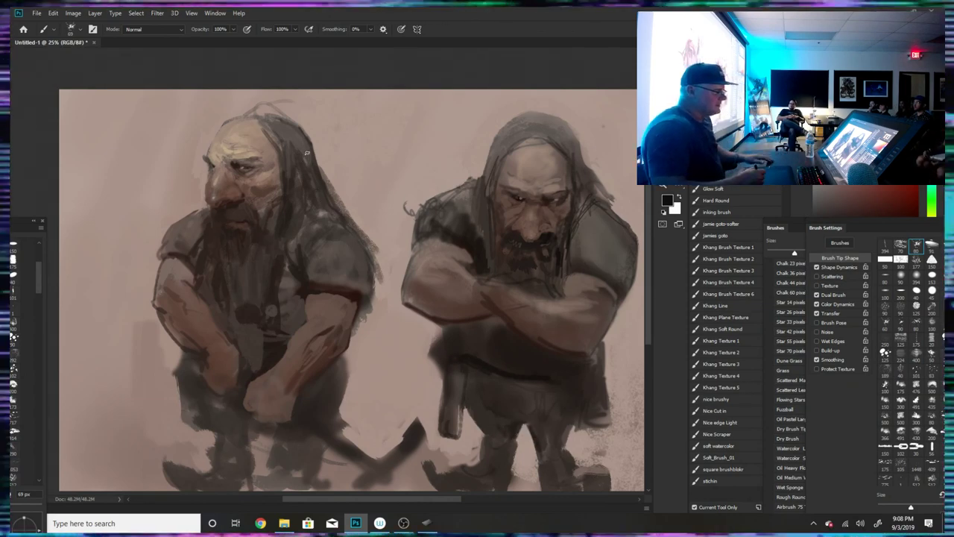
- Reshape the left dwarf's hands with sampled reddish-brown and mid-brown skin tones
key(alt)
alt+click(299, 380)
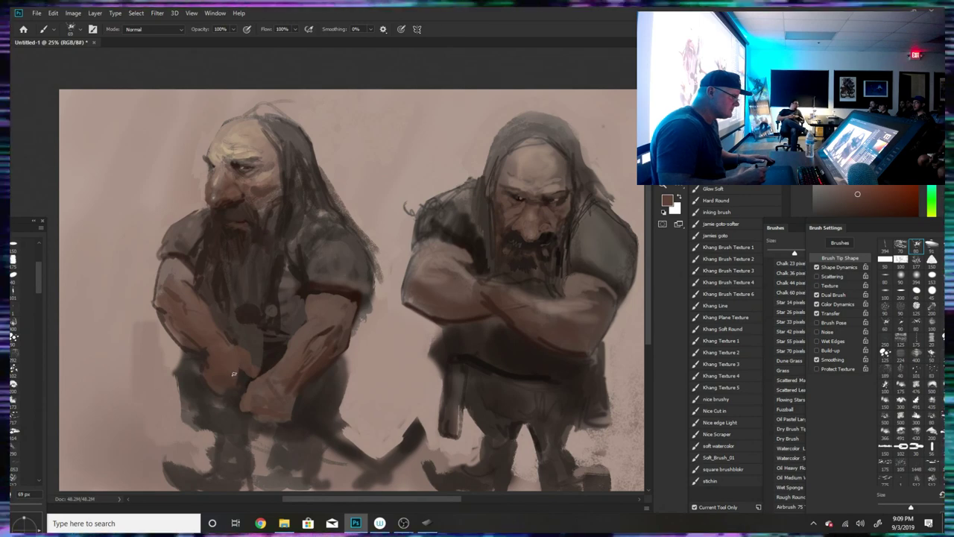
alt+click(268, 390)
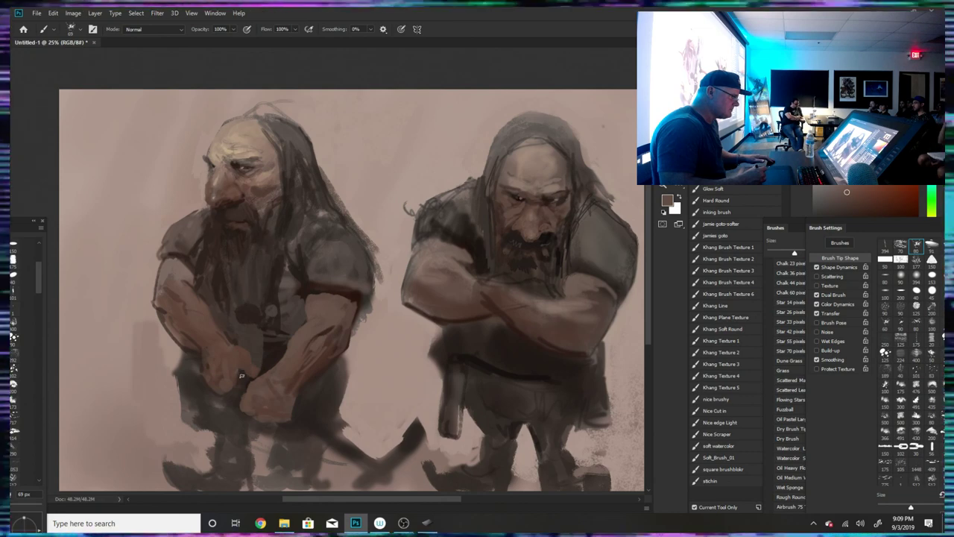
- Darken the lower tunic around the left dwarf's hands with sampled near-black brown strokes, touching up the hand's edge with sampled brown
alt+click(271, 381)
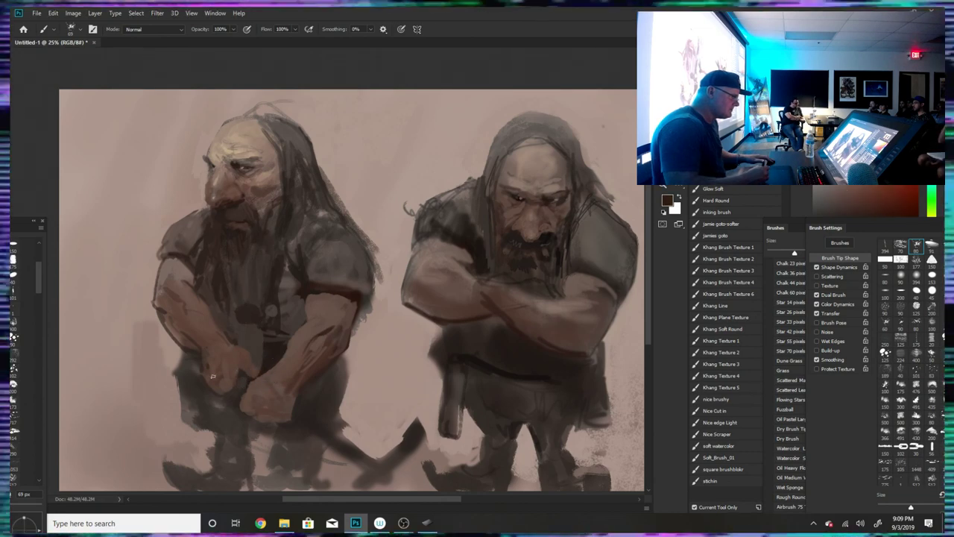
drag(195, 379, 186, 360)
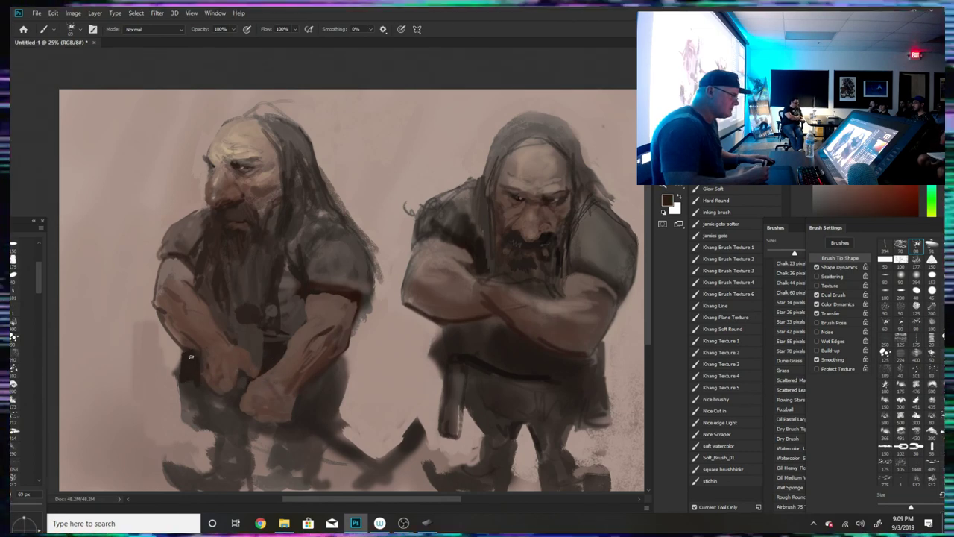
alt+click(234, 398)
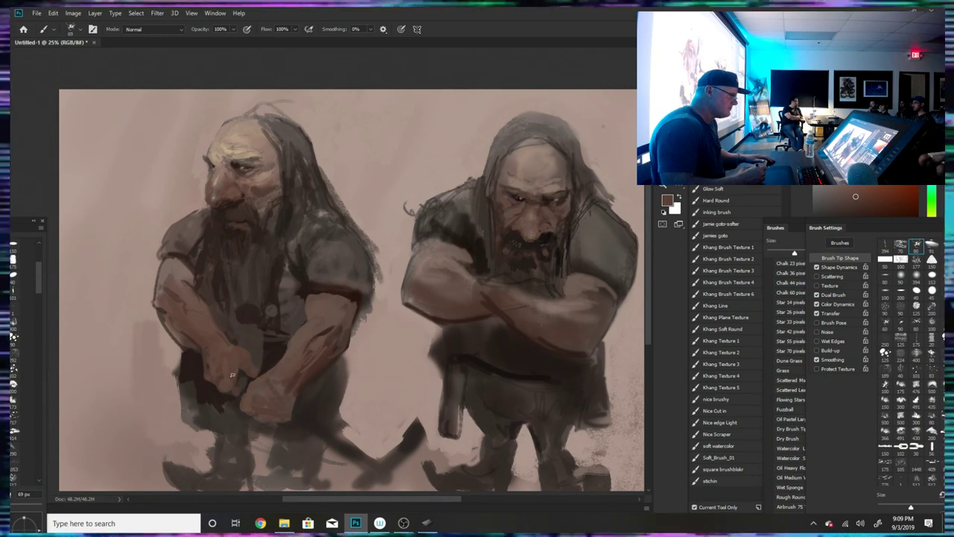
alt+click(193, 389)
drag(194, 381, 184, 422)
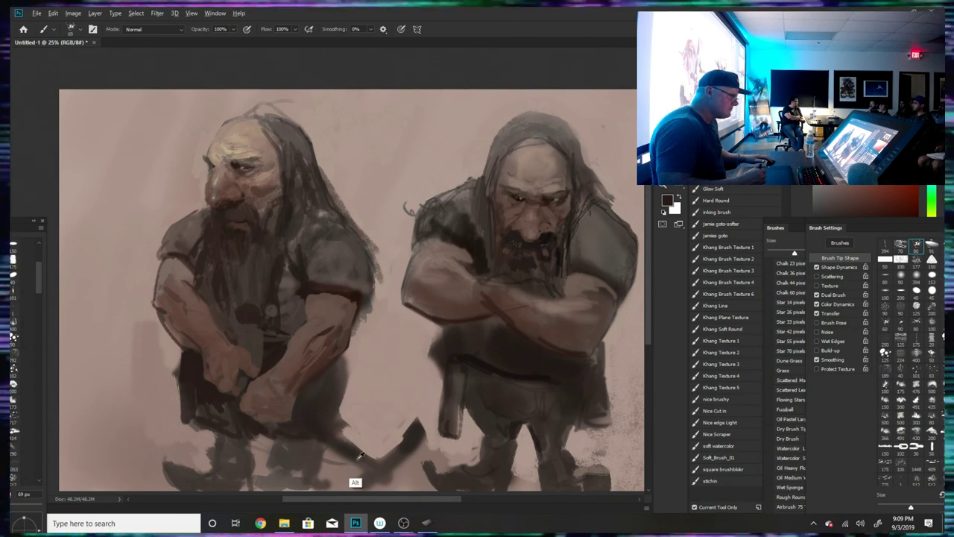
- Define the weapon's shaft below the left dwarf's hands and clean up his lower tunic's outline with sampled background and dark tones
alt+click(354, 483)
drag(302, 412, 332, 439)
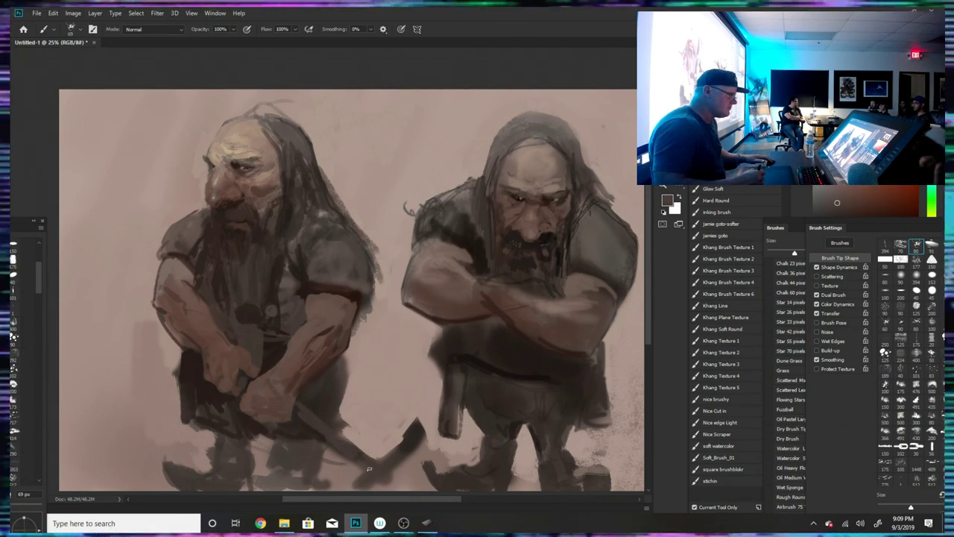
alt+click(365, 434)
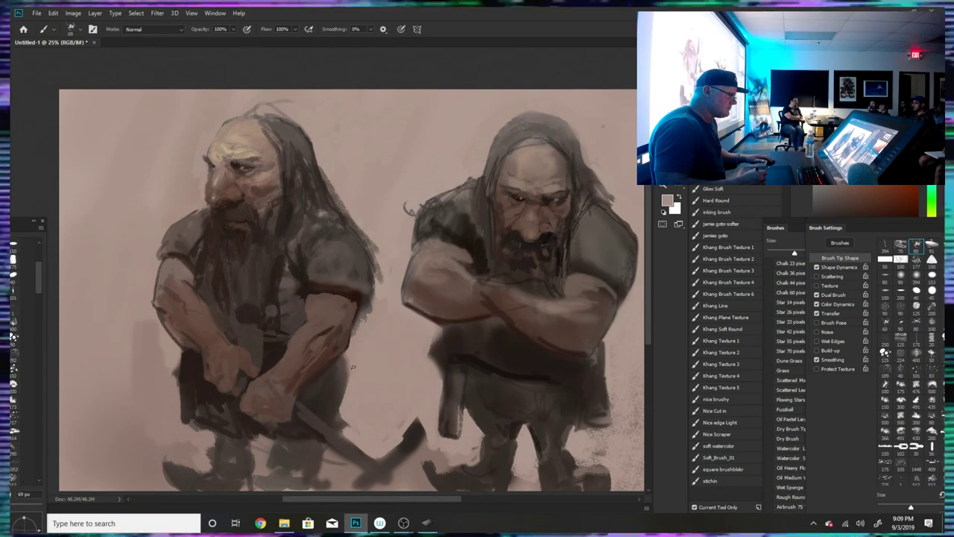
drag(350, 359, 354, 375)
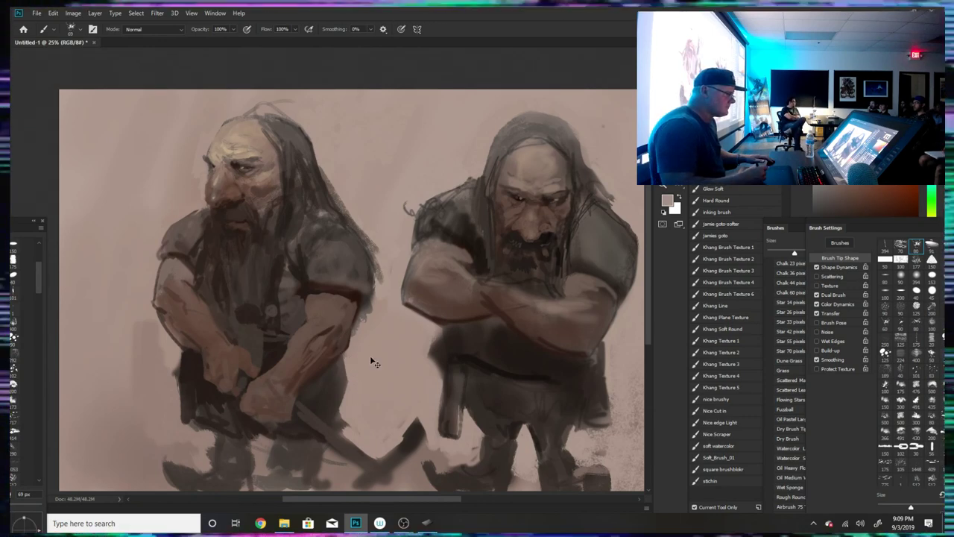
alt+click(183, 353)
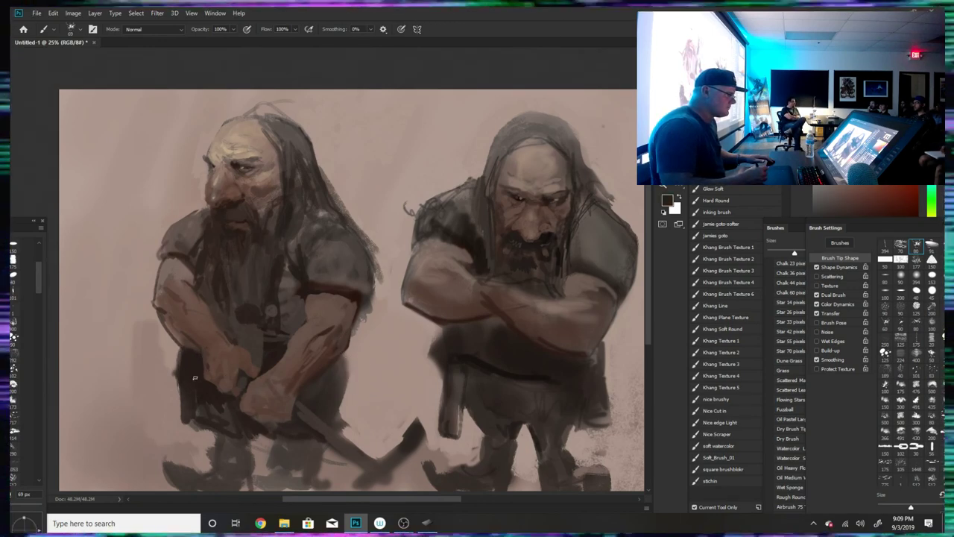
- Model the left dwarf's forearms and wrists with sampled light and reddish-brown skin tones
alt+click(225, 341)
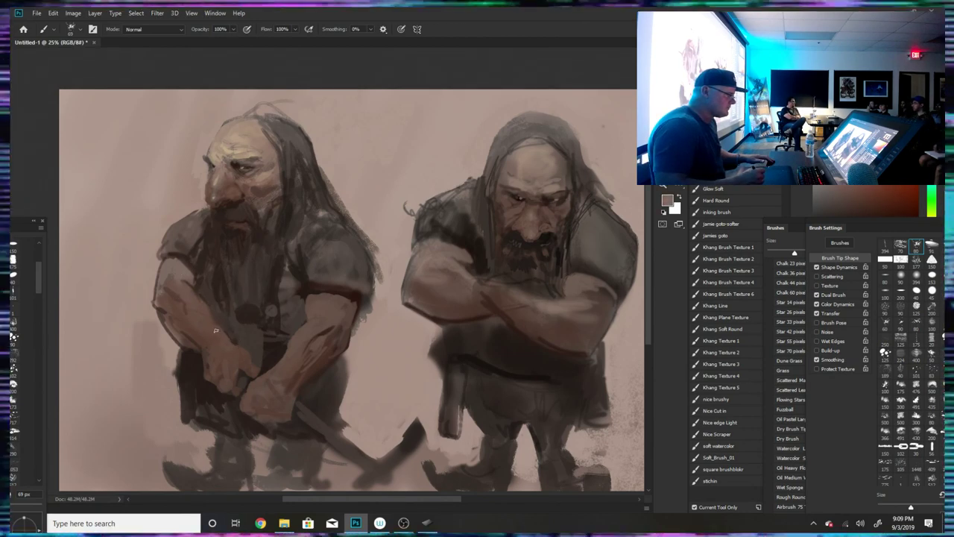
alt+click(296, 380)
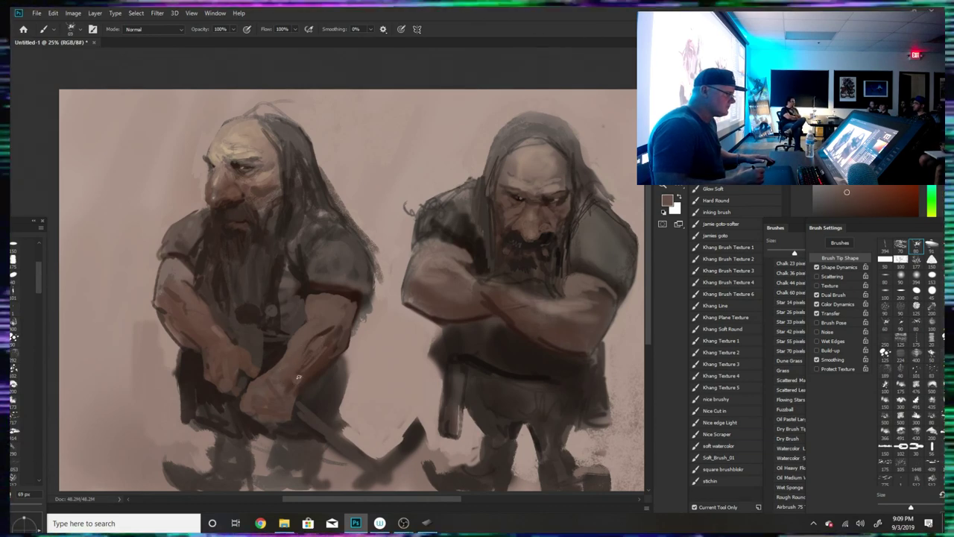
alt+click(325, 336)
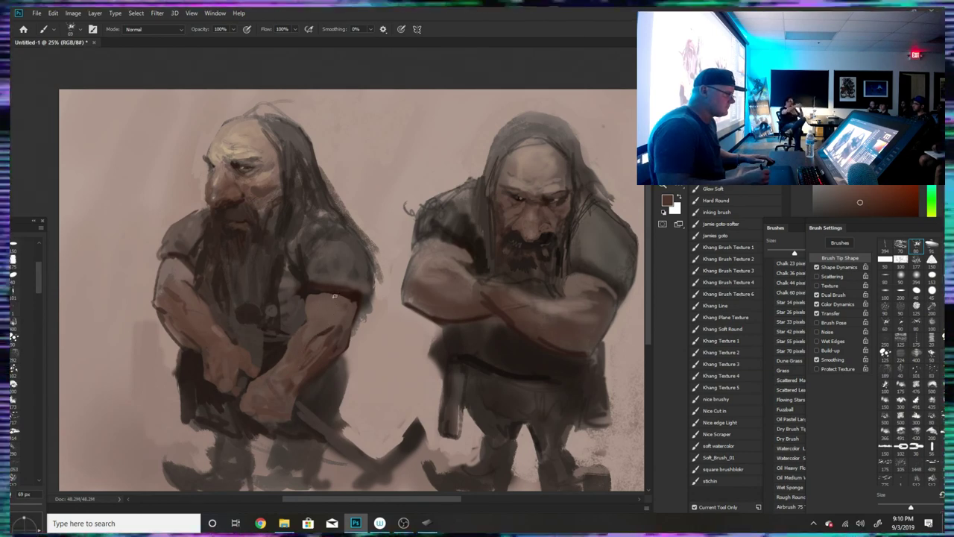
- Darken the left dwarf's sleeve hem and rework his sleeve and shirt with sampled dark red, grey and near-black tones
alt+click(349, 296)
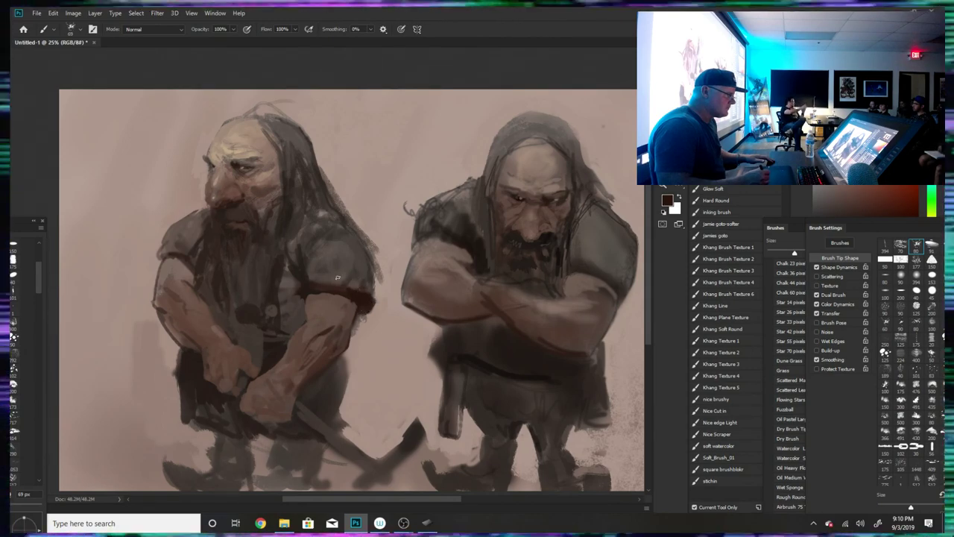
alt+click(336, 280)
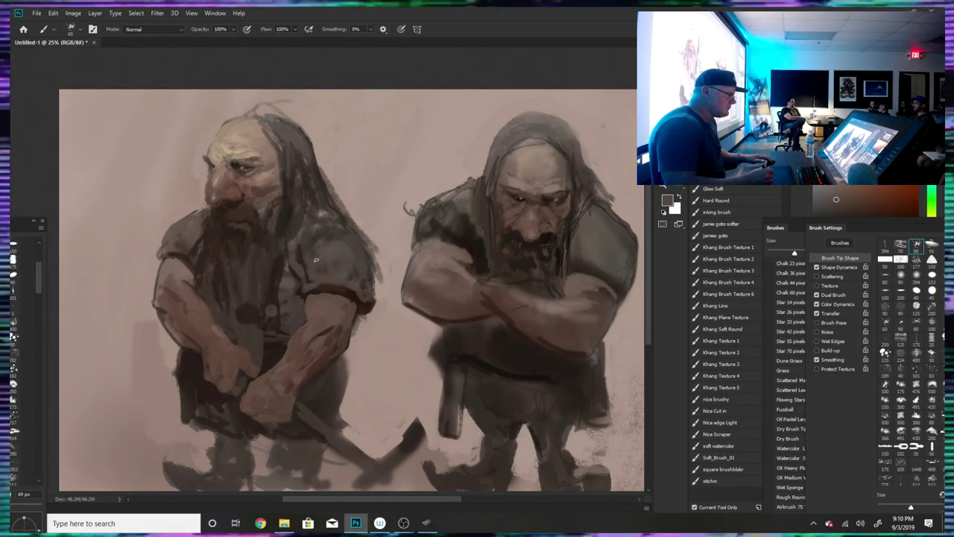
alt+click(297, 224)
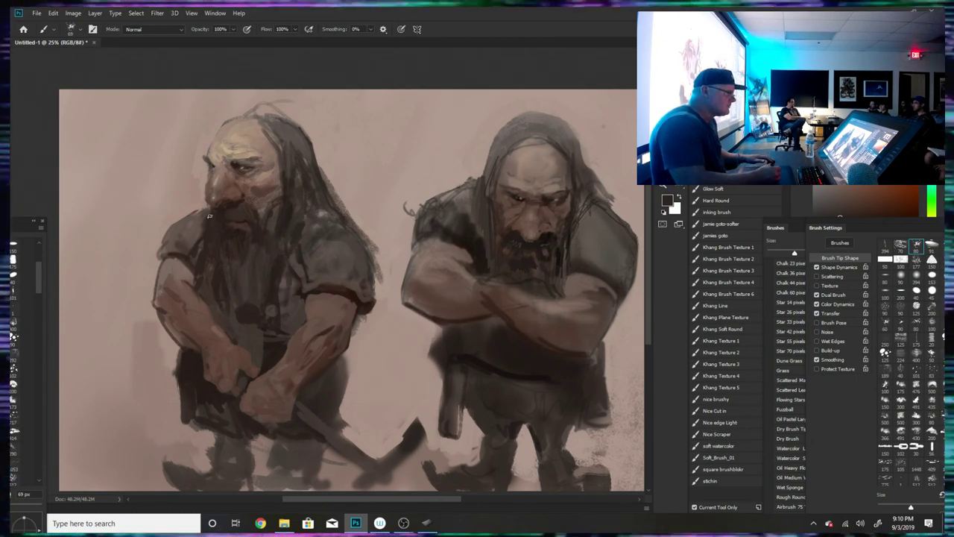
- With a 21 px brush, add fine hair strokes atop the left dwarf's head and touch up the right dwarf's moustache
click(71, 29)
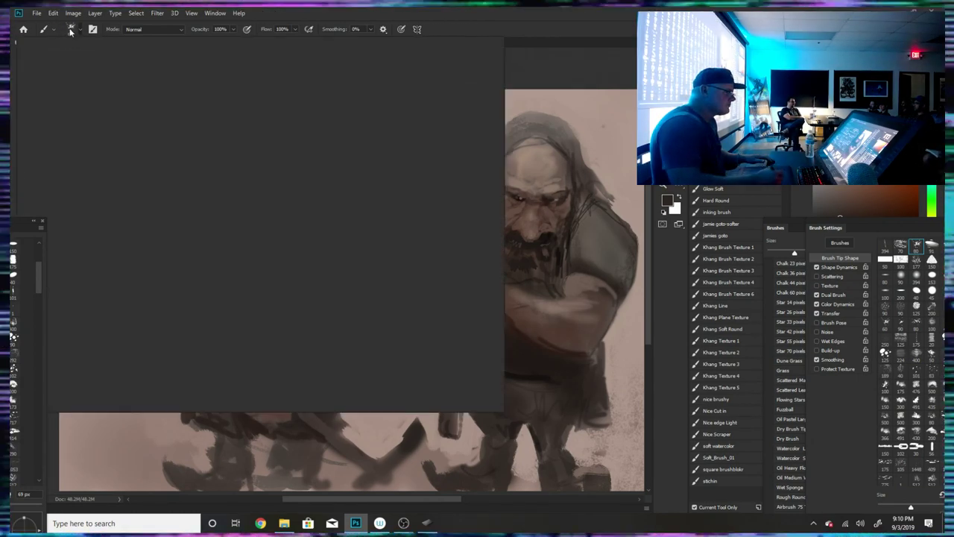
drag(83, 61, 71, 61)
click(531, 71)
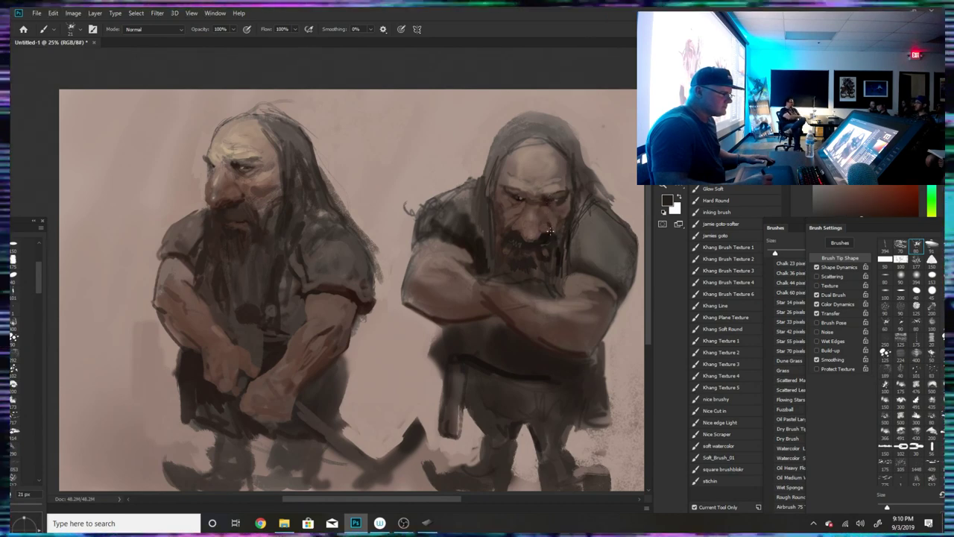
key(alt)
alt+click(532, 228)
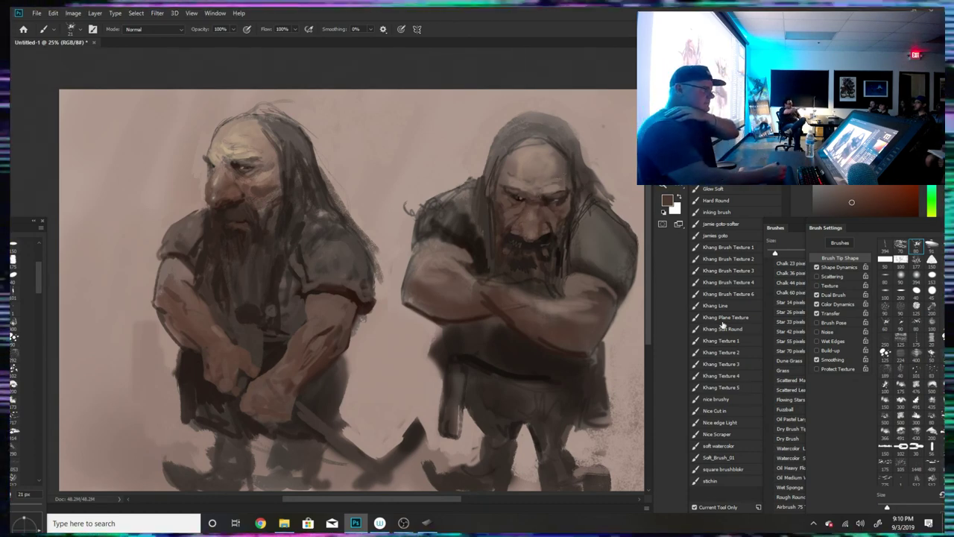
- Try painting soft green and pale teal patches into the background beside the left dwarf with the 432 px Khang Soft Round brush
click(721, 328)
right_click(121, 63)
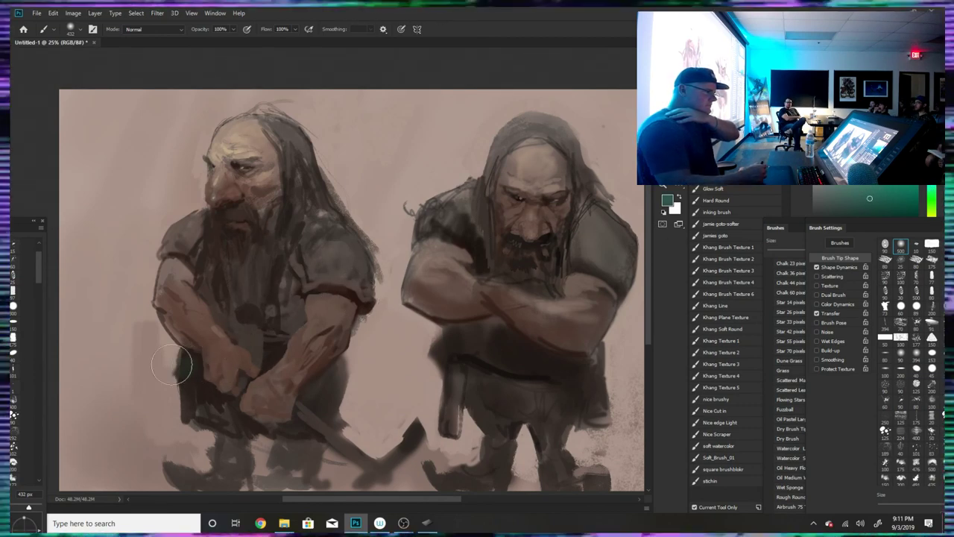
mouse_move(179, 350)
mouse_down()
mouse_move(171, 424)
mouse_move(150, 412)
mouse_move(132, 359)
mouse_move(103, 342)
mouse_up()
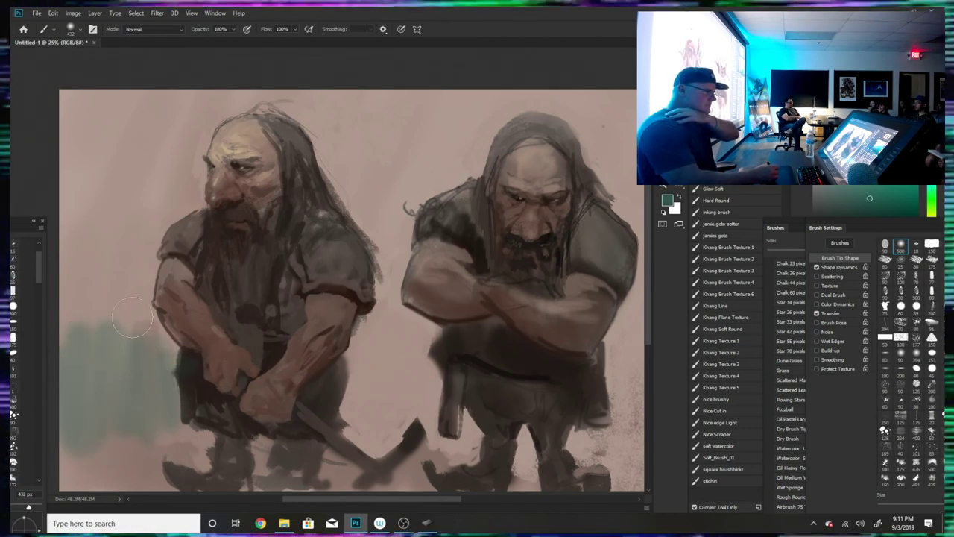
key(ctrl+z)
mouse_move(149, 150)
mouse_down()
mouse_move(137, 183)
mouse_move(118, 146)
mouse_move(67, 127)
mouse_up()
key(ctrl+z)
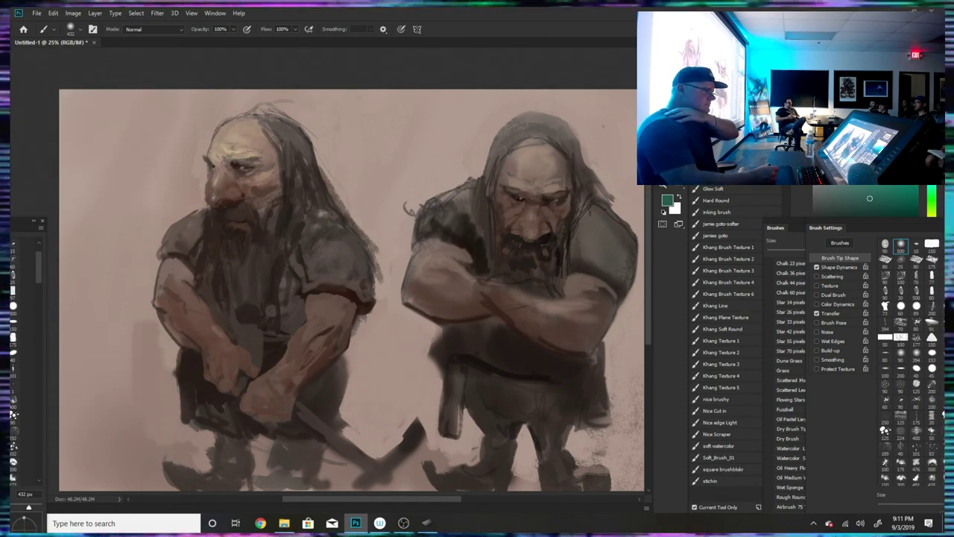
mouse_move(189, 104)
mouse_down()
mouse_move(129, 85)
mouse_move(89, 102)
mouse_up()
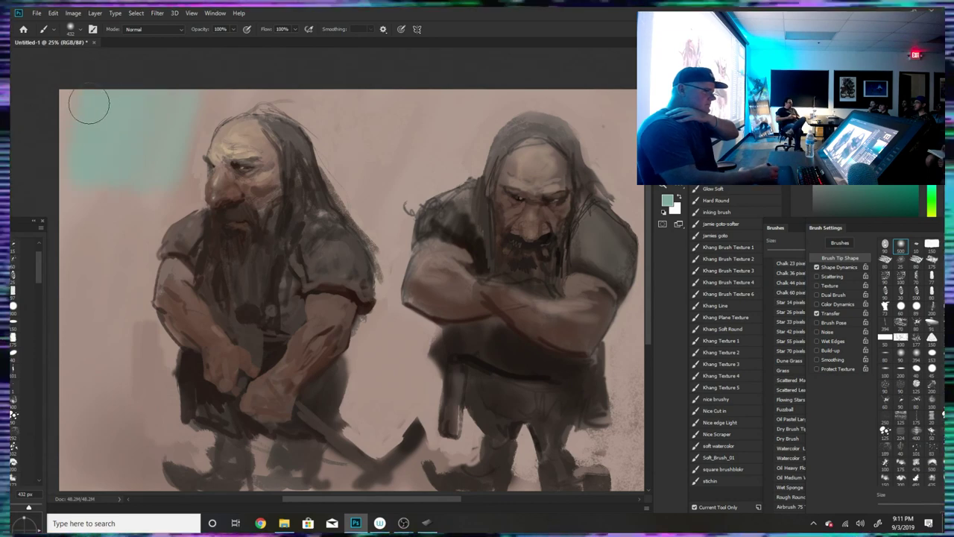
key(ctrl+z)
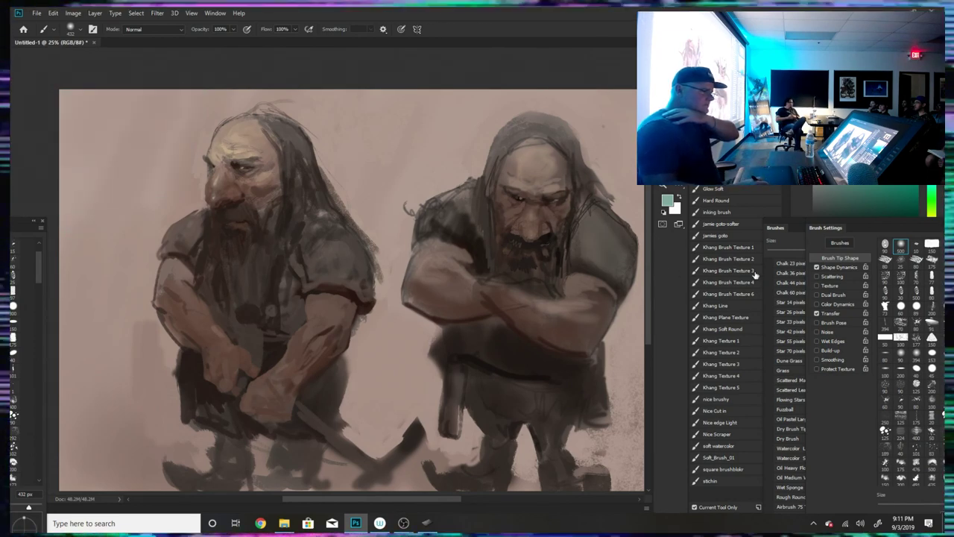
- Paint the background around the left dwarf's head and shoulders pale teal with the 100 px Khang Brush Texture 1 brush
click(730, 248)
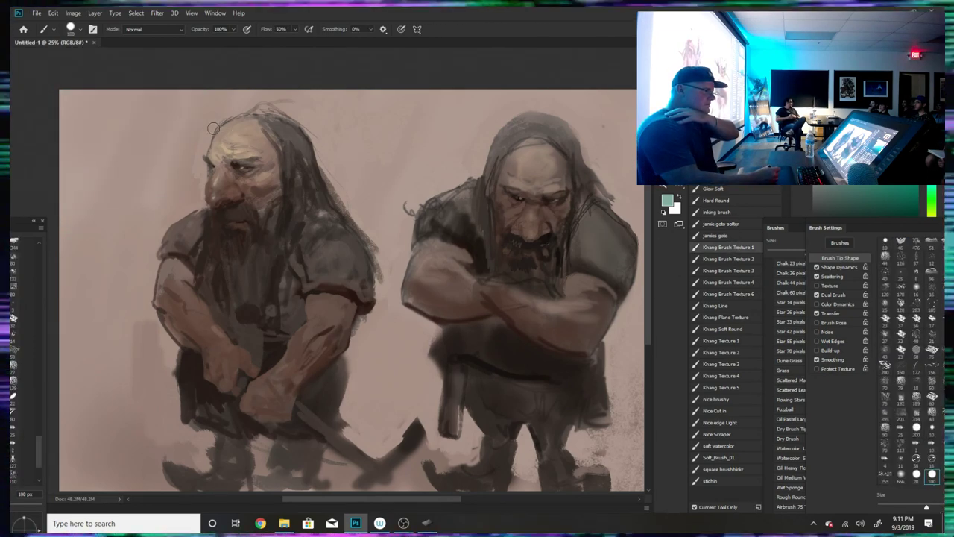
drag(172, 175, 197, 132)
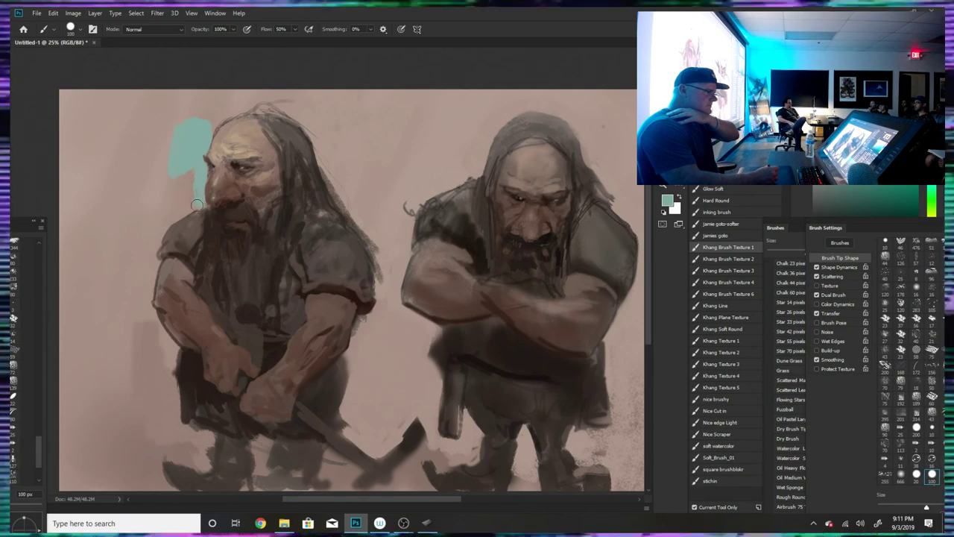
drag(188, 173, 164, 184)
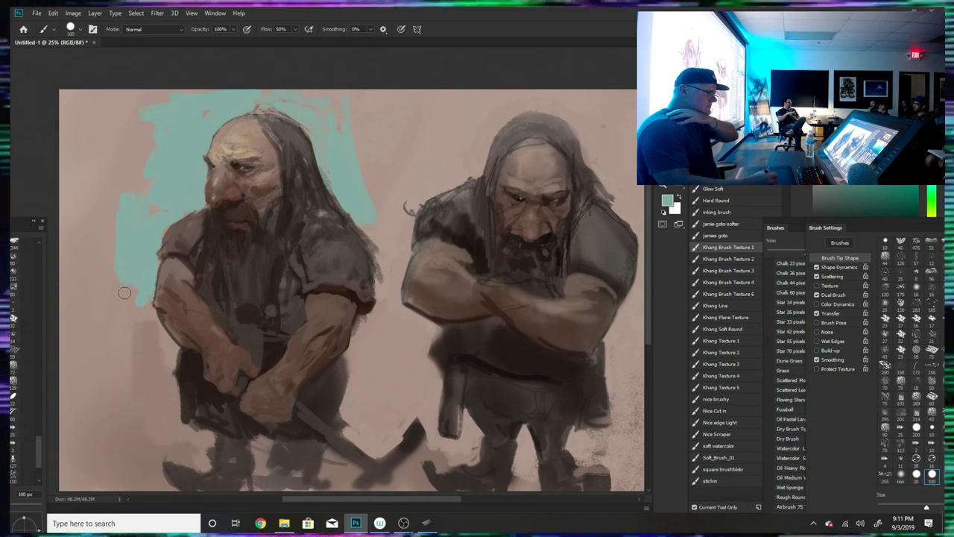
- Extend the pale teal background around the right dwarf's head and shoulders and fill the gap between the two figures
drag(415, 198, 458, 175)
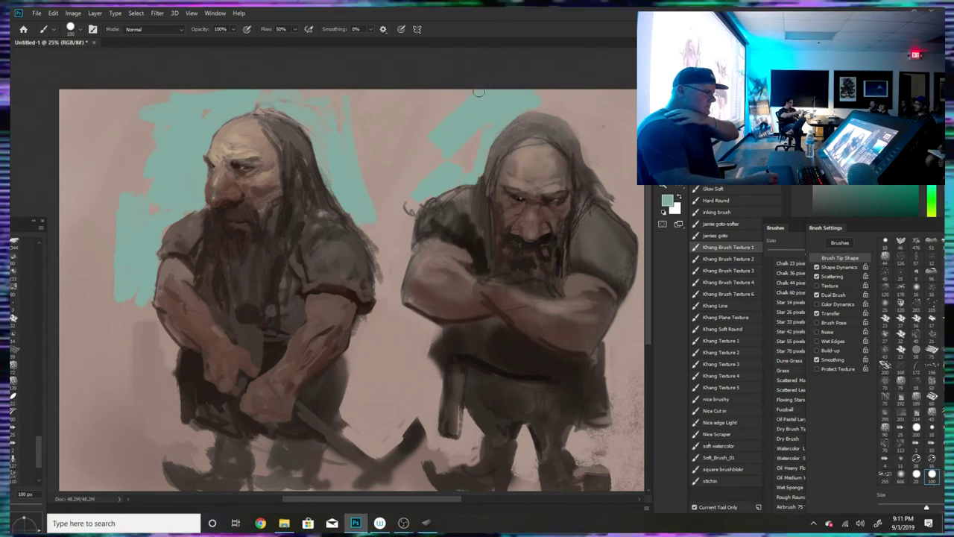
drag(433, 145, 464, 153)
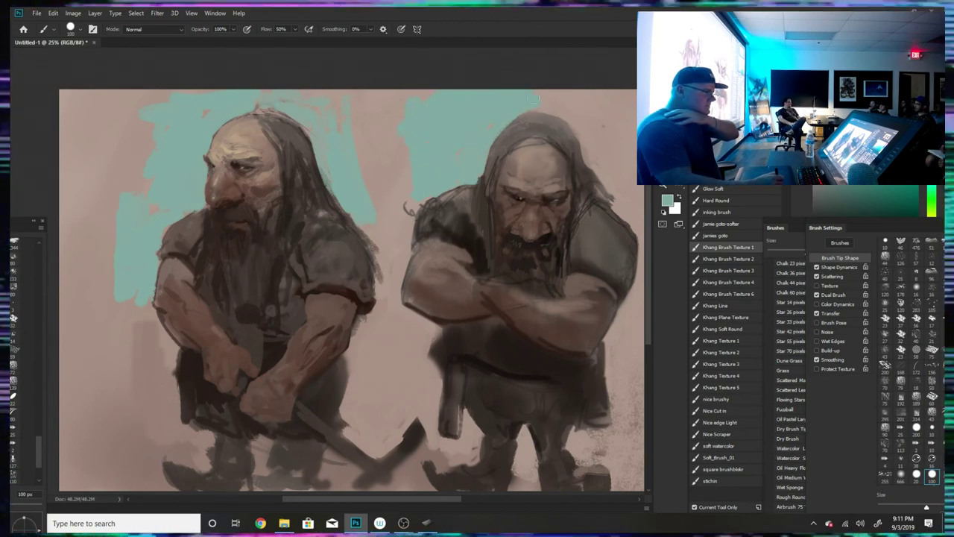
drag(572, 118, 596, 168)
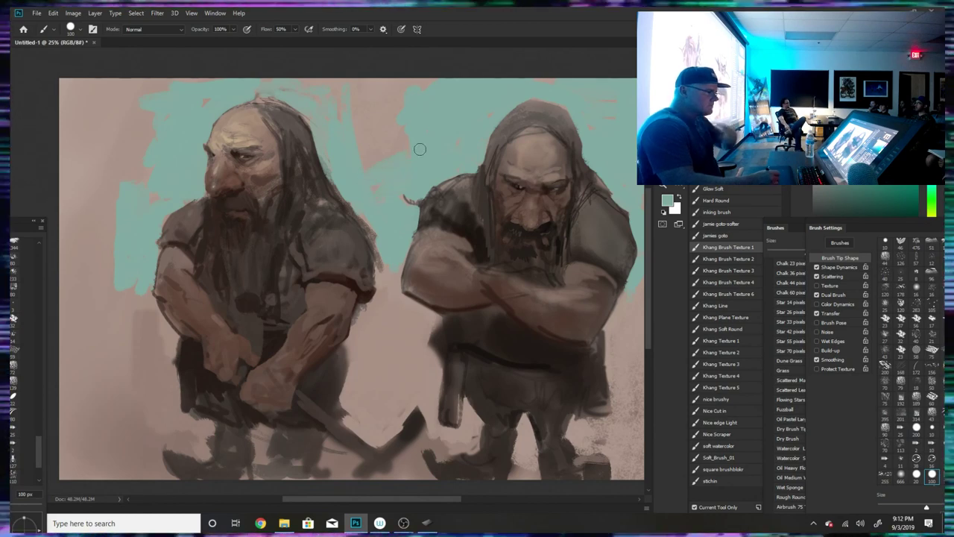
mouse_move(420, 149)
mouse_down()
mouse_move(420, 96)
mouse_move(442, 73)
mouse_up()
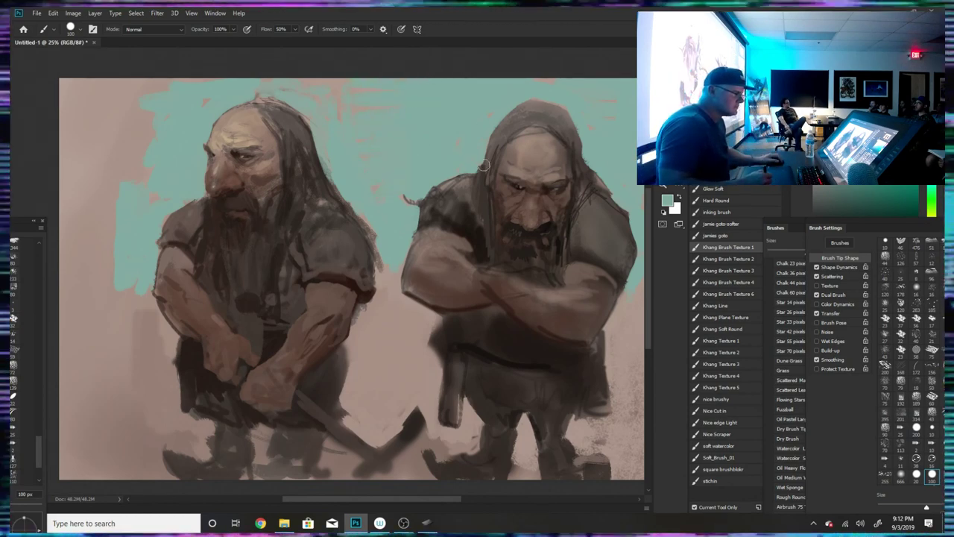
- Rework the right dwarf's beard edge, forearm and sleeves with sampled brown and dark grey tones
alt+click(534, 284)
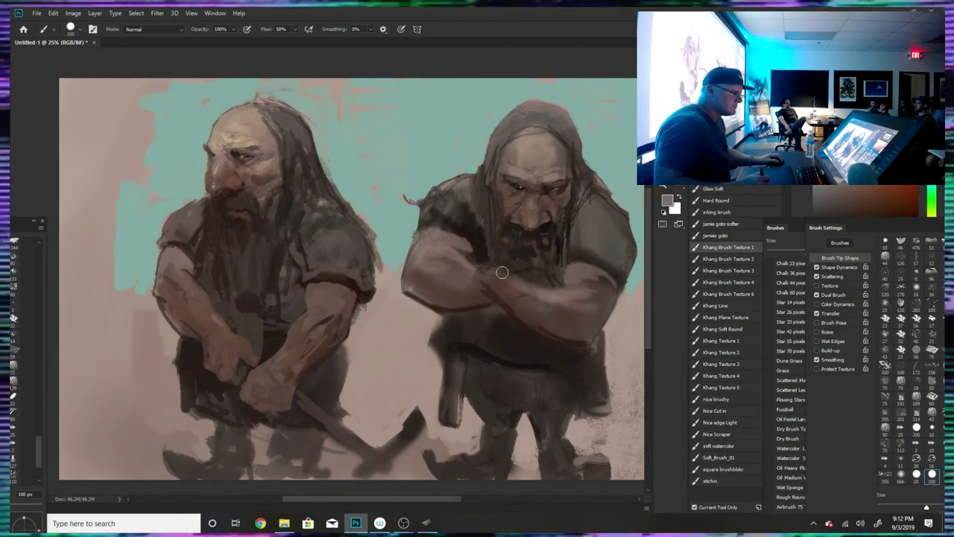
drag(503, 270, 533, 286)
key(ctrl+z)
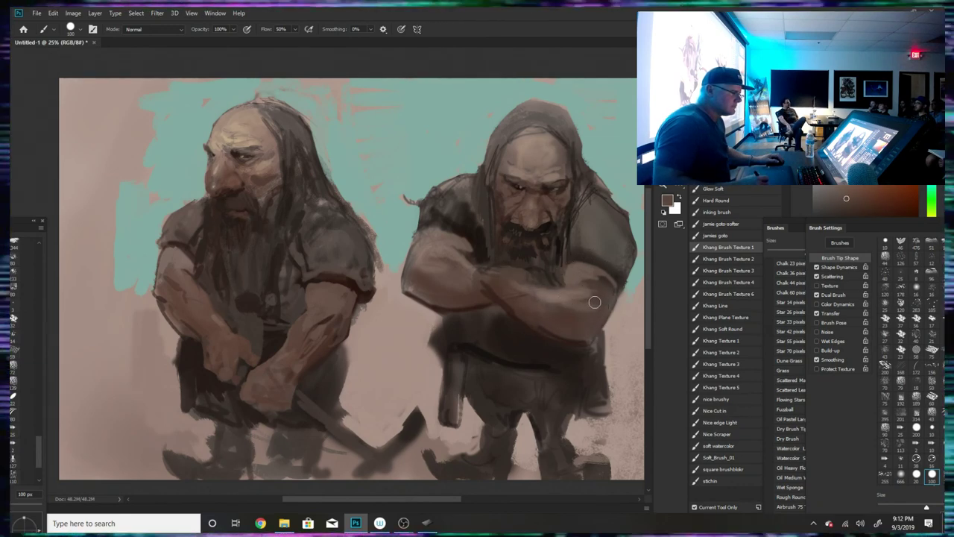
alt+click(570, 275)
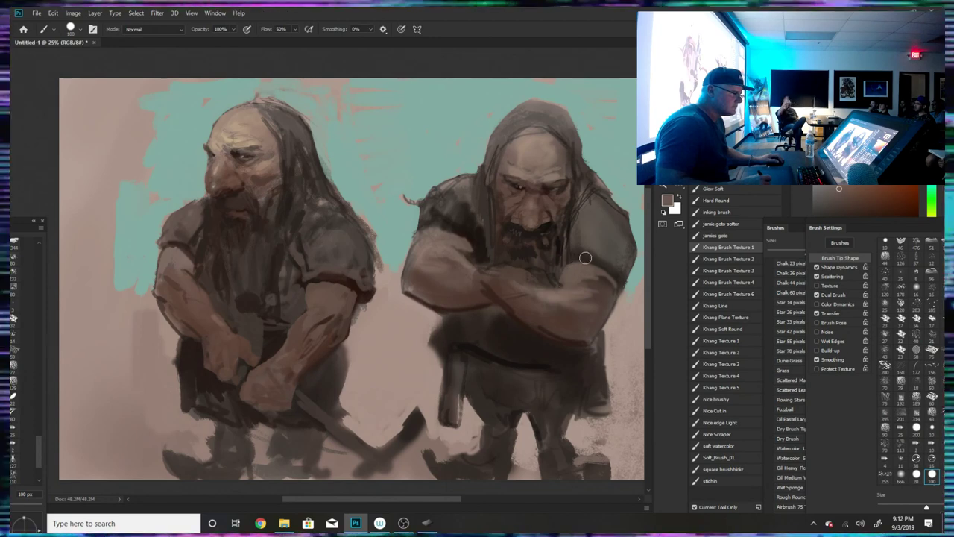
alt+click(550, 229)
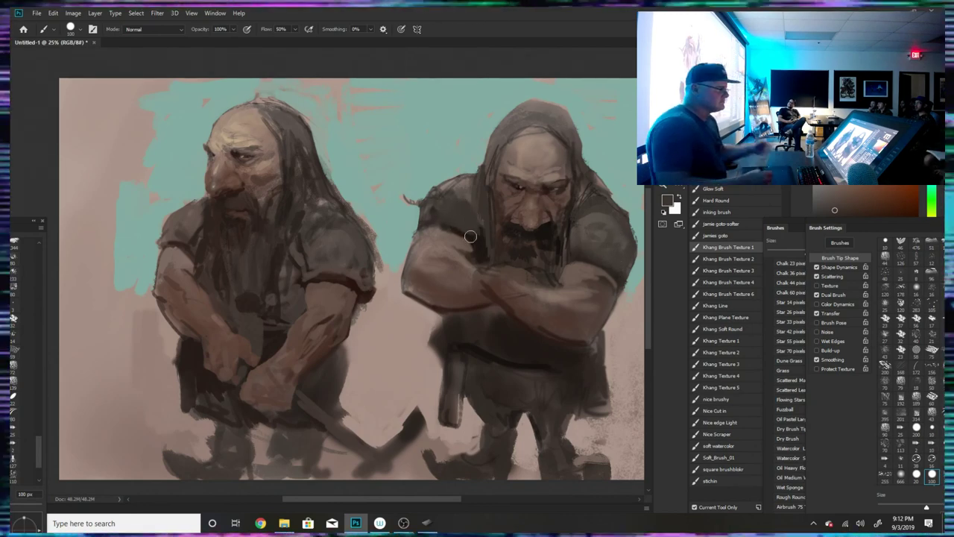
- Paint dark strokes along the right dwarf's belt with a tone sampled from his dark clothing
alt+click(163, 168)
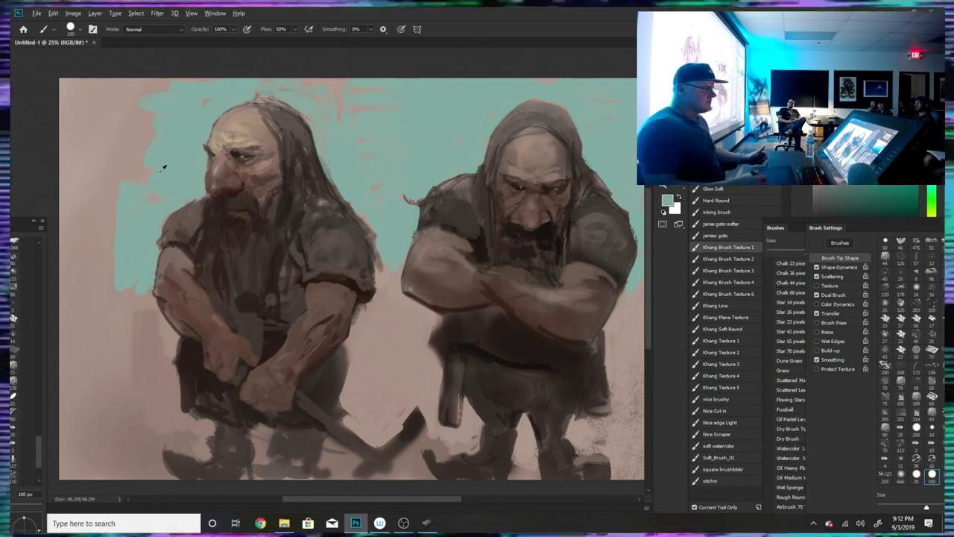
alt+click(493, 352)
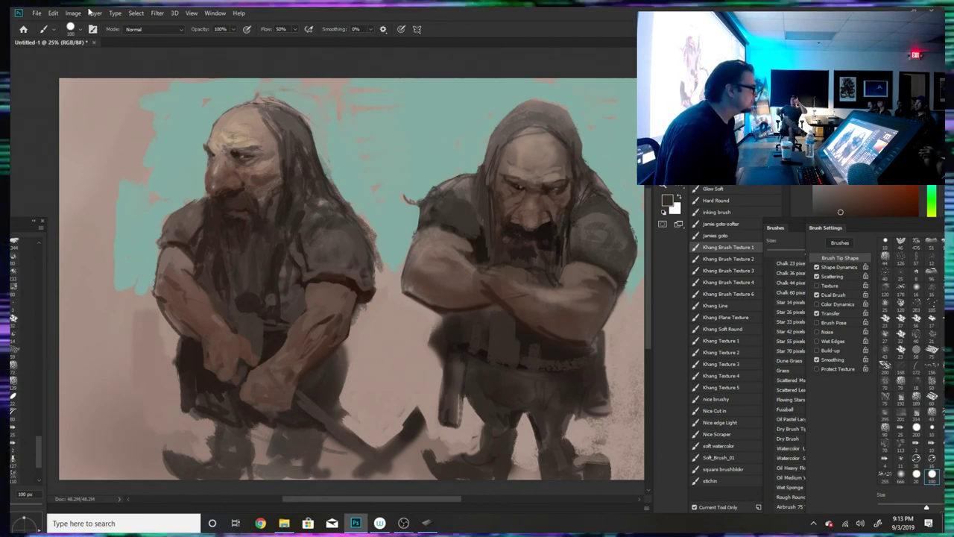
- Save the dwarf painting to the Desktop as Photoshop file et7yiethyiodutyol and close it
drag(146, 44, 148, 62)
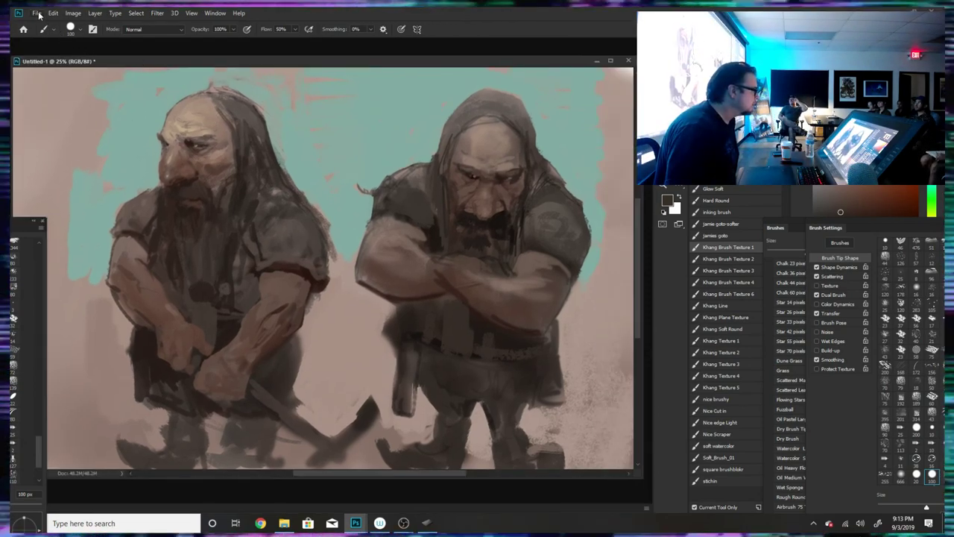
click(38, 13)
click(43, 121)
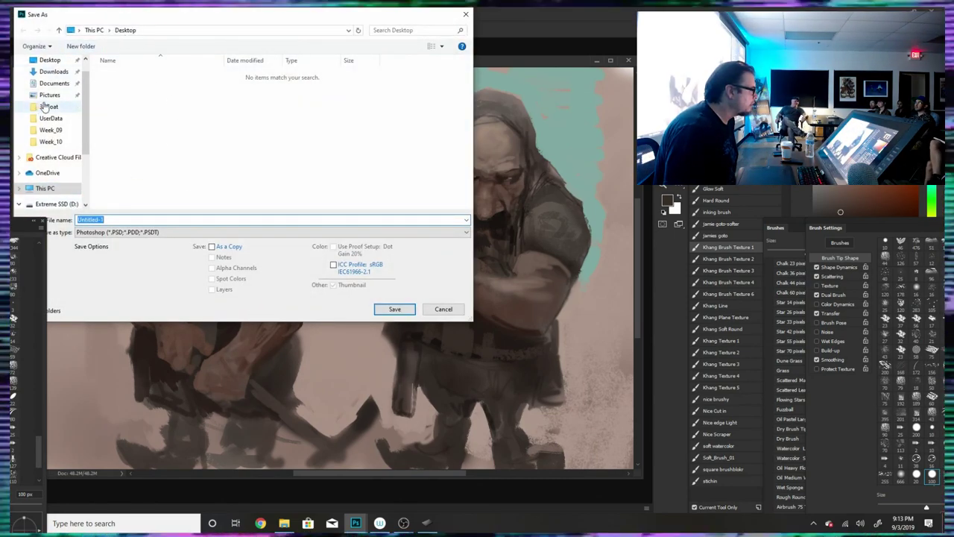
click(54, 70)
click(49, 60)
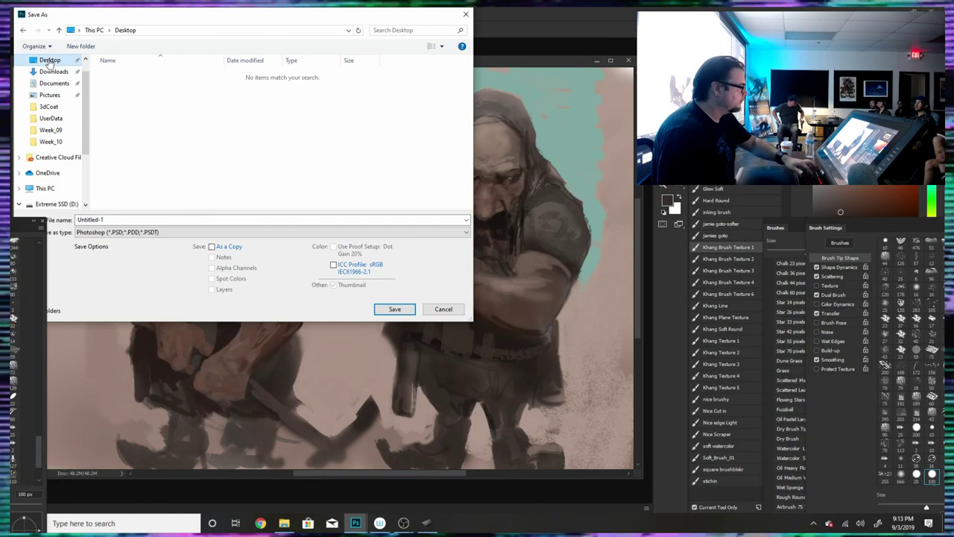
double_click(105, 219)
text(et7yiethyiodutyol)
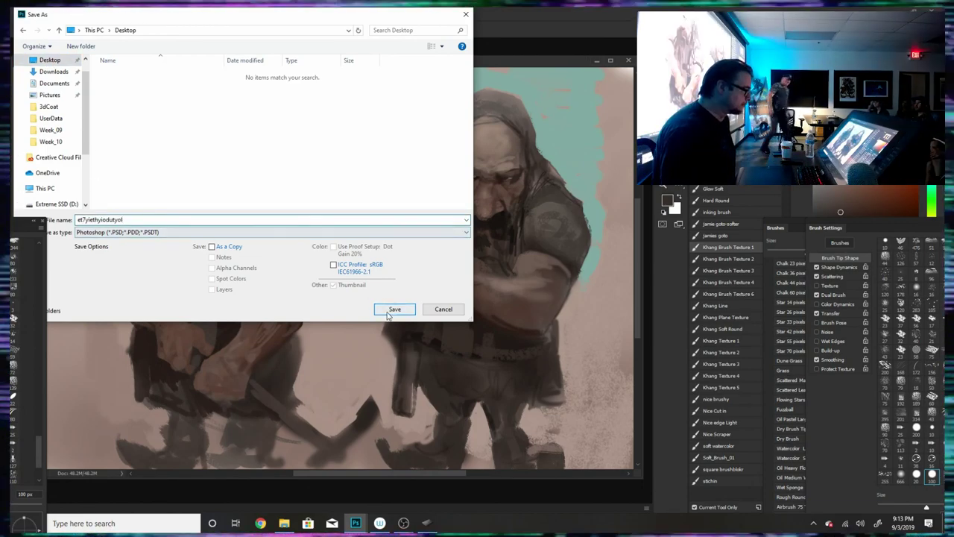
click(394, 309)
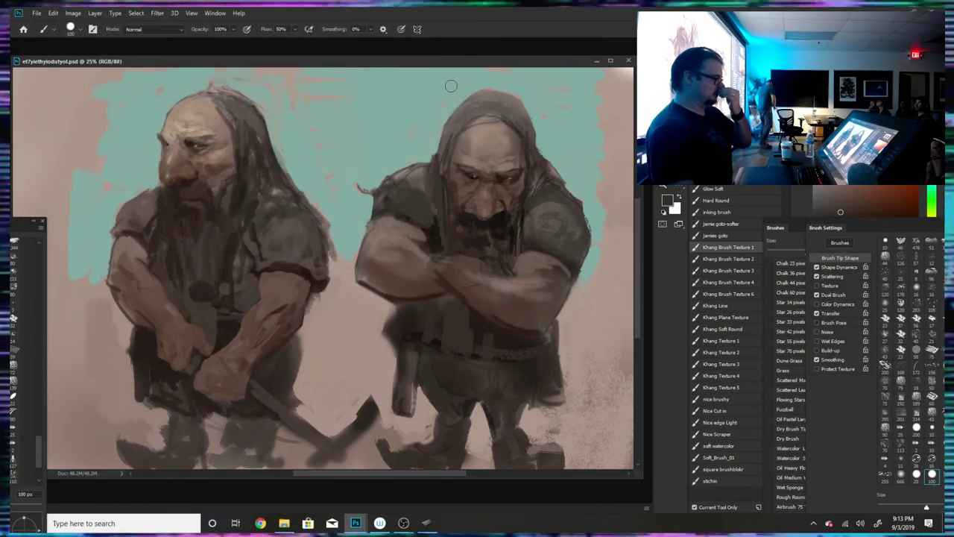
click(629, 61)
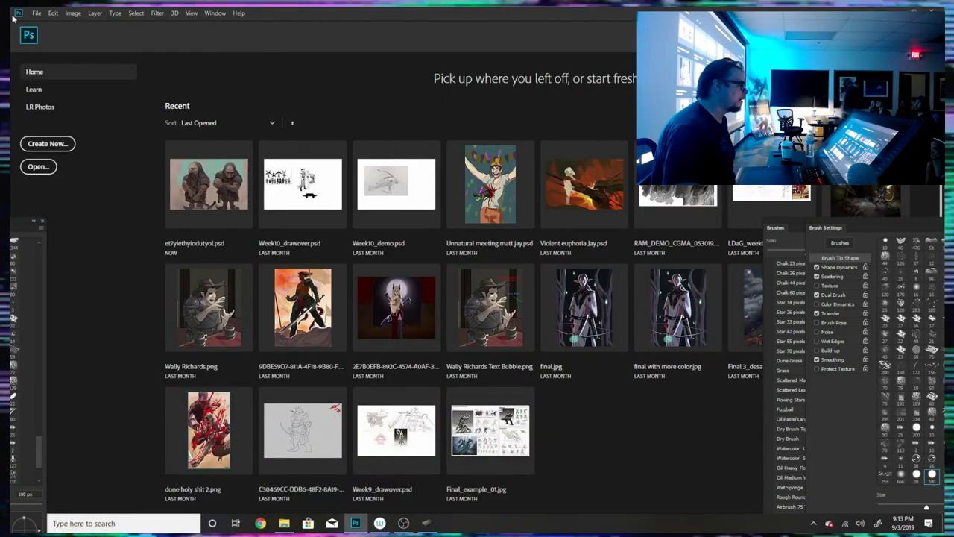
- Create a white 17 x 11 inch RGB document at 300 pixels/inch and rotate its canvas to portrait orientation
click(47, 143)
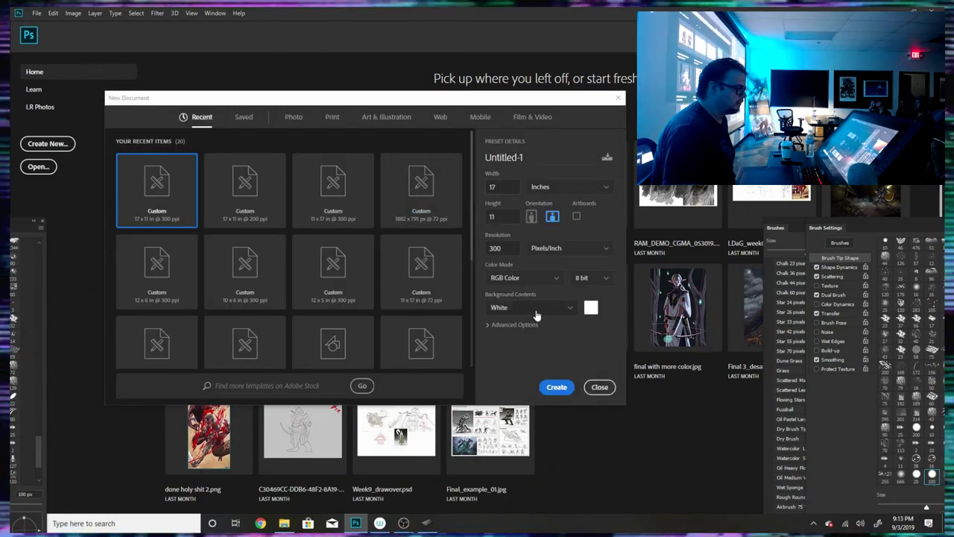
click(557, 387)
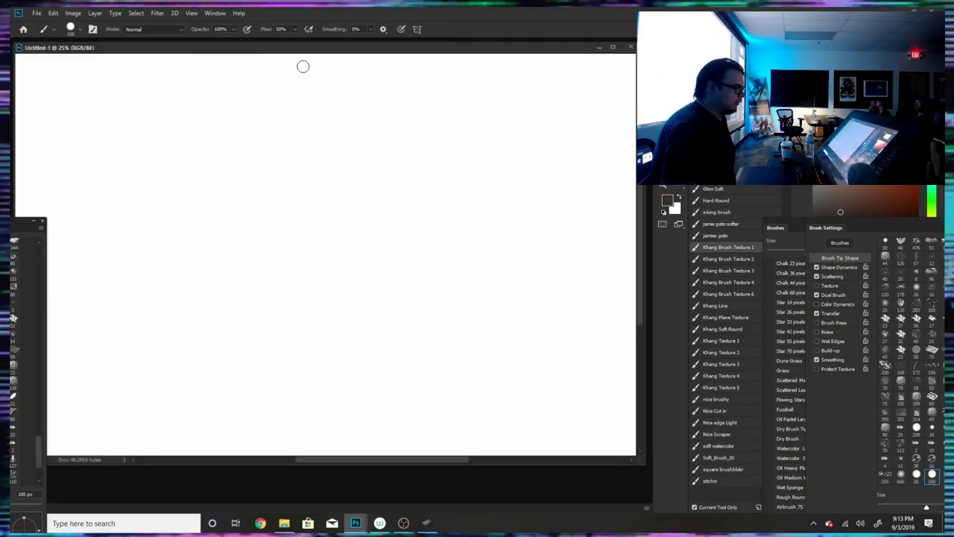
drag(293, 47, 291, 36)
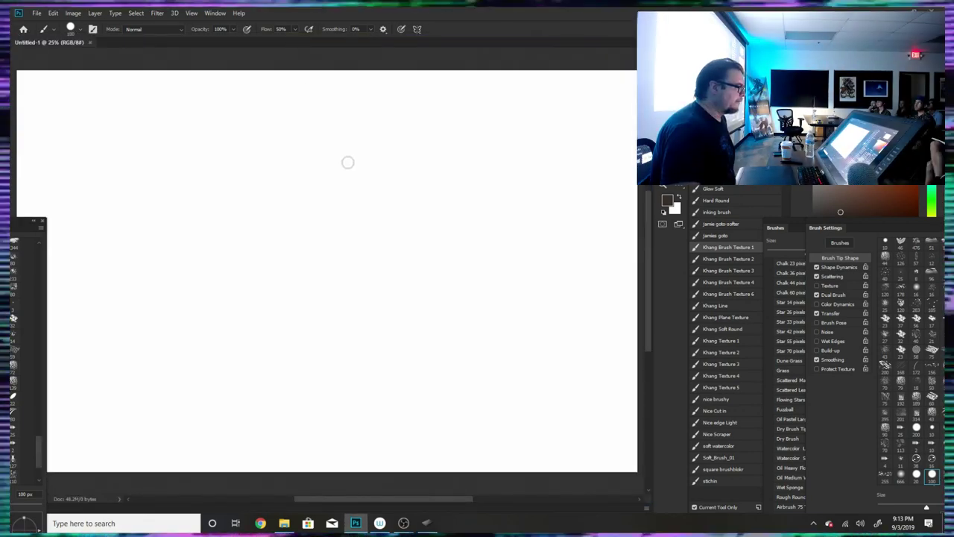
click(54, 13)
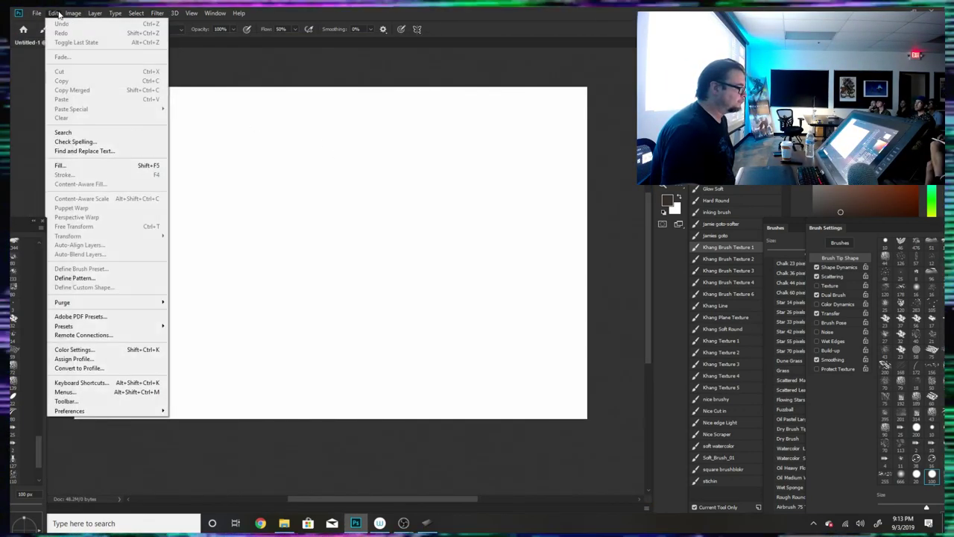
mouse_move(74, 12)
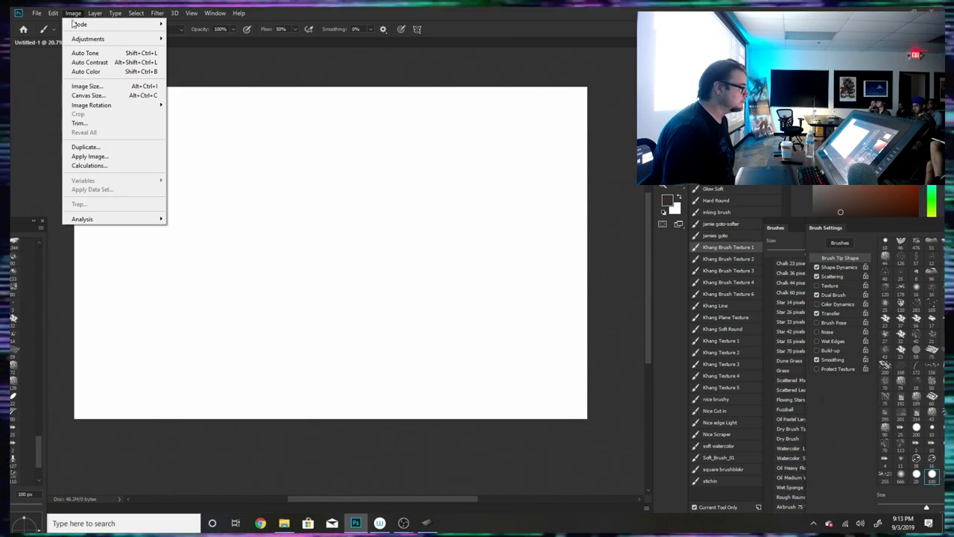
mouse_move(94, 104)
click(183, 113)
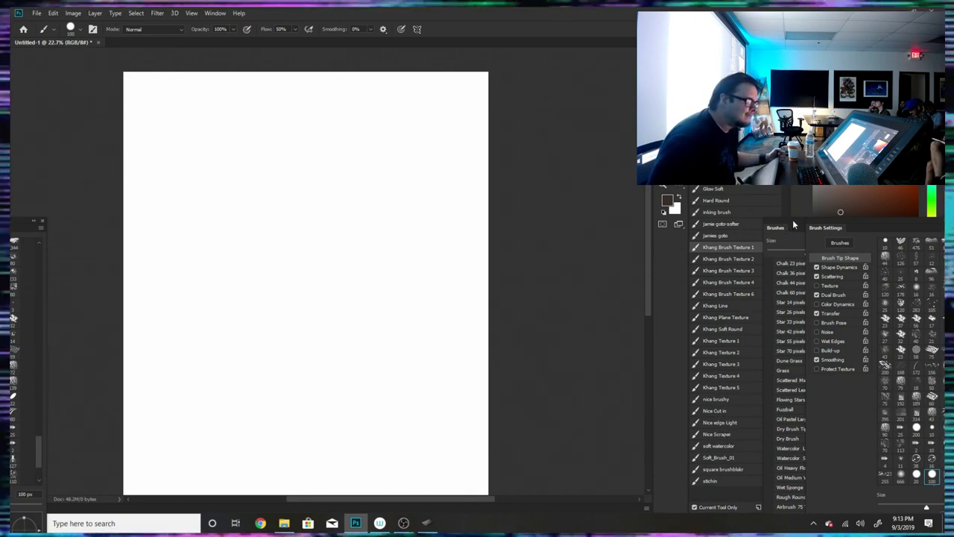
- Move the floating Brushes and Brush Settings windows off the layer list and close them
mouse_move(793, 223)
mouse_down()
mouse_move(766, 219)
mouse_move(546, 254)
mouse_move(515, 219)
mouse_move(565, 166)
mouse_move(553, 132)
mouse_up()
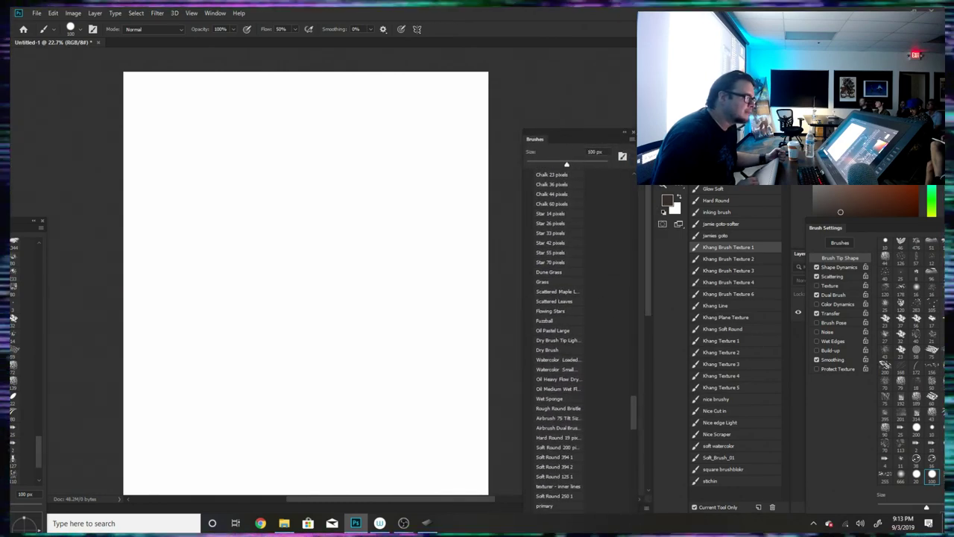
click(845, 243)
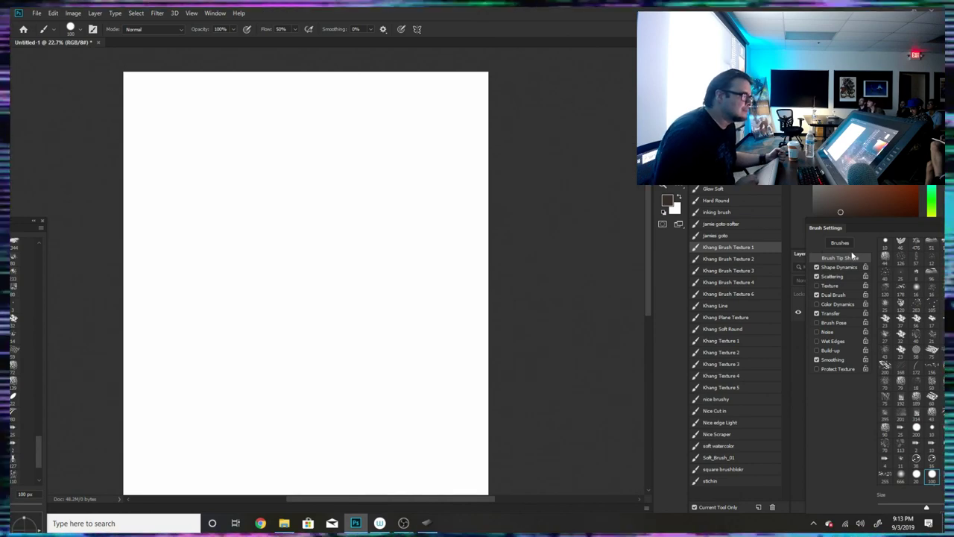
drag(852, 225, 494, 183)
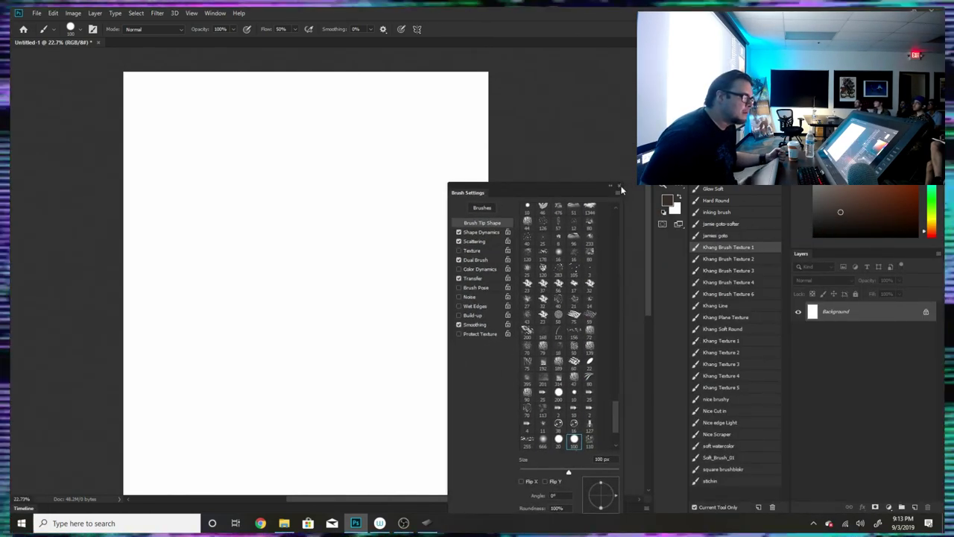
click(619, 186)
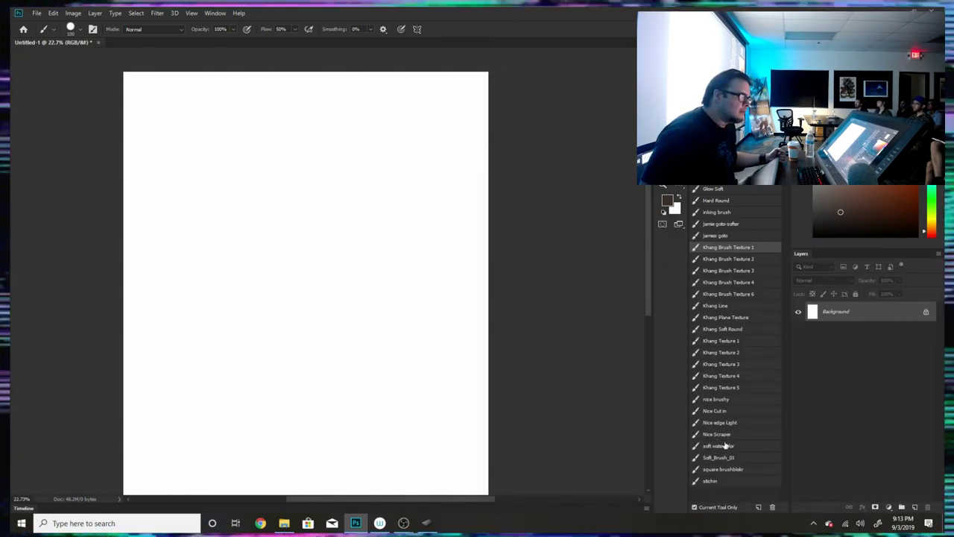
- Choose the square brush preset and set the foreground colour to a dark olive grey
click(732, 469)
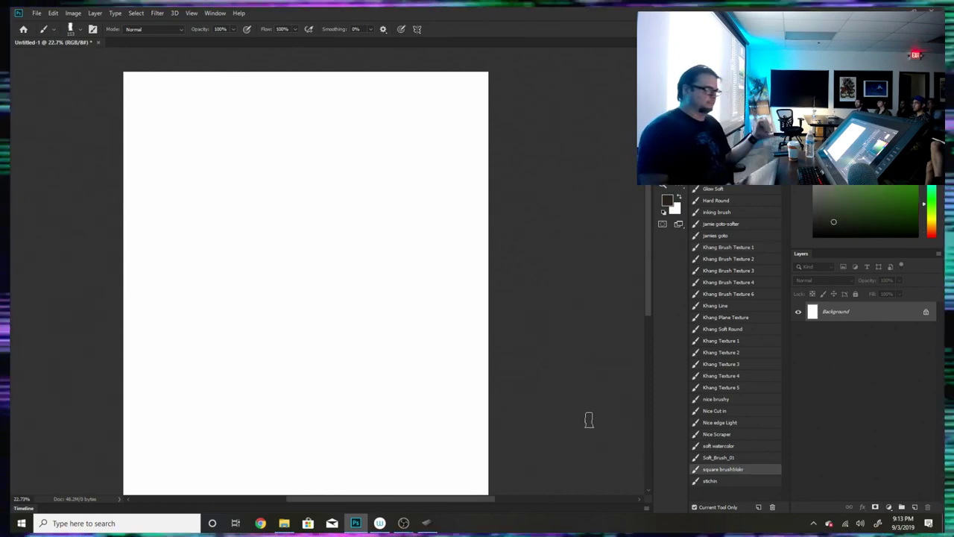
click(927, 226)
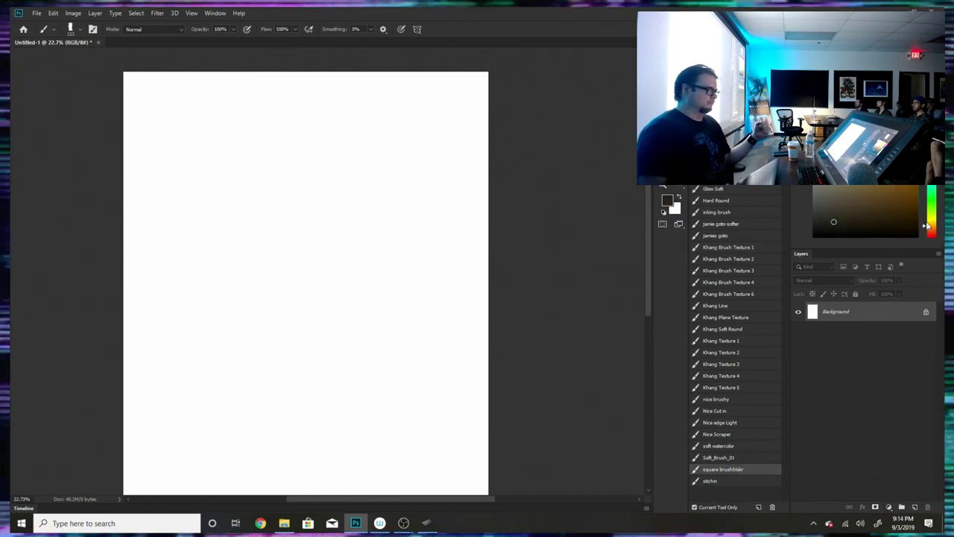
drag(927, 226, 925, 223)
click(847, 217)
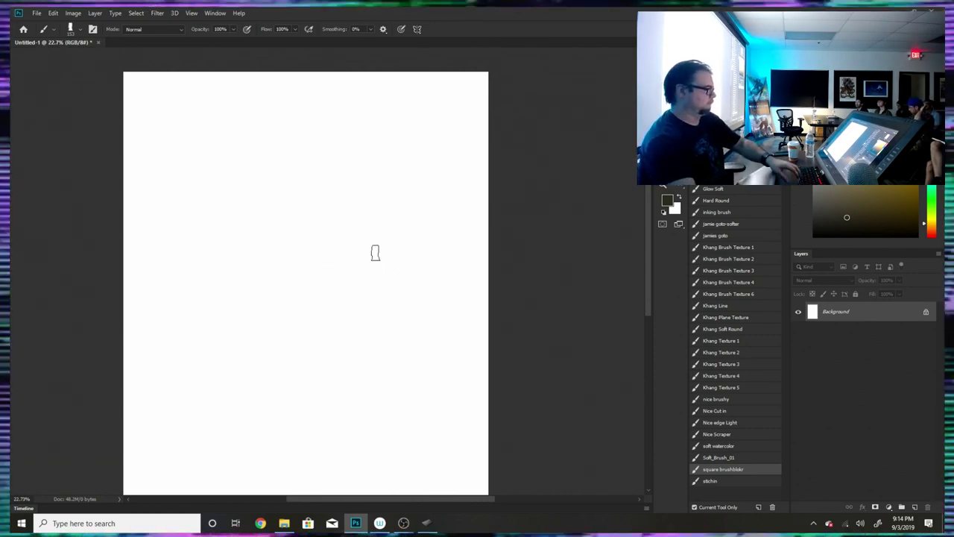
scroll(335, 212, up, 1)
drag(328, 198, 381, 216)
scroll(381, 216, up, 2)
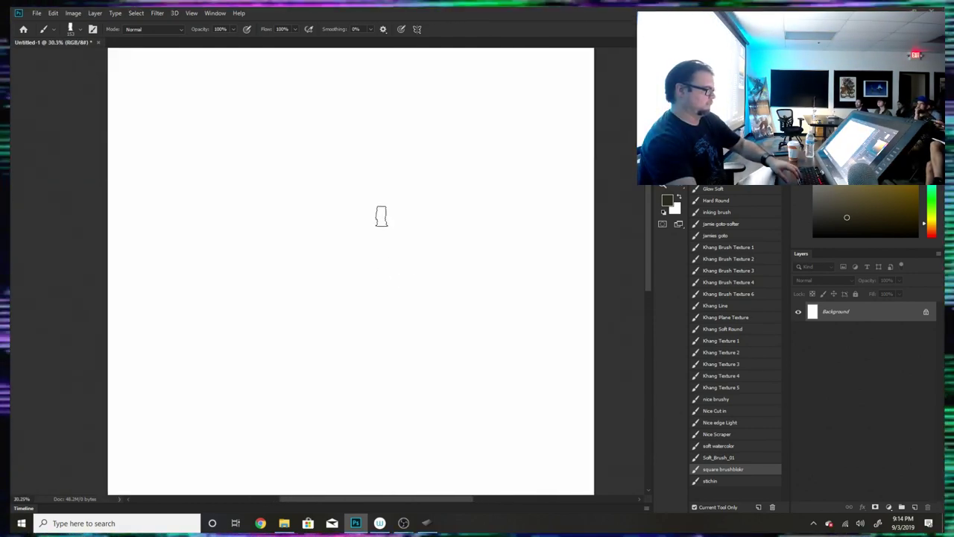
scroll(395, 217, up, 2)
scroll(405, 221, down, 1)
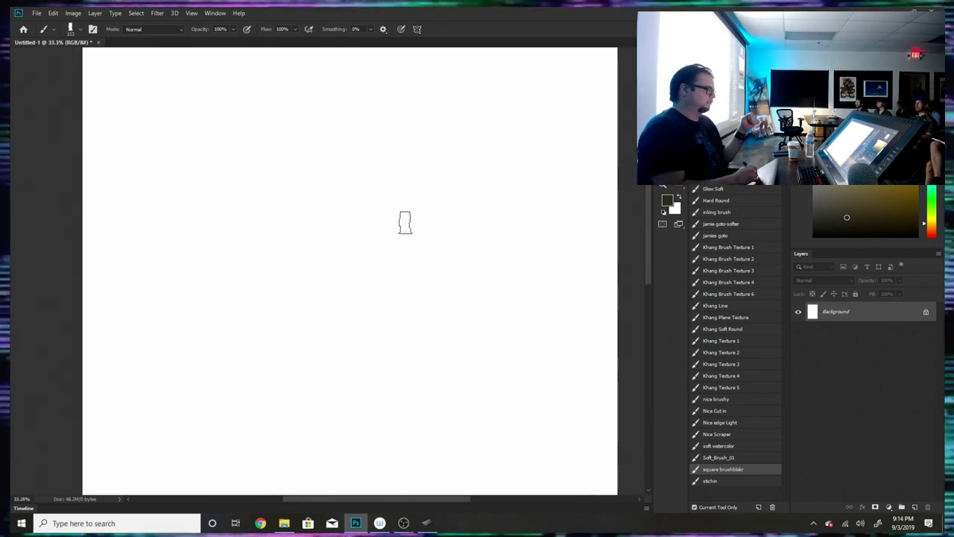
- Try the square brush with a dark curved stroke, undo it, and lay down a grey patch near the upper middle
mouse_move(193, 182)
mouse_down()
mouse_move(181, 230)
mouse_move(190, 300)
mouse_up()
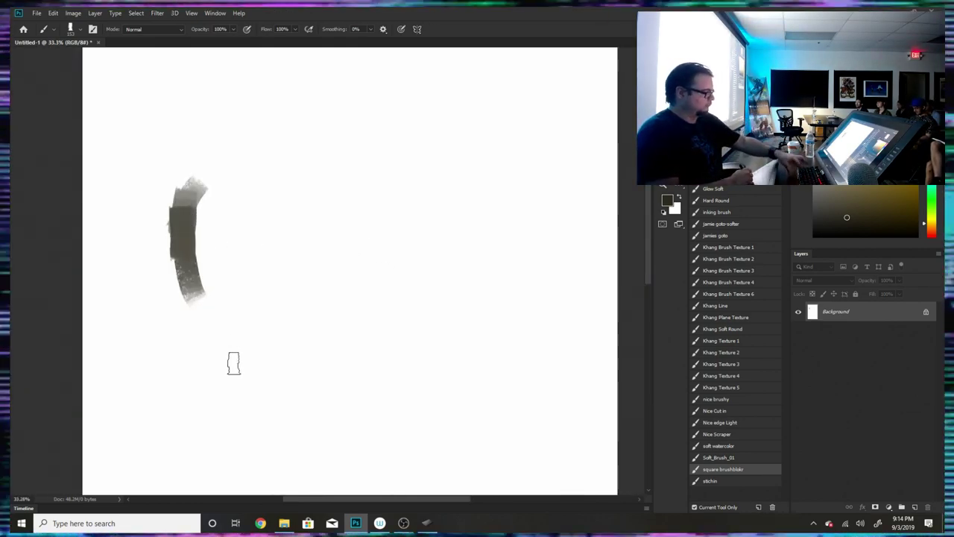
key(ctrl+z)
mouse_move(318, 170)
mouse_down()
mouse_move(275, 199)
mouse_move(319, 167)
mouse_move(300, 217)
mouse_up()
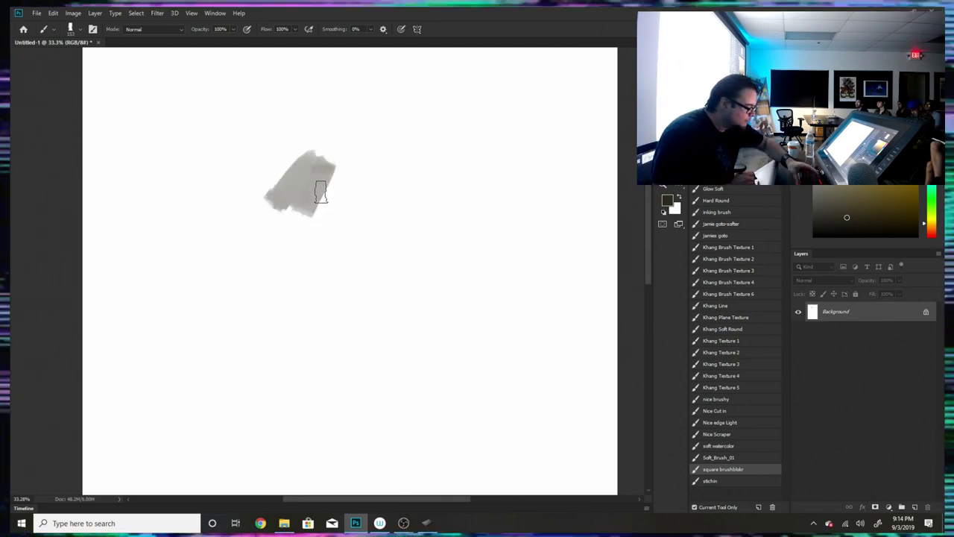
- Reduce the square brush's size and clear the grey test patch from the canvas
key([)
key([)
key([)
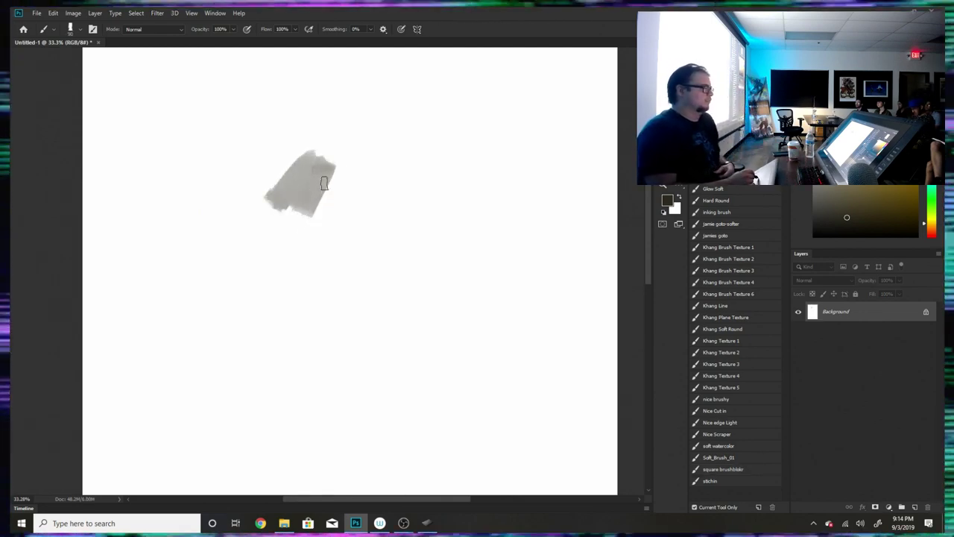
mouse_move(324, 183)
mouse_down()
mouse_move(318, 150)
mouse_move(296, 158)
mouse_move(270, 193)
mouse_move(320, 157)
mouse_move(270, 230)
mouse_move(293, 141)
mouse_move(260, 202)
mouse_up()
alt+click(338, 181)
drag(337, 153, 310, 216)
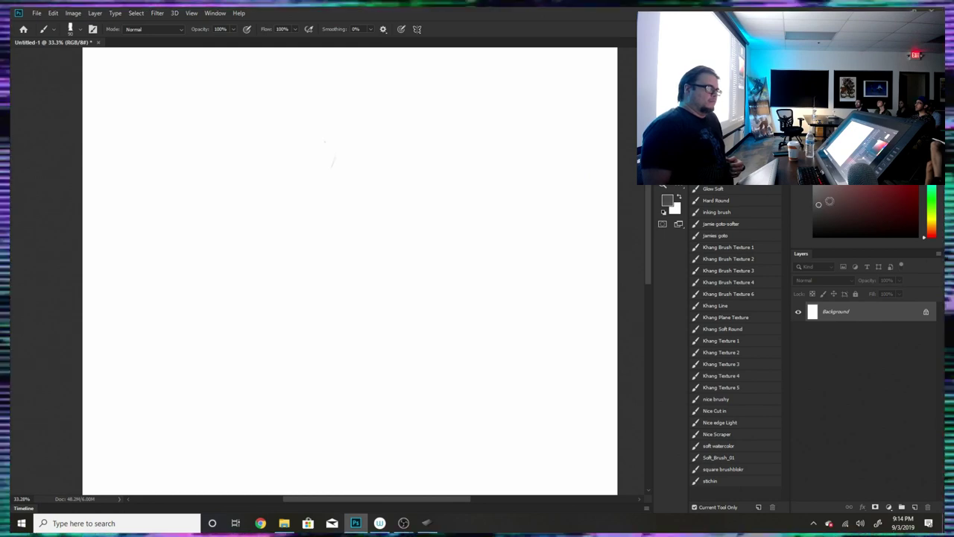
- Block in a head in light grey, laying down the skull outline, brow, nose shadow, cheeks and jaw
drag(931, 239, 928, 236)
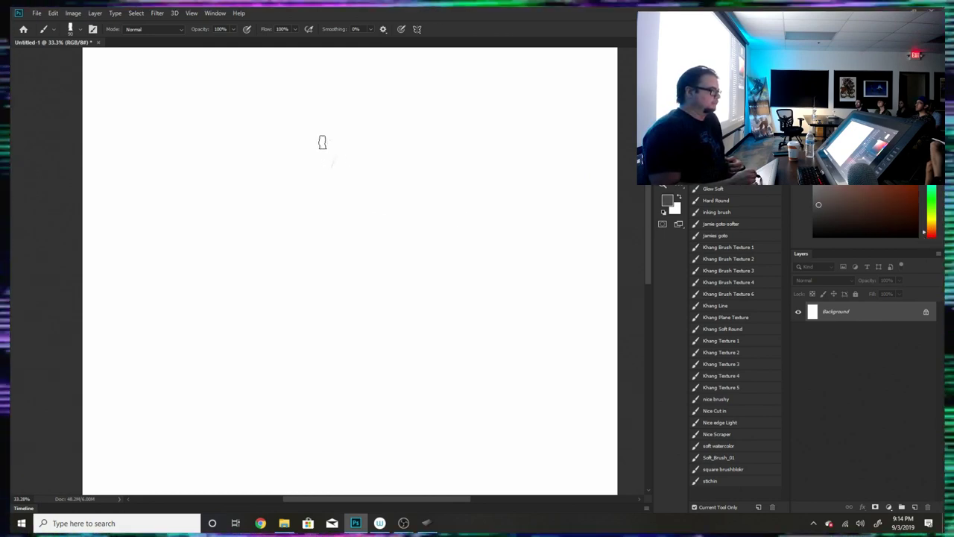
mouse_move(291, 164)
mouse_down()
mouse_move(307, 131)
mouse_move(328, 124)
mouse_move(374, 135)
mouse_move(321, 135)
mouse_move(399, 131)
mouse_move(403, 208)
mouse_up()
mouse_move(336, 185)
mouse_down()
mouse_move(297, 195)
mouse_move(349, 186)
mouse_move(309, 190)
mouse_move(298, 210)
mouse_move(312, 232)
mouse_move(336, 217)
mouse_up()
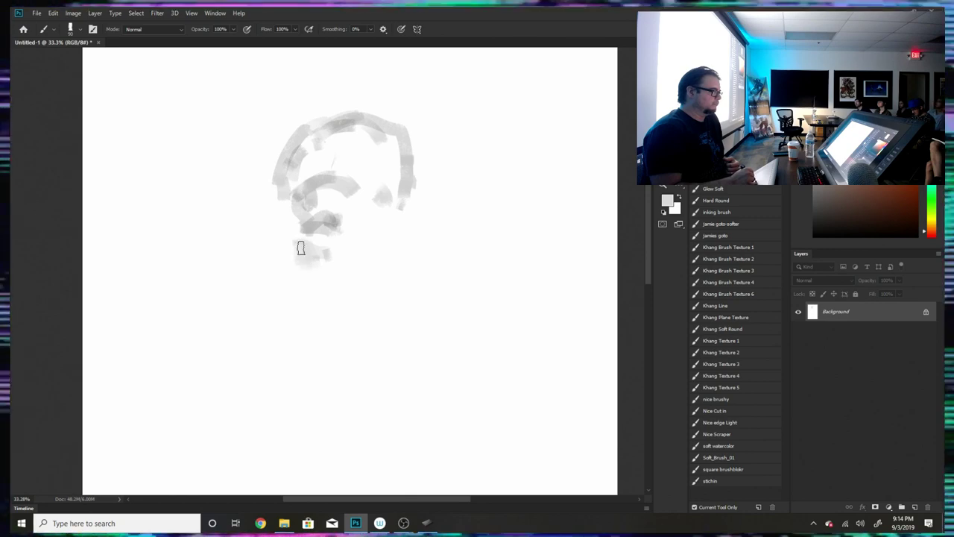
drag(297, 228, 299, 245)
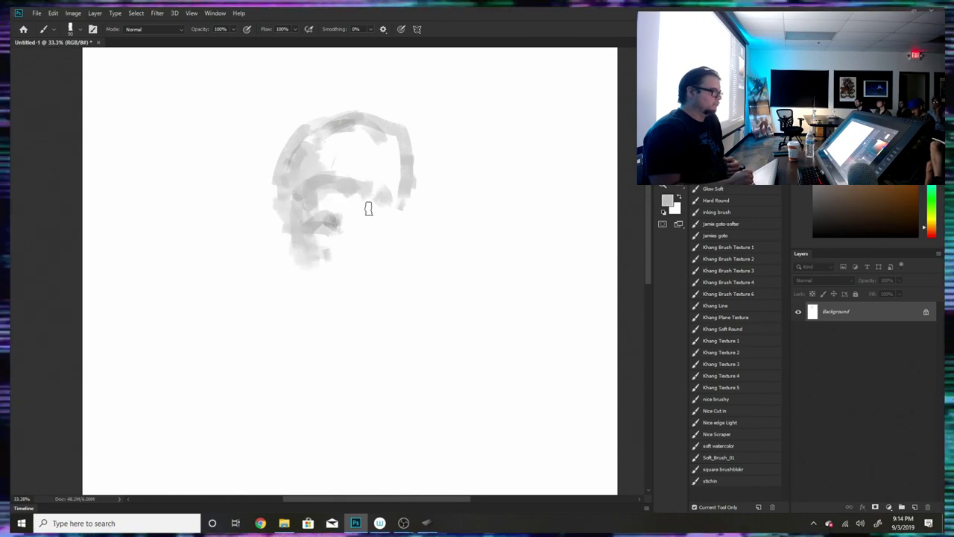
mouse_move(369, 209)
mouse_down()
mouse_move(358, 233)
mouse_move(344, 282)
mouse_up()
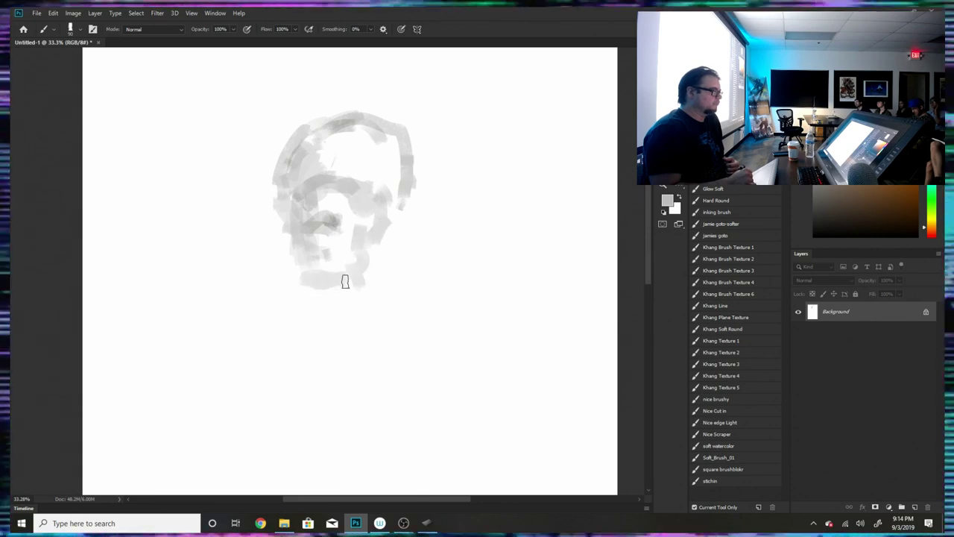
- Deepen the shading around the head's nose and eye sockets with sampled greys
alt+click(319, 225)
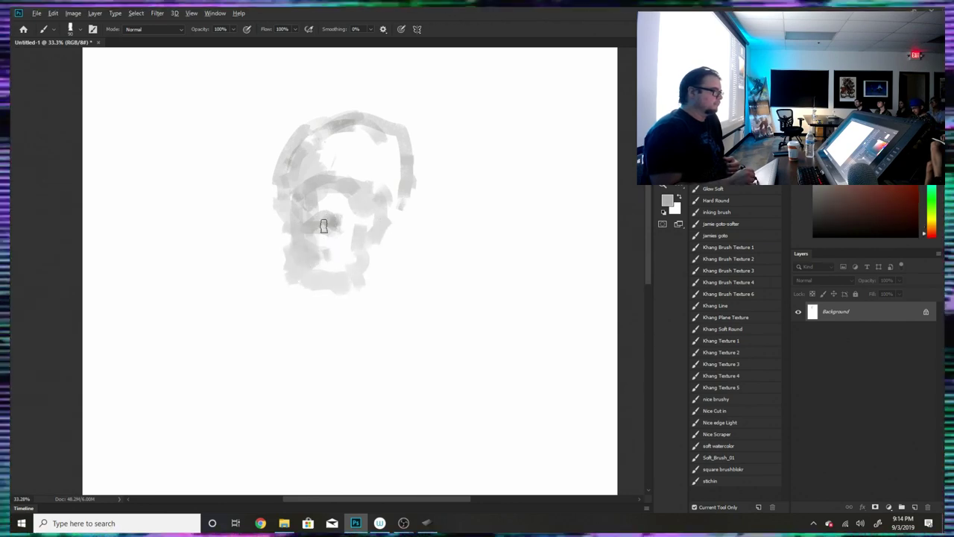
alt+click(324, 186)
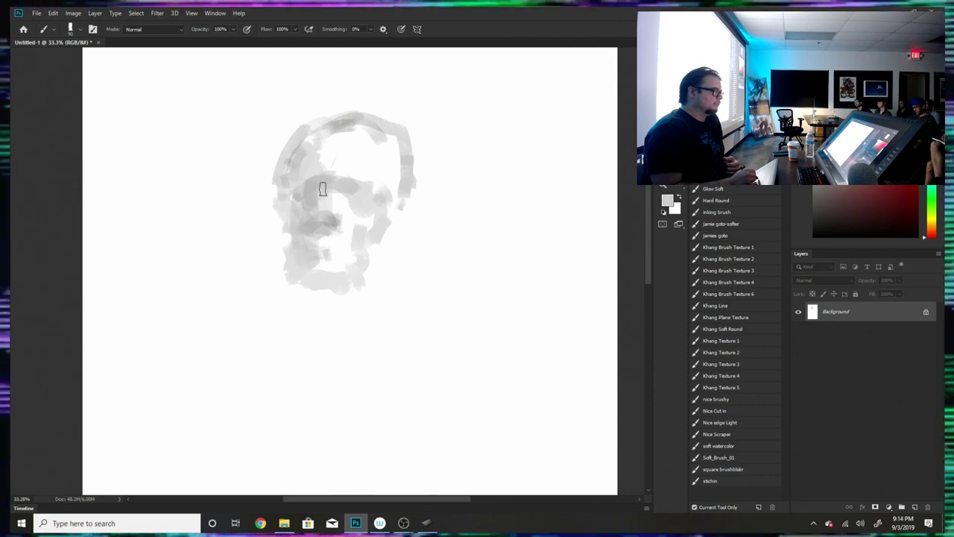
mouse_move(337, 192)
mouse_down()
mouse_move(355, 207)
mouse_move(346, 193)
mouse_up()
- Fill the forehead and skull top with sampled light greys and shape the brow and nose bridge
alt+click(332, 160)
mouse_move(318, 164)
mouse_down()
mouse_move(340, 176)
mouse_move(322, 170)
mouse_move(359, 141)
mouse_move(361, 157)
mouse_move(349, 132)
mouse_move(302, 150)
mouse_move(329, 119)
mouse_move(354, 112)
mouse_move(310, 113)
mouse_move(269, 170)
mouse_up()
alt+click(307, 168)
alt+click(344, 95)
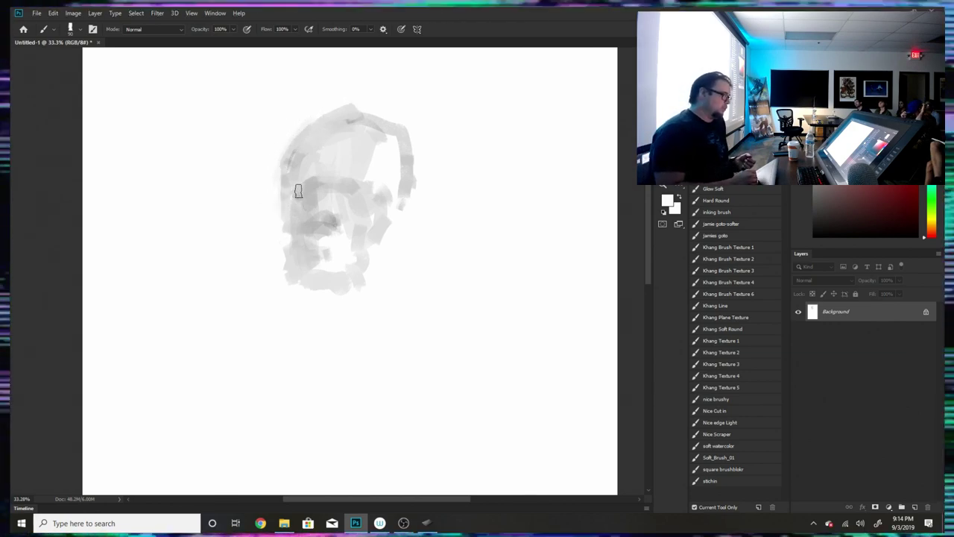
alt+click(308, 178)
alt+click(318, 182)
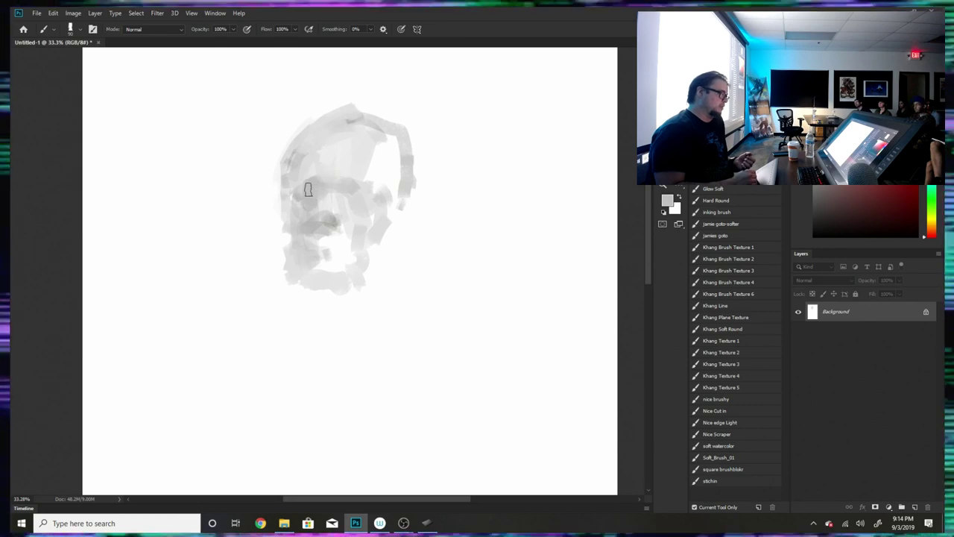
alt+click(326, 192)
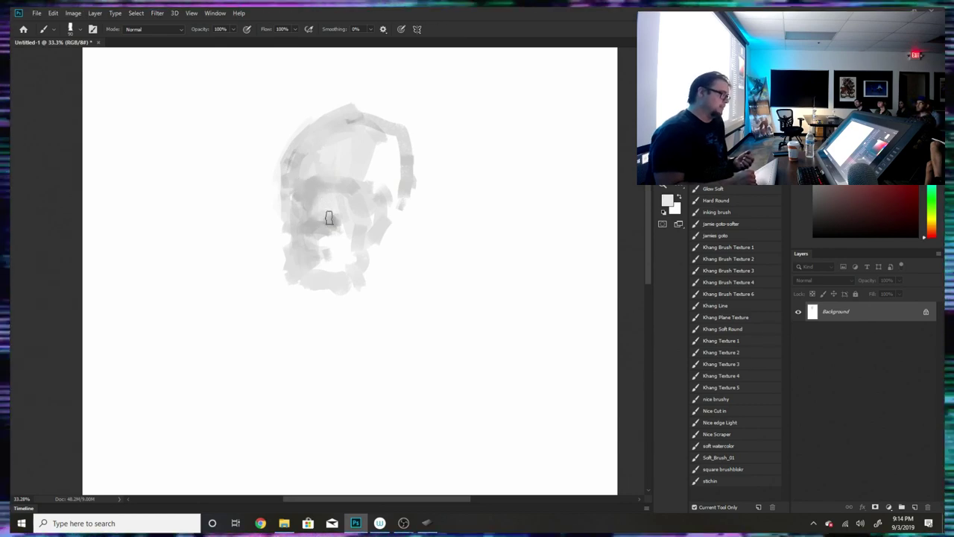
- Block in the cheeks, mouth, chin and upper neck with greys sampled from the face
alt+click(329, 219)
mouse_move(317, 245)
mouse_down()
mouse_move(354, 252)
mouse_move(330, 246)
mouse_move(349, 239)
mouse_move(333, 238)
mouse_move(351, 254)
mouse_move(324, 265)
mouse_move(338, 280)
mouse_move(317, 293)
mouse_move(292, 287)
mouse_move(279, 191)
mouse_up()
alt+click(349, 210)
alt+click(332, 227)
mouse_move(296, 262)
mouse_down()
mouse_move(307, 326)
mouse_move(296, 316)
mouse_move(373, 295)
mouse_move(374, 166)
mouse_move(295, 177)
mouse_move(294, 189)
mouse_up()
alt+click(308, 215)
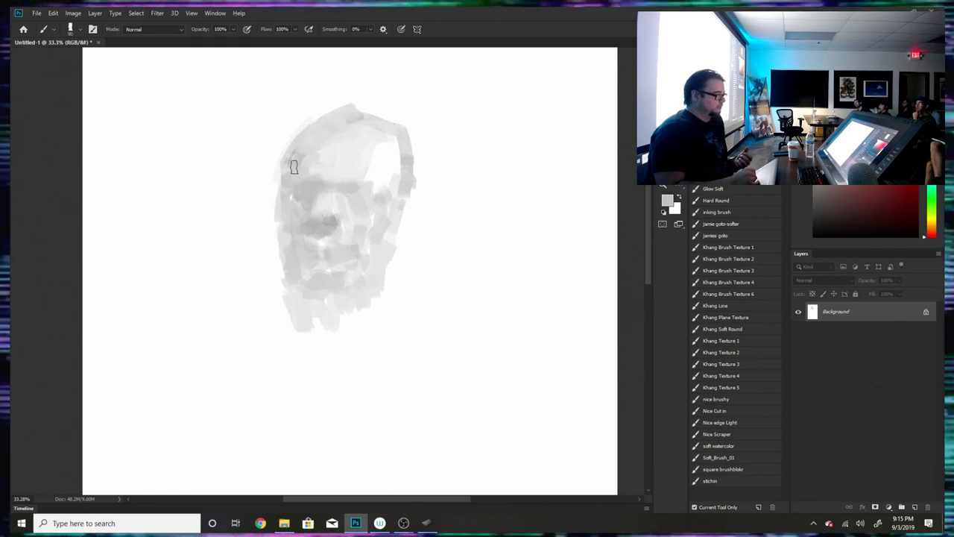
- Define the eye sockets and nose shadow, and lighten the forehead and area beside the nose with sampled greys
alt+click(333, 217)
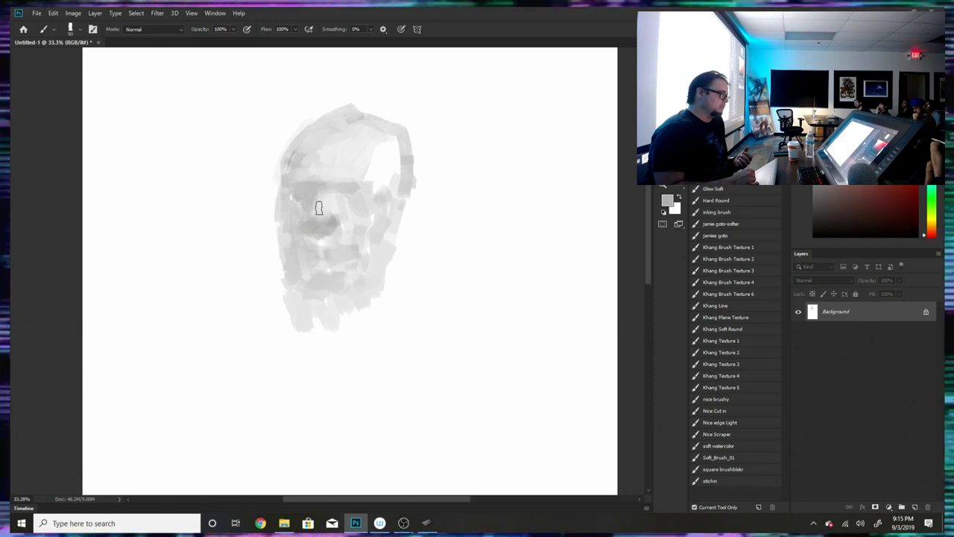
drag(322, 195, 335, 199)
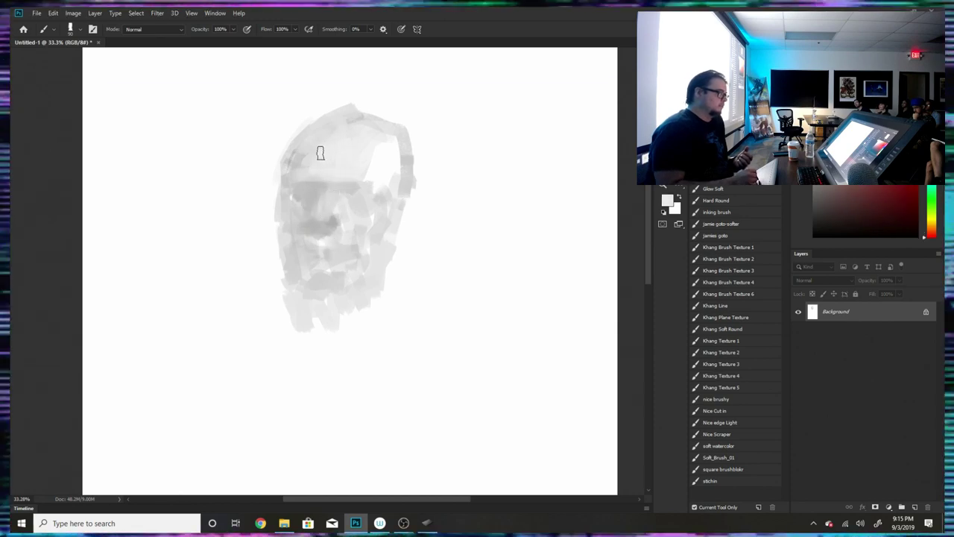
alt+click(358, 169)
alt+click(365, 192)
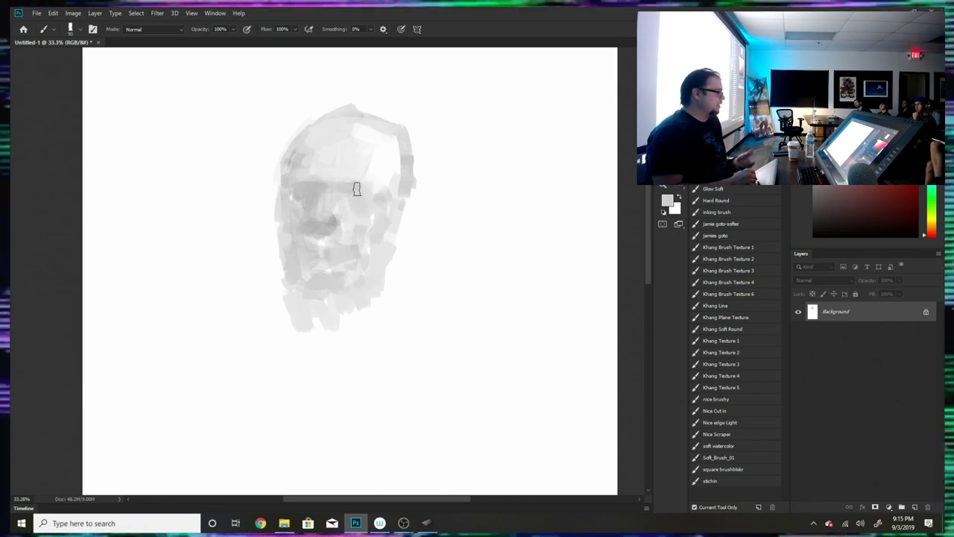
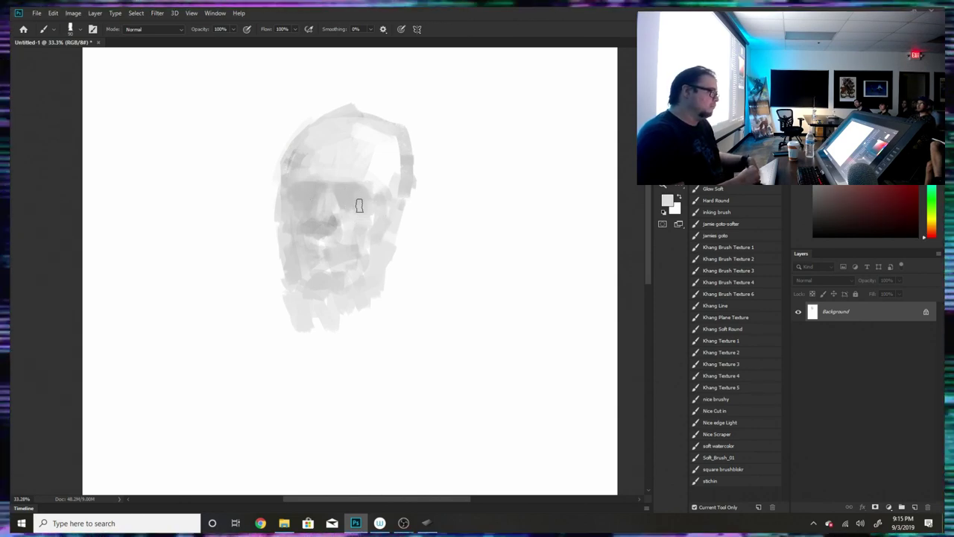
drag(330, 236, 341, 232)
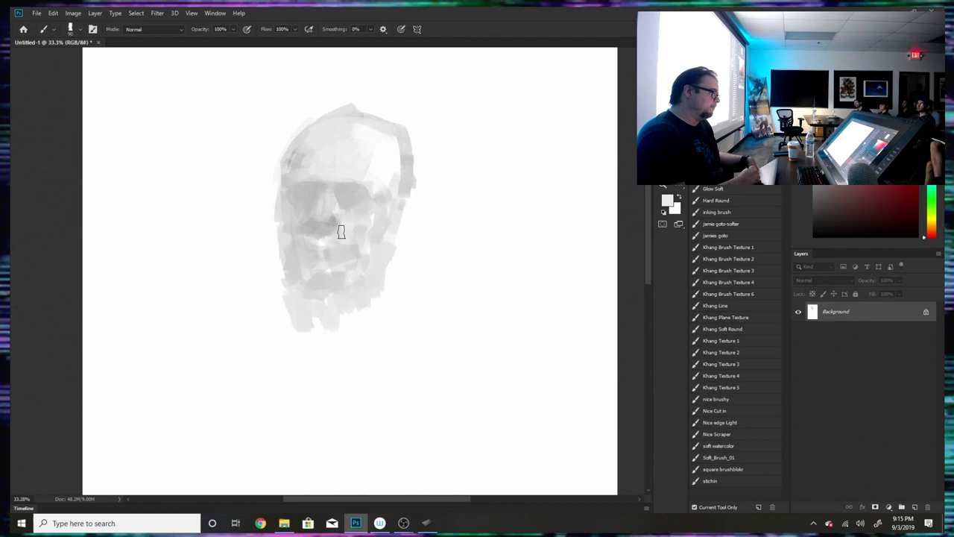
- Block in the neck, collar and sloping shoulders in grey, and trim the jaw outline with sampled light tones
alt+click(265, 208)
mouse_move(274, 214)
mouse_down()
mouse_move(274, 171)
mouse_move(285, 181)
mouse_move(296, 322)
mouse_move(312, 315)
mouse_move(341, 325)
mouse_move(336, 298)
mouse_move(365, 317)
mouse_move(322, 304)
mouse_move(376, 315)
mouse_move(387, 301)
mouse_move(400, 331)
mouse_move(425, 316)
mouse_move(488, 370)
mouse_move(404, 356)
mouse_move(290, 416)
mouse_move(306, 408)
mouse_move(288, 354)
mouse_move(333, 391)
mouse_move(329, 355)
mouse_move(284, 310)
mouse_move(271, 304)
mouse_move(266, 323)
mouse_move(248, 322)
mouse_move(192, 375)
mouse_move(256, 330)
mouse_up()
alt+click(285, 182)
drag(279, 300, 283, 264)
alt+click(275, 234)
alt+click(291, 245)
alt+click(275, 254)
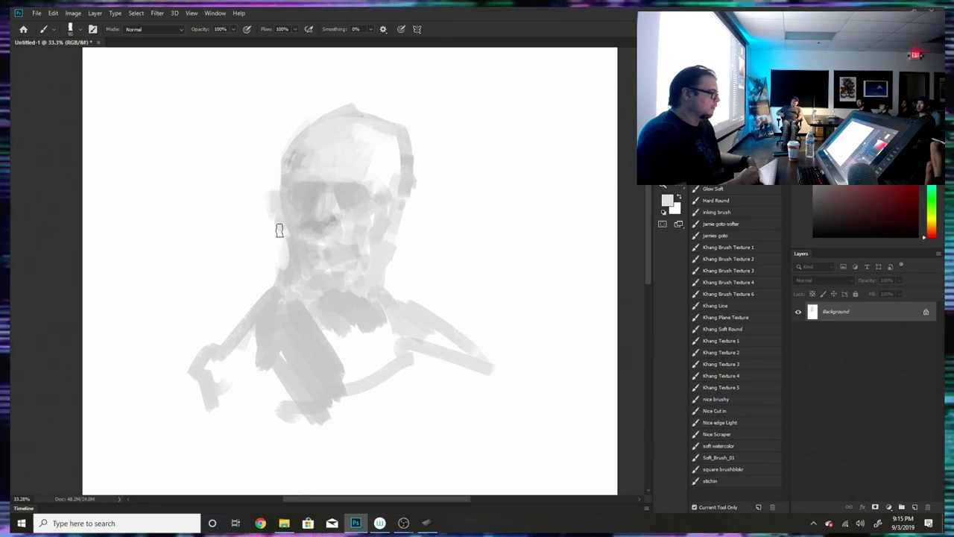
- Soften the ear on the head's left side and paint a grey ear on its right side
drag(269, 197, 278, 228)
alt+click(293, 214)
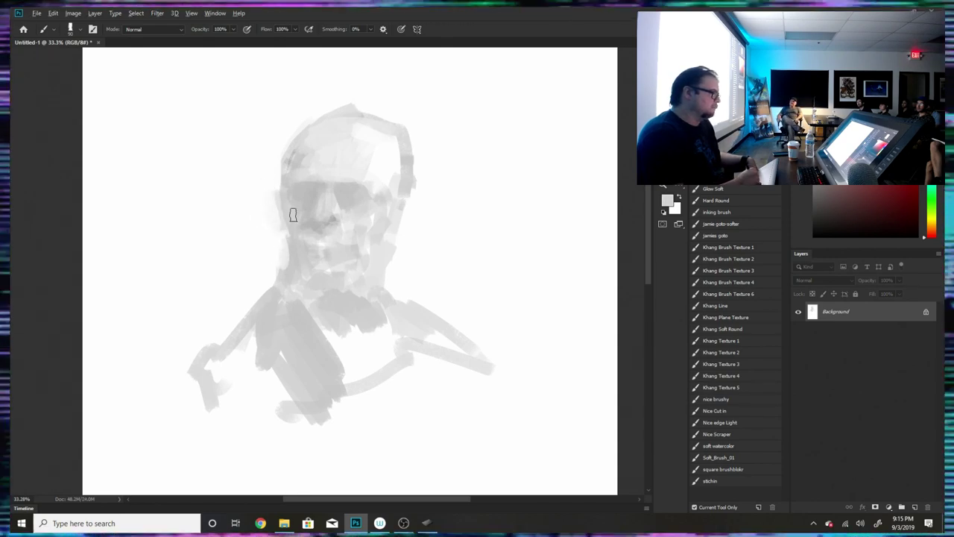
mouse_move(408, 195)
mouse_down()
mouse_move(388, 207)
mouse_move(411, 213)
mouse_move(387, 219)
mouse_move(409, 186)
mouse_move(394, 216)
mouse_move(406, 208)
mouse_move(386, 194)
mouse_move(392, 206)
mouse_up()
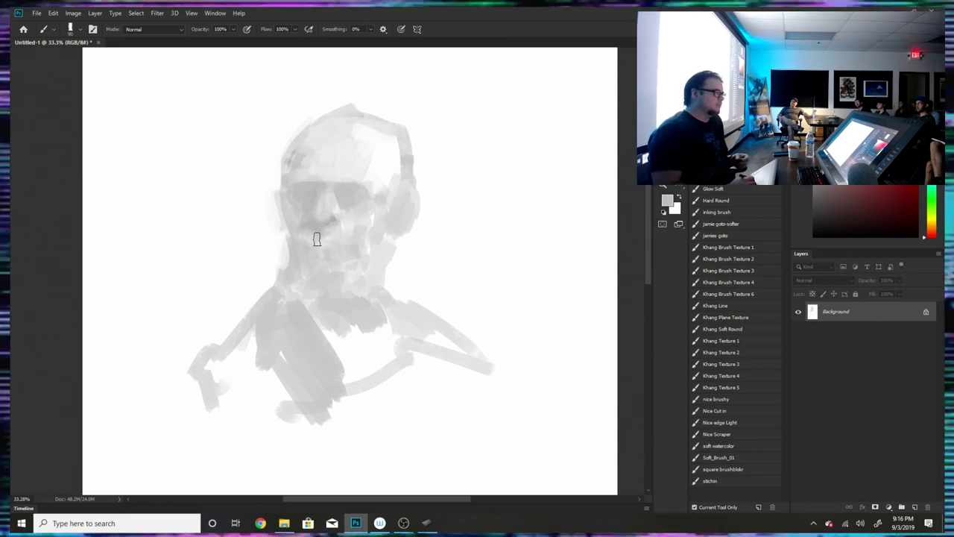
- Shade the temple, brow and nose with sampled greys, using a smaller brush around the nose
key(alt)
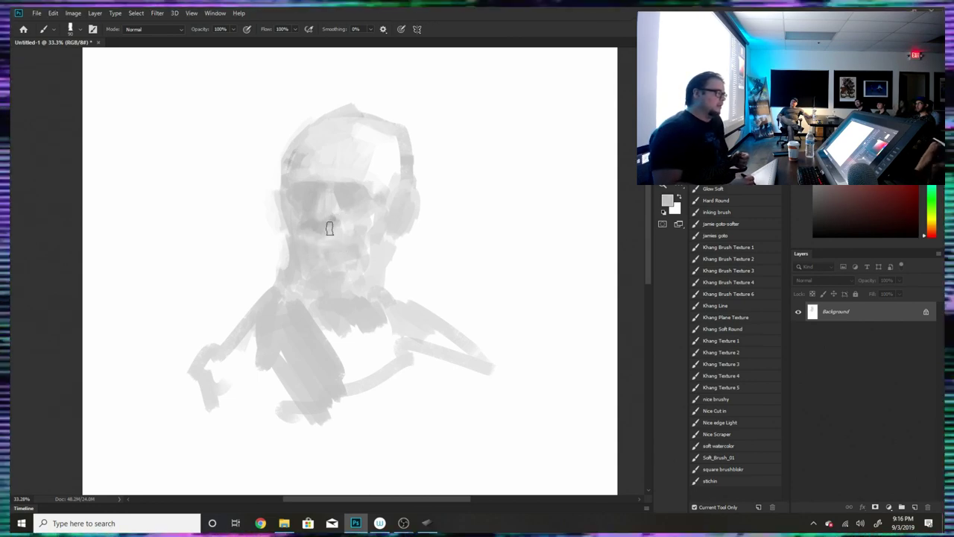
alt+click(306, 185)
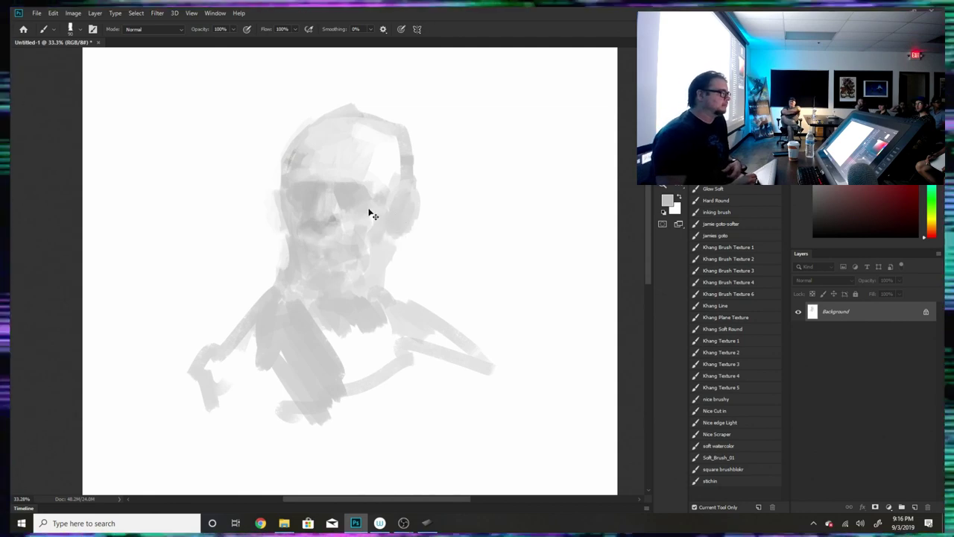
key(alt)
alt+click(344, 166)
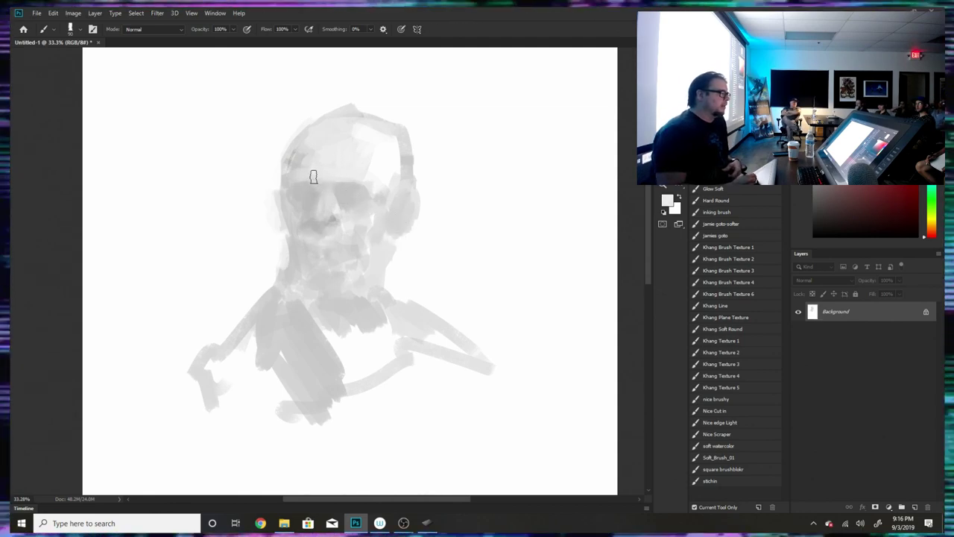
key(alt)
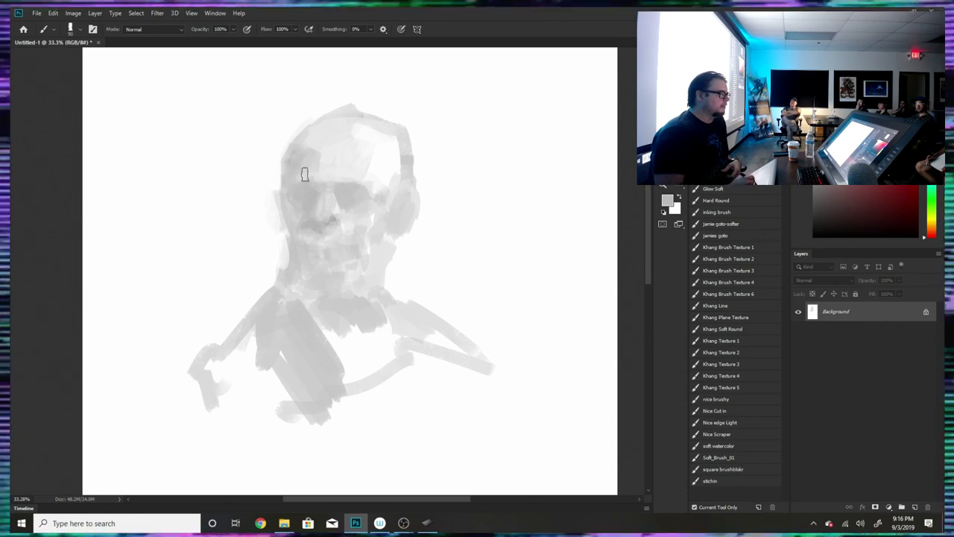
alt+click(376, 213)
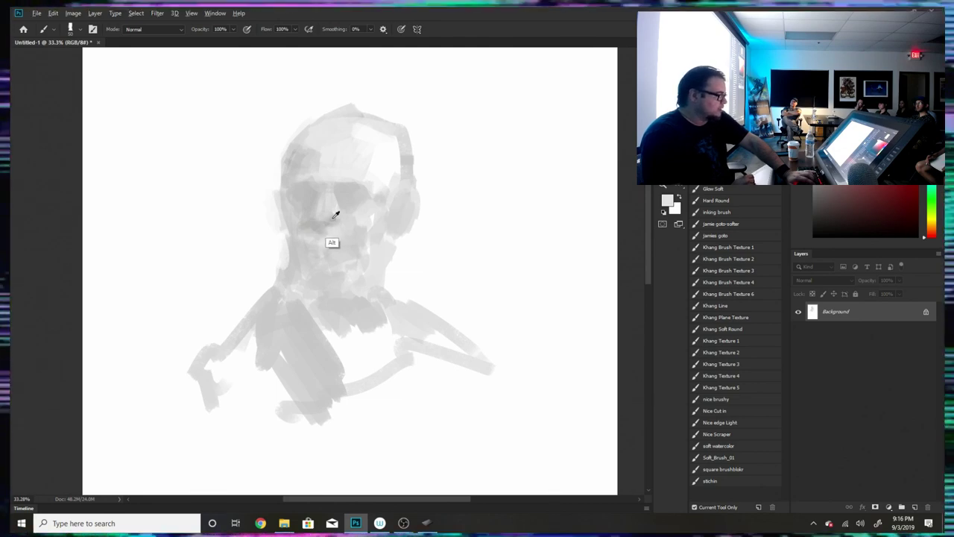
alt+click(334, 216)
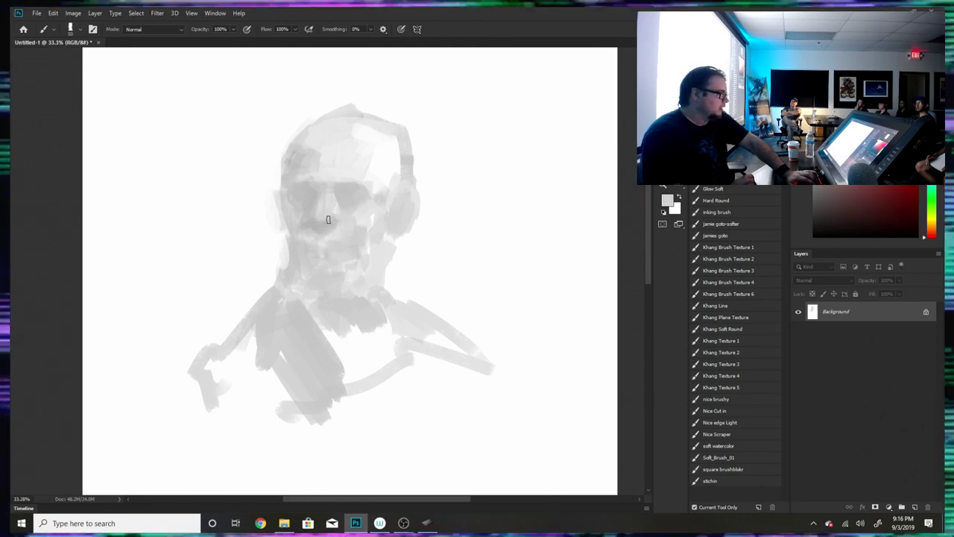
- Enlarge the brush to 125 and block in grey hair around the skull and down both sides
key(alt)
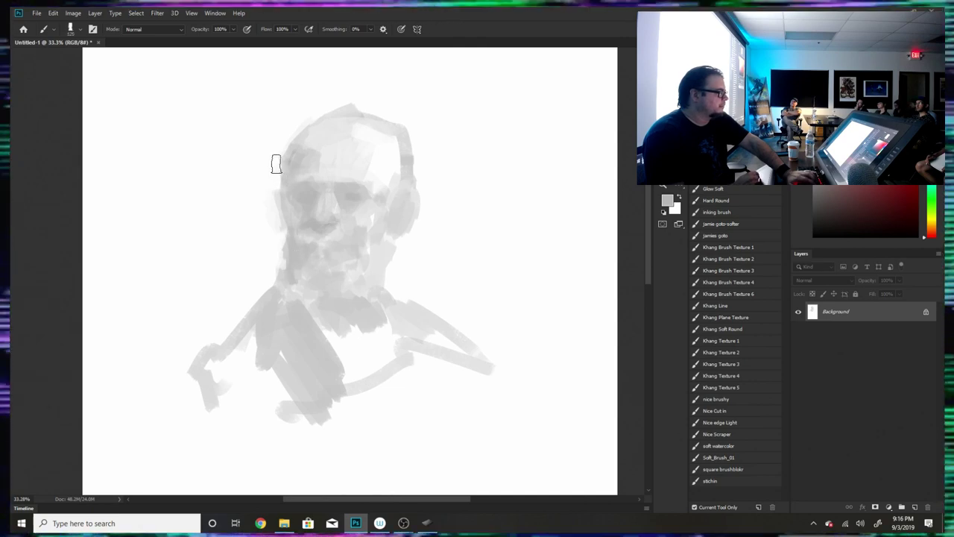
mouse_move(276, 163)
mouse_down()
mouse_move(289, 138)
mouse_move(309, 106)
mouse_move(377, 115)
mouse_move(406, 138)
mouse_move(410, 123)
mouse_move(416, 194)
mouse_move(402, 229)
mouse_move(405, 264)
mouse_move(415, 267)
mouse_move(414, 257)
mouse_move(398, 256)
mouse_move(415, 225)
mouse_move(424, 142)
mouse_up()
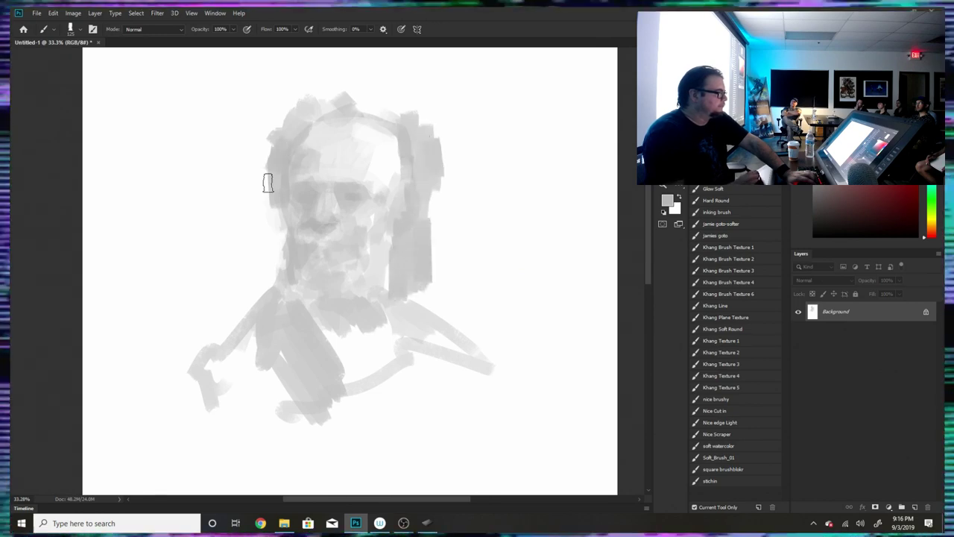
- Try a curved grey horn rising from the left side of the head, refining its edges with sampled tones
mouse_move(268, 182)
mouse_down()
mouse_move(265, 128)
mouse_move(240, 135)
mouse_move(245, 117)
mouse_move(233, 104)
mouse_move(244, 85)
mouse_up()
alt+click(262, 92)
mouse_move(281, 115)
mouse_down()
mouse_move(334, 92)
mouse_move(348, 96)
mouse_up()
alt+click(280, 145)
mouse_move(270, 129)
mouse_down()
mouse_move(242, 113)
mouse_move(234, 96)
mouse_move(261, 82)
mouse_move(244, 77)
mouse_move(241, 93)
mouse_move(238, 69)
mouse_move(247, 122)
mouse_up()
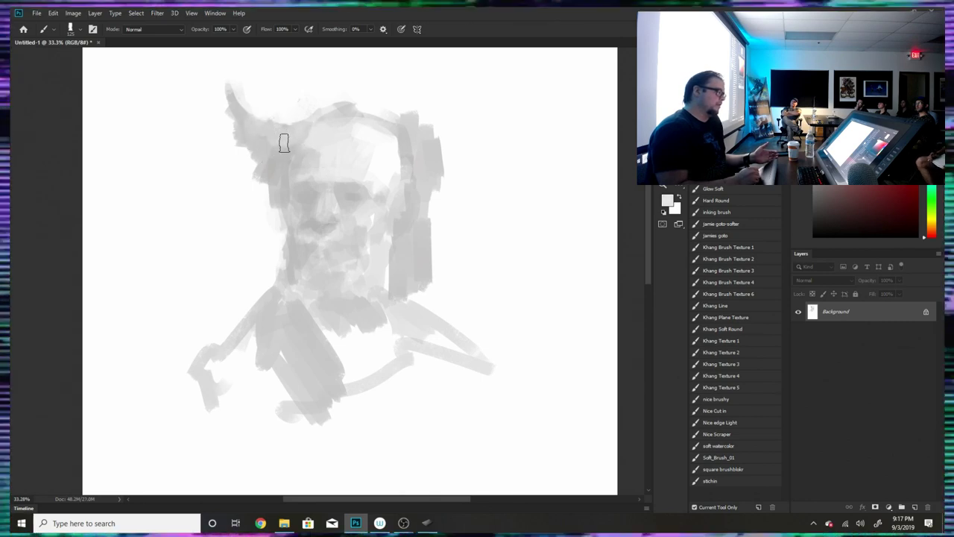
alt+click(286, 143)
alt+click(284, 161)
mouse_move(268, 165)
mouse_down()
mouse_move(225, 111)
mouse_move(247, 87)
mouse_move(251, 101)
mouse_move(214, 83)
mouse_move(214, 120)
mouse_move(241, 173)
mouse_up()
- Try a matching horn on the right side of the head and trim its outline with white
alt+click(247, 87)
alt+click(261, 189)
mouse_move(404, 126)
mouse_down()
mouse_move(404, 163)
mouse_move(405, 124)
mouse_move(439, 132)
mouse_move(451, 97)
mouse_move(421, 121)
mouse_up()
drag(442, 78, 466, 104)
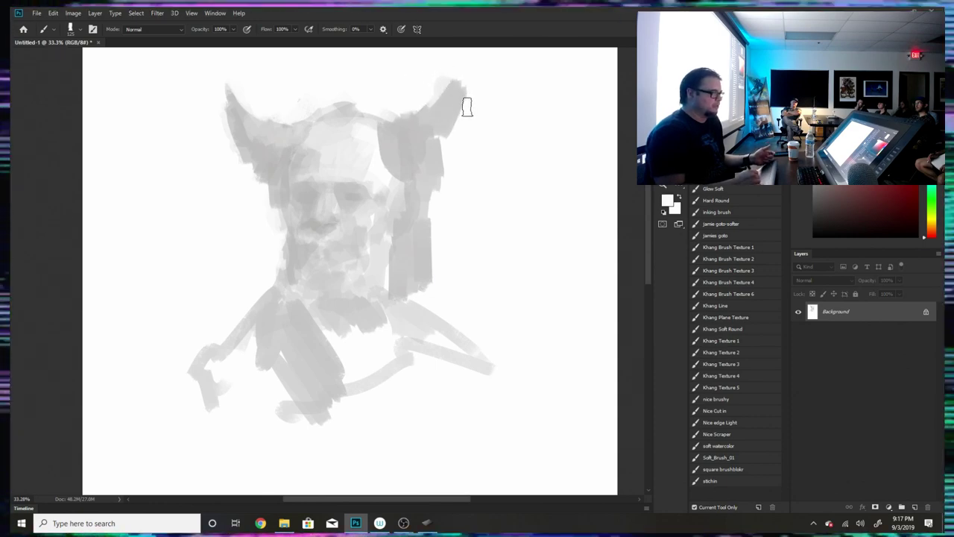
key(alt)
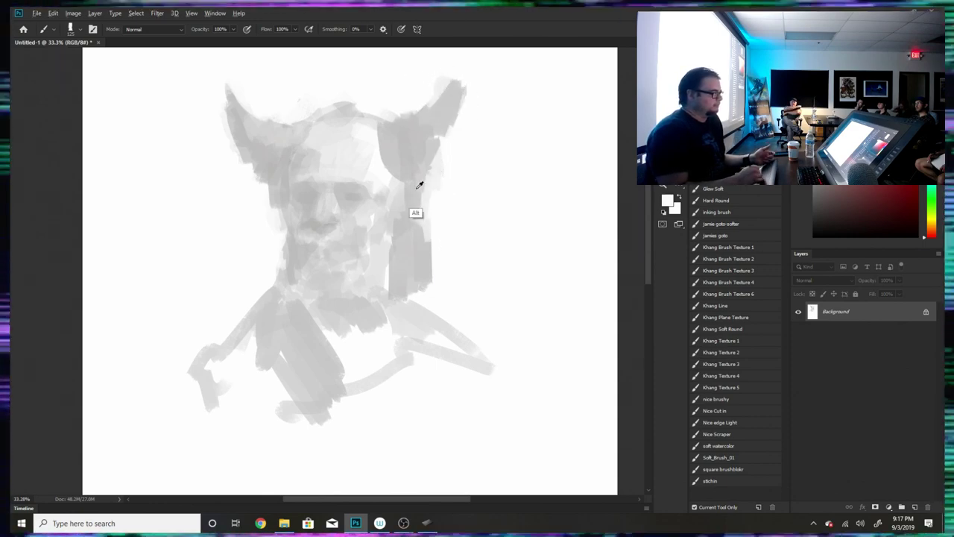
- Paint out the left horn with white and trim the hair on that side close to the skull
mouse_move(298, 131)
mouse_down()
mouse_move(250, 157)
mouse_move(253, 187)
mouse_move(228, 86)
mouse_move(247, 61)
mouse_up()
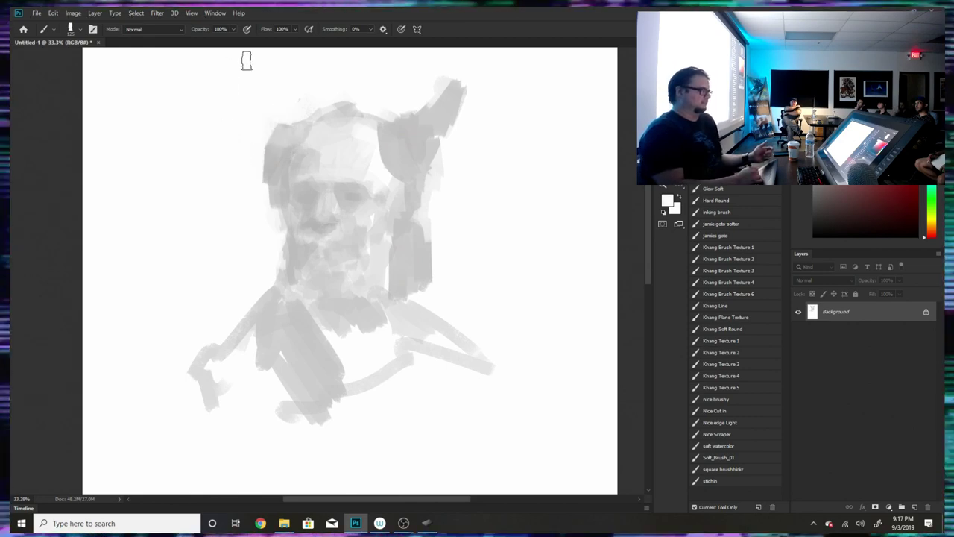
drag(285, 102, 271, 187)
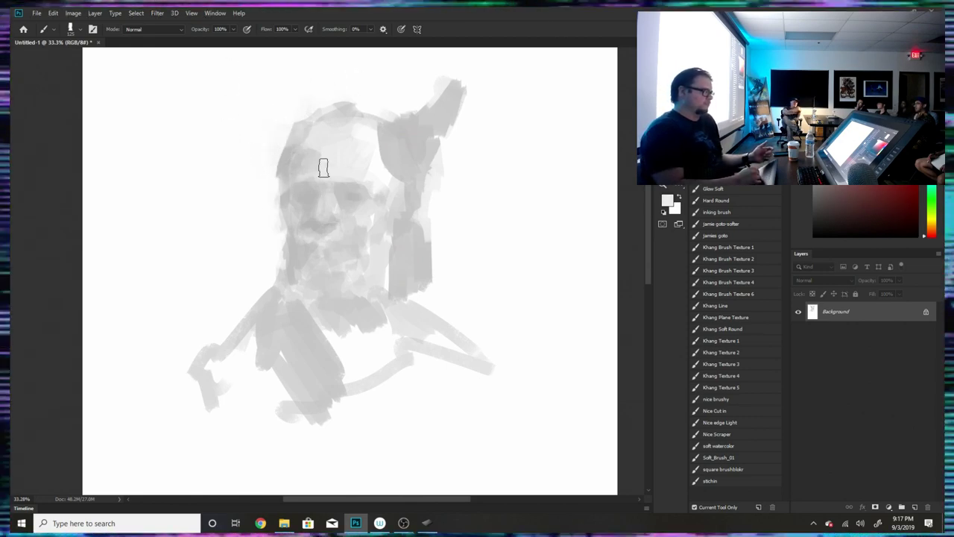
mouse_move(324, 168)
mouse_down()
mouse_move(300, 171)
mouse_move(298, 139)
mouse_up()
alt+click(404, 130)
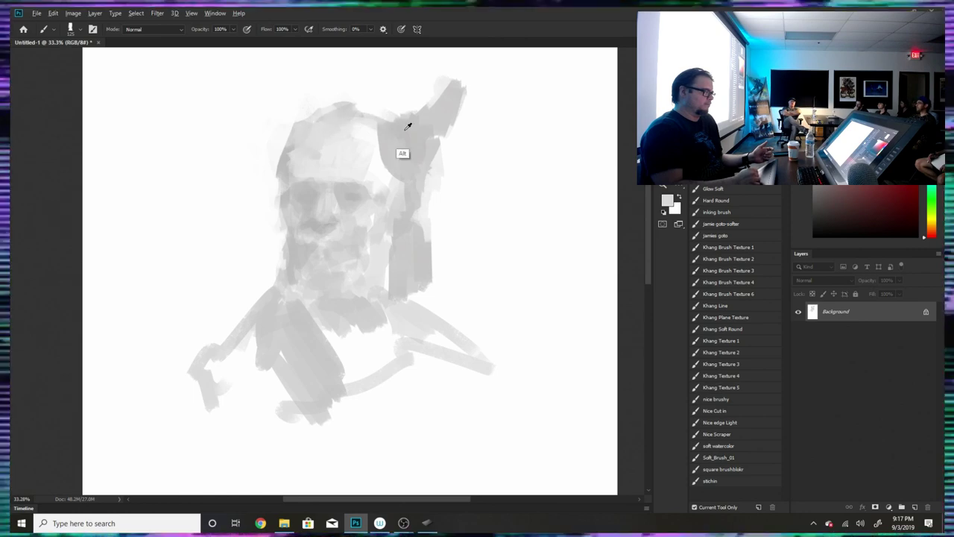
- Paint out the right horn with white and reshape the hair there along the skull's curve
alt+click(377, 131)
mouse_move(380, 132)
mouse_down()
mouse_move(397, 154)
mouse_move(399, 130)
mouse_move(399, 153)
mouse_move(381, 126)
mouse_move(426, 135)
mouse_move(431, 167)
mouse_up()
alt+click(400, 132)
alt+click(458, 191)
mouse_move(400, 121)
mouse_down()
mouse_move(437, 157)
mouse_move(443, 100)
mouse_move(462, 126)
mouse_up()
- Refine the hanging hair, mouth and jaw, and widen both shoulders with broad grey strokes
mouse_move(435, 176)
mouse_down()
mouse_move(443, 209)
mouse_move(427, 277)
mouse_move(410, 292)
mouse_move(348, 296)
mouse_up()
alt+click(421, 189)
mouse_move(386, 252)
mouse_down()
mouse_move(346, 294)
mouse_move(316, 287)
mouse_move(301, 298)
mouse_move(288, 262)
mouse_move(325, 322)
mouse_move(299, 299)
mouse_move(267, 347)
mouse_move(234, 343)
mouse_move(219, 371)
mouse_move(238, 328)
mouse_move(183, 350)
mouse_move(176, 377)
mouse_move(350, 375)
mouse_move(457, 354)
mouse_move(463, 338)
mouse_move(479, 358)
mouse_up()
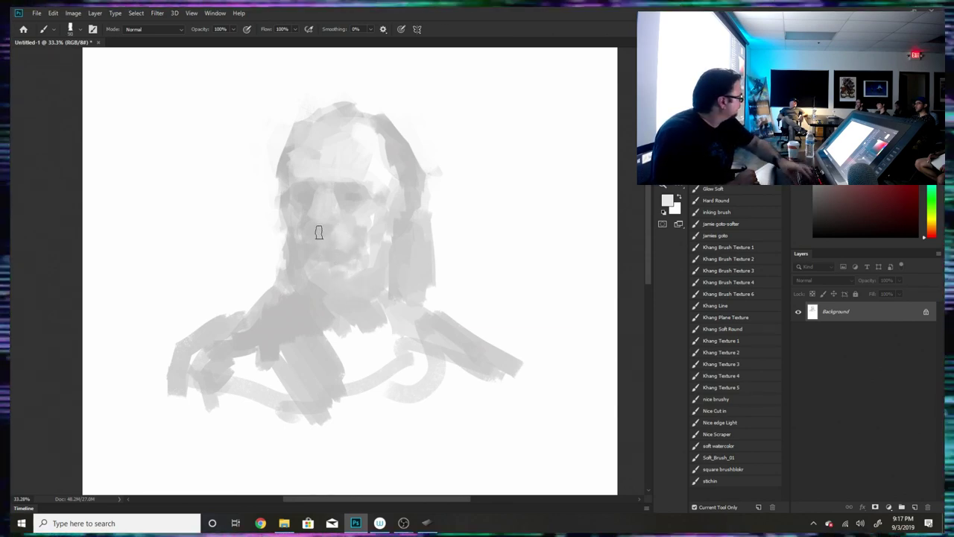
- Reduce the brush to 60, shade the brow and forehead planes, and trim the skull's left edge with white
key(alt)
alt+click(308, 191)
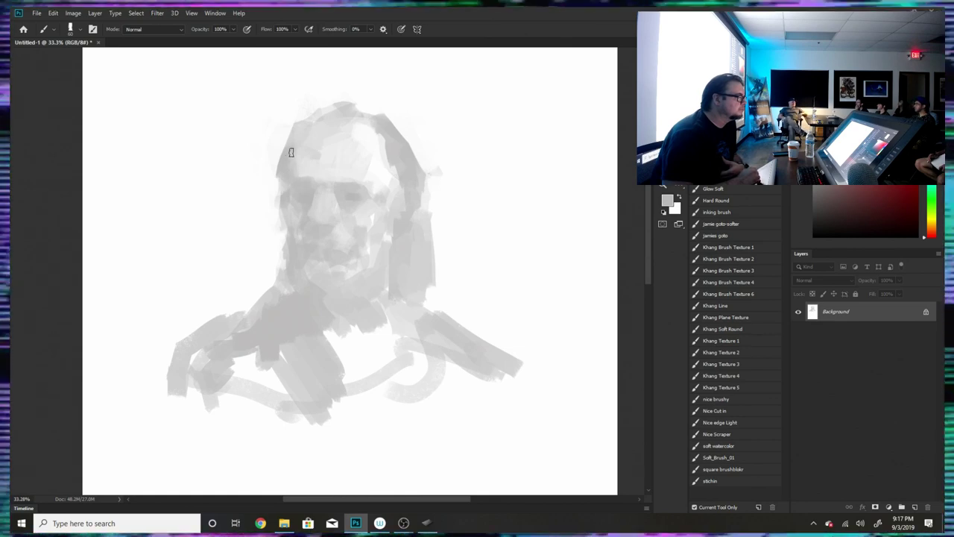
mouse_move(290, 152)
mouse_down()
mouse_move(307, 183)
mouse_move(330, 172)
mouse_up()
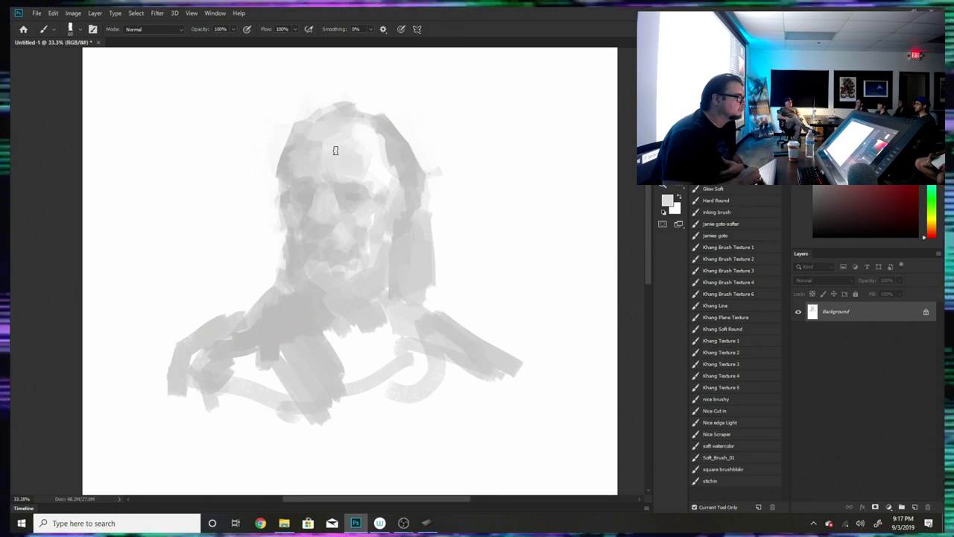
alt+click(278, 130)
drag(300, 120, 290, 140)
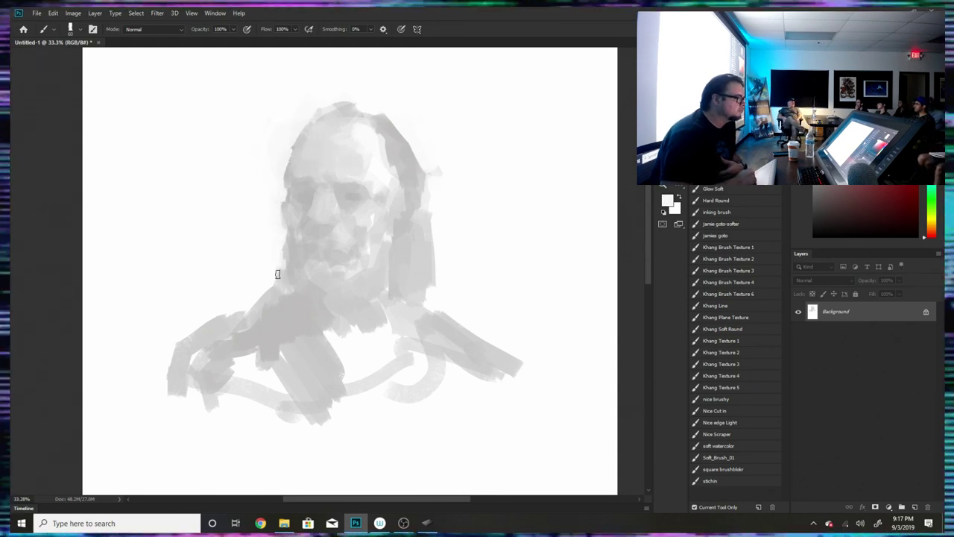
- Fill in the neck, chest and shoulders with overlapping grey strokes to form the clothing
alt+click(372, 306)
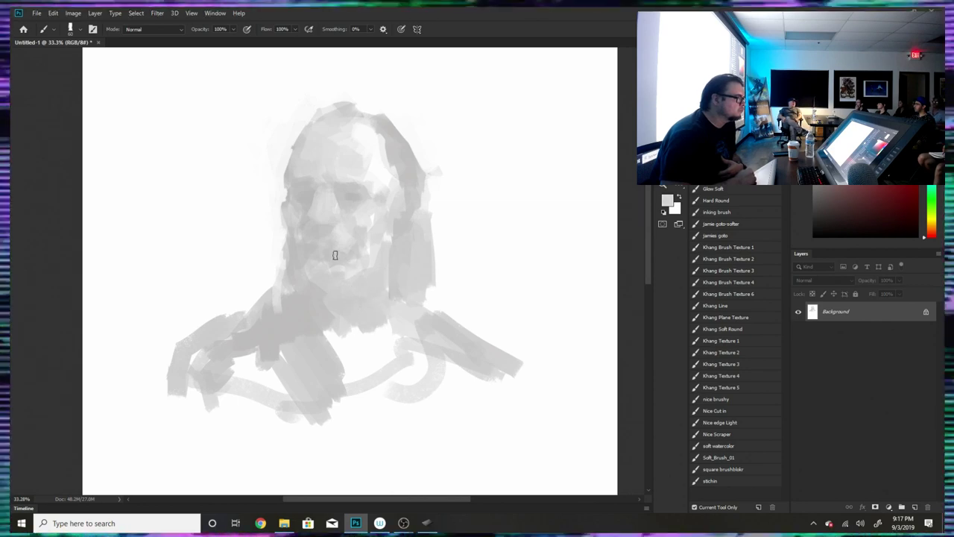
alt+click(322, 298)
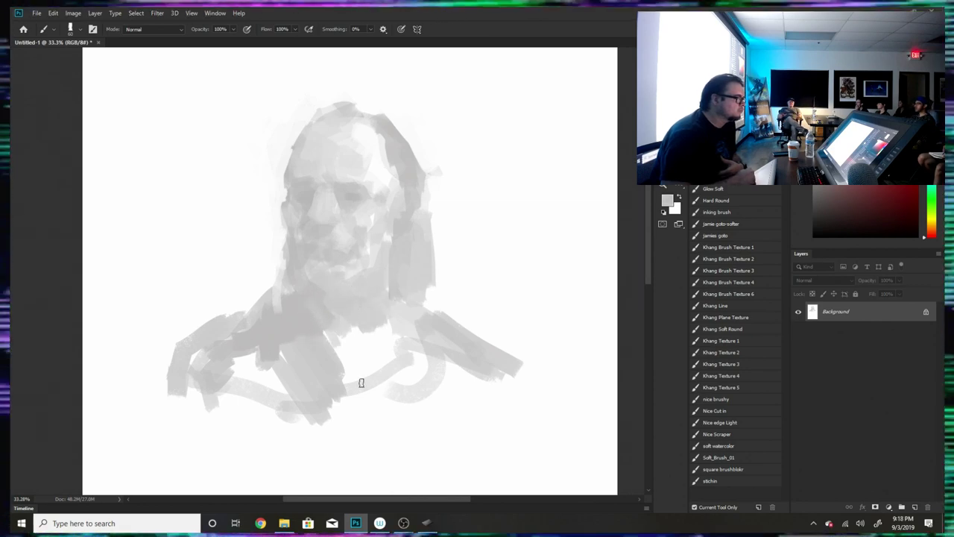
mouse_move(358, 384)
mouse_down()
mouse_move(381, 386)
mouse_move(366, 361)
mouse_move(378, 351)
mouse_move(411, 370)
mouse_up()
mouse_move(406, 335)
mouse_down()
mouse_move(475, 383)
mouse_move(492, 379)
mouse_up()
drag(395, 325, 438, 346)
mouse_move(311, 393)
mouse_down()
mouse_move(230, 366)
mouse_move(172, 379)
mouse_move(241, 315)
mouse_up()
- Add blocky grey hair strokes along the right side and top of the head, and shape the hairline
mouse_move(424, 207)
mouse_down()
mouse_move(418, 160)
mouse_move(433, 170)
mouse_move(429, 149)
mouse_move(416, 138)
mouse_move(422, 134)
mouse_move(428, 179)
mouse_move(422, 129)
mouse_move(400, 123)
mouse_move(404, 130)
mouse_move(407, 108)
mouse_move(411, 119)
mouse_move(383, 112)
mouse_move(379, 95)
mouse_move(374, 110)
mouse_move(362, 97)
mouse_move(355, 111)
mouse_move(343, 73)
mouse_move(336, 107)
mouse_move(327, 91)
mouse_move(322, 115)
mouse_up()
alt+click(290, 111)
mouse_move(313, 77)
mouse_down()
mouse_move(355, 122)
mouse_move(333, 137)
mouse_move(329, 125)
mouse_move(374, 116)
mouse_move(332, 134)
mouse_move(340, 147)
mouse_move(355, 134)
mouse_move(323, 125)
mouse_move(315, 149)
mouse_up()
alt+click(344, 115)
alt+click(339, 146)
alt+click(340, 117)
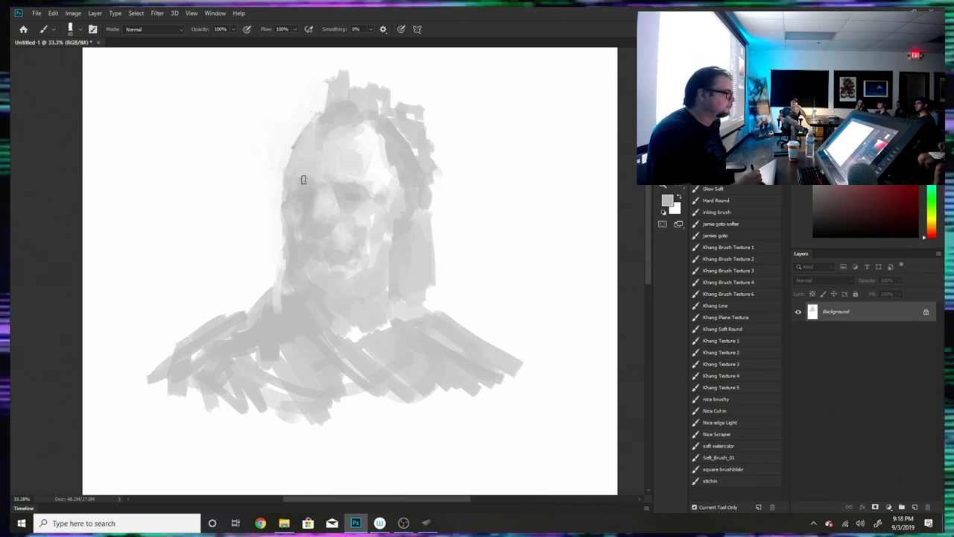
- Refine the brow, eye sockets, cheek and lower face with light and mid greys sampled from the head
drag(345, 181, 367, 209)
alt+click(345, 171)
alt+click(379, 182)
alt+click(360, 216)
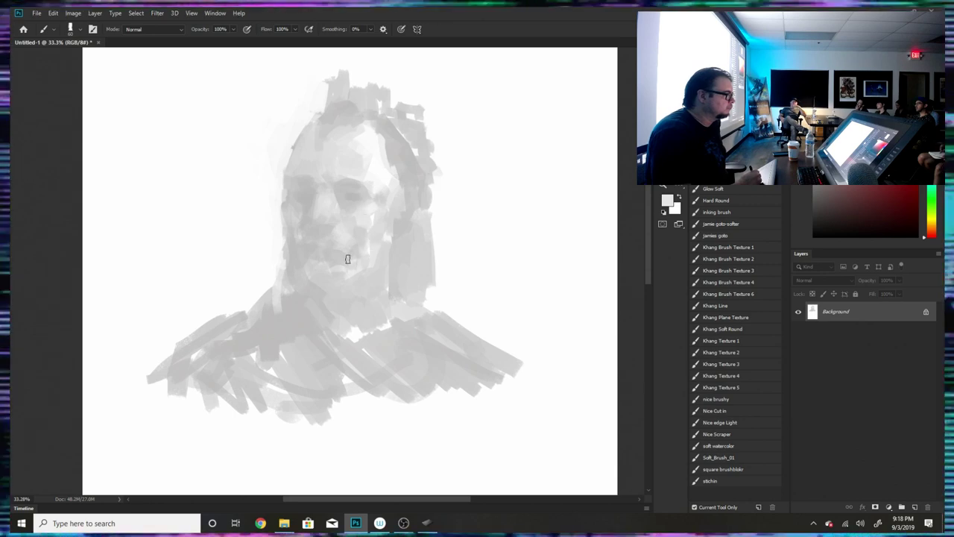
alt+click(382, 184)
alt+click(406, 197)
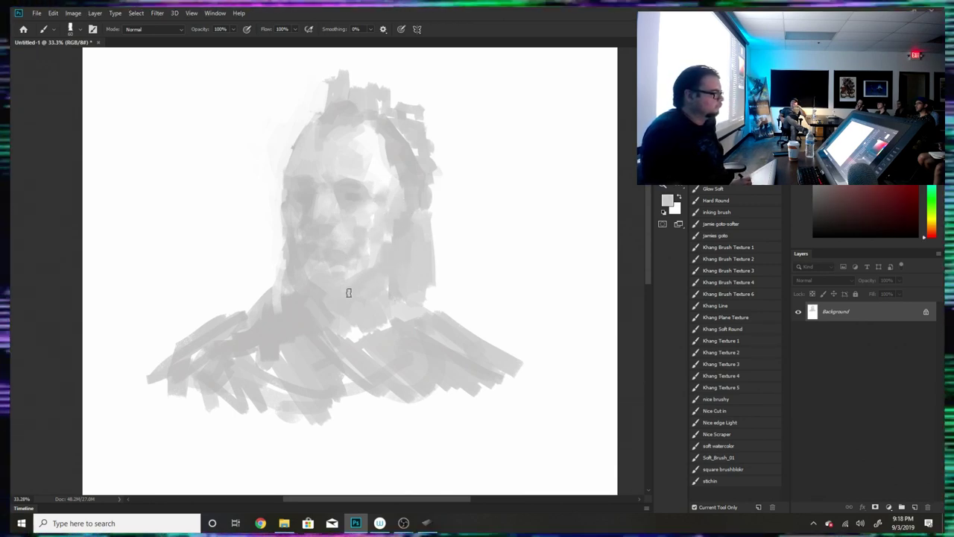
- Extend the hair down to the far shoulder, widen the near shoulder, and sketch curved grey folds across the chest
alt+click(447, 242)
mouse_move(397, 271)
mouse_down()
mouse_move(401, 248)
mouse_move(417, 310)
mouse_move(449, 322)
mouse_up()
alt+click(398, 247)
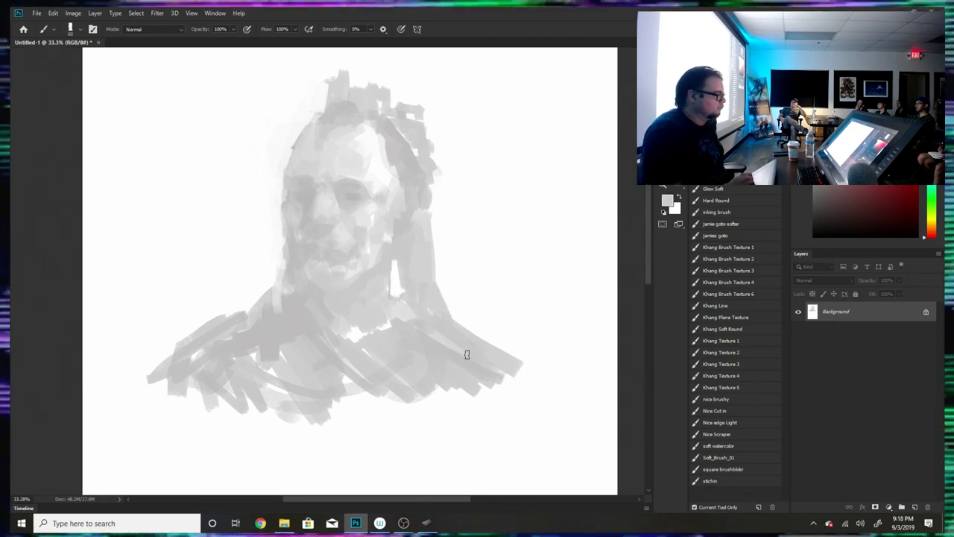
alt+click(269, 260)
mouse_move(281, 267)
mouse_down()
mouse_move(278, 315)
mouse_move(263, 314)
mouse_move(287, 317)
mouse_move(264, 318)
mouse_up()
alt+click(296, 300)
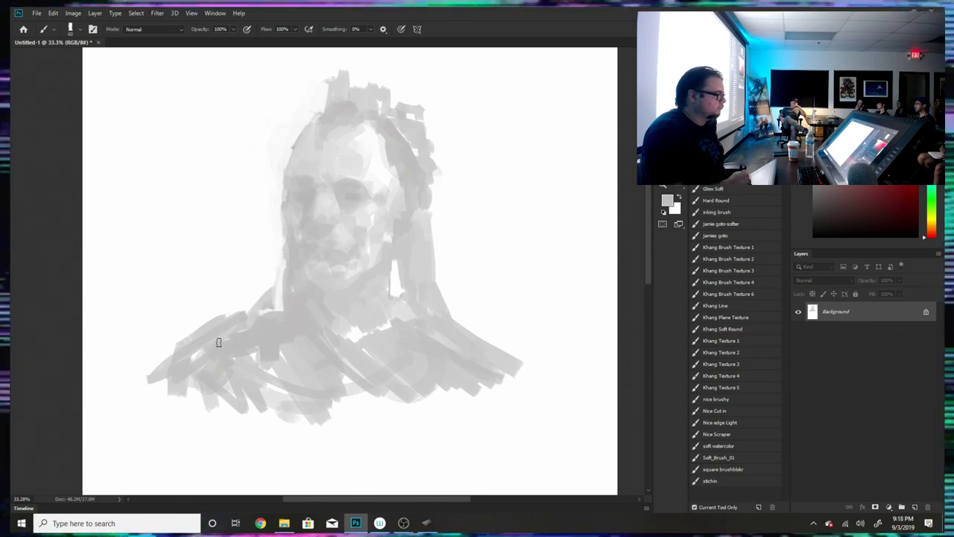
mouse_move(219, 342)
mouse_down()
mouse_move(299, 430)
mouse_move(281, 439)
mouse_move(302, 461)
mouse_move(480, 379)
mouse_move(417, 384)
mouse_move(336, 433)
mouse_move(248, 414)
mouse_move(294, 375)
mouse_move(286, 310)
mouse_up()
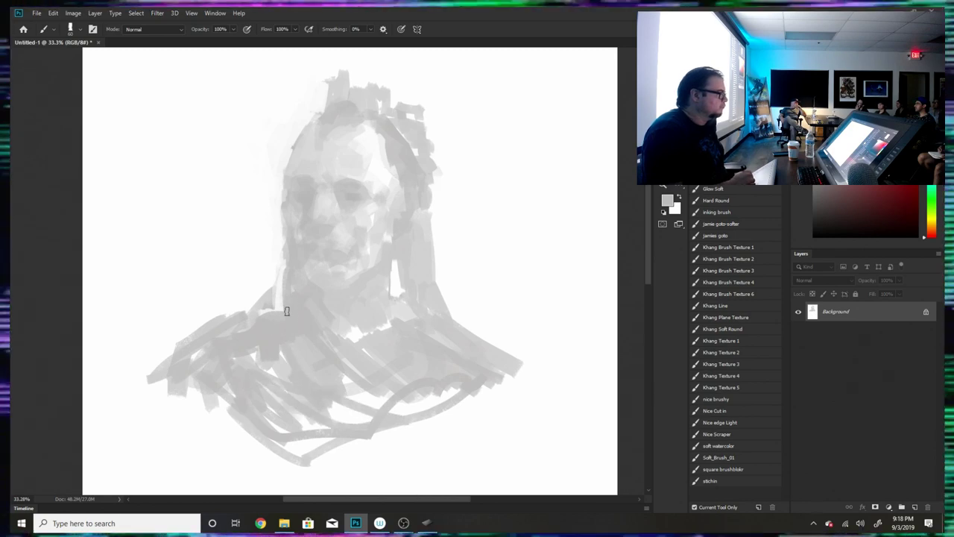
- Trim the outer edge of the neck and jaw with white, and fill the shoulder slope and collar area with grey
alt+click(257, 266)
mouse_move(273, 255)
mouse_down()
mouse_move(274, 289)
mouse_move(283, 283)
mouse_up()
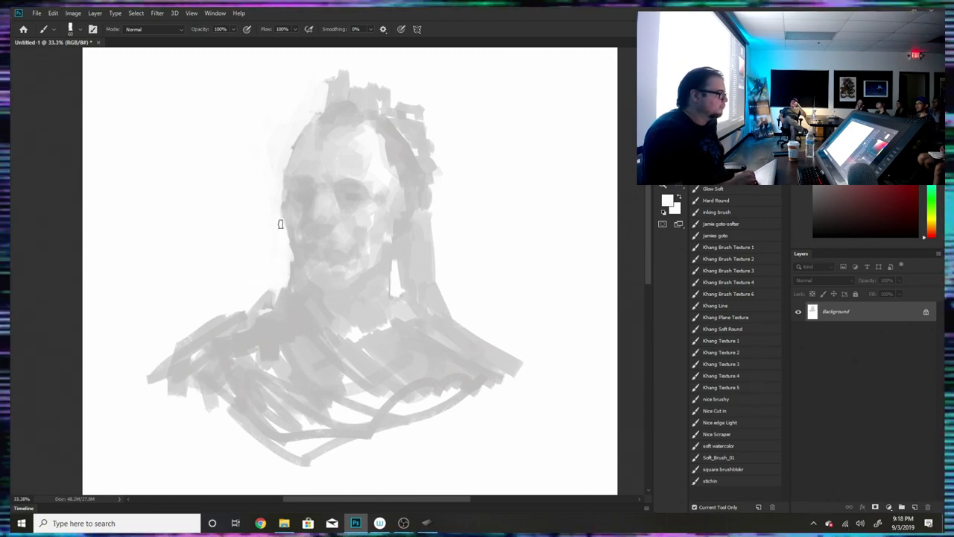
alt+click(294, 256)
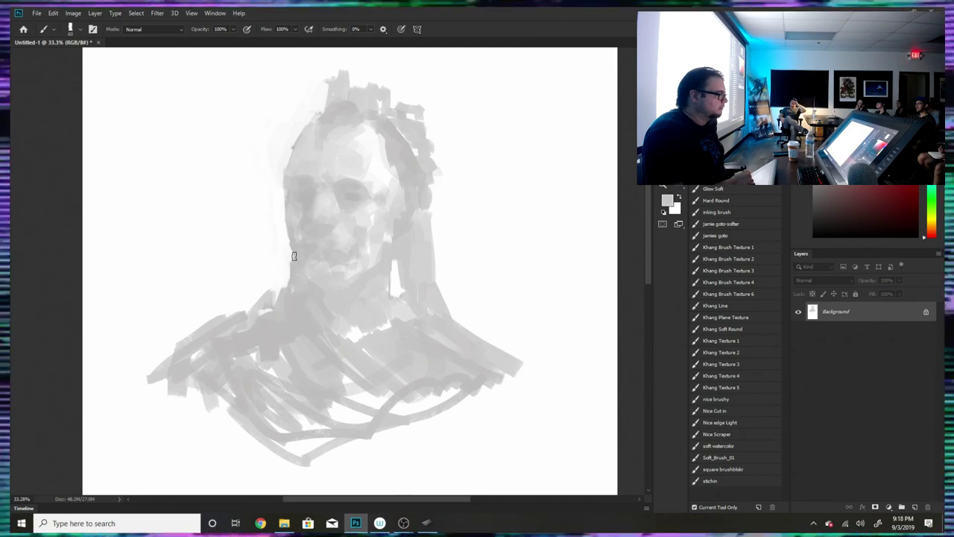
drag(272, 295, 240, 327)
mouse_move(330, 337)
mouse_down()
mouse_move(358, 318)
mouse_move(400, 333)
mouse_up()
drag(387, 283, 390, 262)
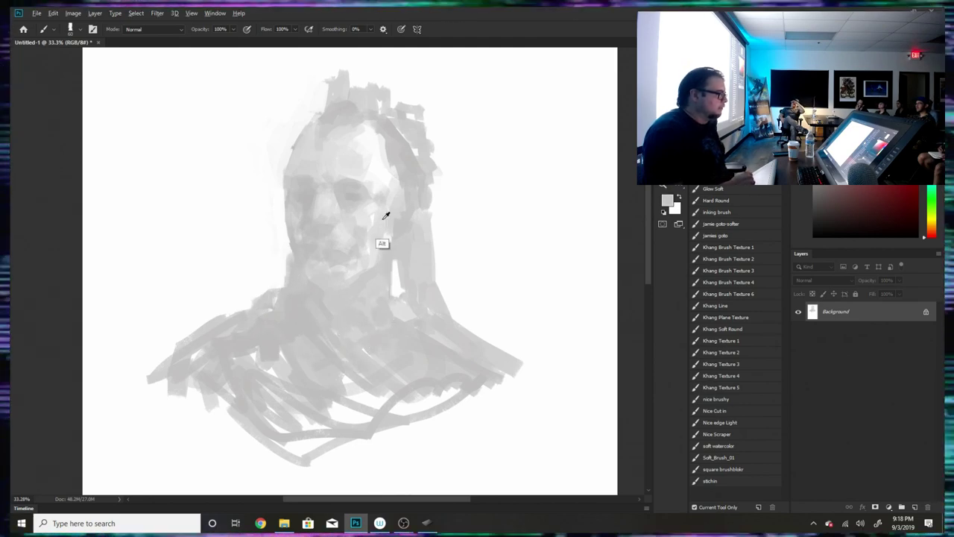
- Fill the chest with sampled greys and rough in the lower garment and upper arms with looping strokes
alt+click(380, 222)
mouse_move(376, 316)
mouse_down()
mouse_move(309, 341)
mouse_move(321, 348)
mouse_up()
alt+click(302, 303)
alt+click(324, 328)
drag(402, 402, 394, 366)
mouse_move(427, 392)
mouse_down()
mouse_move(392, 336)
mouse_move(456, 389)
mouse_move(434, 333)
mouse_move(480, 372)
mouse_move(390, 399)
mouse_move(346, 378)
mouse_move(364, 418)
mouse_move(333, 377)
mouse_move(329, 444)
mouse_move(305, 401)
mouse_move(285, 458)
mouse_move(274, 398)
mouse_move(246, 362)
mouse_up()
alt+click(234, 272)
mouse_move(192, 333)
mouse_down()
mouse_move(224, 315)
mouse_move(172, 355)
mouse_up()
alt+click(208, 394)
mouse_move(189, 394)
mouse_down()
mouse_move(158, 488)
mouse_move(505, 390)
mouse_move(517, 466)
mouse_move(334, 464)
mouse_move(285, 419)
mouse_move(385, 365)
mouse_up()
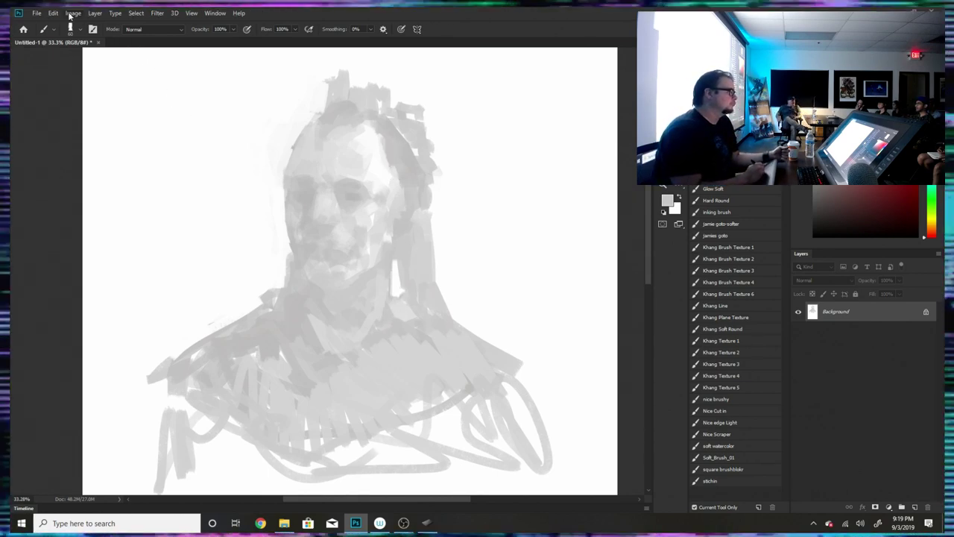
- Flip the canvas horizontally
click(73, 13)
mouse_move(127, 105)
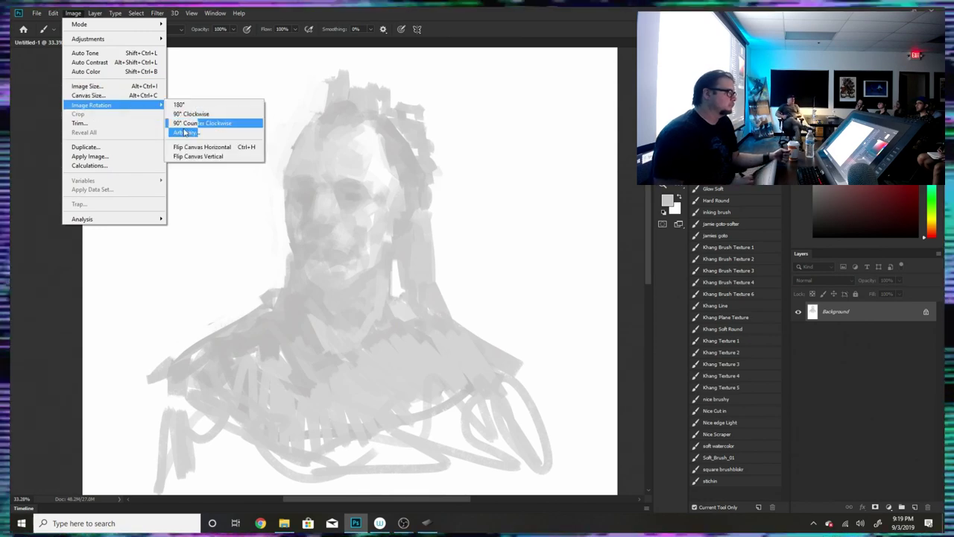
click(196, 147)
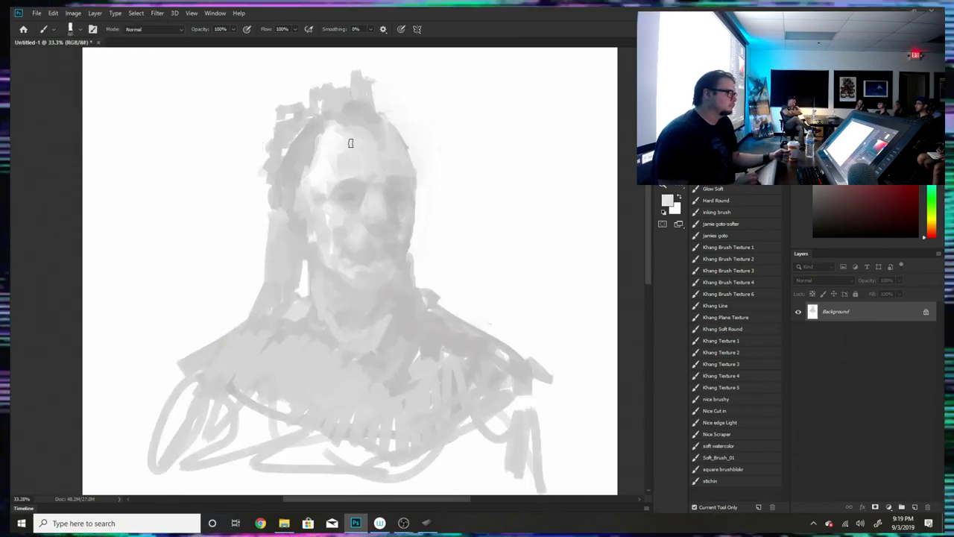
- Lighten the forehead, thicken the side hair with blocky grey strokes, and cover the white gap between hair and neck
alt+click(335, 152)
mouse_move(335, 151)
mouse_down()
mouse_move(357, 163)
mouse_move(346, 134)
mouse_move(330, 132)
mouse_move(309, 159)
mouse_move(312, 137)
mouse_move(255, 174)
mouse_move(274, 199)
mouse_move(261, 205)
mouse_move(281, 233)
mouse_move(277, 249)
mouse_move(296, 258)
mouse_move(297, 308)
mouse_move(269, 262)
mouse_up()
alt+click(333, 136)
alt+click(330, 141)
alt+click(300, 154)
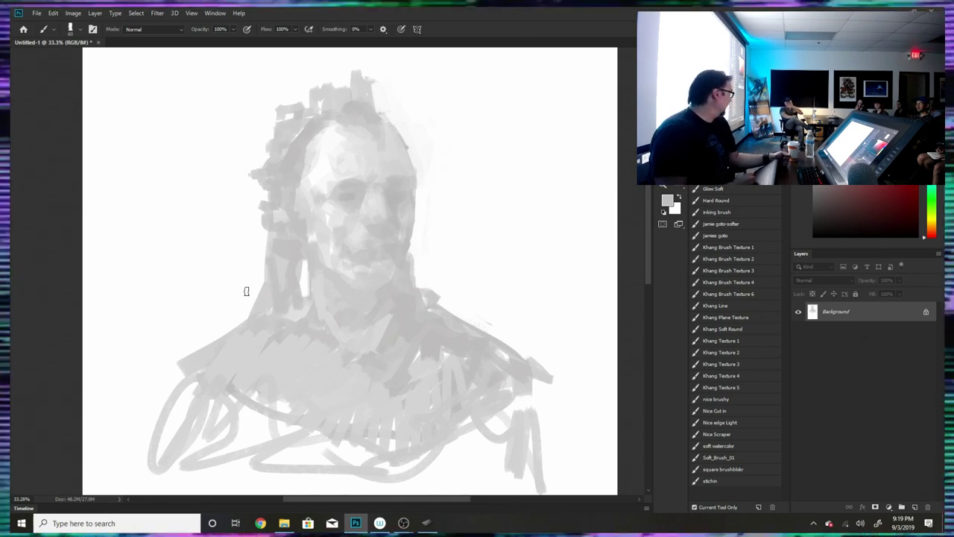
alt+click(262, 250)
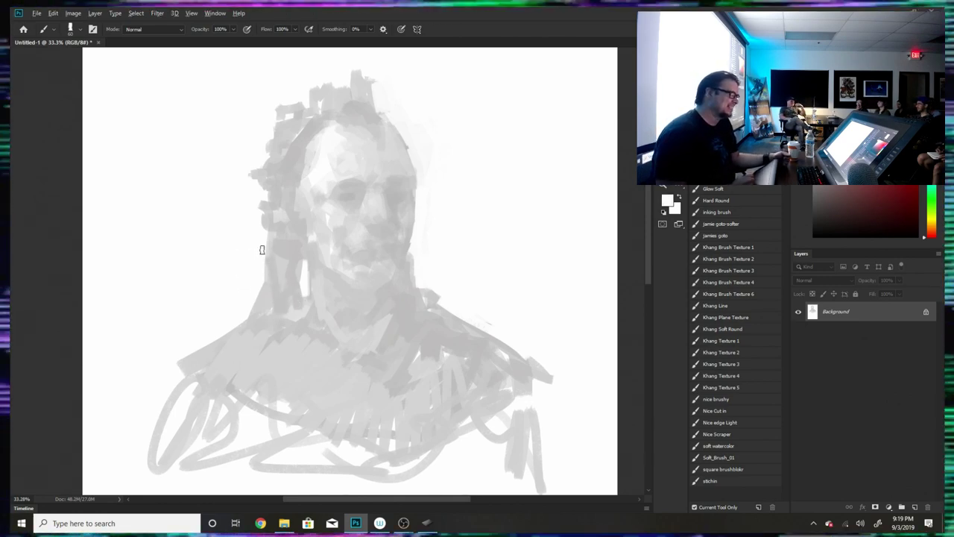
drag(304, 272, 298, 270)
alt+click(310, 271)
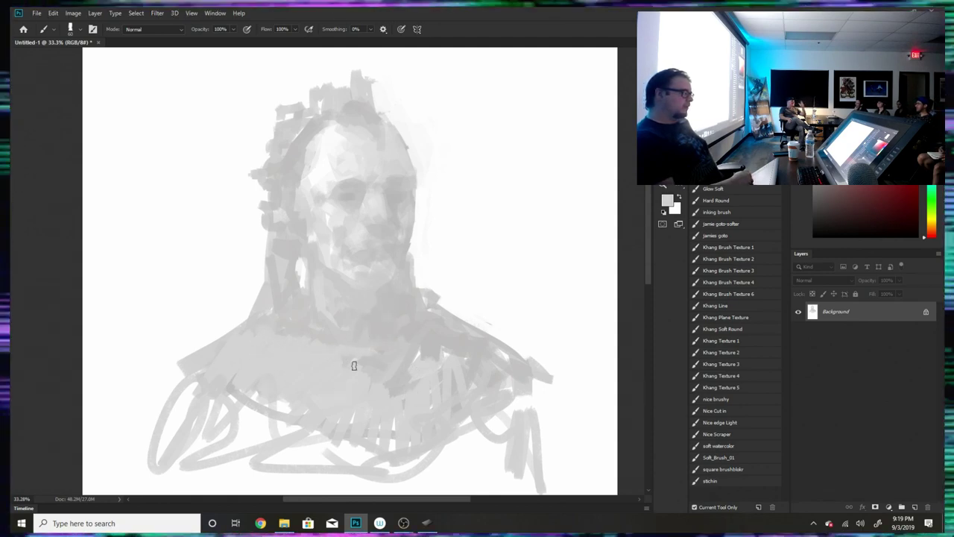
- Shade the neck base, strengthen the shoulder line on the long-hair side, and hatch the upper arm below in mid grey
mouse_move(286, 402)
mouse_down()
mouse_move(290, 415)
mouse_move(268, 432)
mouse_up()
alt+click(449, 331)
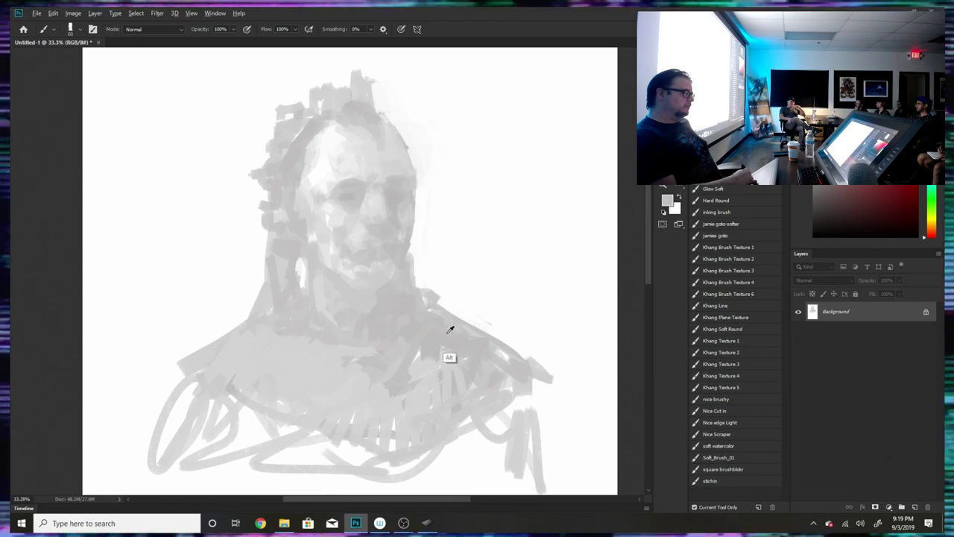
alt+click(450, 329)
mouse_move(269, 393)
mouse_down()
mouse_move(289, 437)
mouse_move(264, 440)
mouse_move(217, 401)
mouse_move(221, 440)
mouse_move(211, 442)
mouse_move(177, 405)
mouse_move(194, 459)
mouse_move(194, 386)
mouse_move(171, 389)
mouse_up()
alt+click(207, 309)
mouse_move(233, 323)
mouse_down()
mouse_move(161, 381)
mouse_move(234, 325)
mouse_move(208, 359)
mouse_move(245, 330)
mouse_move(170, 376)
mouse_move(246, 322)
mouse_up()
alt+click(203, 377)
drag(265, 274, 263, 297)
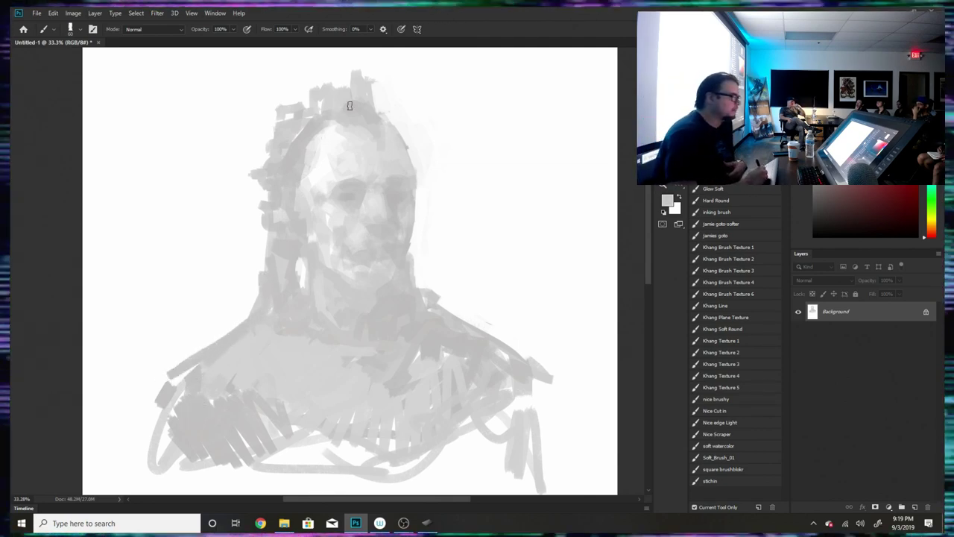
- Trim the top of the hair with white, add looping grey strokes above the opposite shoulder, and shade that shoulder
alt+click(378, 121)
mouse_move(355, 69)
mouse_down()
mouse_move(365, 81)
mouse_move(353, 89)
mouse_up()
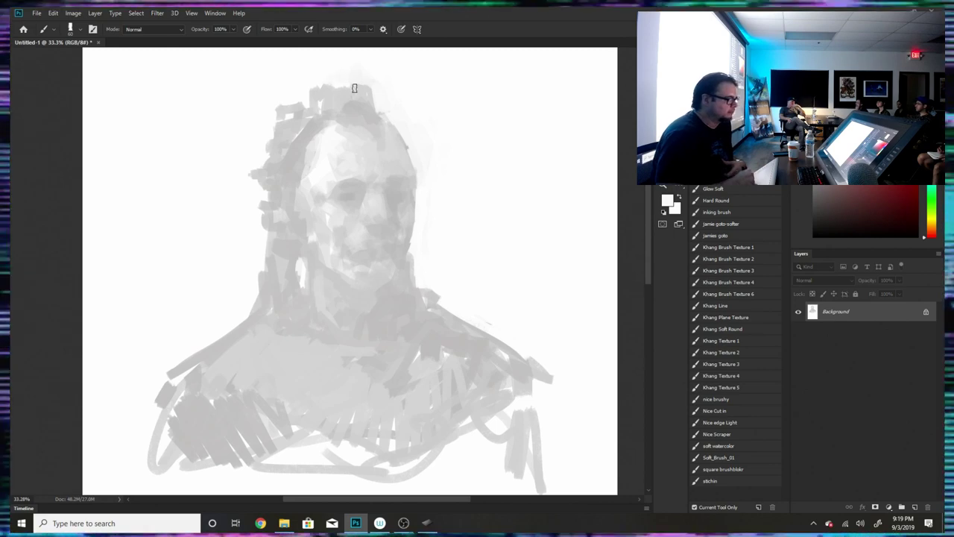
alt+click(353, 89)
mouse_move(448, 311)
mouse_down()
mouse_move(463, 266)
mouse_move(479, 264)
mouse_move(489, 307)
mouse_move(475, 272)
mouse_move(465, 318)
mouse_move(430, 324)
mouse_move(471, 328)
mouse_up()
alt+click(439, 322)
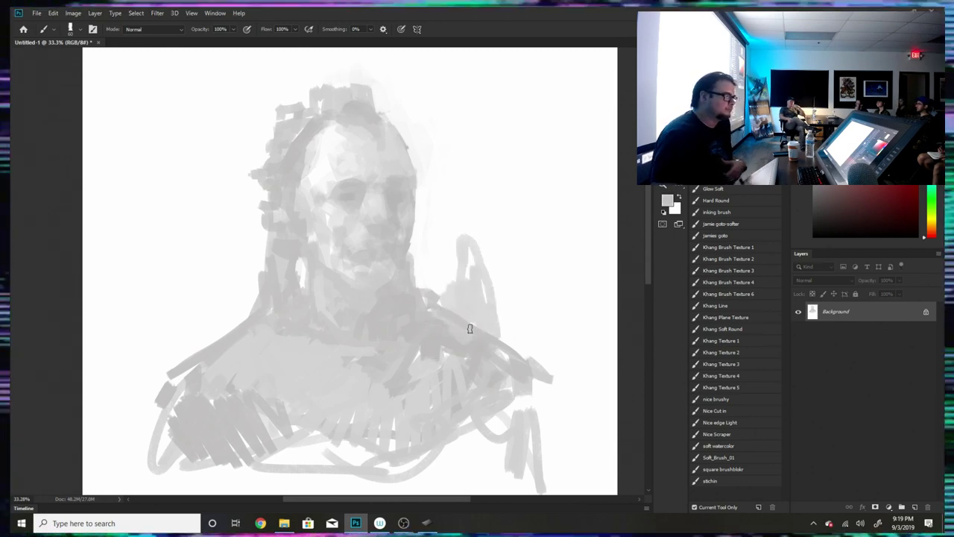
drag(423, 360, 413, 372)
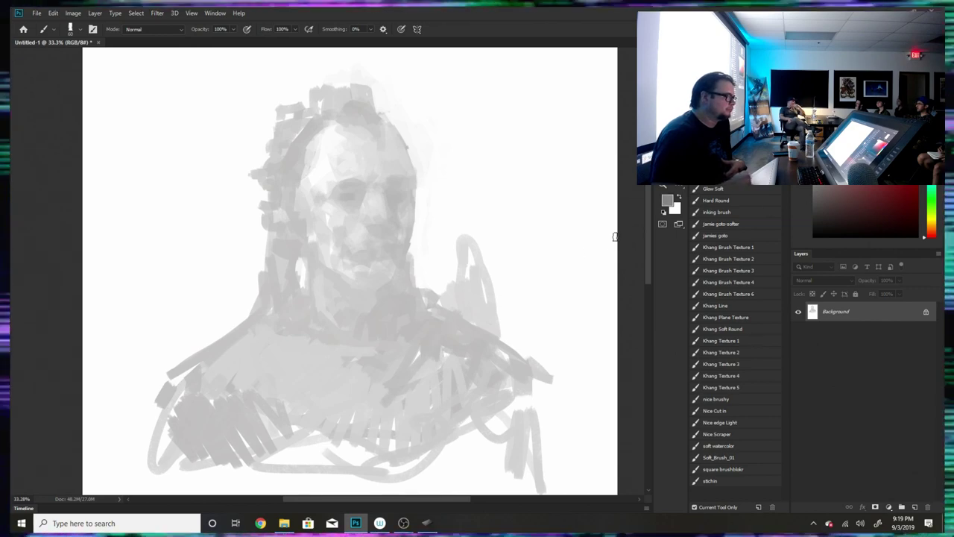
- Draw the V-shaped neckline, the collar curve and a hair strand beside the neck in a darker grey
mouse_move(447, 321)
mouse_down()
mouse_move(320, 465)
mouse_move(231, 358)
mouse_move(205, 345)
mouse_move(313, 448)
mouse_move(292, 410)
mouse_up()
drag(340, 343, 243, 348)
mouse_move(286, 330)
mouse_down()
mouse_move(274, 292)
mouse_move(267, 251)
mouse_up()
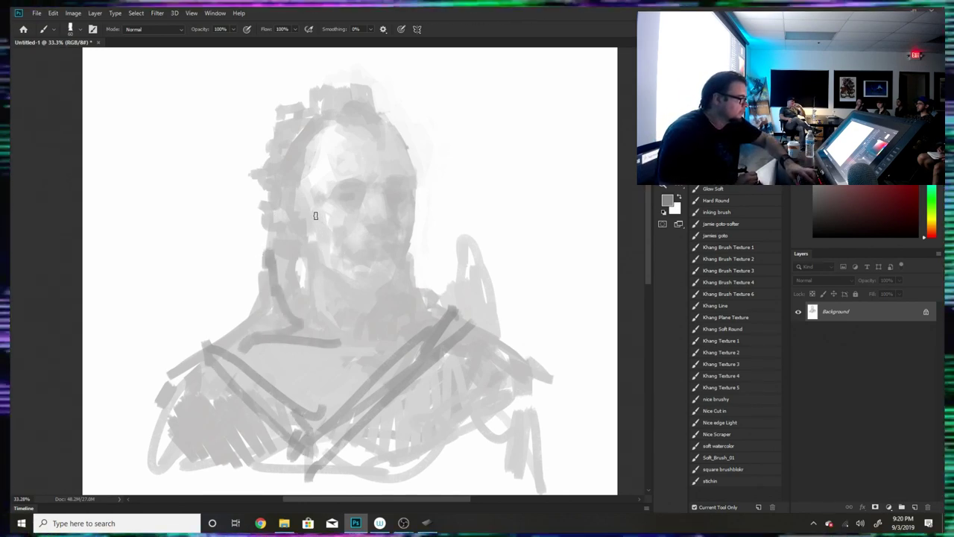
- Reduce the brush, refine the planes around the eye and nose, and draw the upper eyelid in dark grey
alt+click(339, 195)
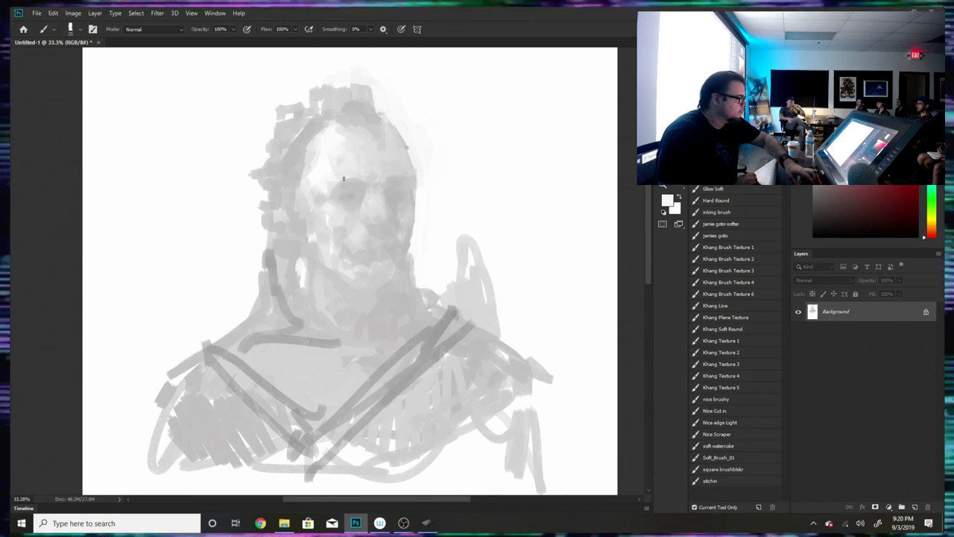
alt+click(341, 203)
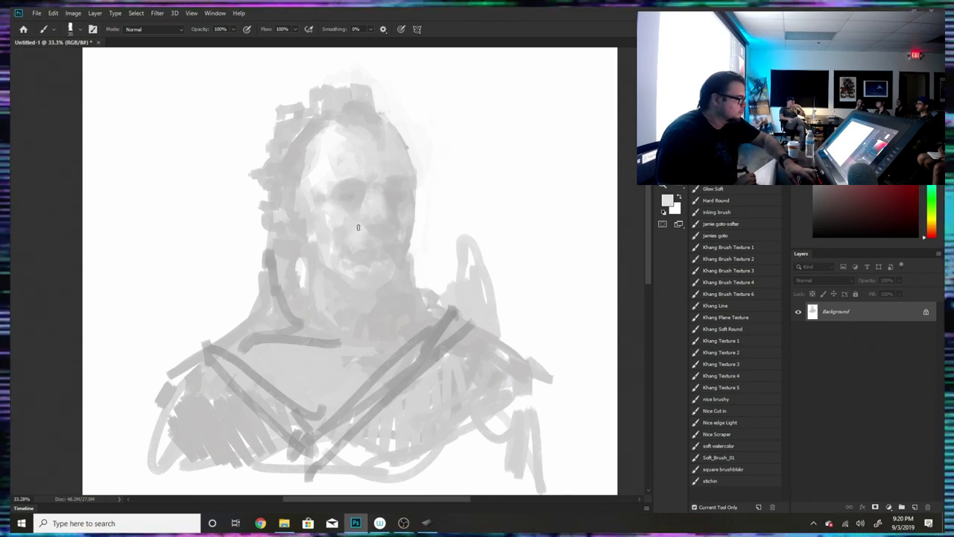
alt+click(347, 195)
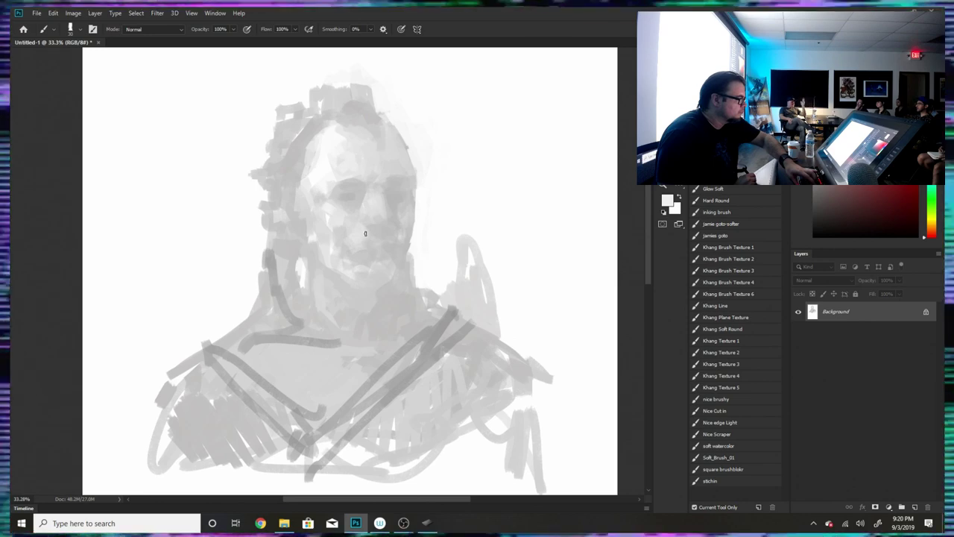
alt+click(377, 256)
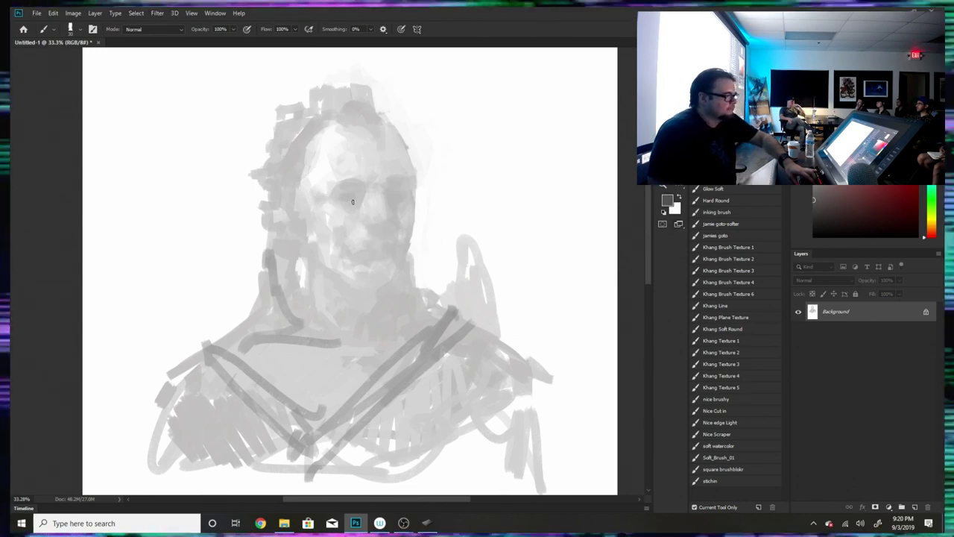
alt+click(355, 199)
alt+click(348, 224)
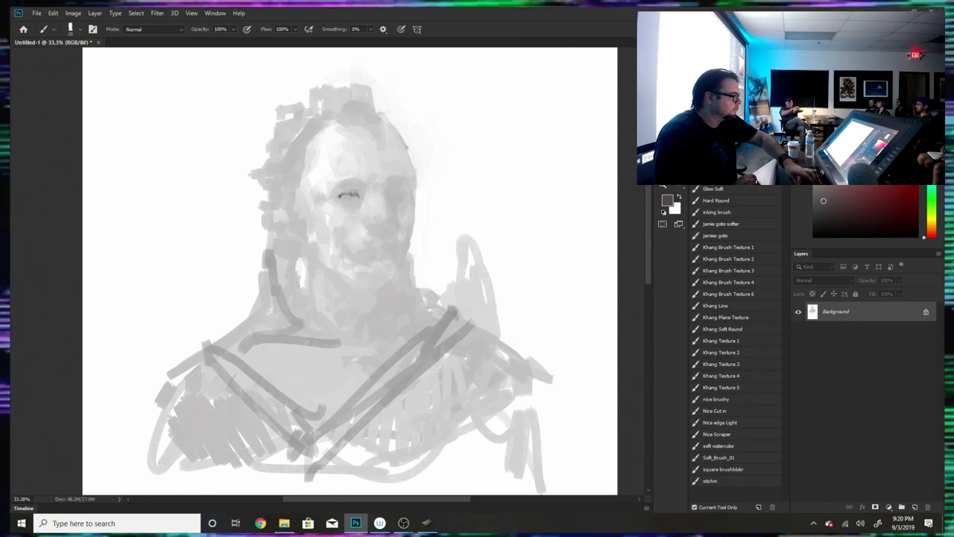
drag(340, 194, 337, 197)
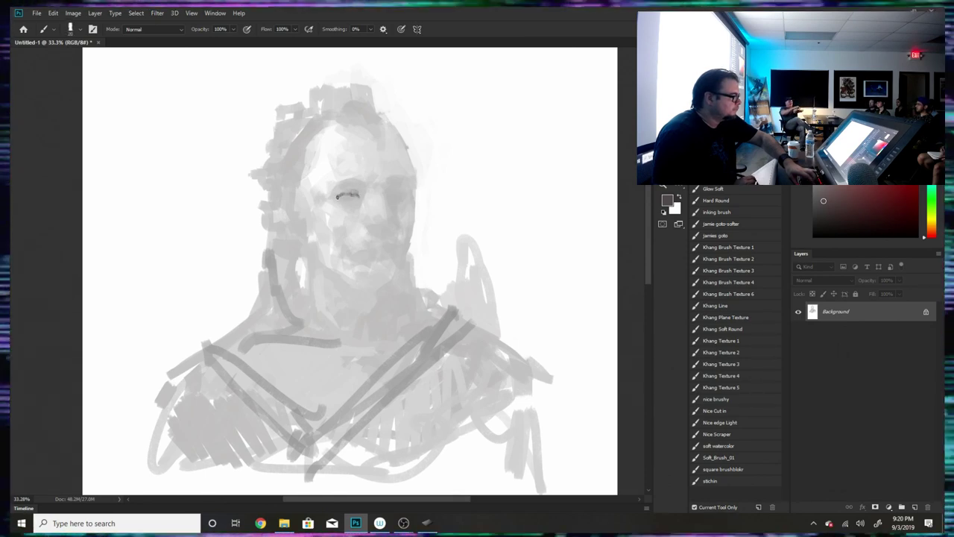
- Enlarge the brush, shade the far eye socket, and soften the eye on the lit side with sampled greys
alt+click(397, 196)
key(bracketright)
key(bracketright)
key(bracketright)
key(bracketright)
key(bracketright)
mouse_move(398, 198)
mouse_down()
mouse_move(339, 197)
mouse_move(349, 193)
mouse_up()
alt+click(356, 201)
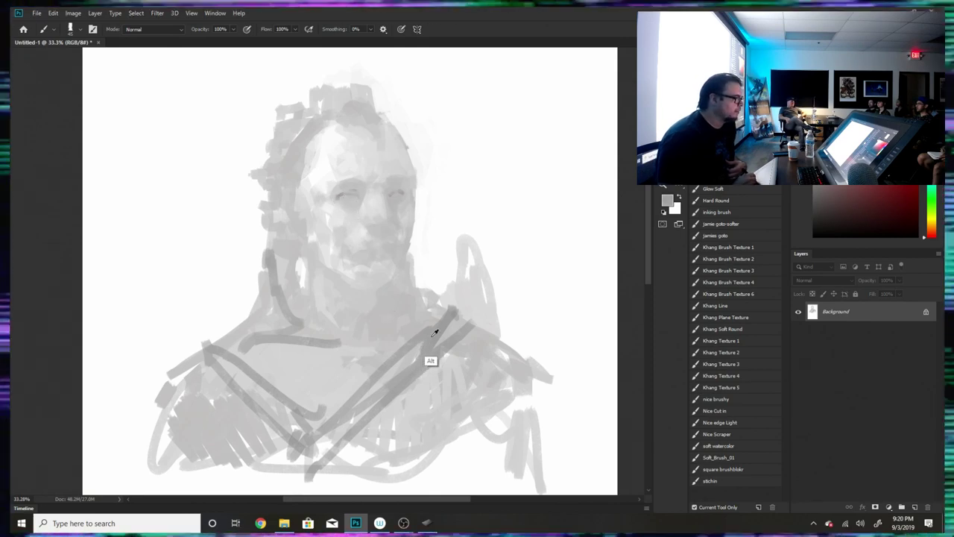
- Draw the jawline and the shadow under the chin in darker grey, and shade the sides of the neck
drag(305, 241, 312, 262)
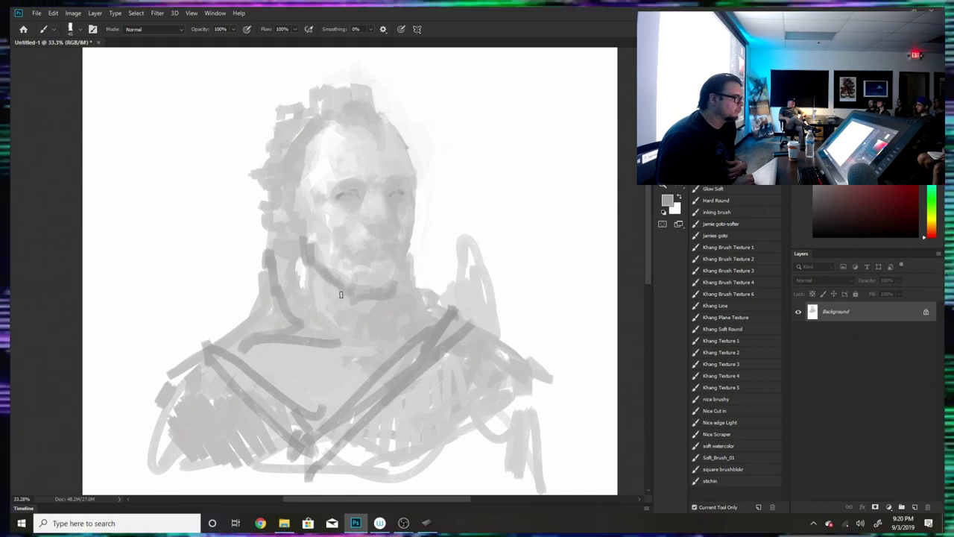
drag(306, 266, 316, 321)
mouse_move(321, 282)
mouse_down()
mouse_move(334, 318)
mouse_move(377, 302)
mouse_up()
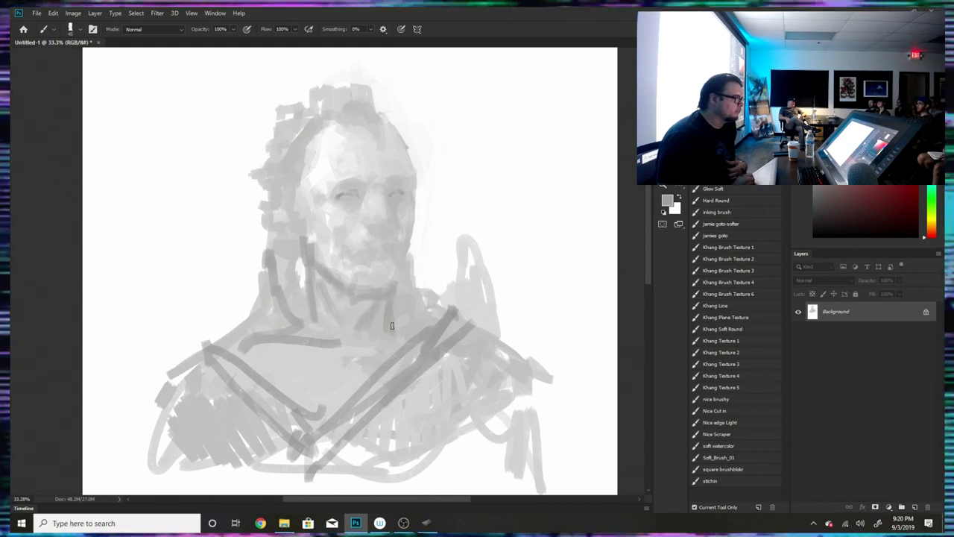
mouse_move(304, 287)
mouse_down()
mouse_move(304, 318)
mouse_move(304, 266)
mouse_move(313, 313)
mouse_move(343, 302)
mouse_move(363, 312)
mouse_move(399, 287)
mouse_up()
alt+click(321, 325)
alt+click(317, 280)
alt+click(325, 276)
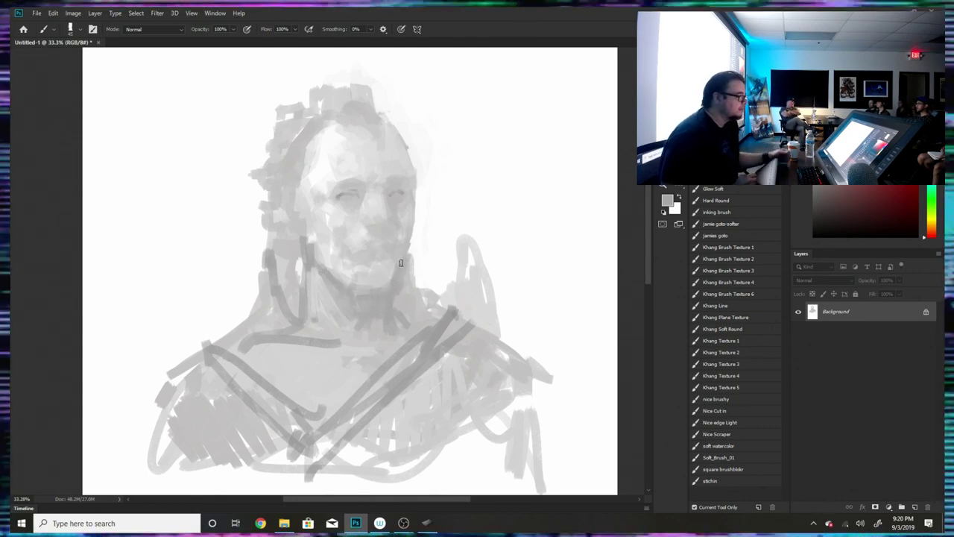
- Refine the forehead and the head's shadow-side edge with light greys, and block a darker tuft into the top hair
alt+click(425, 192)
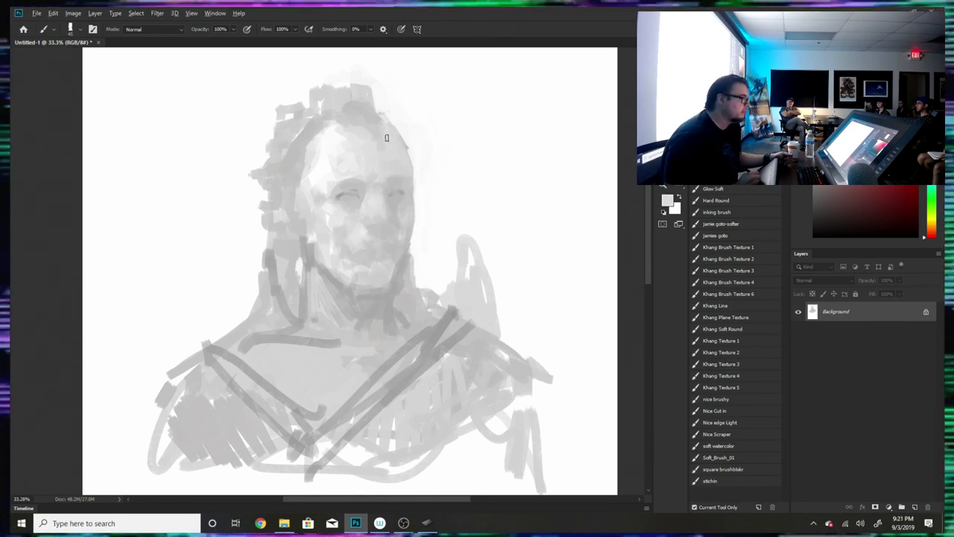
alt+click(346, 145)
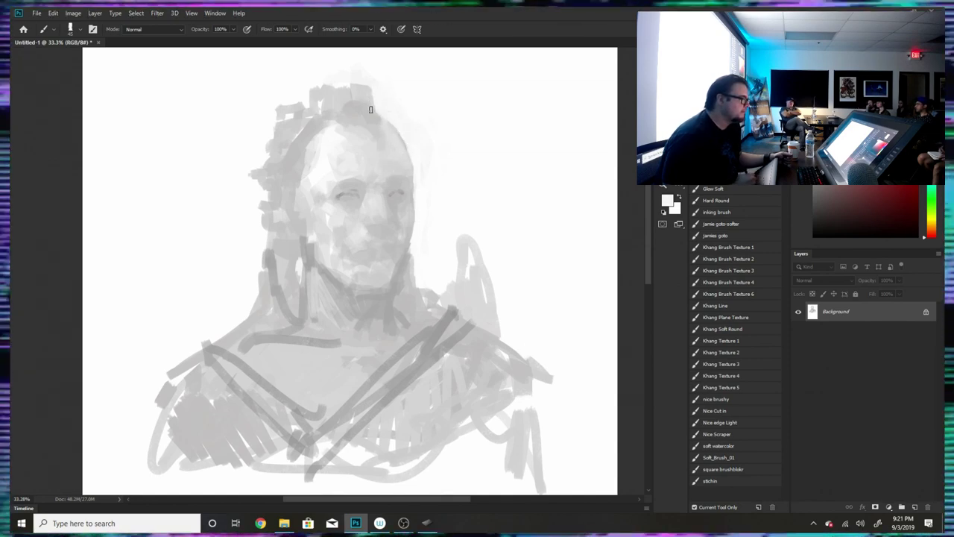
alt+click(406, 334)
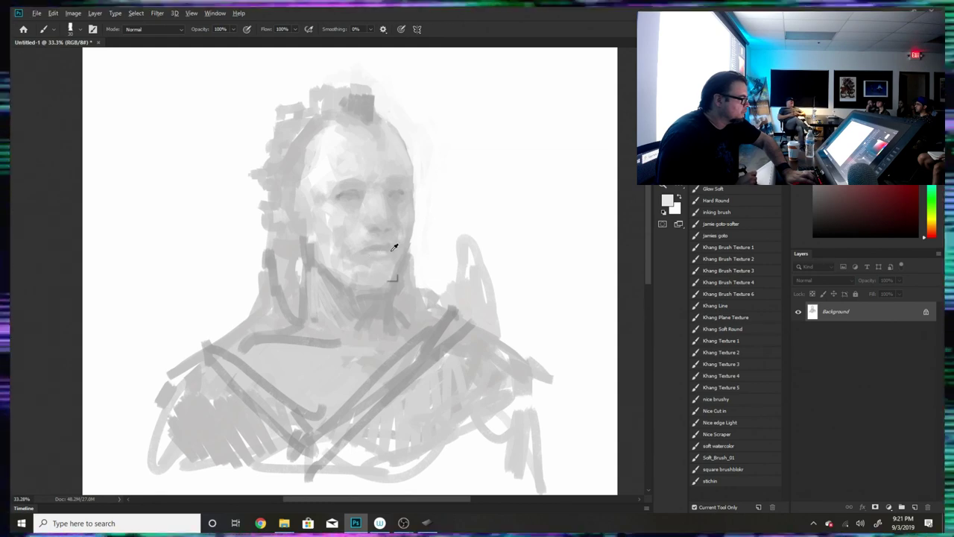
- Model the mouth, lips and chin with sampled light and mid greys, adjusting the brush size for the details
alt+click(392, 249)
alt+click(358, 235)
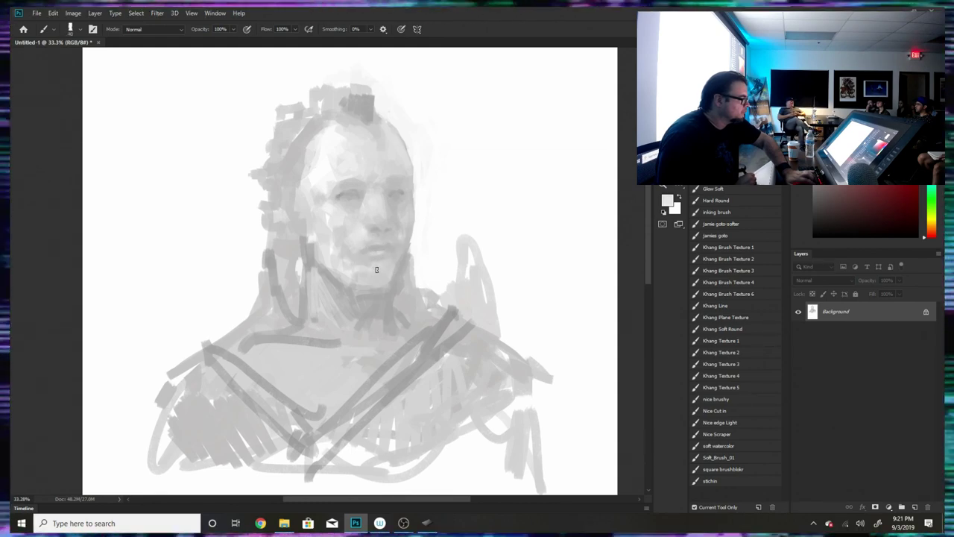
key(])
key(])
key(])
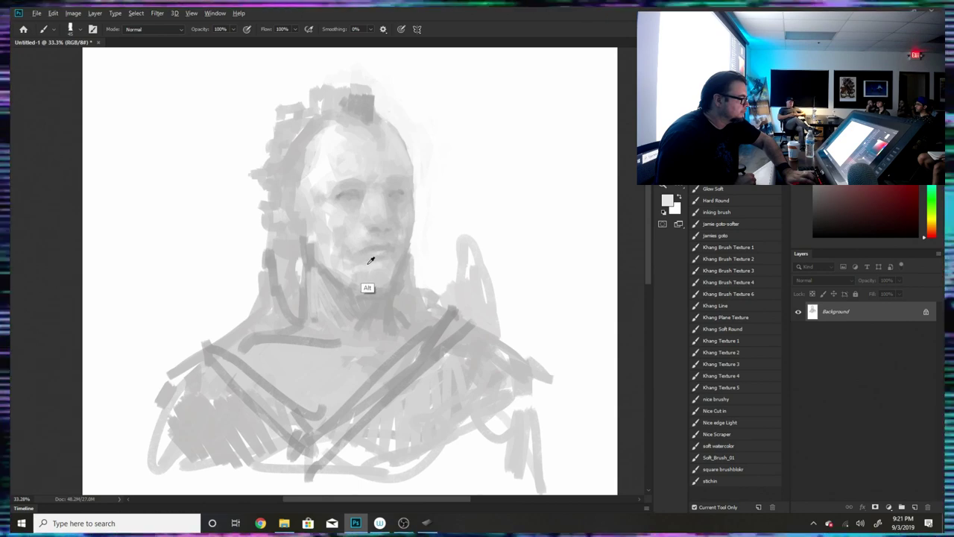
alt+click(385, 254)
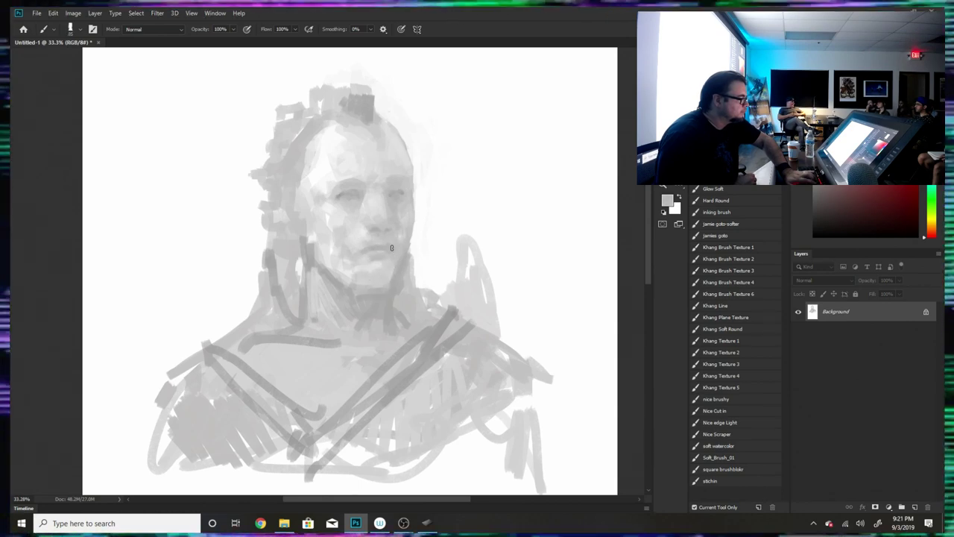
alt+click(437, 335)
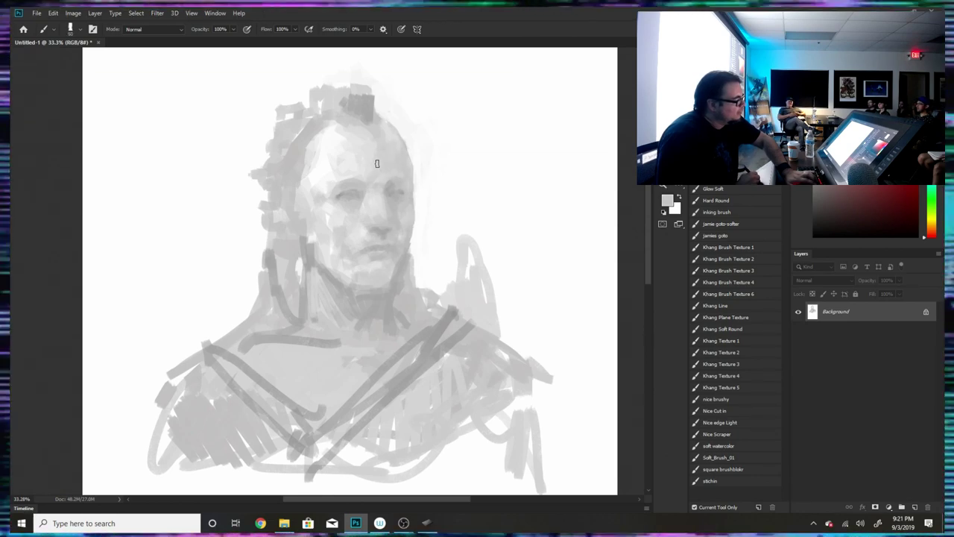
- Block in the ear with darker grey and fill the lit side of the neck with sampled light greys
alt+click(373, 199)
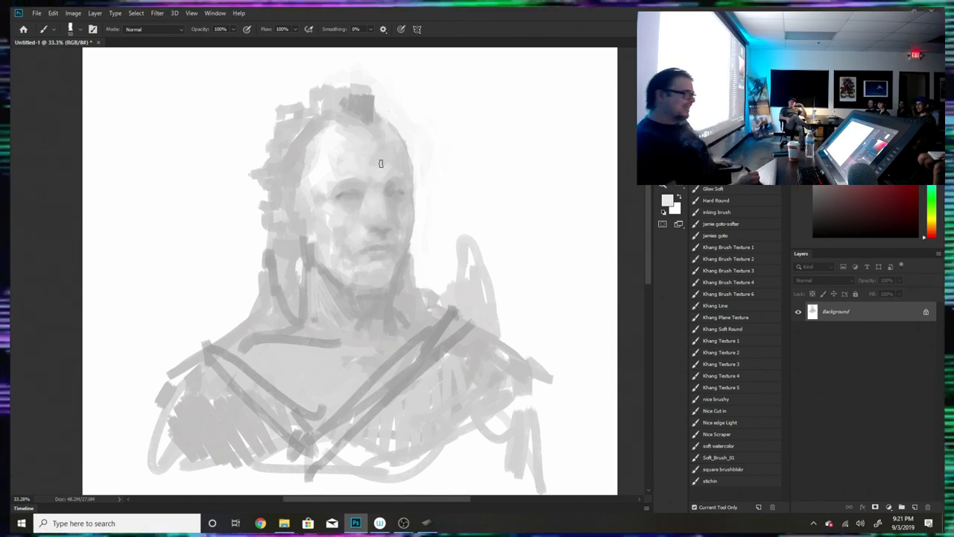
alt+click(373, 200)
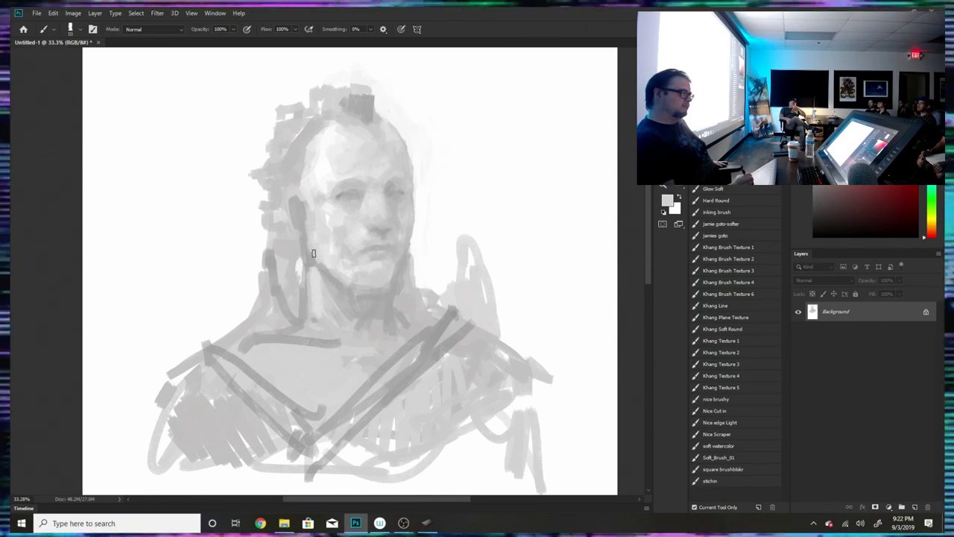
mouse_move(311, 309)
mouse_down()
mouse_move(327, 343)
mouse_move(344, 346)
mouse_up()
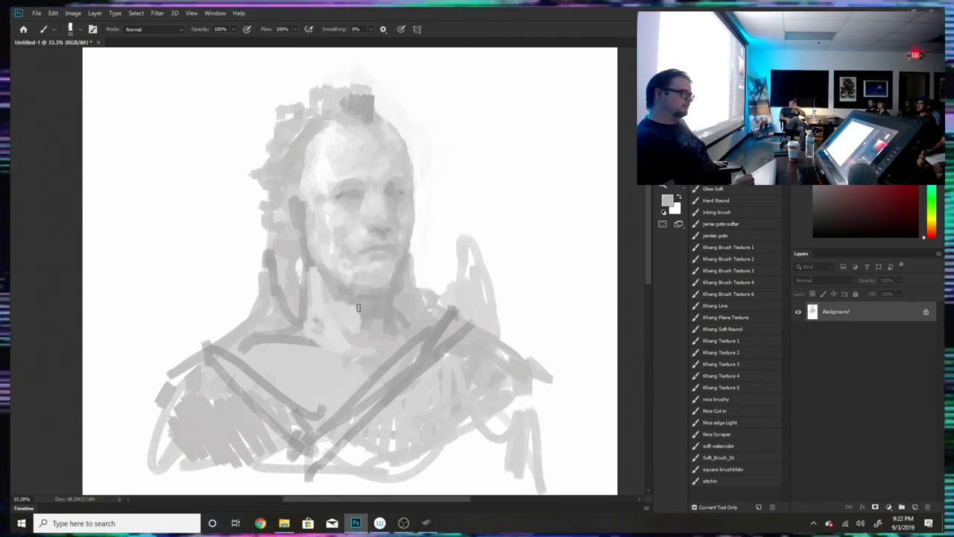
mouse_move(385, 348)
mouse_down()
mouse_move(405, 329)
mouse_move(414, 336)
mouse_move(389, 312)
mouse_move(409, 343)
mouse_up()
- Hatch the shadow side of the neck down into the collar opening with a sampled darker grey
alt+click(429, 344)
mouse_move(399, 295)
mouse_down()
mouse_move(426, 345)
mouse_move(386, 376)
mouse_up()
mouse_move(367, 350)
mouse_down()
mouse_move(377, 383)
mouse_move(316, 425)
mouse_up()
alt+click(321, 272)
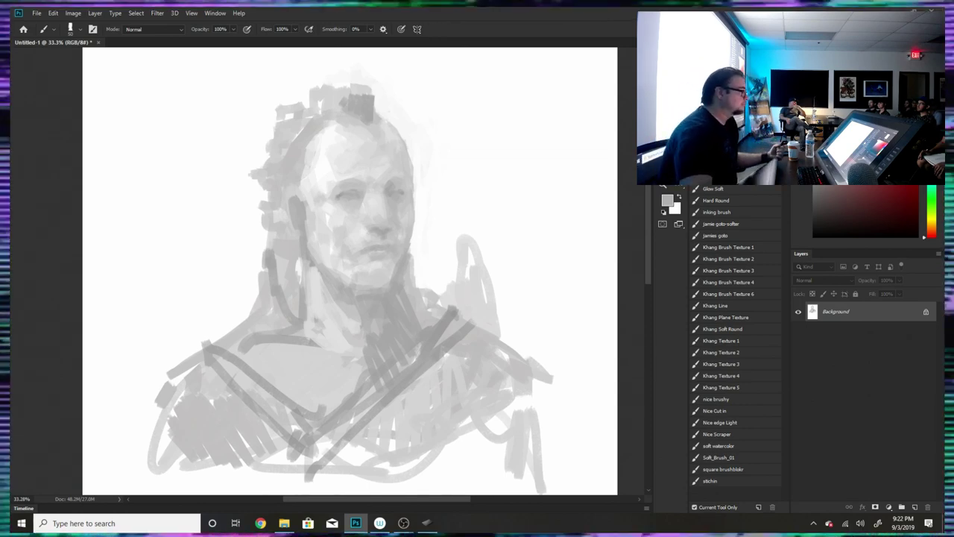
- Open a Photo Filter adjustment with density 100% and Preserve Luminosity turned off
click(72, 12)
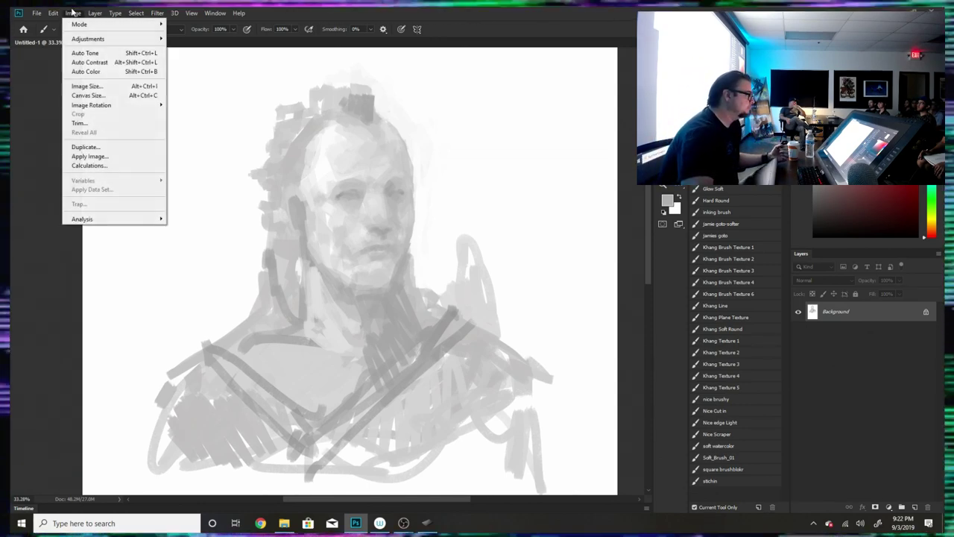
mouse_move(82, 37)
click(192, 119)
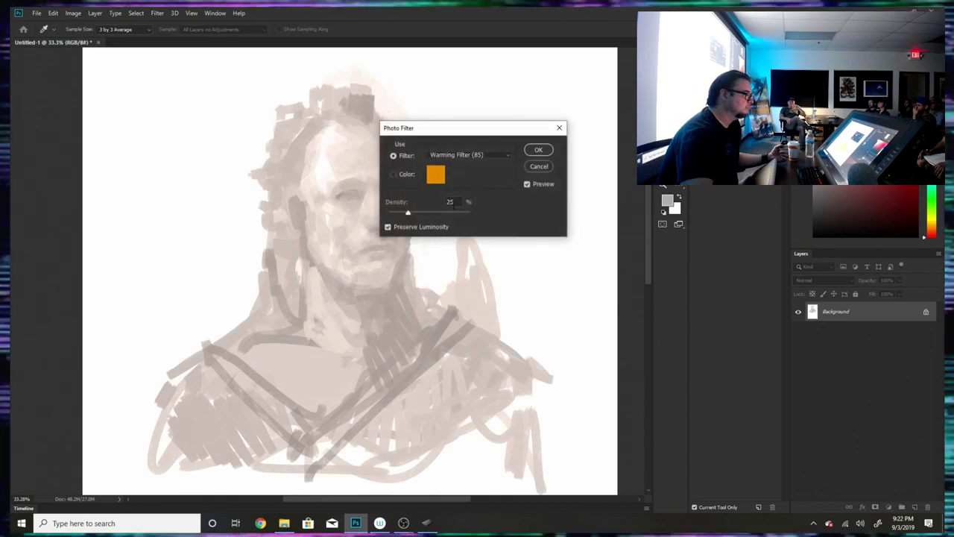
drag(409, 213, 520, 214)
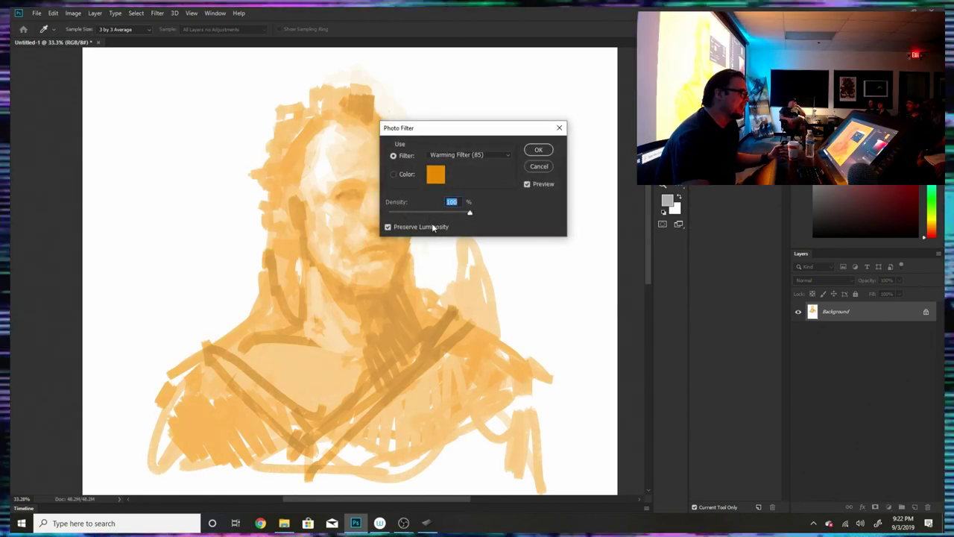
click(433, 227)
- Try several filter colours, choose the dark orange-brown 894d00, and apply the Photo Filter to the painting
click(436, 174)
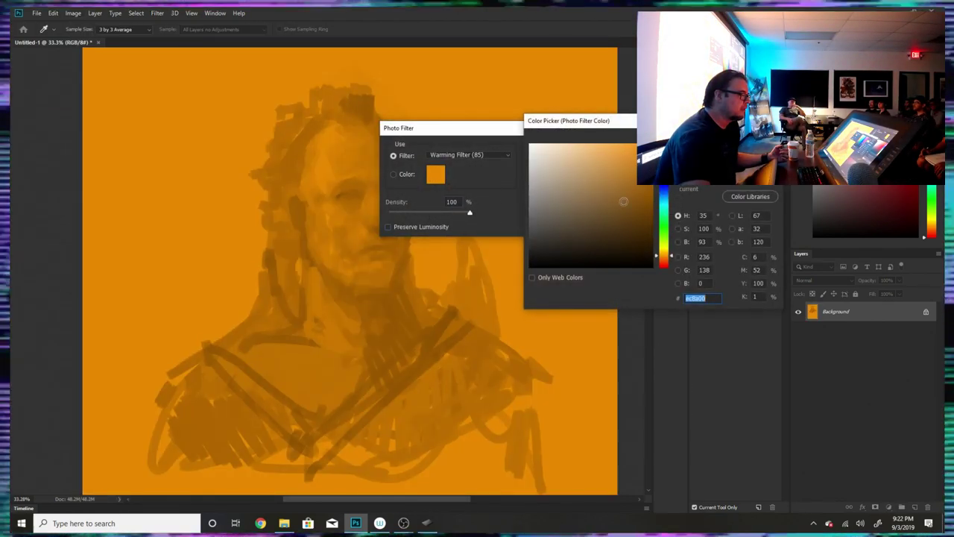
click(677, 228)
click(642, 216)
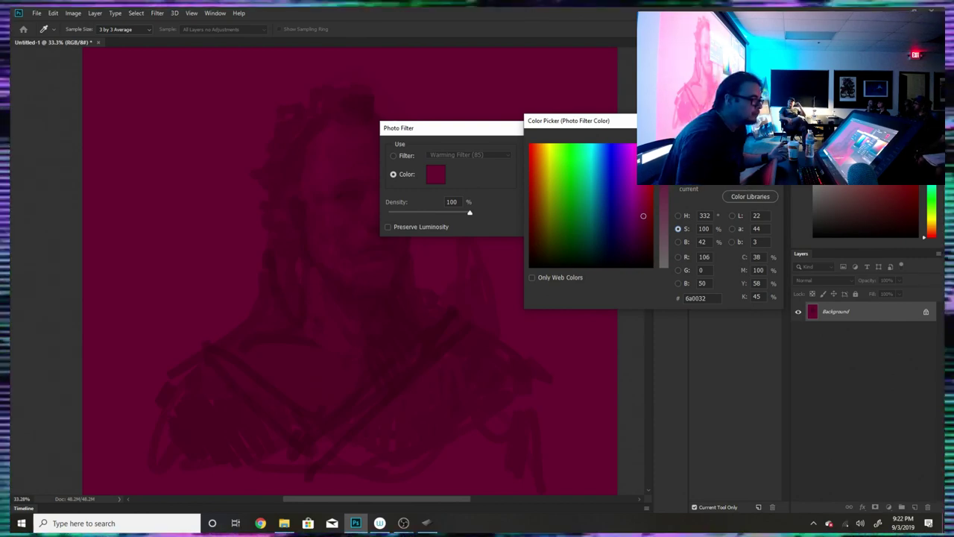
mouse_move(642, 218)
mouse_down()
mouse_move(615, 193)
mouse_move(603, 223)
mouse_move(566, 158)
mouse_up()
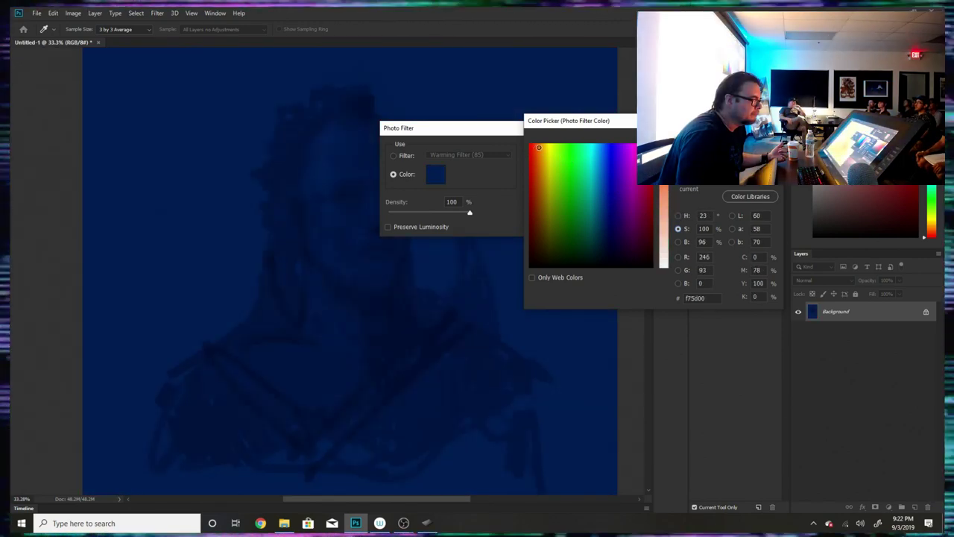
click(542, 147)
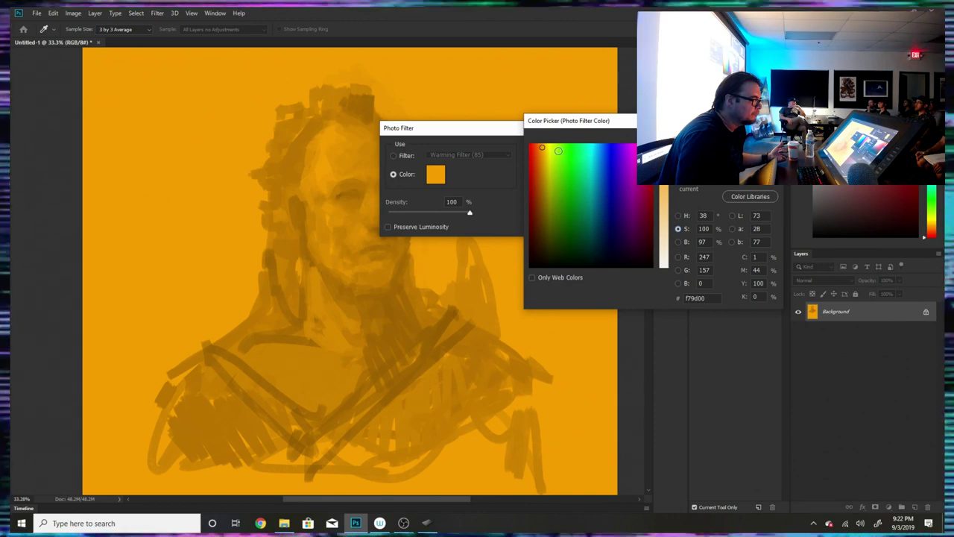
drag(543, 149, 540, 200)
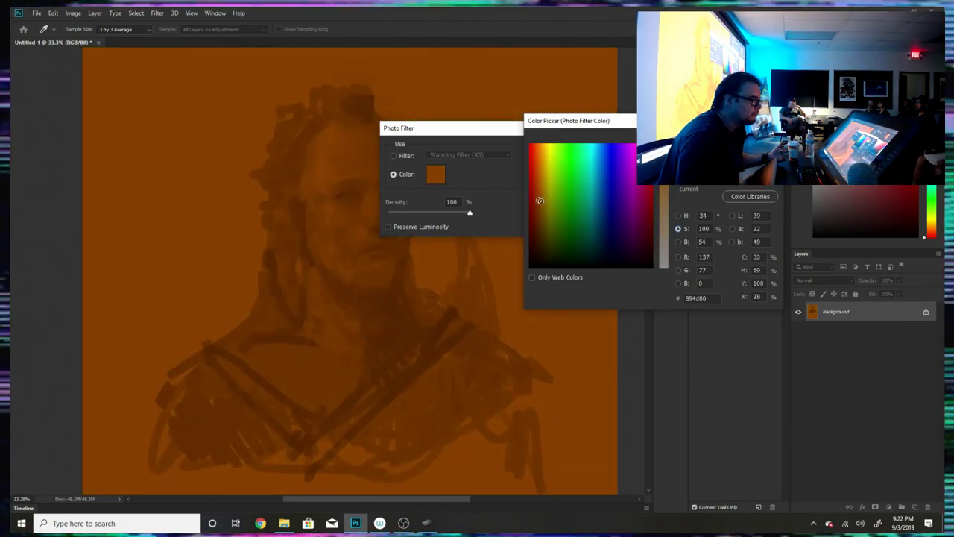
click(749, 140)
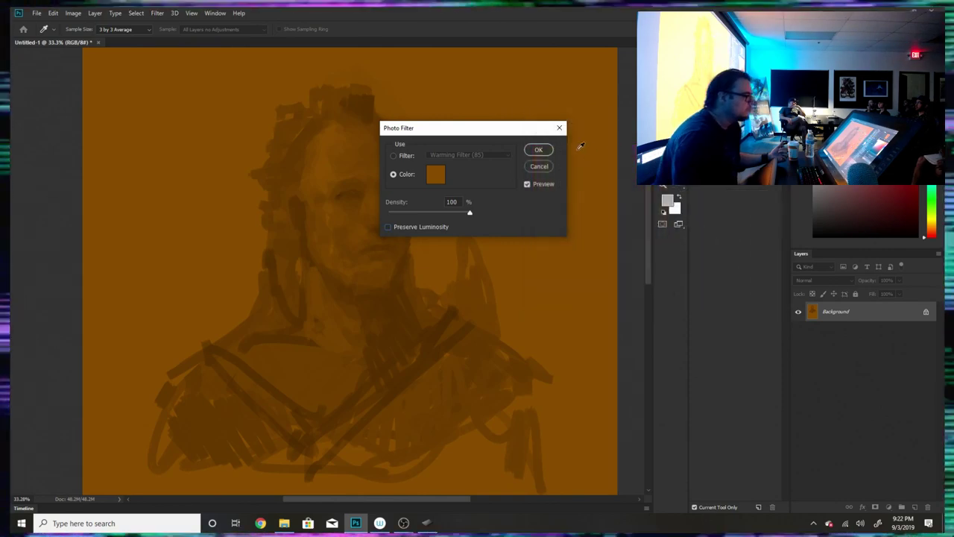
click(537, 149)
- Flip the canvas horizontally
click(73, 13)
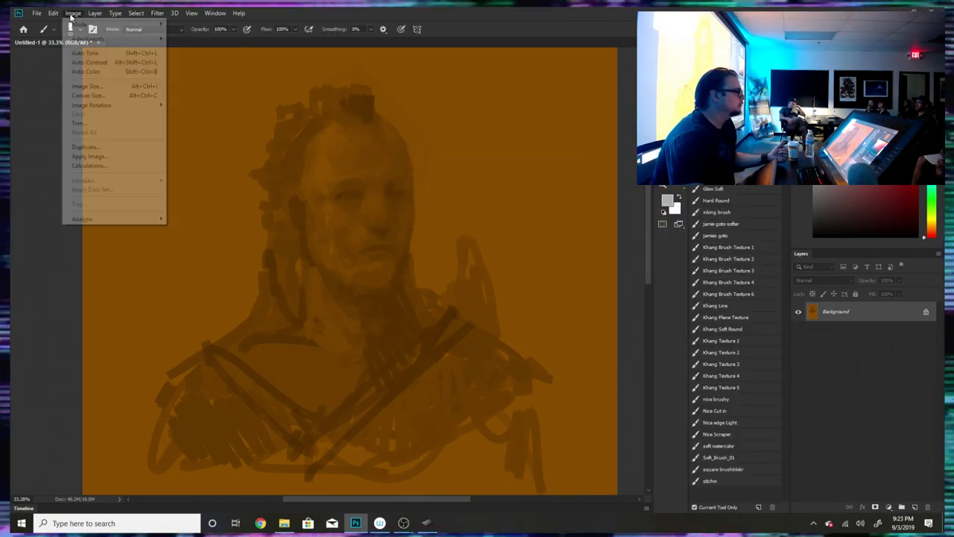
mouse_move(112, 105)
click(203, 147)
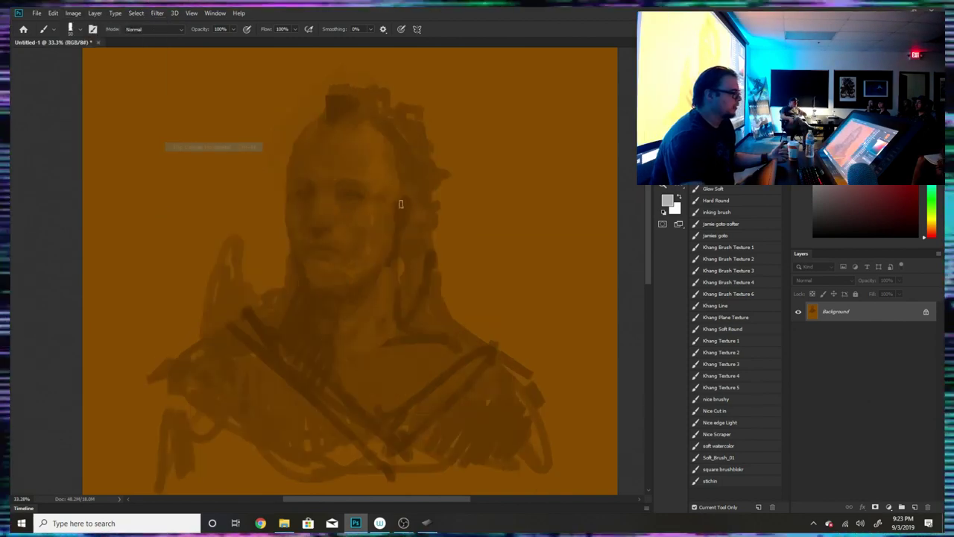
- Sample the face's brown, choose a lighter tan from it, and paint a highlight on the lit cheek below the eye
scroll(397, 195, down, 4)
scroll(358, 175, up, 7)
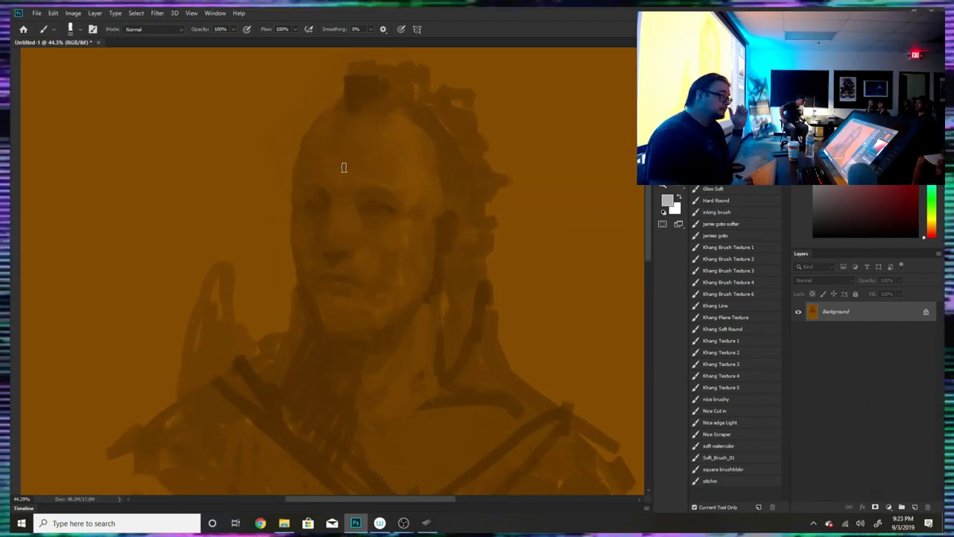
alt+click(407, 263)
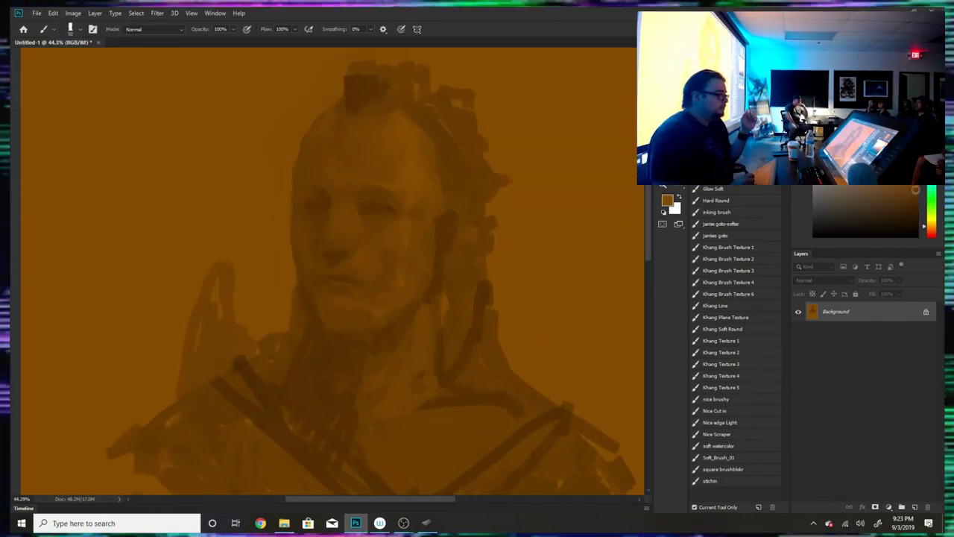
click(880, 170)
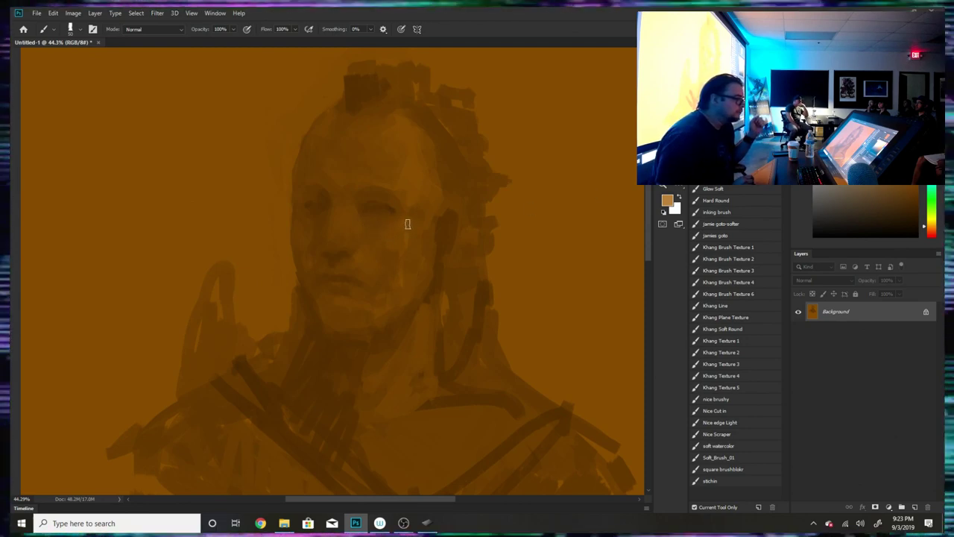
drag(411, 227, 387, 237)
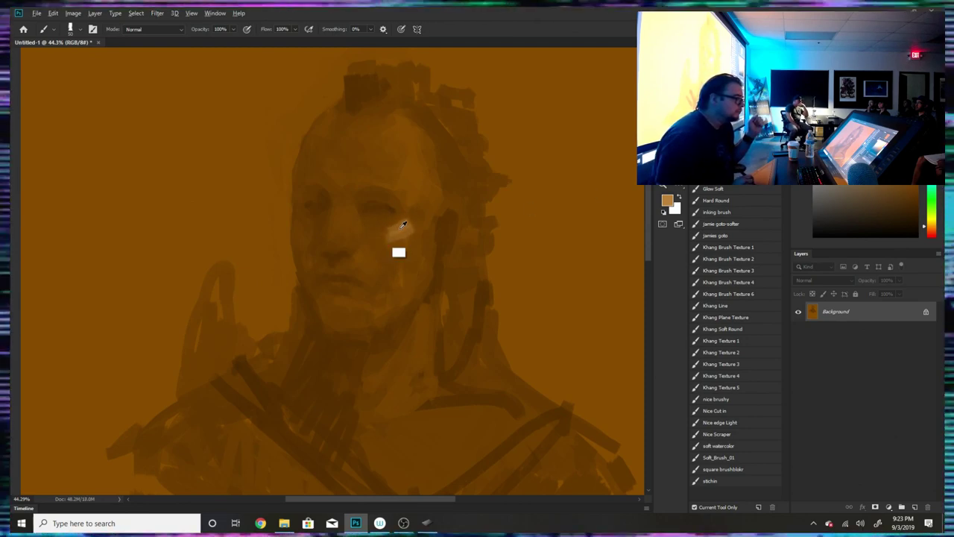
alt+click(403, 226)
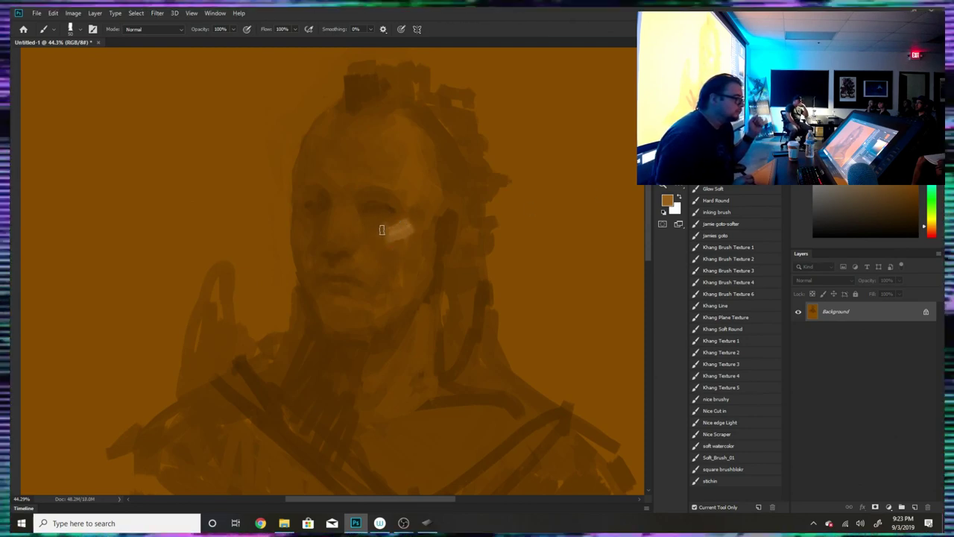
- Build up the lights on the brow, nose, cheek and forehead with sampled tans, using a larger brush for the forehead
alt+click(397, 181)
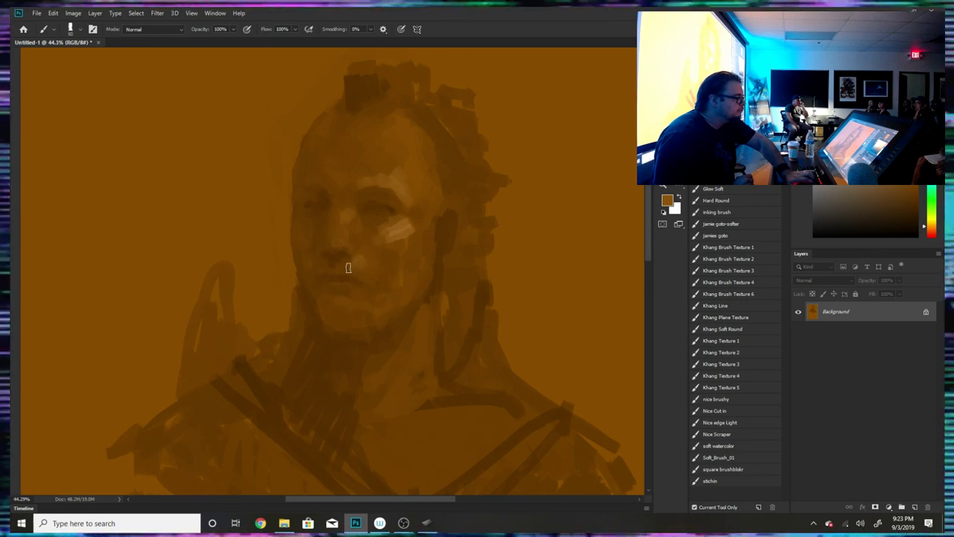
alt+click(398, 239)
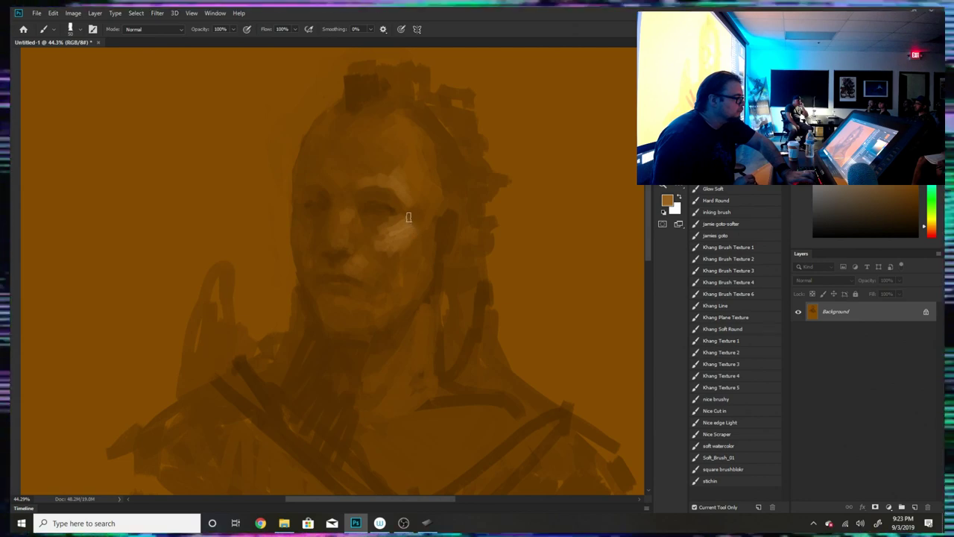
alt+click(364, 194)
alt+click(392, 180)
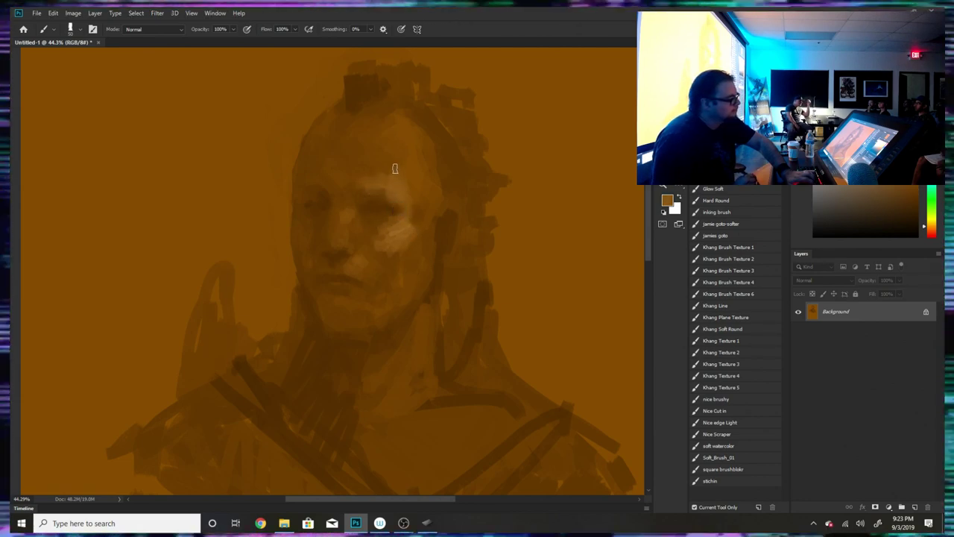
mouse_move(407, 156)
mouse_down()
mouse_move(392, 156)
mouse_move(411, 155)
mouse_move(417, 171)
mouse_move(383, 144)
mouse_move(334, 171)
mouse_move(394, 142)
mouse_move(378, 131)
mouse_move(330, 159)
mouse_move(341, 154)
mouse_move(406, 191)
mouse_up()
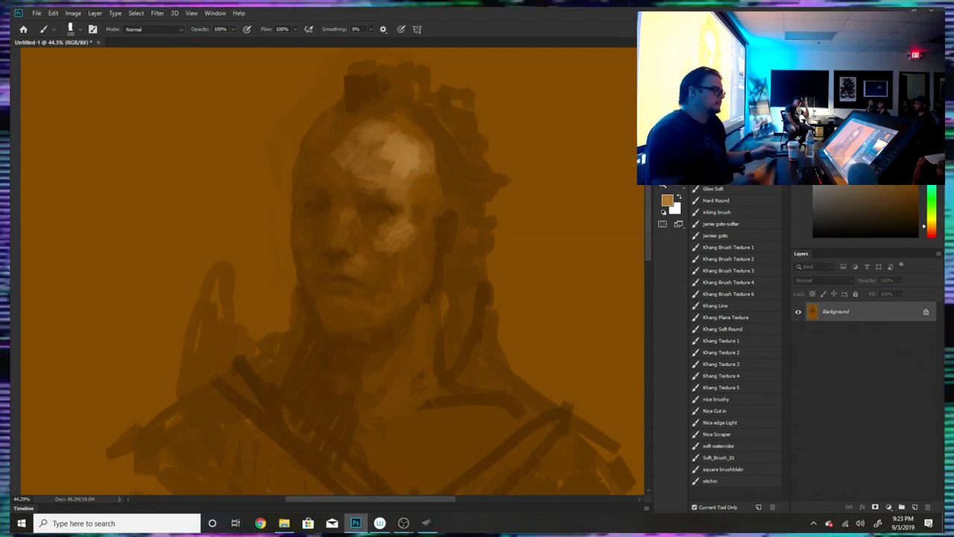
- Choose a neutral grey and paint the background along the shadow side of the face and skull
click(841, 180)
alt+click(266, 176)
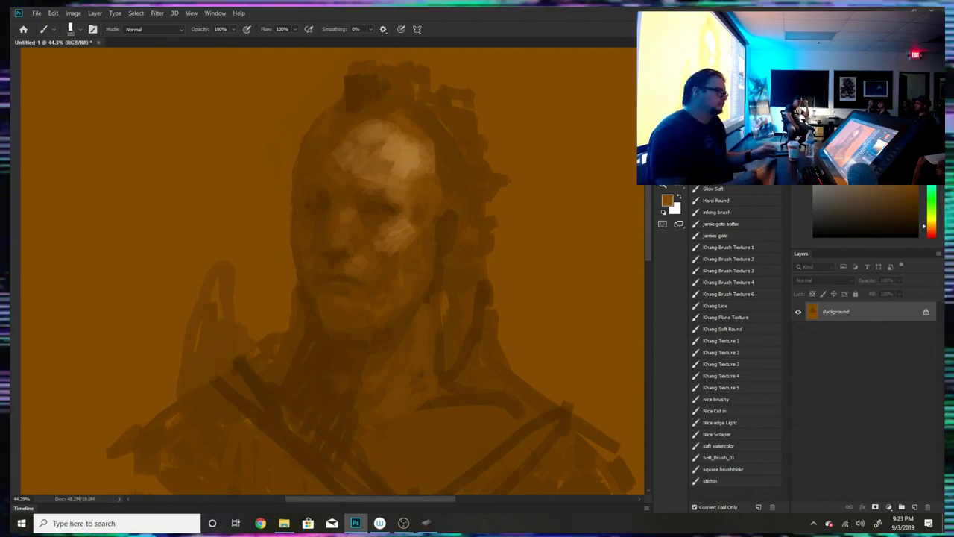
mouse_move(254, 166)
mouse_down()
mouse_move(256, 234)
mouse_move(278, 195)
mouse_move(279, 217)
mouse_move(290, 124)
mouse_move(306, 117)
mouse_move(290, 139)
mouse_move(319, 108)
mouse_up()
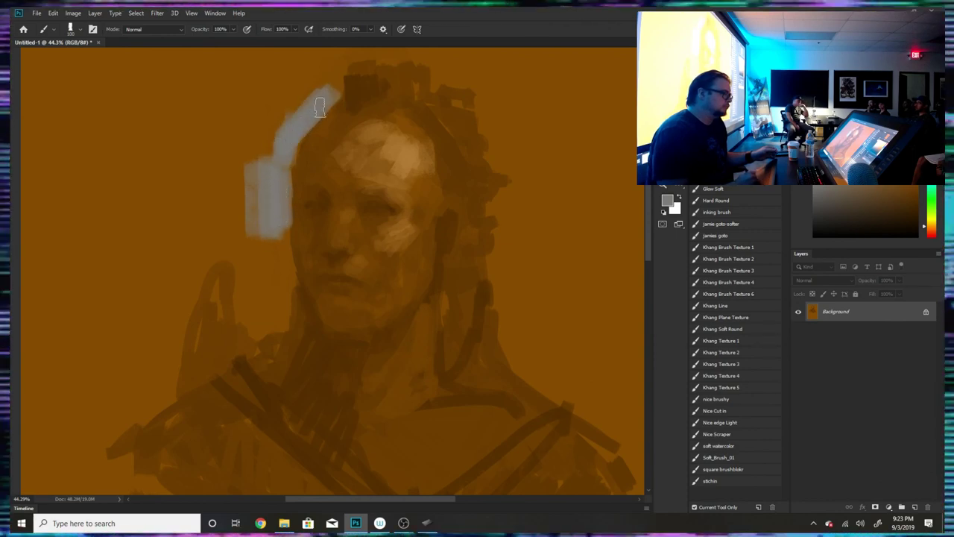
mouse_move(285, 170)
mouse_down()
mouse_move(286, 278)
mouse_move(295, 219)
mouse_up()
alt+click(299, 202)
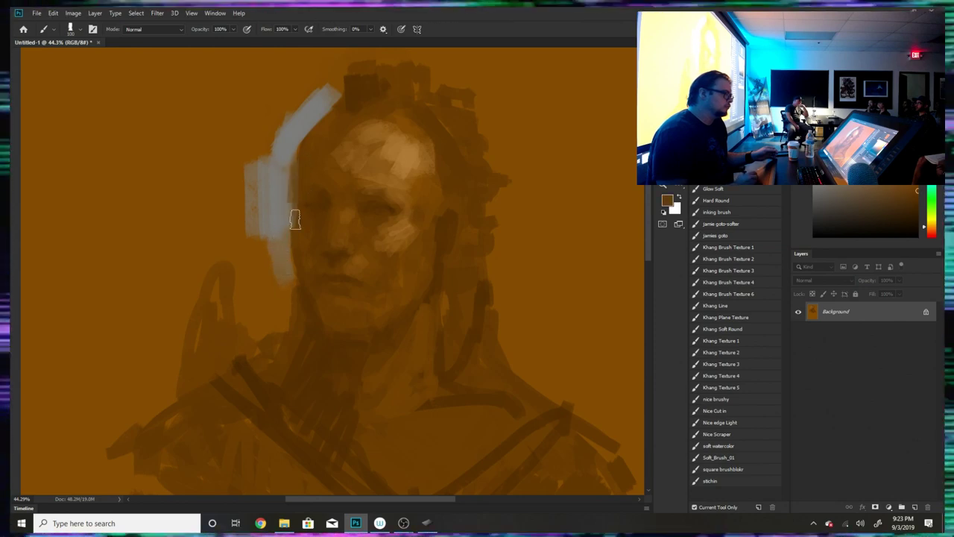
- Extend the grey background around the raised shape behind the shoulder, shade inside it, and undo the last stray stroke
alt+click(304, 141)
mouse_move(328, 88)
mouse_down()
mouse_move(277, 128)
mouse_move(260, 224)
mouse_move(273, 330)
mouse_move(242, 326)
mouse_move(236, 246)
mouse_move(187, 271)
mouse_move(173, 362)
mouse_move(182, 393)
mouse_up()
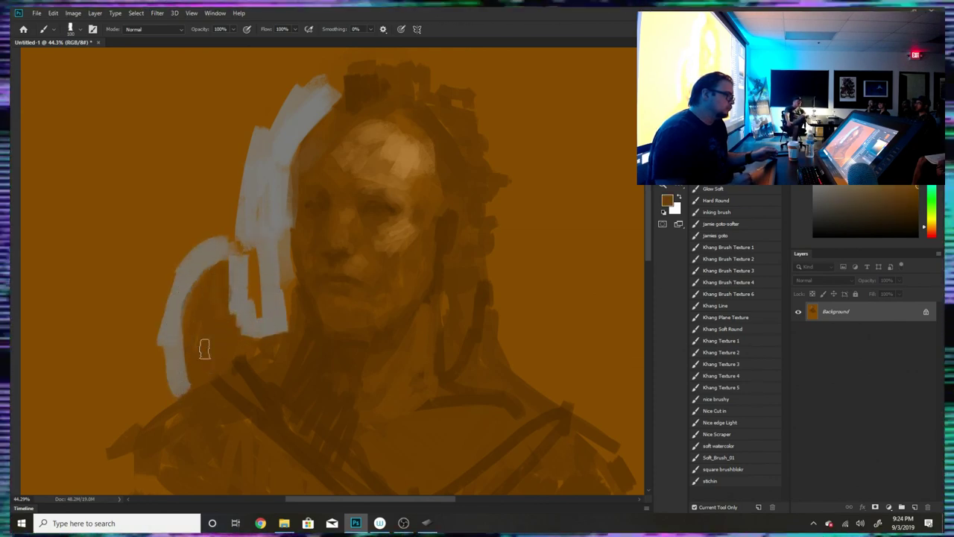
mouse_move(226, 274)
mouse_down()
mouse_move(228, 345)
mouse_move(217, 281)
mouse_move(230, 331)
mouse_up()
alt+click(252, 403)
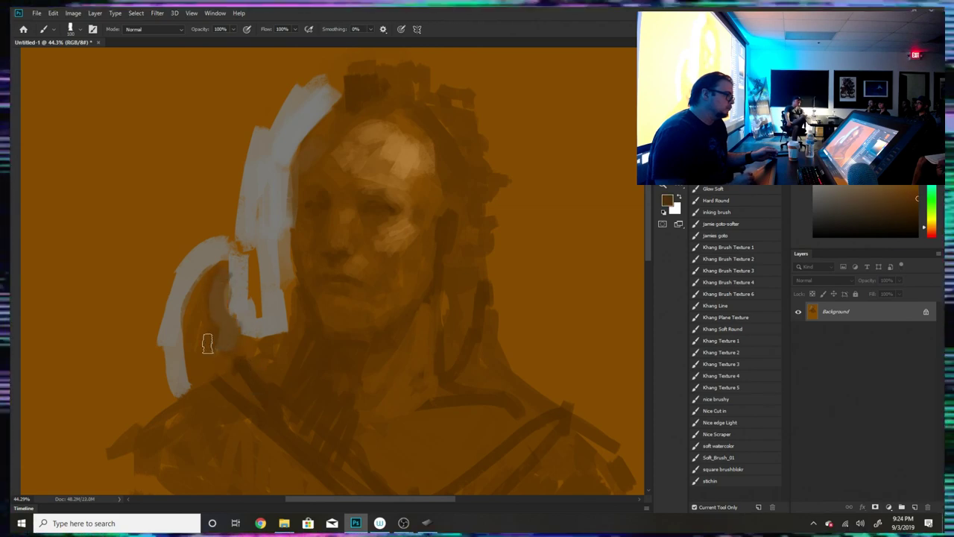
alt+click(238, 297)
mouse_move(238, 297)
mouse_down()
mouse_move(209, 257)
mouse_move(193, 261)
mouse_move(170, 325)
mouse_up()
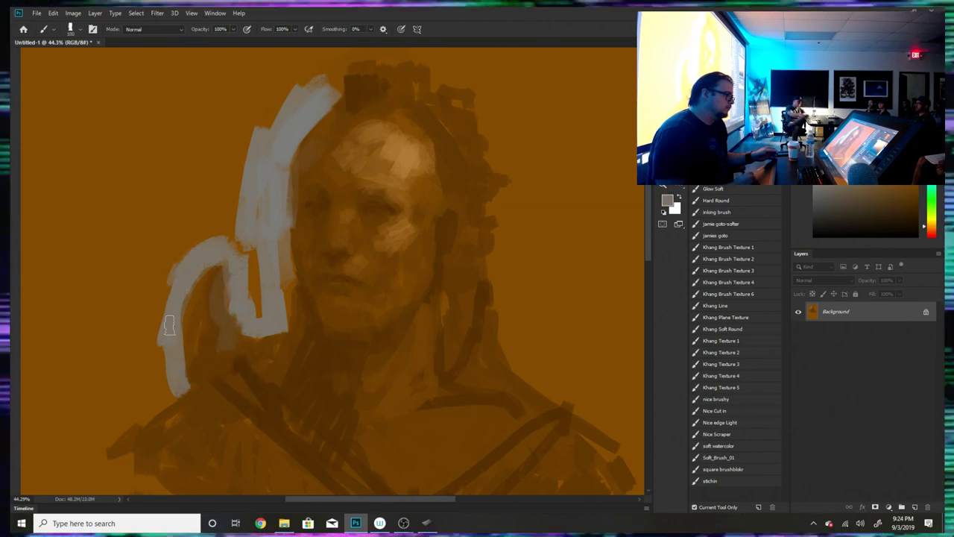
mouse_move(281, 307)
mouse_down()
mouse_move(251, 283)
mouse_move(277, 299)
mouse_move(273, 283)
mouse_move(281, 291)
mouse_up()
key(ctrl+z)
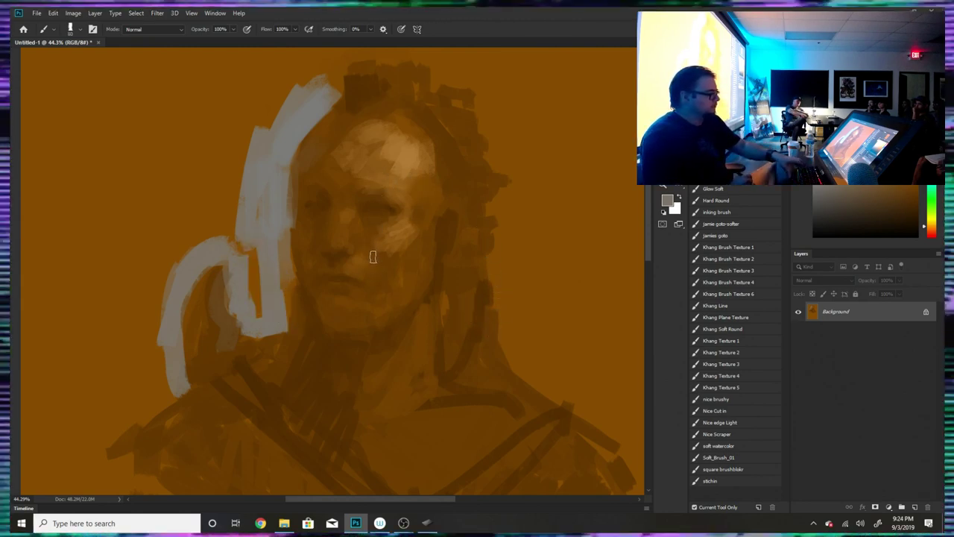
- Paint grey background gaps between the neck and hair and beside the hair on the lit side
mouse_move(445, 297)
mouse_down()
mouse_move(443, 314)
mouse_move(446, 298)
mouse_up()
mouse_move(491, 261)
mouse_down()
mouse_move(510, 311)
mouse_move(513, 261)
mouse_move(524, 294)
mouse_up()
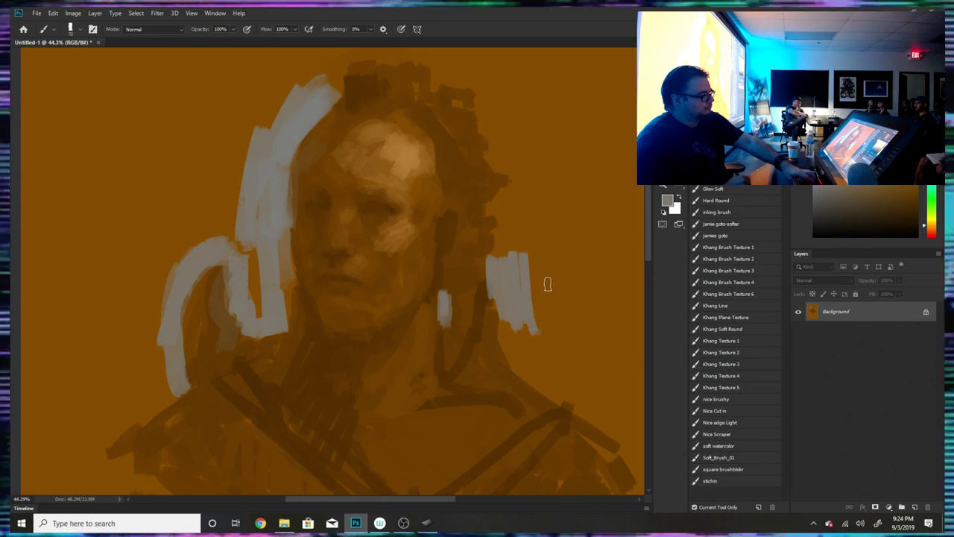
mouse_move(528, 253)
mouse_down()
mouse_move(521, 241)
mouse_move(505, 241)
mouse_move(500, 206)
mouse_move(536, 208)
mouse_move(588, 345)
mouse_move(614, 223)
mouse_up()
- Enlarge the brush to 250 and fill the background behind the shadow-side shoulder and head with broad grey strokes
mouse_move(134, 299)
mouse_down()
mouse_move(146, 389)
mouse_move(173, 391)
mouse_move(139, 364)
mouse_move(121, 317)
mouse_move(159, 377)
mouse_move(155, 394)
mouse_move(72, 442)
mouse_move(120, 227)
mouse_move(122, 287)
mouse_up()
key(bracketright)
key(bracketright)
key(bracketright)
key(bracketright)
drag(250, 289, 207, 168)
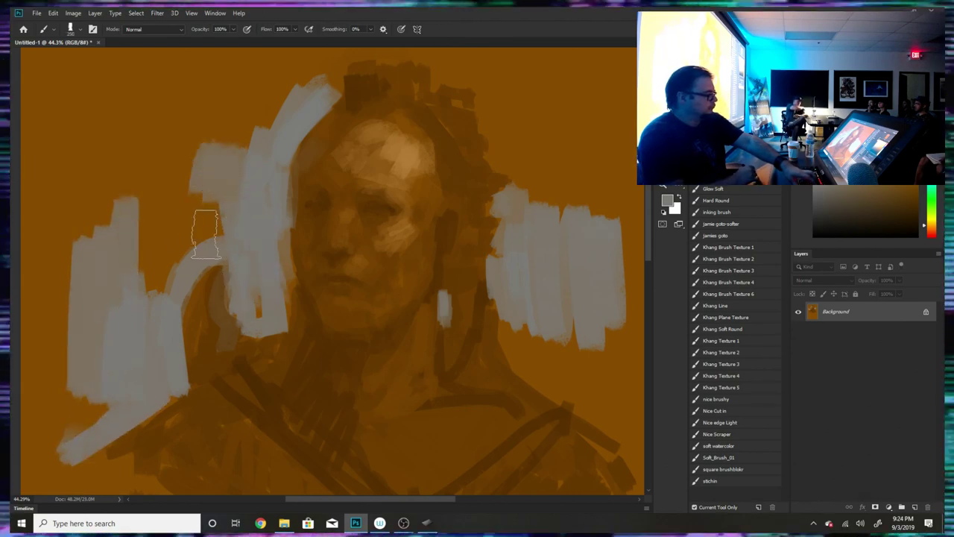
mouse_move(206, 233)
mouse_down()
mouse_move(179, 252)
mouse_move(142, 240)
mouse_move(127, 217)
mouse_move(232, 142)
mouse_move(149, 215)
mouse_up()
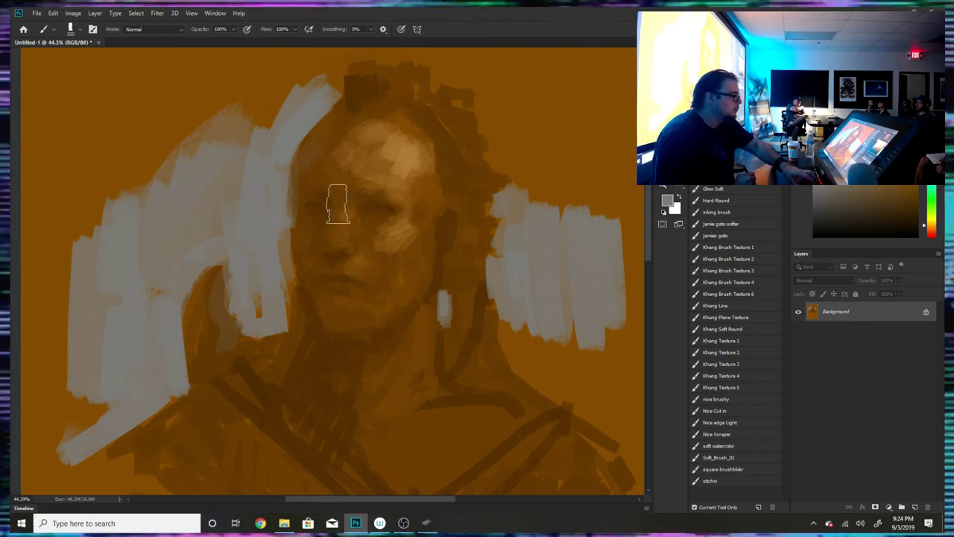
- Shrink the brush and rework the nose bridge, nose tip and shadow-side cheek with brown tones sampled from the face
key(bracketleft)
key(bracketleft)
key(bracketleft)
key(bracketleft)
key(bracketleft)
key(bracketleft)
key(bracketleft)
key(bracketleft)
key(bracketleft)
key(bracketleft)
key(bracketleft)
key(bracketleft)
alt+click(396, 227)
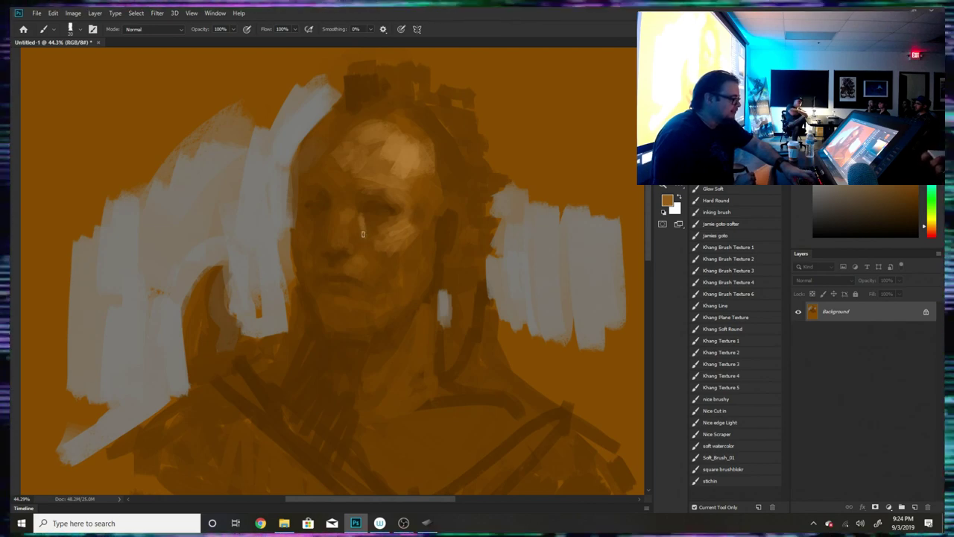
alt+click(341, 263)
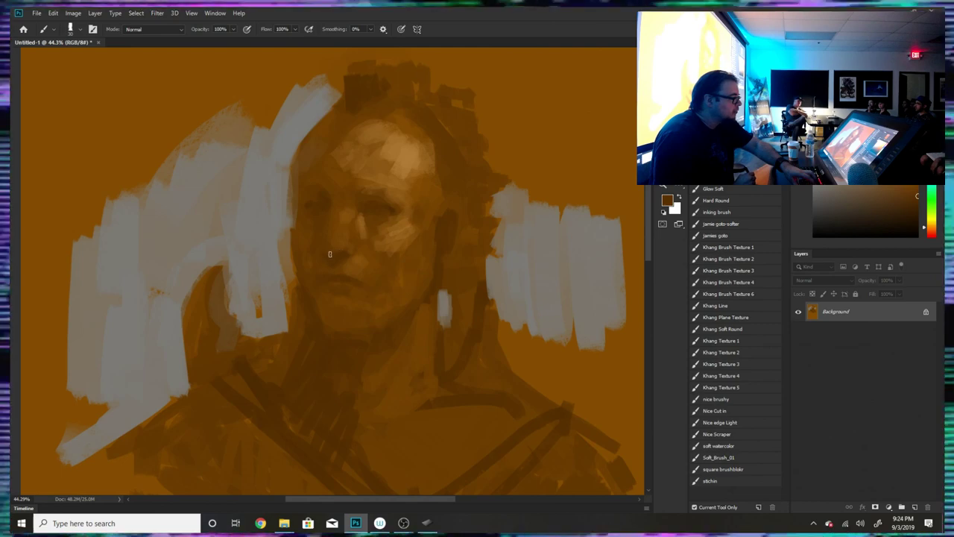
alt+click(342, 236)
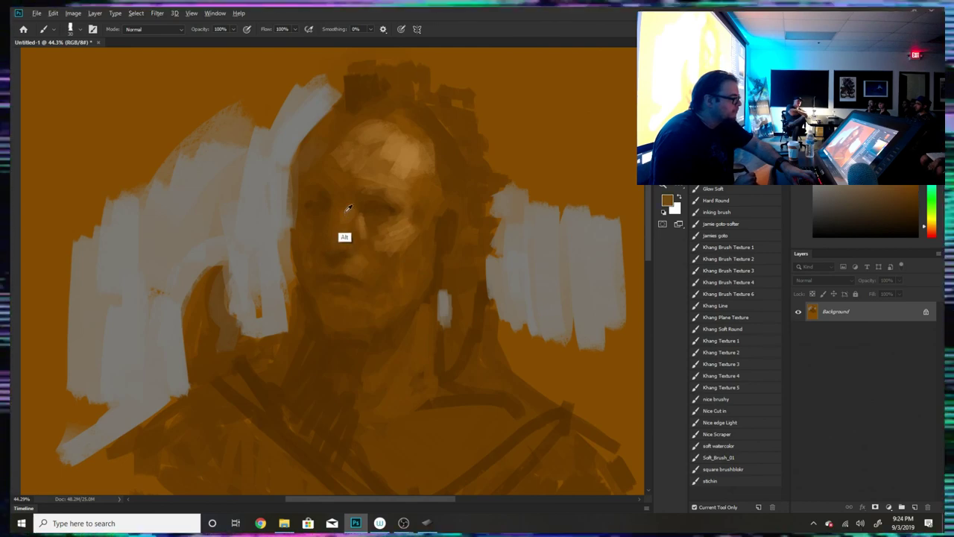
alt+click(326, 228)
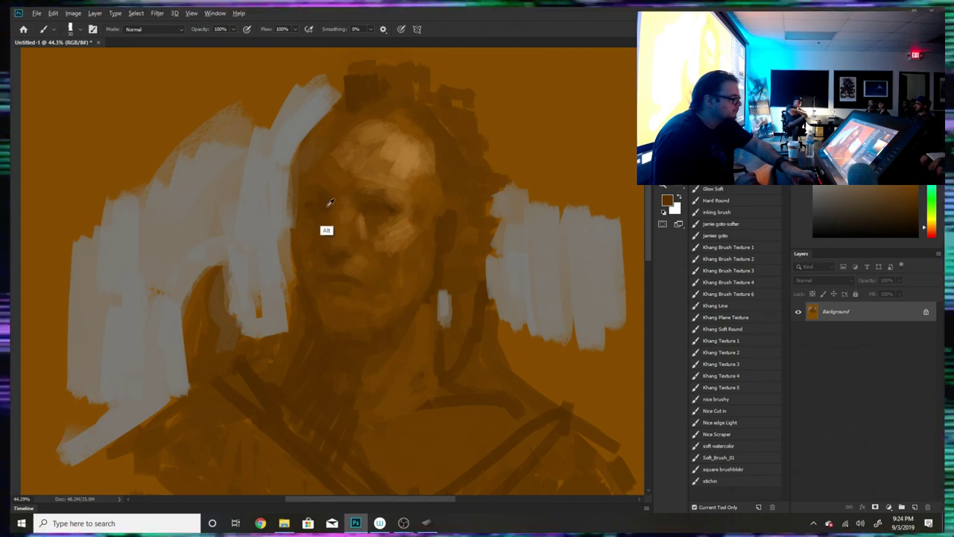
- Refine the forehead hairline and the shadow-side contour of skull and cheek, alternating sampled browns with the background grey
alt+click(375, 190)
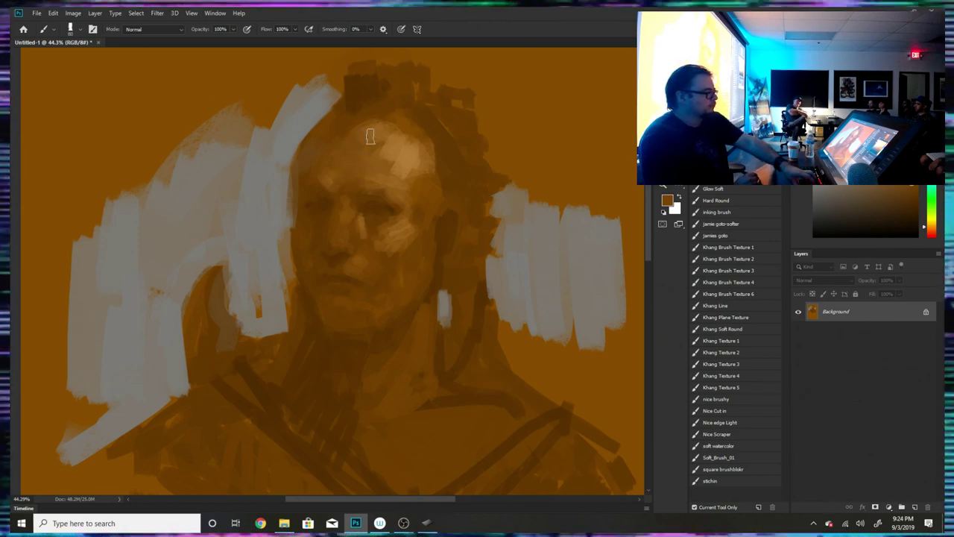
alt+click(353, 103)
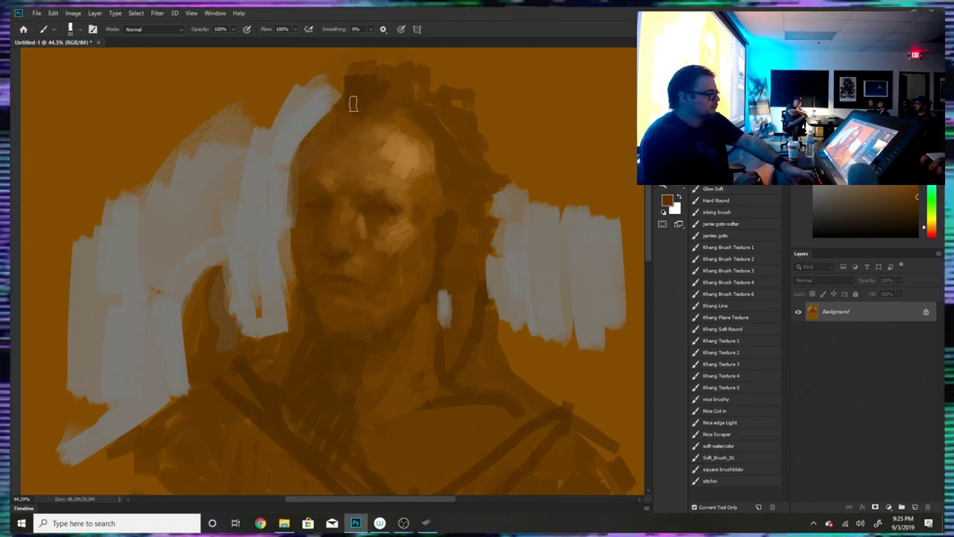
mouse_move(354, 103)
mouse_down()
mouse_move(317, 137)
mouse_move(329, 109)
mouse_move(288, 141)
mouse_move(299, 127)
mouse_up()
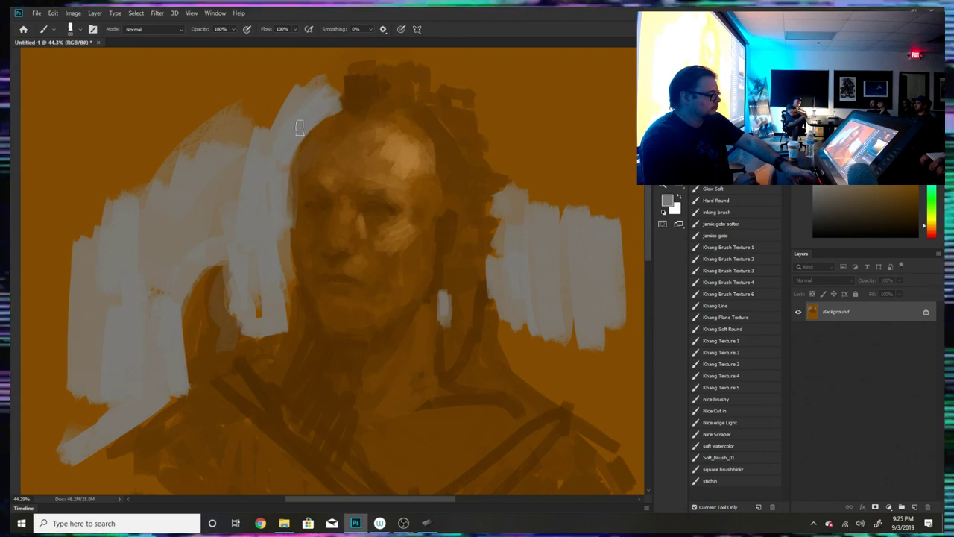
alt+click(299, 203)
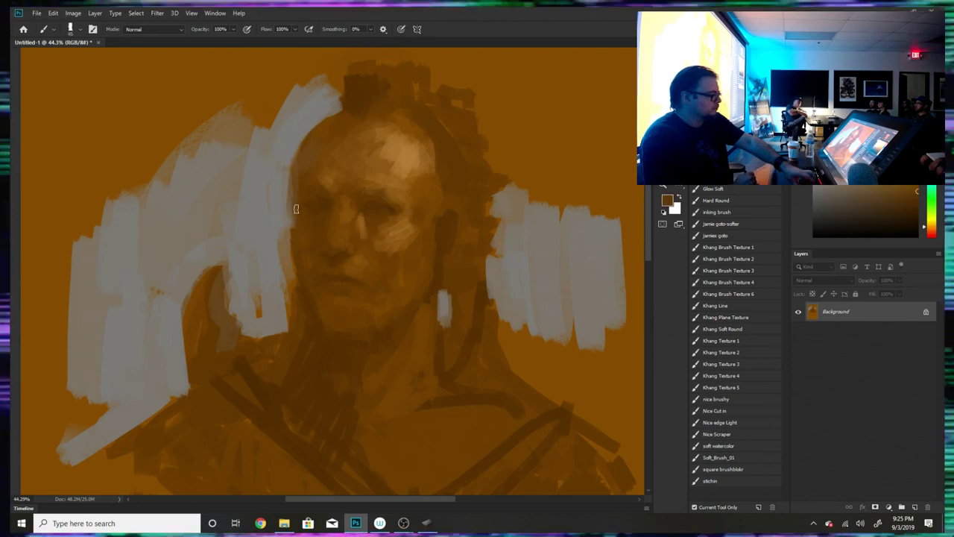
alt+click(280, 246)
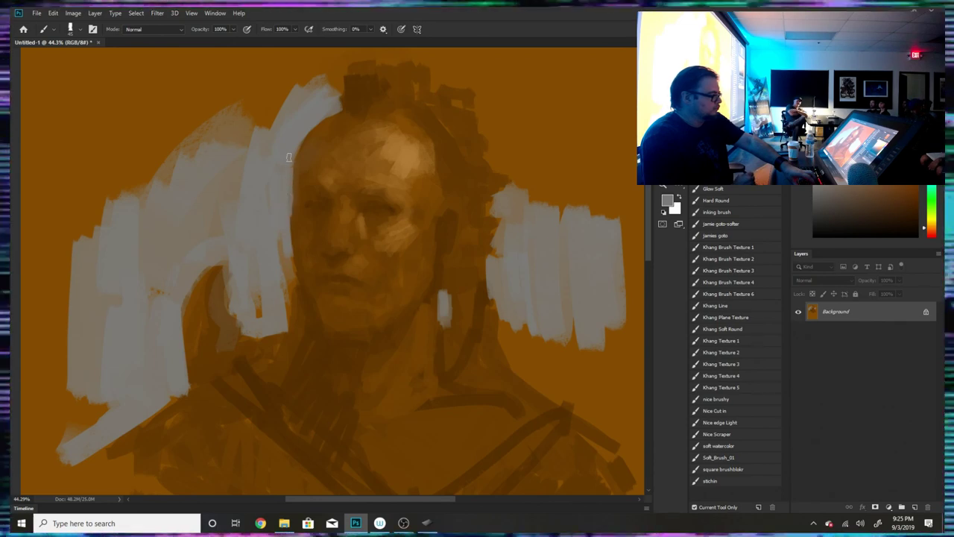
alt+click(302, 239)
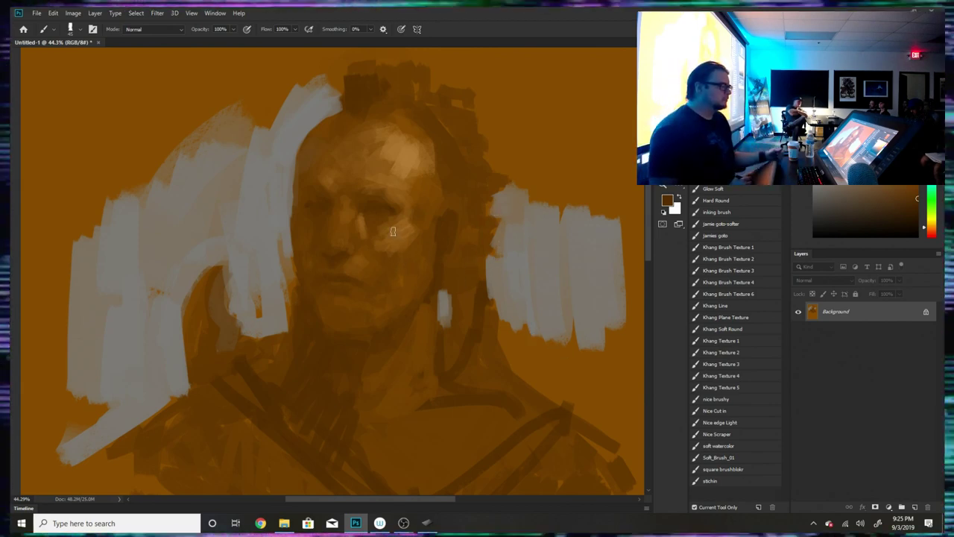
- Paint a muted grey-brown tone down the lit-side cheek and jaw, and soften the mouth with sampled skin browns
alt+click(403, 258)
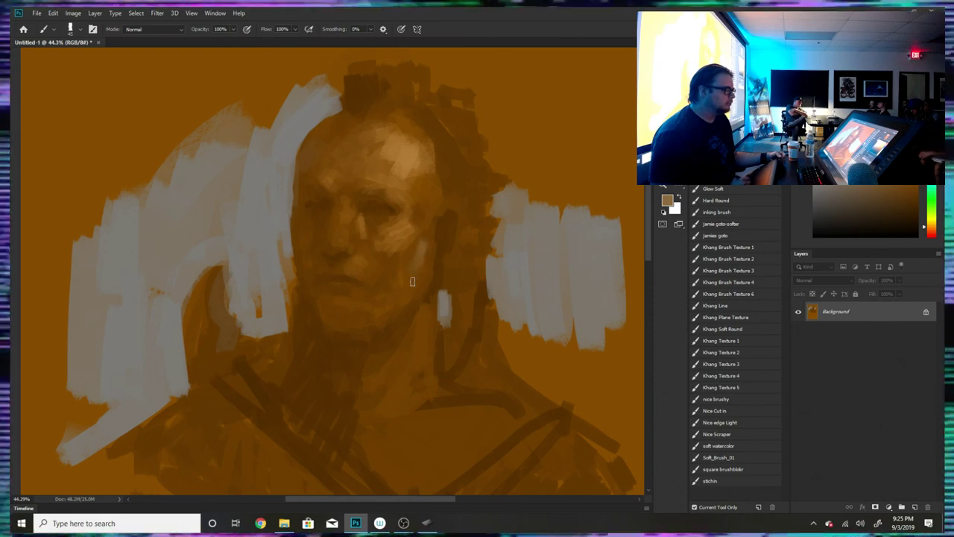
alt+click(424, 240)
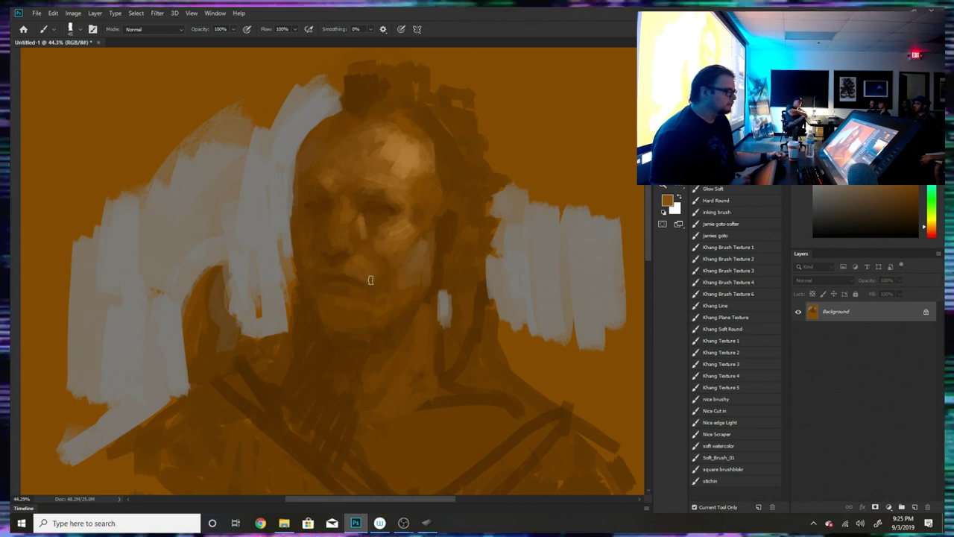
alt+click(333, 284)
alt+click(355, 312)
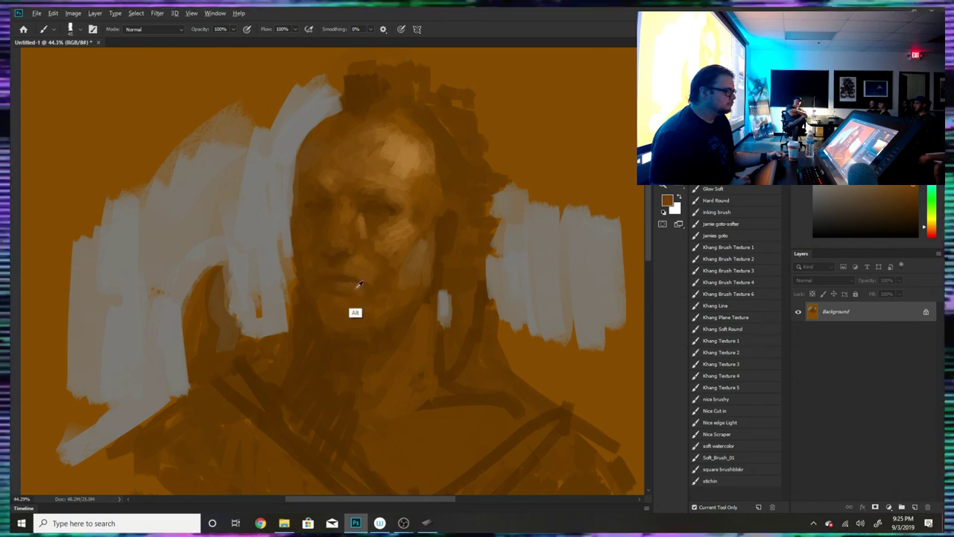
drag(357, 284, 365, 289)
- Add a greyish highlight to the chin with the cheek tone and redefine the lower lip and mouth corner in sampled browns
alt+click(422, 272)
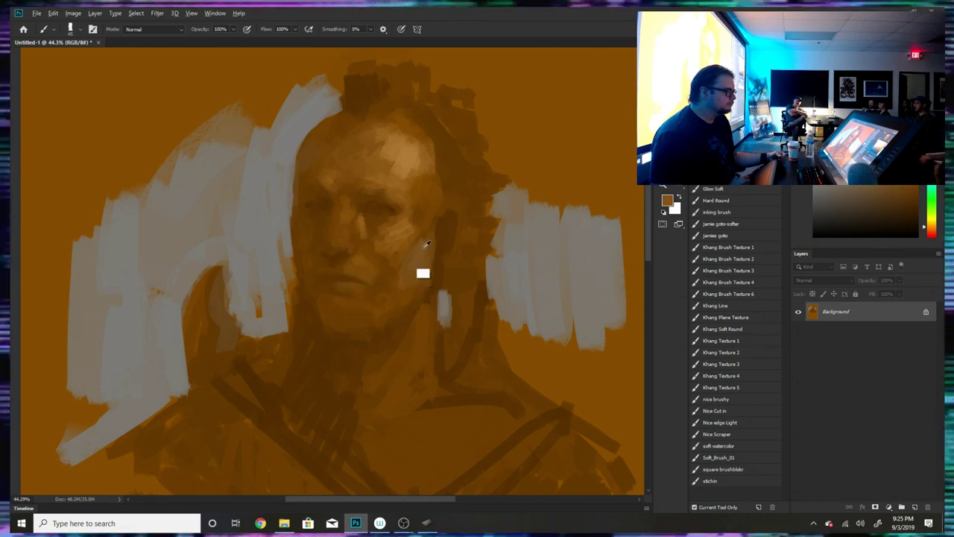
alt+click(333, 291)
drag(330, 291, 349, 300)
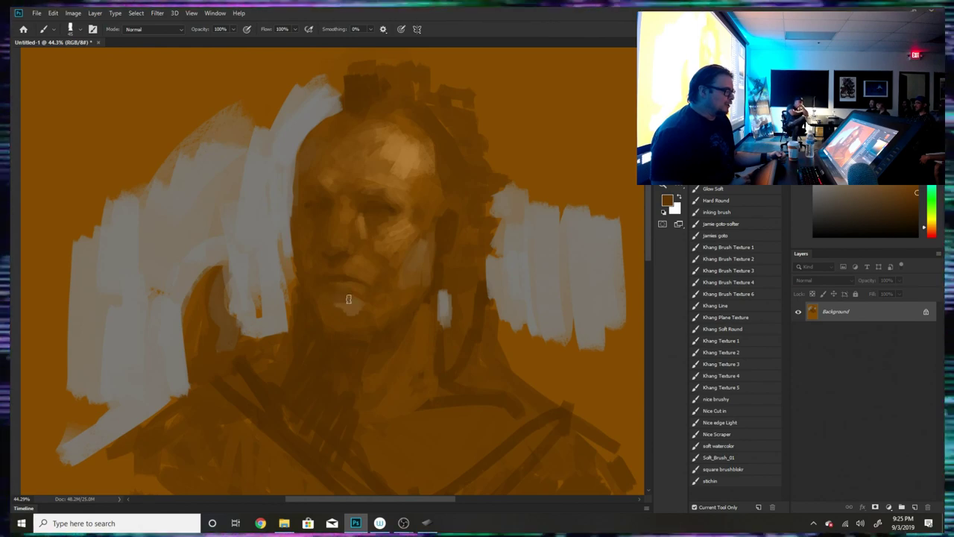
alt+click(360, 301)
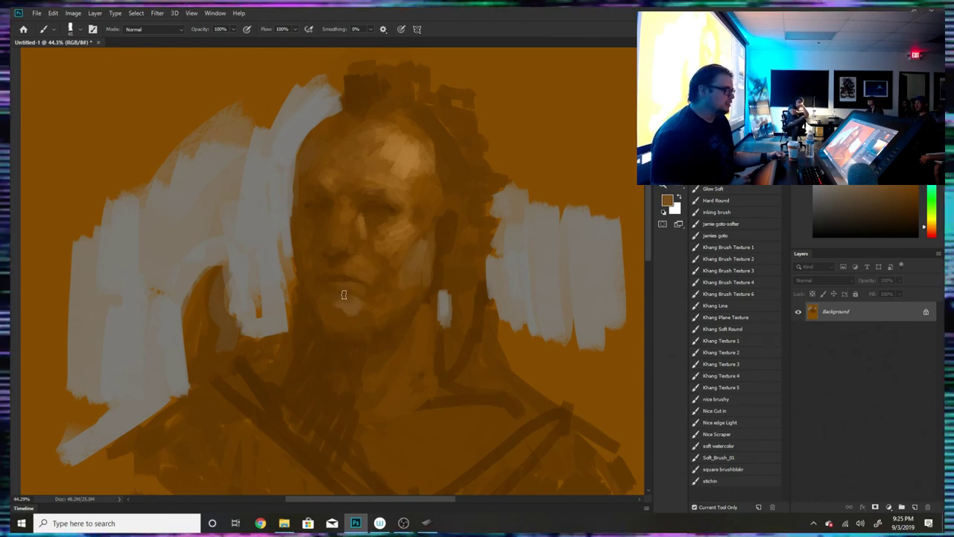
alt+click(362, 295)
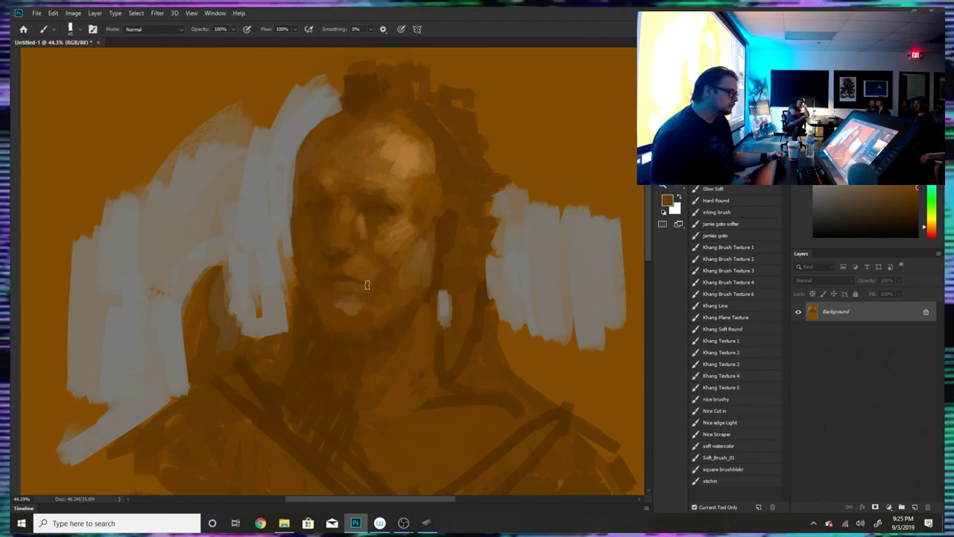
alt+click(375, 286)
alt+click(370, 289)
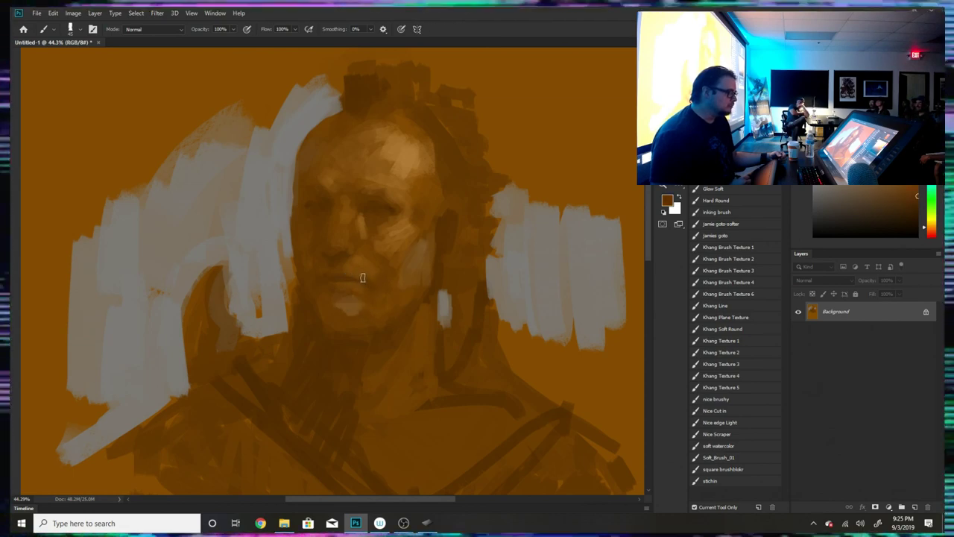
- Refine the underside of the nose and the lit-side eye socket with dark and mid browns sampled from the face
alt+click(345, 259)
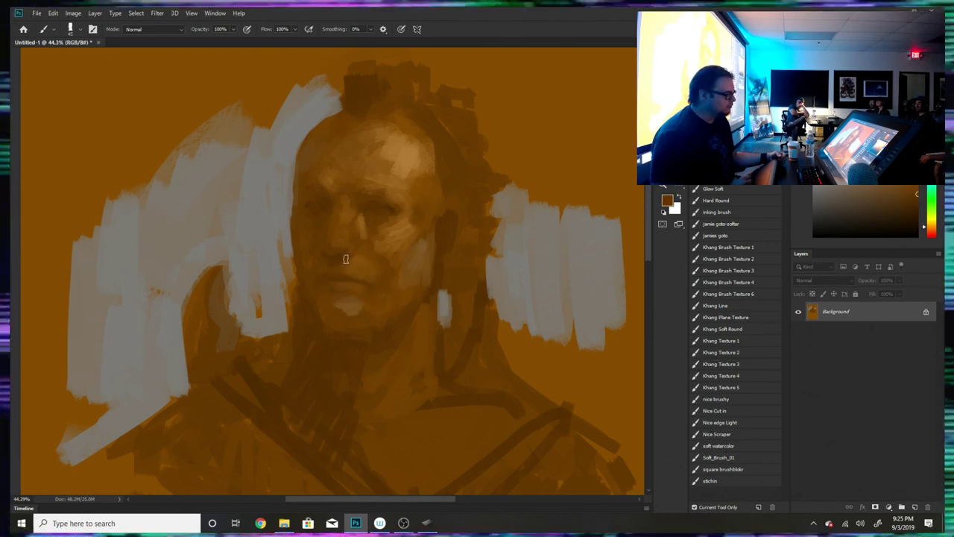
alt+click(360, 248)
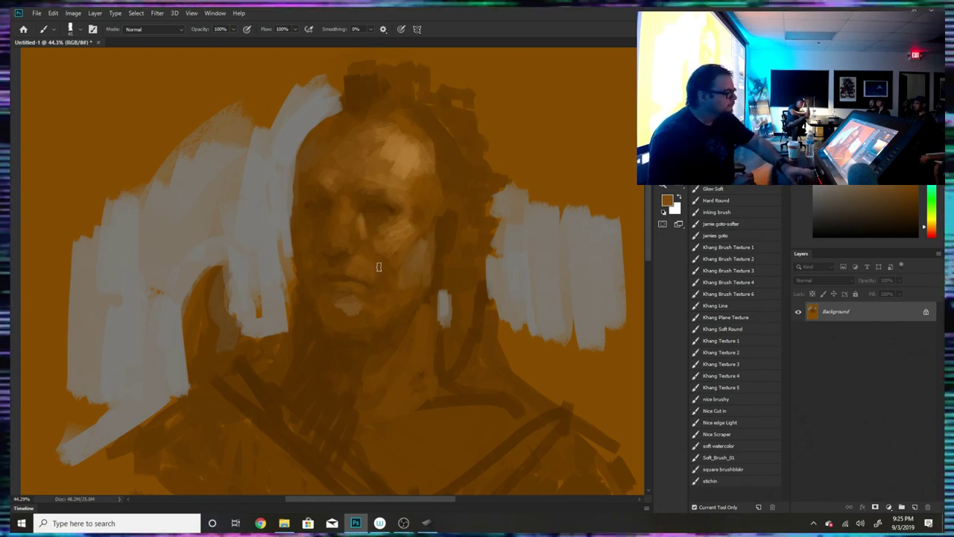
alt+click(371, 220)
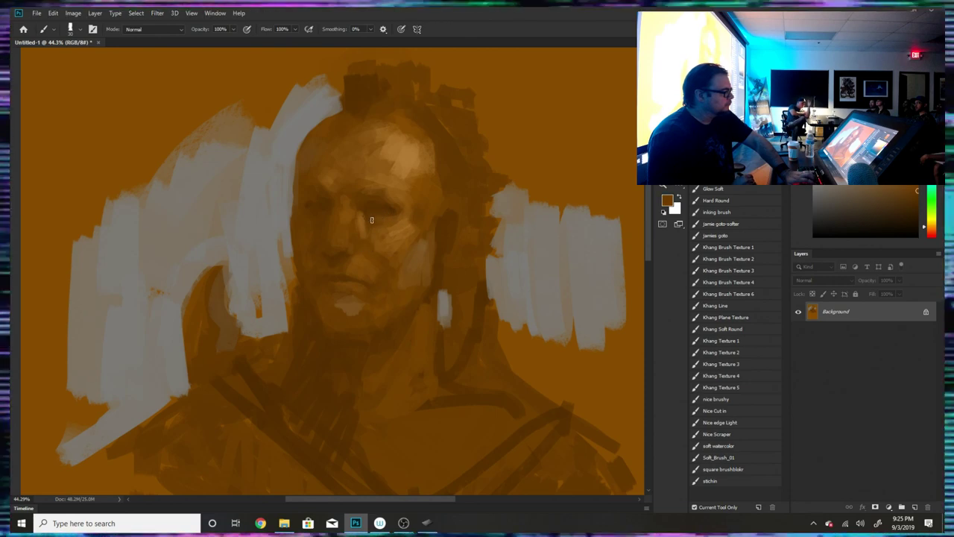
alt+click(372, 214)
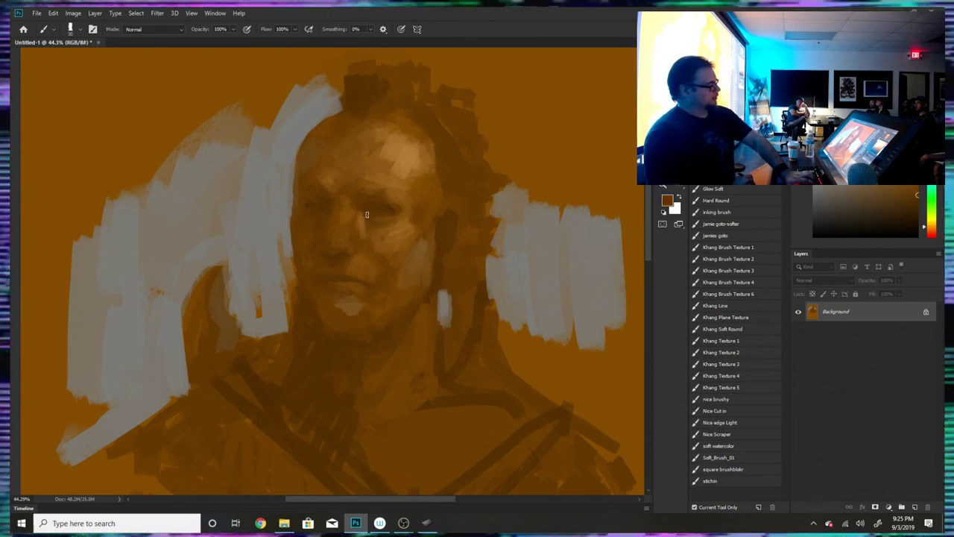
alt+click(364, 224)
alt+click(365, 212)
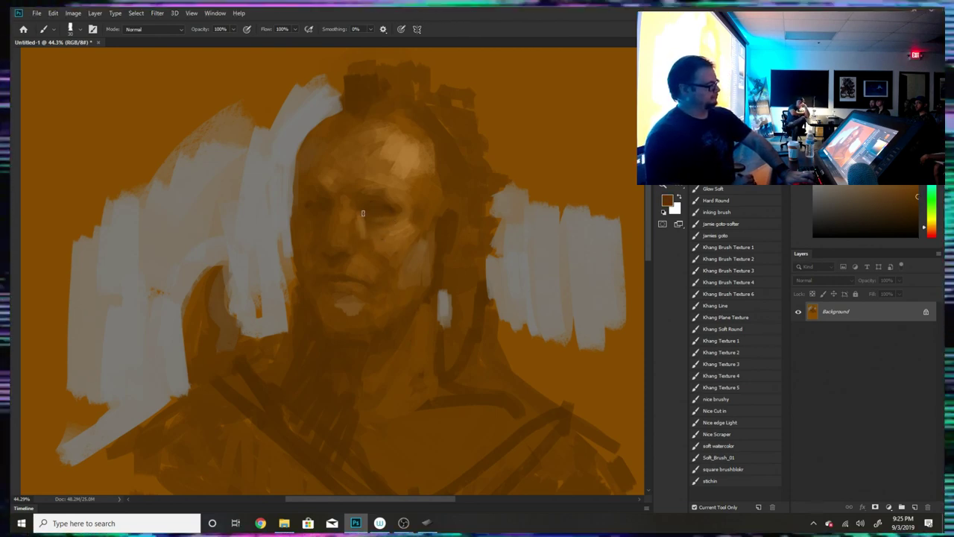
alt+click(364, 217)
alt+click(387, 198)
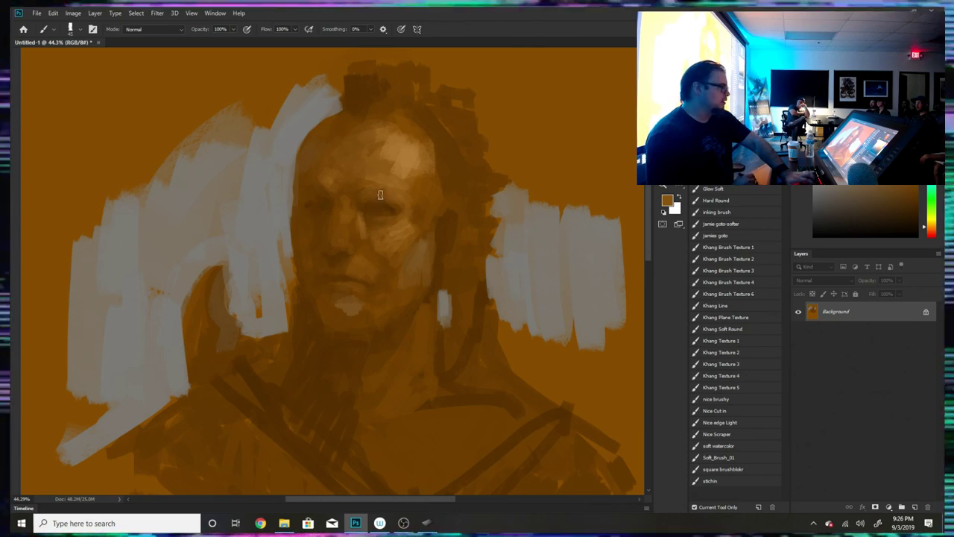
- Blend the forehead and brow planes with warm light and mid browns sampled from the forehead
drag(415, 162, 419, 193)
alt+click(411, 172)
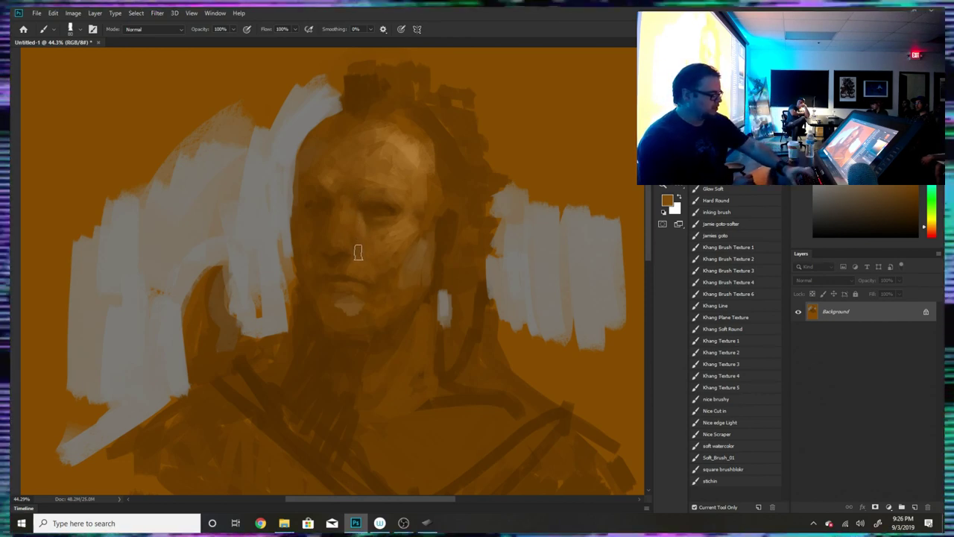
alt+click(407, 153)
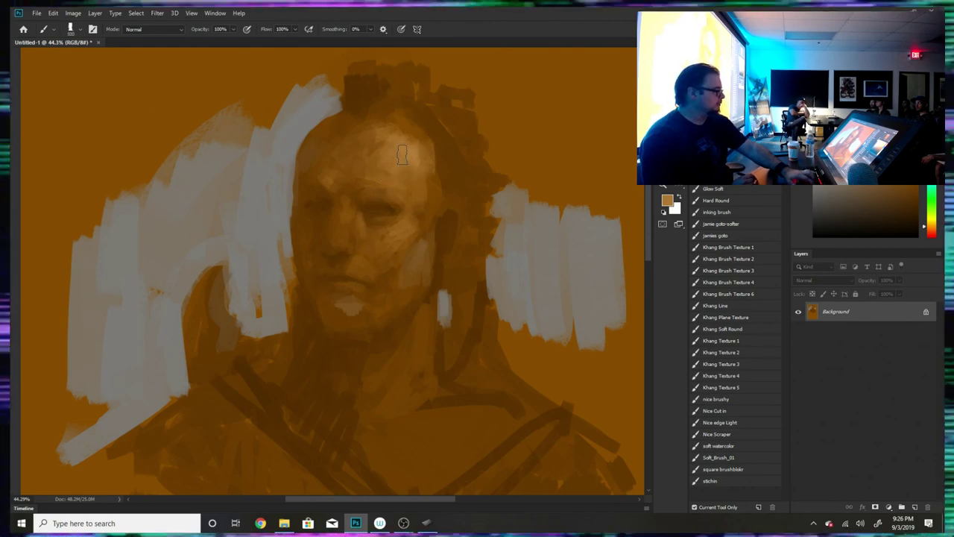
alt+click(378, 146)
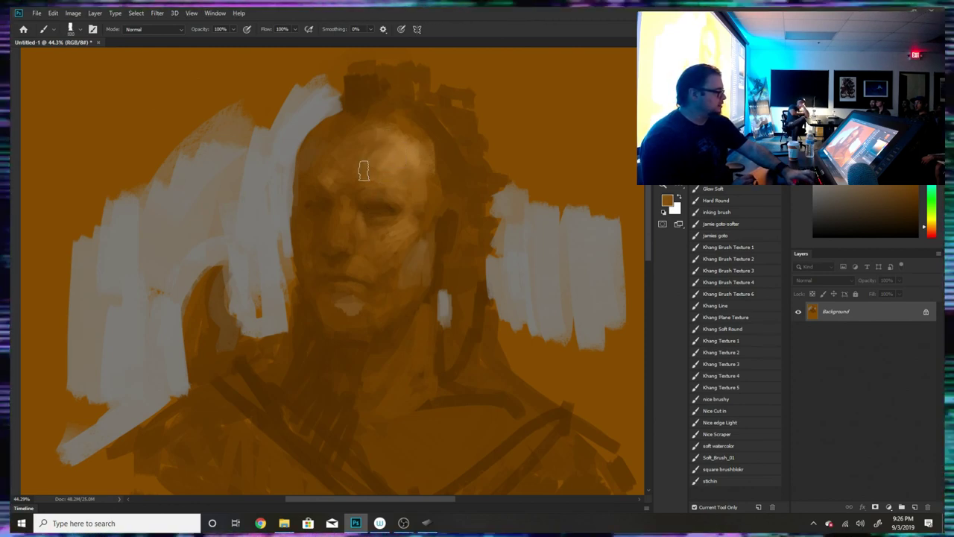
- Extend the warm forehead light up to the hairline and temple, and add a muted tone sampled from the cheek along the temple
alt+click(407, 170)
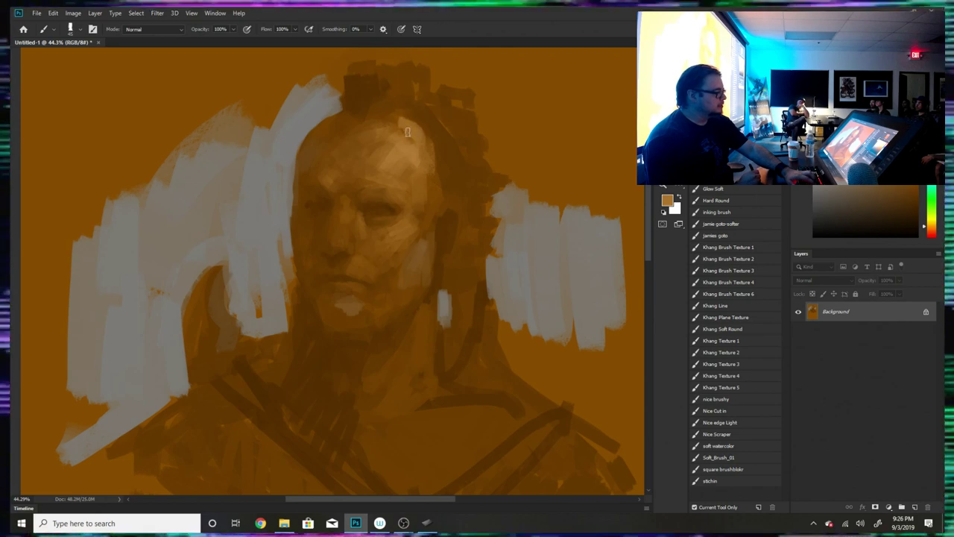
drag(422, 136, 437, 179)
alt+click(442, 171)
alt+click(417, 271)
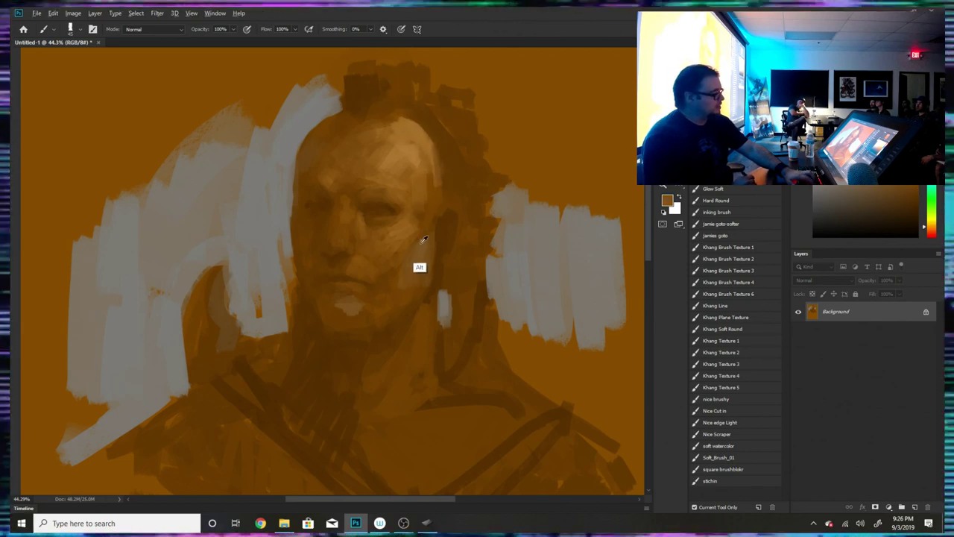
key(bracketright)
key(bracketright)
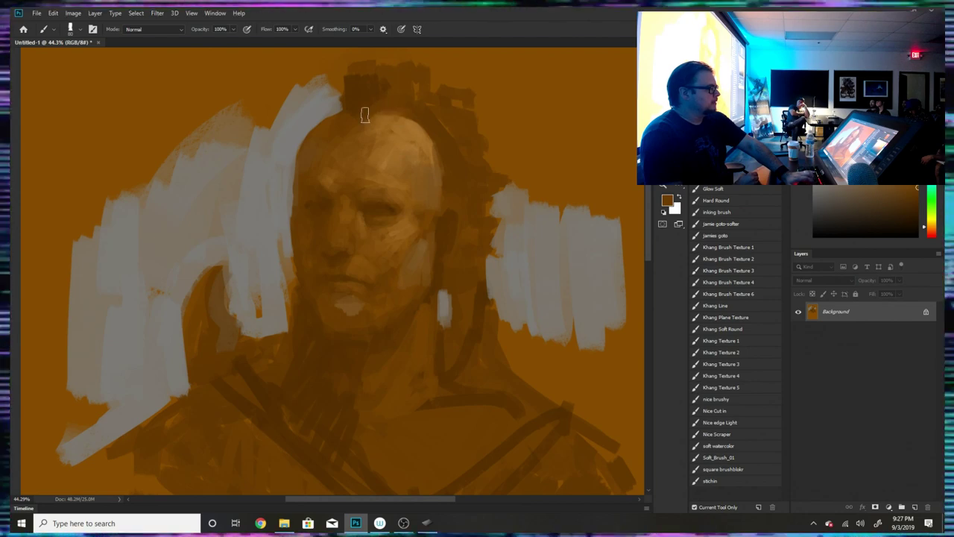
- Paint muted grey-brown tones along the shadow-side top of the skull and blend them into the forehead and hairline
alt+click(316, 131)
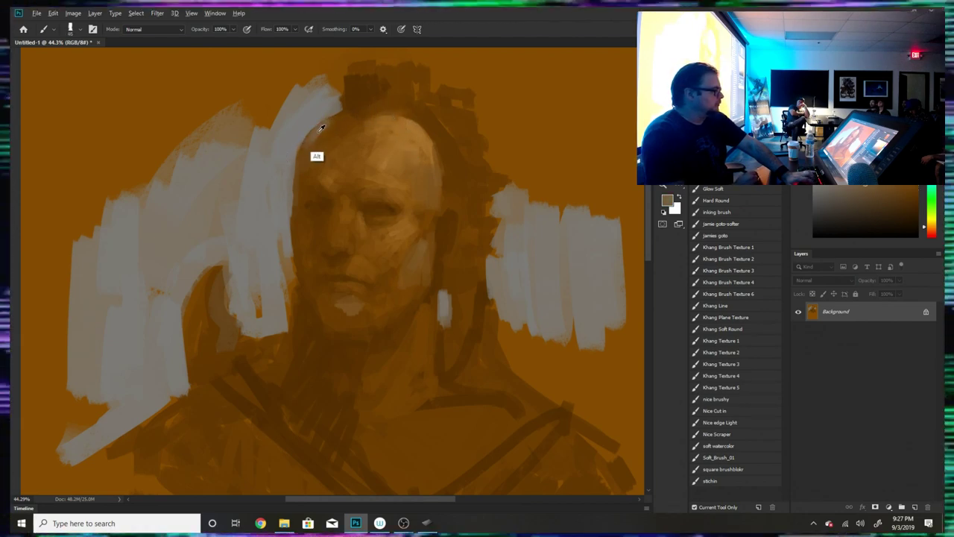
alt+click(338, 128)
alt+click(313, 165)
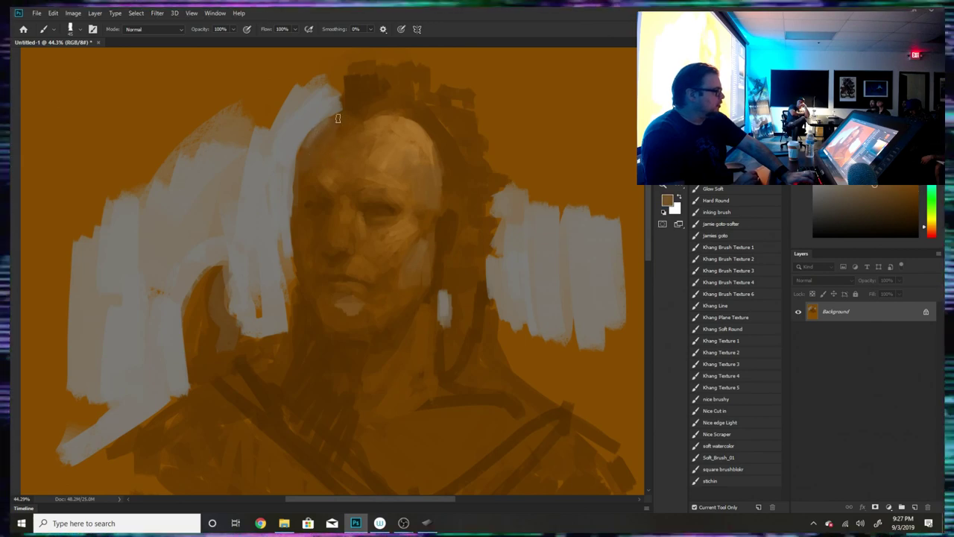
alt+click(326, 128)
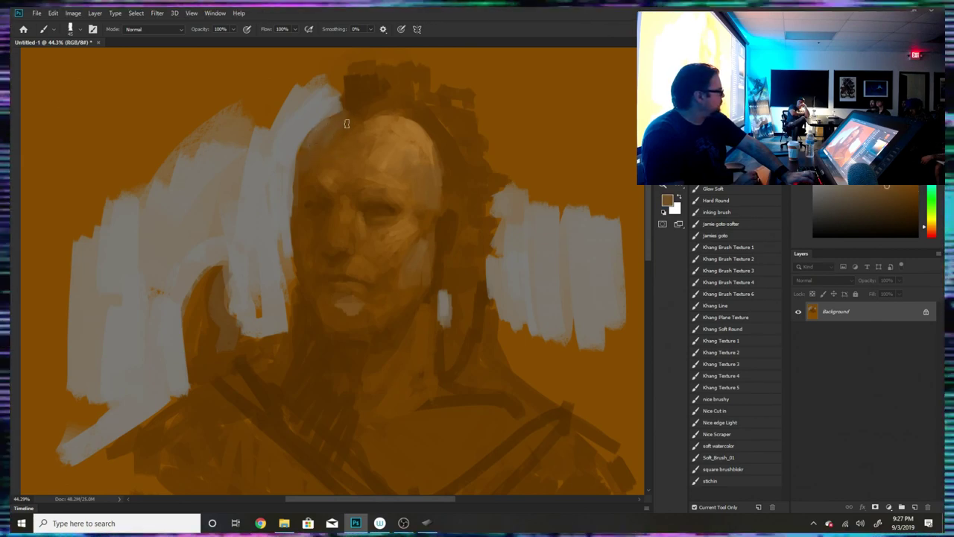
alt+click(348, 125)
alt+click(343, 116)
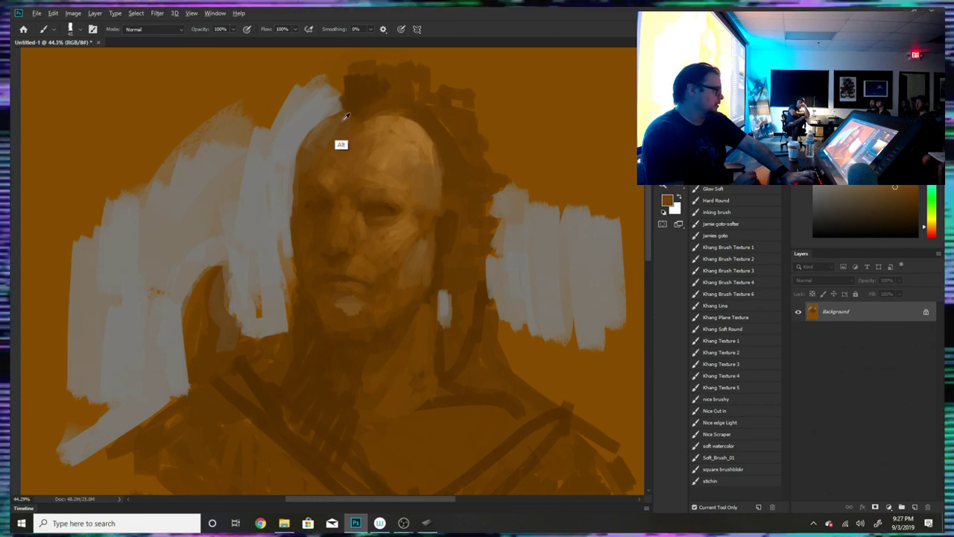
alt+click(310, 145)
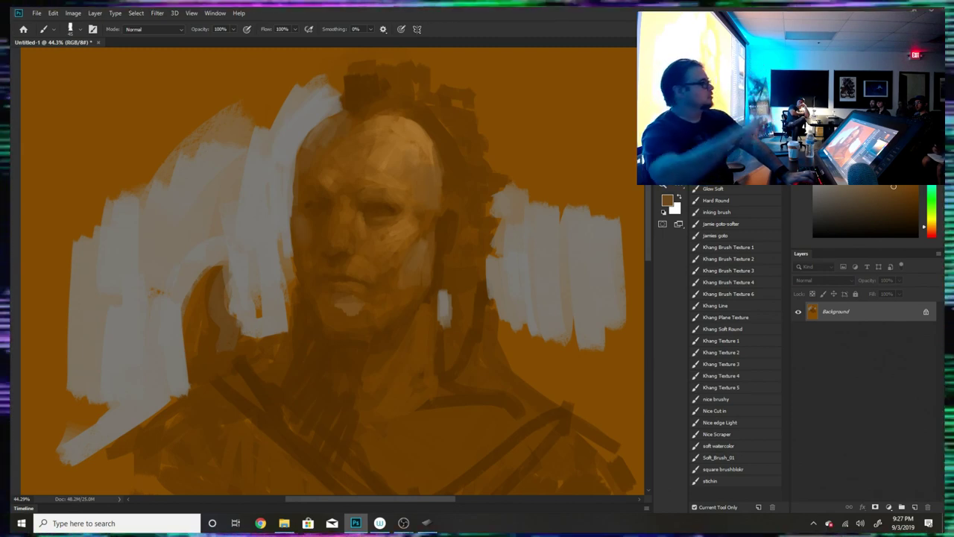
- Darken the shadow side of the face with sampled brown and cut the grey background in against the cheek and jaw
alt+click(312, 226)
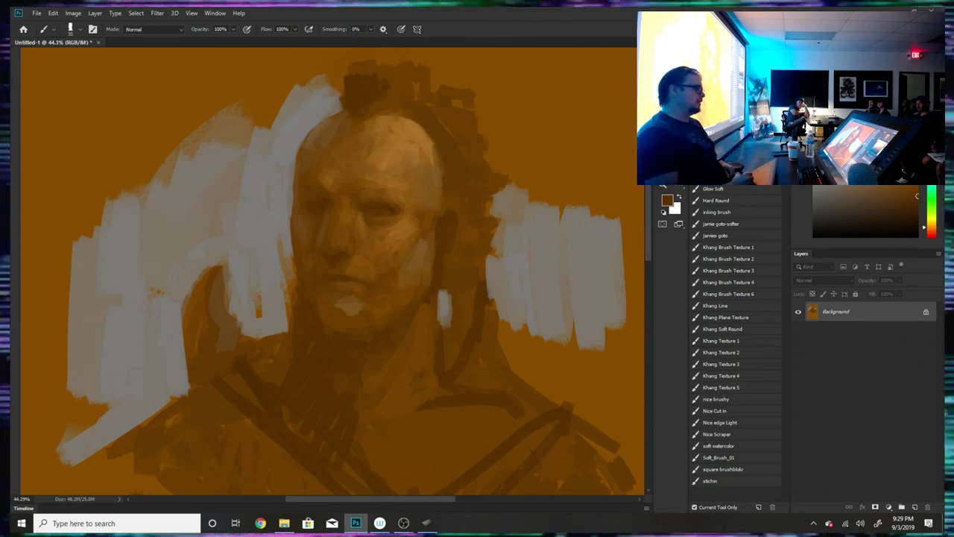
alt+click(257, 283)
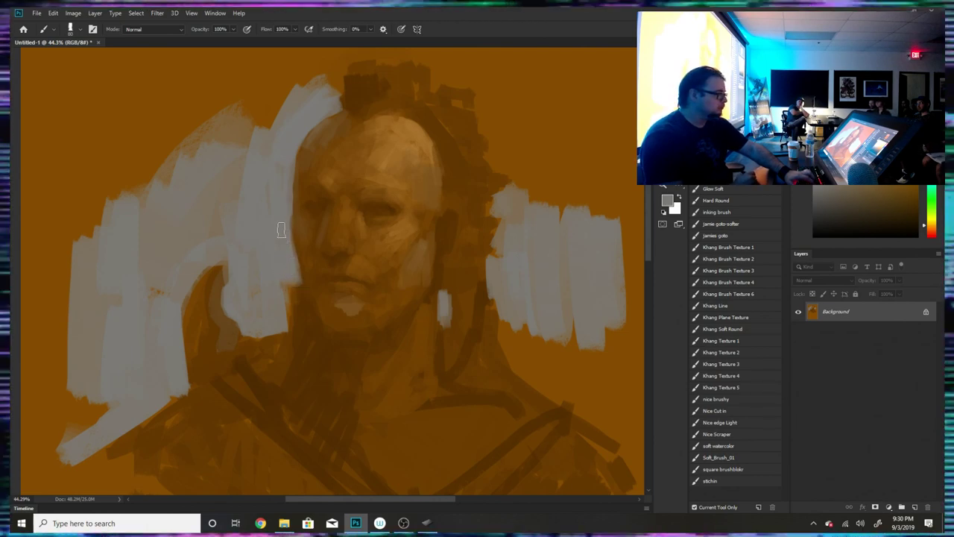
alt+click(304, 195)
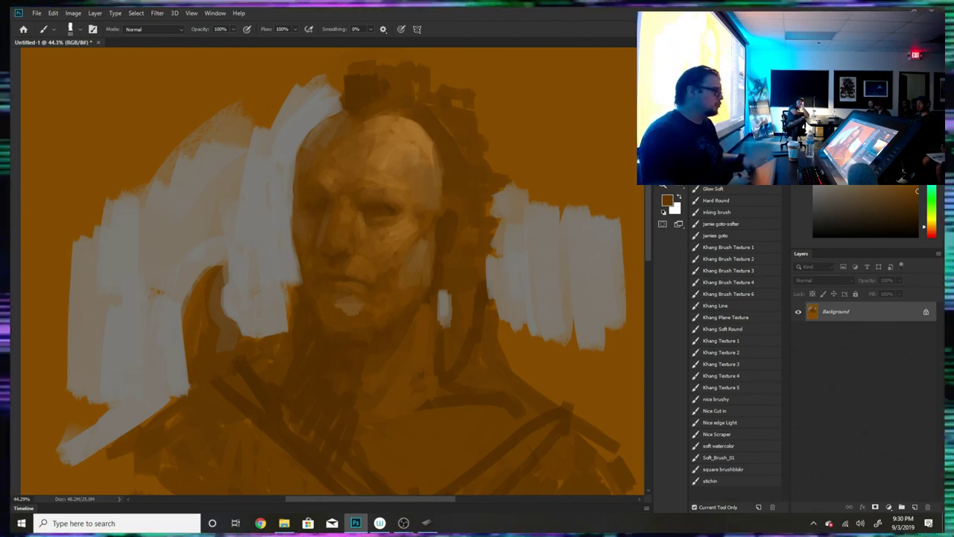
- Extend the pale grey accent below the lit-side ear, and touch up the eye and brow area with sampled browns
alt+click(445, 322)
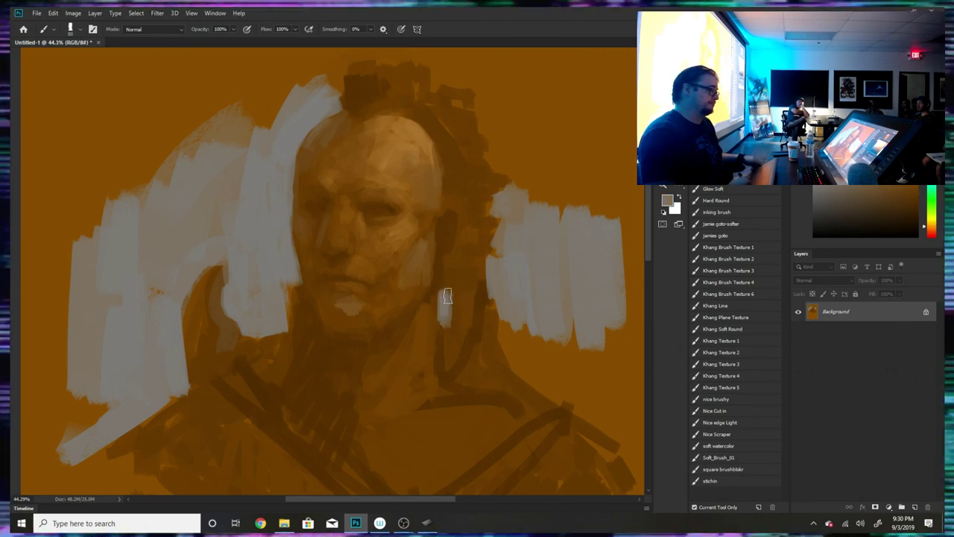
alt+click(479, 331)
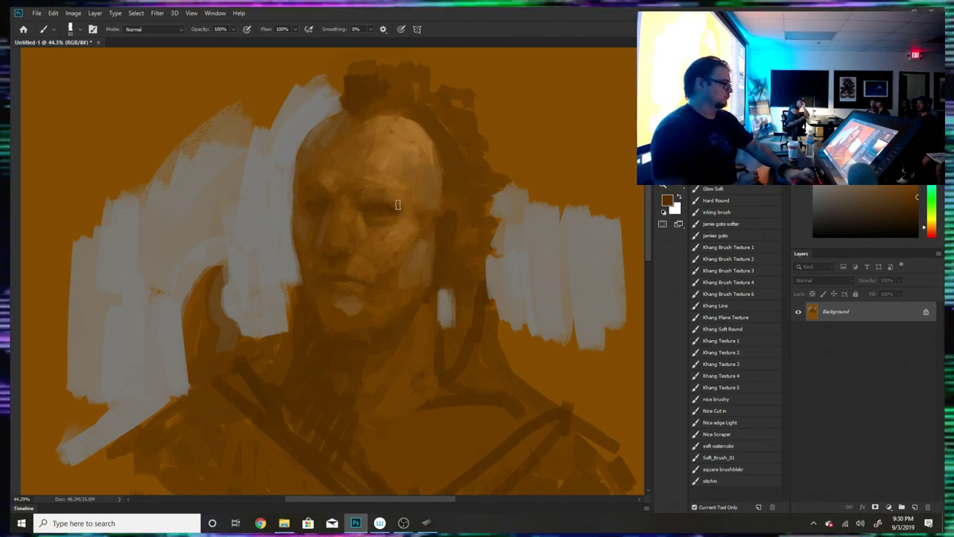
alt+click(313, 195)
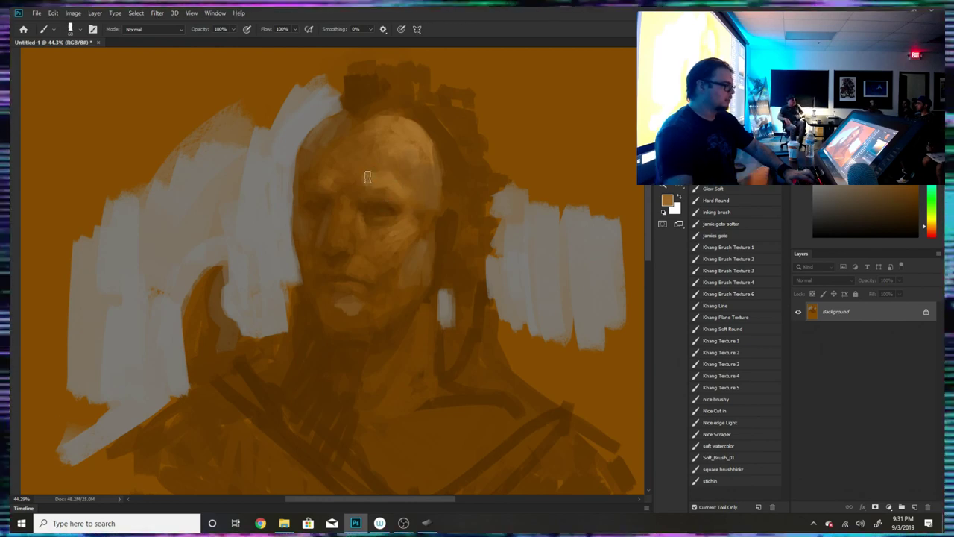
- Flip the whole canvas horizontally
scroll(414, 193, down, 6)
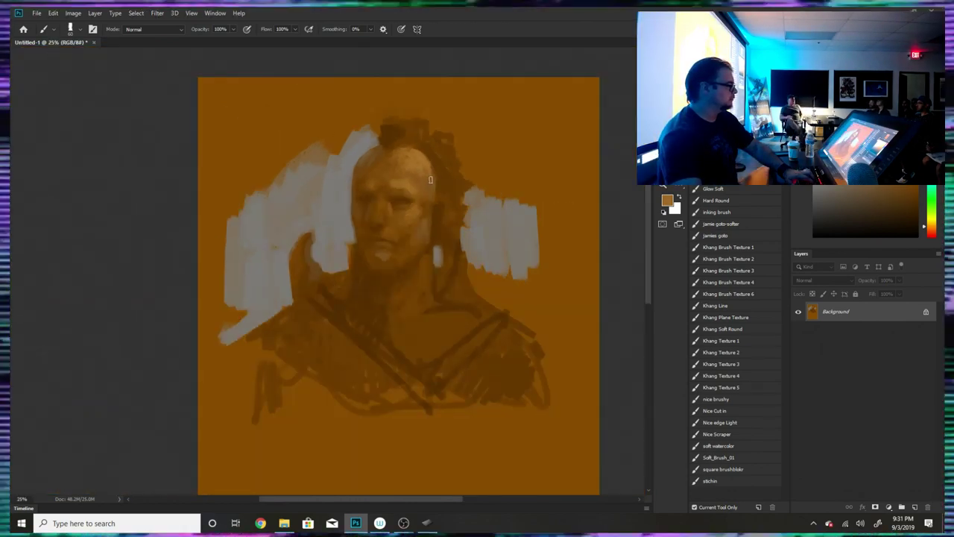
scroll(418, 179, up, 2)
click(72, 13)
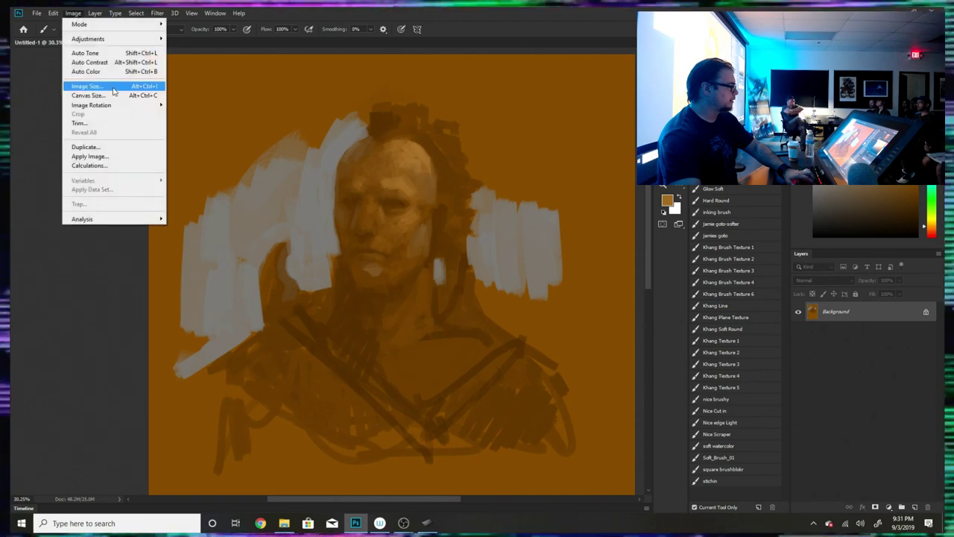
mouse_move(133, 111)
click(201, 147)
scroll(407, 164, up, 2)
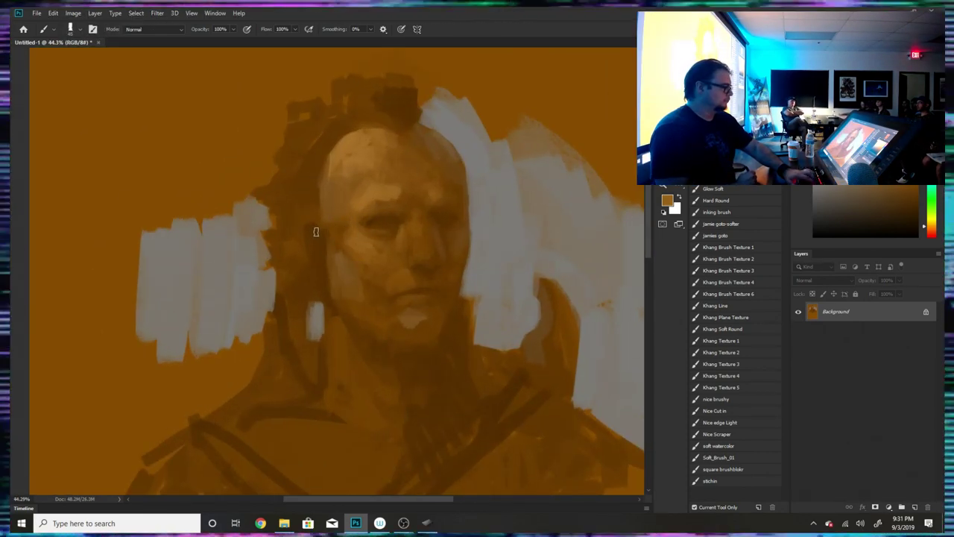
- Paint the lit-side ear with light and dark browns, and extend muted brown skin tone over the side of the skull above it
mouse_move(307, 214)
mouse_down()
mouse_move(319, 229)
mouse_move(307, 241)
mouse_move(321, 269)
mouse_up()
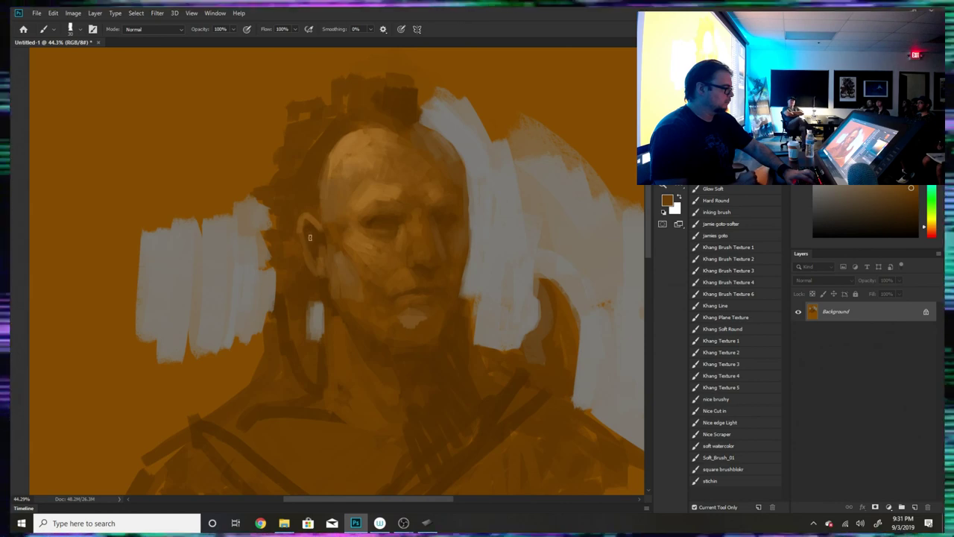
alt+click(319, 240)
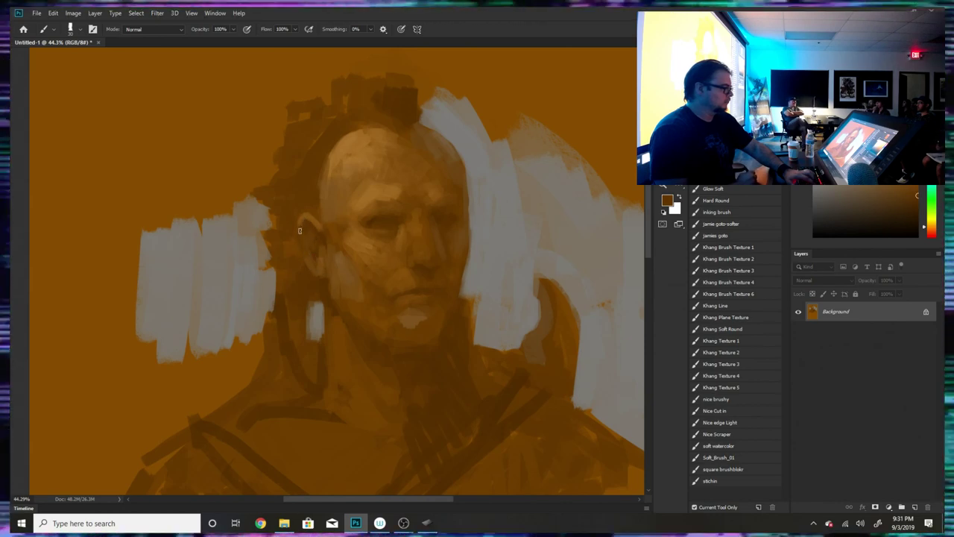
alt+click(314, 227)
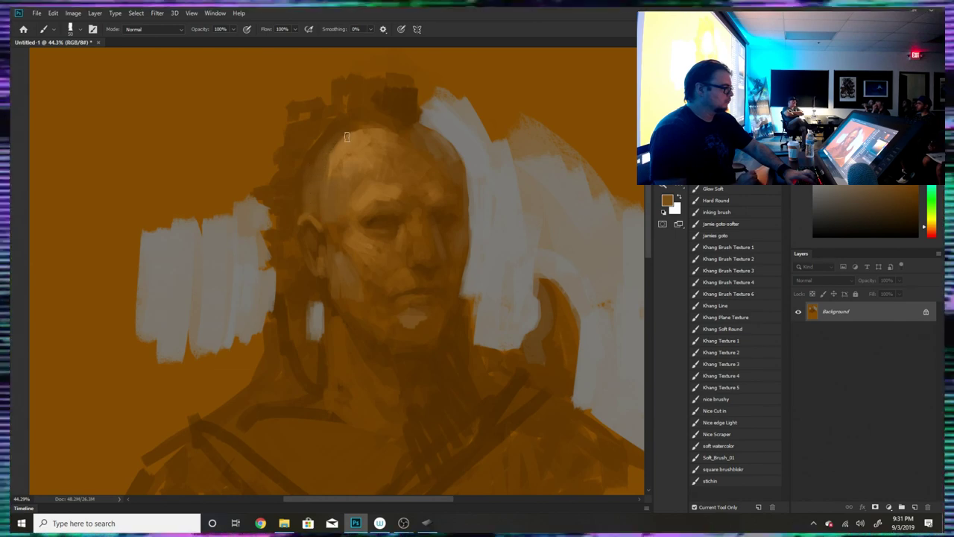
alt+click(298, 176)
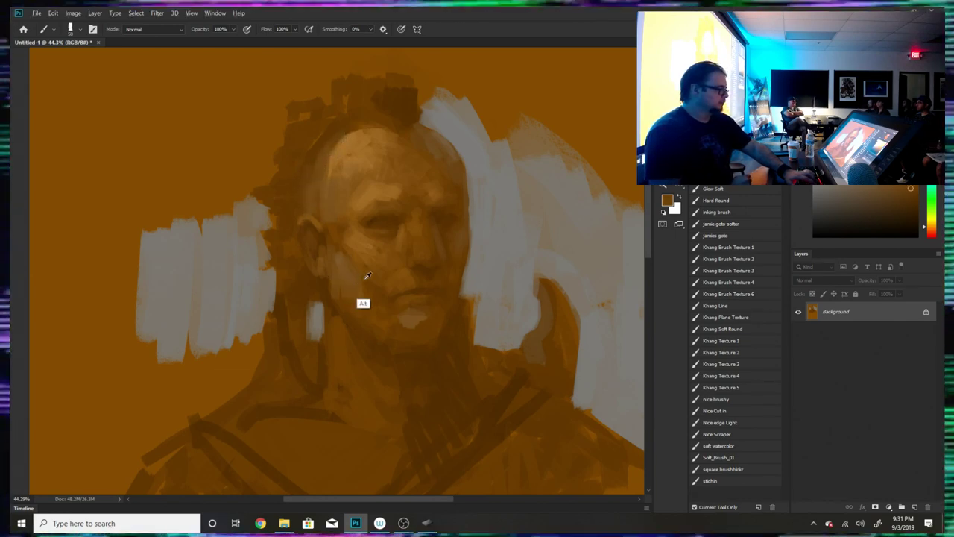
- Block in the lit side of the neck and throat with a warm light tone sampled from the cheek
alt+click(364, 245)
mouse_move(337, 332)
mouse_down()
mouse_move(356, 378)
mouse_move(348, 384)
mouse_move(348, 352)
mouse_move(363, 378)
mouse_move(394, 391)
mouse_move(375, 376)
mouse_move(374, 403)
mouse_move(356, 391)
mouse_move(353, 427)
mouse_up()
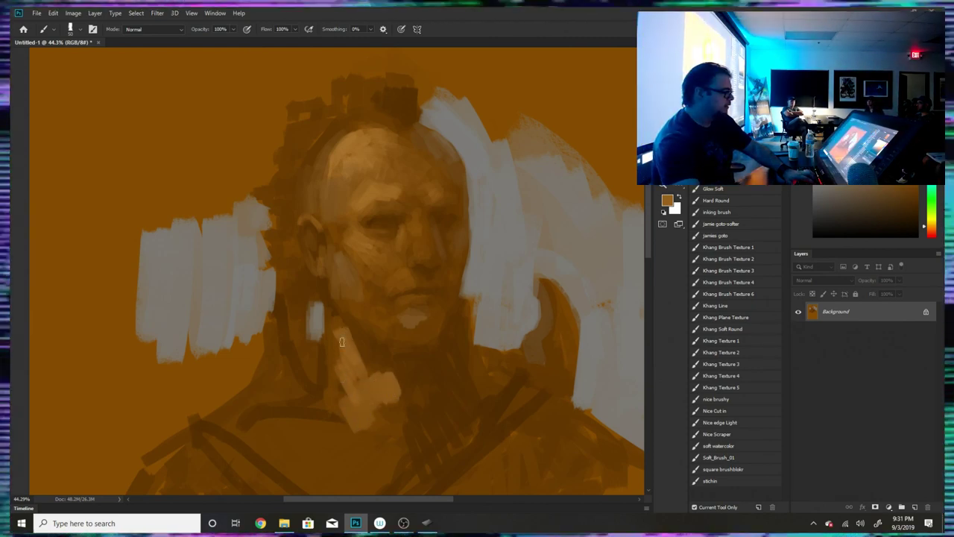
mouse_move(361, 277)
mouse_down()
mouse_move(313, 278)
mouse_move(369, 281)
mouse_up()
scroll(368, 281, up, 2)
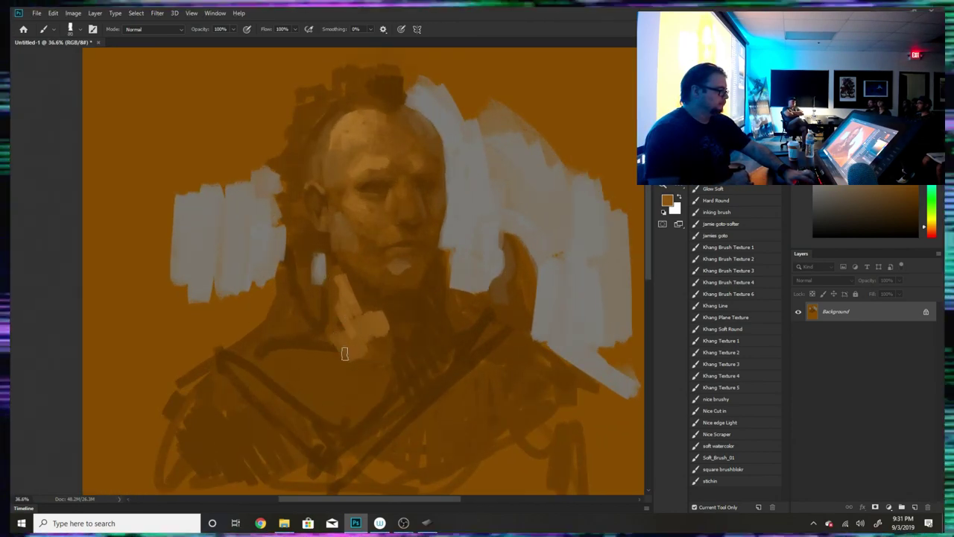
- Define the base of the neck and the collar edge with mid and dark browns sampled from the chest and garment
drag(344, 353, 325, 355)
alt+click(357, 375)
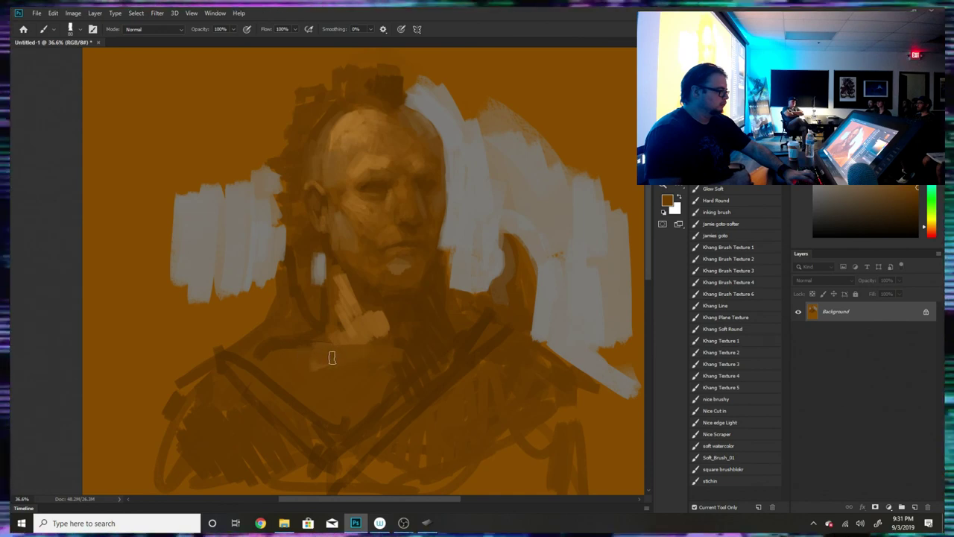
alt+click(424, 367)
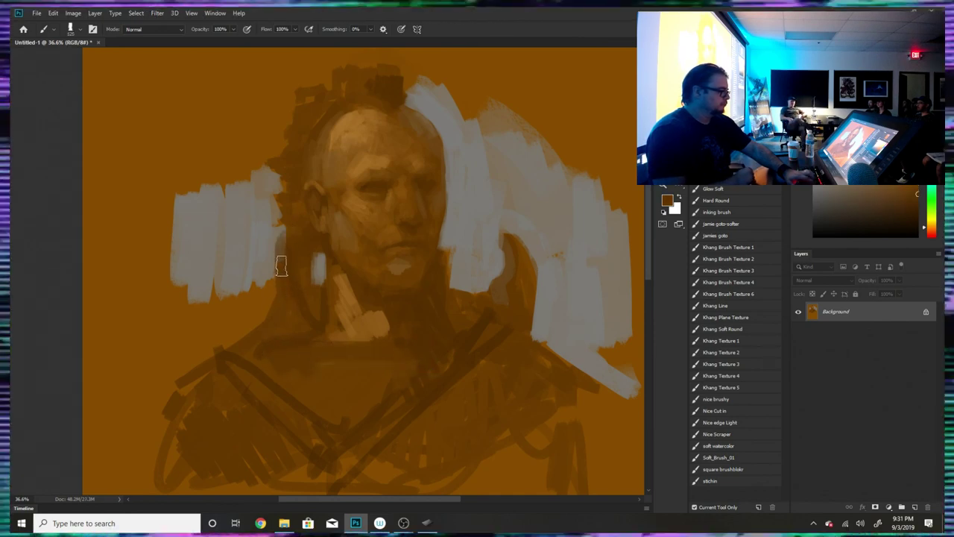
- Extend the grey background down beside the hair to the lit-side shoulder, and trim the upper hair silhouette with sampled orange-brown
alt+click(262, 207)
mouse_move(273, 253)
mouse_down()
mouse_move(270, 282)
mouse_move(250, 309)
mouse_up()
mouse_move(238, 276)
mouse_down()
mouse_move(226, 335)
mouse_move(207, 293)
mouse_up()
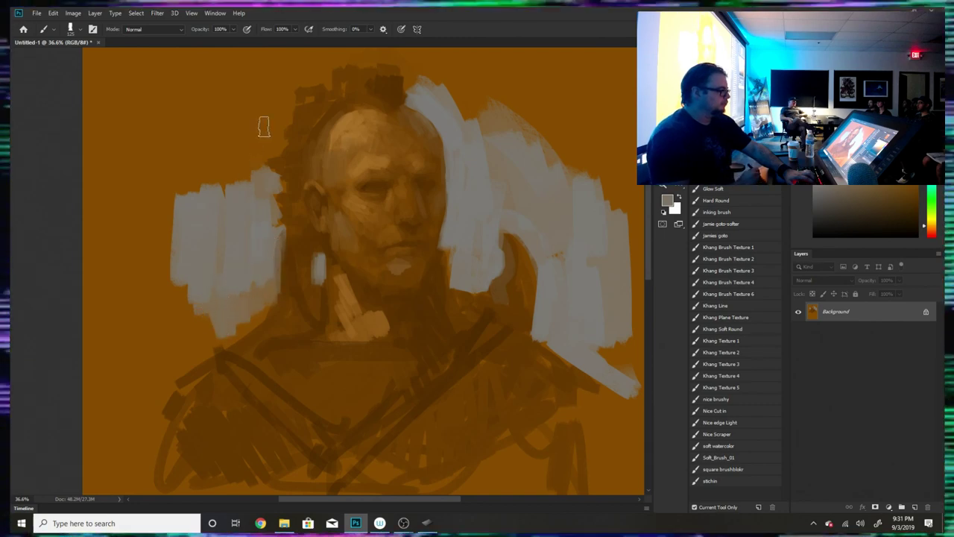
alt+click(273, 126)
mouse_move(285, 134)
mouse_down()
mouse_move(291, 88)
mouse_move(313, 85)
mouse_up()
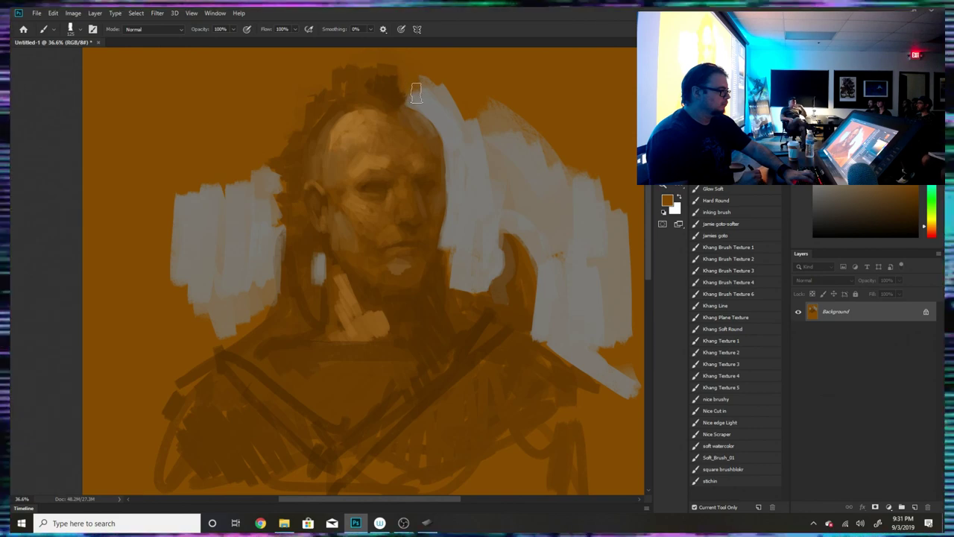
- Block in sampled grey background around the top of the hair and broadly behind the head and shoulders, enlarging the brush to 300
alt+click(436, 131)
drag(435, 128, 403, 52)
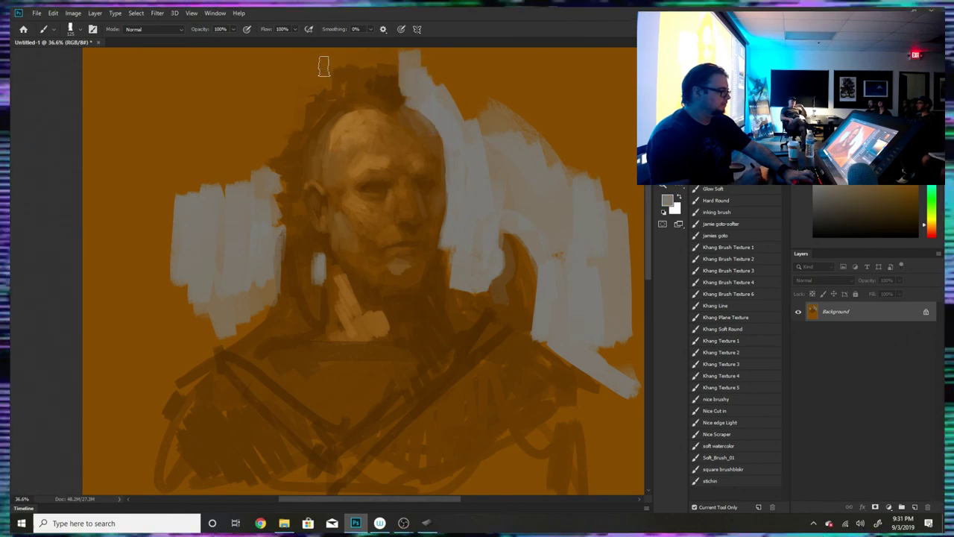
mouse_move(323, 66)
mouse_down()
mouse_move(296, 123)
mouse_move(272, 112)
mouse_move(267, 131)
mouse_move(208, 174)
mouse_move(155, 264)
mouse_move(195, 238)
mouse_move(187, 330)
mouse_move(245, 299)
mouse_move(130, 436)
mouse_up()
mouse_move(574, 350)
mouse_down()
mouse_move(594, 383)
mouse_move(604, 365)
mouse_up()
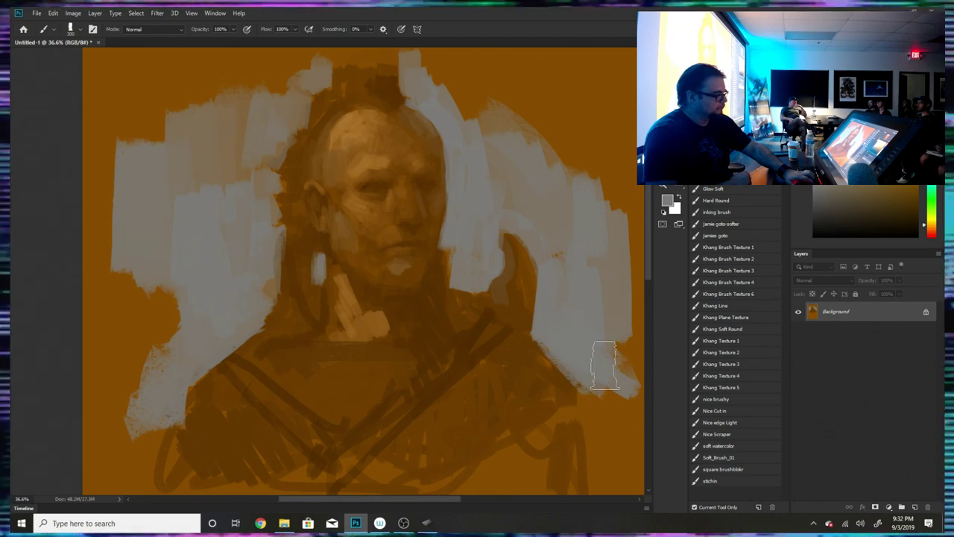
- Thicken the crossing garment bands with sampled dark brown, and fill the lit side of the neck with warm light brown
alt+click(481, 335)
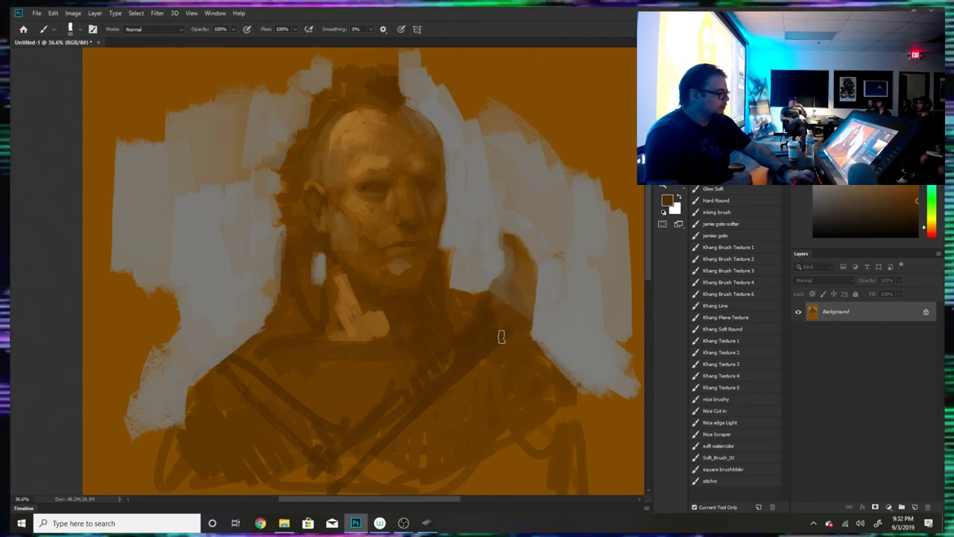
drag(501, 337, 515, 313)
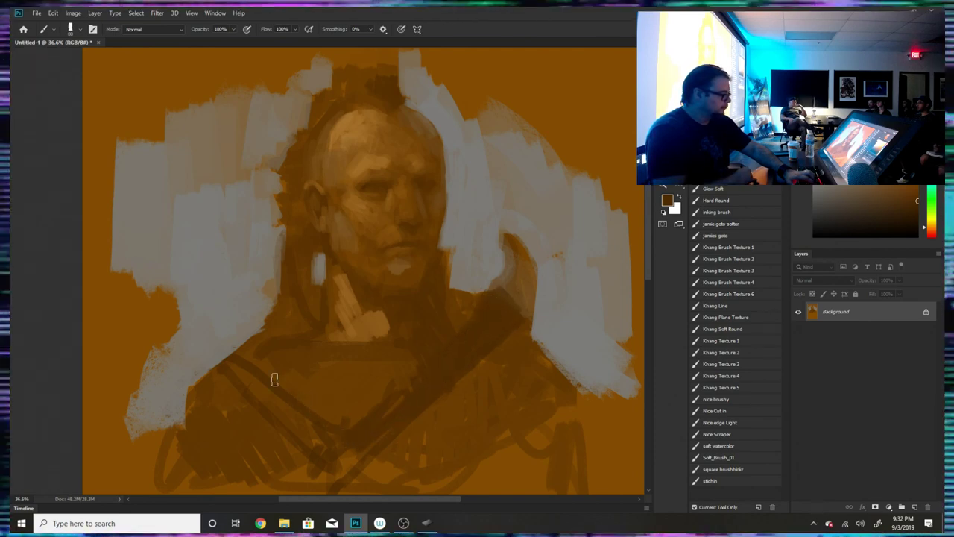
mouse_move(275, 381)
mouse_down()
mouse_move(245, 349)
mouse_move(311, 424)
mouse_move(244, 378)
mouse_move(292, 427)
mouse_move(288, 435)
mouse_move(239, 348)
mouse_up()
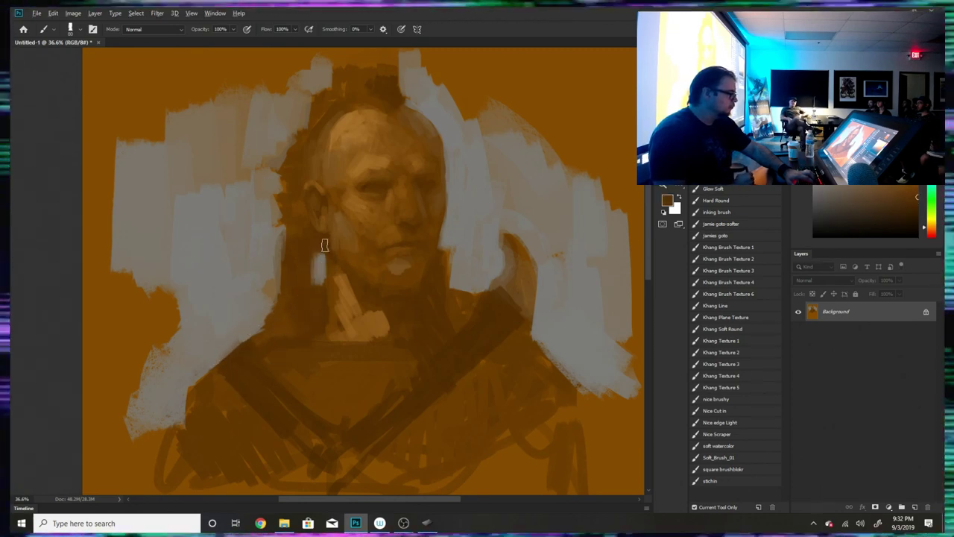
alt+click(341, 322)
drag(335, 280, 337, 328)
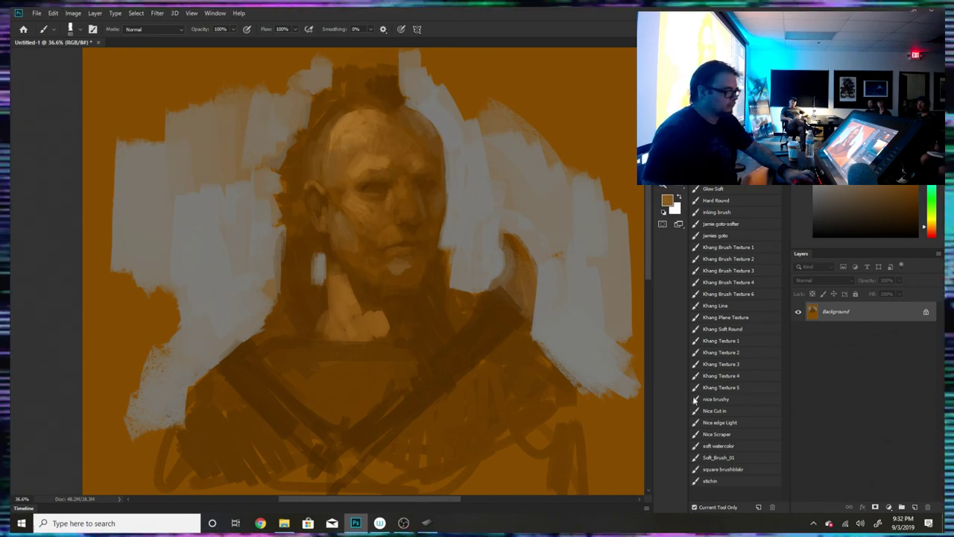
- Glaze a reddish tint over the lit cheek with the soft watercolor brush in Multiply mode, using pale orange at size 200
click(719, 446)
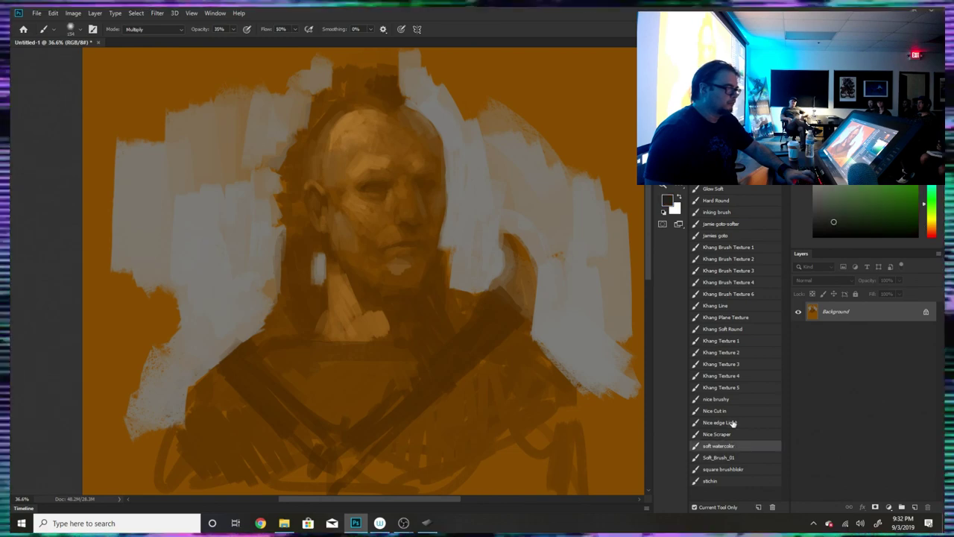
click(836, 149)
click(934, 231)
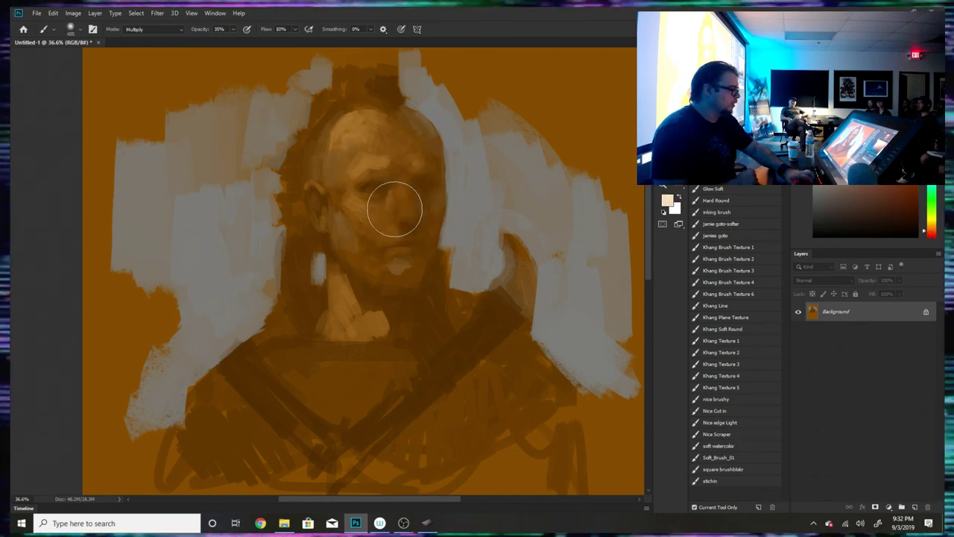
key(bracketleft)
key(bracketleft)
key(bracketleft)
mouse_move(335, 190)
mouse_down()
mouse_move(353, 196)
mouse_move(343, 202)
mouse_up()
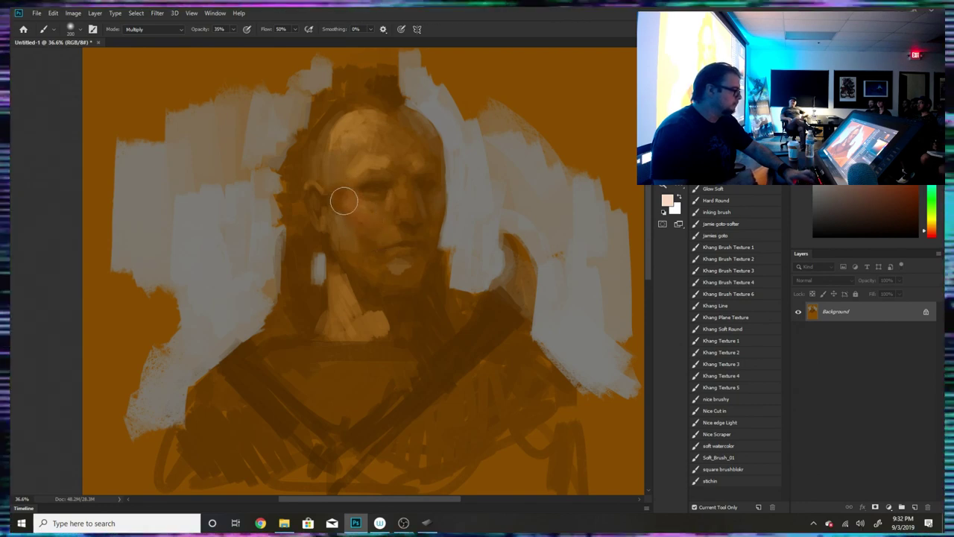
- Enlarge the soft watercolor brush to 500 and glaze the same reddish tint over the lit side of the neck
key(bracketright)
key(bracketright)
key(bracketright)
key(bracketright)
mouse_move(336, 265)
mouse_down()
mouse_move(366, 310)
mouse_move(309, 318)
mouse_move(324, 316)
mouse_move(339, 270)
mouse_up()
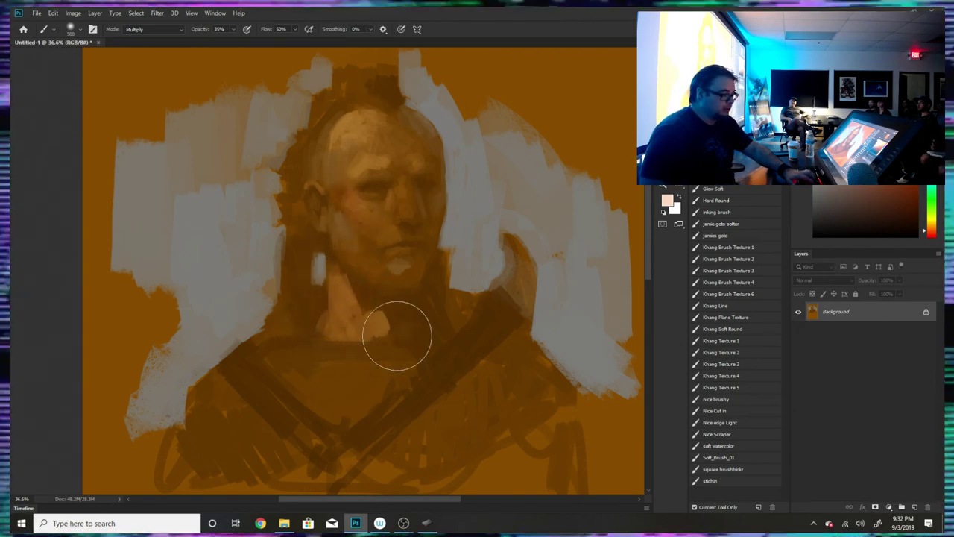
- Switch to the Soft_Brush_01 brush and model the neck and throat with light and dark browns sampled around them
click(720, 445)
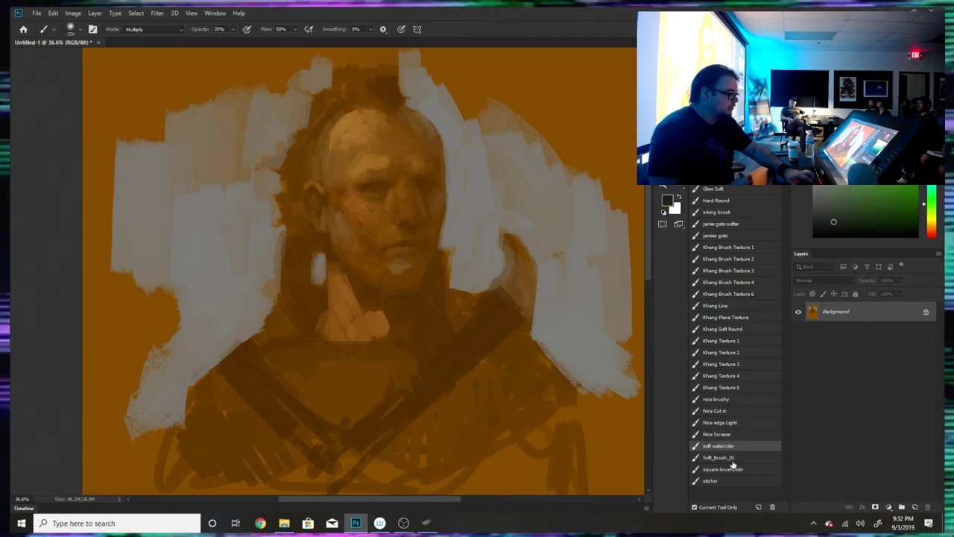
click(733, 458)
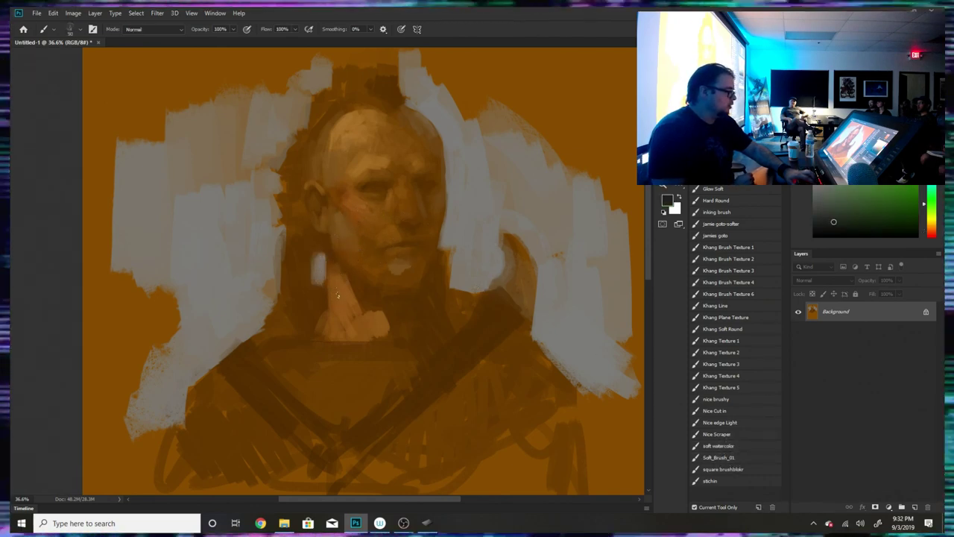
alt+click(336, 277)
alt+click(335, 276)
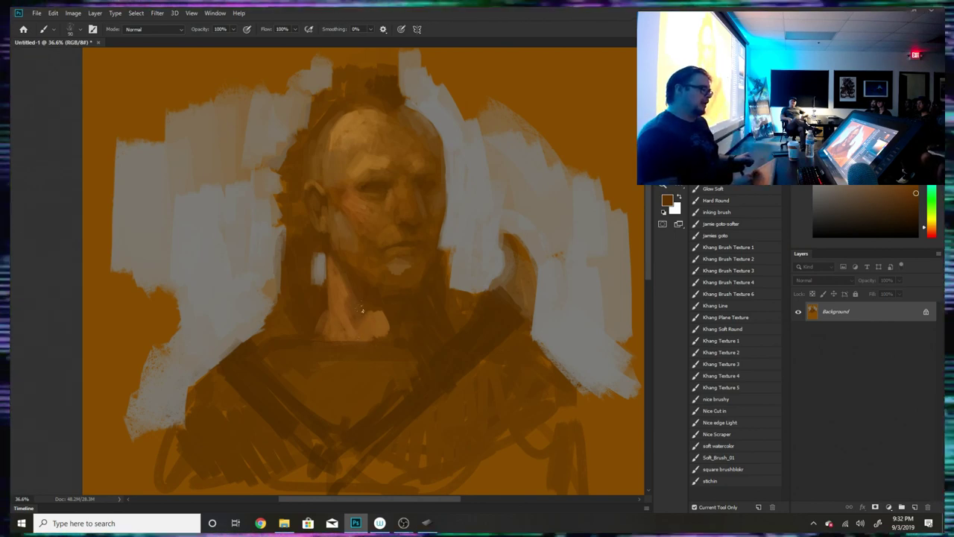
alt+click(377, 347)
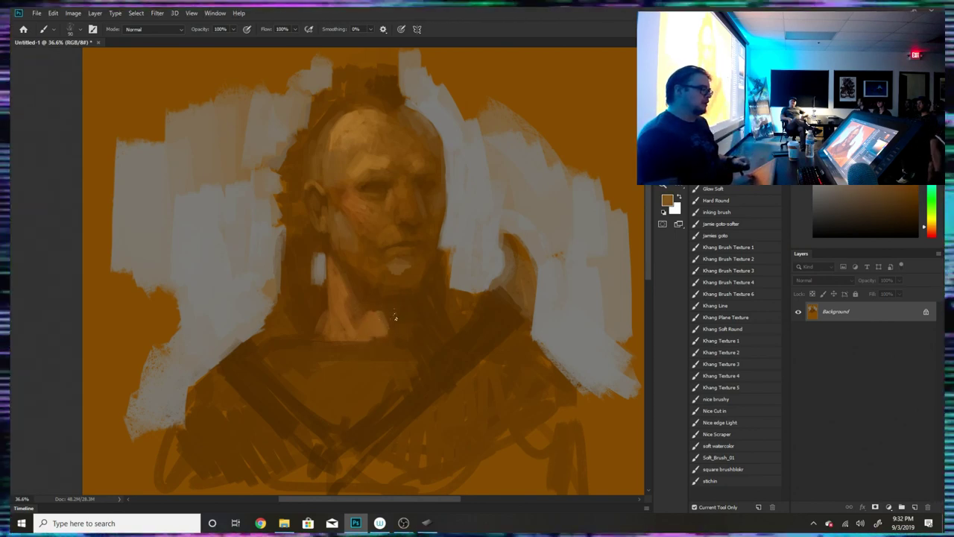
alt+click(390, 339)
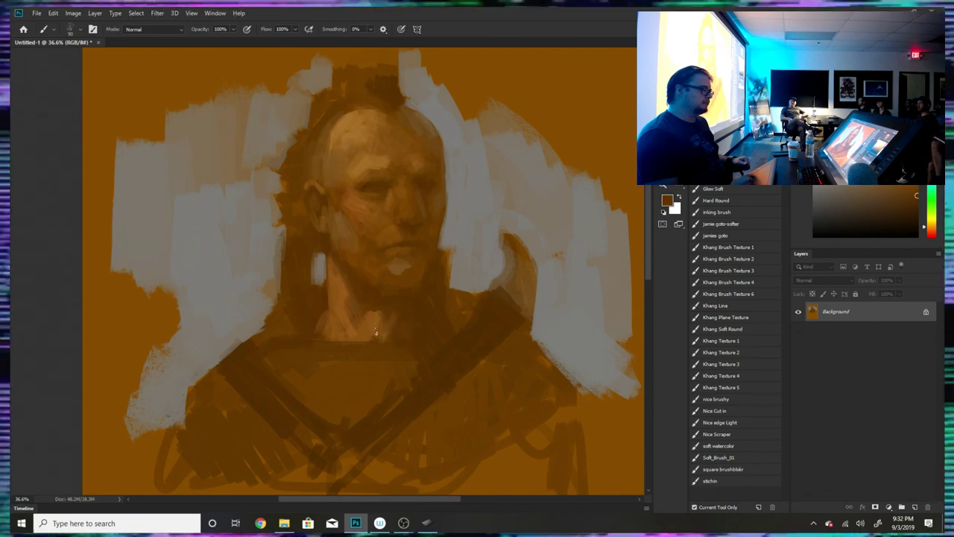
alt+click(372, 341)
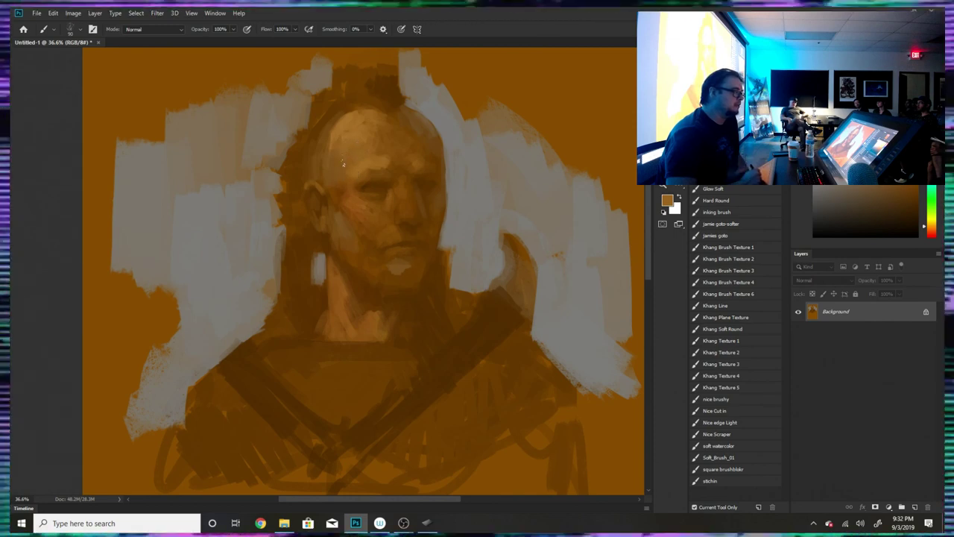
- Darken the hairline above the temple with sampled browns, and extend the grey background around the top of the hair
alt+click(346, 108)
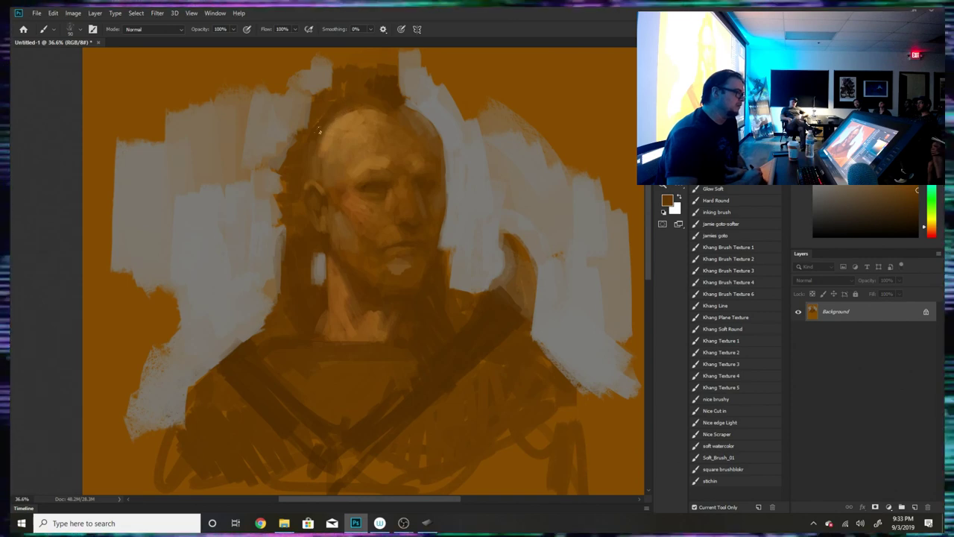
alt+click(344, 101)
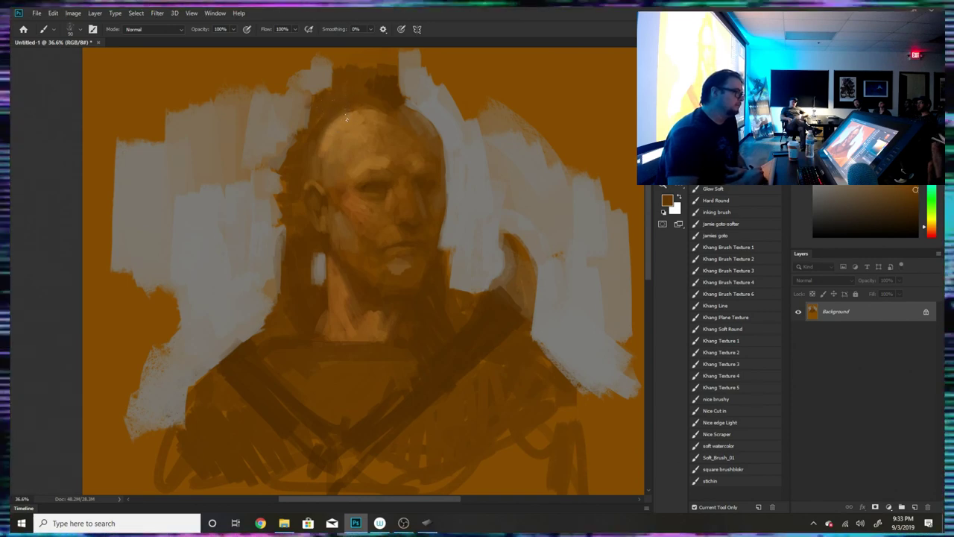
alt+click(315, 81)
drag(310, 85, 306, 105)
drag(303, 62, 277, 92)
drag(276, 58, 268, 91)
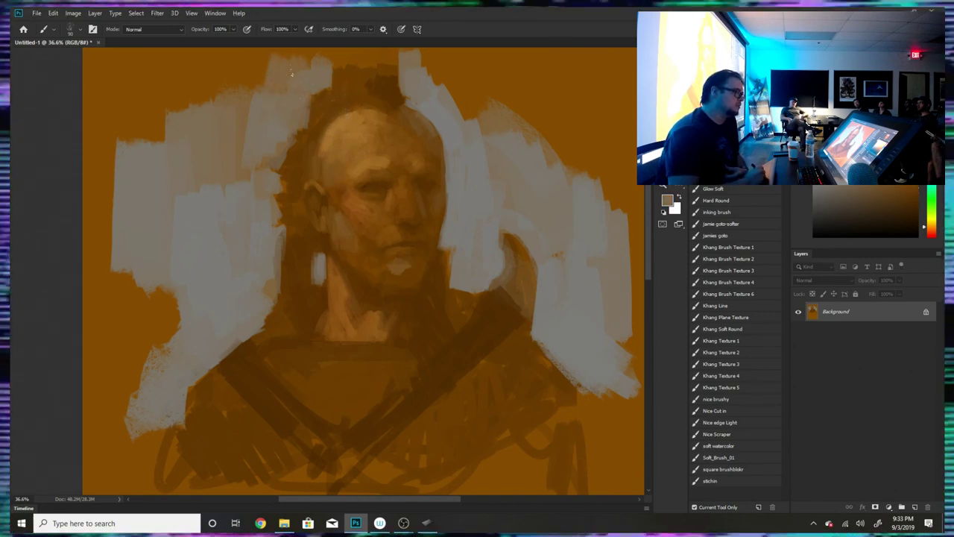
mouse_move(321, 52)
mouse_down()
mouse_move(333, 72)
mouse_move(342, 54)
mouse_move(366, 66)
mouse_move(397, 53)
mouse_up()
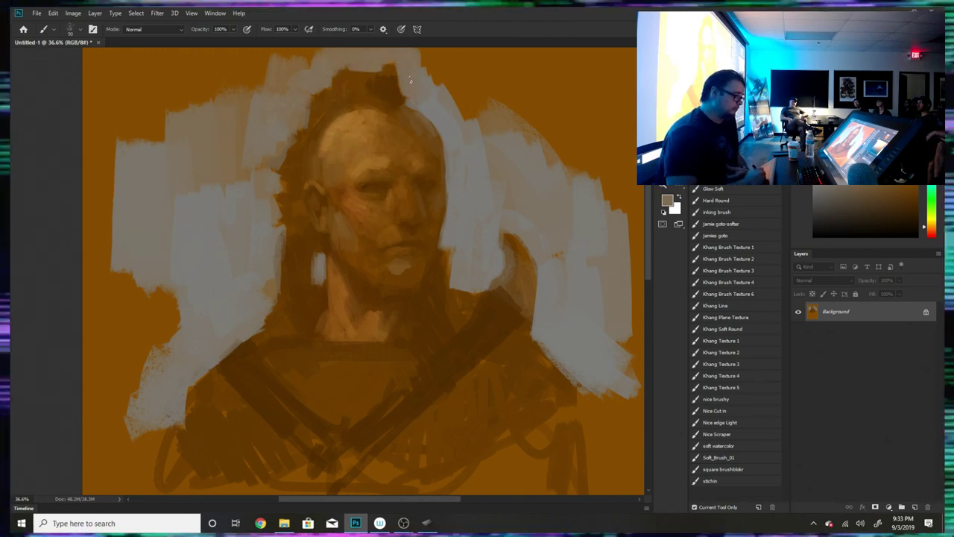
- Reshape the front slope of the hair and the shadowed edge of the forehead with sampled browns and background greys
mouse_move(388, 68)
mouse_down()
mouse_move(405, 94)
mouse_move(379, 77)
mouse_move(432, 124)
mouse_up()
alt+click(380, 85)
alt+click(399, 88)
alt+click(414, 141)
alt+click(419, 103)
alt+click(435, 159)
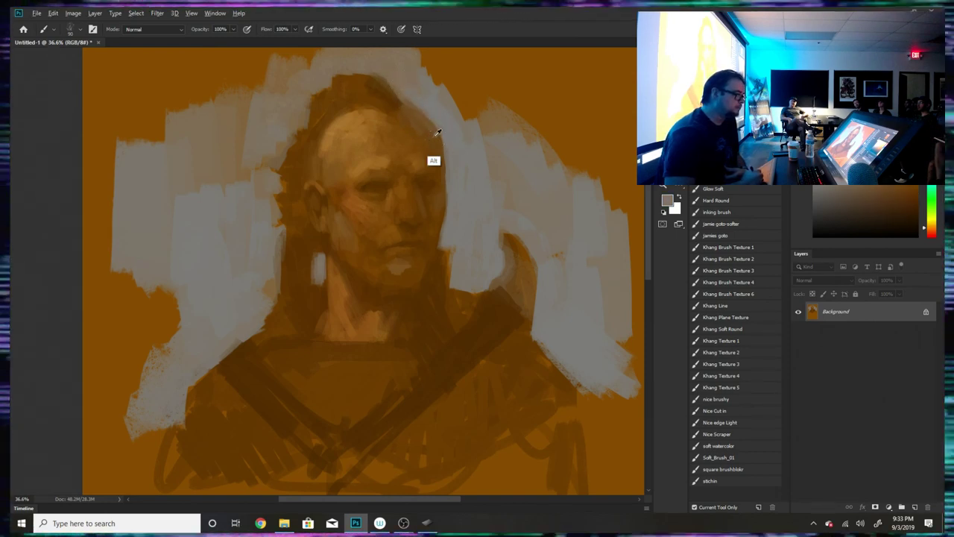
alt+click(451, 127)
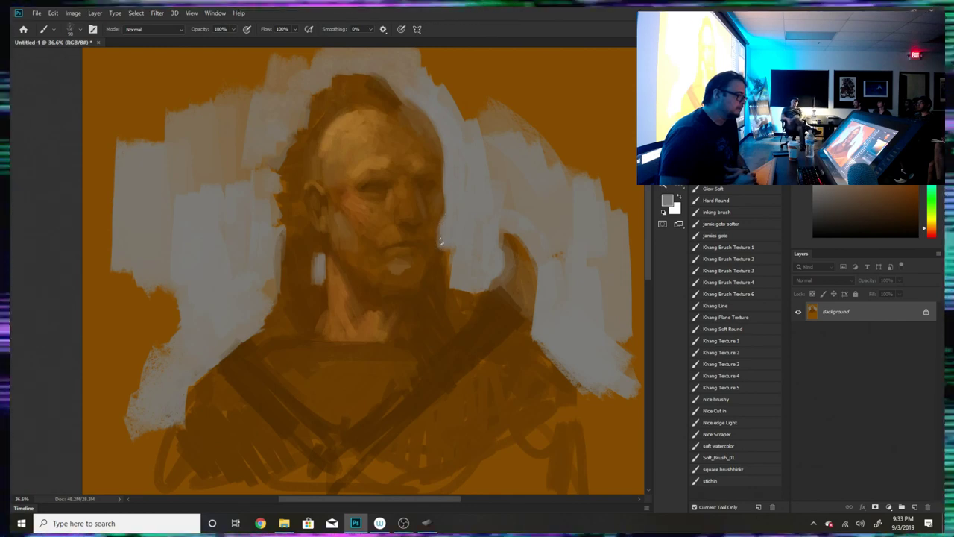
- Model the bridge of the nose and the eye socket on the lit side with browns sampled from the face
alt+click(400, 202)
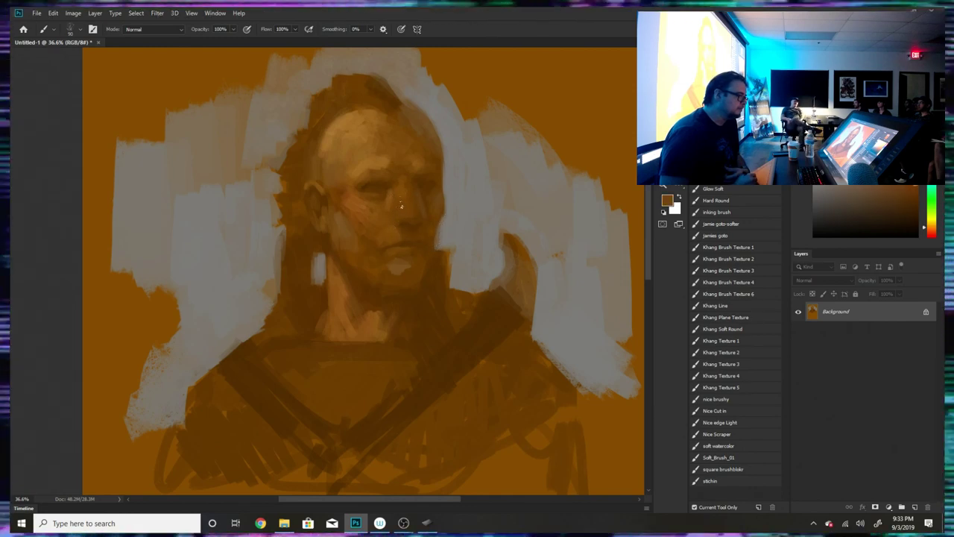
alt+click(395, 181)
alt+click(404, 189)
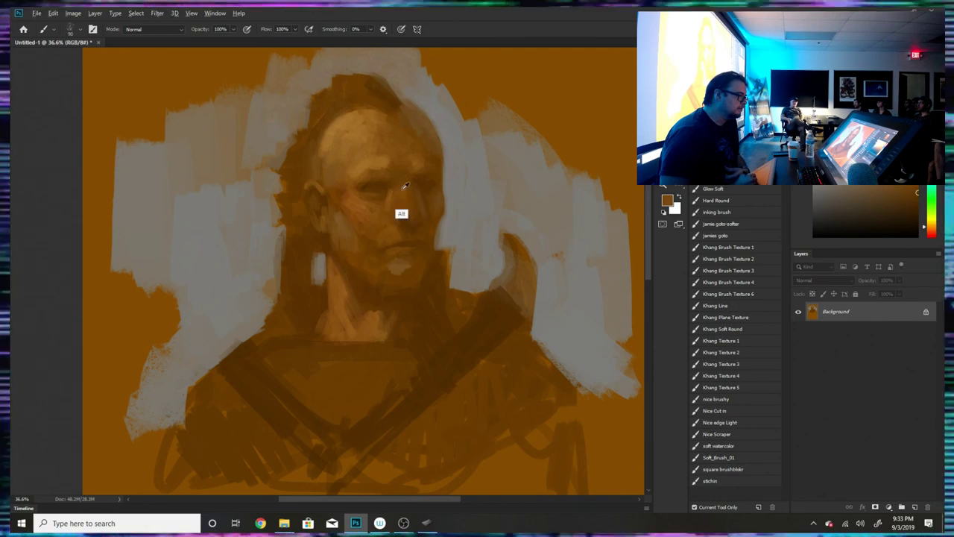
alt+click(400, 199)
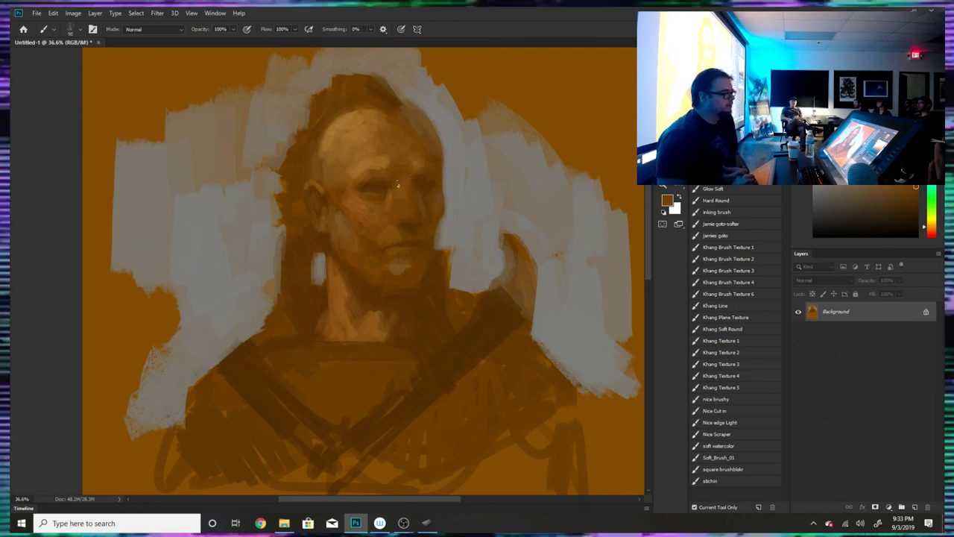
alt+click(367, 186)
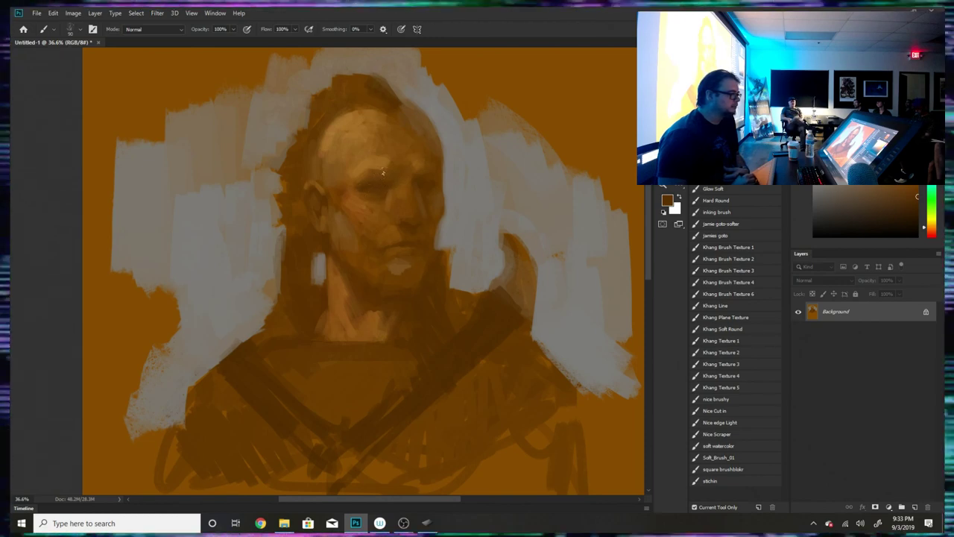
- Soften the lit brow and blend the brow and forehead on the shadowed side with sampled mid browns
alt+click(381, 174)
alt+click(379, 157)
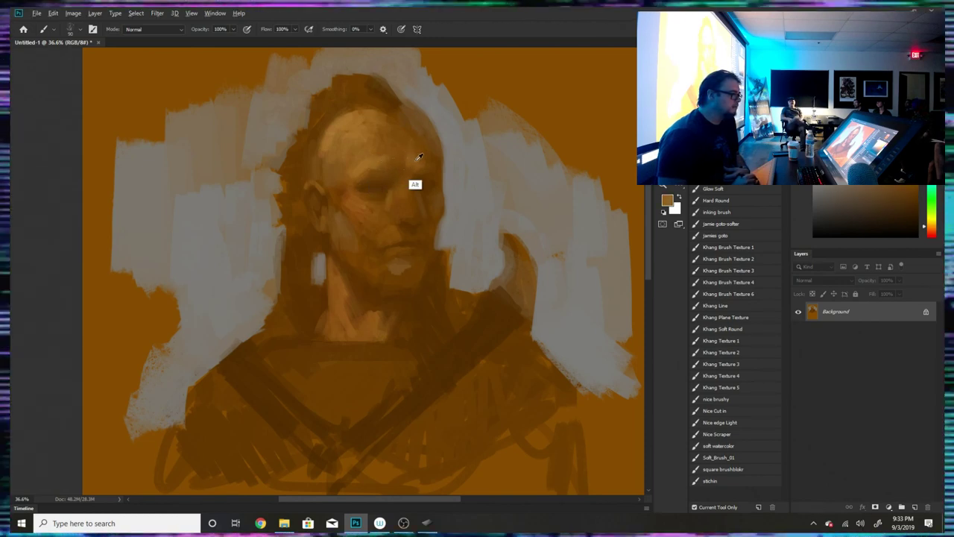
alt+click(415, 150)
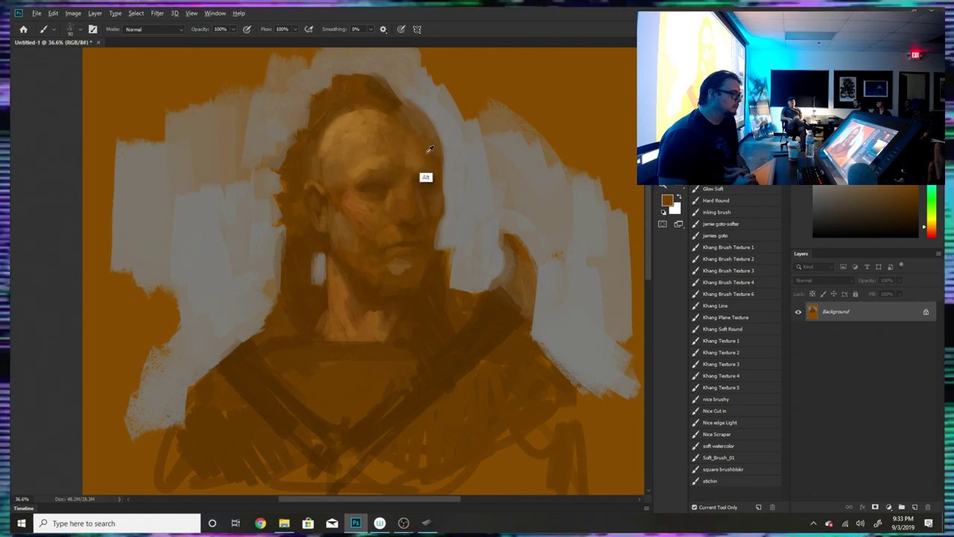
alt+click(427, 151)
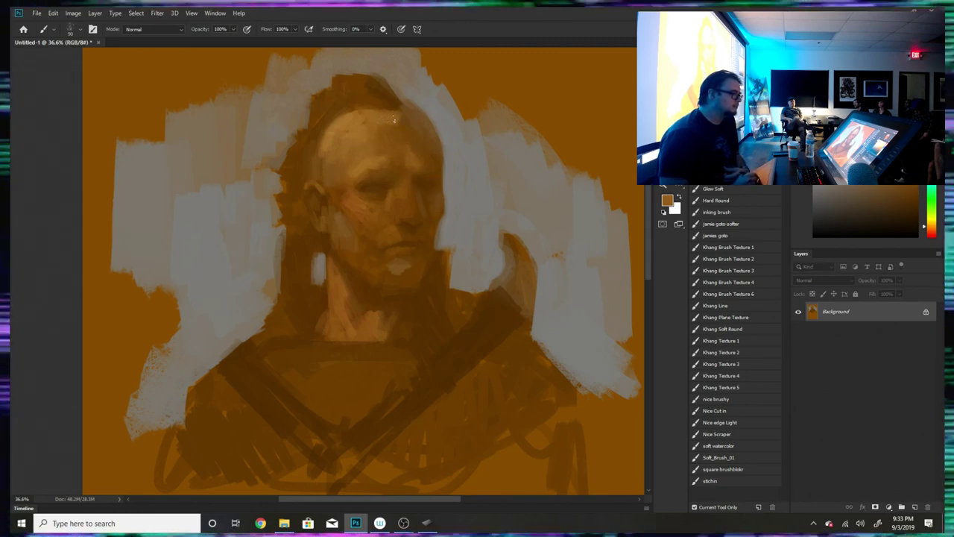
- Paint sampled browns across the top of the forehead and down the temple above the ear
alt+click(408, 127)
mouse_move(402, 119)
mouse_down()
mouse_move(363, 132)
mouse_move(364, 152)
mouse_move(351, 160)
mouse_move(350, 124)
mouse_up()
alt+click(335, 149)
drag(322, 156, 325, 179)
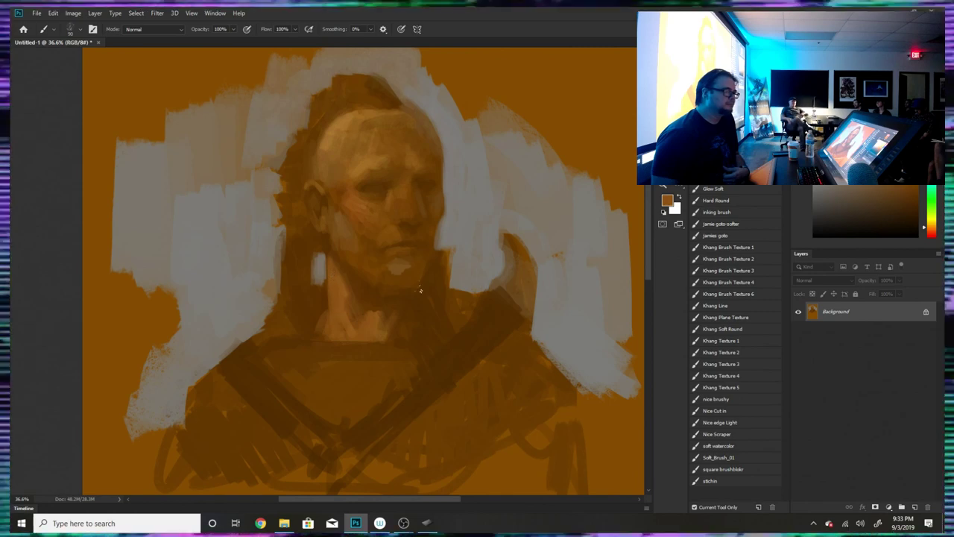
- Warm the lit side of the neck with sampled light browns and widen its base along the collar
alt+click(397, 266)
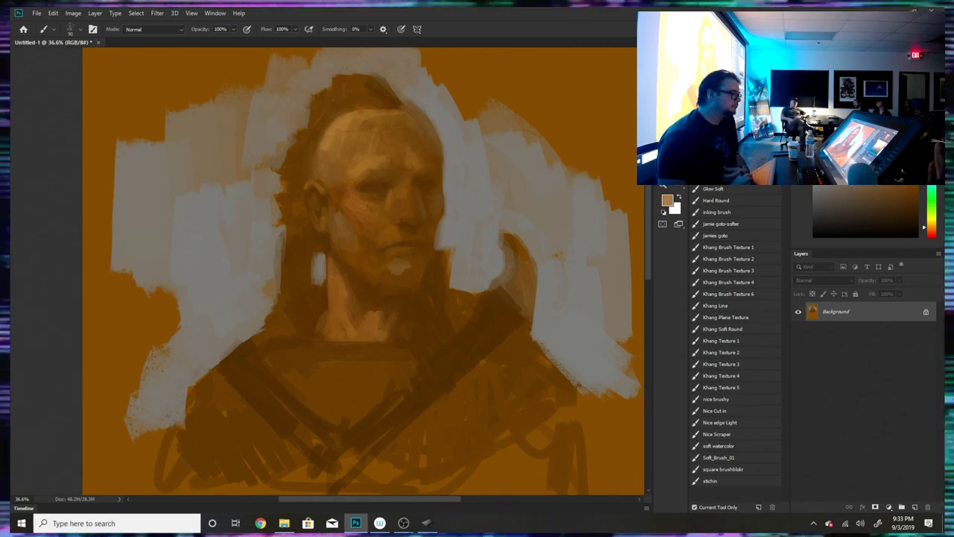
drag(333, 270, 339, 302)
alt+click(337, 284)
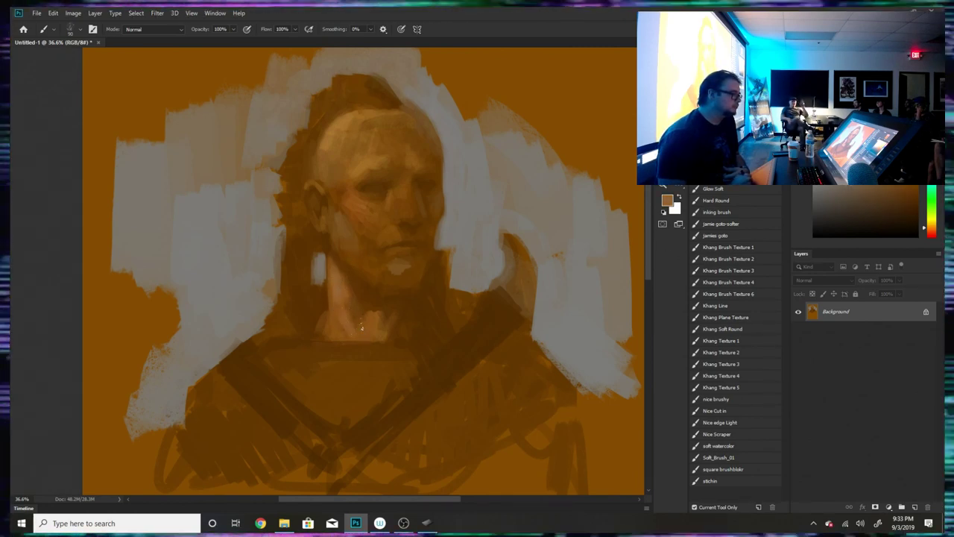
mouse_move(374, 333)
mouse_down()
mouse_move(340, 336)
mouse_move(340, 323)
mouse_move(302, 348)
mouse_up()
alt+click(326, 298)
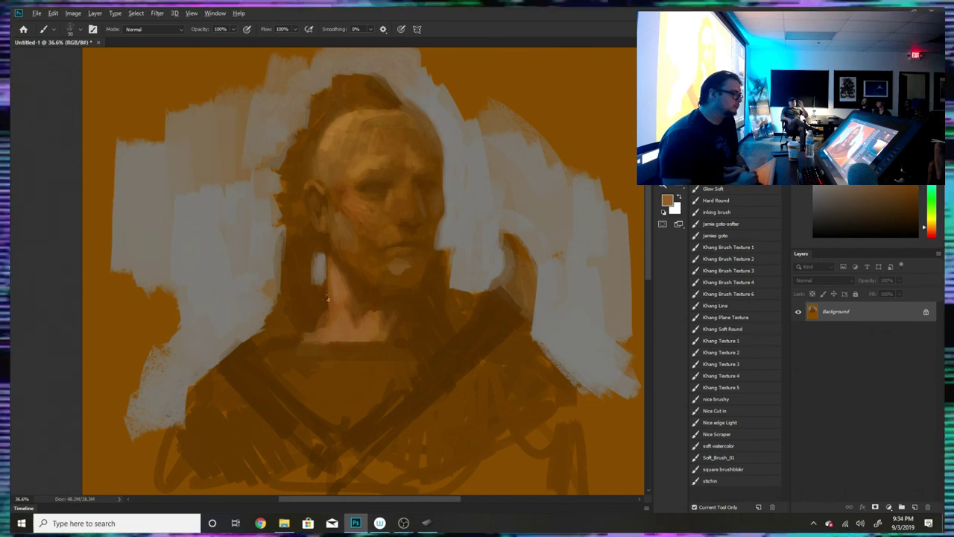
- Refine the lit cheek and the area between nose and mouth with sampled browns, and tone down the chin highlight
alt+click(366, 227)
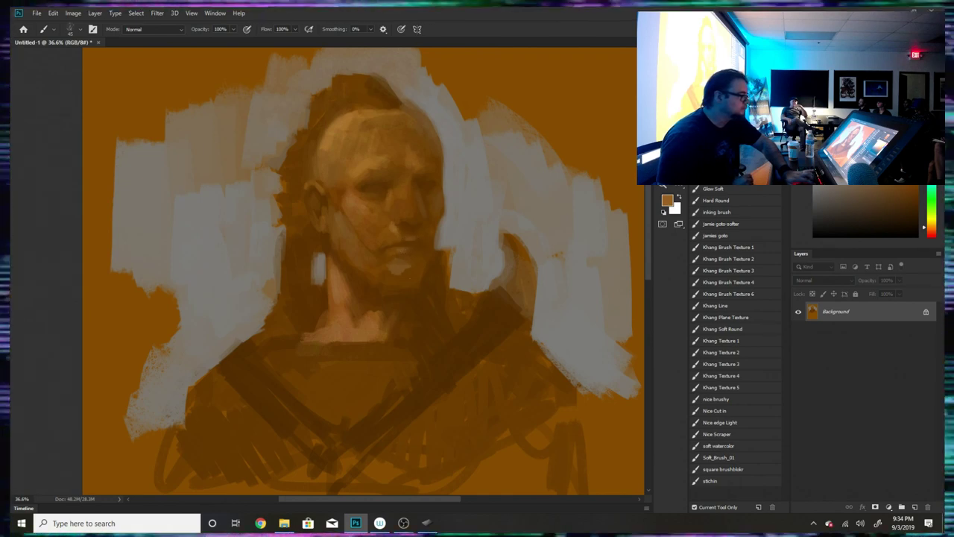
key(alt+])
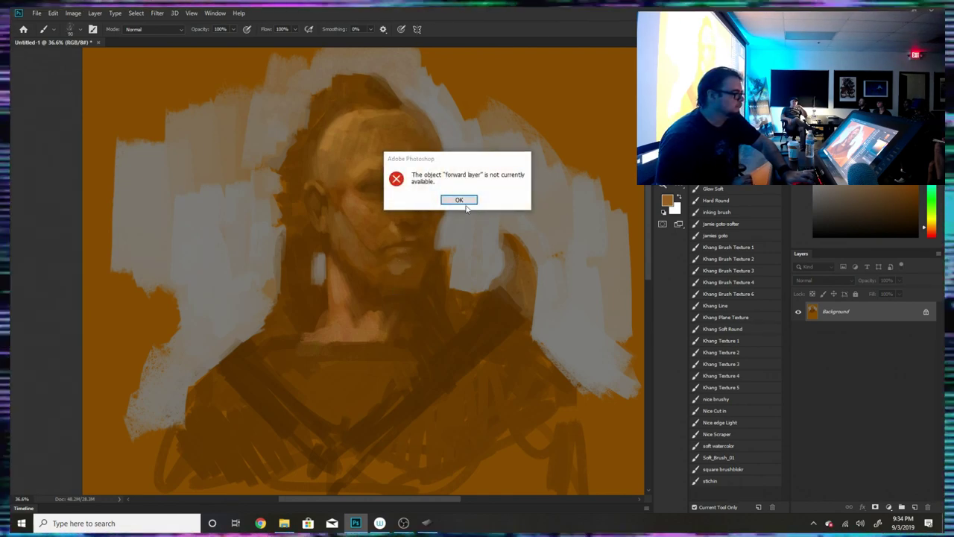
click(463, 202)
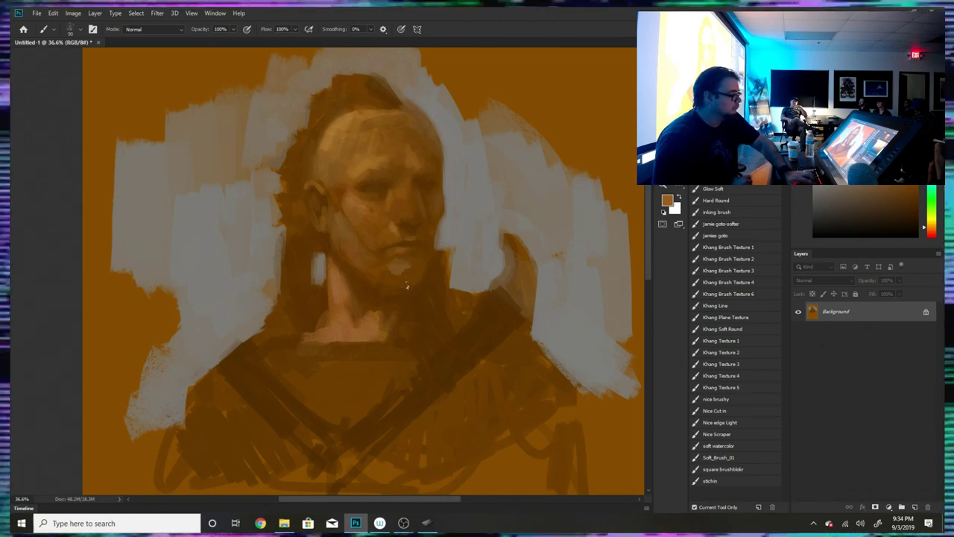
alt+click(404, 263)
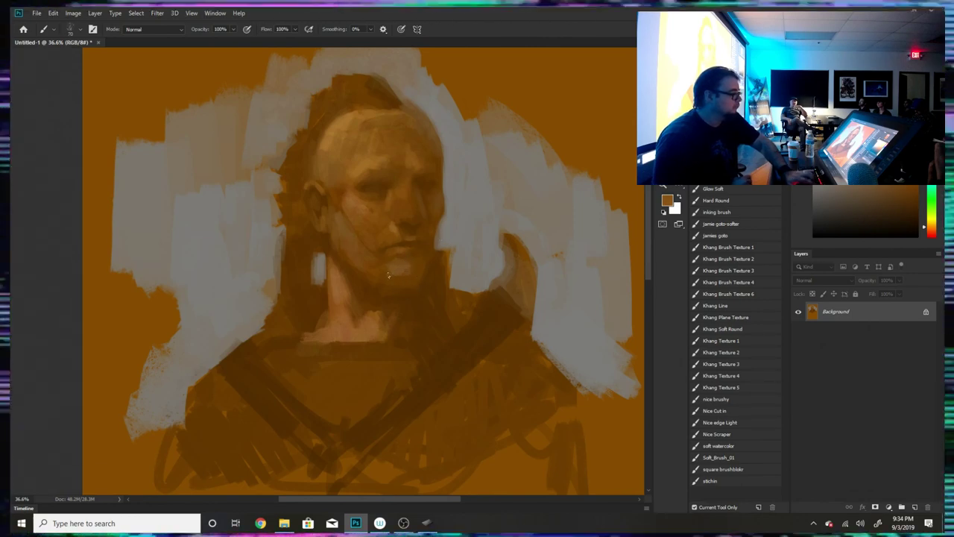
- Shade the throat below the jaw with sampled browns, and extend the dark hair down beside the neck over the garment
alt+click(407, 297)
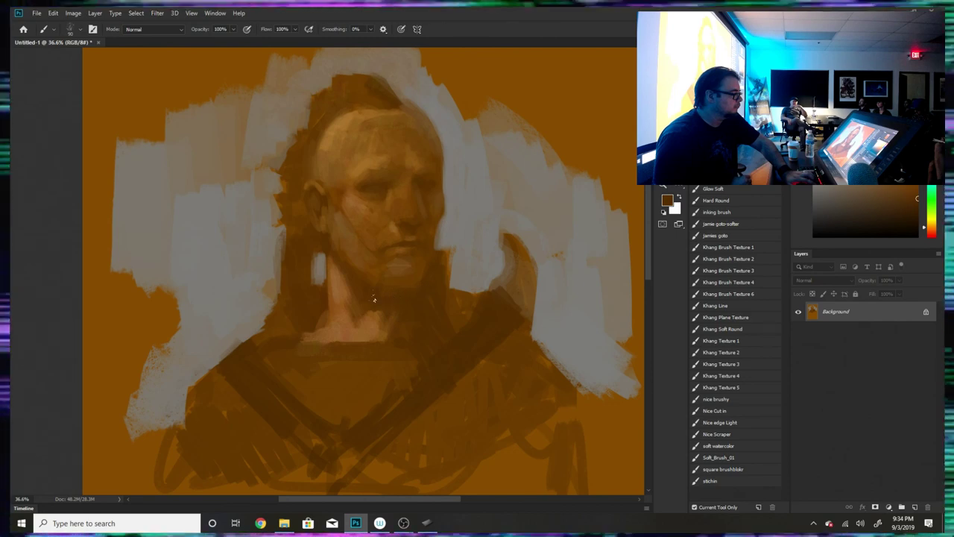
alt+click(370, 341)
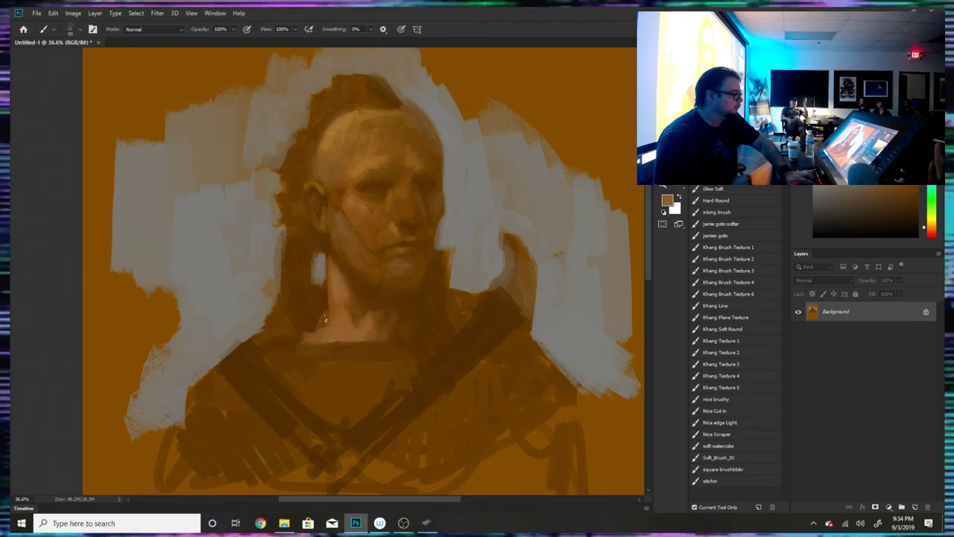
alt+click(321, 329)
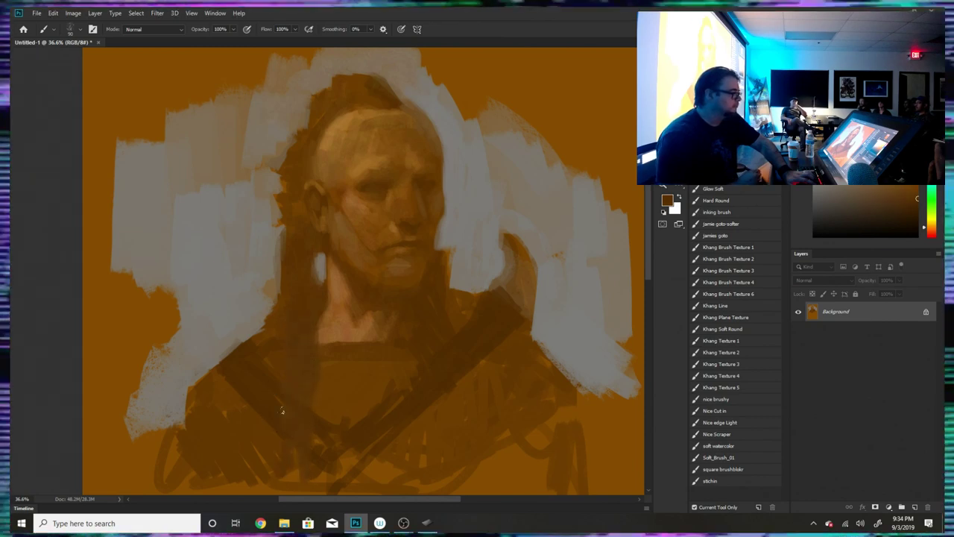
- Reshape the crest of the mohawk with short strokes of sampled hair brown and background grey, adding a small raised tuft
alt+click(379, 76)
drag(379, 72, 398, 88)
alt+click(401, 95)
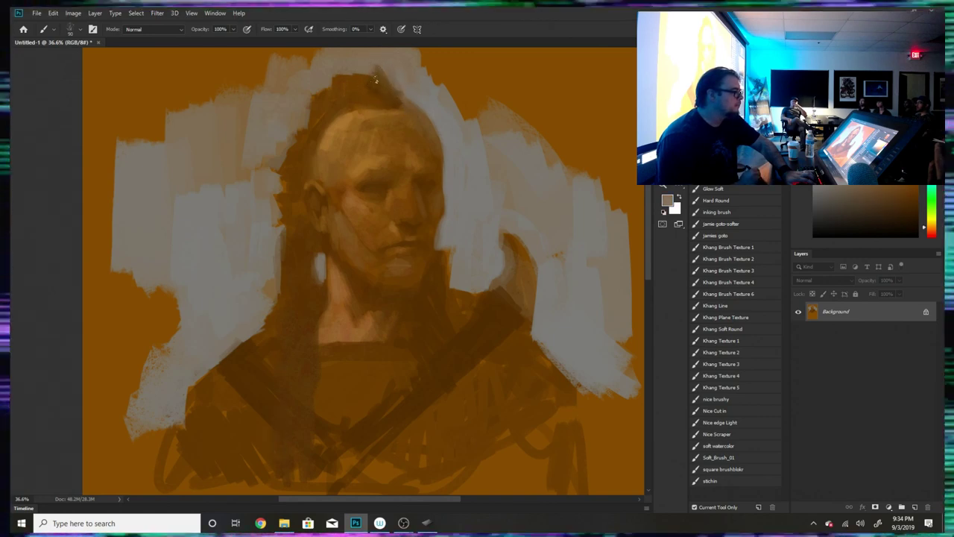
alt+click(378, 98)
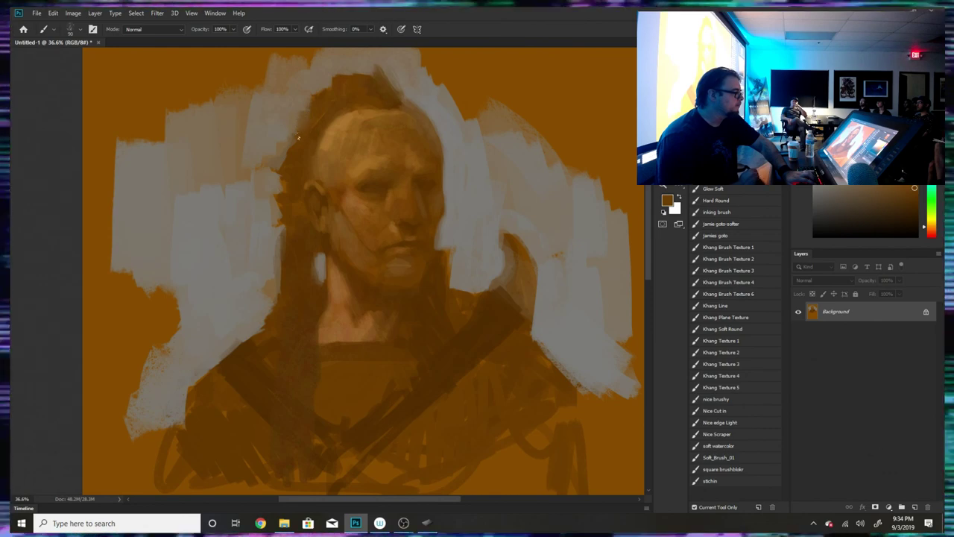
- Clean up the hair silhouette behind the head by painting sampled grey-beige background over its ragged edge
alt+click(279, 122)
mouse_move(310, 100)
mouse_down()
mouse_move(282, 155)
mouse_move(240, 123)
mouse_up()
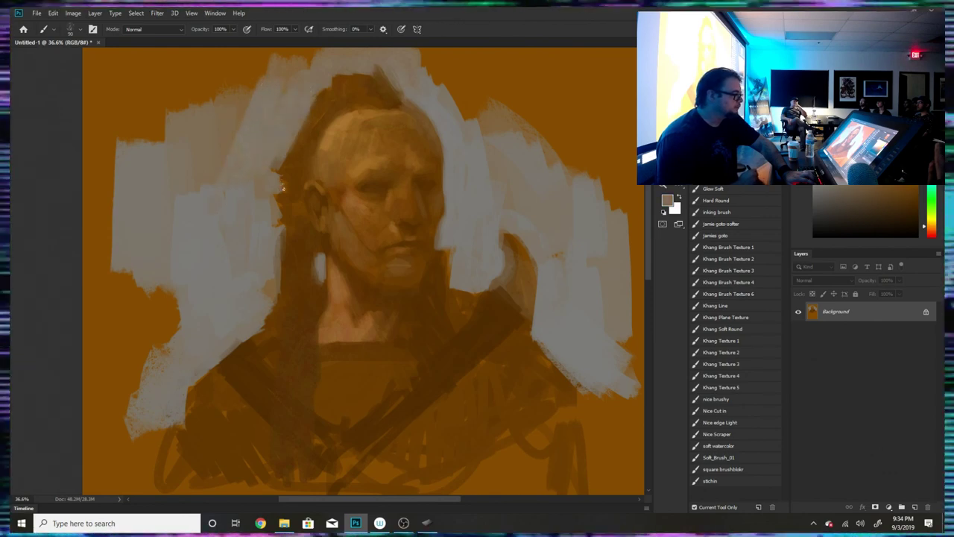
drag(280, 174, 276, 190)
- Rework the shadows around the ear, jaw and neck with browns sampled from those areas
alt+click(326, 220)
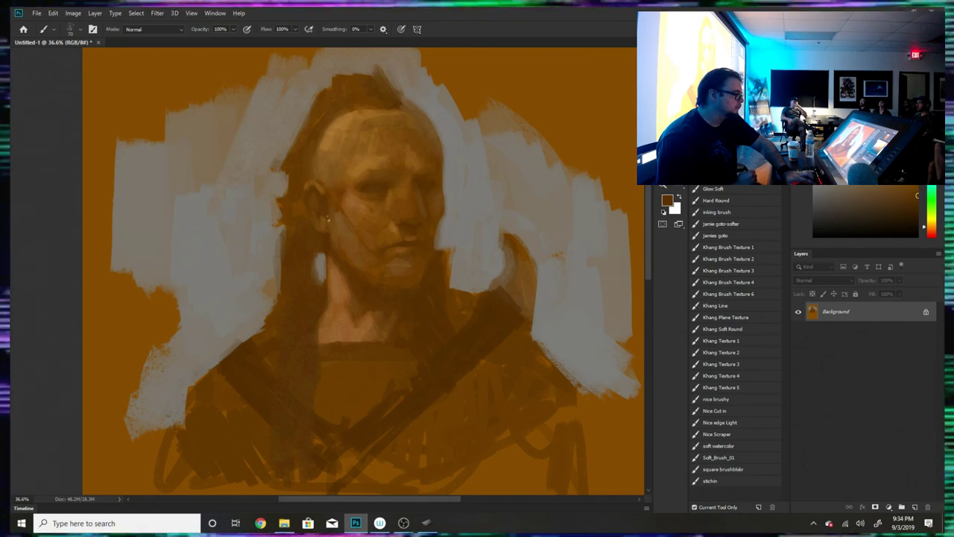
alt+click(333, 299)
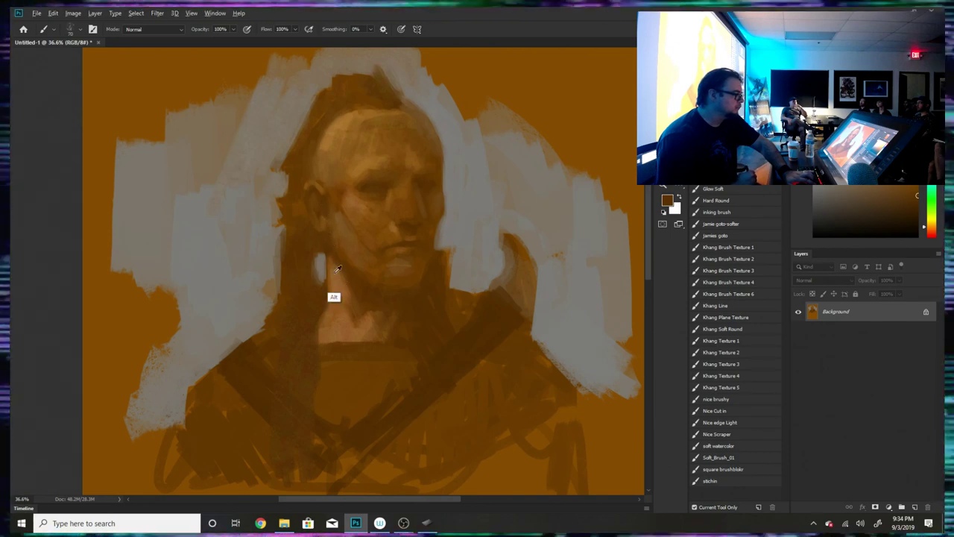
alt+click(337, 274)
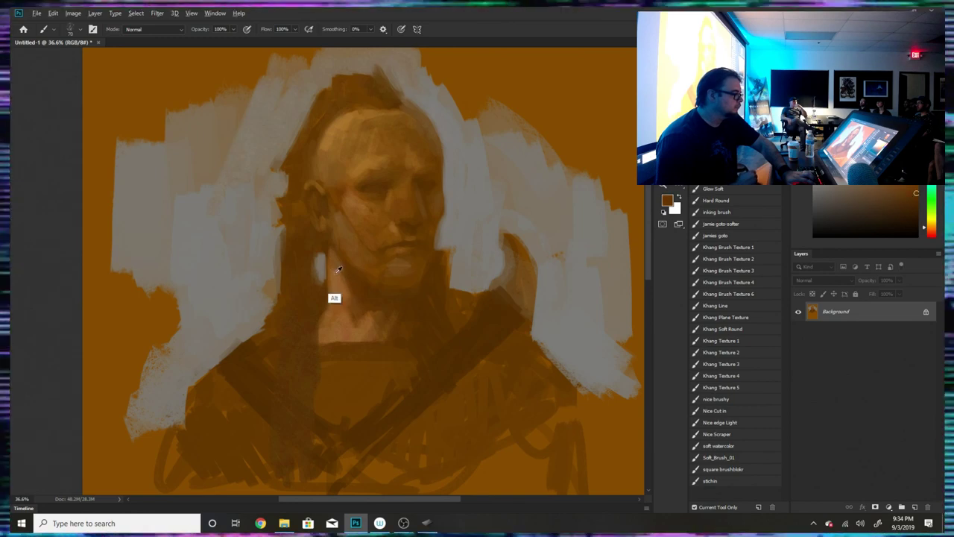
alt+click(330, 304)
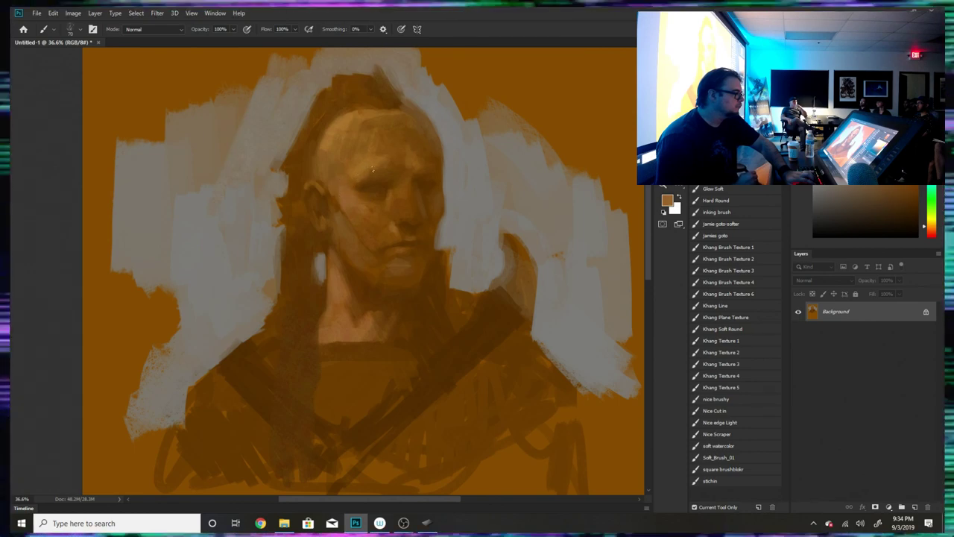
- Smooth the cheek beside the nose with sampled browns and refine the far contour of the face using background grey
alt+click(414, 224)
drag(379, 222, 372, 228)
alt+click(375, 213)
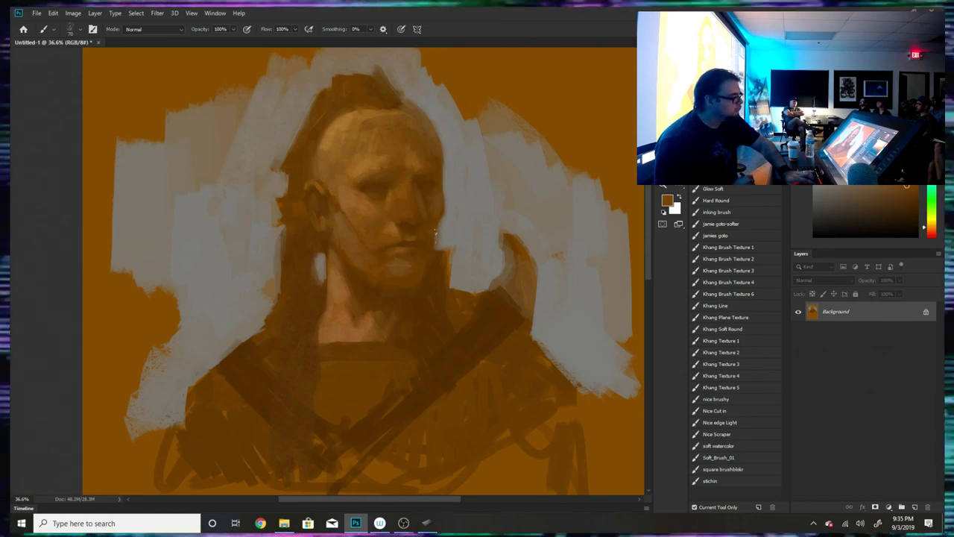
alt+click(414, 225)
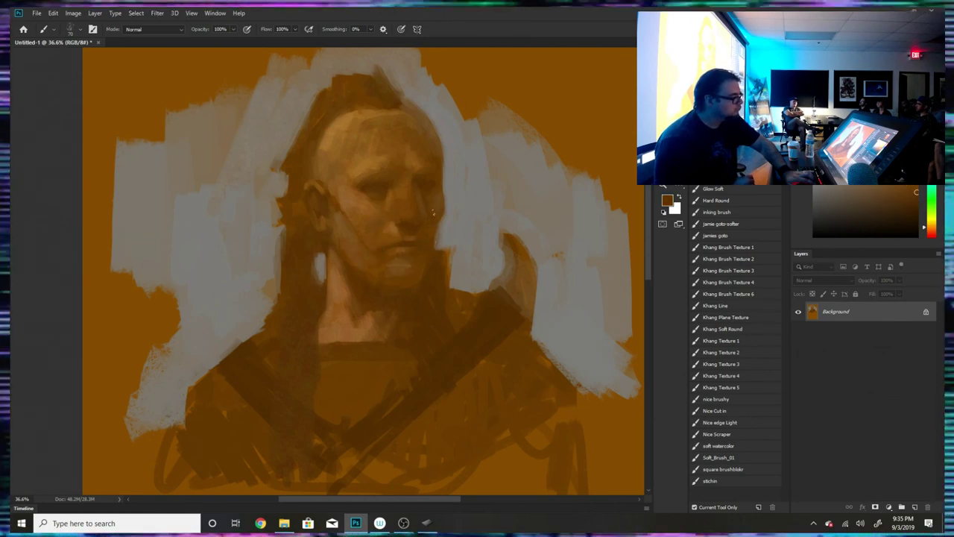
alt+click(439, 215)
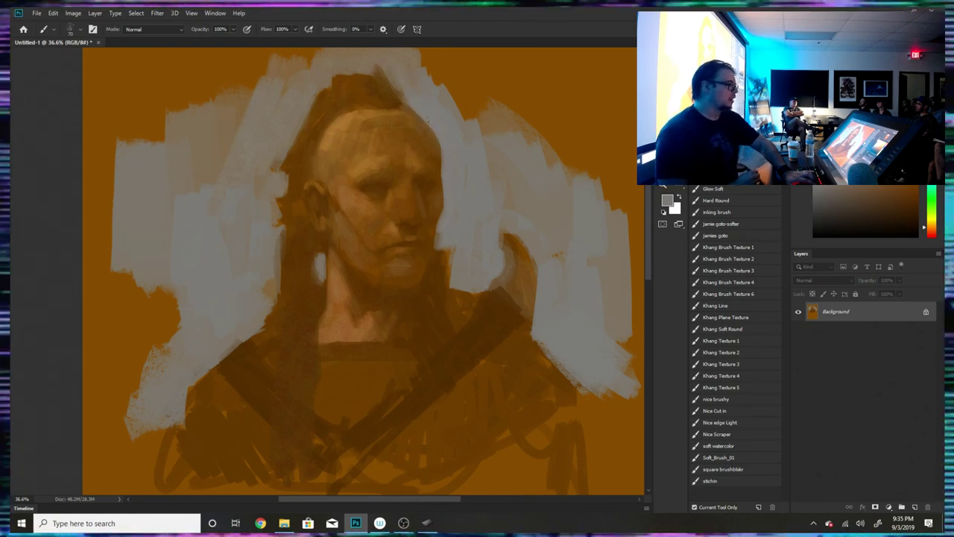
- Lighten and smooth the shaved scalp and upper forehead below the mohawk with sampled light skin tones and a larger brush
alt+click(355, 114)
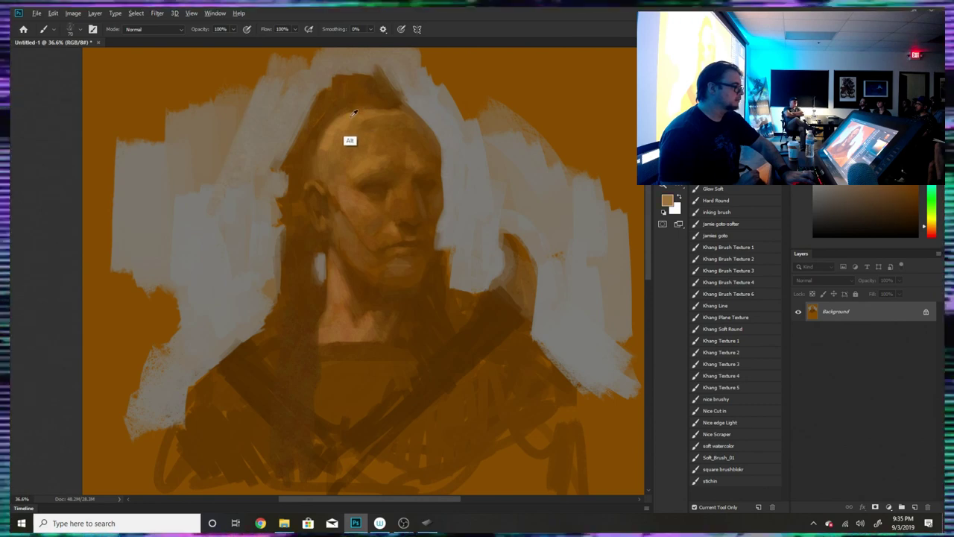
drag(358, 113, 378, 113)
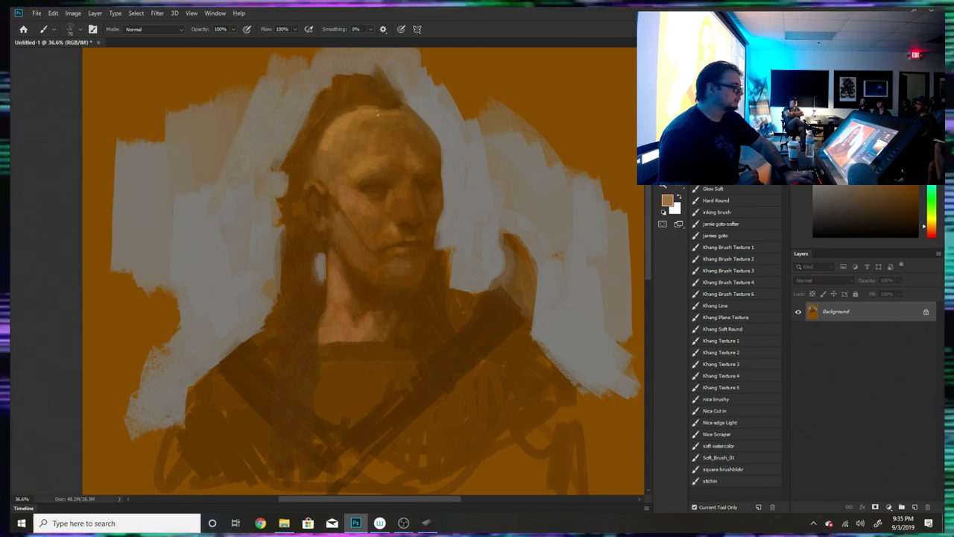
alt+click(375, 159)
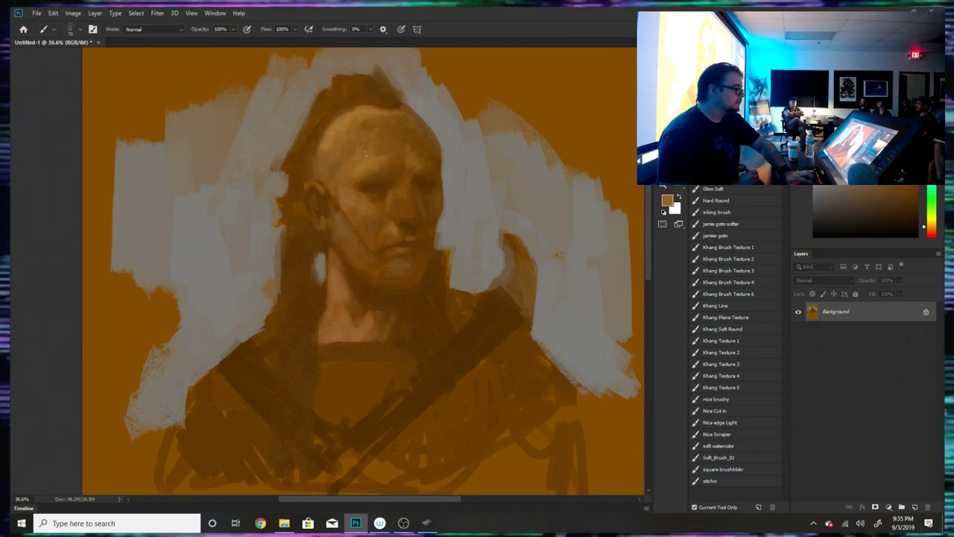
alt+click(361, 124)
key(bracketright)
key(bracketright)
mouse_move(366, 113)
mouse_down()
mouse_move(346, 135)
mouse_move(370, 135)
mouse_up()
alt+click(374, 119)
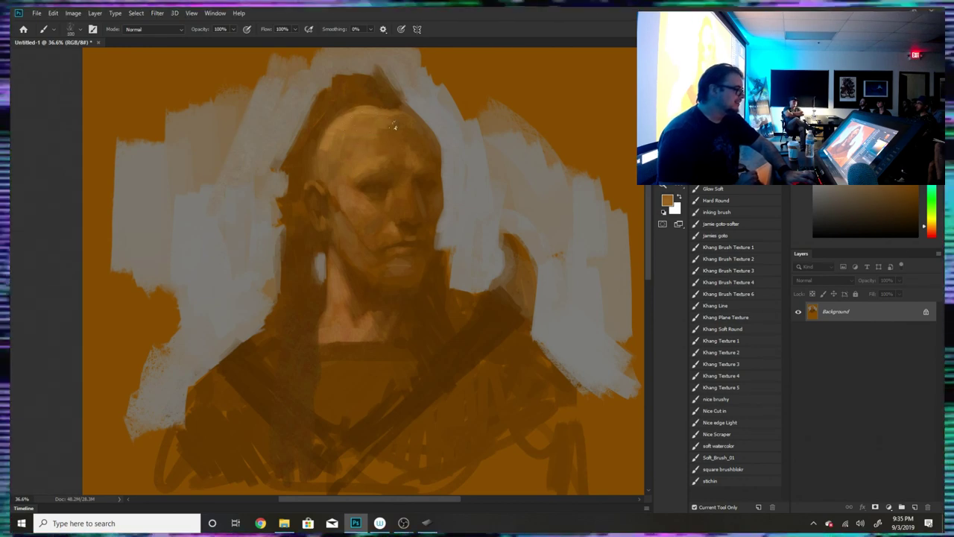
- Model the forehead planes above the far brow with skin tones sampled from the forehead and nose
alt+click(401, 126)
alt+click(367, 148)
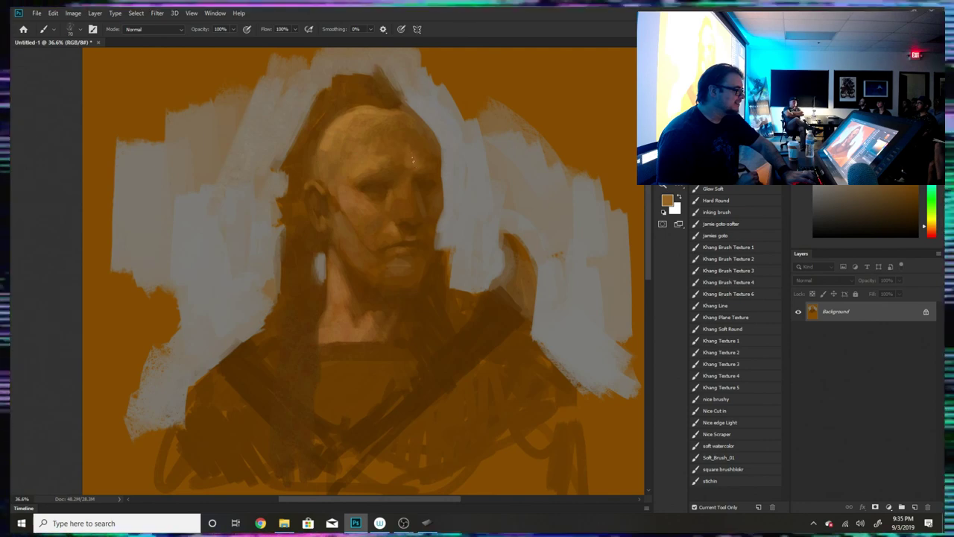
drag(408, 140, 410, 155)
alt+click(411, 154)
alt+click(412, 195)
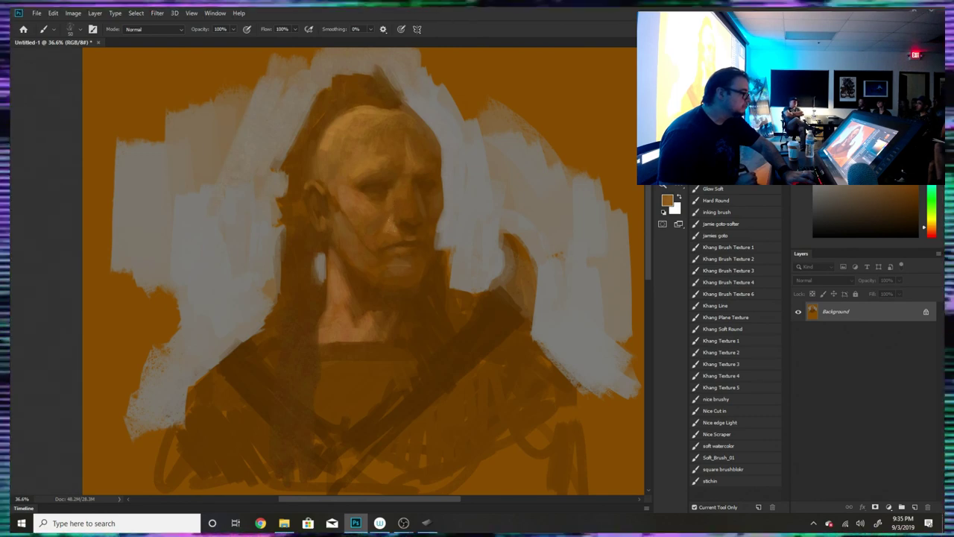
- Refine the nose, the fold beside it and the upper lip with sampled mid and dark skin browns
alt+click(403, 204)
alt+click(394, 218)
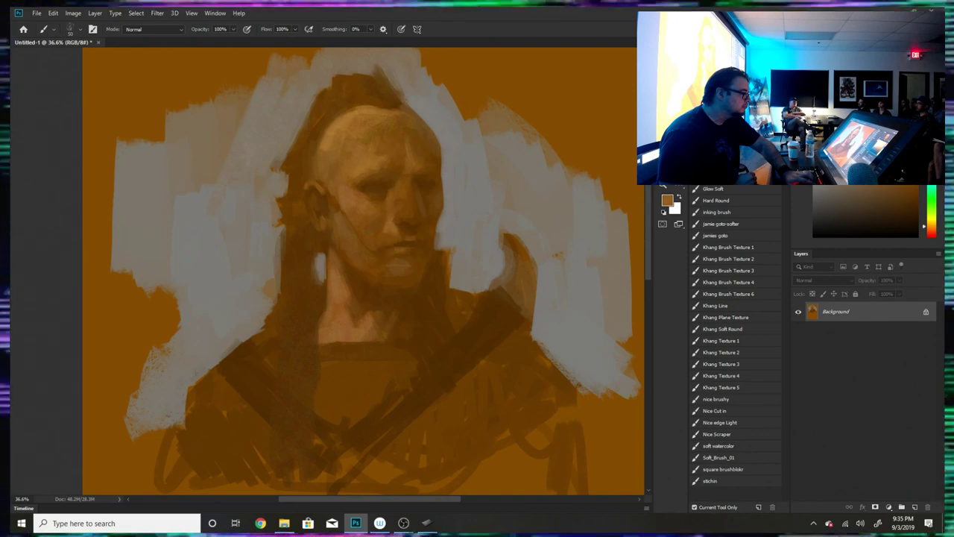
alt+click(396, 236)
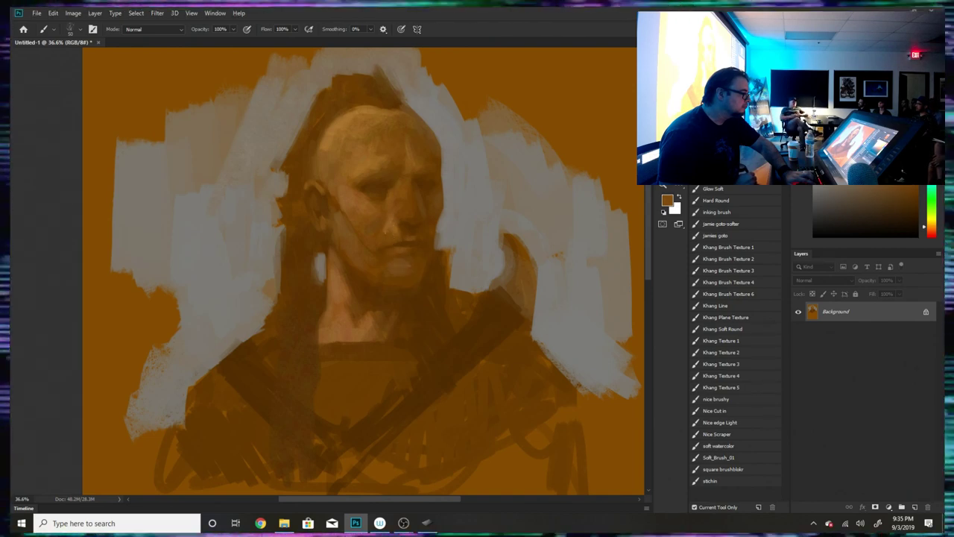
alt+click(389, 218)
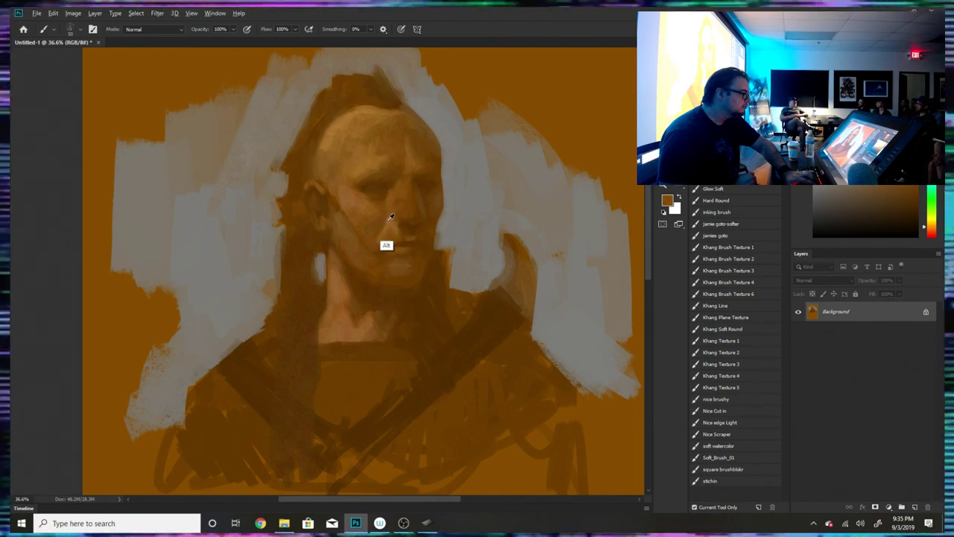
alt+click(395, 231)
alt+click(373, 240)
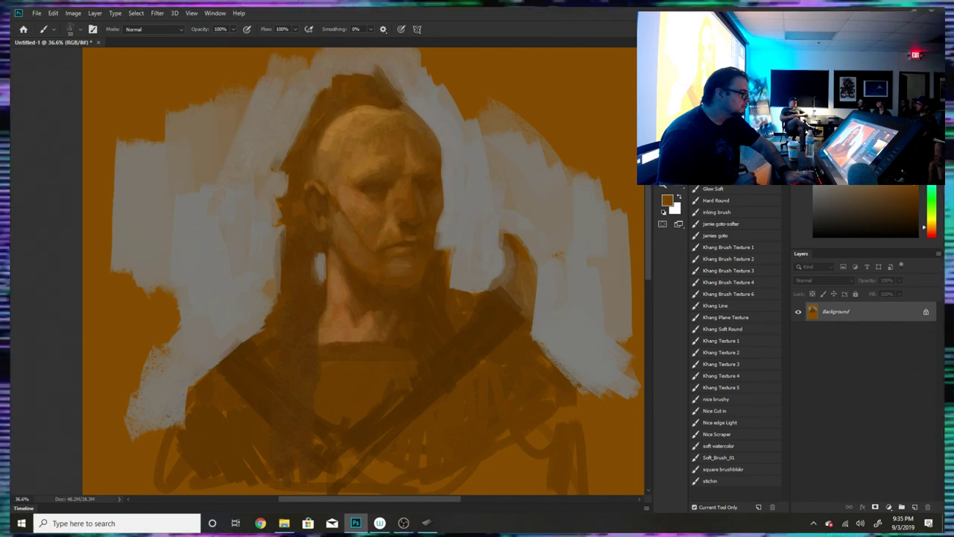
- Blend out the scar-like marks on the near cheek and add a lighter tone to the cheekbone
alt+click(363, 237)
alt+click(364, 244)
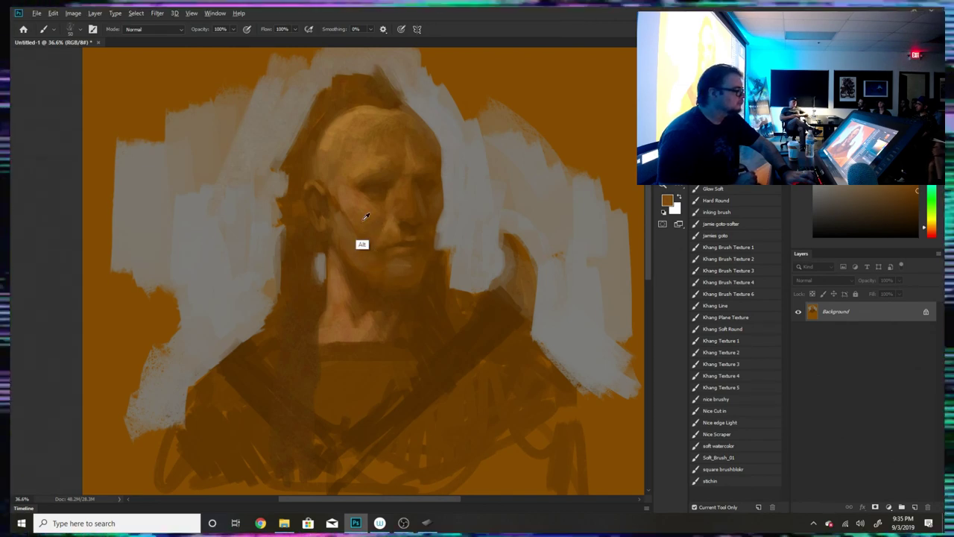
drag(348, 231, 371, 257)
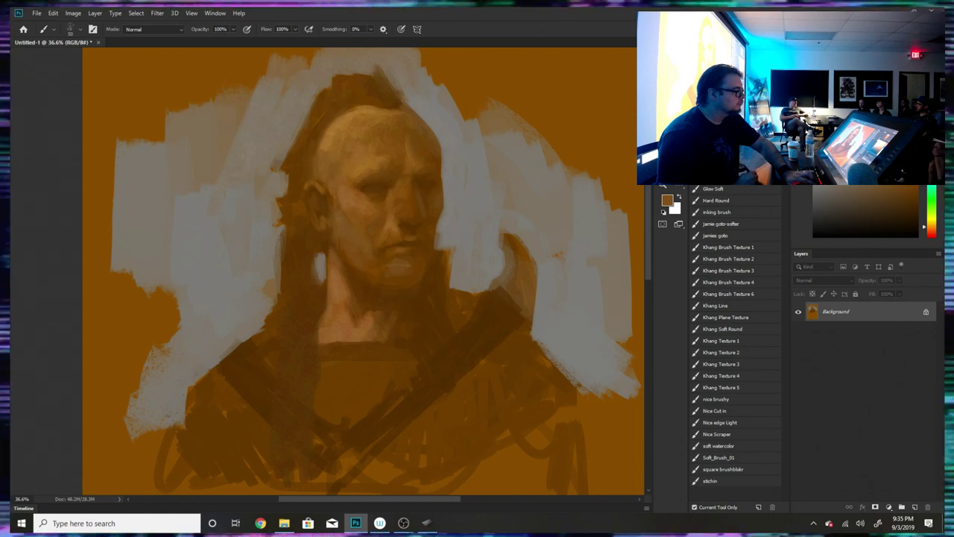
alt+click(347, 201)
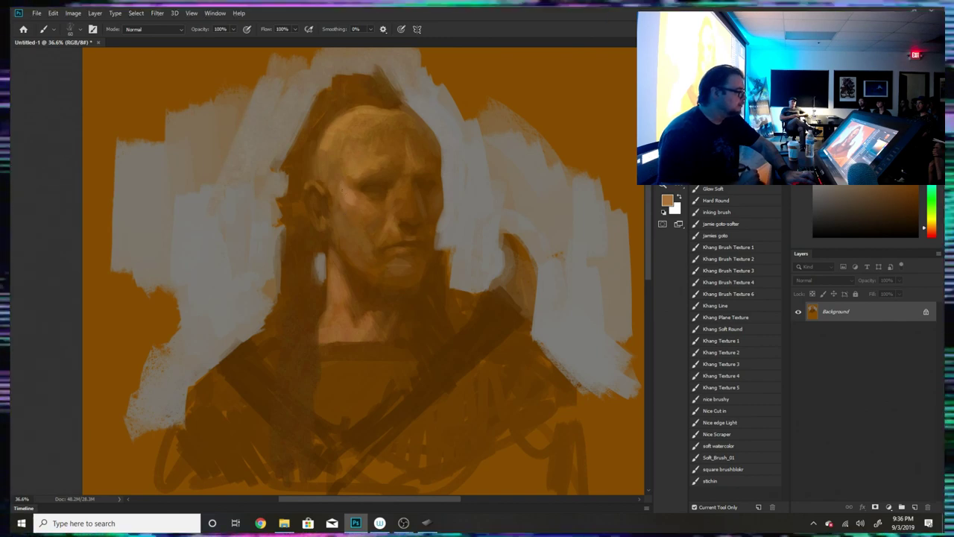
- Soften the transition between the near temple, outer eye and cheekbone with skin tones sampled there
alt+click(331, 178)
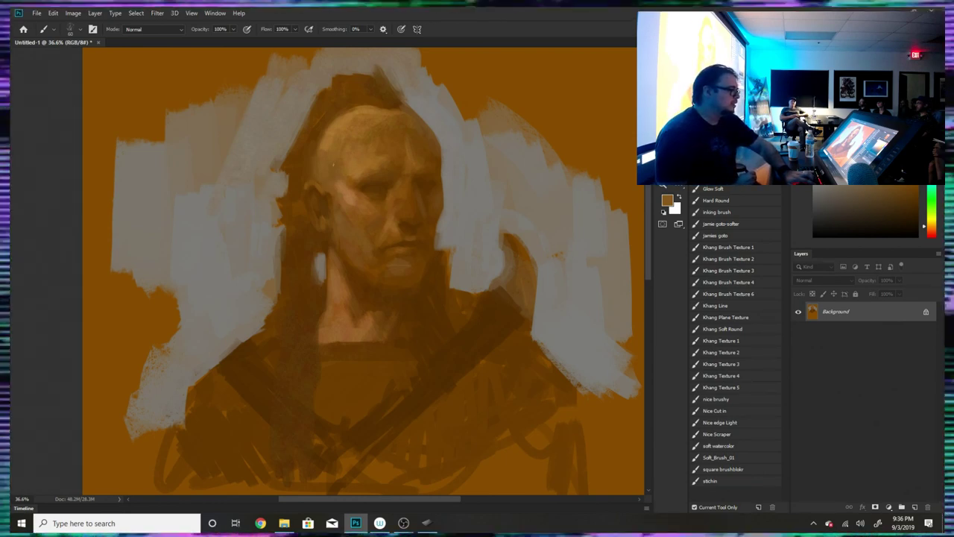
alt+click(358, 179)
alt+click(353, 188)
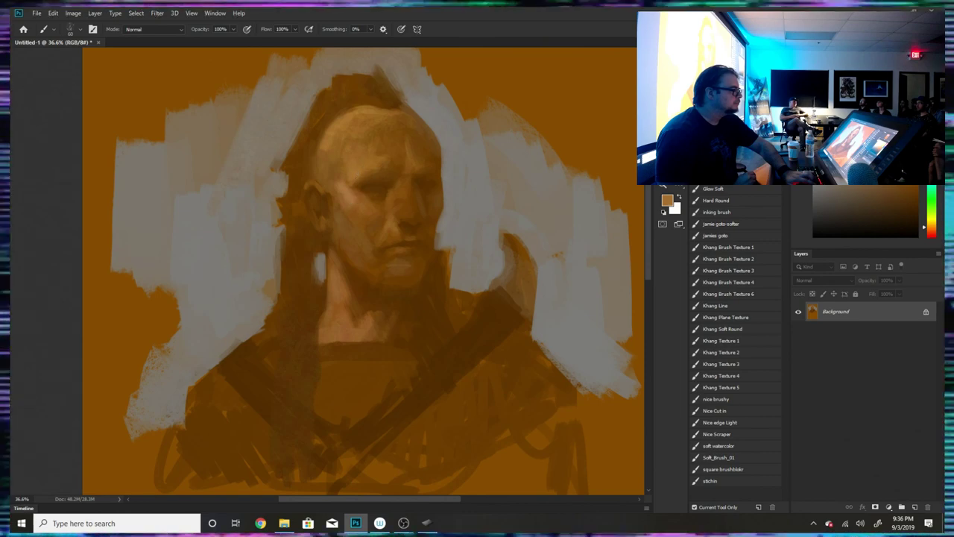
- Define the brow ridge and the lower forehead above the nose with sampled light and mid skin tones
drag(417, 171, 409, 150)
alt+click(414, 169)
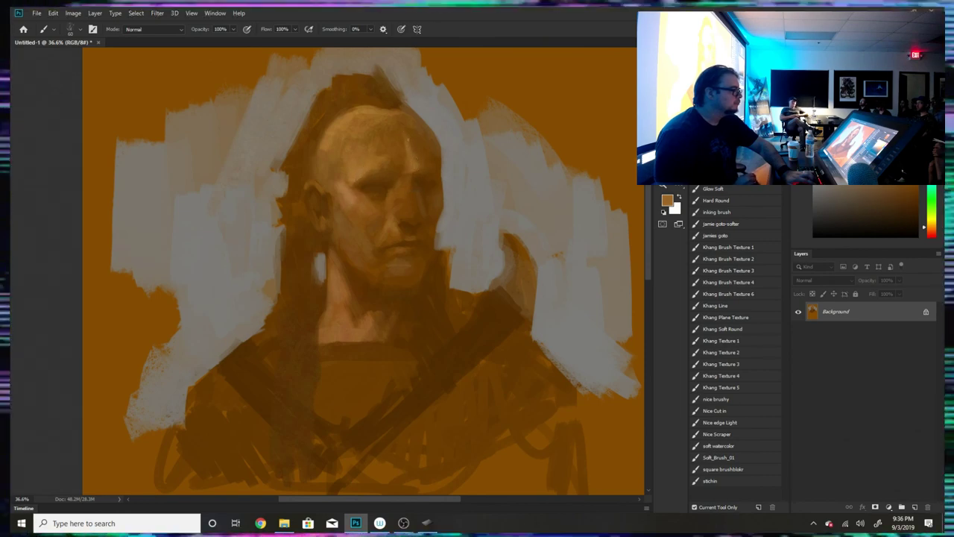
alt+click(416, 163)
alt+click(410, 155)
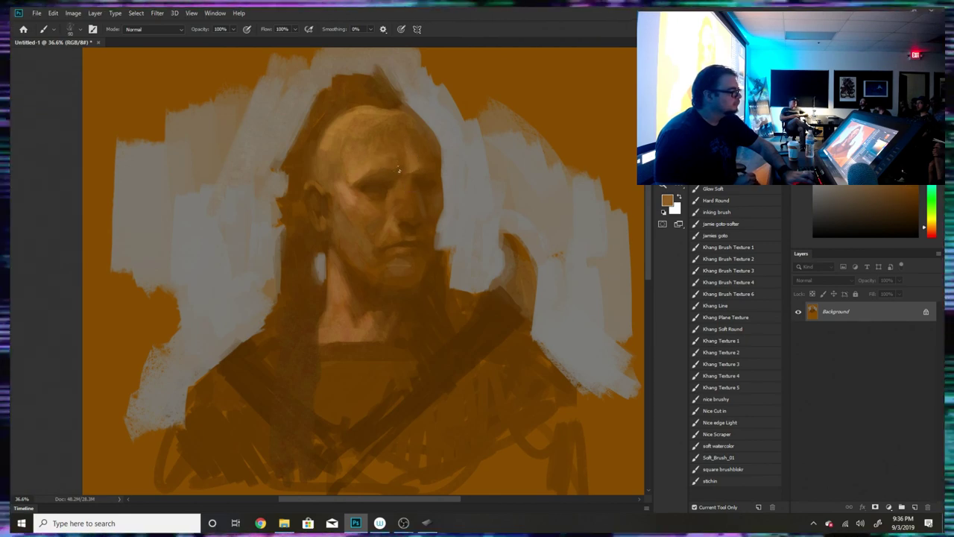
alt+click(402, 162)
alt+click(390, 156)
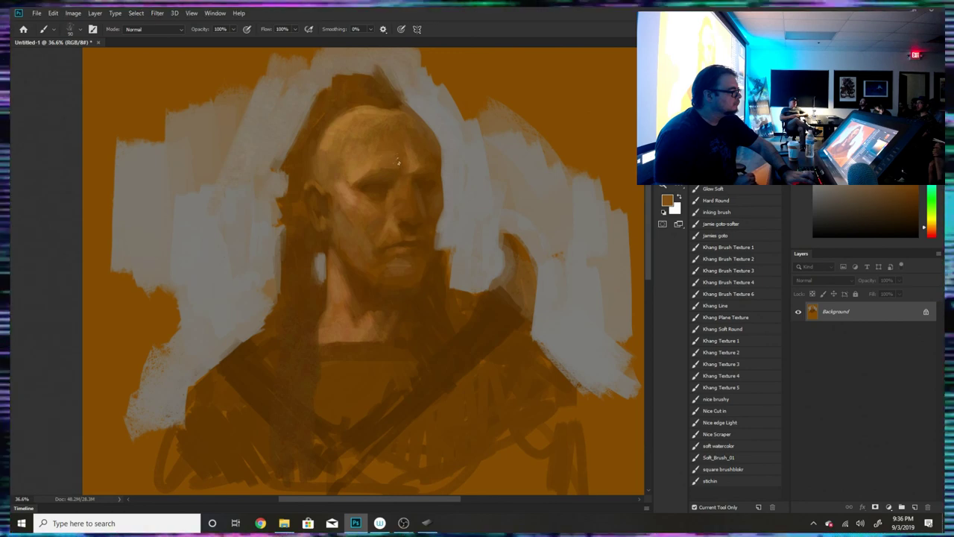
- Shape the nose bridge and the inner eye sockets with sampled skin tones and dark brown
alt+click(411, 191)
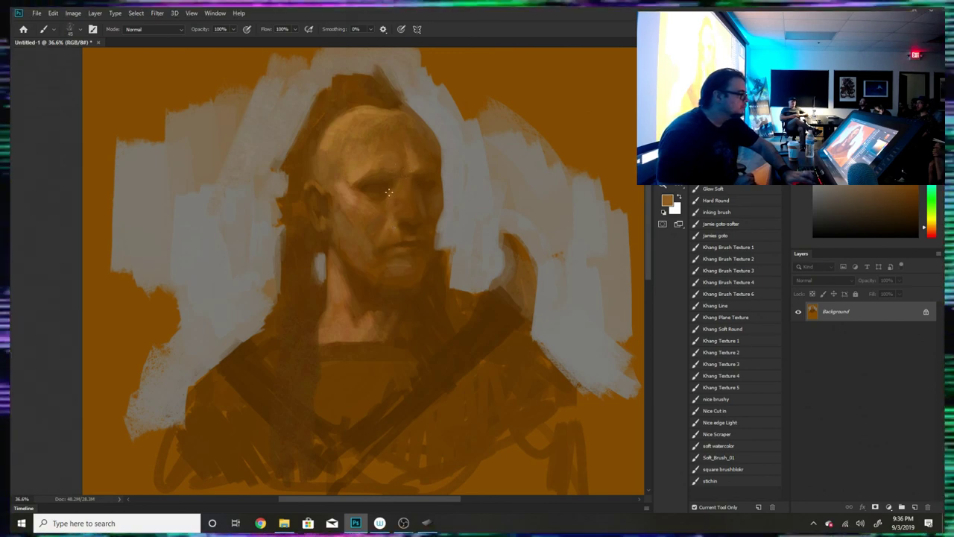
alt+click(393, 196)
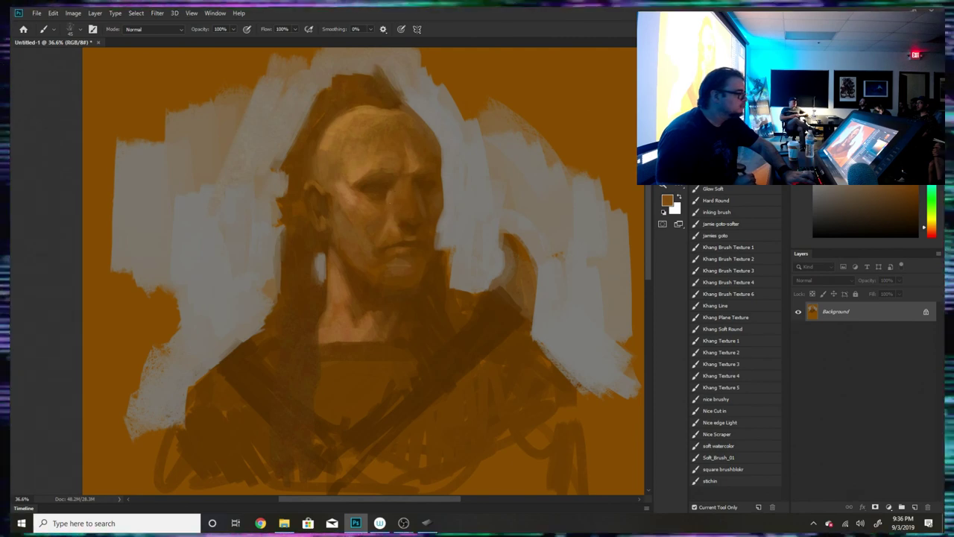
alt+click(394, 191)
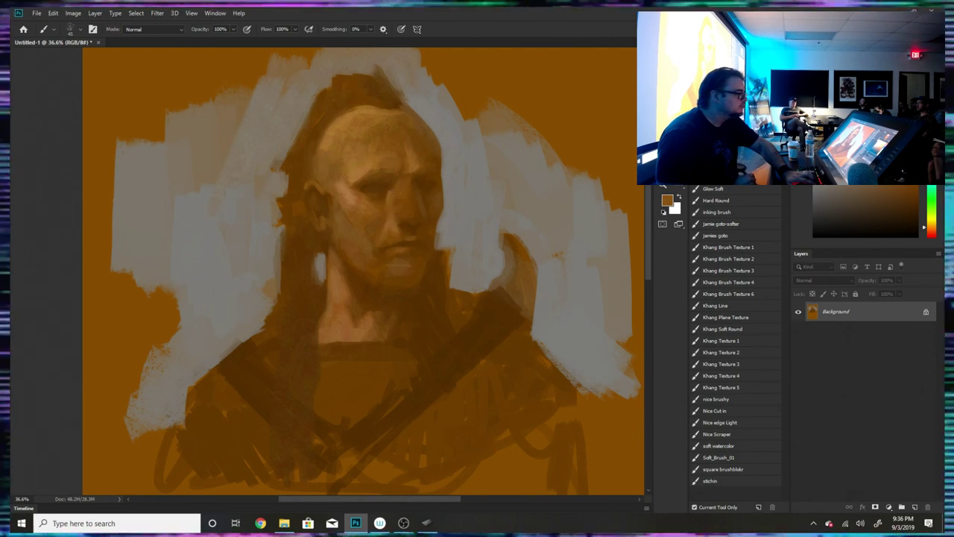
alt+click(418, 181)
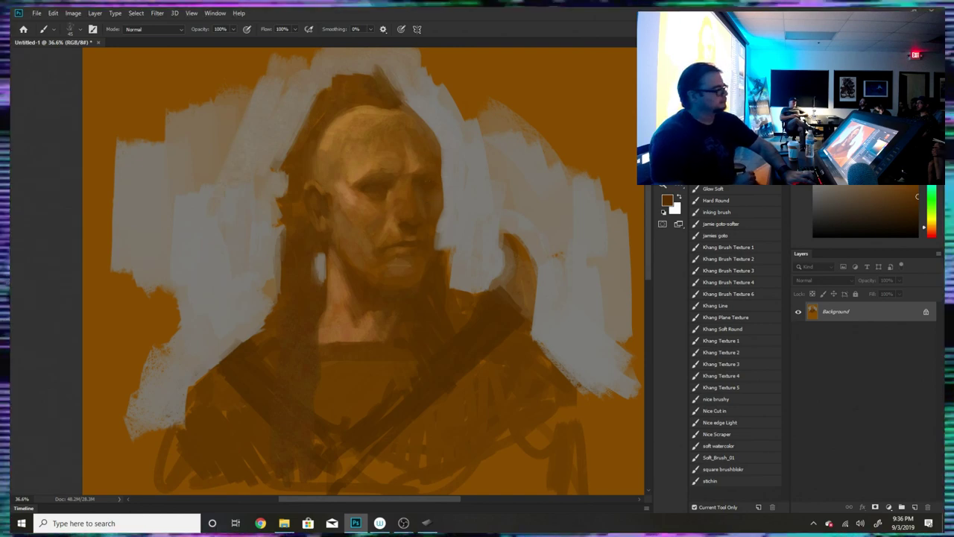
- Soften the near temple and brow above the eye with tones sampled from the cheekbone and brow
alt+click(341, 205)
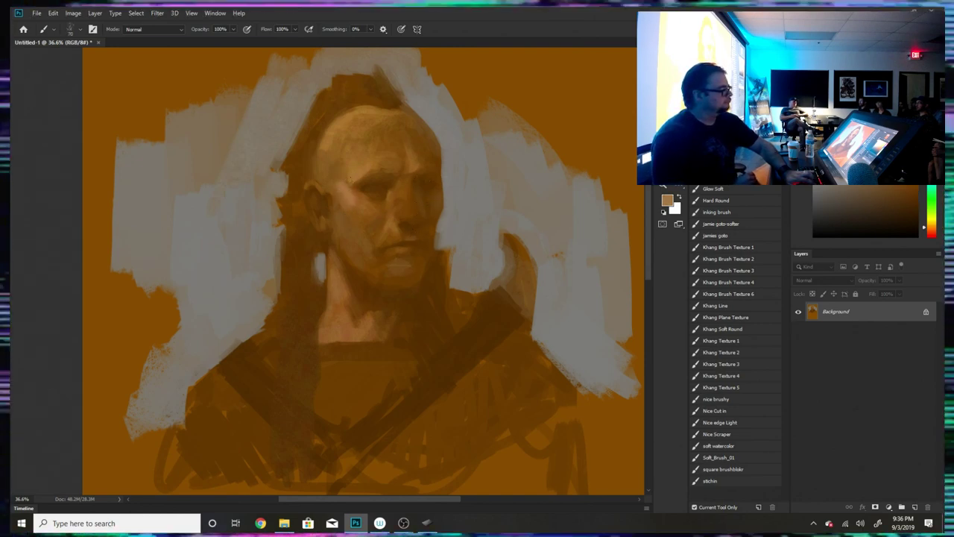
alt+click(343, 181)
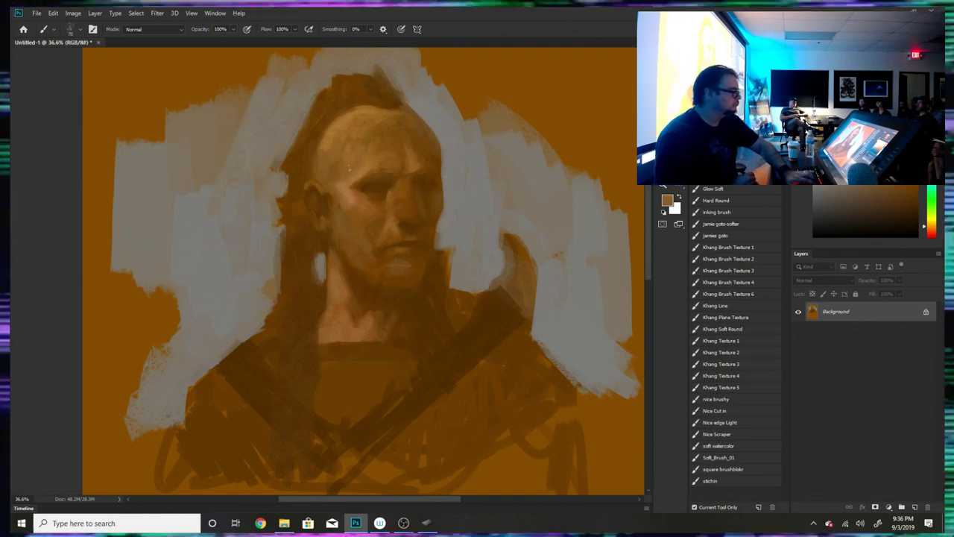
alt+click(357, 169)
alt+click(367, 168)
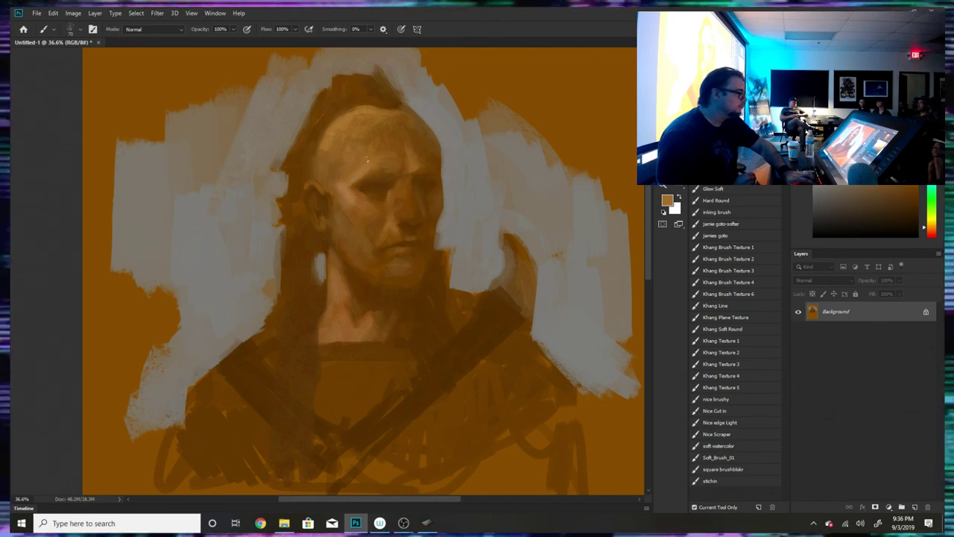
- Refine the far temple, forehead edge and far eye socket with sampled skin tones, background grey and dark brown
alt+click(387, 166)
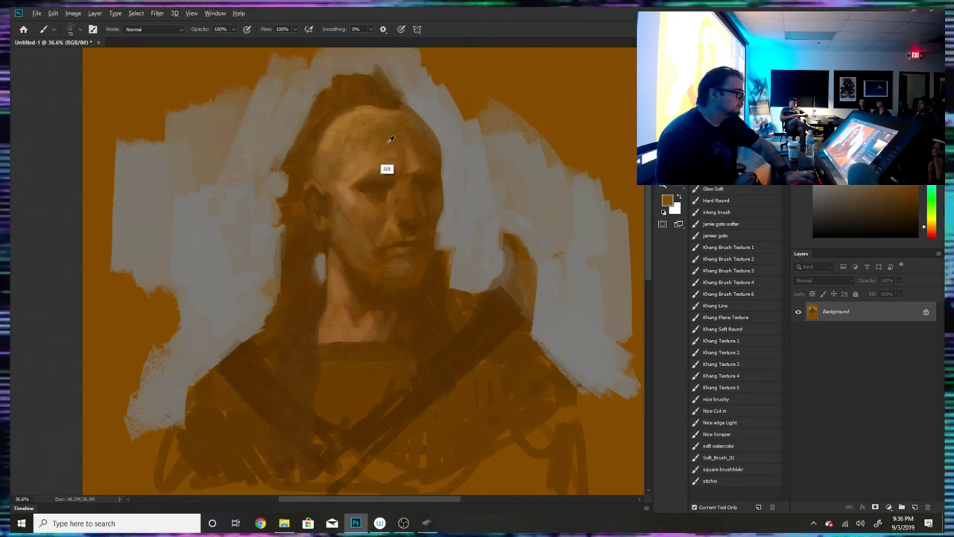
alt+click(446, 132)
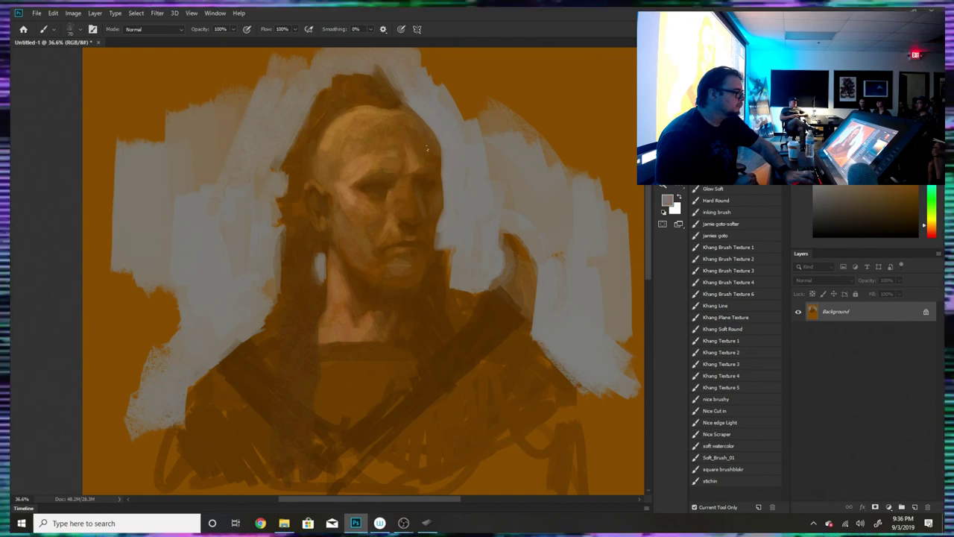
alt+click(429, 164)
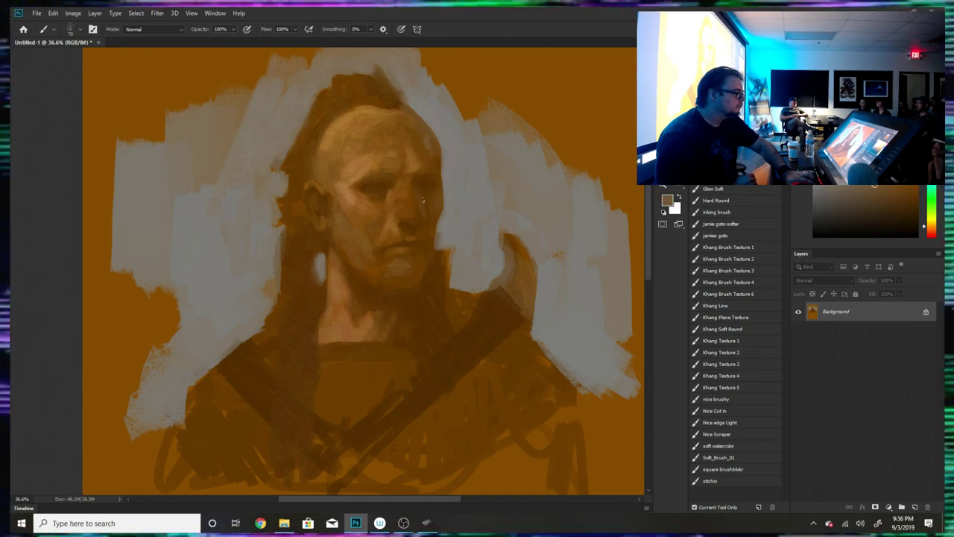
alt+click(418, 188)
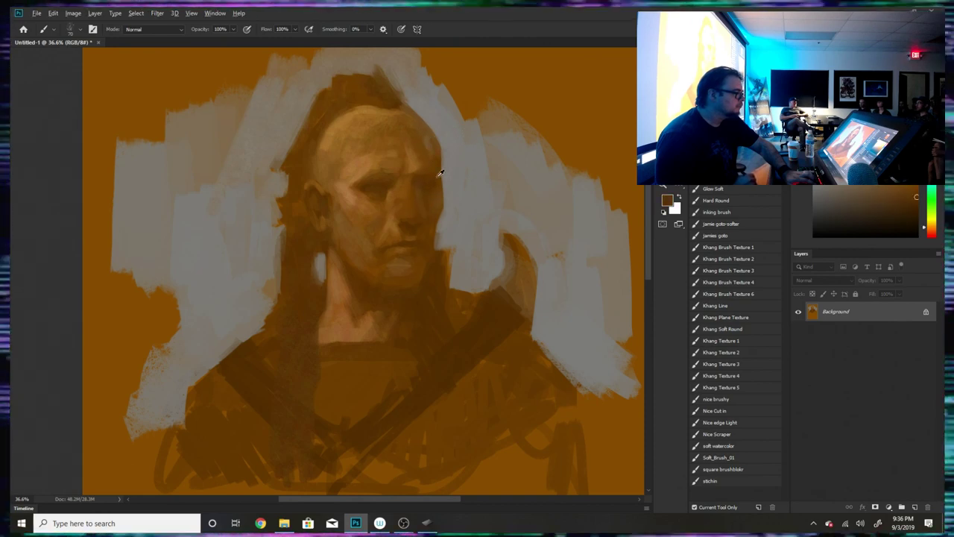
alt+click(432, 181)
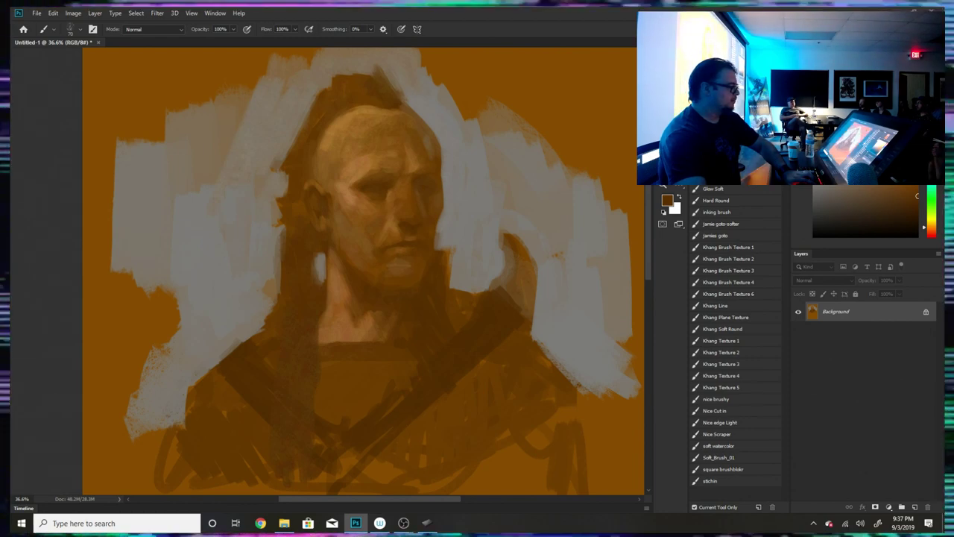
- Sketch a long braid falling from behind the ear down over the chest with a dark brown and a smaller brush
scroll(379, 158, down, 8)
scroll(379, 152, up, 6)
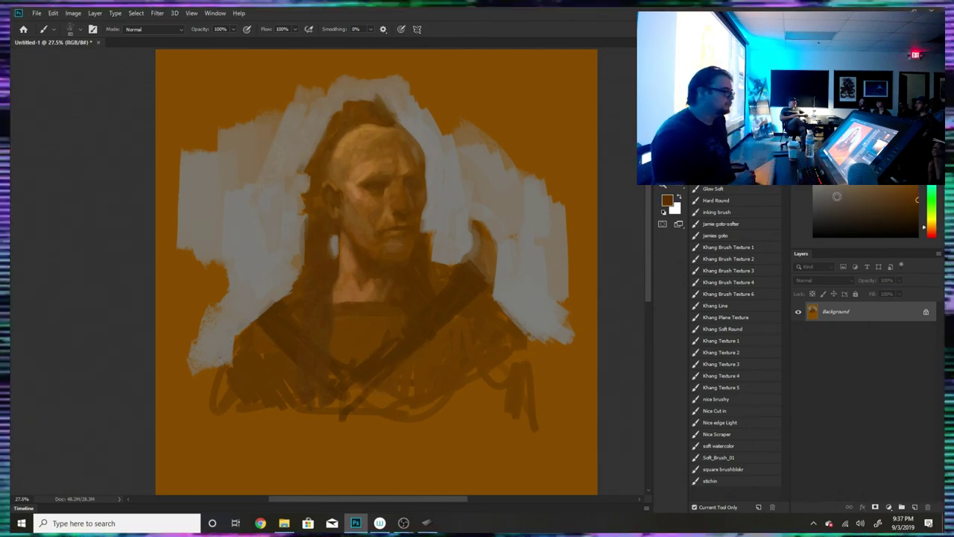
click(861, 205)
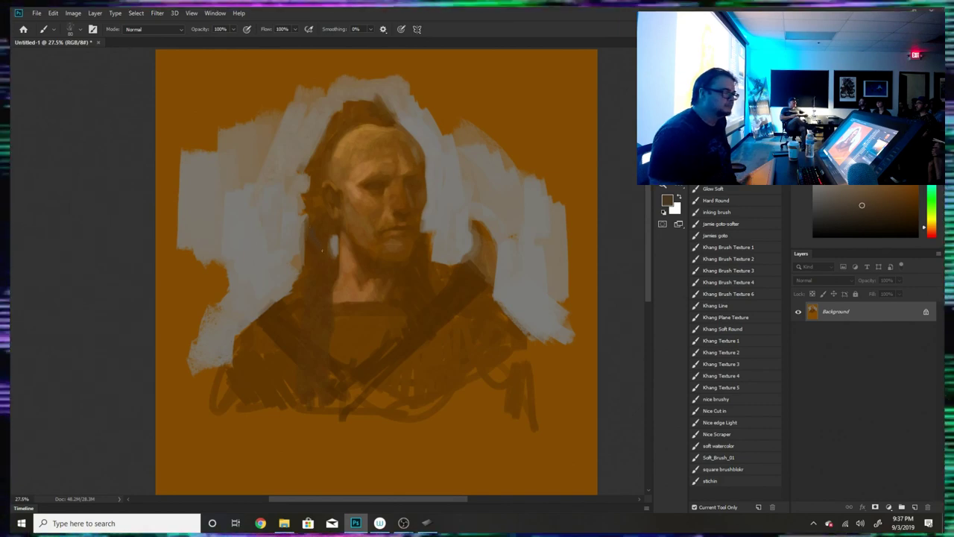
click(916, 195)
click(909, 209)
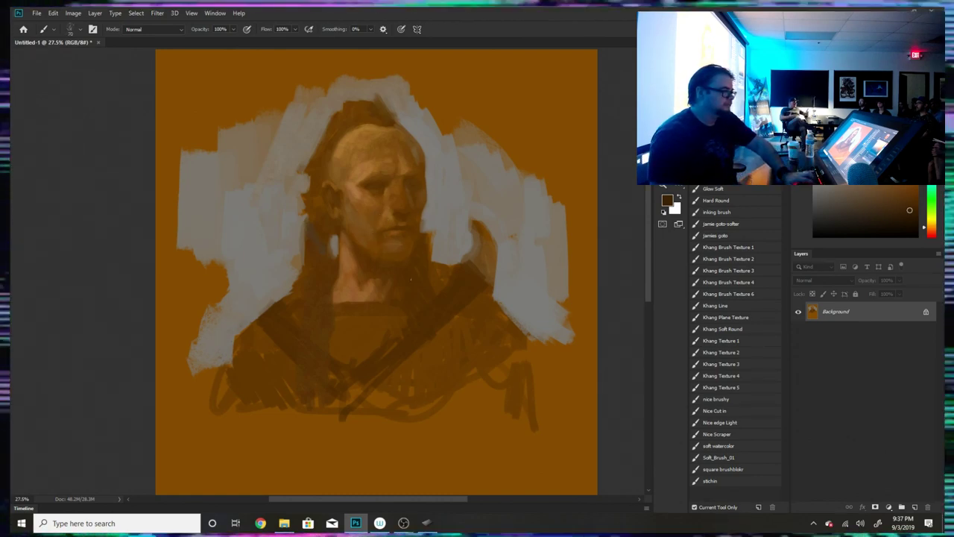
click(908, 215)
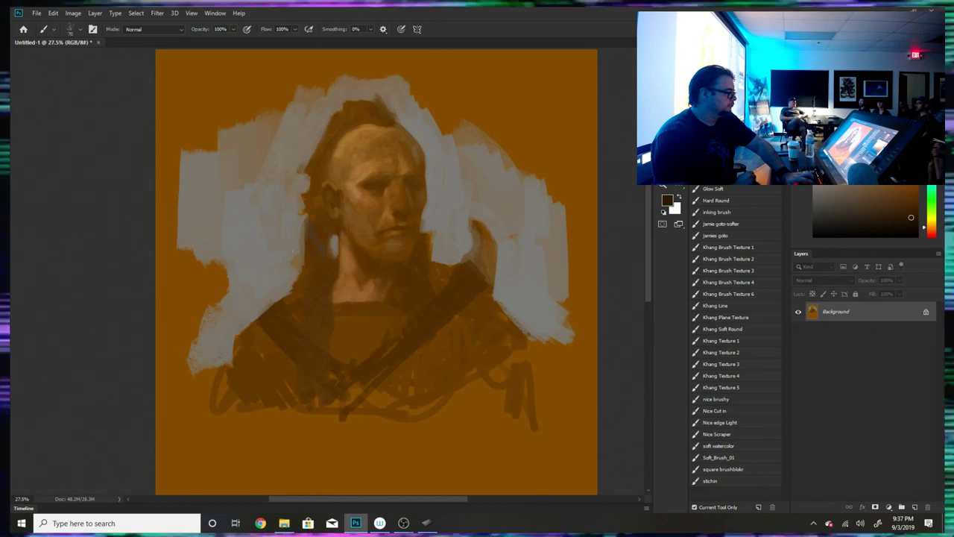
drag(310, 219, 328, 249)
key([)
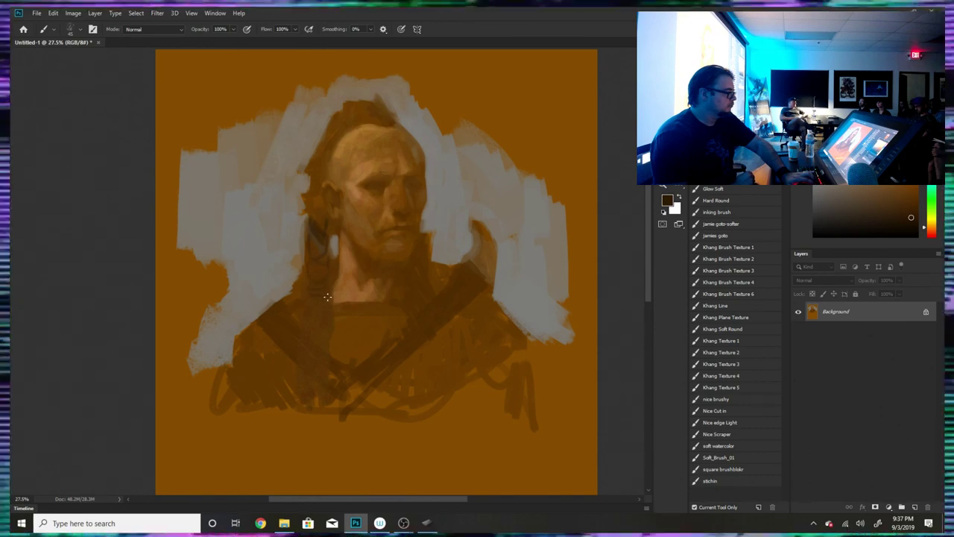
drag(325, 304, 310, 307)
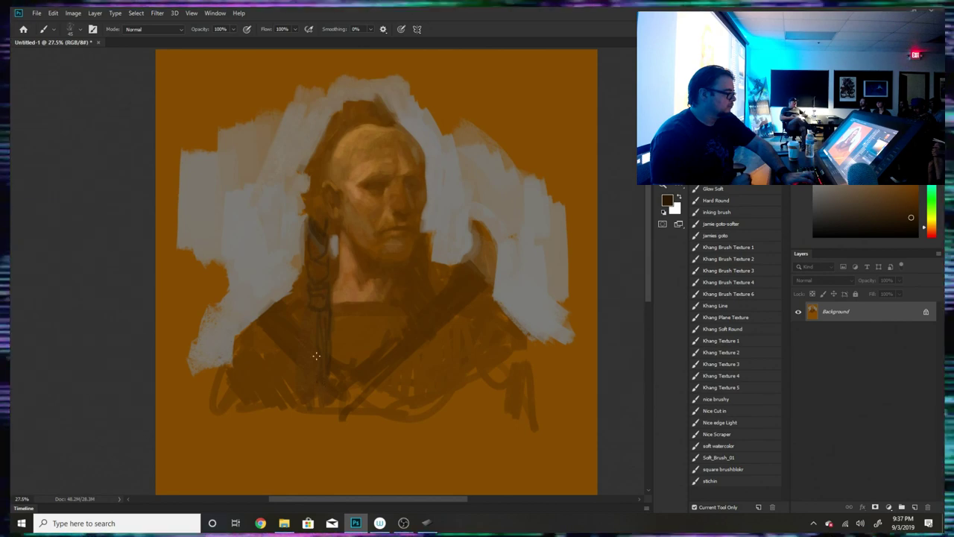
alt+click(337, 198)
alt+click(319, 256)
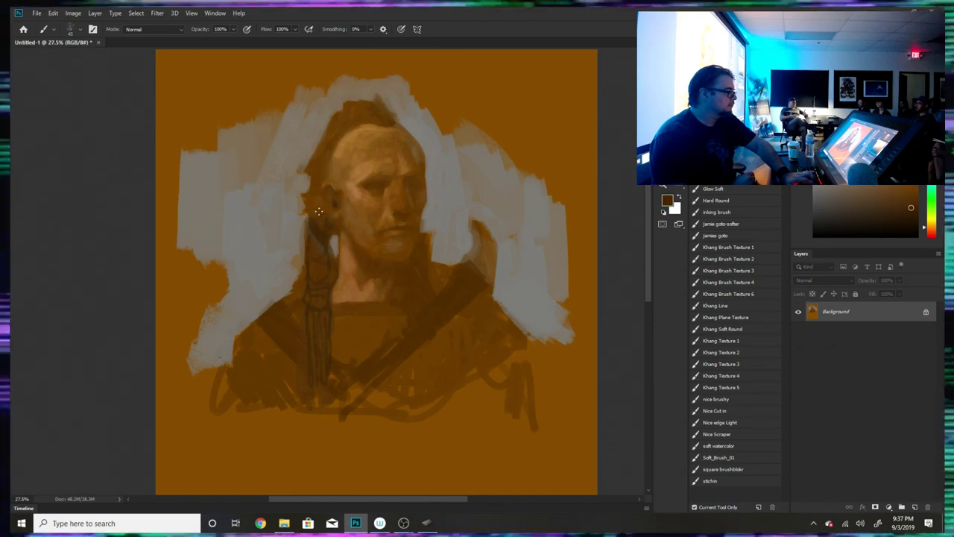
- Rework the hair between the shaved temple, ear and braid with a larger brush and browns sampled from the head and hair
alt+click(305, 191)
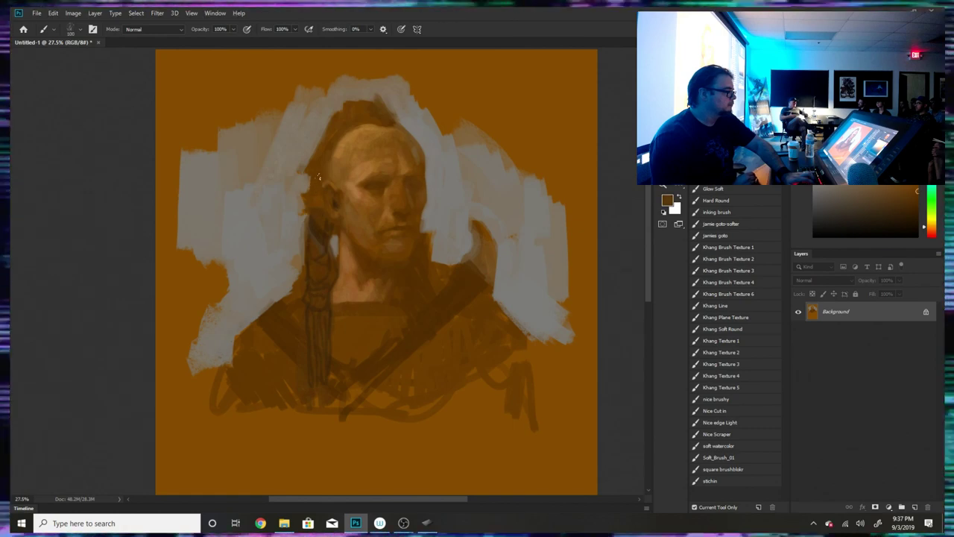
key(])
key(])
key(])
key(])
alt+click(347, 144)
key(])
key(])
key(])
key(])
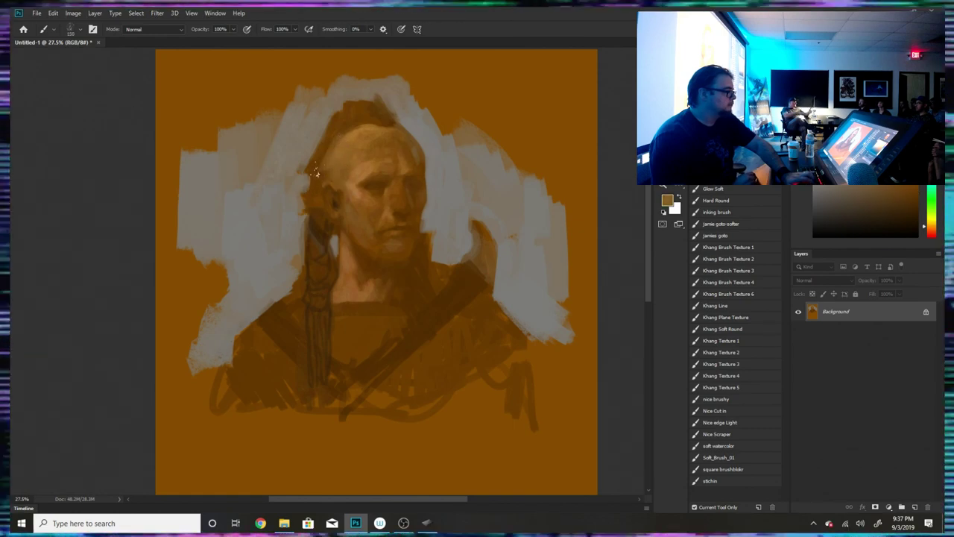
alt+click(320, 166)
mouse_move(324, 180)
mouse_down()
mouse_move(351, 135)
mouse_move(300, 171)
mouse_move(313, 243)
mouse_up()
alt+click(316, 229)
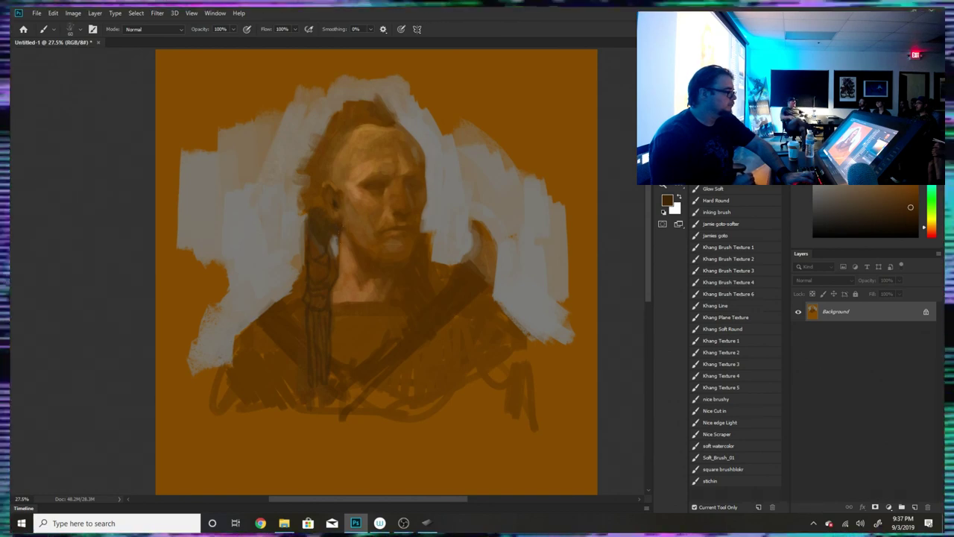
- Refine the shadow and light planes of the neck below the jaw with brown and skin tones sampled there
alt+click(343, 262)
click(906, 203)
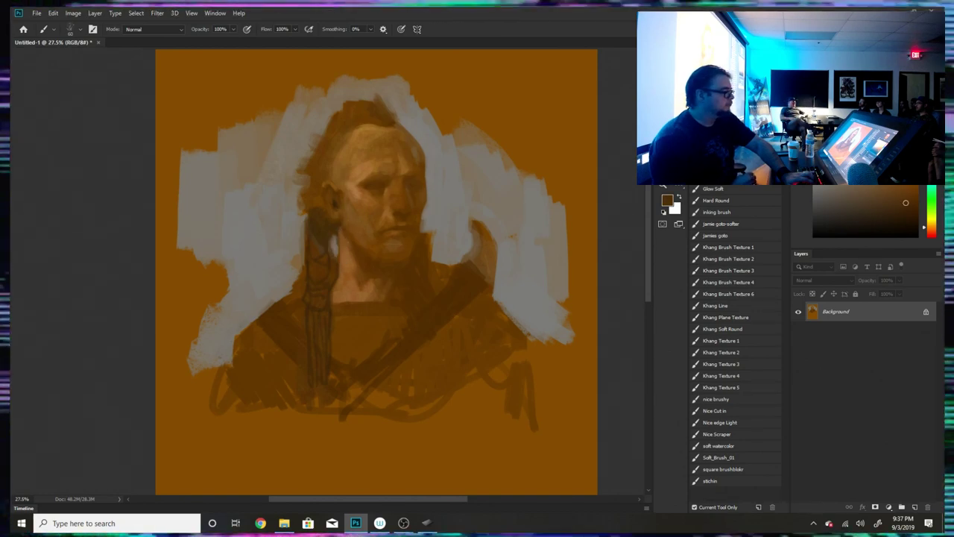
alt+click(348, 265)
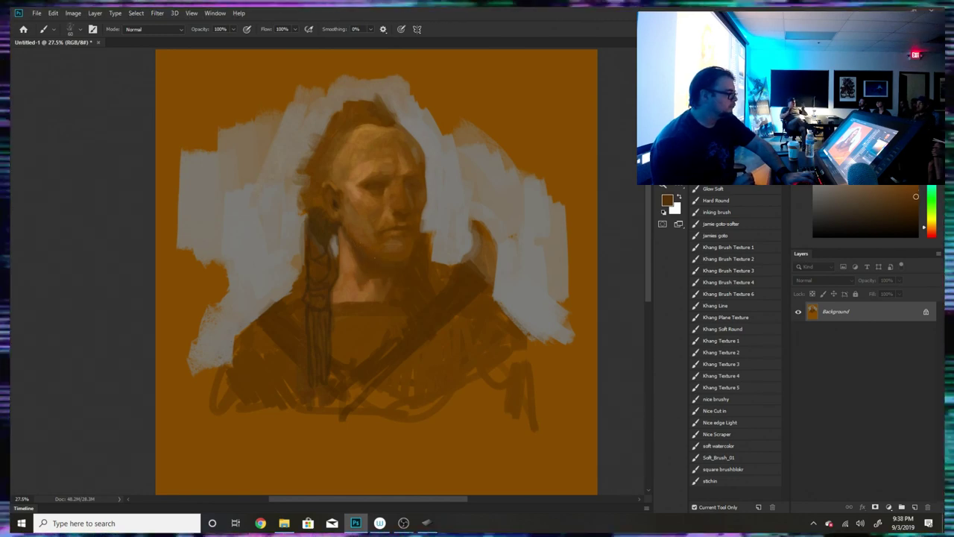
alt+click(360, 259)
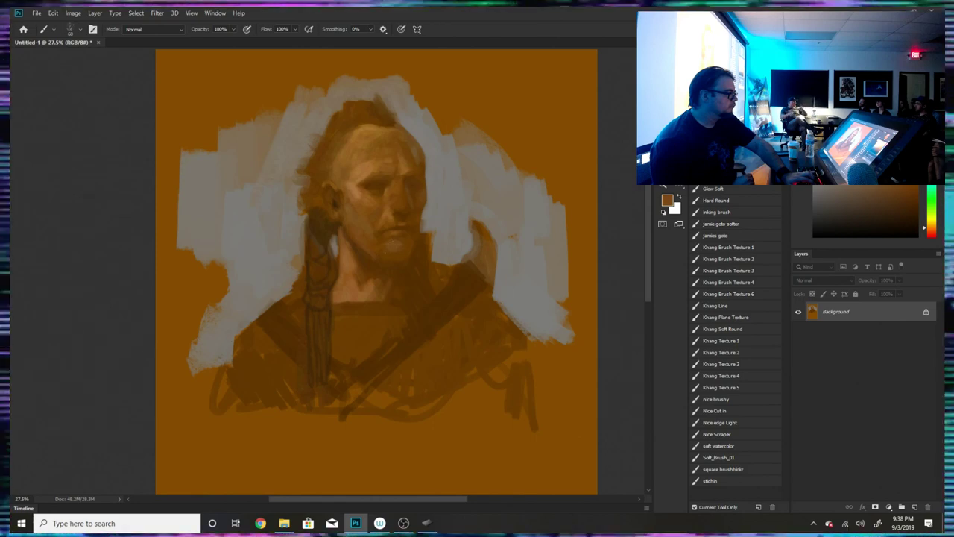
- Model the mouth and chin with skin tones sampled from the lips, cheek and chin
alt+click(396, 227)
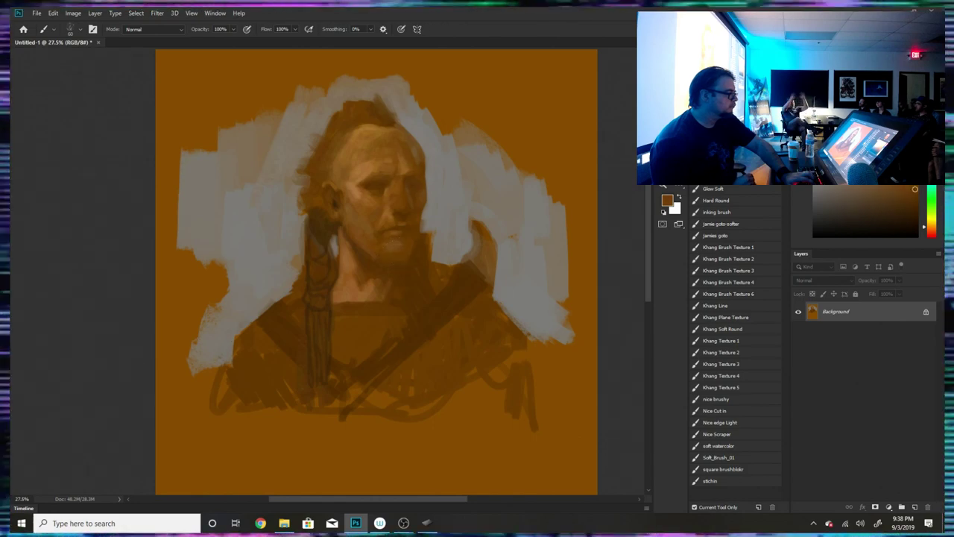
alt+click(390, 214)
alt+click(396, 241)
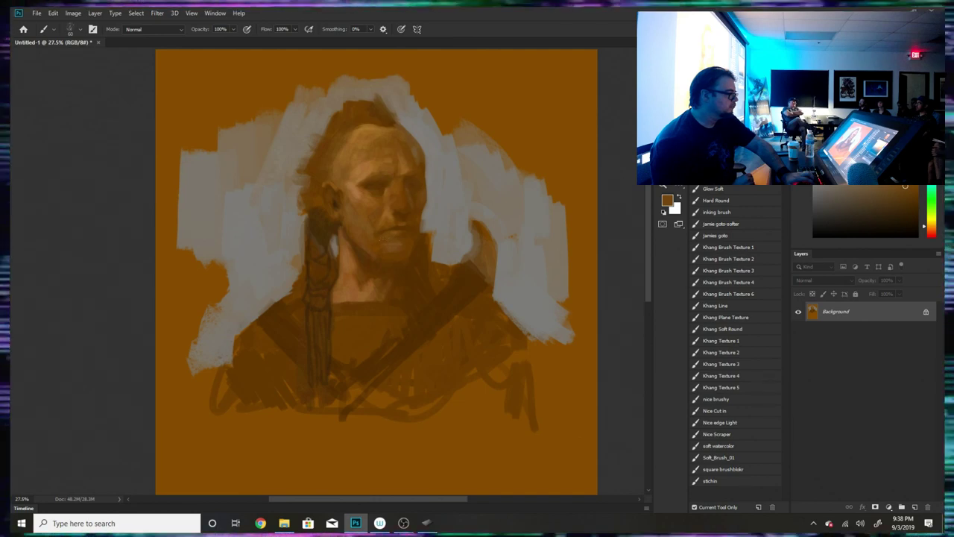
- Reshape the edge of the far jaw and the hair beside the neck with sampled browns and background grey
alt+click(423, 279)
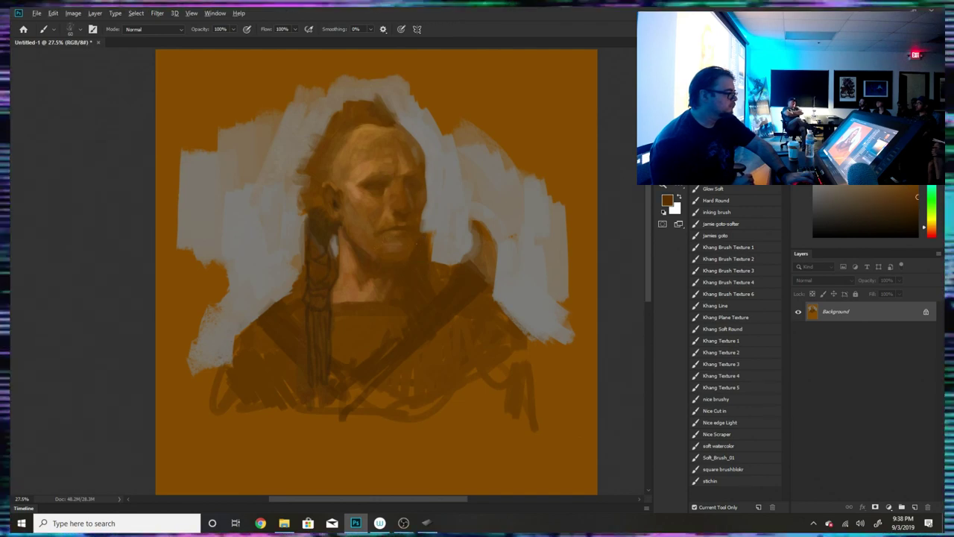
alt+click(446, 246)
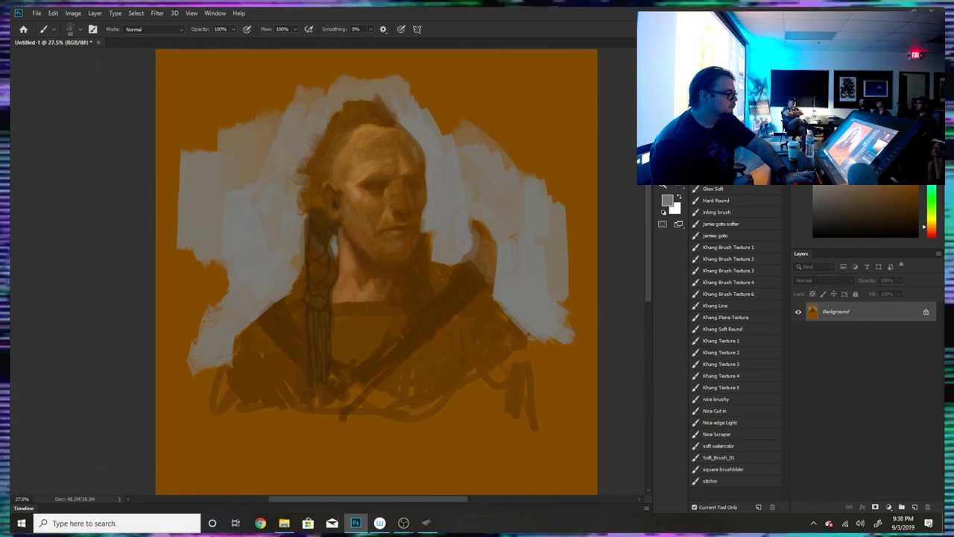
alt+click(415, 258)
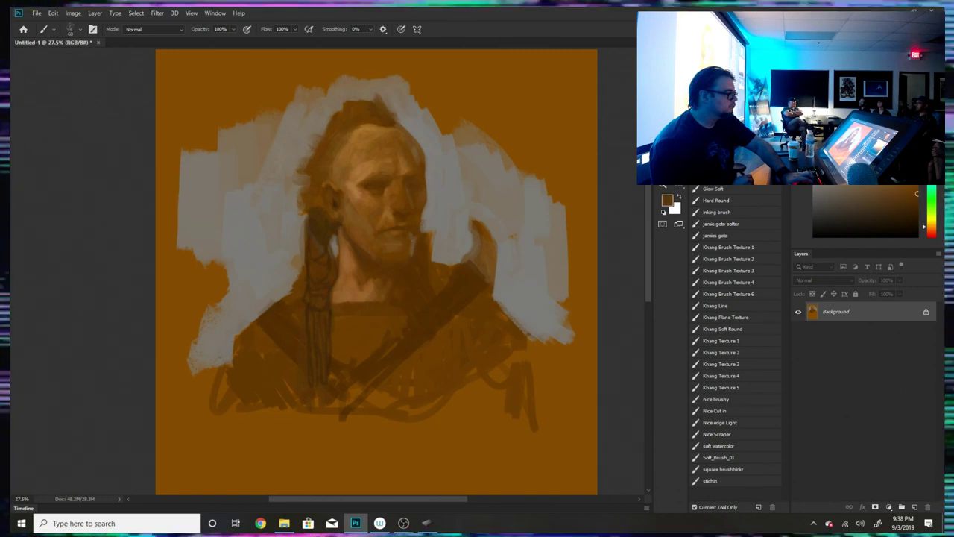
alt+click(411, 270)
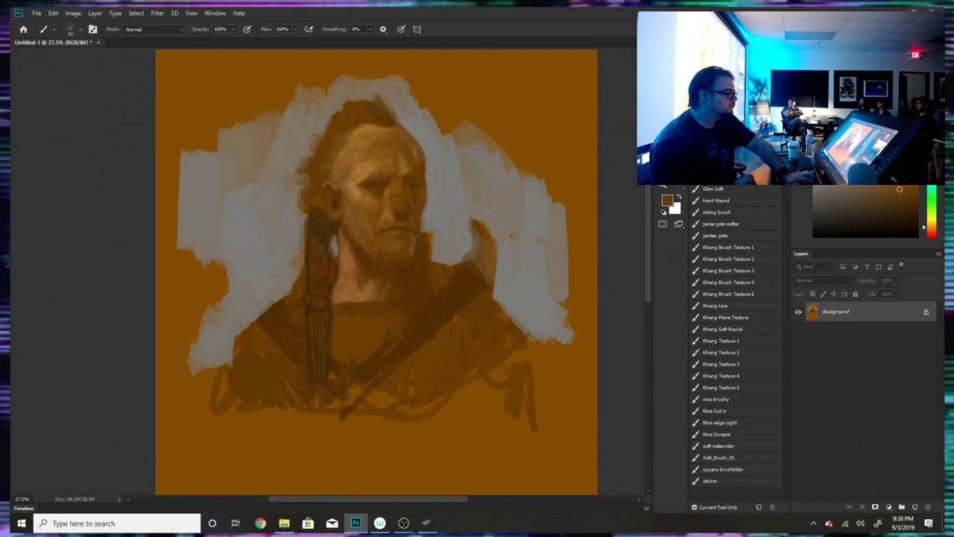
alt+click(435, 219)
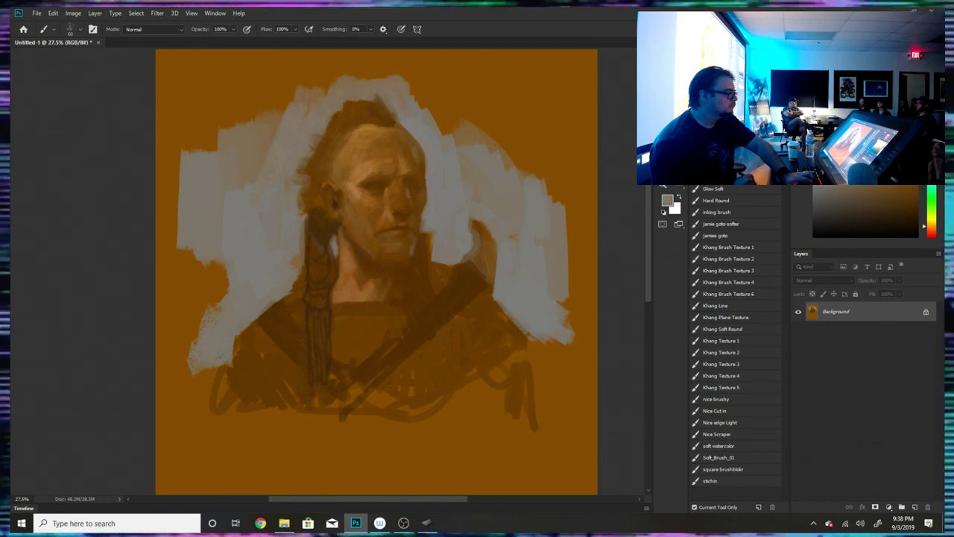
alt+click(413, 222)
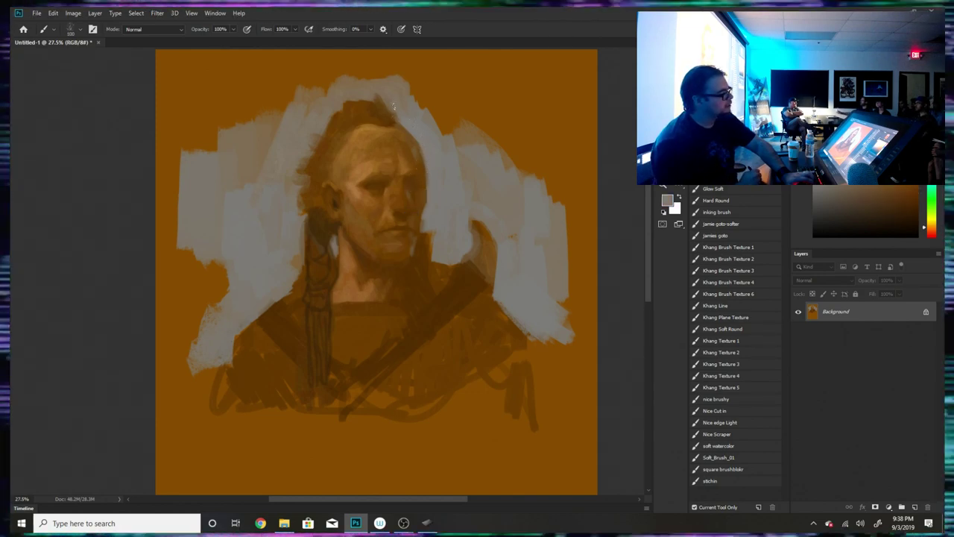
- Trim the front of the mohawk and the far forehead contour with sampled background grey at brush size 100
drag(394, 112, 407, 130)
alt+click(401, 125)
alt+click(406, 123)
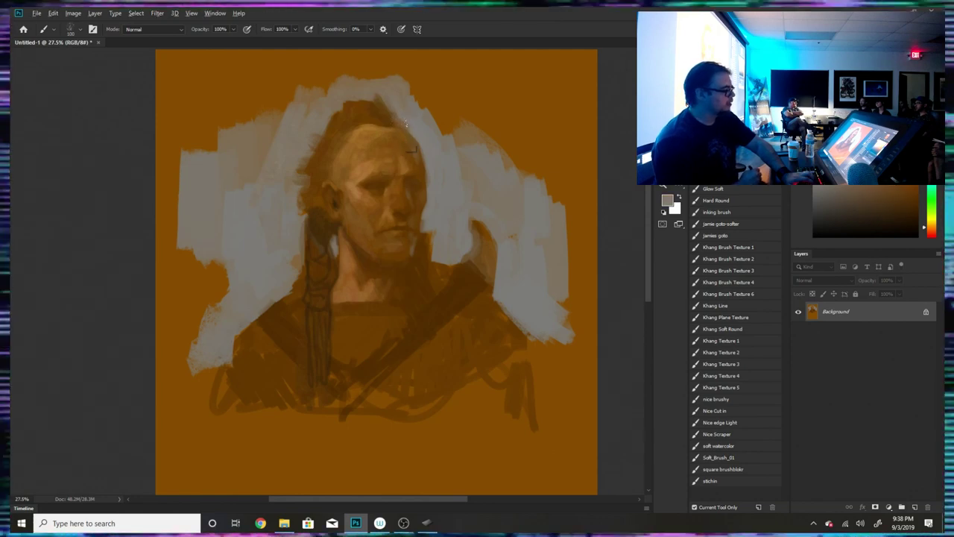
- Blend the hair at the far side of the neck and the dark shirt neckline with browns sampled from the hair and chest
alt+click(424, 248)
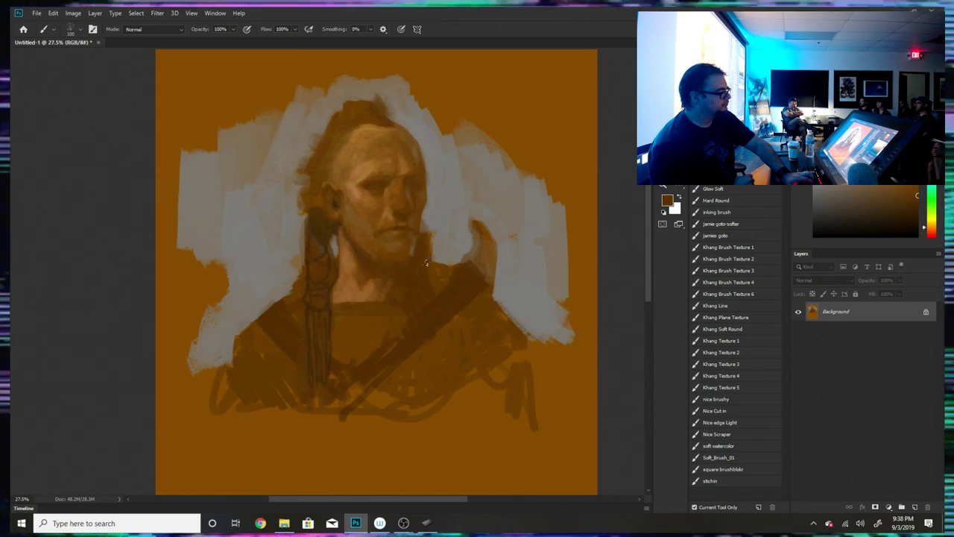
alt+click(335, 296)
alt+click(333, 297)
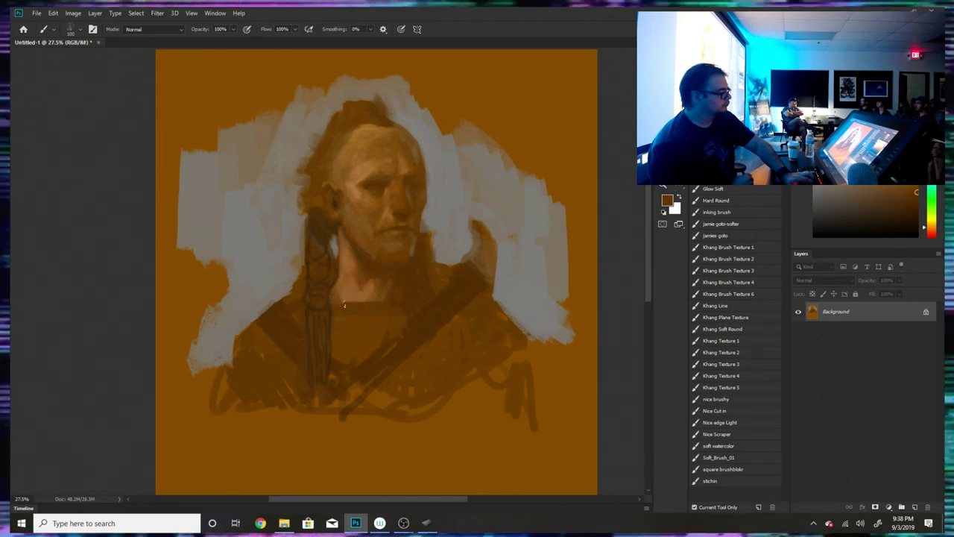
alt+click(361, 326)
drag(383, 312, 404, 310)
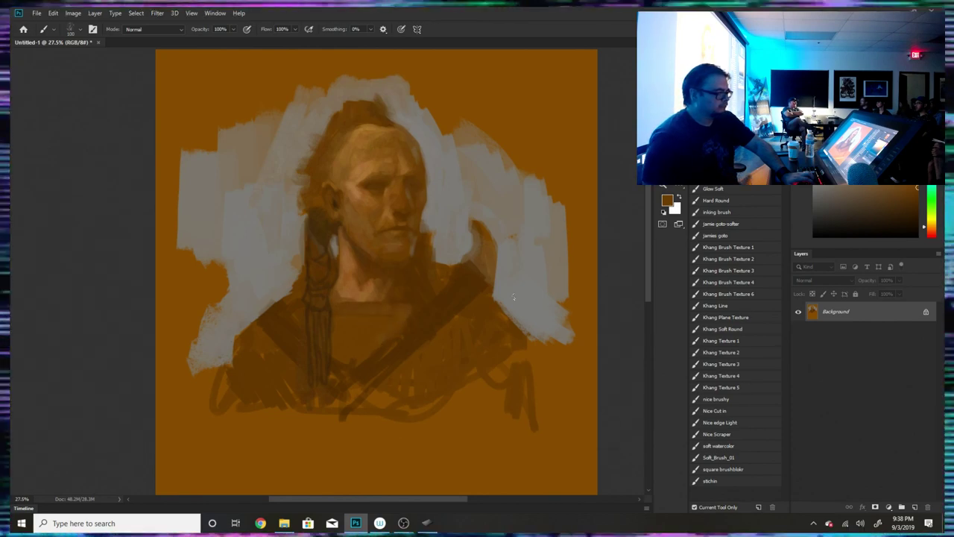
- Flatten the shirt neckline and upper chest with the square brush at size 70 and a brown sampled from the chest
click(731, 469)
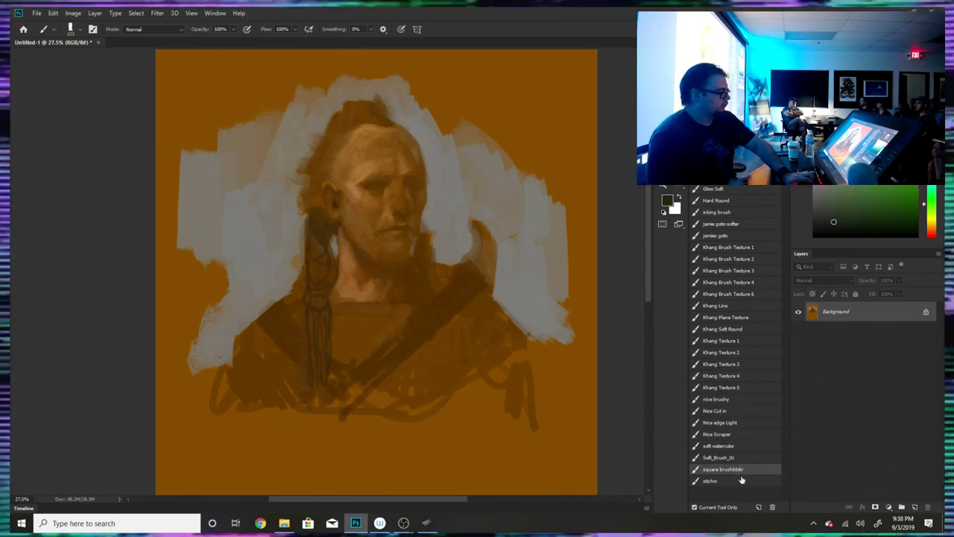
key([)
key([)
key([)
key([)
key([)
alt+click(397, 310)
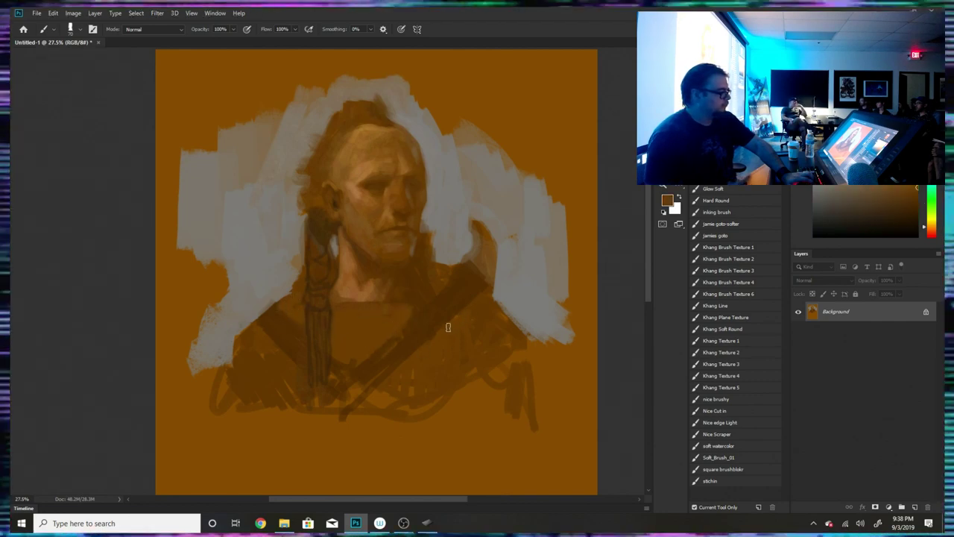
- Paint a straight dark weapon handle rising behind the near shoulder and trim its tip with sampled background grey
alt+click(467, 273)
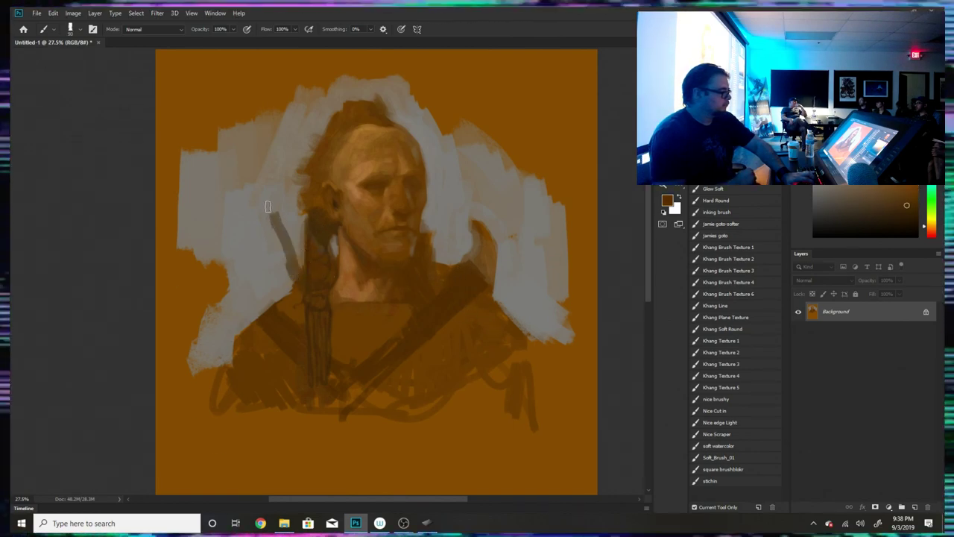
mouse_move(259, 184)
mouse_down()
mouse_move(298, 286)
mouse_move(264, 198)
mouse_move(289, 253)
mouse_up()
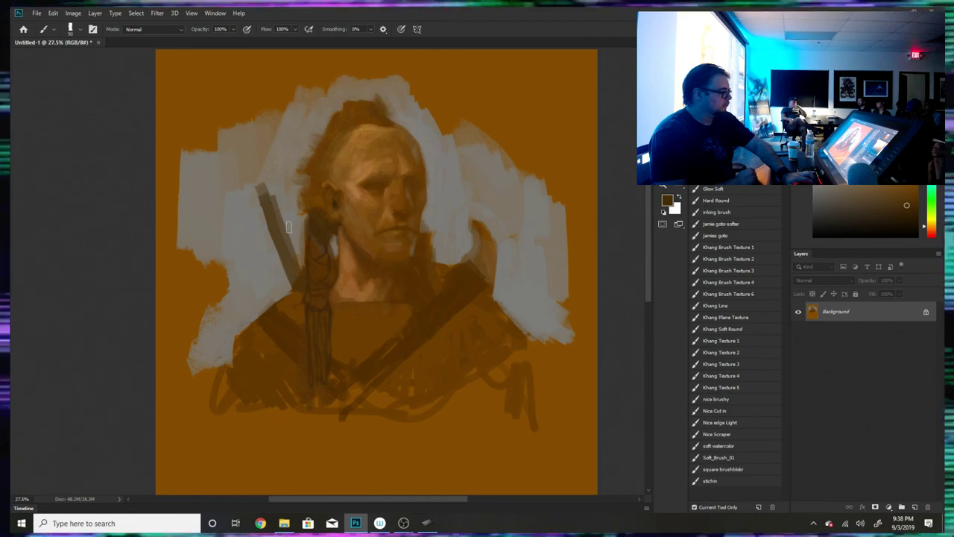
alt+click(275, 195)
drag(263, 198, 257, 188)
- Extend the grey background around the figure to the canvas edges with broad strokes at brush size 400
key(bracketright)
key(bracketright)
key(bracketright)
key(bracketright)
key(bracketright)
key(bracketright)
key(bracketright)
key(bracketright)
key(bracketright)
key(bracketright)
key(bracketright)
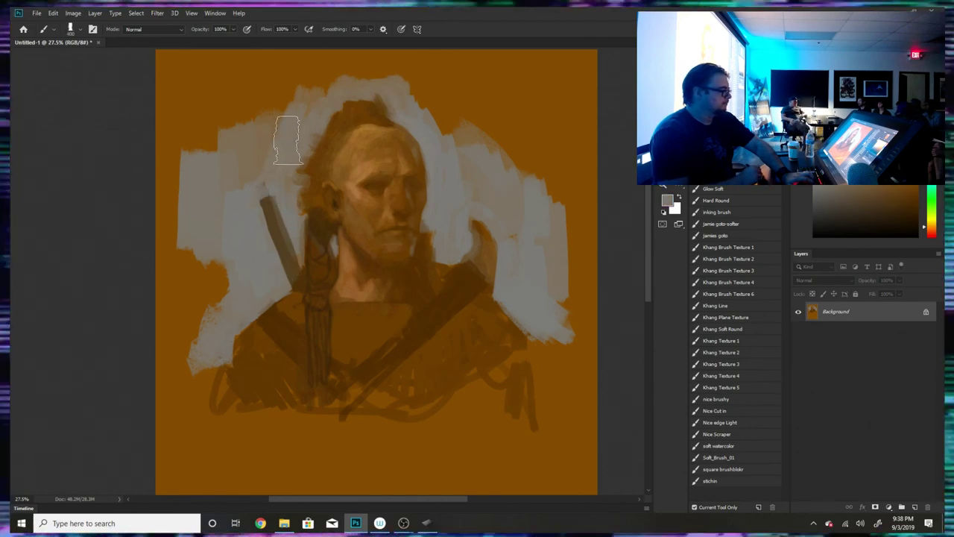
mouse_move(316, 72)
mouse_down()
mouse_move(277, 102)
mouse_move(219, 67)
mouse_move(403, 55)
mouse_move(308, 67)
mouse_move(439, 85)
mouse_move(421, 62)
mouse_move(492, 161)
mouse_move(450, 143)
mouse_move(448, 75)
mouse_move(481, 114)
mouse_move(467, 118)
mouse_move(492, 90)
mouse_move(535, 181)
mouse_move(569, 195)
mouse_move(595, 119)
mouse_move(556, 48)
mouse_move(523, 103)
mouse_move(479, 106)
mouse_move(462, 72)
mouse_move(454, 118)
mouse_move(441, 115)
mouse_move(421, 83)
mouse_move(479, 102)
mouse_move(495, 147)
mouse_move(539, 166)
mouse_move(583, 272)
mouse_move(575, 330)
mouse_up()
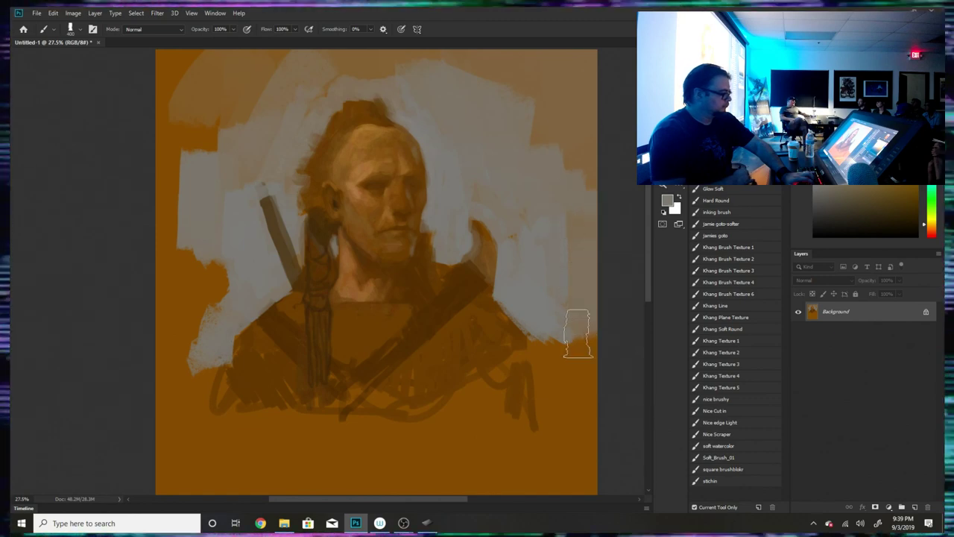
mouse_move(205, 246)
mouse_down()
mouse_move(194, 393)
mouse_move(198, 489)
mouse_move(172, 391)
mouse_move(166, 302)
mouse_move(165, 319)
mouse_move(173, 223)
mouse_move(206, 323)
mouse_move(179, 154)
mouse_move(168, 228)
mouse_move(187, 136)
mouse_move(193, 156)
mouse_move(164, 85)
mouse_up()
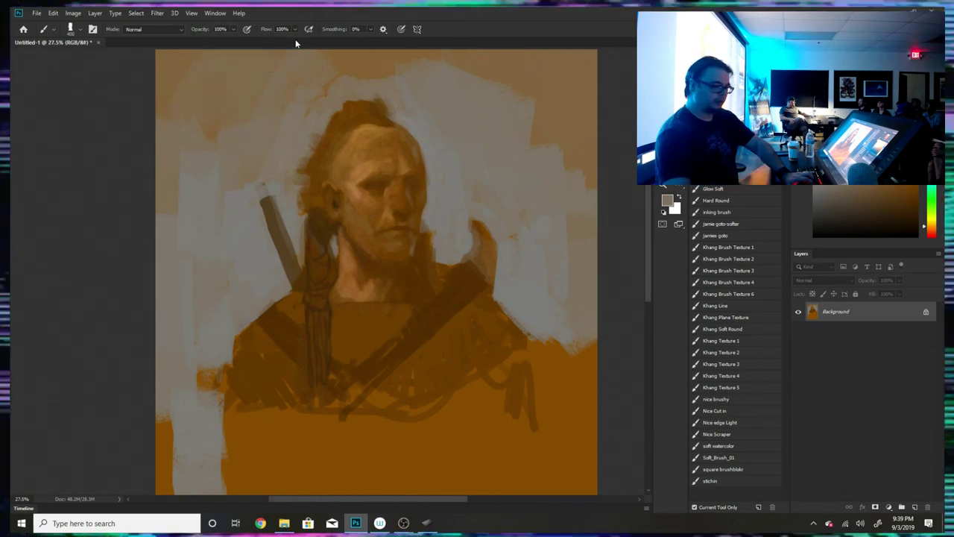
scroll(394, 117, down, 2)
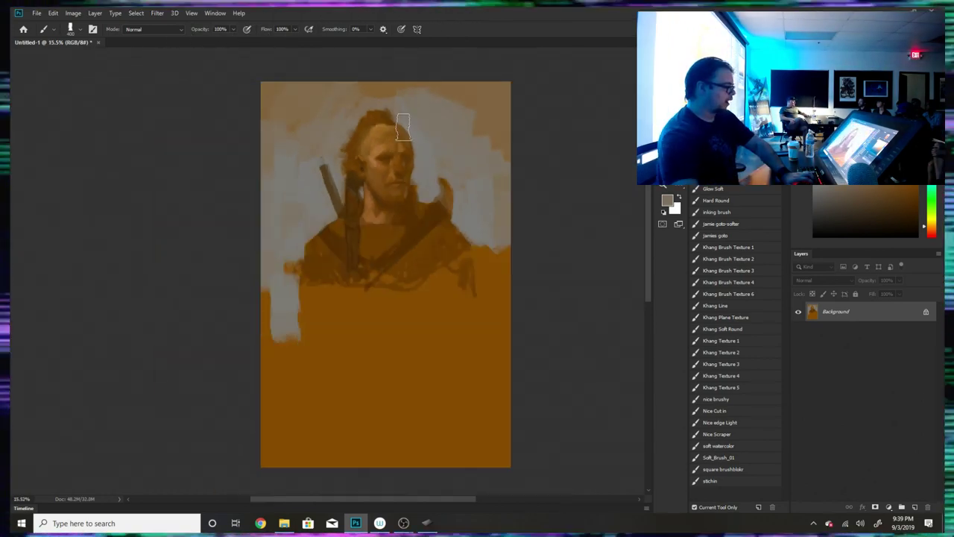
- Repaint the front of the mohawk above the forehead with a sampled hair brown at brush size 80
scroll(394, 112, up, 4)
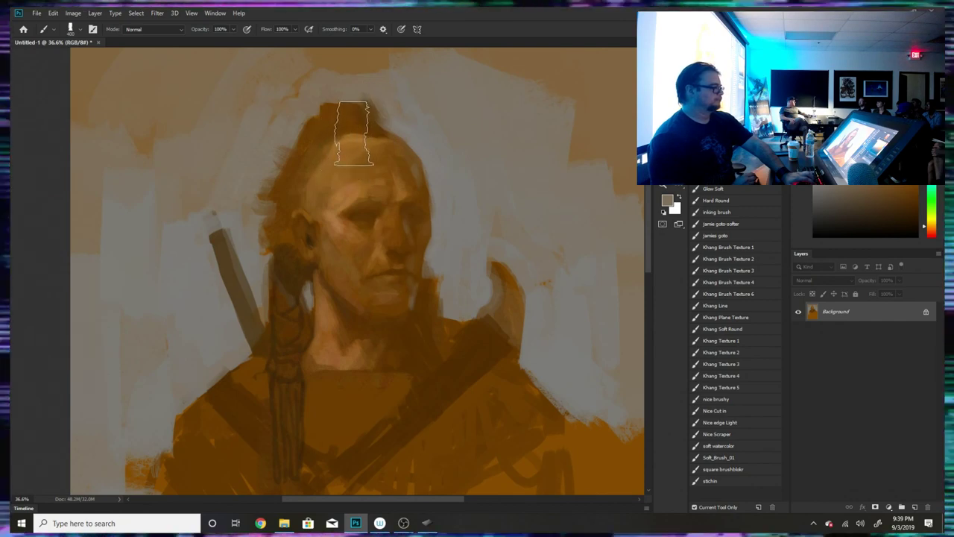
key(bracketleft)
key(bracketleft)
key(bracketleft)
key(bracketleft)
key(bracketleft)
key(bracketleft)
key(bracketleft)
key(bracketleft)
alt+click(329, 143)
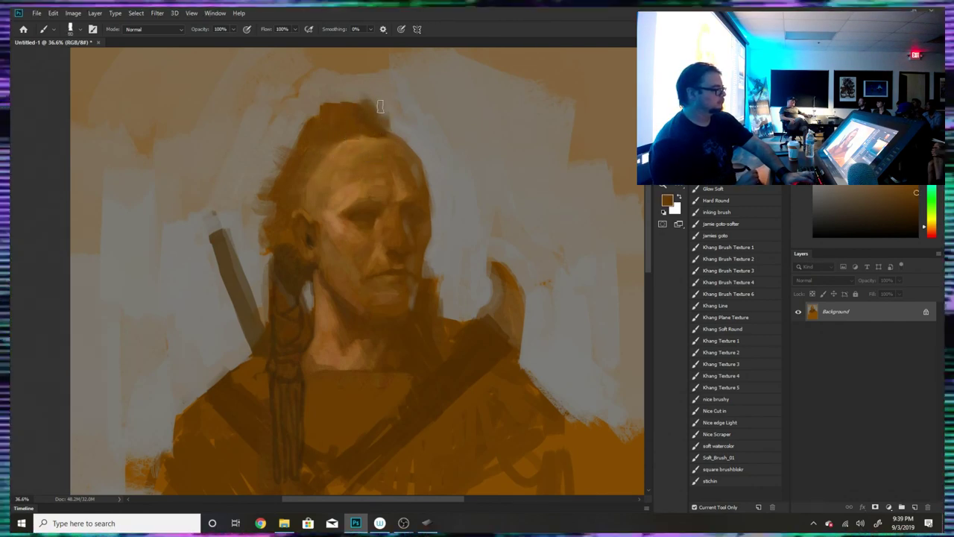
drag(377, 129, 351, 127)
- Blend the near brow and temple with skin tones sampled from around the near eye and forehead
alt+click(396, 214)
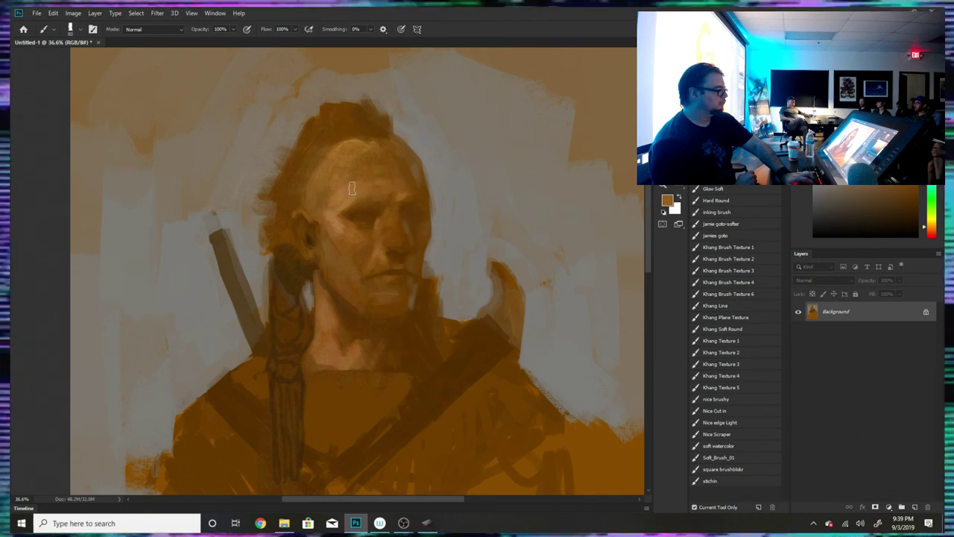
alt+click(345, 219)
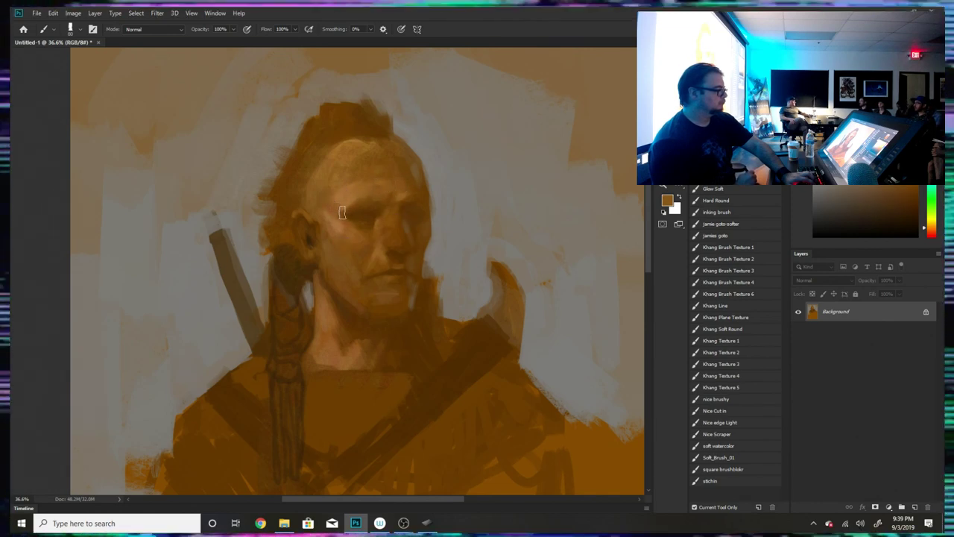
alt+click(337, 203)
alt+click(338, 209)
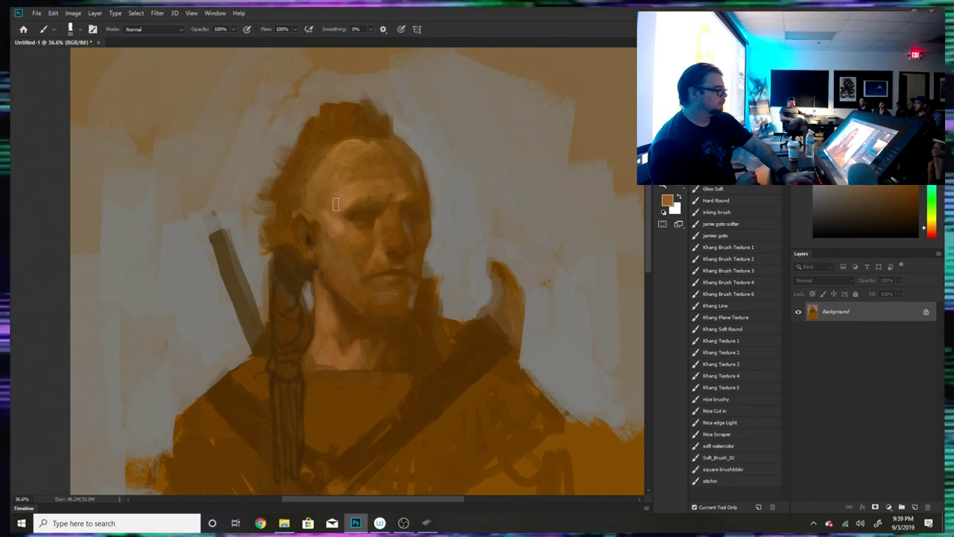
alt+click(348, 198)
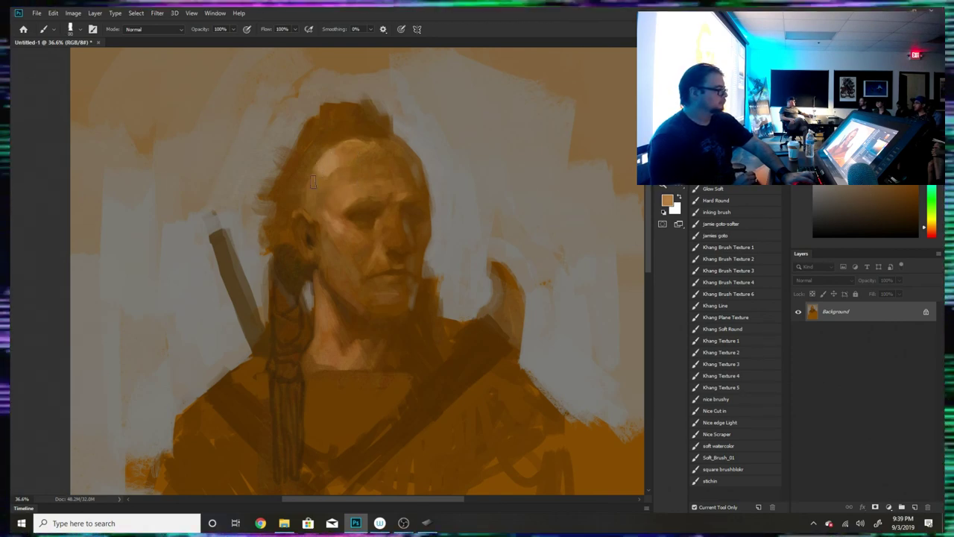
- Lighten the shaved side of the scalp and rework its hairline with sampled skin and hair tones at brush size 125
key(alt)
key(bracketright)
key(bracketright)
key(bracketright)
mouse_move(340, 161)
mouse_down()
mouse_move(350, 159)
mouse_move(335, 154)
mouse_move(316, 167)
mouse_move(341, 155)
mouse_move(347, 172)
mouse_move(349, 140)
mouse_move(322, 148)
mouse_up()
alt+click(348, 178)
alt+click(339, 150)
alt+click(335, 128)
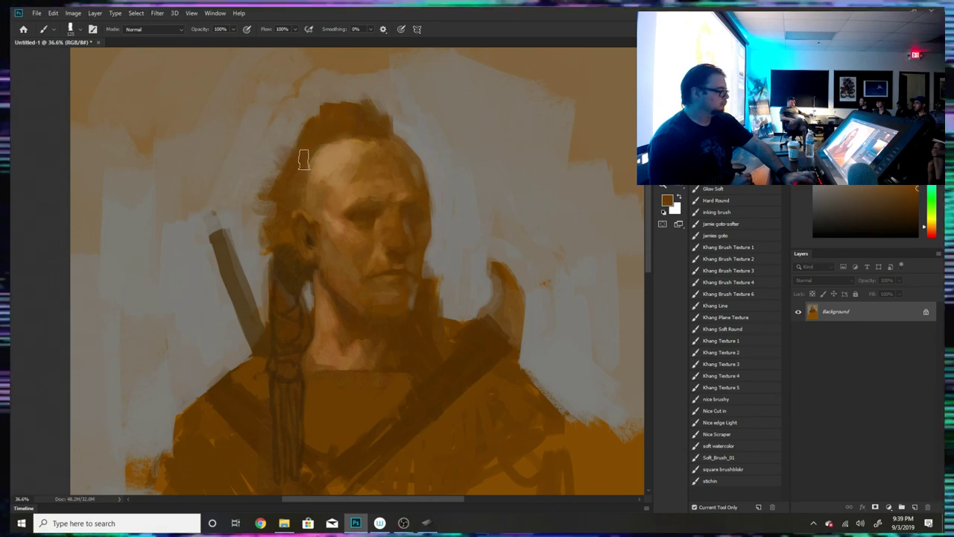
- Define the near eye socket and refine the nose with a sampled dark brown and sampled face tones using a small brush
alt+click(307, 257)
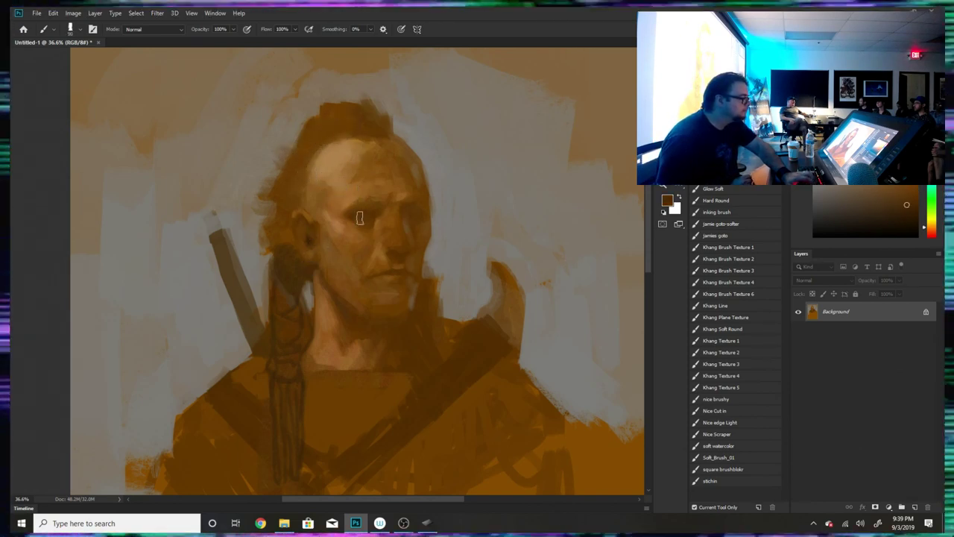
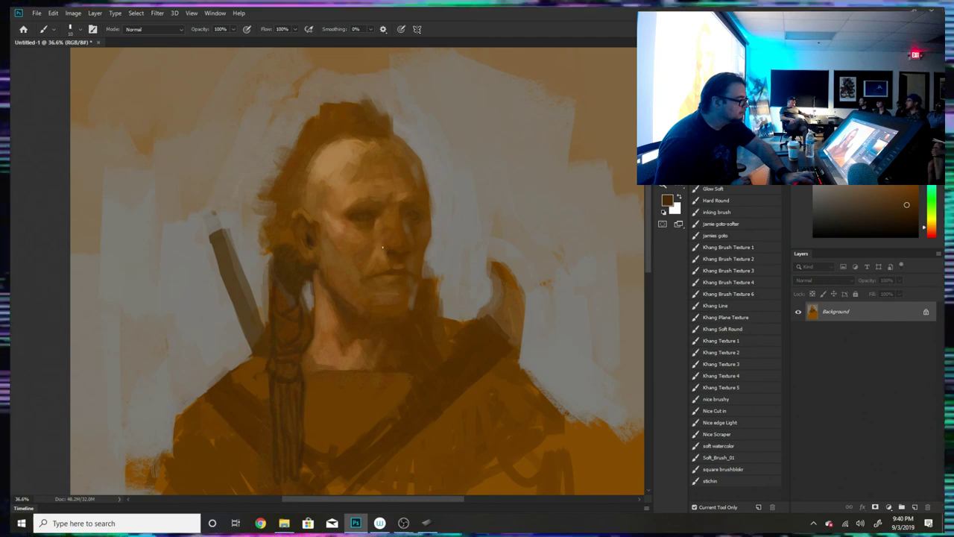
alt+click(385, 245)
key(bracketright)
key(bracketright)
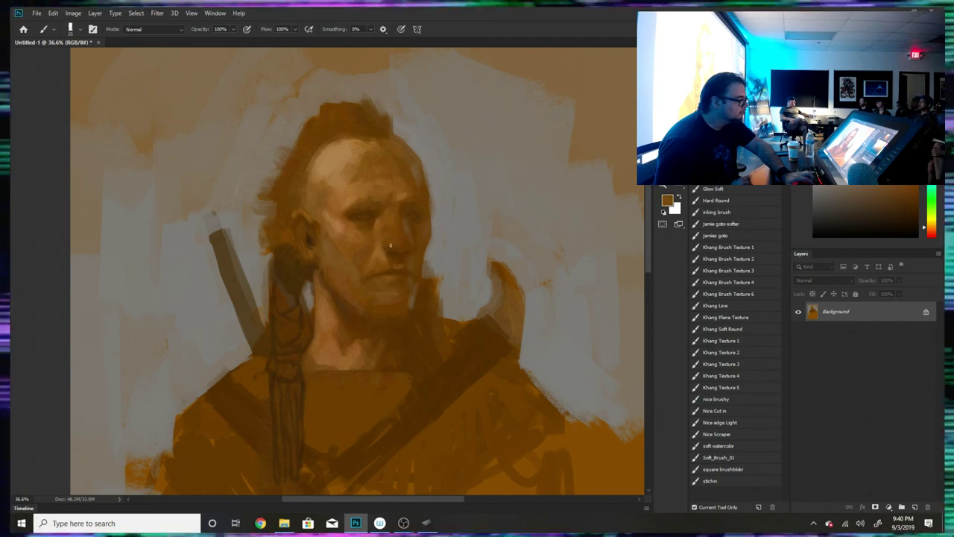
alt+click(398, 245)
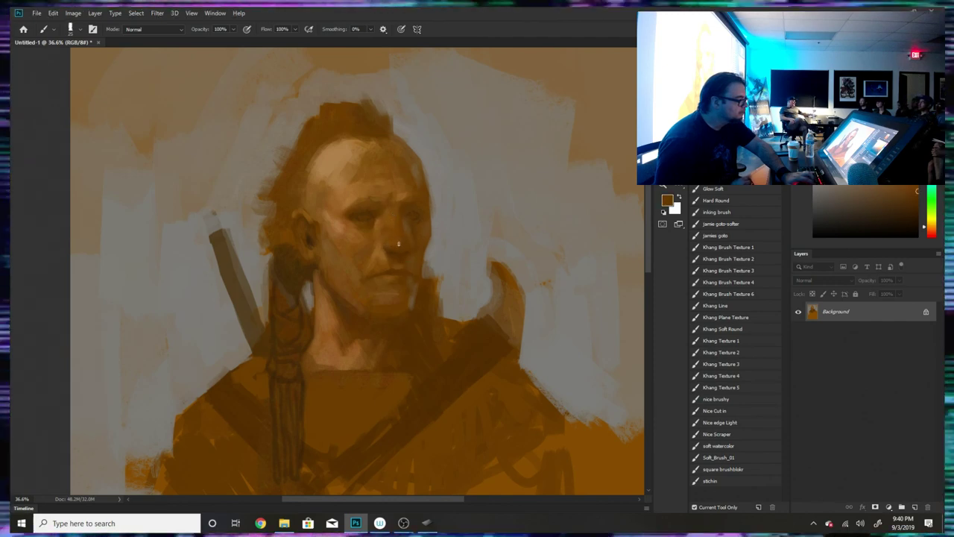
alt+click(396, 228)
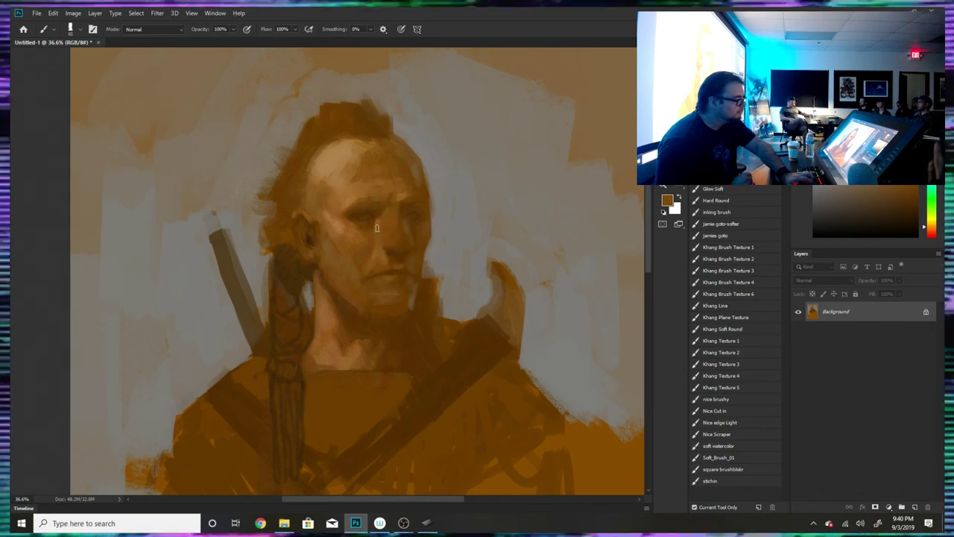
- Soften the light-to-shadow transition on the upper forehead with tones sampled from the forehead
alt+click(353, 179)
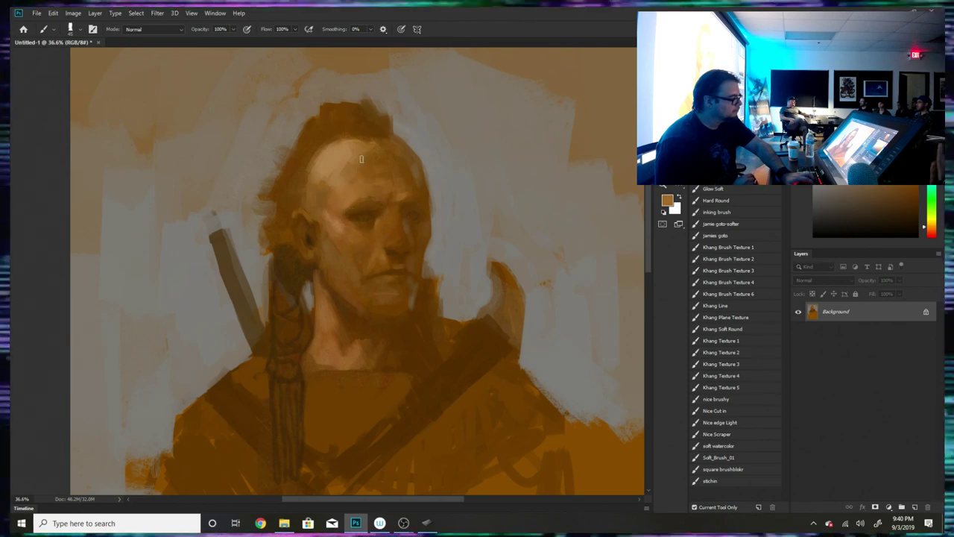
alt+click(379, 159)
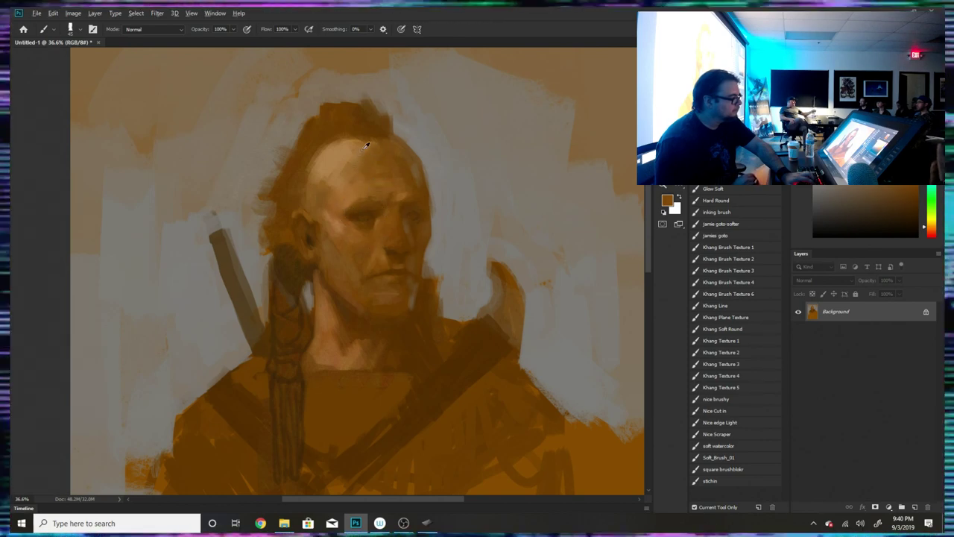
alt+click(363, 149)
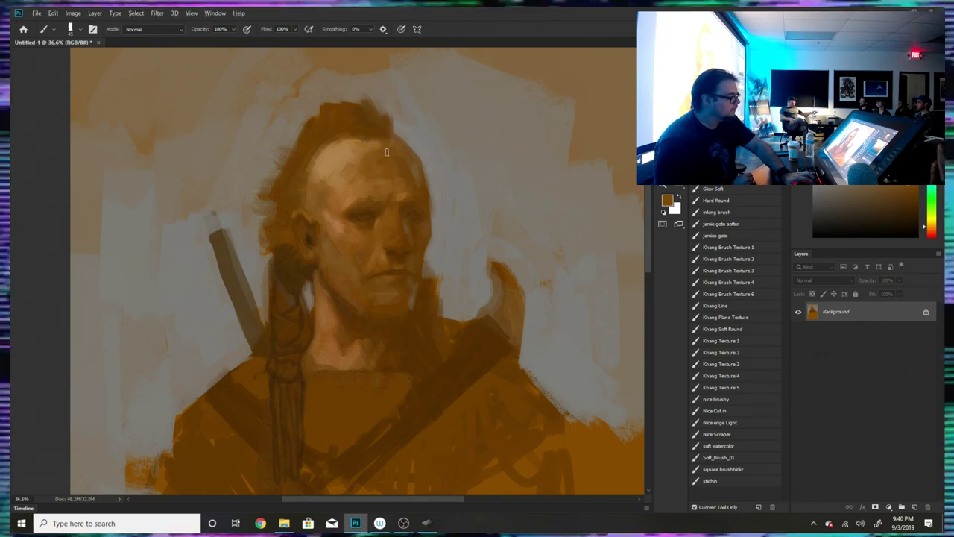
- Darken the hair behind the ear and the upper braid with dark browns sampled from the braid and hair
alt+click(296, 296)
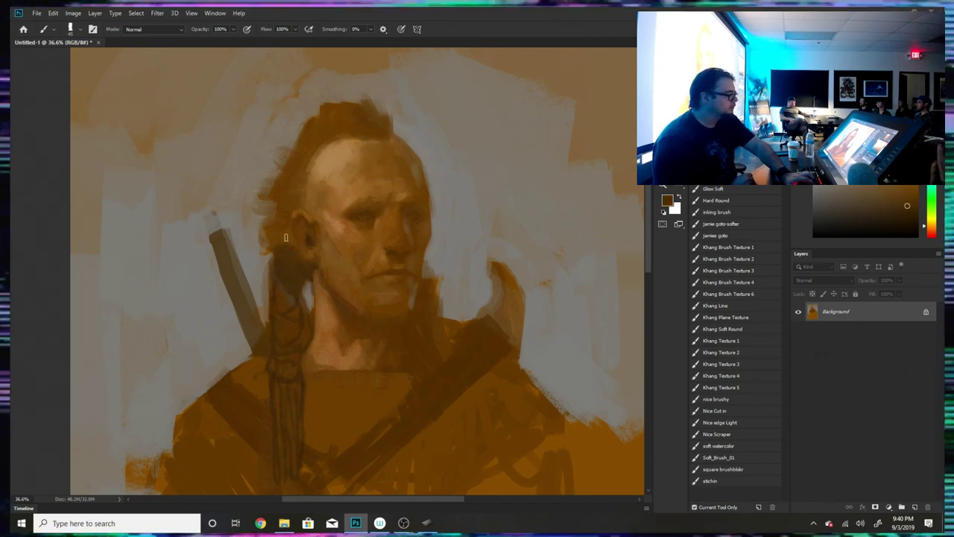
alt+click(299, 167)
alt+click(299, 178)
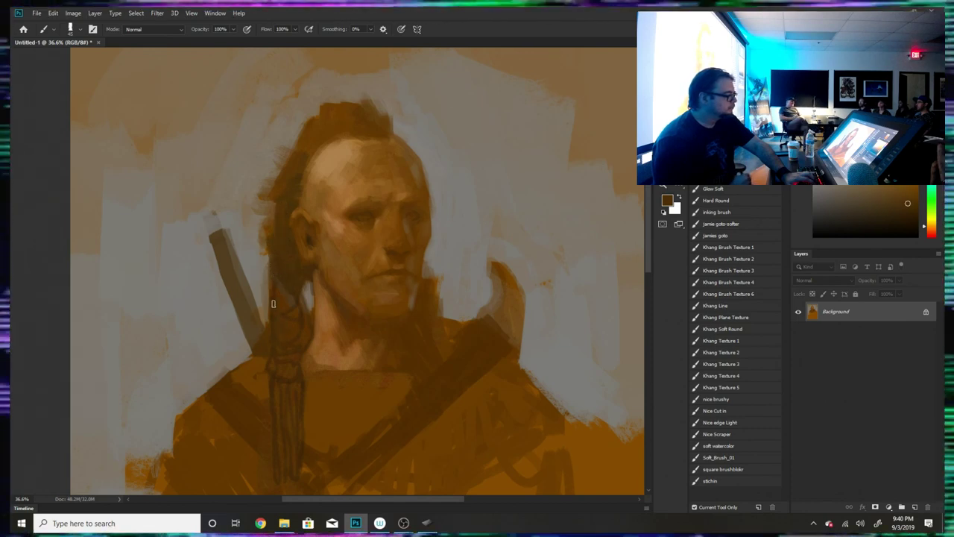
alt+click(292, 273)
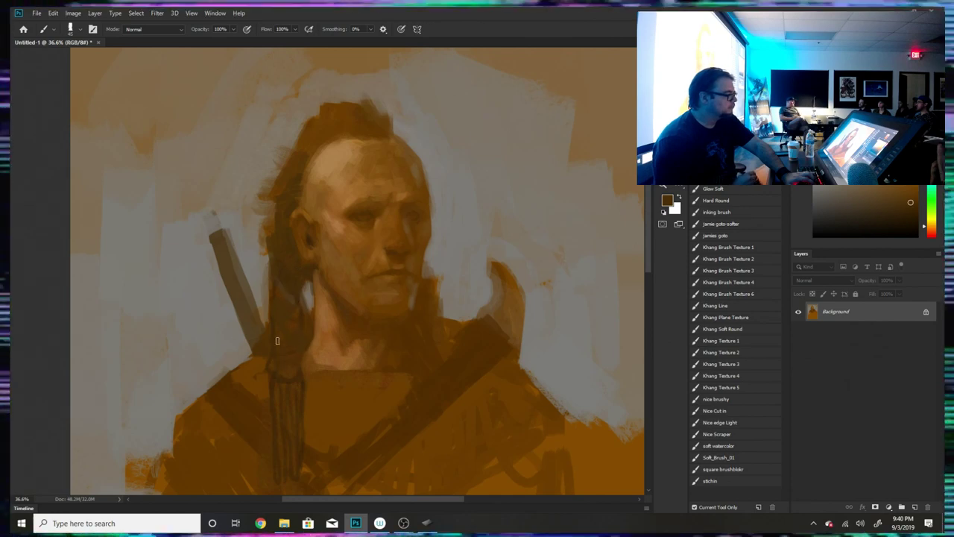
- Paint saturated red accents on the crown of the mohawk and trim its top edge with sampled background grey
alt+click(303, 147)
click(916, 186)
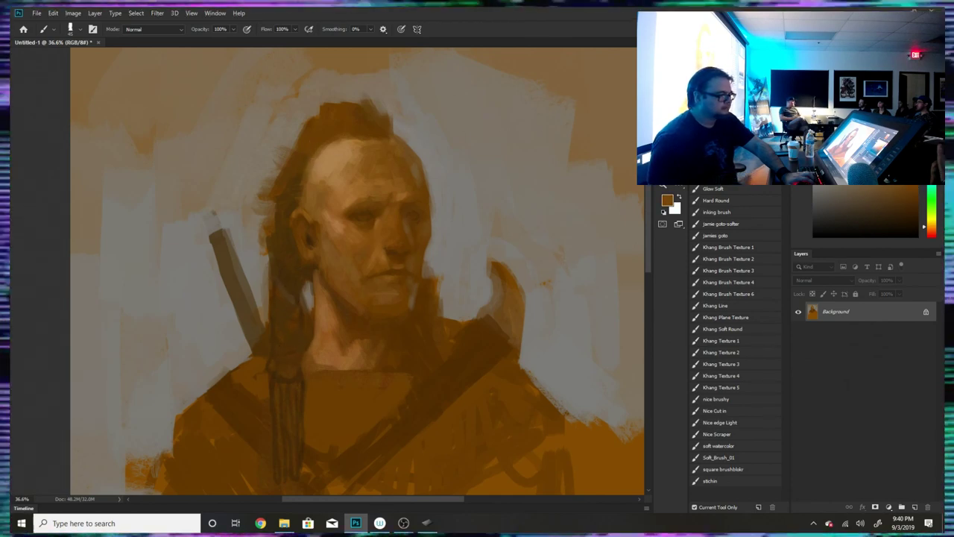
click(931, 232)
alt+click(317, 154)
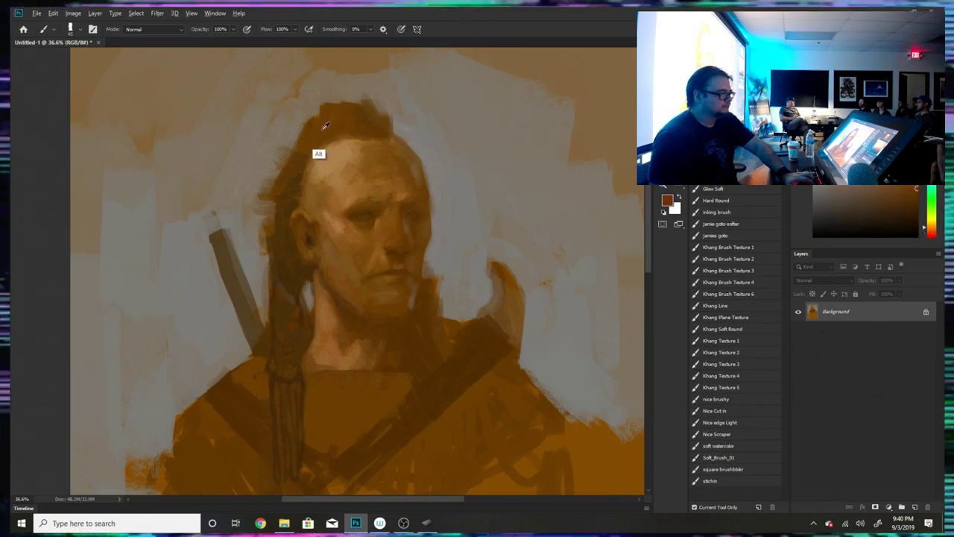
click(932, 231)
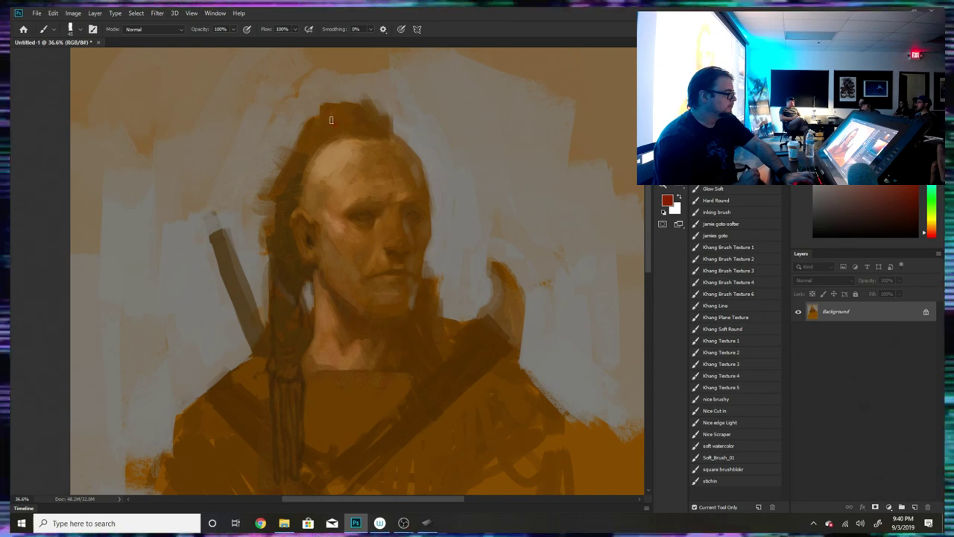
mouse_move(331, 113)
mouse_down()
mouse_move(343, 131)
mouse_move(331, 117)
mouse_move(317, 125)
mouse_up()
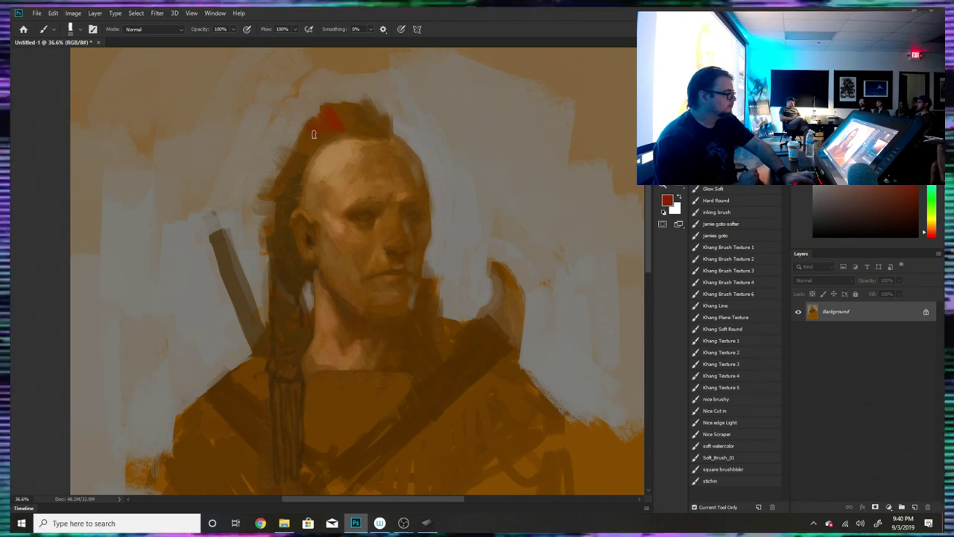
drag(308, 136, 313, 133)
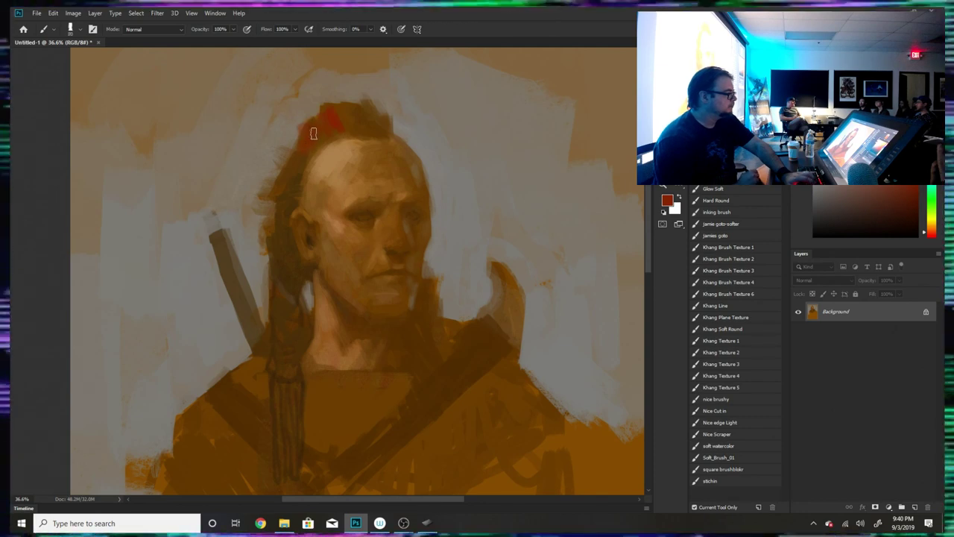
alt+click(334, 98)
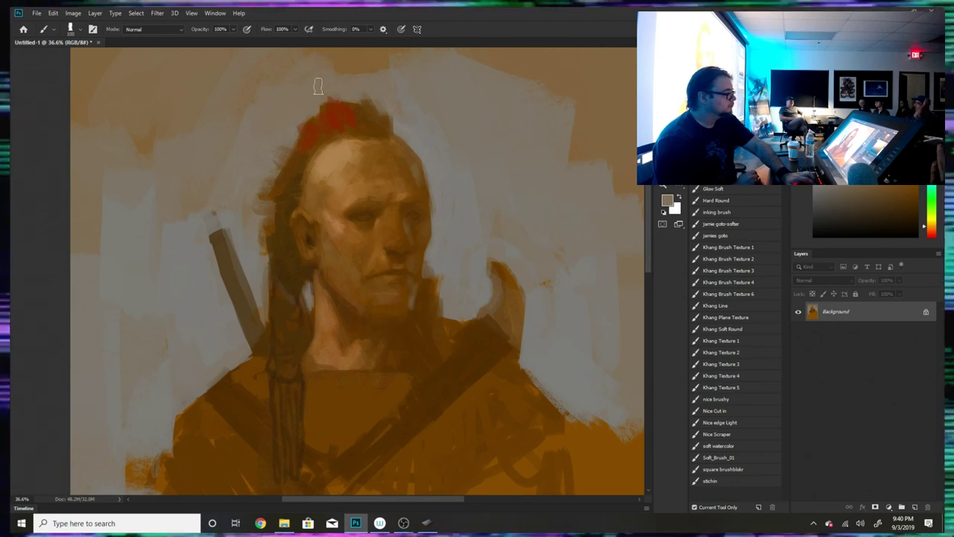
- Break up the red mohawk patch with fine strokes of sampled brown and extend sampled red-brown down the back of the mohawk
alt+click(364, 115)
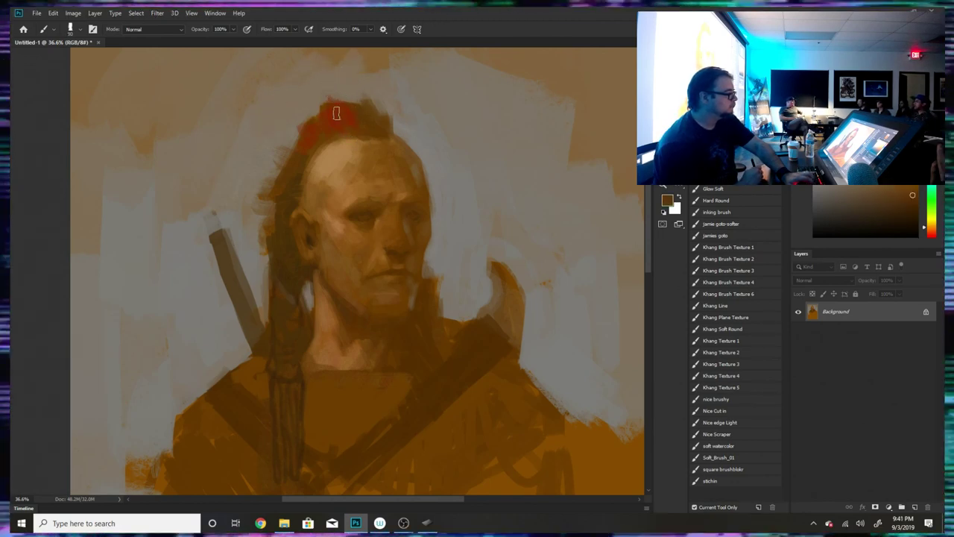
key([)
key([)
key([)
key([)
key([)
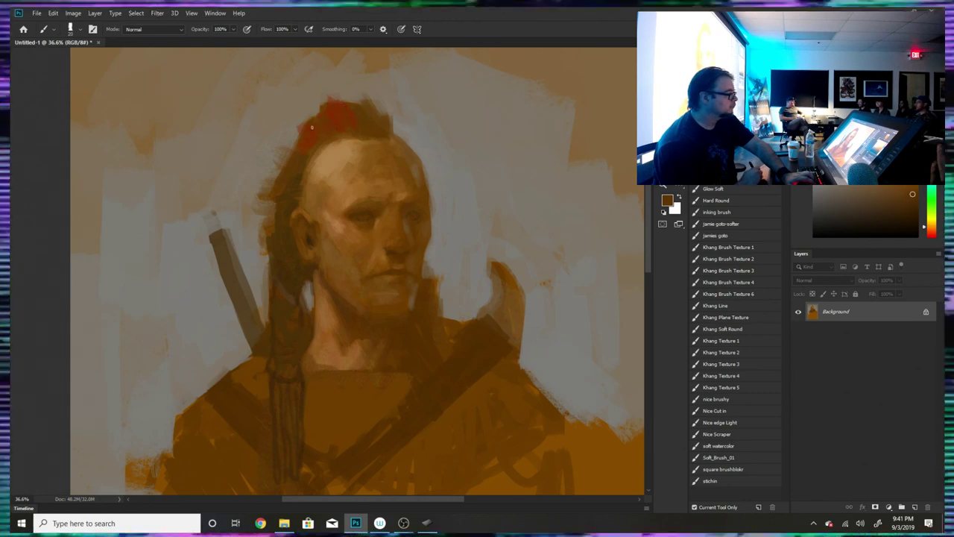
alt+click(337, 110)
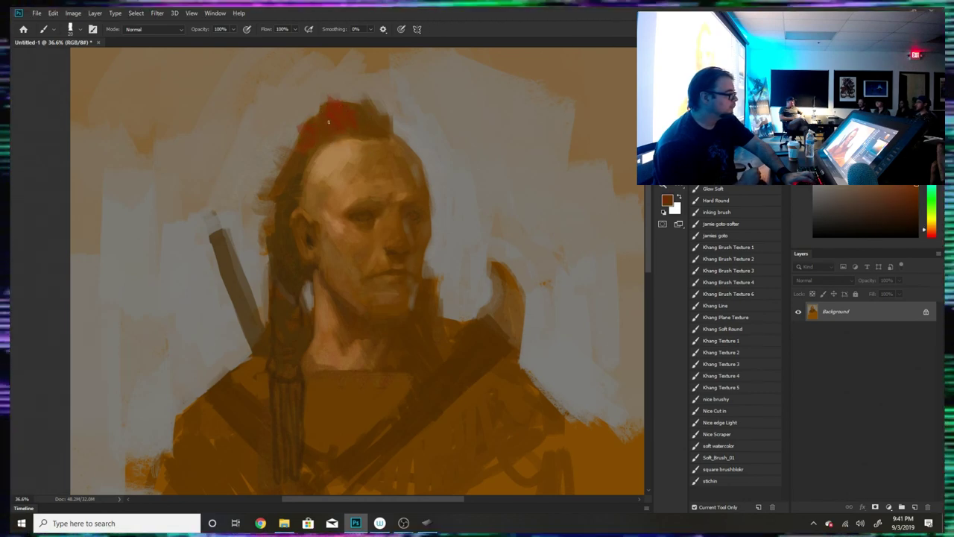
- Clean up the hairline above the ear and smooth the shaved scalp with sampled skin tones and hair brown
alt+click(303, 192)
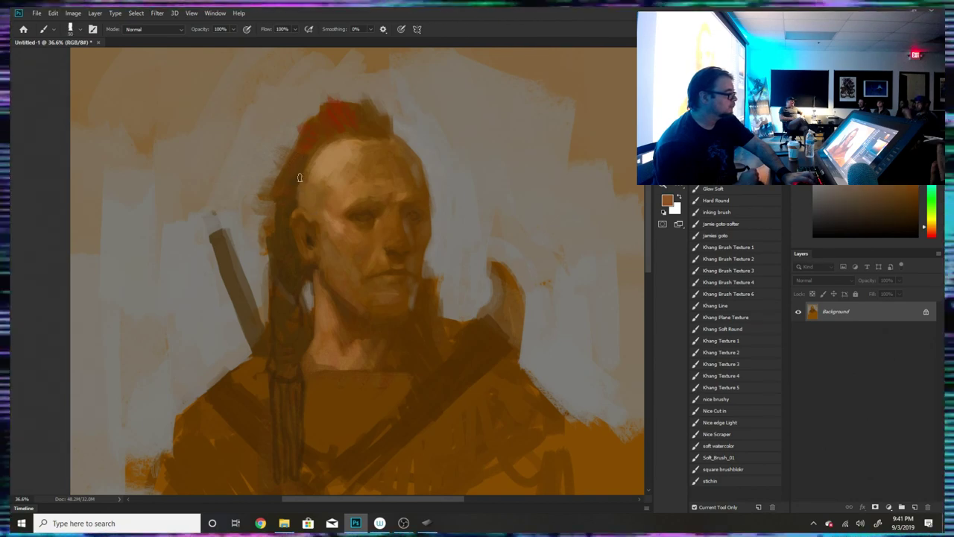
alt+click(298, 173)
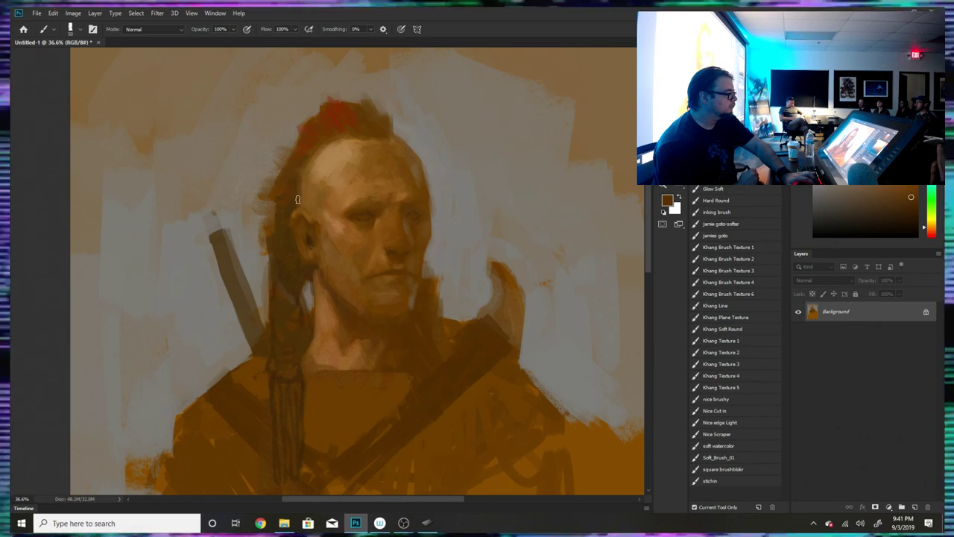
alt+click(314, 160)
alt+click(311, 189)
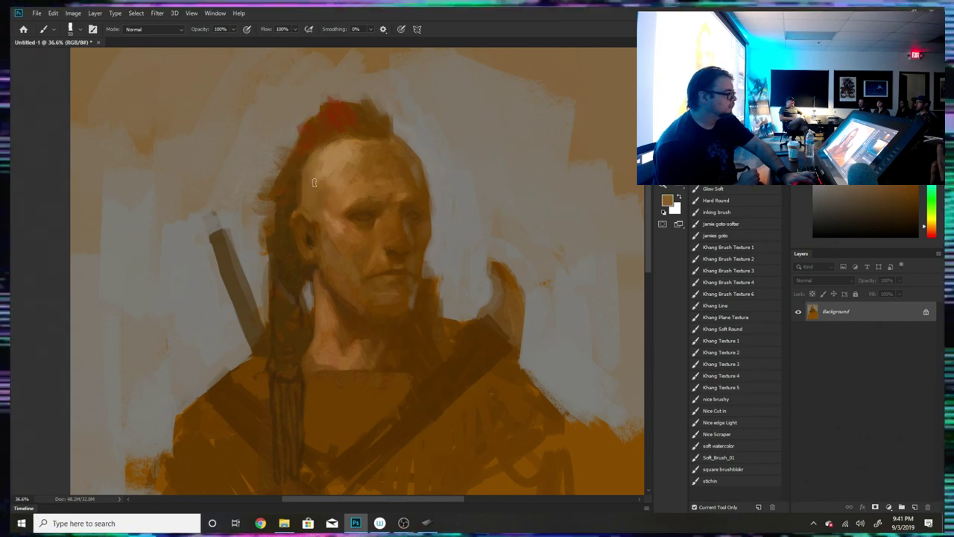
alt+click(340, 158)
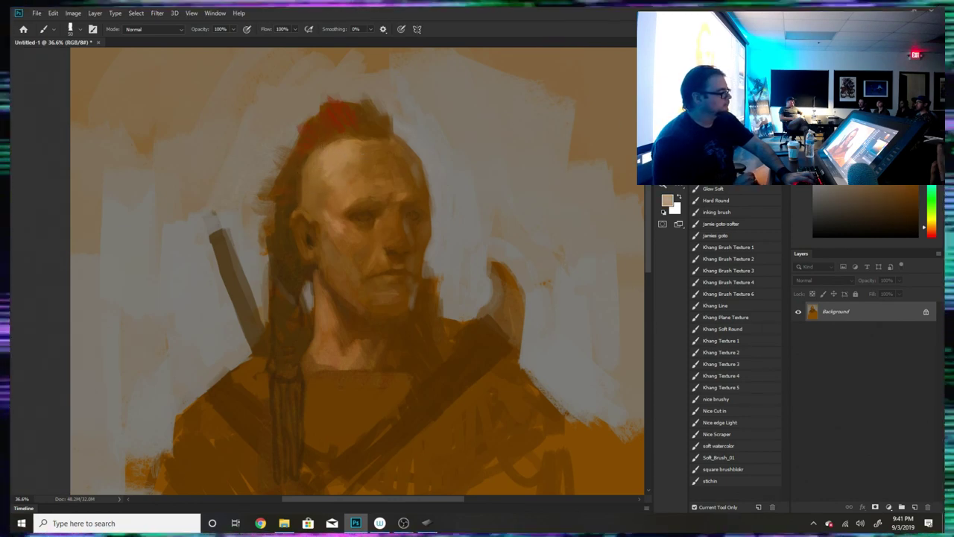
- Refine the forehead highlight and the brow area around the eyes with skin tones sampled from the forehead
drag(335, 158, 323, 174)
alt+click(346, 162)
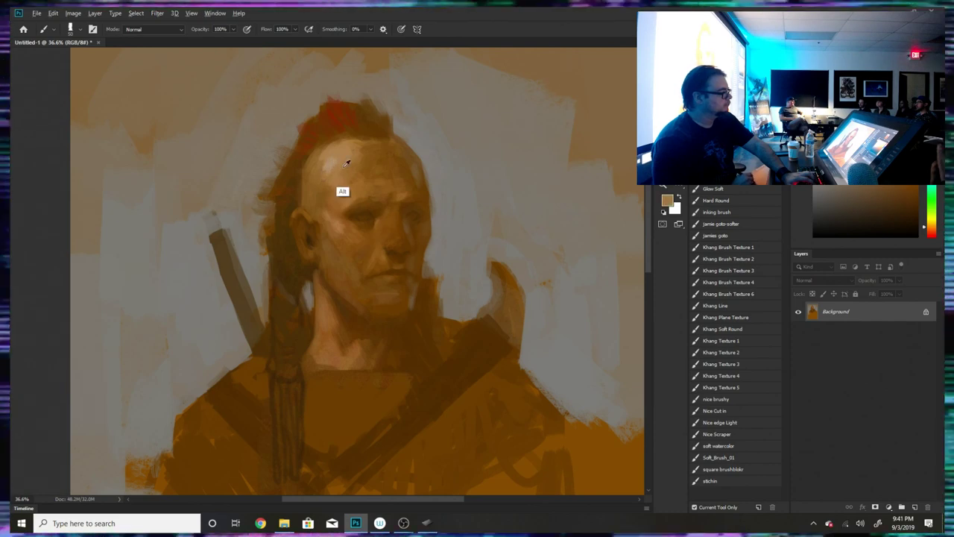
alt+click(335, 156)
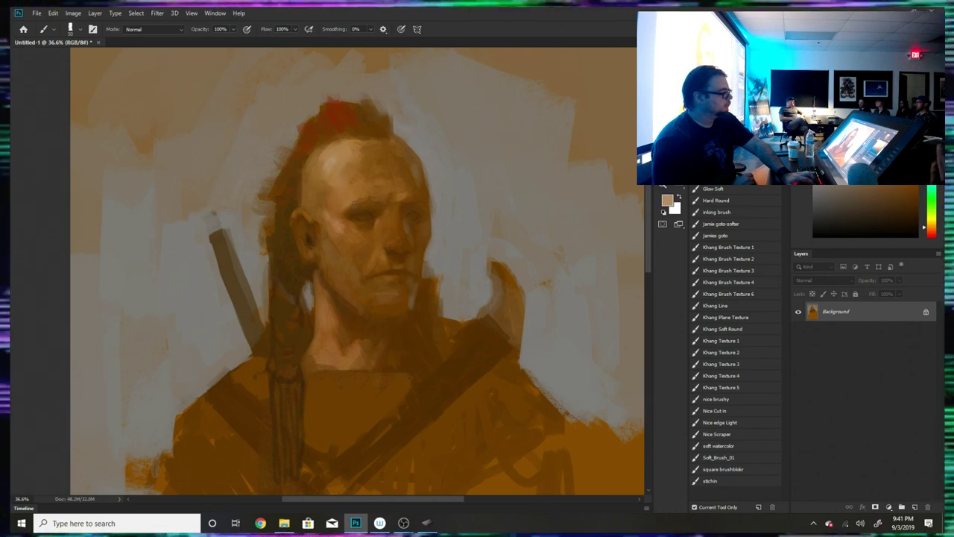
alt+click(355, 187)
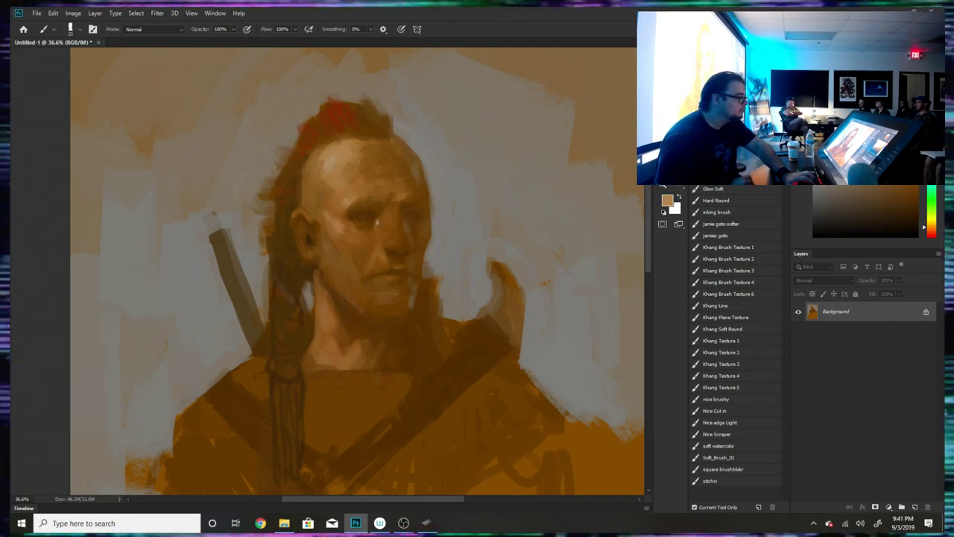
- Rework the lips, the mouth line and the chin just below with browns sampled around the mouth
alt+click(394, 265)
alt+click(392, 276)
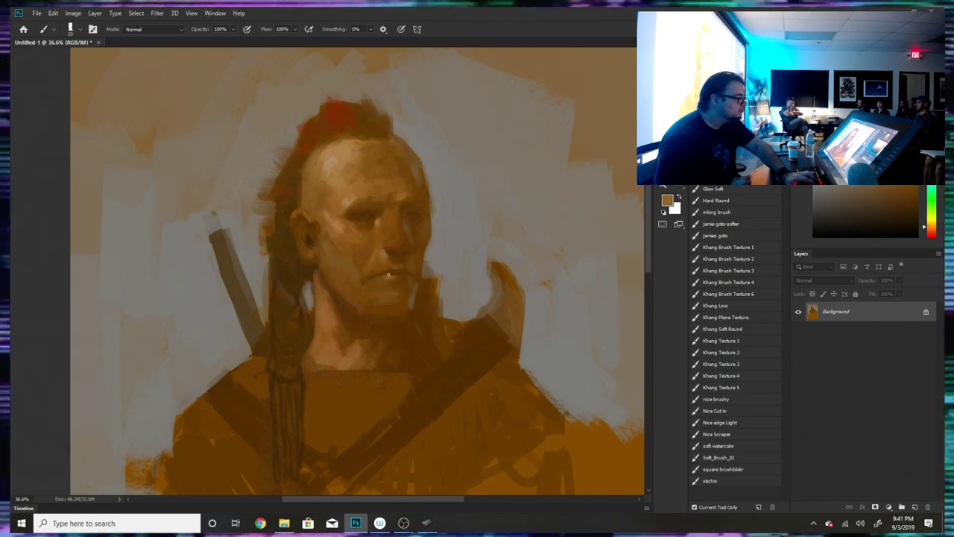
alt+click(384, 275)
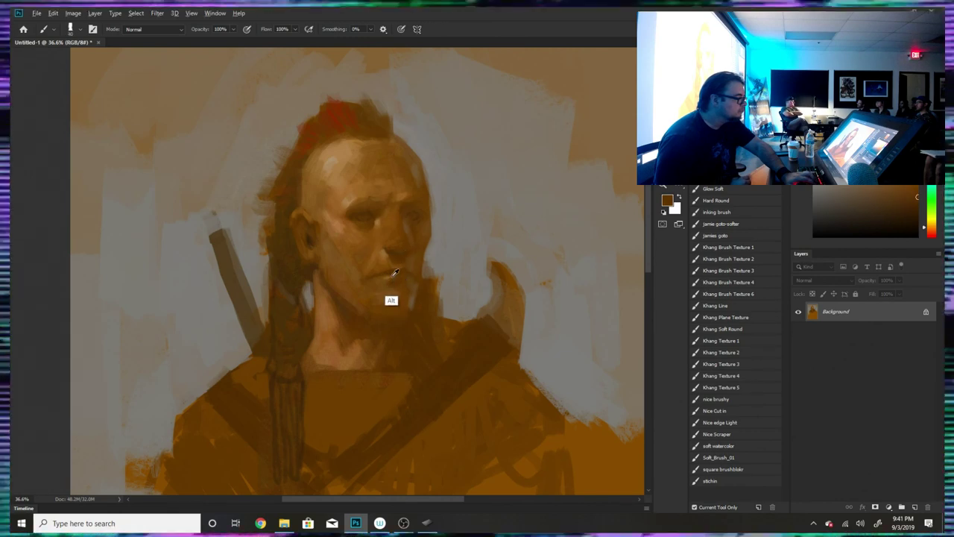
alt+click(387, 277)
alt+click(391, 285)
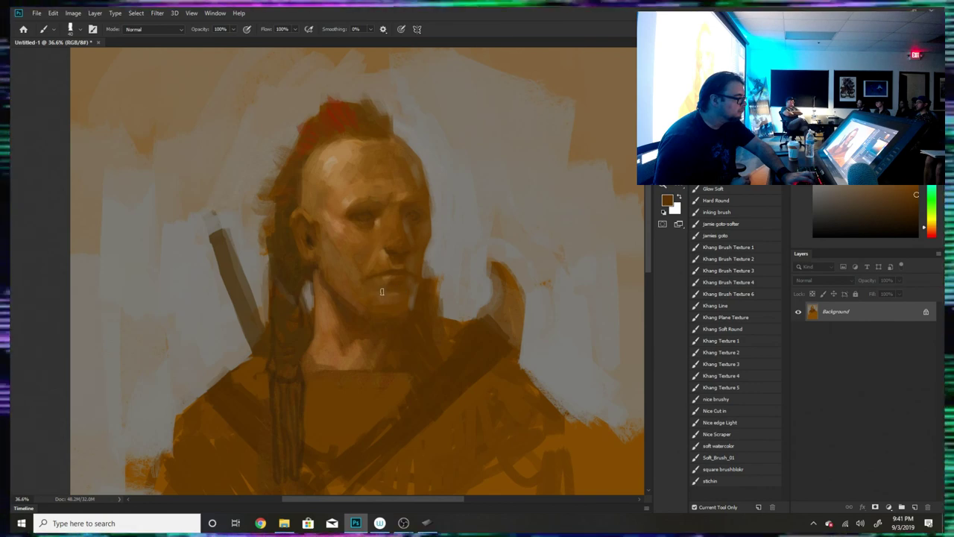
alt+click(384, 301)
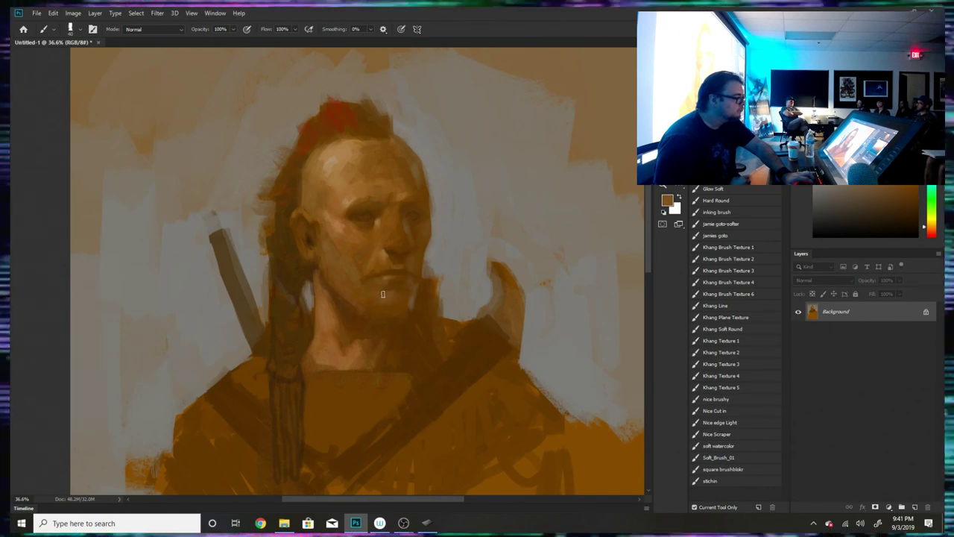
- Model the cheek, jawline and side of the neck with broad strokes of sampled cheek and neck tones
alt+click(366, 336)
drag(328, 281, 373, 318)
drag(330, 248, 363, 275)
alt+click(332, 247)
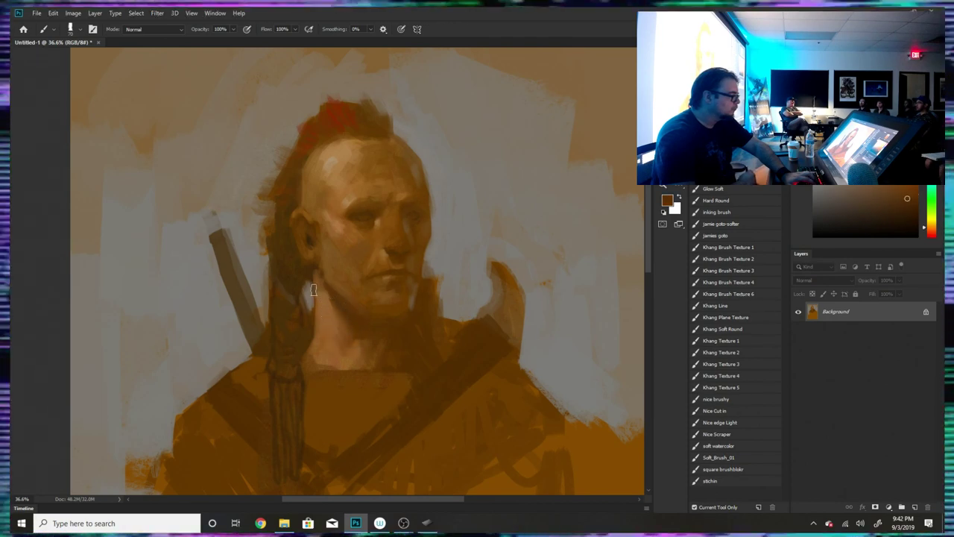
alt+click(334, 304)
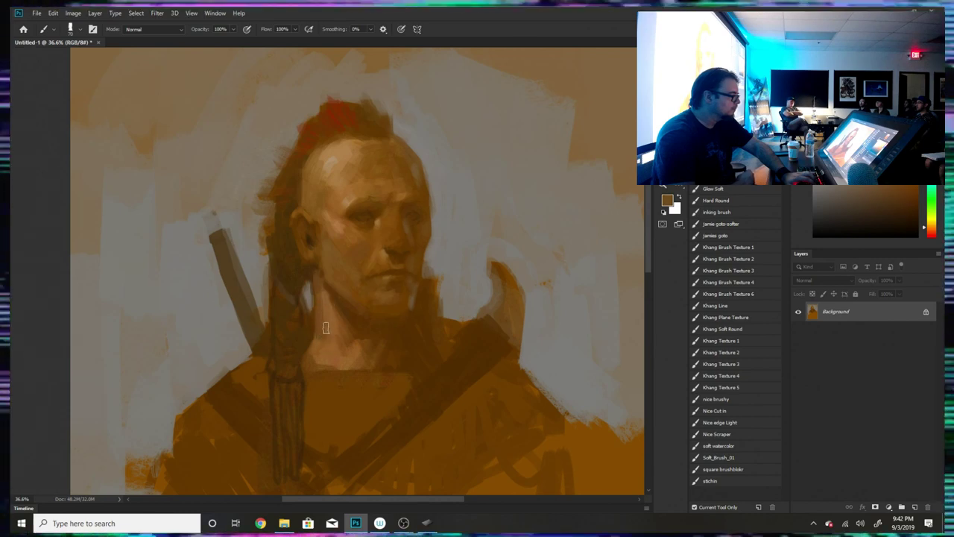
- Extend sampled skin tone across the base of the neck beside the braid, using a smaller brush
alt+click(322, 350)
key(bracketleft)
key(bracketleft)
key(bracketleft)
mouse_move(322, 357)
mouse_down()
mouse_move(309, 364)
mouse_move(380, 366)
mouse_move(306, 369)
mouse_up()
key(bracketleft)
alt+click(355, 356)
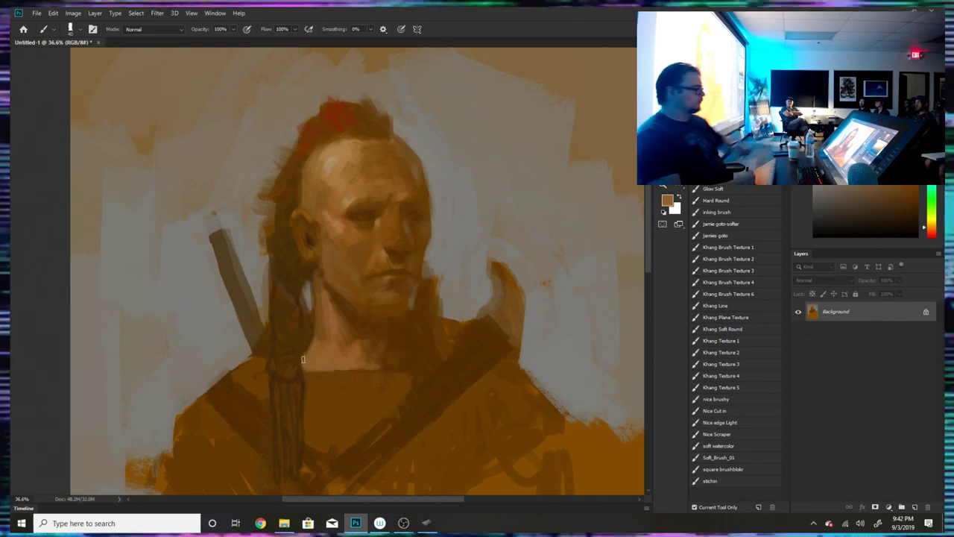
- Darken the hair behind the ear and restate the ear's outer rim with sampled hair and ear browns
alt+click(300, 302)
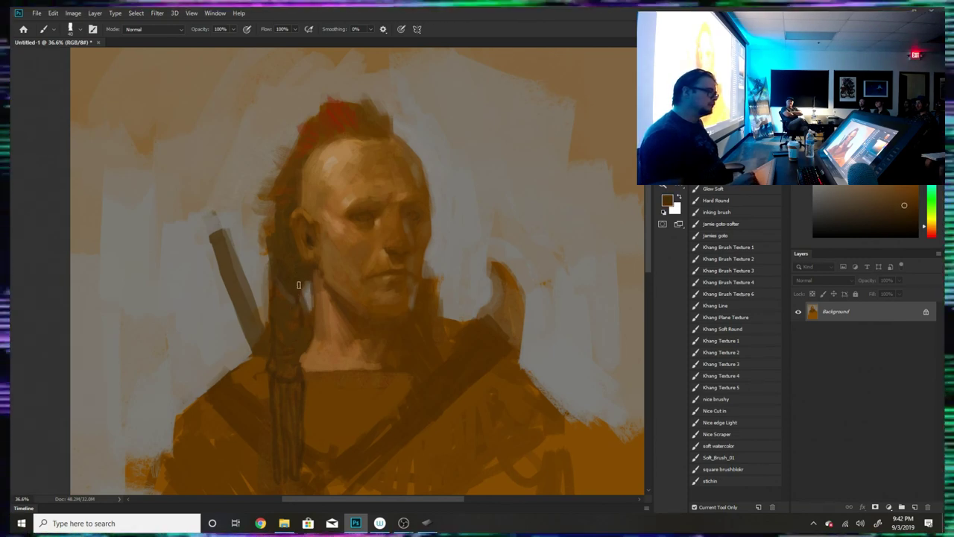
alt+click(284, 188)
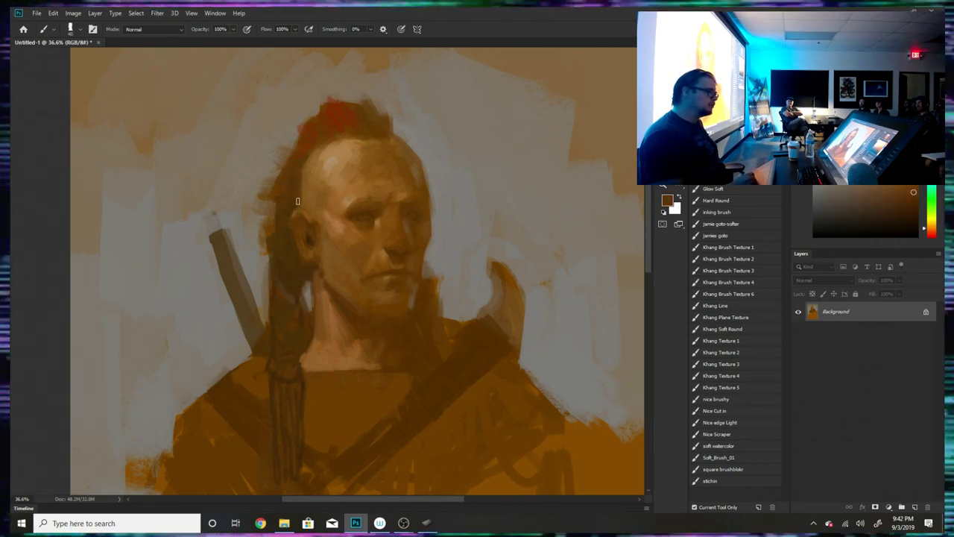
alt+click(290, 208)
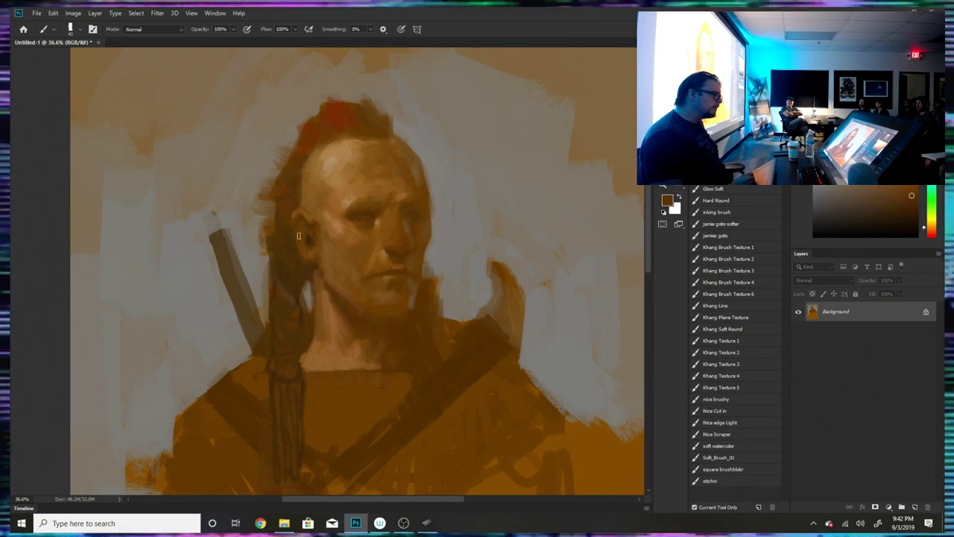
alt+click(312, 244)
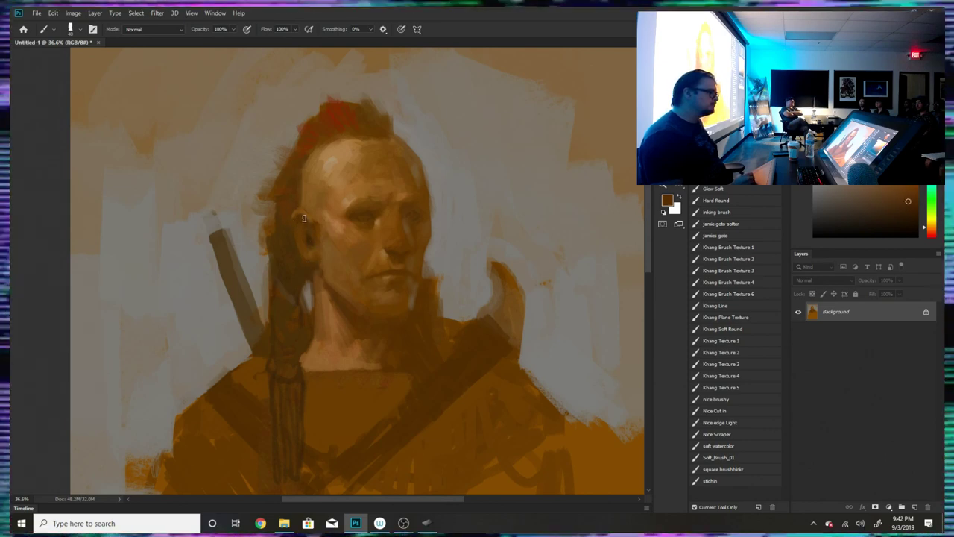
alt+click(308, 220)
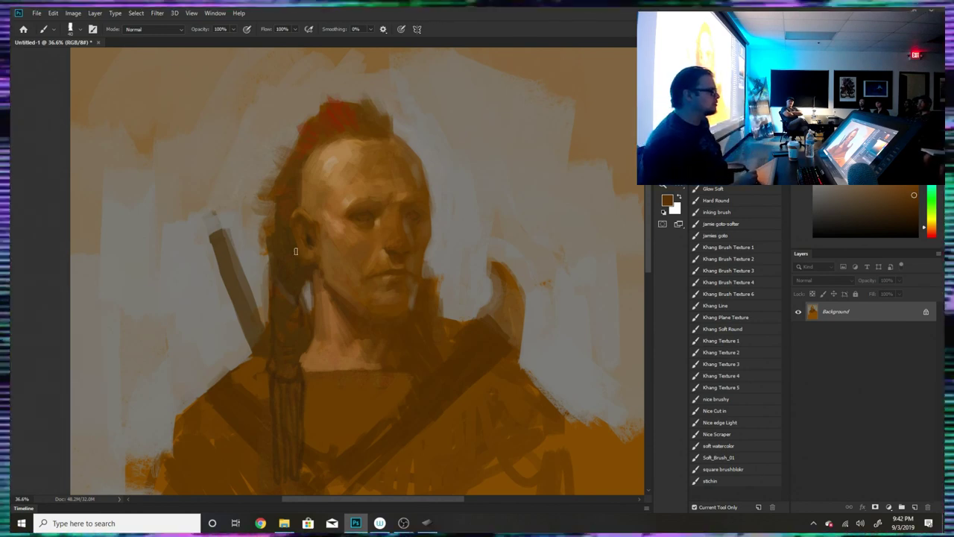
- Rework the hairline above the ear and the back edge of the mohawk with sampled skin, brown and background tones
alt+click(307, 180)
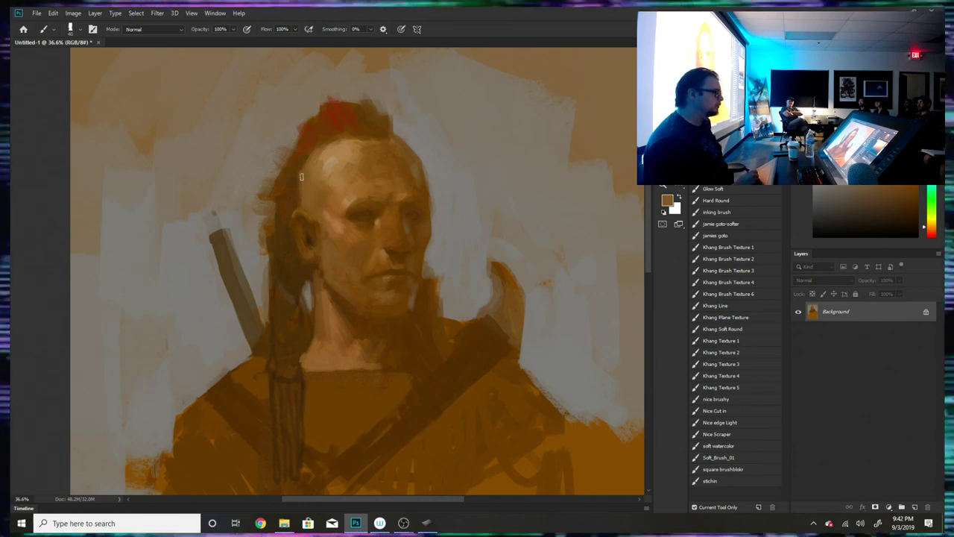
alt+click(301, 161)
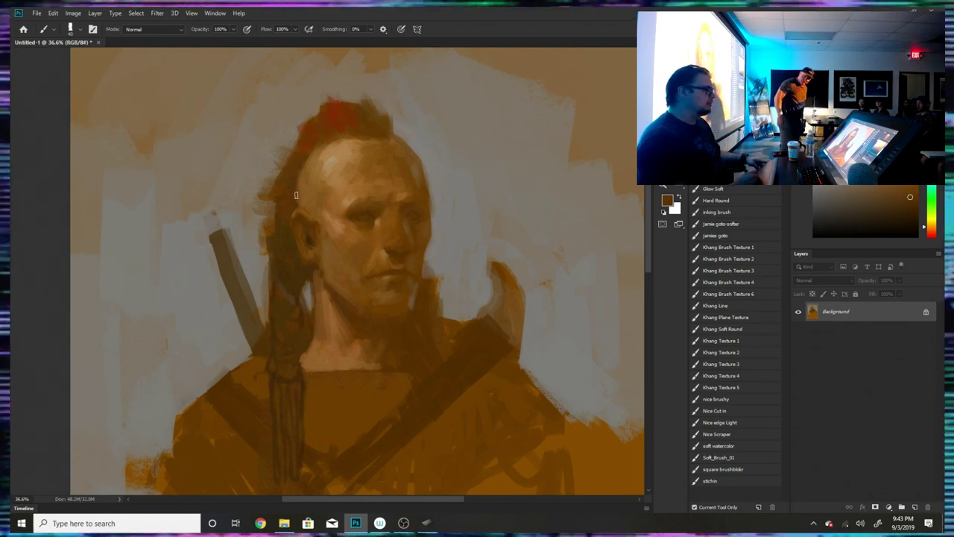
alt+click(293, 166)
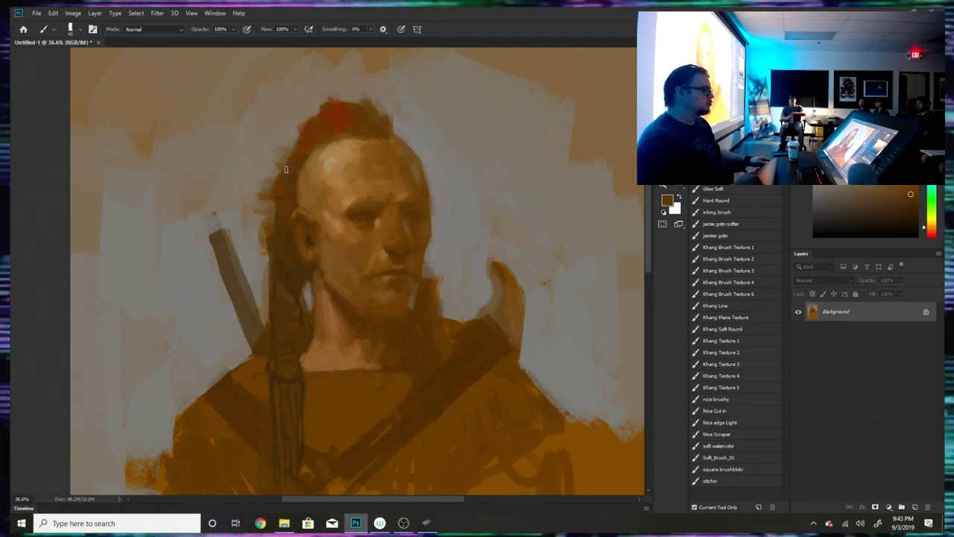
alt+click(278, 151)
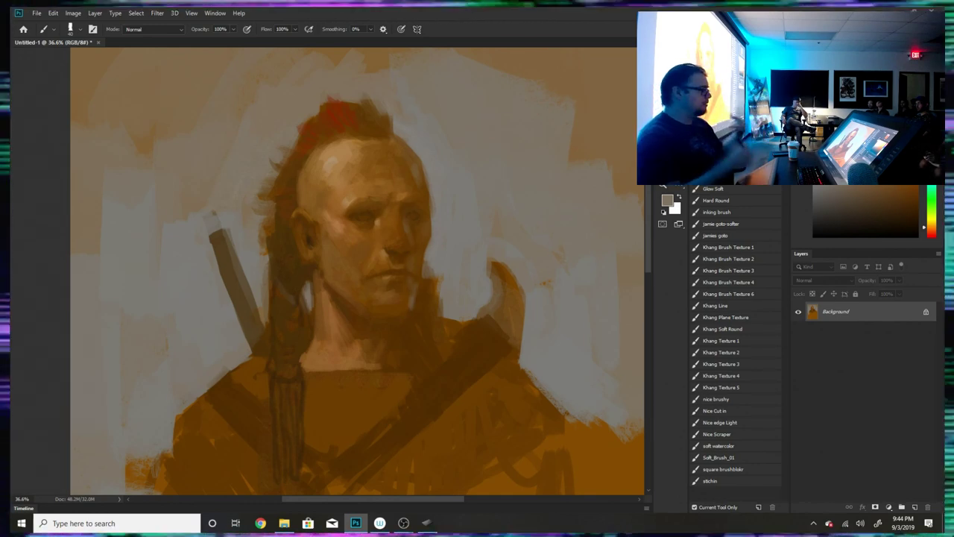
alt+click(346, 207)
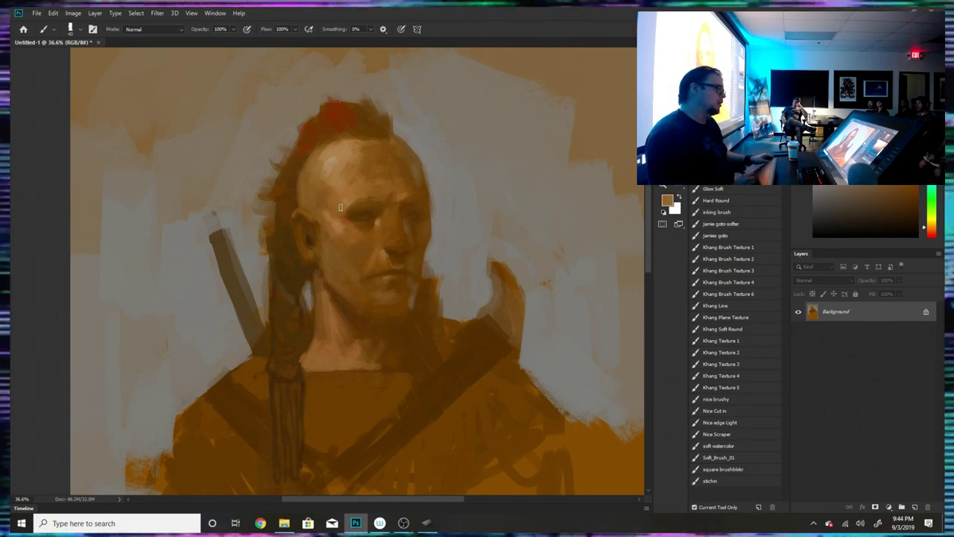
alt+click(343, 151)
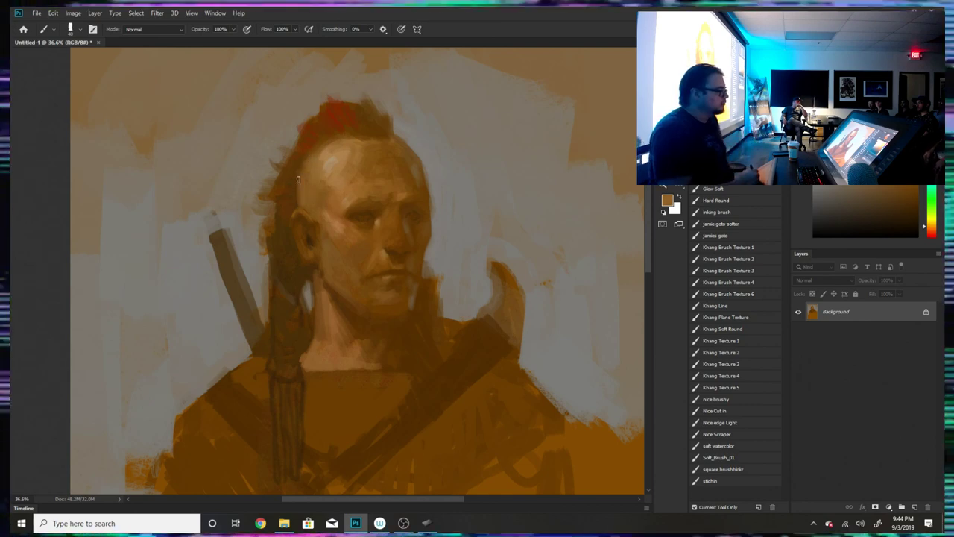
- Reshape the ear and the hair around it with sampled dark browns and skin tones from the cheek and temple
alt+click(287, 203)
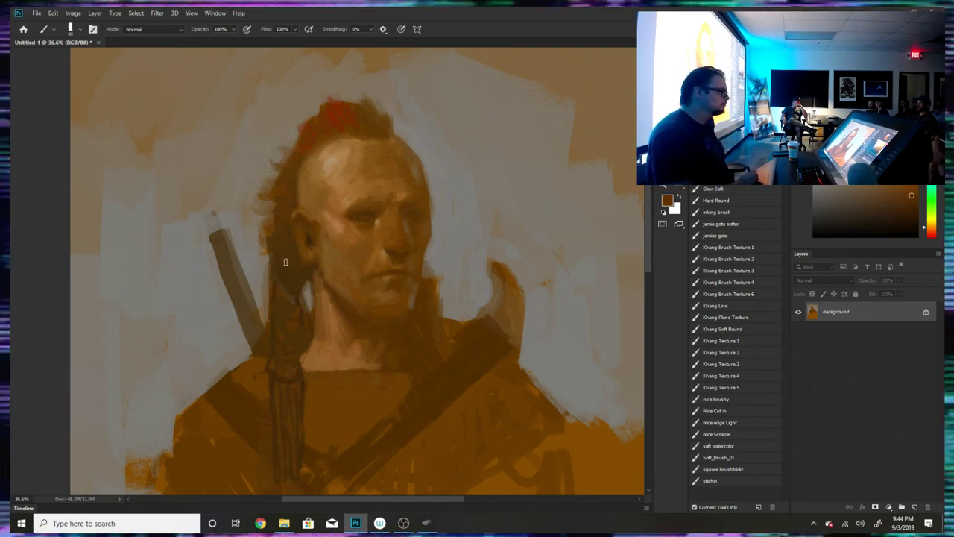
alt+click(314, 237)
alt+click(312, 240)
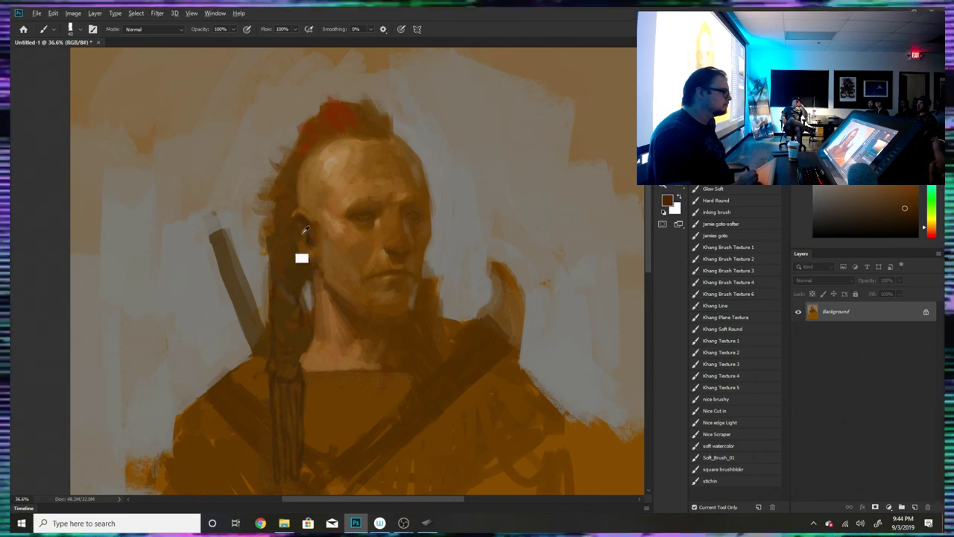
alt+click(301, 236)
alt+click(315, 224)
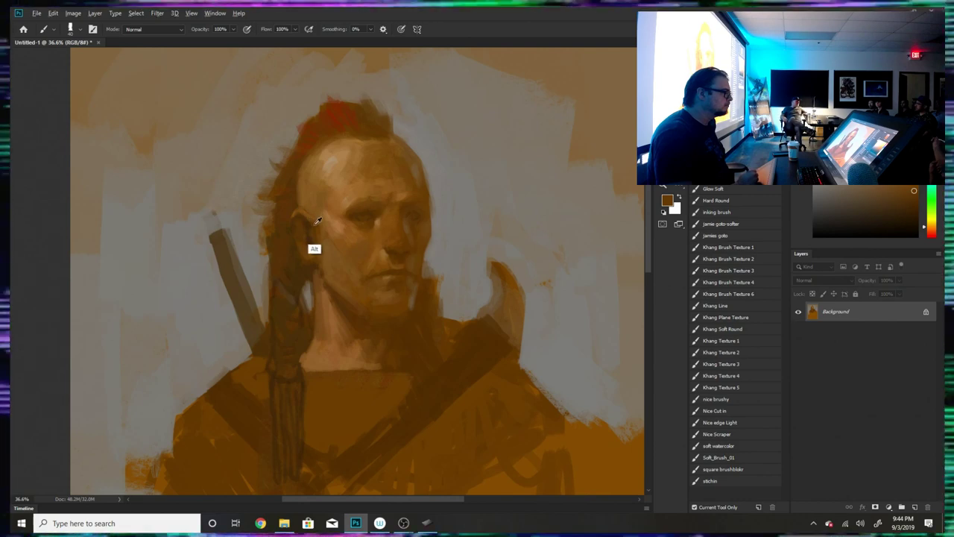
drag(307, 218, 299, 211)
alt+click(328, 217)
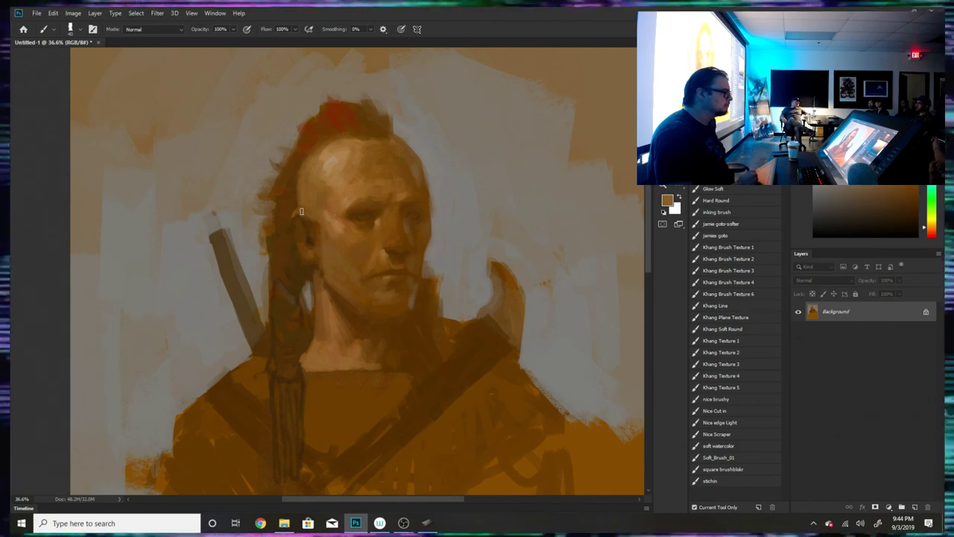
alt+click(301, 251)
alt+click(330, 242)
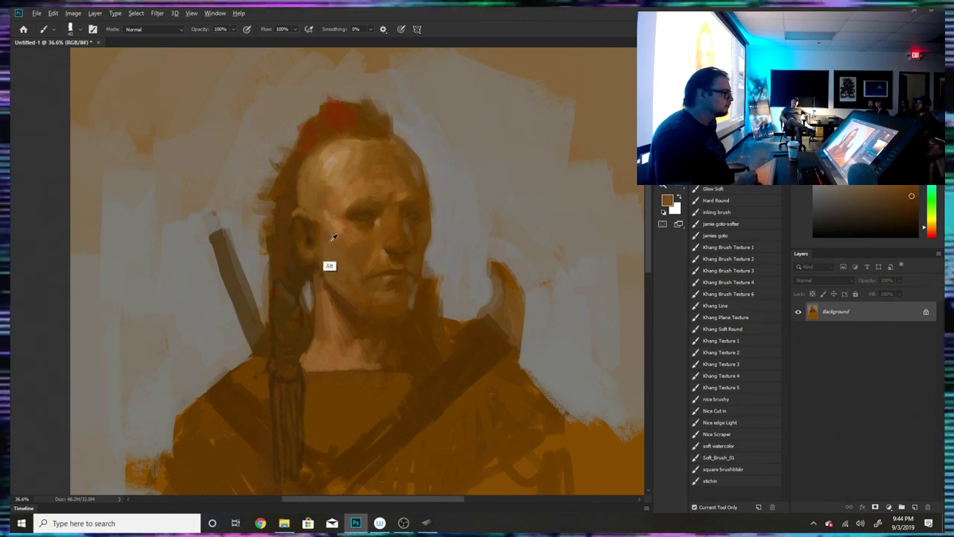
- Deepen the shadows on the neck and along the shirt collar with sampled dark and clothing browns
alt+click(309, 290)
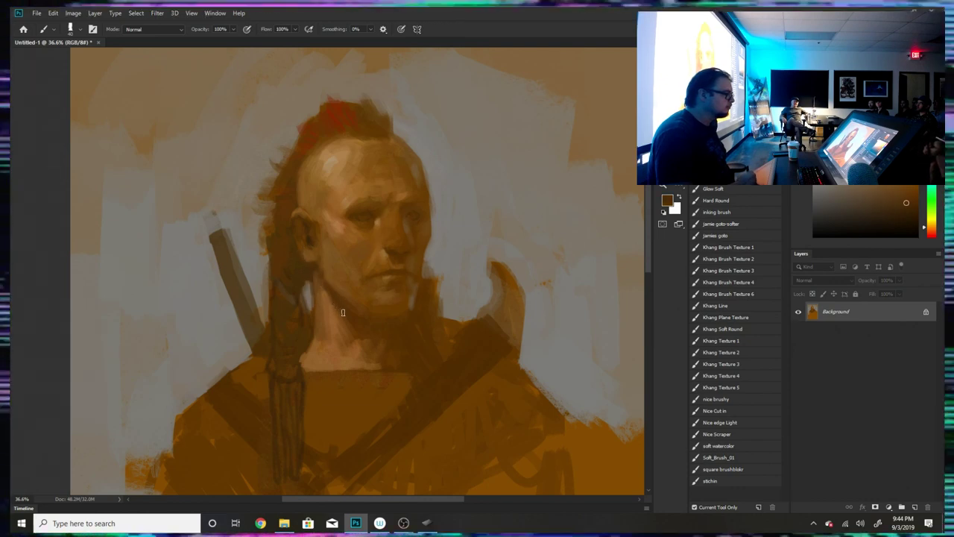
alt+click(352, 337)
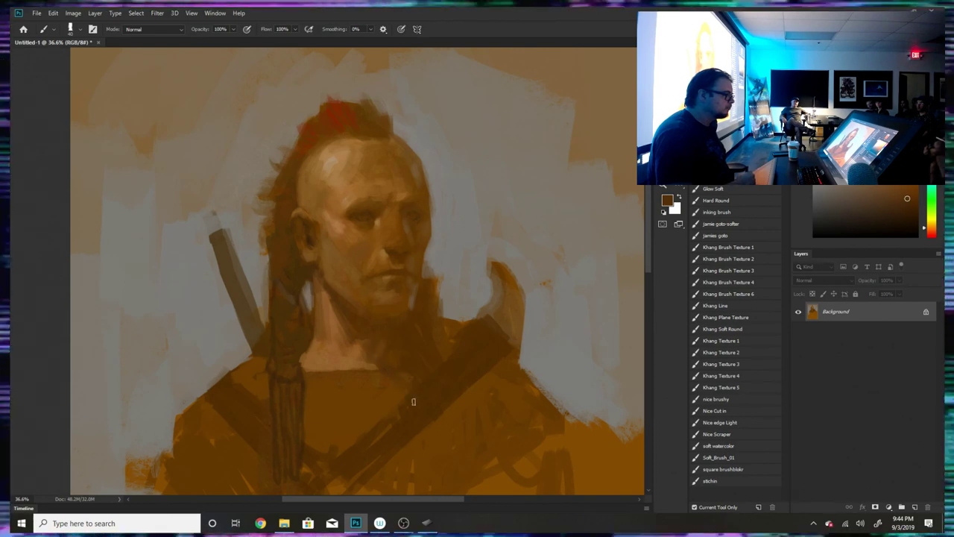
alt+click(355, 423)
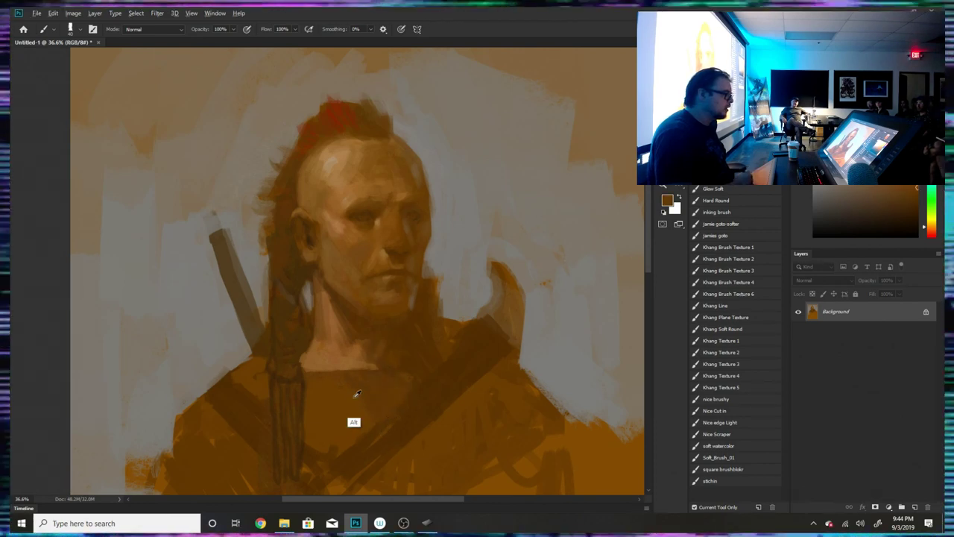
- Fill the hanging braid with sampled dark brown and thicken the hair's outer edge behind the neck
alt+click(299, 380)
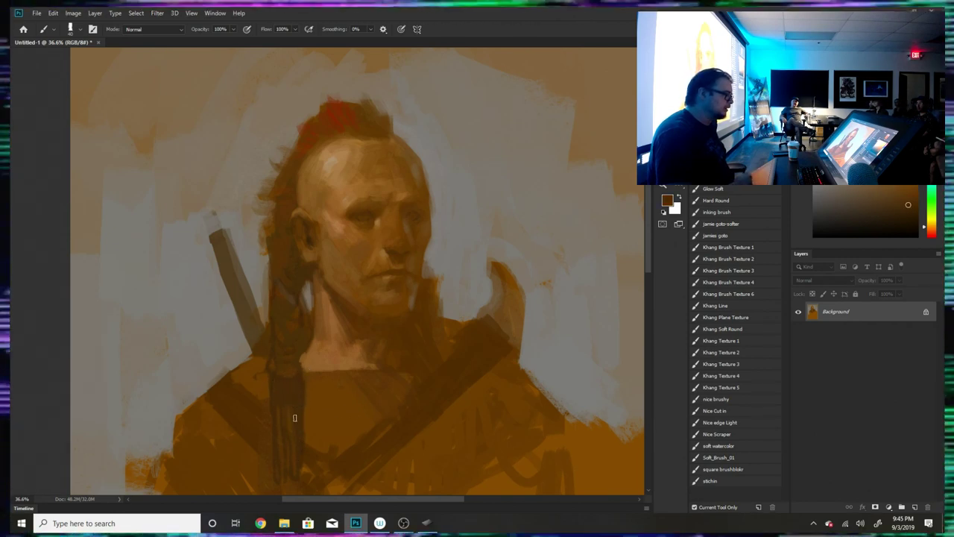
alt+click(299, 371)
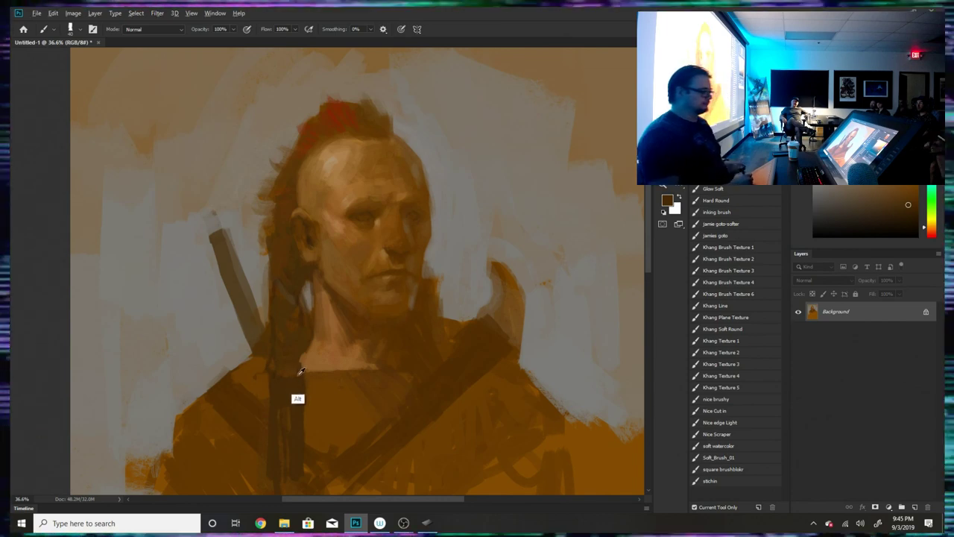
alt+click(302, 331)
drag(267, 305, 269, 278)
- Reshape the silhouette of the hair behind the ear with sampled hair brown and background grey
alt+click(271, 225)
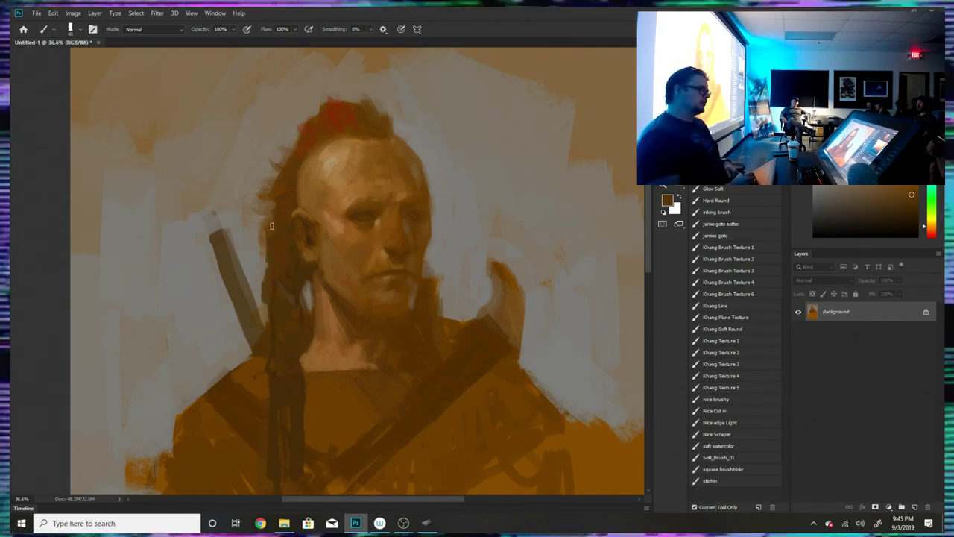
alt+click(266, 210)
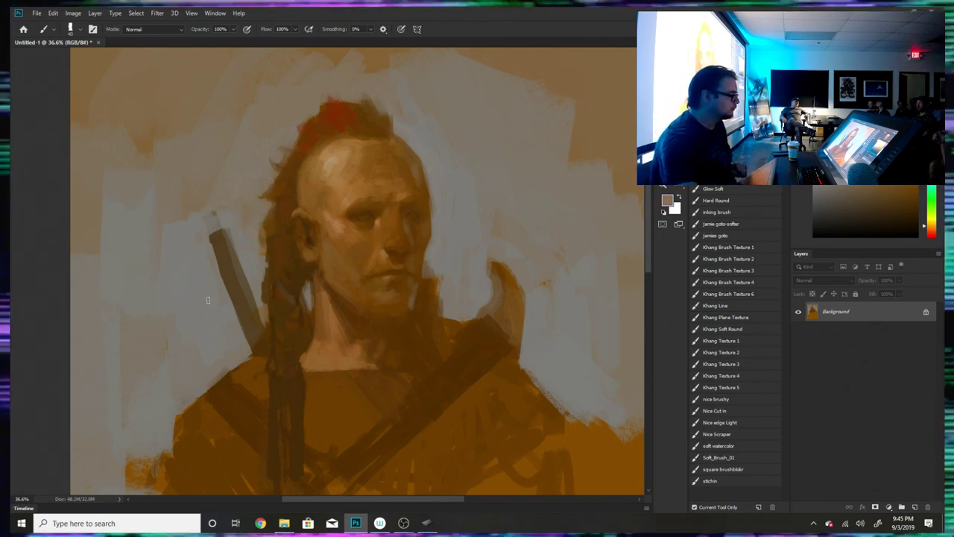
mouse_move(272, 241)
mouse_down()
mouse_move(205, 240)
mouse_move(257, 240)
mouse_up()
alt+click(280, 208)
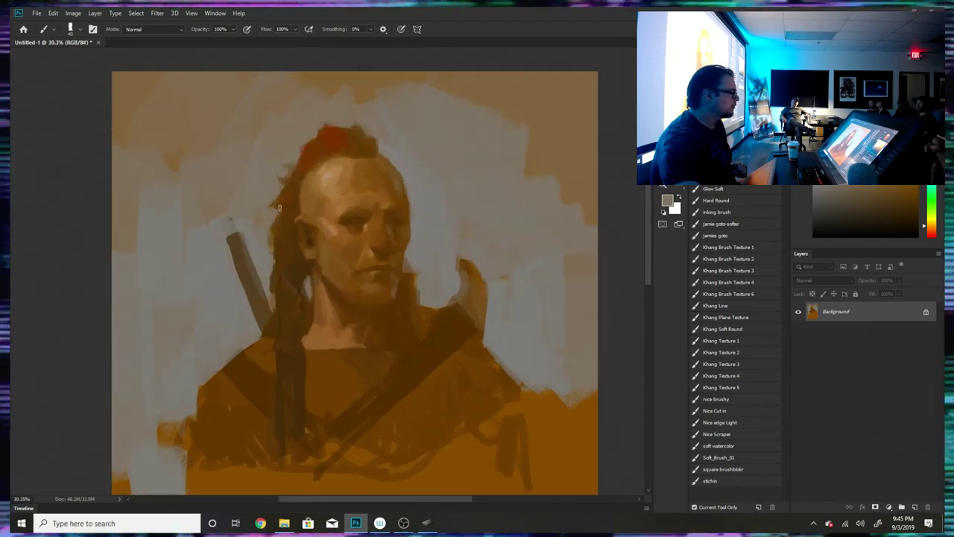
- Flip the whole canvas horizontally to check the portrait in mirror view
click(72, 12)
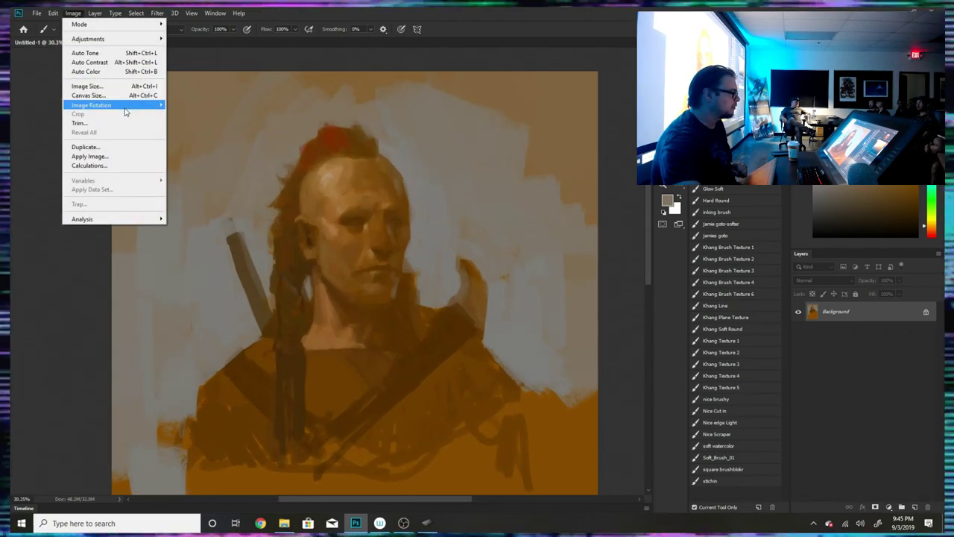
mouse_move(123, 105)
click(214, 150)
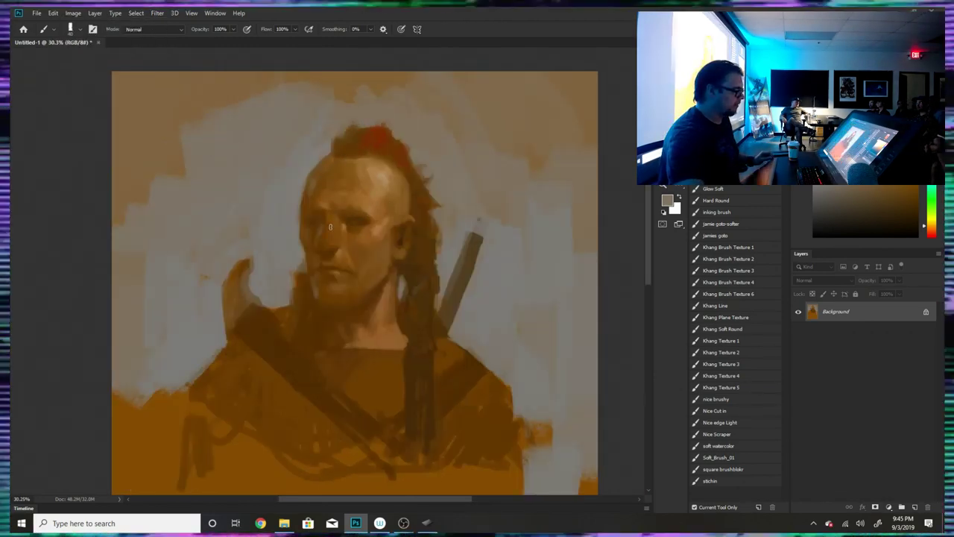
scroll(370, 149, down, 2)
scroll(347, 152, up, 2)
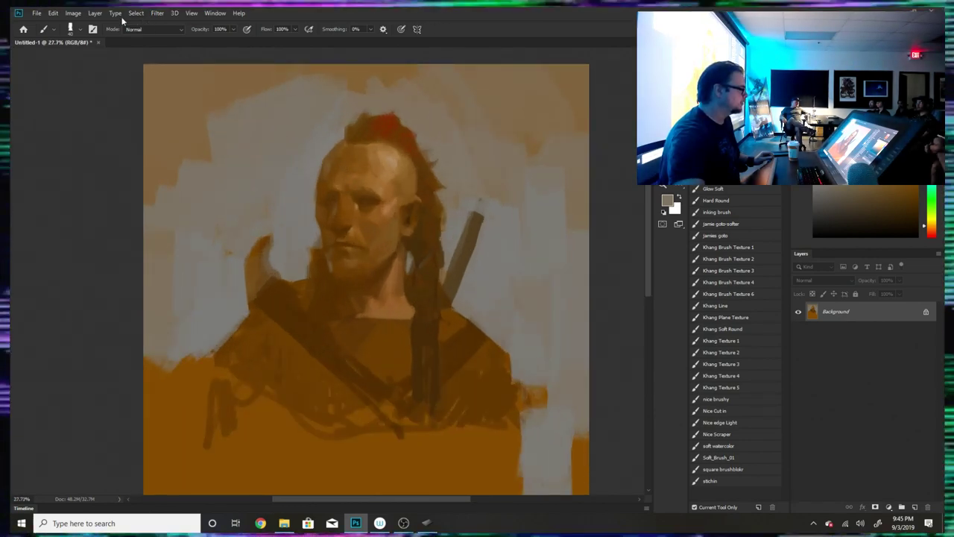
- Try Replace Color on the clothing brown with fuzziness 37 and saturation -33, keeping the portrait uncovered
click(72, 13)
mouse_move(88, 38)
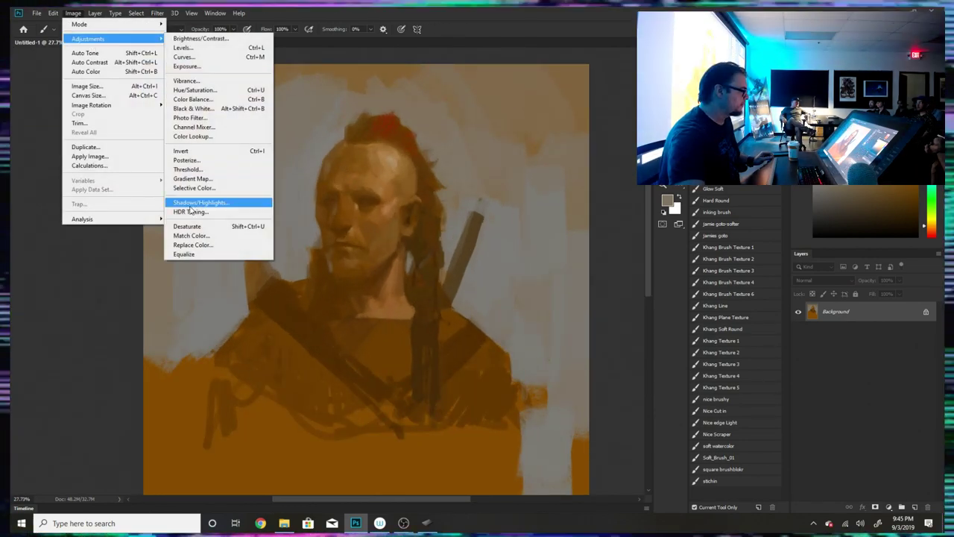
click(192, 247)
drag(443, 294, 422, 295)
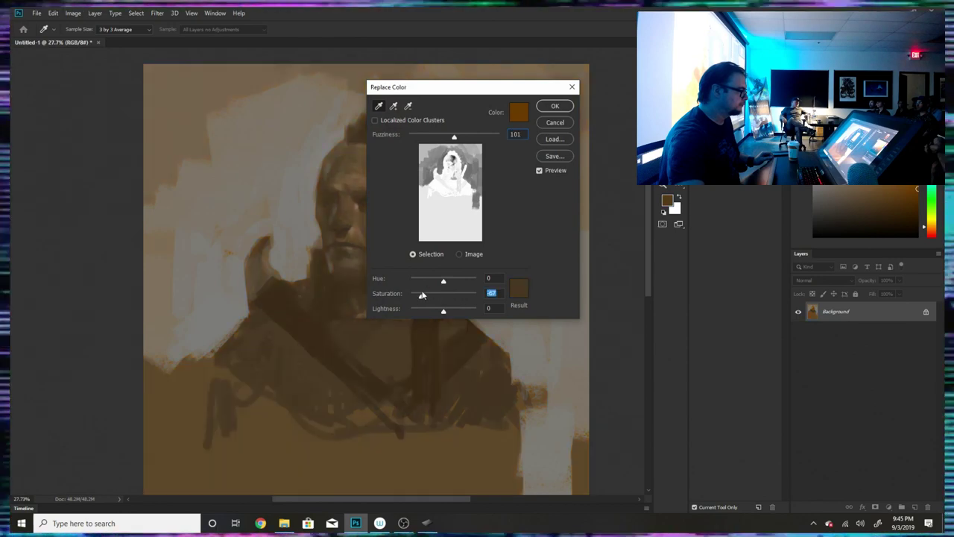
click(426, 138)
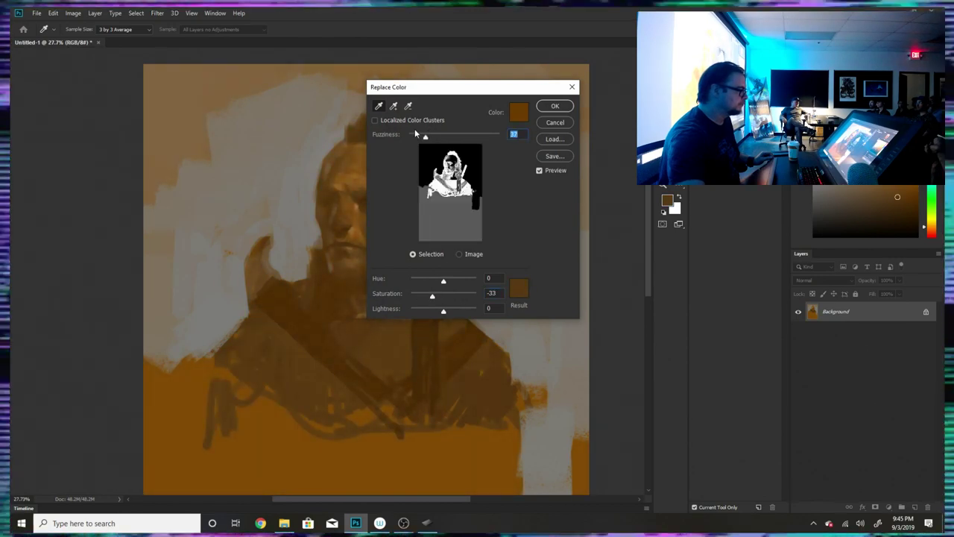
drag(439, 86, 643, 168)
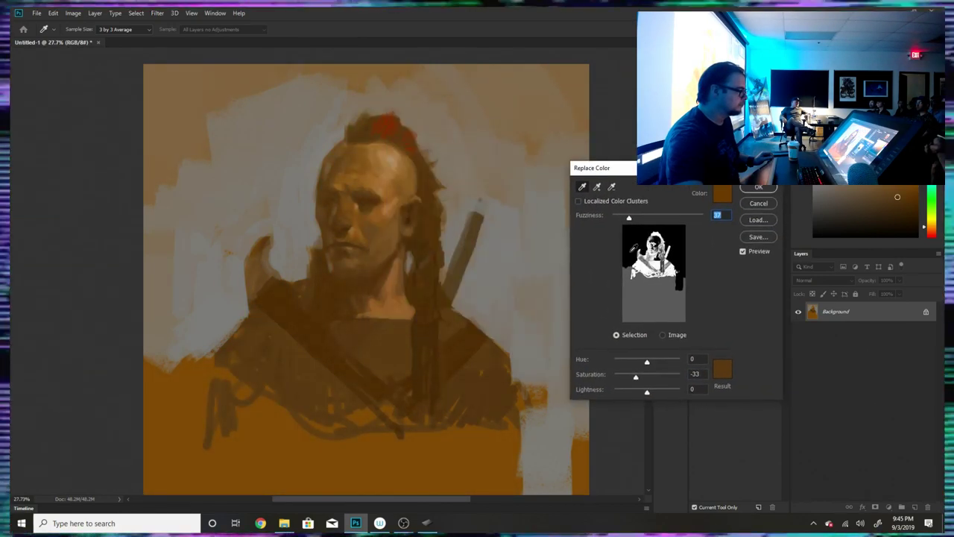
- Try Replace Color with tones sampled from the face, neck and clothing, using fuzziness 21 and saturation -51
click(394, 209)
click(399, 268)
click(394, 246)
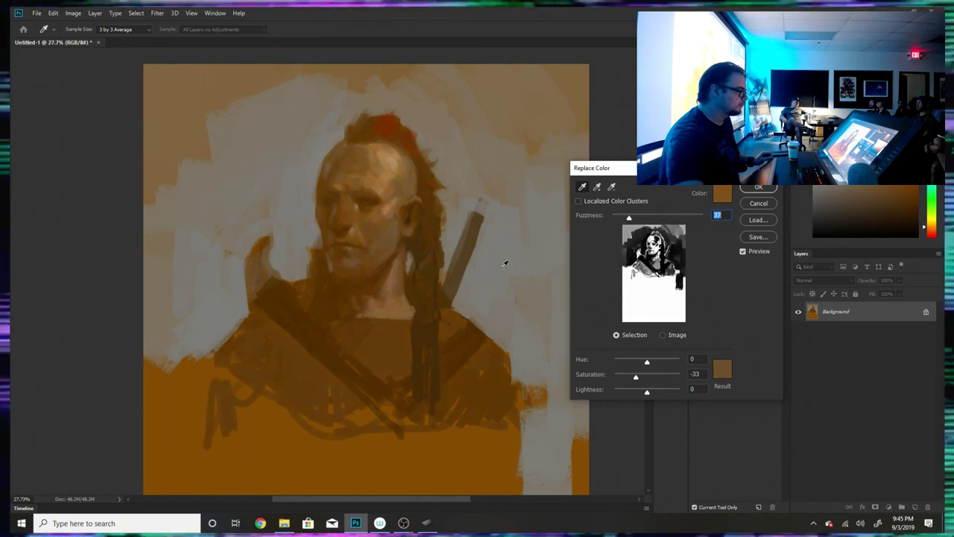
drag(628, 217, 622, 220)
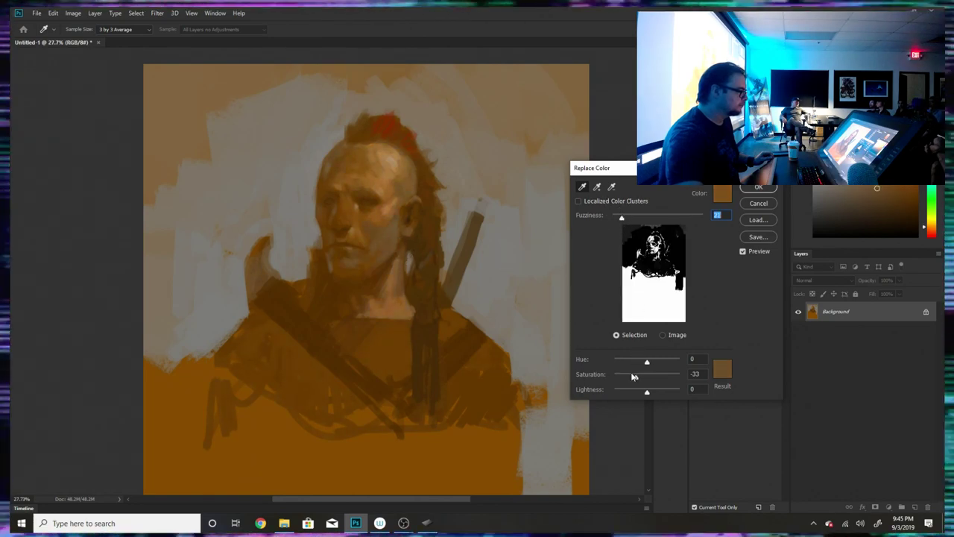
drag(636, 378, 630, 377)
click(474, 395)
click(398, 430)
click(452, 444)
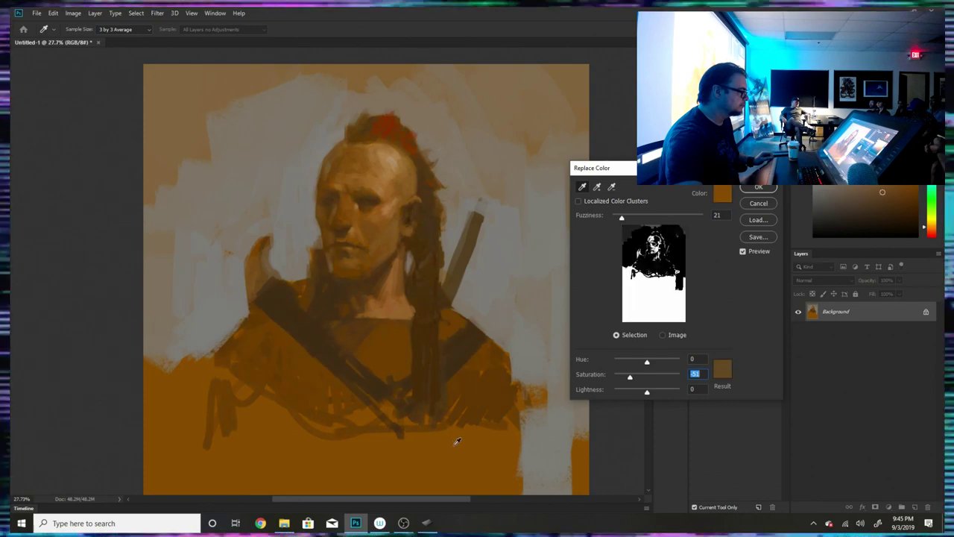
- Sample skin tones around the jaw and cheek for Replace Color and narrow the fuzziness to 13
click(368, 282)
click(345, 253)
click(388, 234)
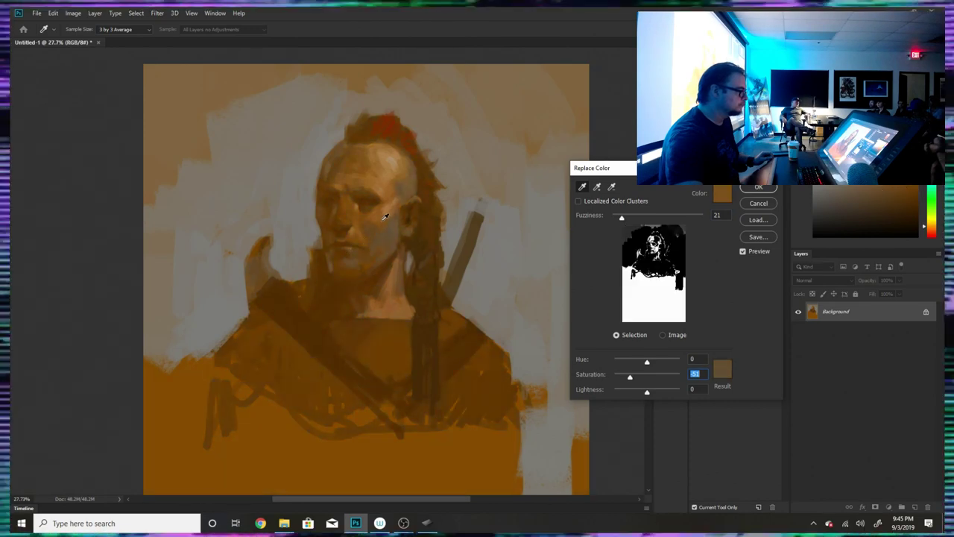
click(384, 215)
drag(625, 219, 618, 218)
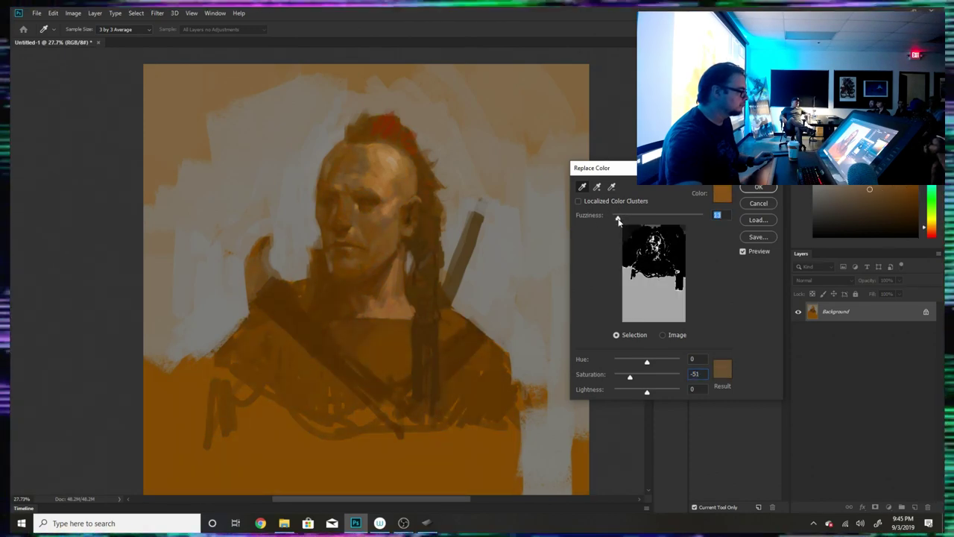
- Try Replace Color on tones from the temple and the background grey with fuzziness 59 and saturation -24
click(400, 188)
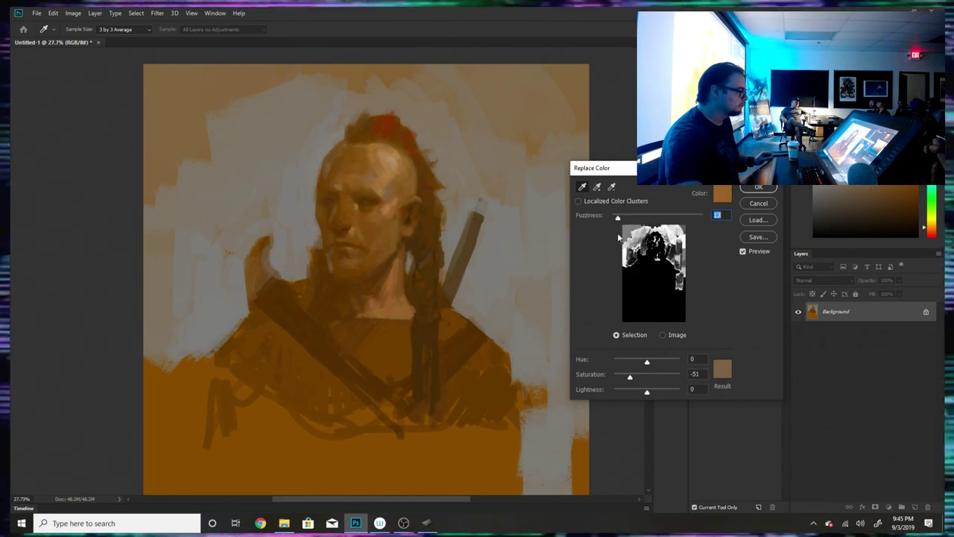
drag(648, 216, 639, 217)
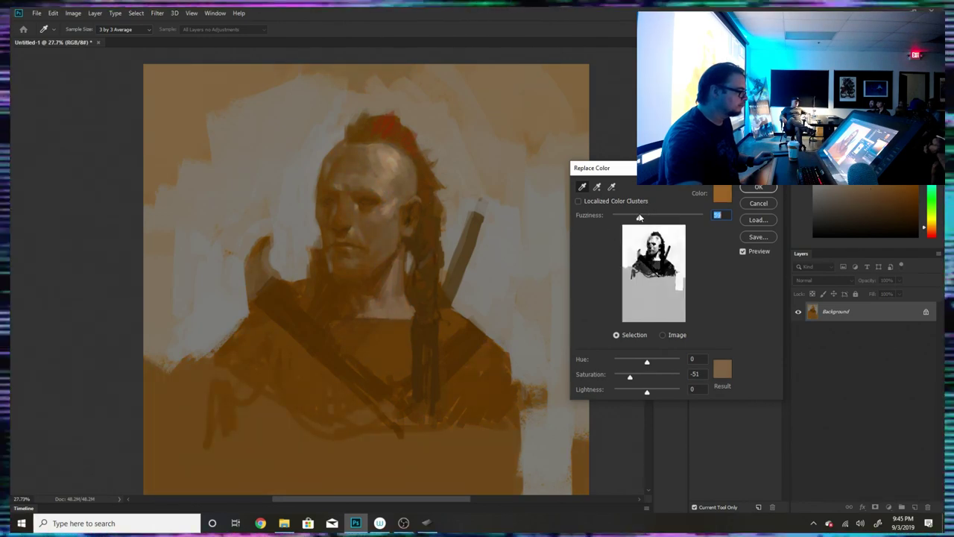
click(646, 378)
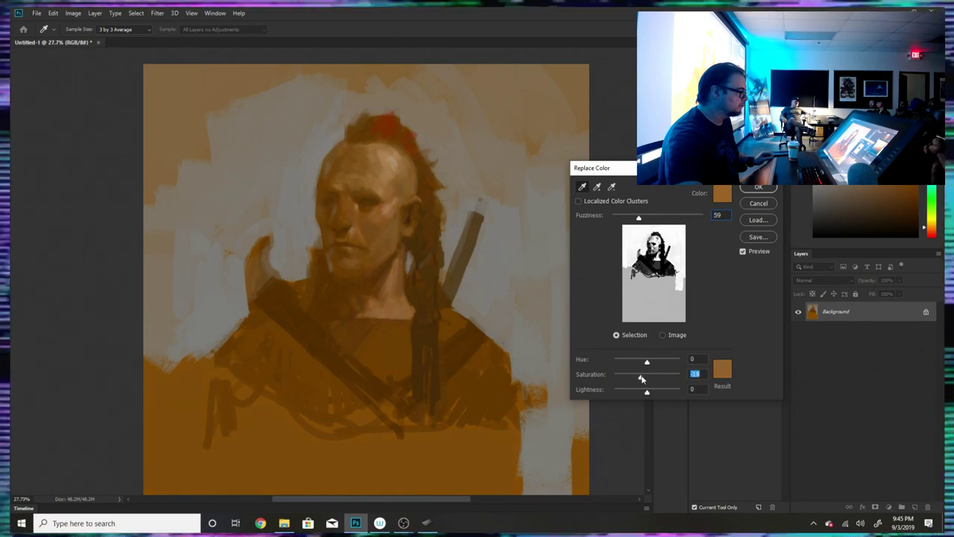
click(529, 309)
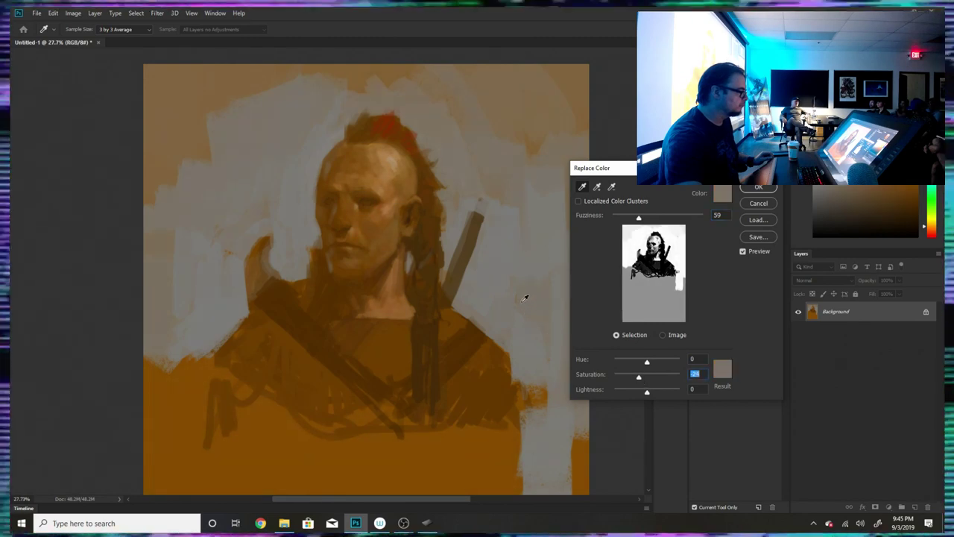
- Try hue -4 and saturation -23 on the tone sampled at the side of the head, then close Replace Color
click(409, 229)
click(417, 173)
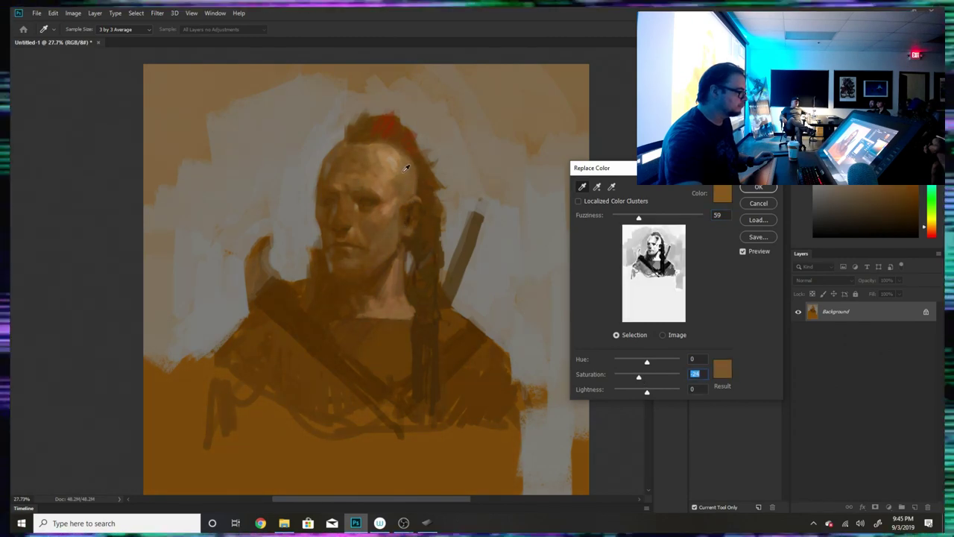
mouse_move(647, 378)
mouse_down()
mouse_move(635, 376)
mouse_move(647, 365)
mouse_up()
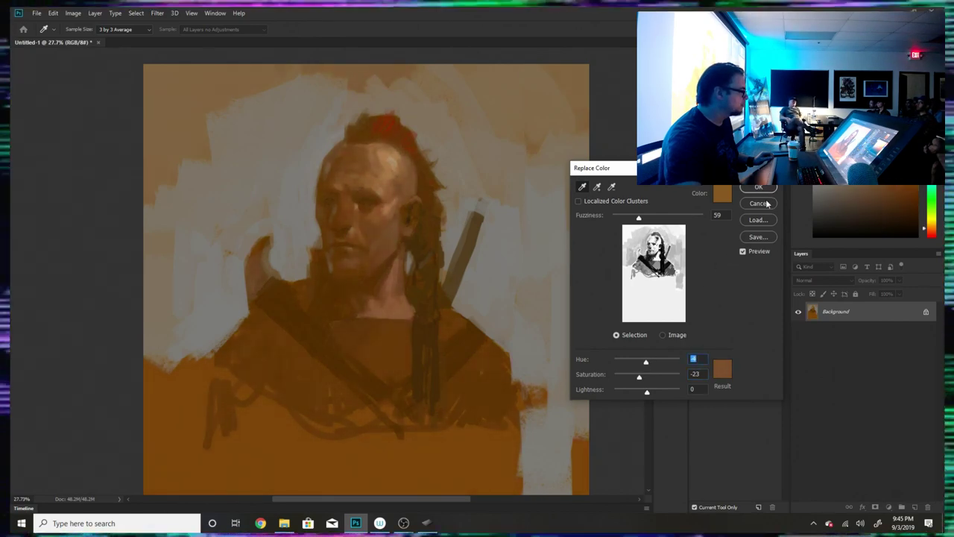
click(758, 188)
key(b)
- Adjust the Neutrals with Selective Color, setting magenta -1, yellow -4 and black -13 and fine-tuning cyan
click(73, 13)
mouse_move(88, 38)
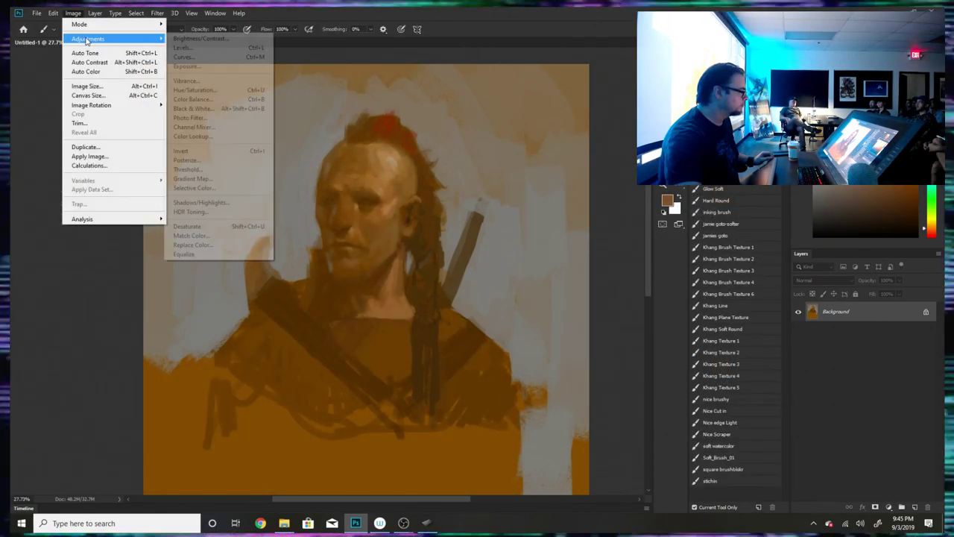
click(196, 188)
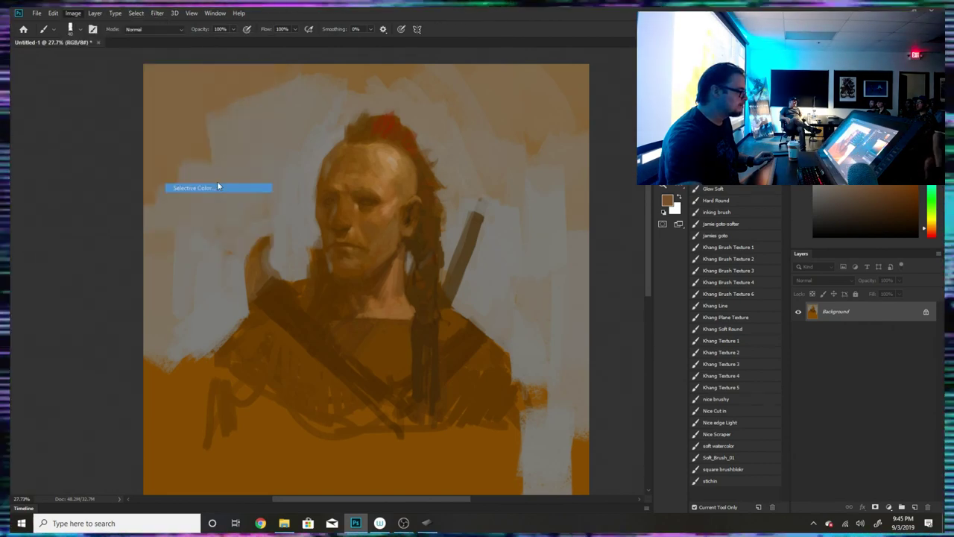
drag(460, 109, 601, 109)
click(600, 146)
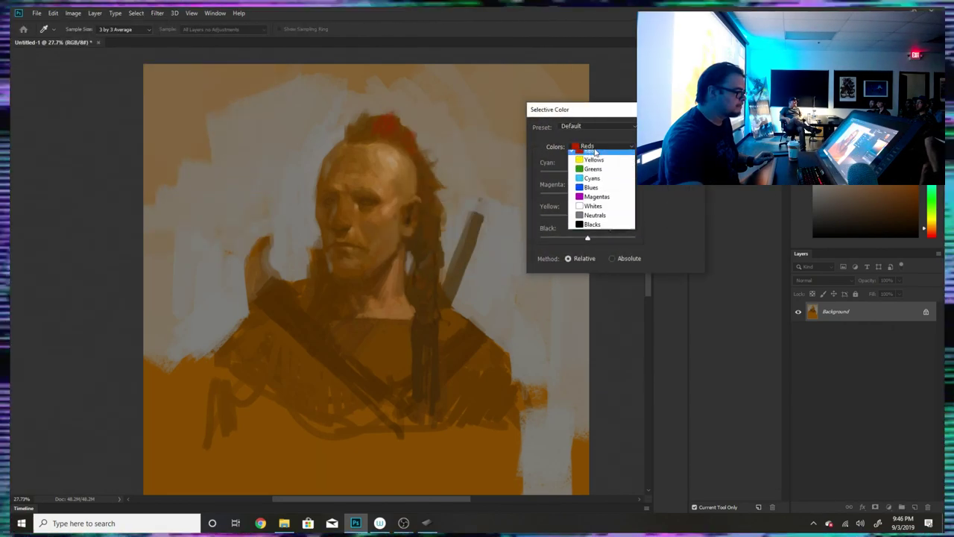
click(595, 219)
drag(588, 174, 583, 173)
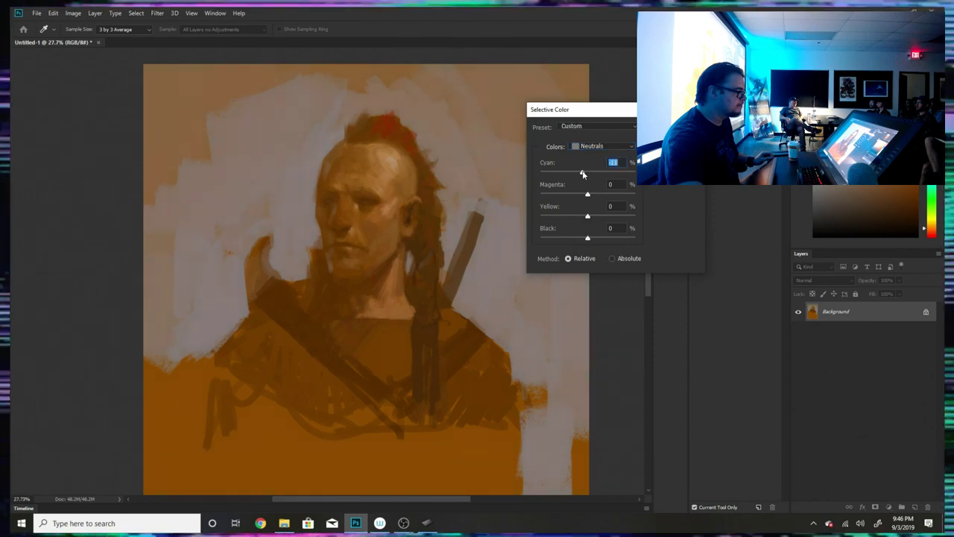
mouse_move(588, 238)
mouse_down()
mouse_move(577, 218)
mouse_move(590, 193)
mouse_move(572, 193)
mouse_move(585, 196)
mouse_move(589, 174)
mouse_up()
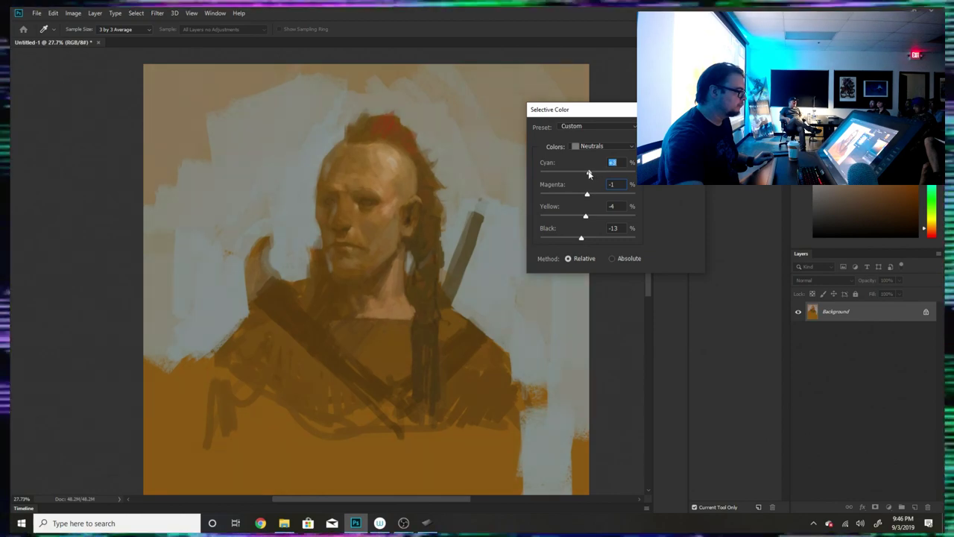
- Adjust the Blacks in Selective Color and apply the correction to the painting
click(588, 146)
click(593, 229)
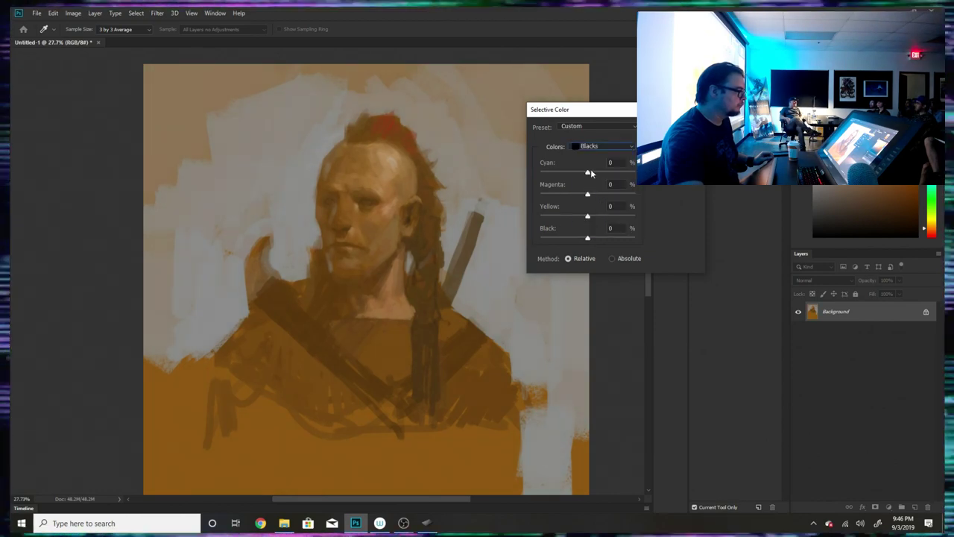
mouse_move(589, 173)
mouse_down()
mouse_move(599, 173)
mouse_move(582, 174)
mouse_move(591, 195)
mouse_move(582, 195)
mouse_move(602, 217)
mouse_move(588, 217)
mouse_move(591, 235)
mouse_up()
click(674, 126)
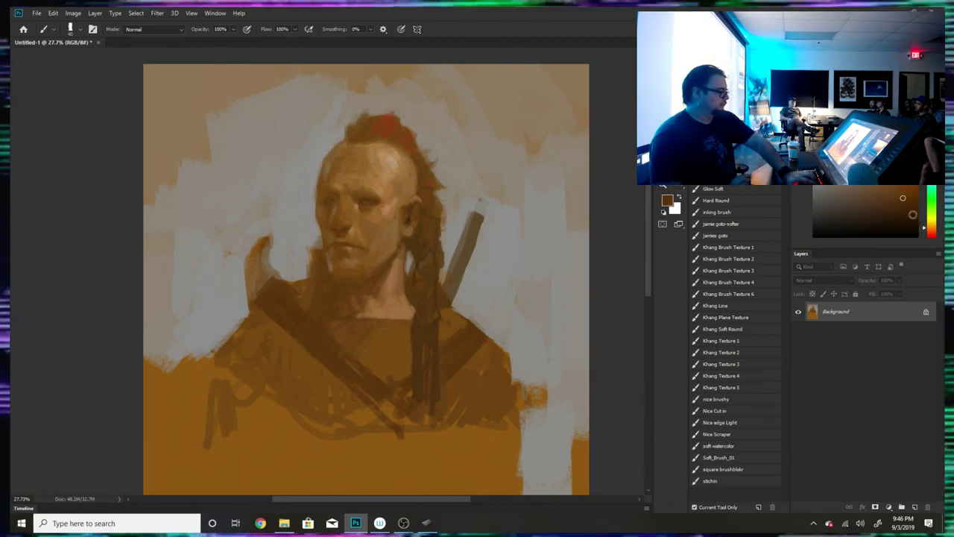
- Paint dark bands across the strap below the curved horn and blend the horn's base with sampled browns
drag(293, 302, 270, 315)
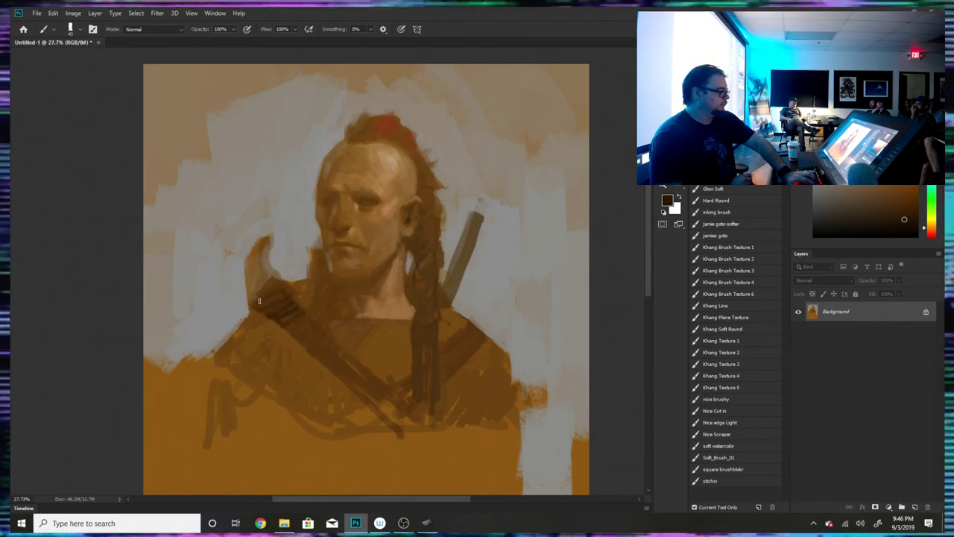
key(bracketright)
key(bracketright)
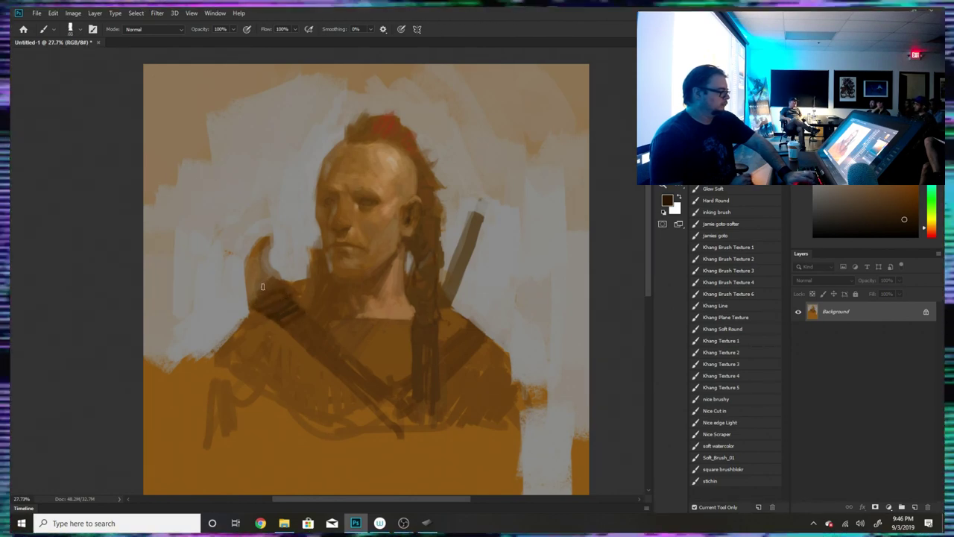
alt+click(268, 277)
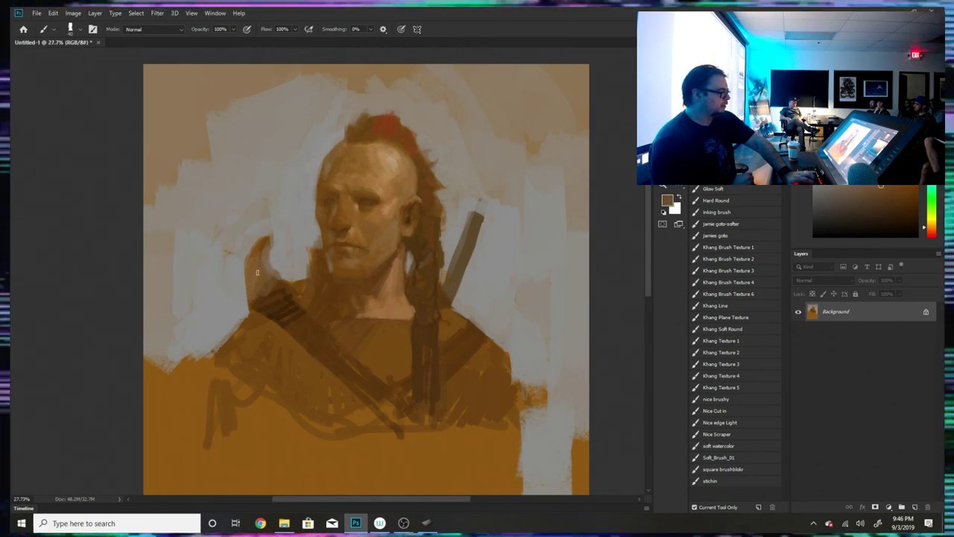
alt+click(278, 282)
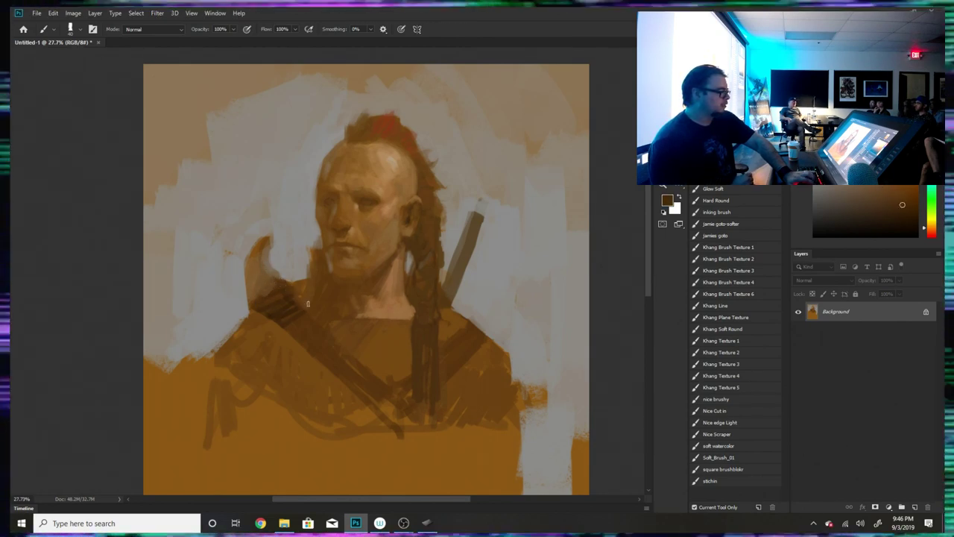
- Refine the hair and collar edge beside the jaw with sampled background grey and browns, using a larger brush for the background
alt+click(296, 287)
key(bracketright)
key(bracketright)
key(bracketright)
key(bracketright)
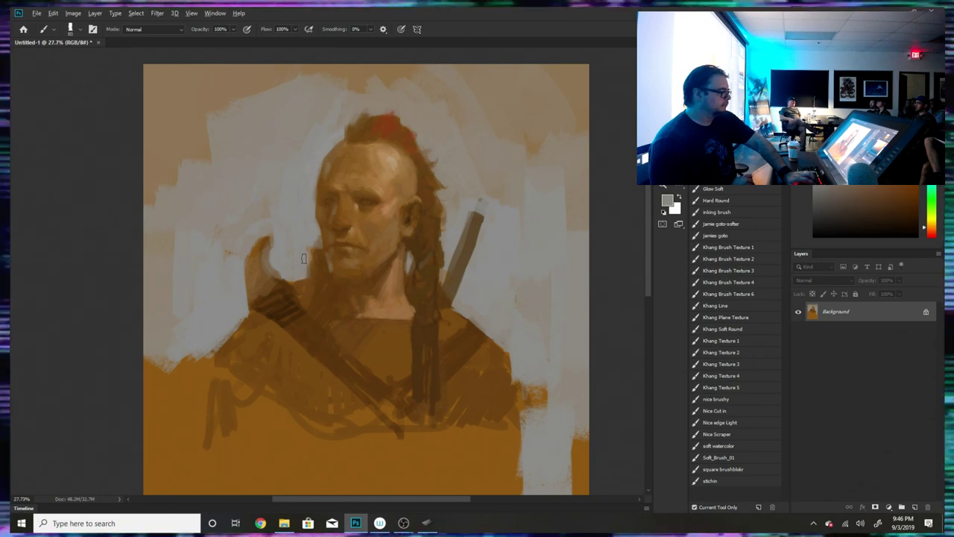
alt+click(320, 263)
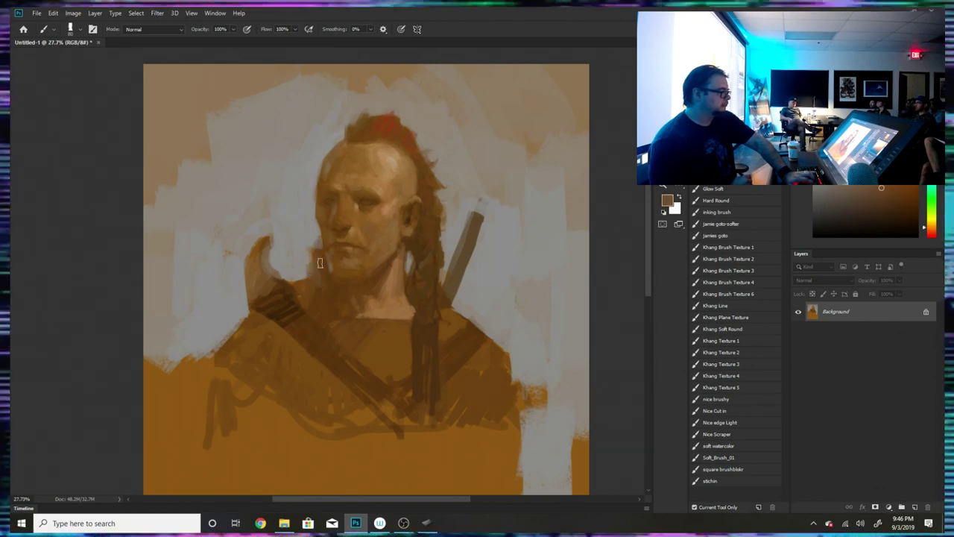
alt+click(331, 303)
alt+click(298, 311)
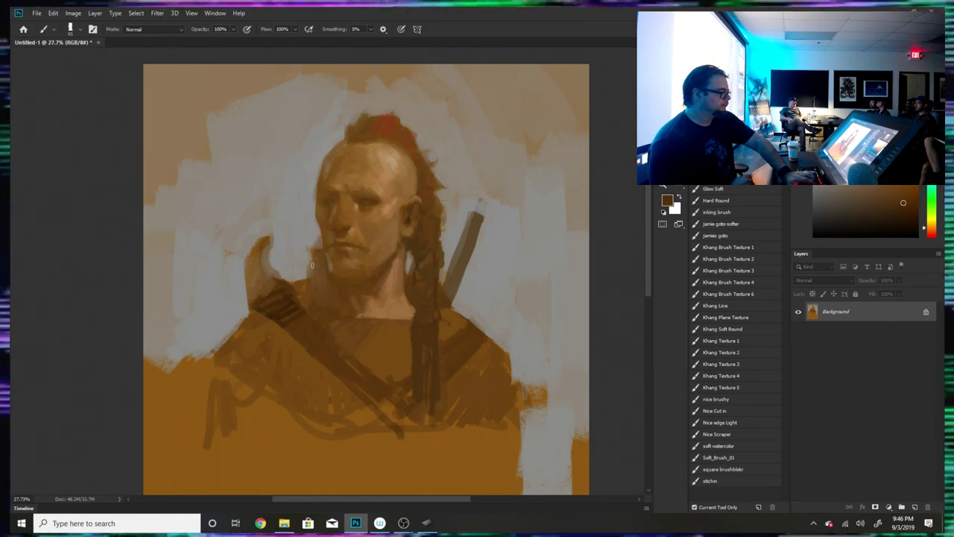
drag(311, 264, 299, 282)
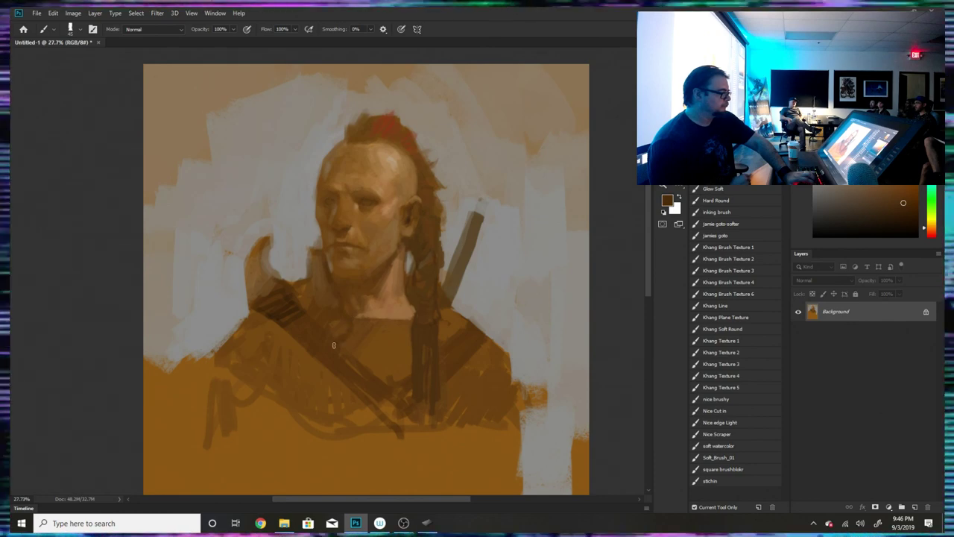
- Outline the cloth over the shoulder below the horn and darken its lower edge with dark brown
mouse_move(298, 374)
mouse_down()
mouse_move(257, 379)
mouse_move(233, 335)
mouse_up()
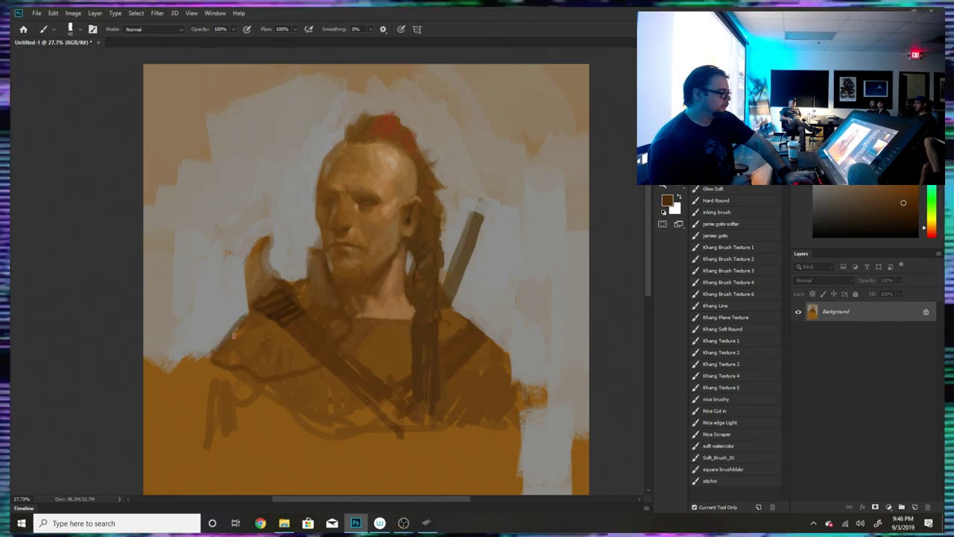
mouse_move(318, 365)
mouse_down()
mouse_move(289, 378)
mouse_move(212, 364)
mouse_move(244, 371)
mouse_up()
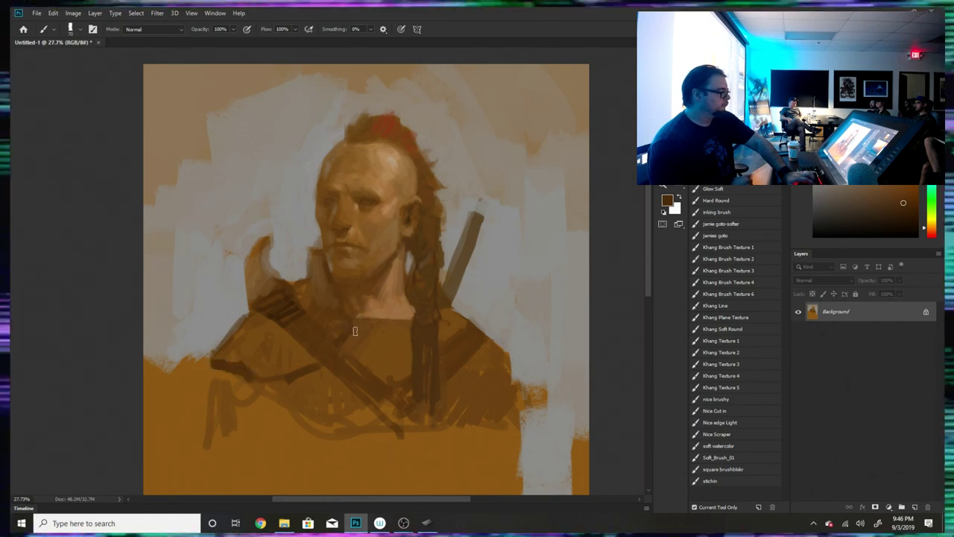
- Shade the cloth over the shoulder and chest with sampled browns, adding dark fold strokes below the strap
alt+click(326, 320)
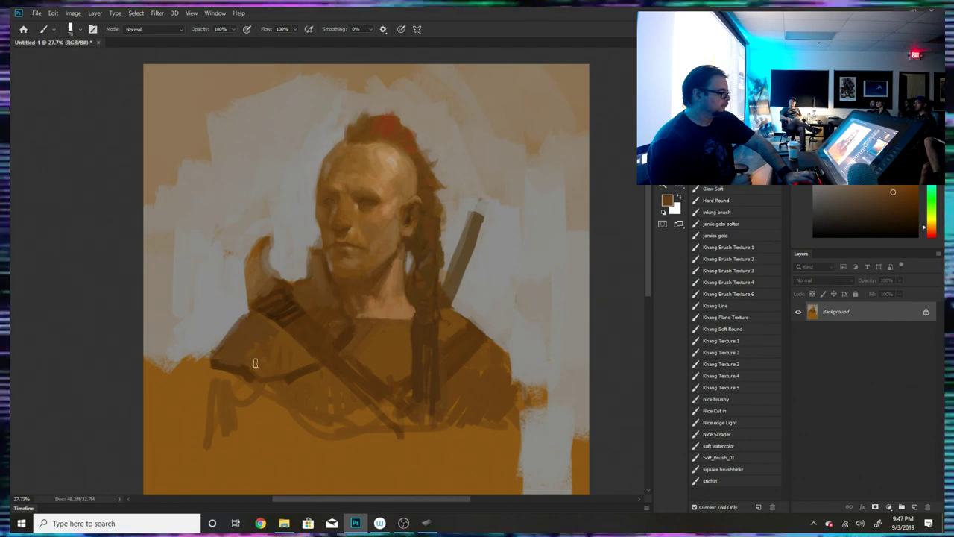
alt+click(278, 308)
drag(250, 352, 289, 375)
mouse_move(275, 341)
mouse_down()
mouse_move(304, 371)
mouse_move(290, 335)
mouse_move(332, 317)
mouse_move(406, 370)
mouse_move(385, 348)
mouse_move(447, 334)
mouse_move(487, 348)
mouse_move(494, 433)
mouse_move(395, 454)
mouse_move(417, 432)
mouse_move(420, 406)
mouse_move(395, 444)
mouse_move(347, 368)
mouse_up()
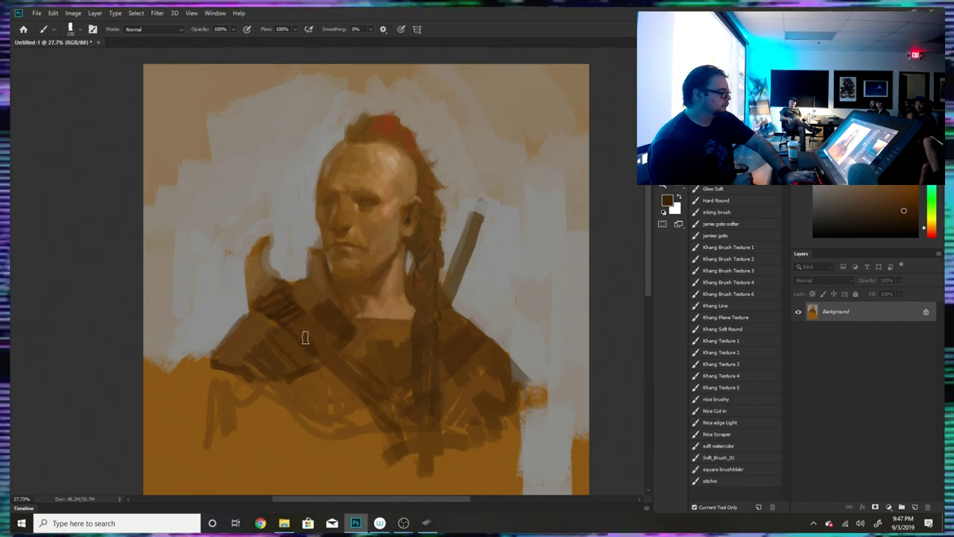
- Rework the base of the curved horn where it meets the shoulder strap, using sampled browns
alt+click(262, 281)
alt+click(265, 320)
mouse_move(271, 283)
mouse_down()
mouse_move(250, 295)
mouse_move(251, 283)
mouse_move(253, 301)
mouse_move(247, 271)
mouse_move(257, 273)
mouse_up()
alt+click(251, 283)
alt+click(261, 313)
alt+click(253, 293)
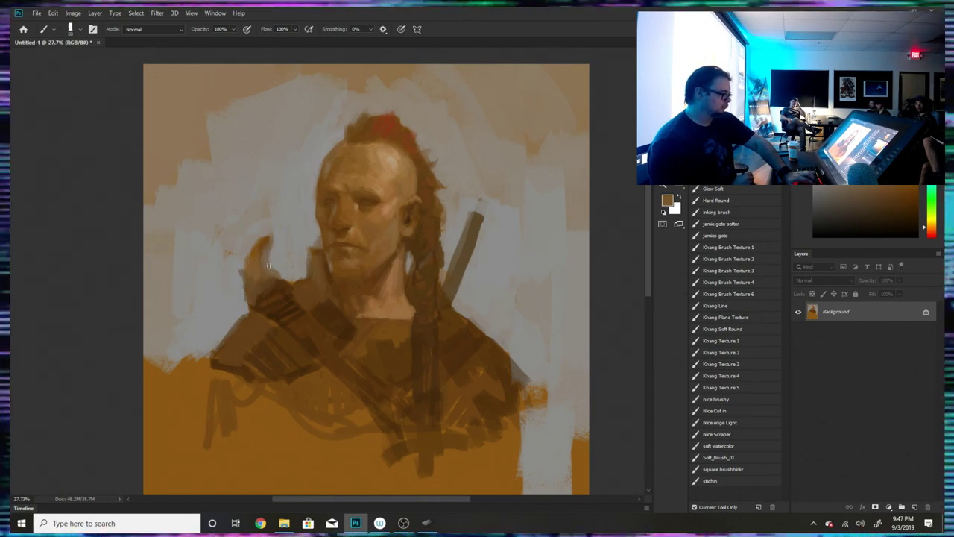
- Reshape the horn's inner edge and lower body with sampled background grey and browns, varying the brush size
alt+click(272, 266)
key(])
key(])
key(])
key(])
key(])
key(])
key(])
key(])
alt+click(282, 288)
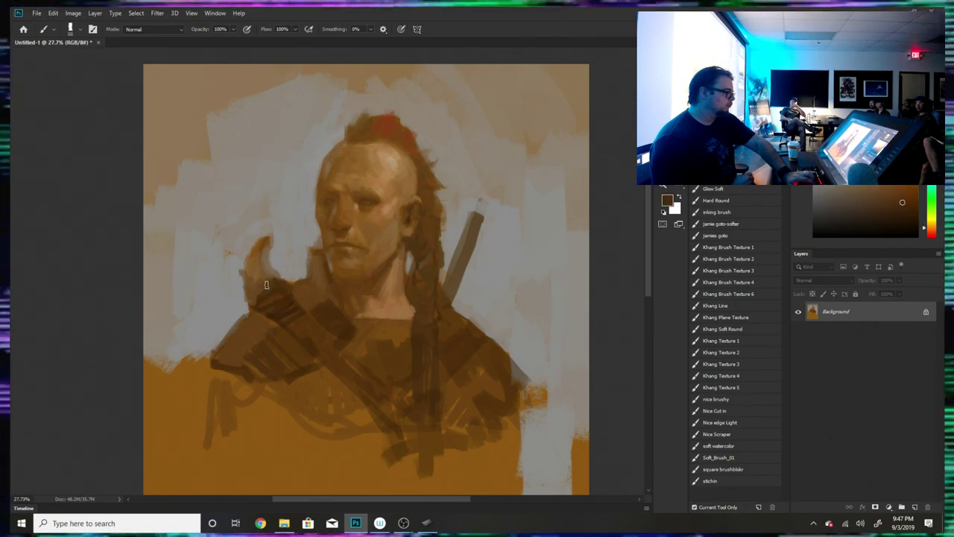
alt+click(269, 279)
drag(265, 266, 255, 276)
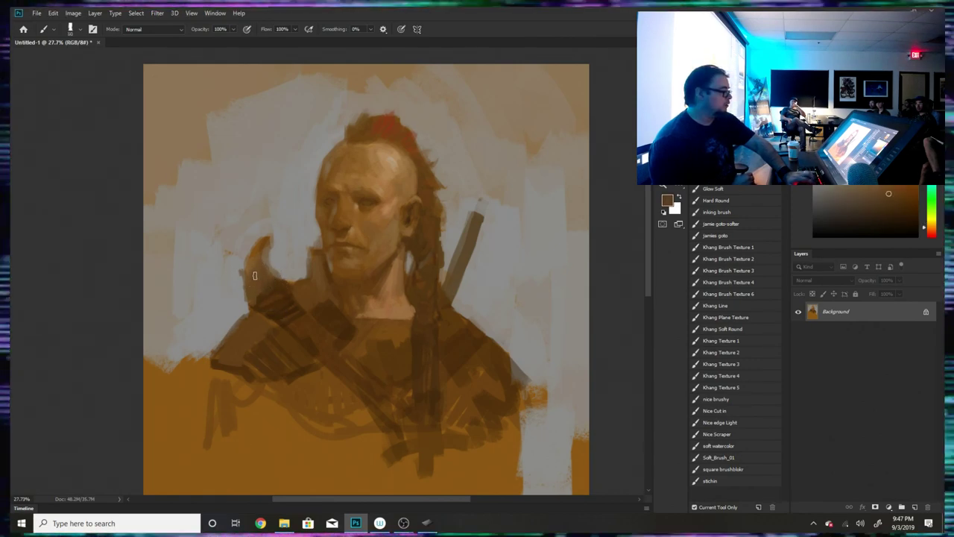
alt+click(274, 275)
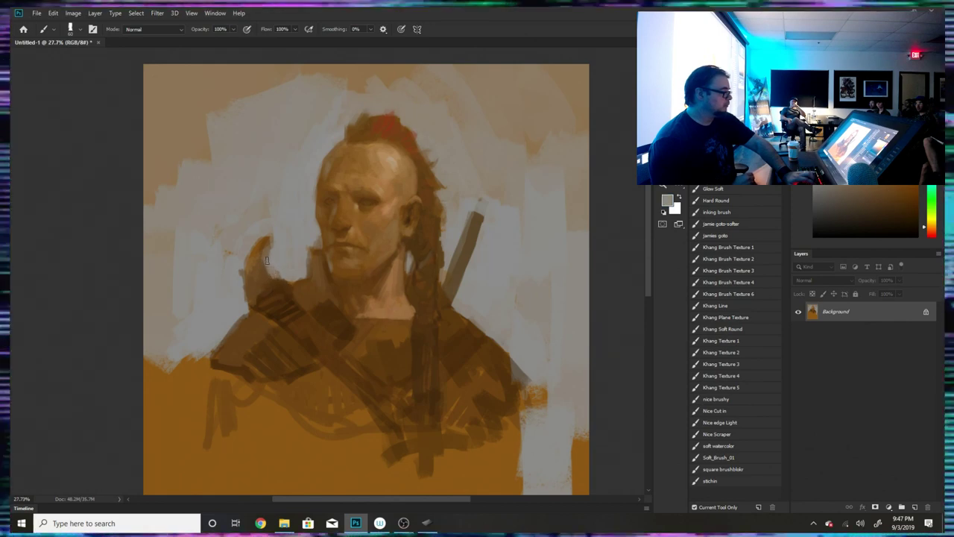
- Replace the horn with a straight brown weapon handle behind the shoulder and blend its base into the strap
alt+click(265, 301)
mouse_move(258, 249)
mouse_down()
mouse_move(255, 275)
mouse_move(243, 284)
mouse_move(241, 233)
mouse_move(256, 254)
mouse_move(235, 247)
mouse_move(248, 293)
mouse_move(238, 269)
mouse_move(249, 237)
mouse_move(259, 296)
mouse_up()
alt+click(241, 235)
alt+click(264, 307)
alt+click(237, 305)
alt+click(261, 292)
alt+click(260, 274)
alt+click(269, 291)
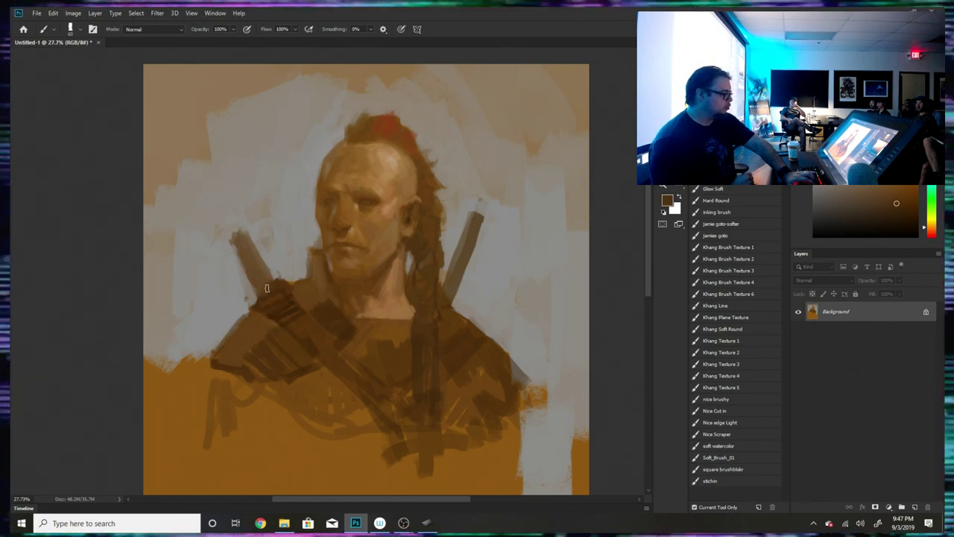
alt+click(259, 302)
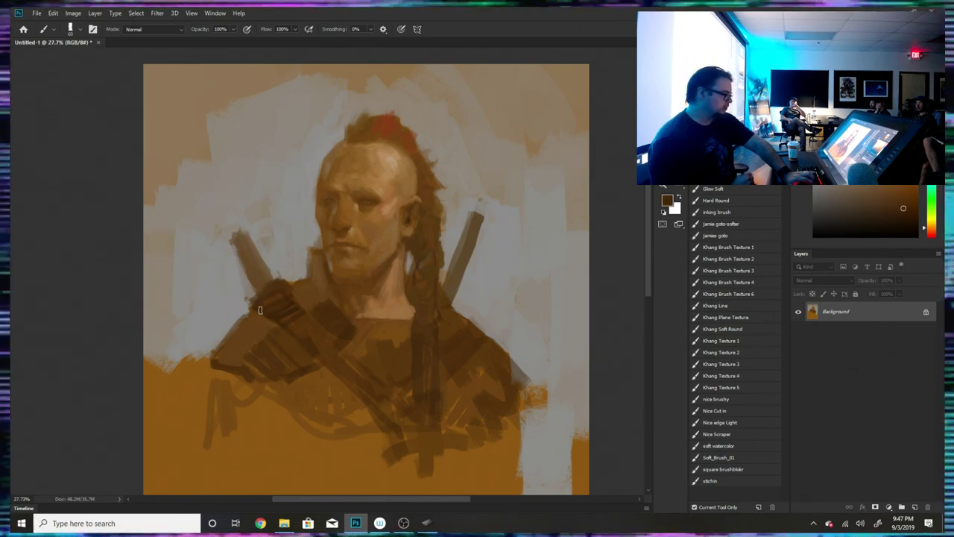
alt+click(264, 277)
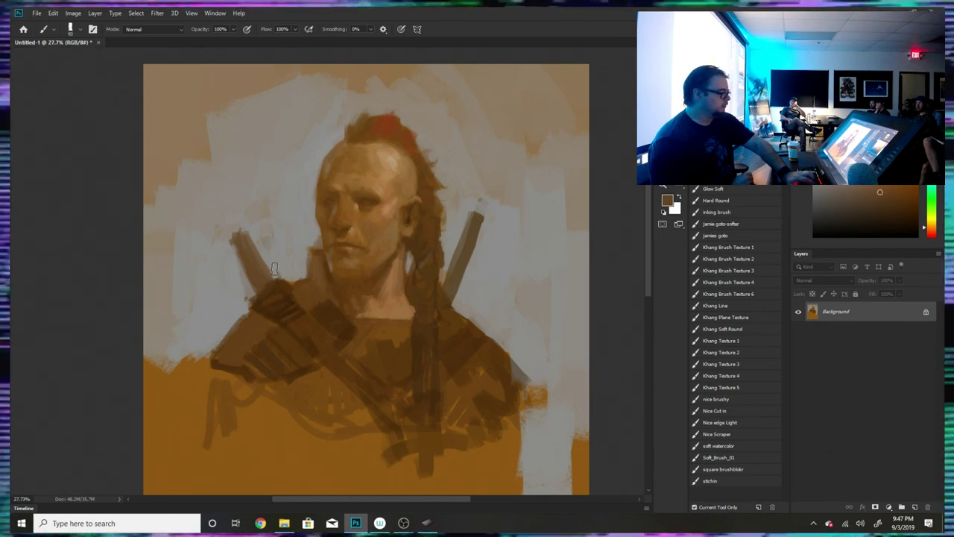
- Paint out the weapon handle above the strapped shoulder with sampled background grey and a larger brush
alt+click(284, 260)
key(bracketright)
key(bracketright)
mouse_move(286, 269)
mouse_down()
mouse_move(248, 295)
mouse_move(267, 287)
mouse_move(269, 249)
mouse_move(228, 266)
mouse_up()
- Enlarge the brush to 800 and cover the orange background beside and above the head with broad grey strokes
key(bracketright)
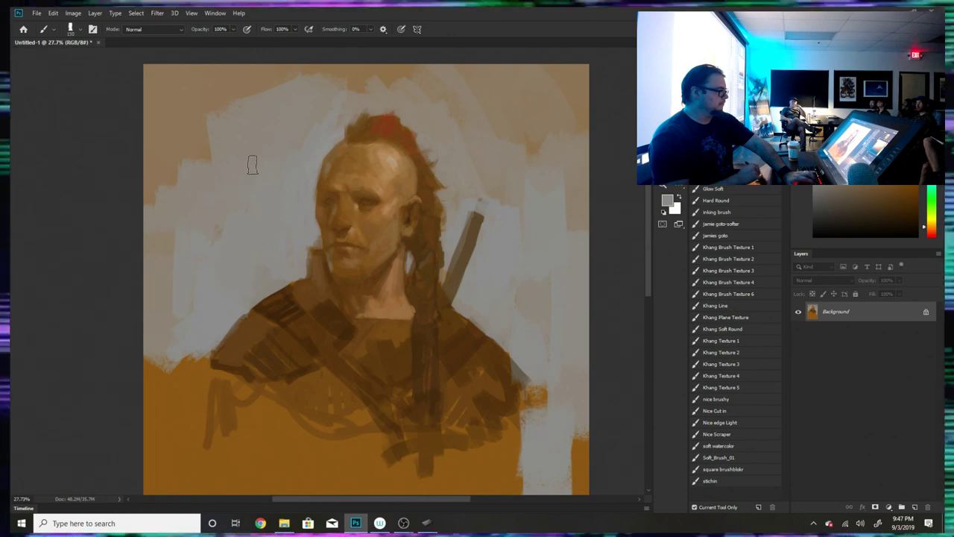
key(bracketright)
key(bracketright)
key(bracketright)
key(bracketright)
key(bracketright)
key(bracketright)
key(bracketright)
key(bracketright)
key(bracketright)
key(bracketright)
key(bracketright)
key(bracketright)
mouse_move(224, 134)
mouse_down()
mouse_move(168, 195)
mouse_move(151, 177)
mouse_move(193, 103)
mouse_move(239, 80)
mouse_up()
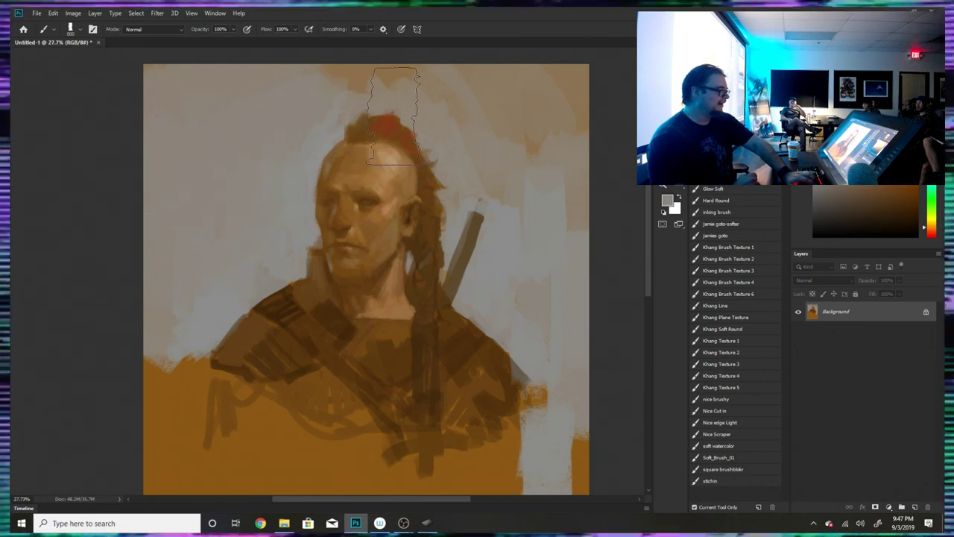
- Darken and sharpen the collar beside the jaw with a much smaller brush, using sampled browns and background grey
alt+click(356, 179)
key(bracketleft)
key(bracketleft)
key(bracketleft)
key(bracketleft)
key(bracketleft)
key(bracketleft)
key(bracketleft)
key(bracketleft)
key(bracketleft)
key(bracketleft)
key(bracketleft)
key(bracketleft)
key(bracketleft)
key(bracketleft)
key(bracketleft)
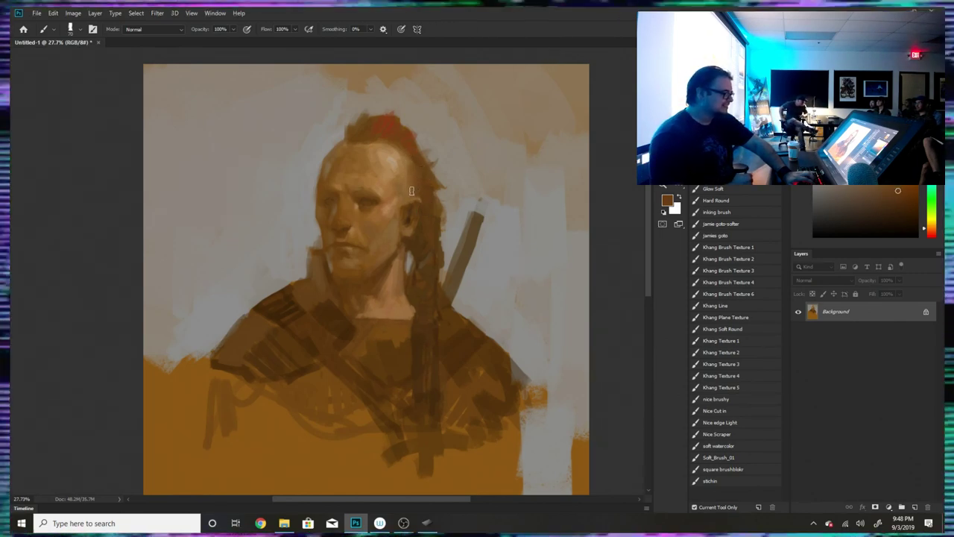
alt+click(351, 330)
alt+click(319, 295)
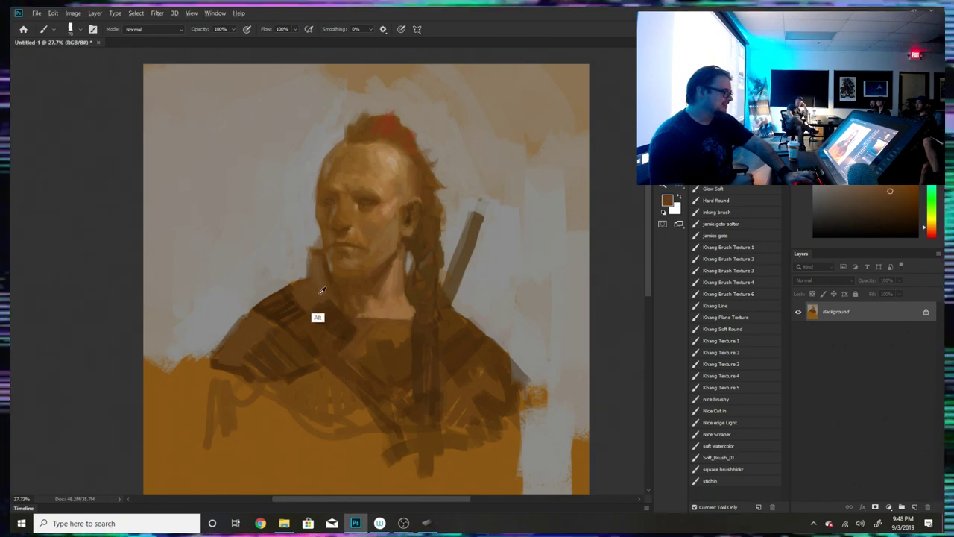
alt+click(311, 246)
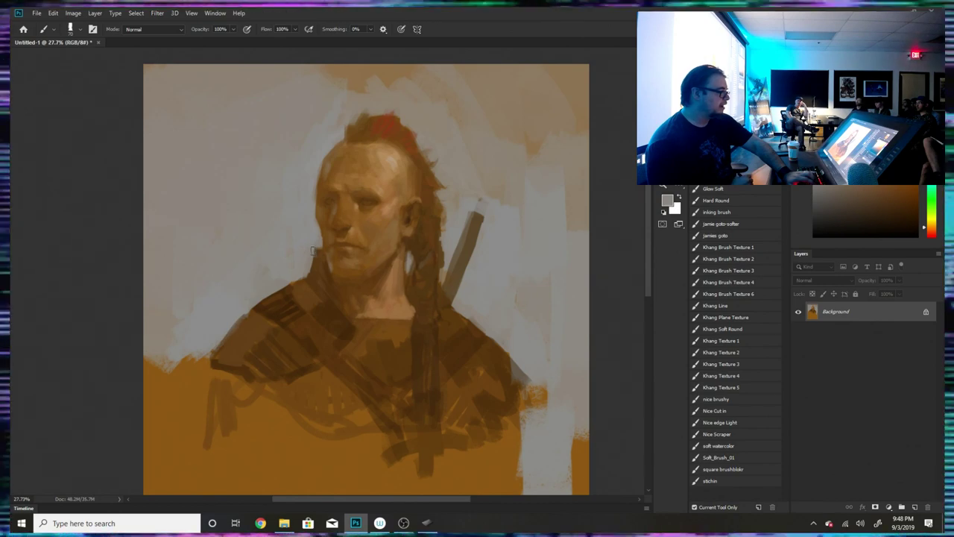
alt+click(291, 300)
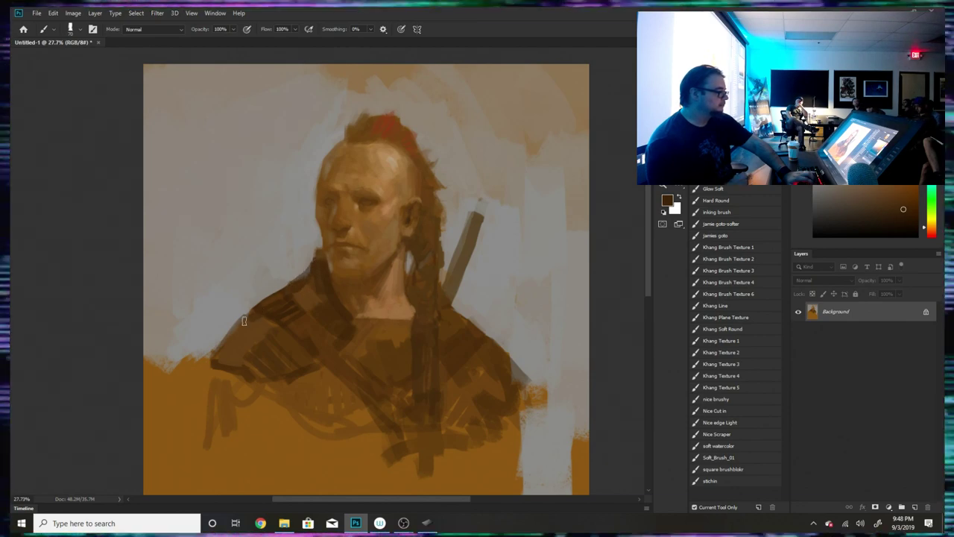
- Sketch the outlines of both arms and the folds across the chest in dark brown
mouse_move(243, 321)
mouse_down()
mouse_move(217, 331)
mouse_move(192, 476)
mouse_up()
drag(211, 414, 203, 483)
mouse_move(265, 392)
mouse_down()
mouse_move(240, 486)
mouse_move(280, 424)
mouse_up()
mouse_move(270, 404)
mouse_down()
mouse_move(322, 447)
mouse_move(312, 464)
mouse_move(476, 459)
mouse_move(504, 406)
mouse_up()
drag(522, 406, 526, 492)
drag(510, 447, 519, 484)
- Sketch the sides of the torso and the curved waistline below the chest in dark brown
scroll(471, 312, down, 3)
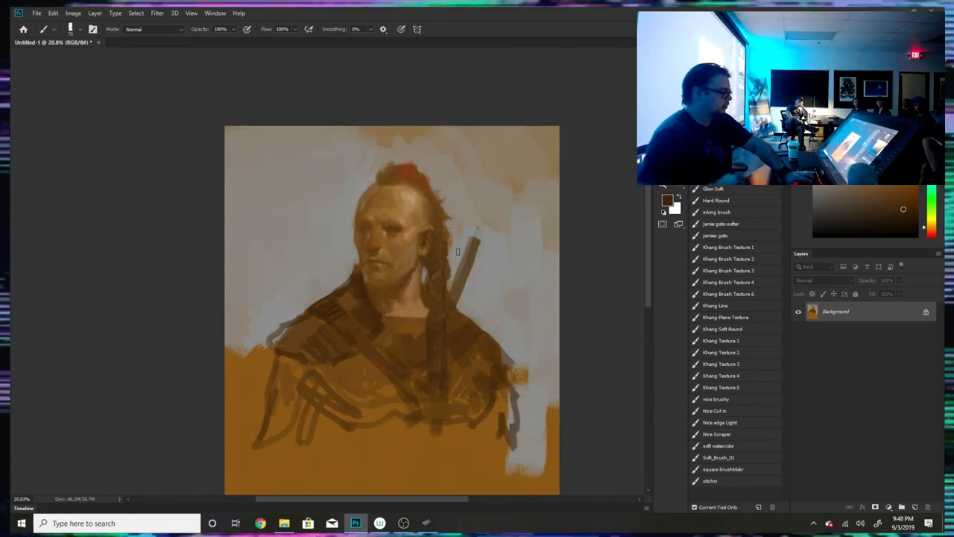
scroll(457, 251, down, 1)
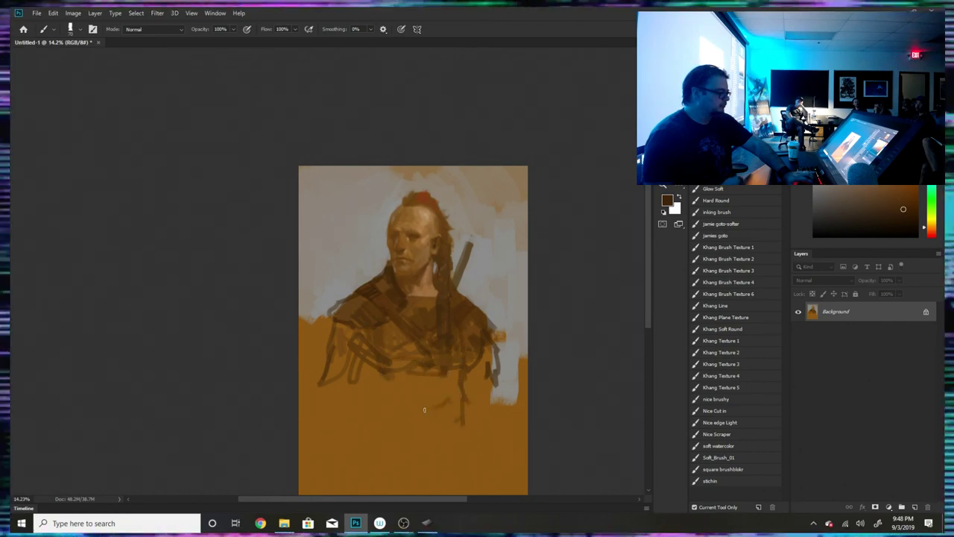
mouse_move(424, 410)
mouse_down()
mouse_move(443, 420)
mouse_move(389, 423)
mouse_move(376, 375)
mouse_move(390, 422)
mouse_move(380, 421)
mouse_move(395, 434)
mouse_move(447, 427)
mouse_up()
- Cut in sampled background grey around both shoulders and in the gap between the arm and torso
alt+click(498, 295)
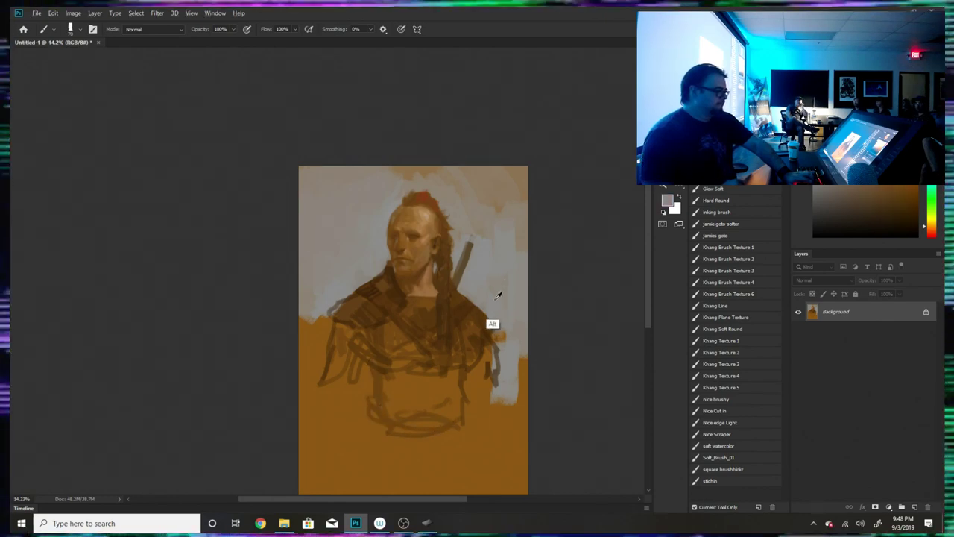
drag(498, 342, 493, 357)
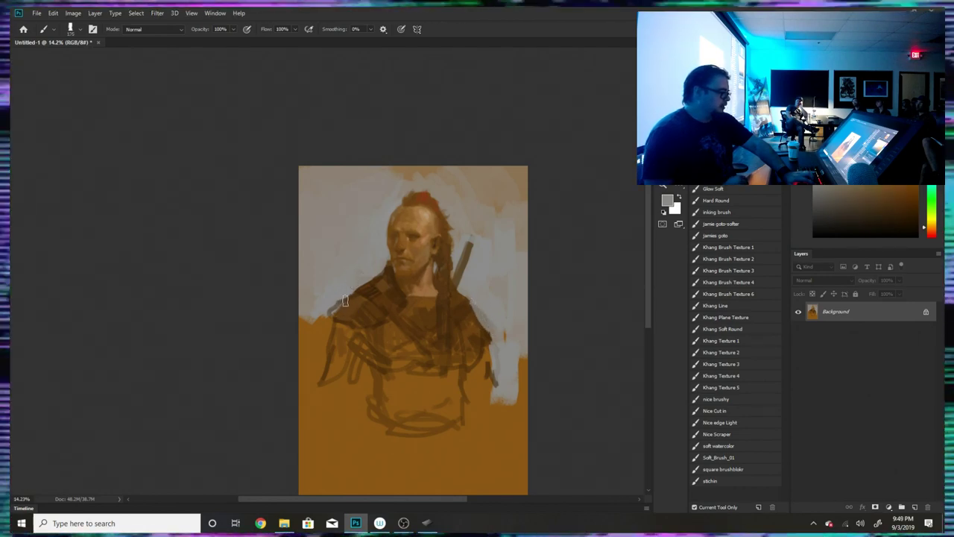
drag(337, 301, 305, 318)
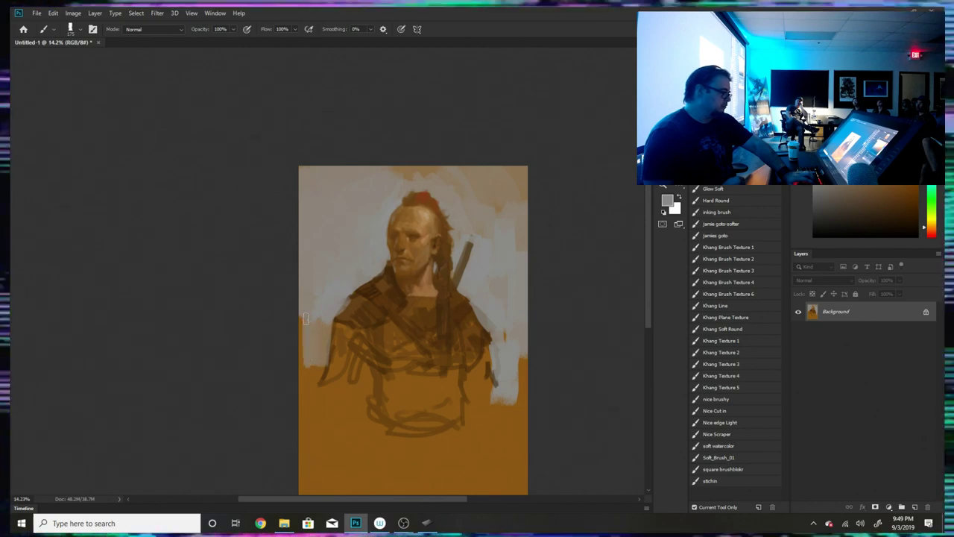
drag(363, 374, 366, 369)
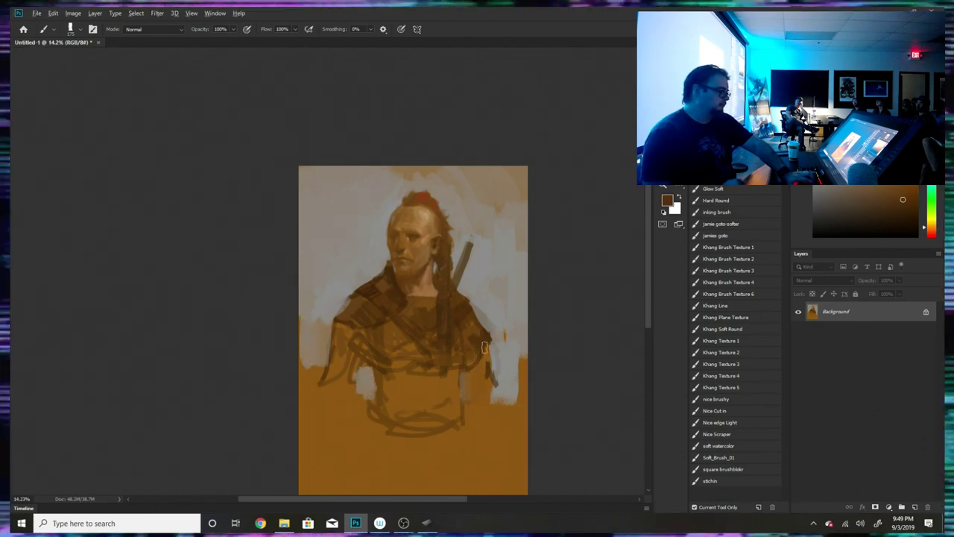
- Block in the sleeves and upper torso with brown and clean up the shoulder edge with sampled background grey
mouse_move(469, 363)
mouse_down()
mouse_move(484, 397)
mouse_move(466, 370)
mouse_move(477, 387)
mouse_move(453, 375)
mouse_move(449, 383)
mouse_move(410, 380)
mouse_move(351, 355)
mouse_move(350, 374)
mouse_move(341, 369)
mouse_move(344, 337)
mouse_up()
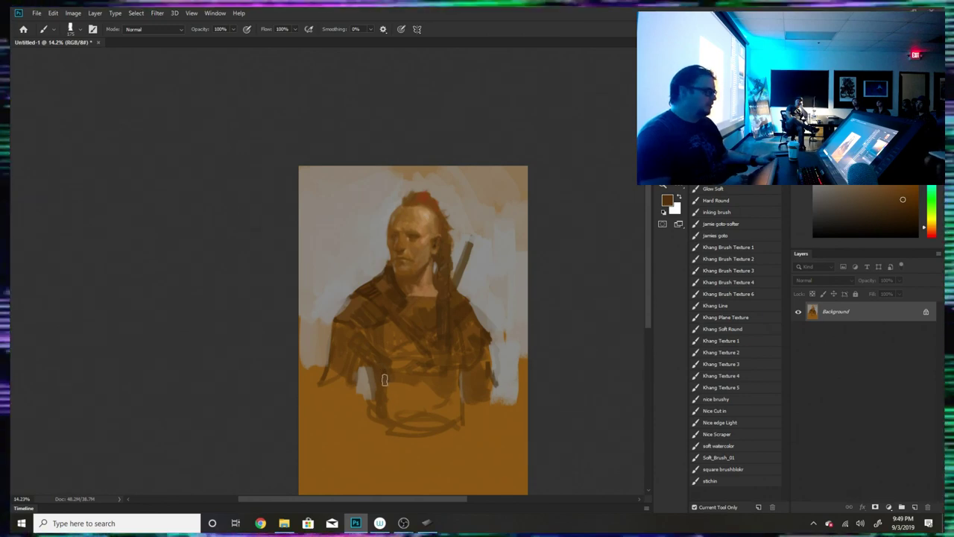
alt+click(347, 289)
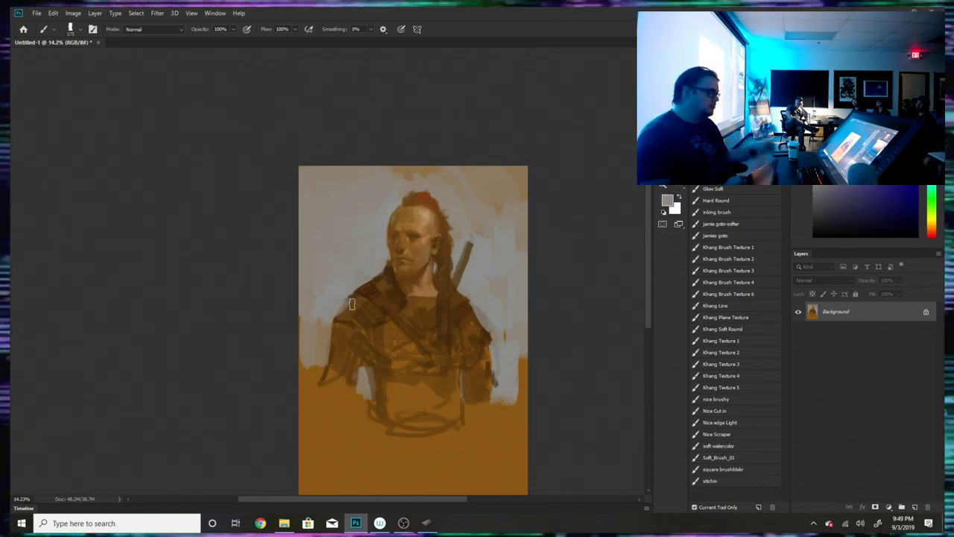
alt+click(351, 304)
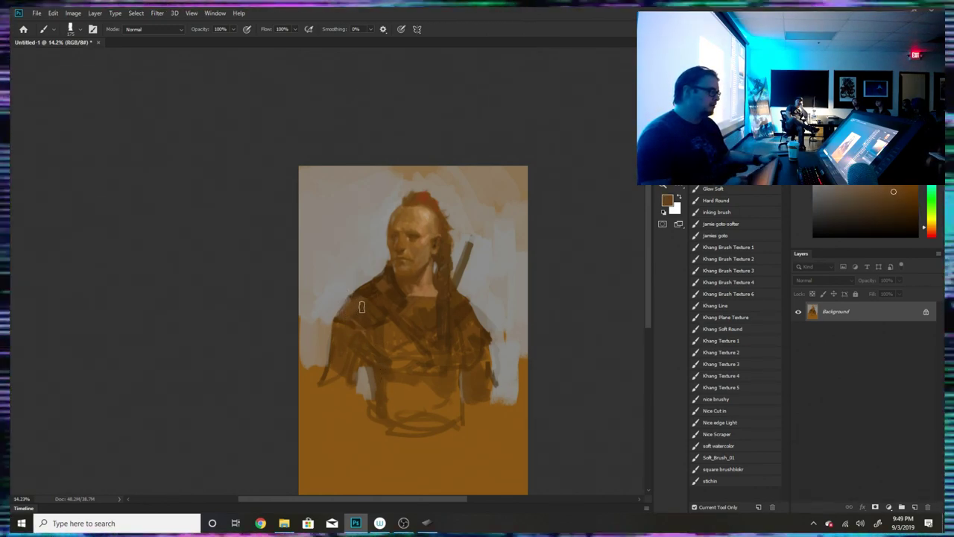
- Paint the diagonal strap across the chest in dark brown and fill the cloth around it with sampled browns
alt+click(374, 297)
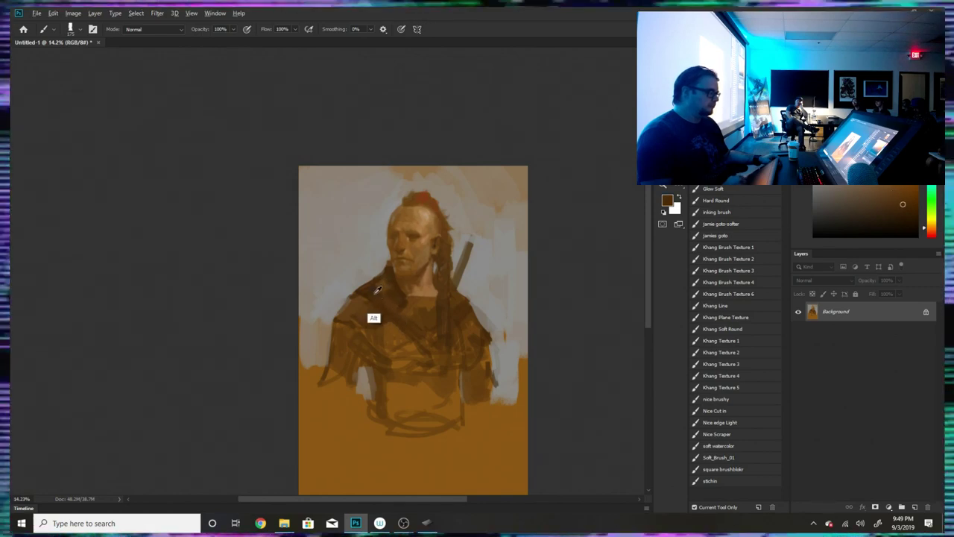
drag(402, 328, 466, 376)
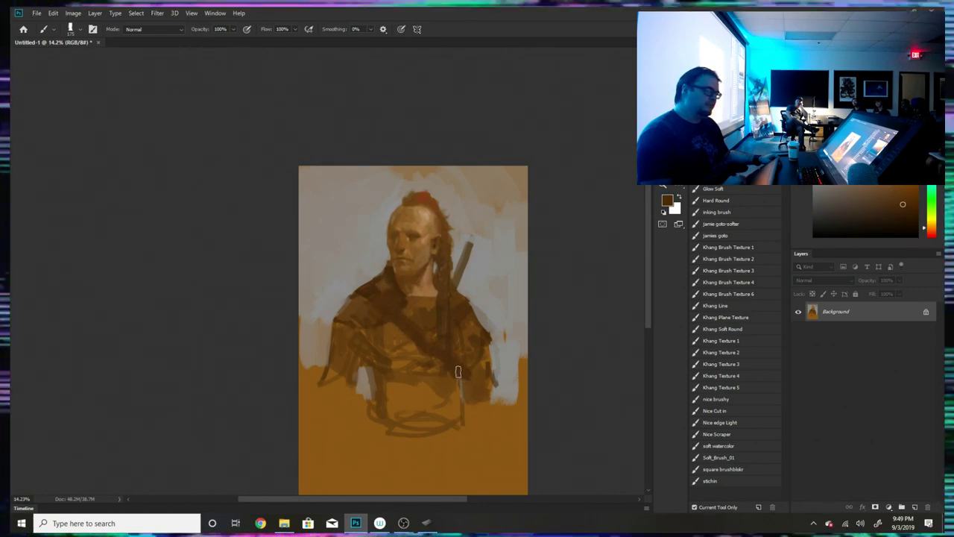
alt+click(392, 358)
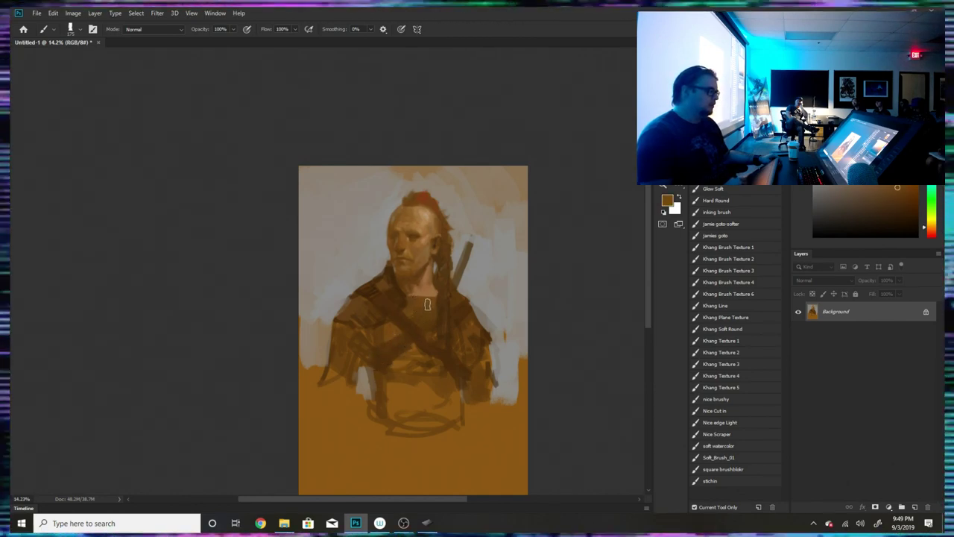
- Deepen the sleeves with sampled brown and extend the grey background down beside the outer arm
alt+click(477, 334)
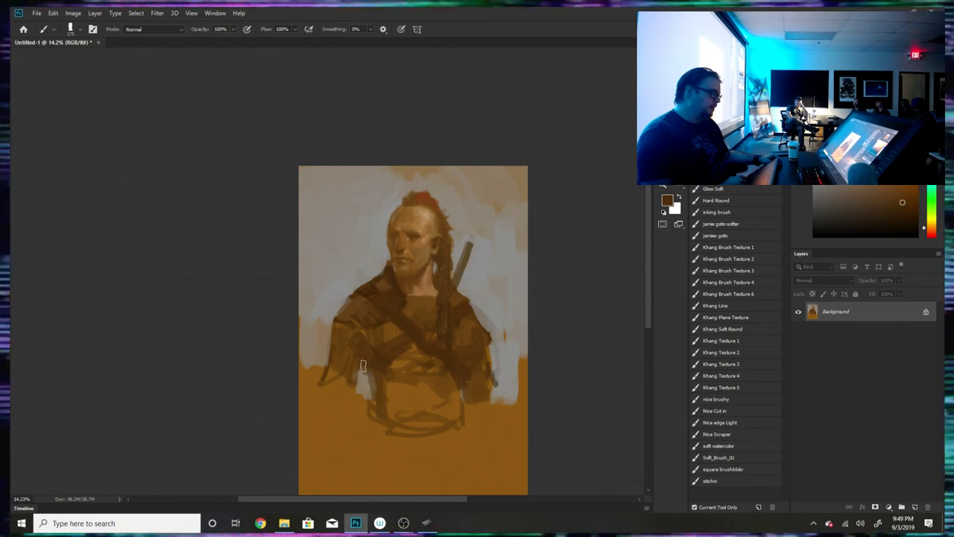
mouse_move(330, 359)
mouse_down()
mouse_move(317, 376)
mouse_move(305, 365)
mouse_up()
alt+click(348, 213)
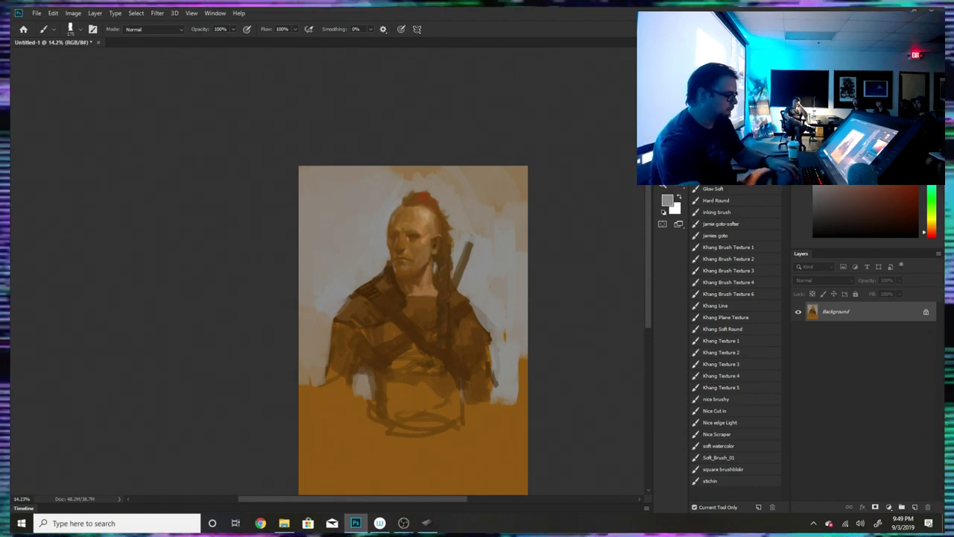
- Flip the whole canvas horizontally
scroll(413, 269, up, 7)
scroll(418, 200, up, 1)
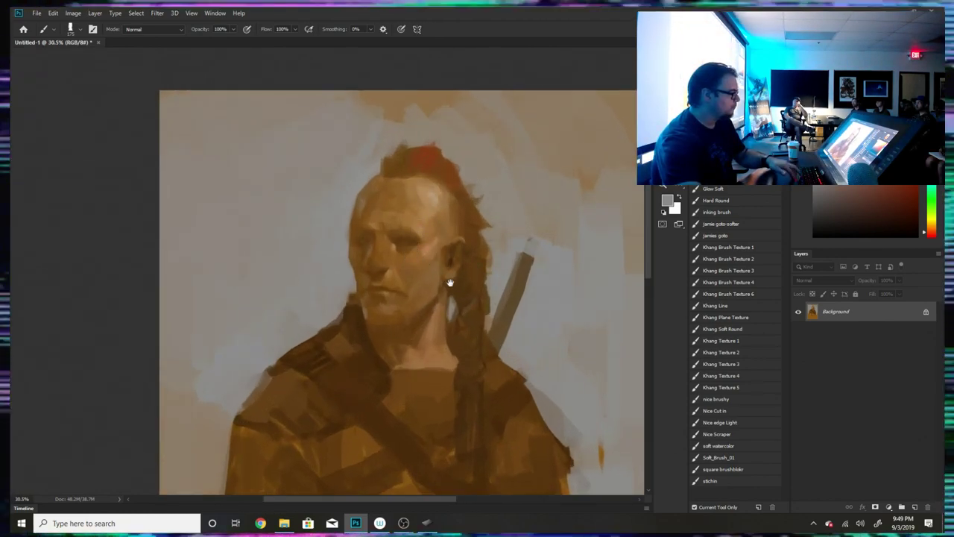
click(73, 12)
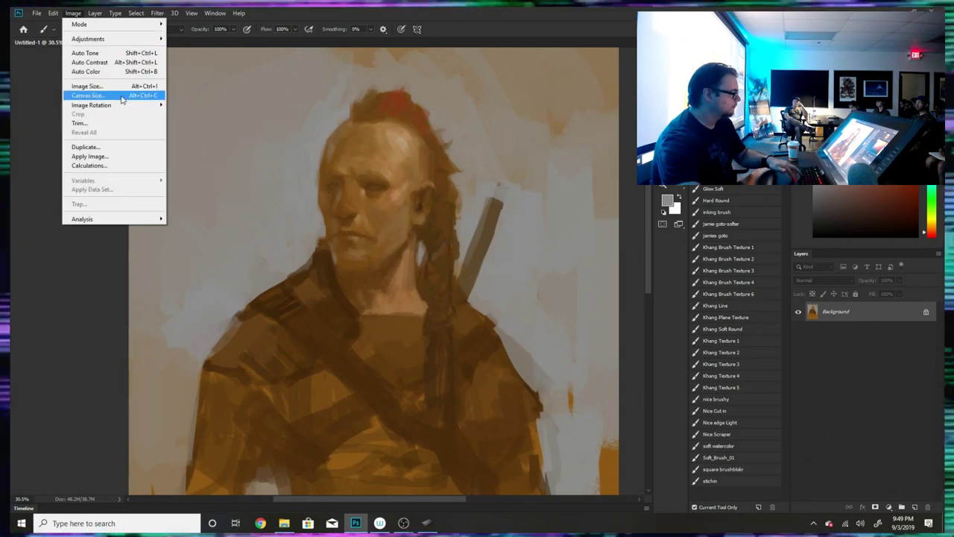
mouse_move(91, 105)
click(214, 147)
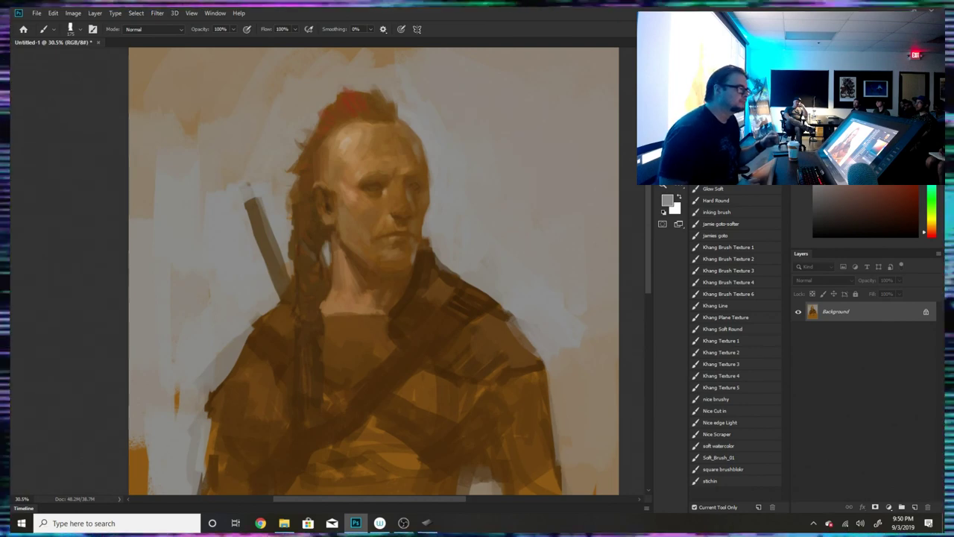
- Brighten the neck, chest and lower background with a much larger Dodge tool set to the Highlights range at 10% exposure
scroll(358, 268, right, 2)
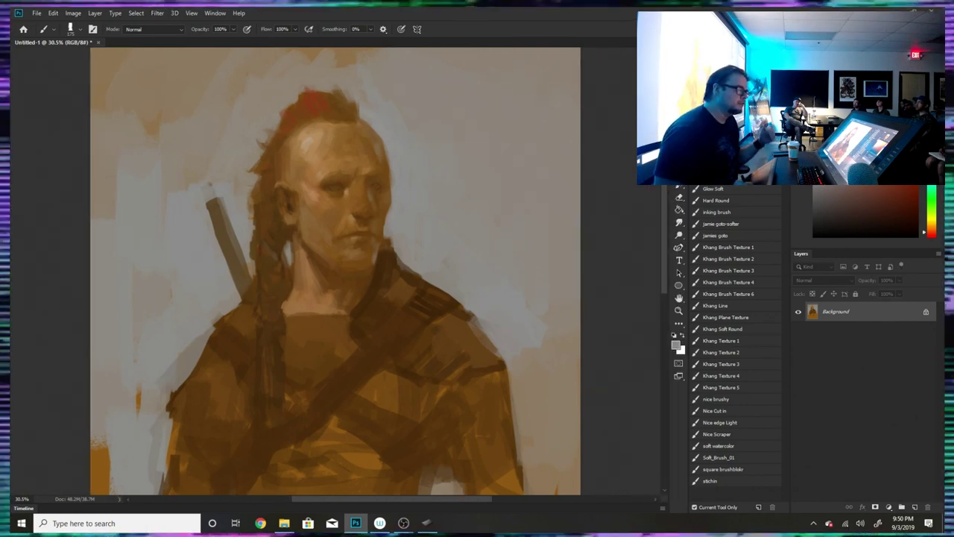
click(679, 236)
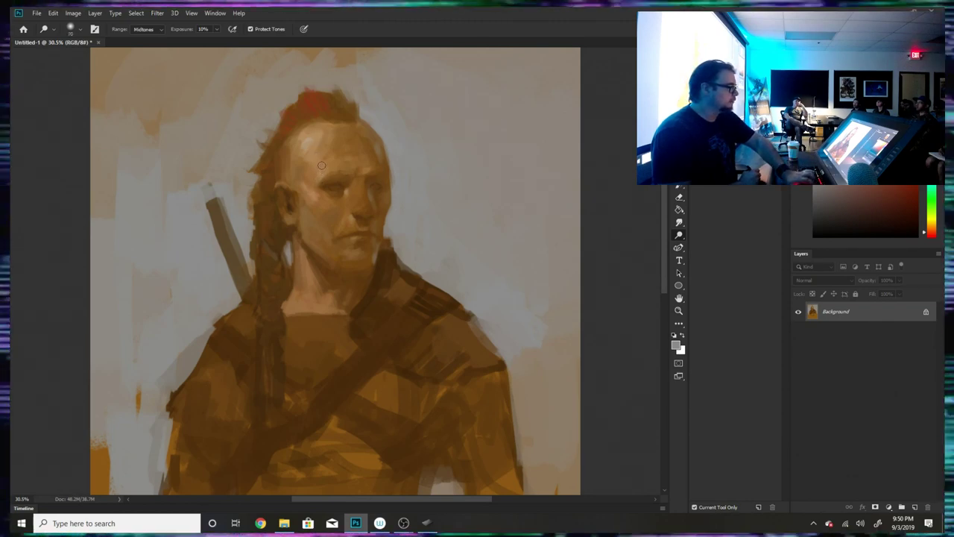
key(bracketright)
key(bracketright)
key(bracketright)
key(bracketright)
key(bracketright)
key(bracketright)
key(bracketright)
key(bracketright)
key(bracketright)
key(bracketright)
key(bracketright)
key(bracketright)
key(bracketright)
key(bracketright)
key(bracketright)
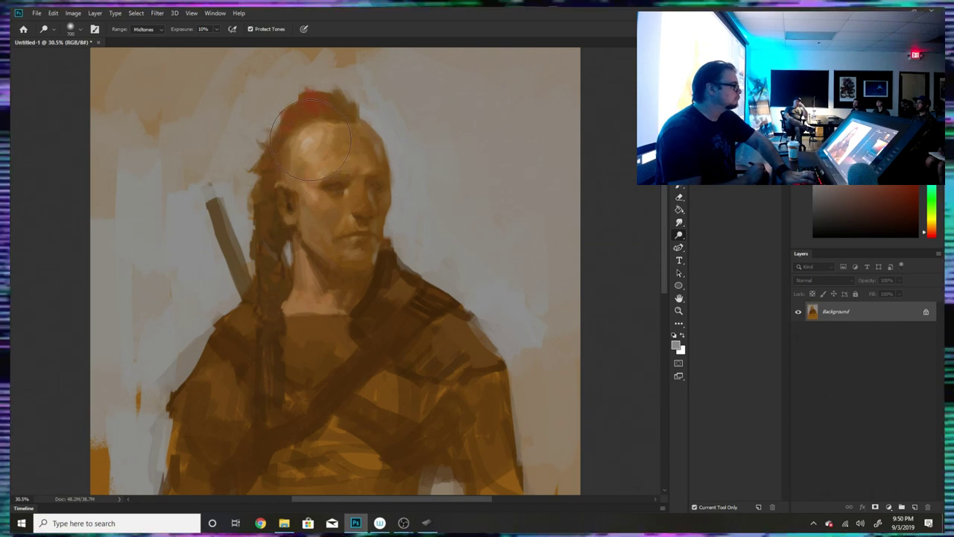
click(152, 30)
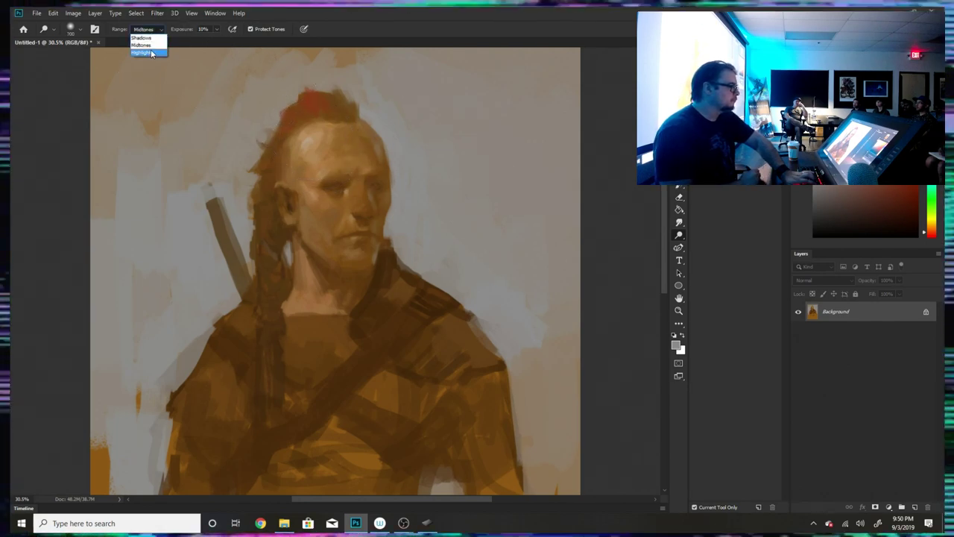
click(150, 54)
mouse_move(325, 146)
mouse_down()
mouse_move(354, 207)
mouse_move(328, 177)
mouse_move(343, 241)
mouse_move(304, 127)
mouse_move(289, 125)
mouse_move(253, 174)
mouse_move(281, 324)
mouse_move(269, 229)
mouse_move(319, 334)
mouse_move(296, 322)
mouse_move(323, 379)
mouse_move(369, 429)
mouse_move(324, 392)
mouse_move(376, 475)
mouse_move(259, 294)
mouse_move(259, 315)
mouse_move(408, 474)
mouse_move(468, 422)
mouse_move(611, 432)
mouse_move(547, 409)
mouse_move(359, 407)
mouse_move(337, 429)
mouse_move(257, 320)
mouse_move(186, 435)
mouse_move(345, 361)
mouse_move(524, 334)
mouse_move(504, 302)
mouse_move(505, 318)
mouse_move(547, 298)
mouse_move(534, 348)
mouse_move(437, 404)
mouse_up()
mouse_move(183, 291)
mouse_down()
mouse_move(100, 312)
mouse_move(123, 308)
mouse_move(128, 469)
mouse_up()
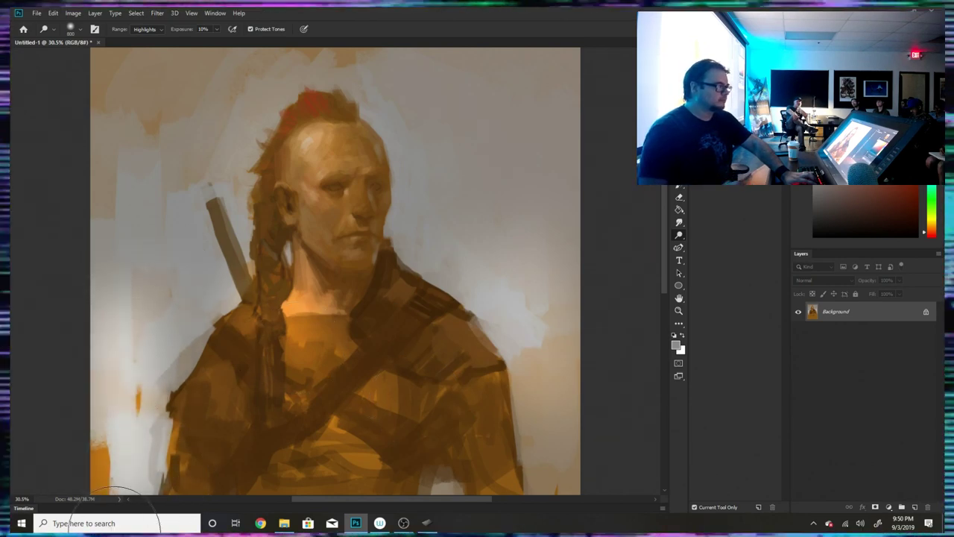
- Brush pale grey over the lower background on both sides of the figure, enlarging the brush to 500 and sampling nearby tones
key(b)
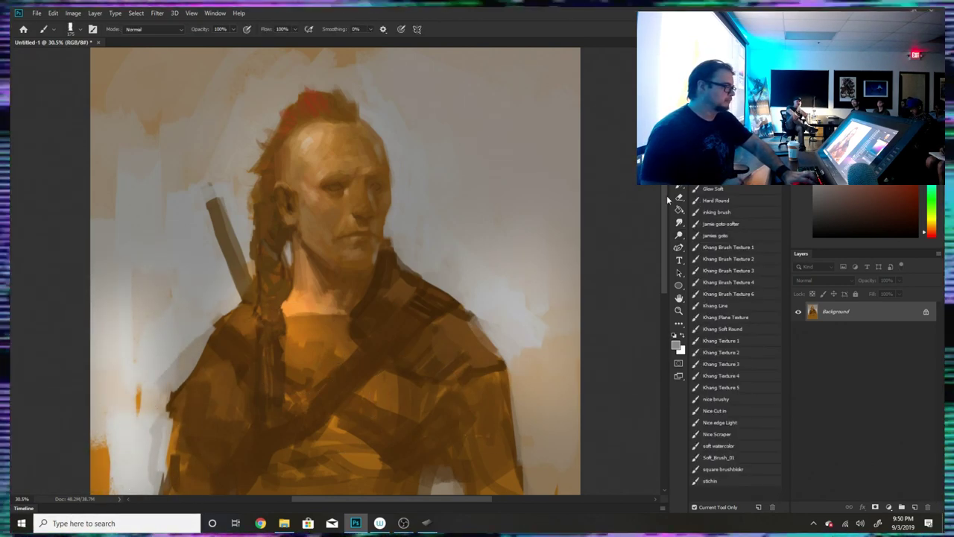
drag(551, 401, 564, 308)
drag(93, 475, 109, 468)
alt+click(142, 361)
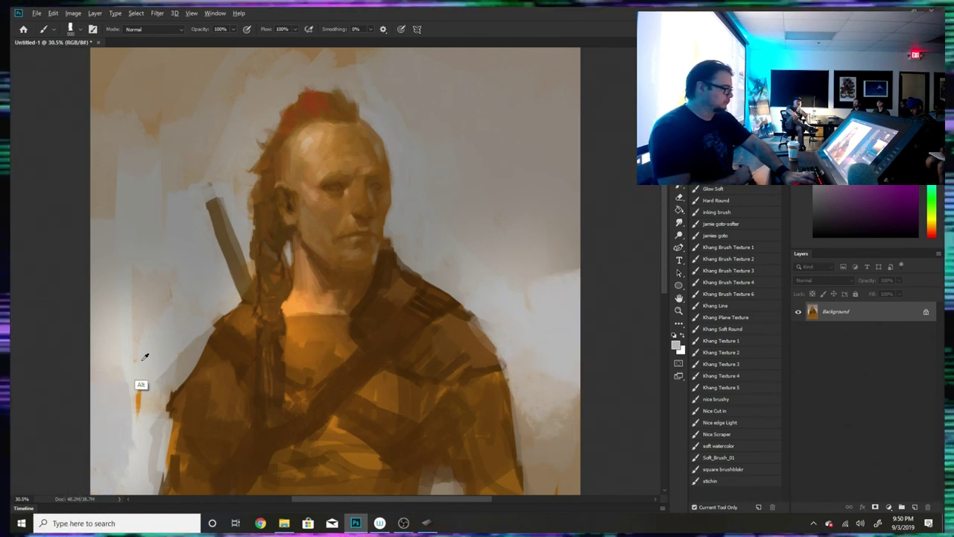
mouse_move(124, 388)
mouse_down()
mouse_move(95, 435)
mouse_move(82, 402)
mouse_move(84, 324)
mouse_move(119, 317)
mouse_move(101, 441)
mouse_up()
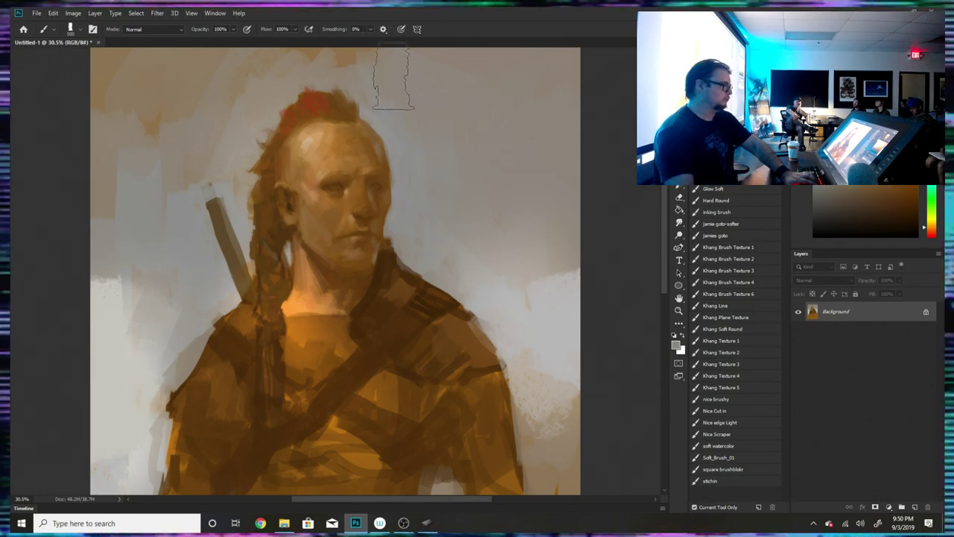
- Cover the orange patches of the upper background with a sampled warm grey
alt+click(493, 193)
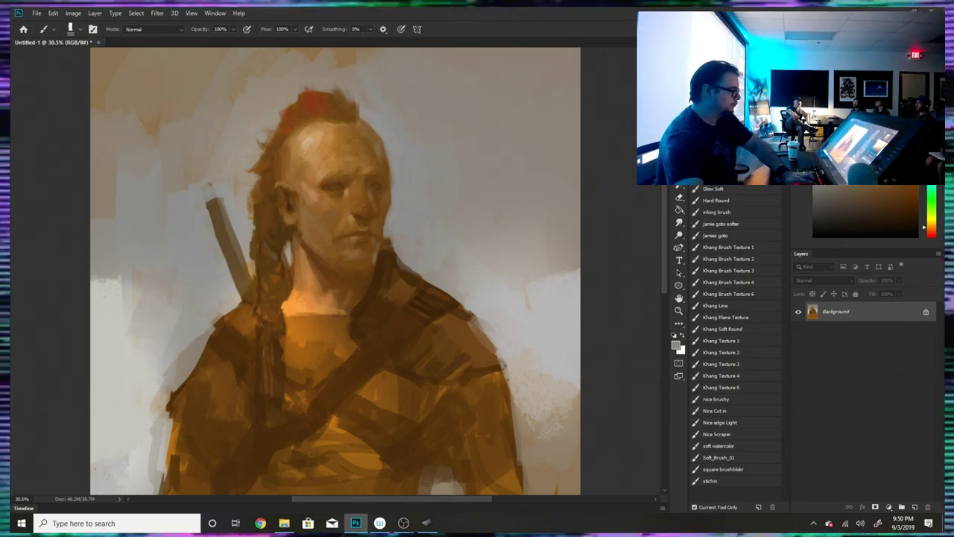
scroll(501, 170, down, 3)
scroll(479, 169, up, 1)
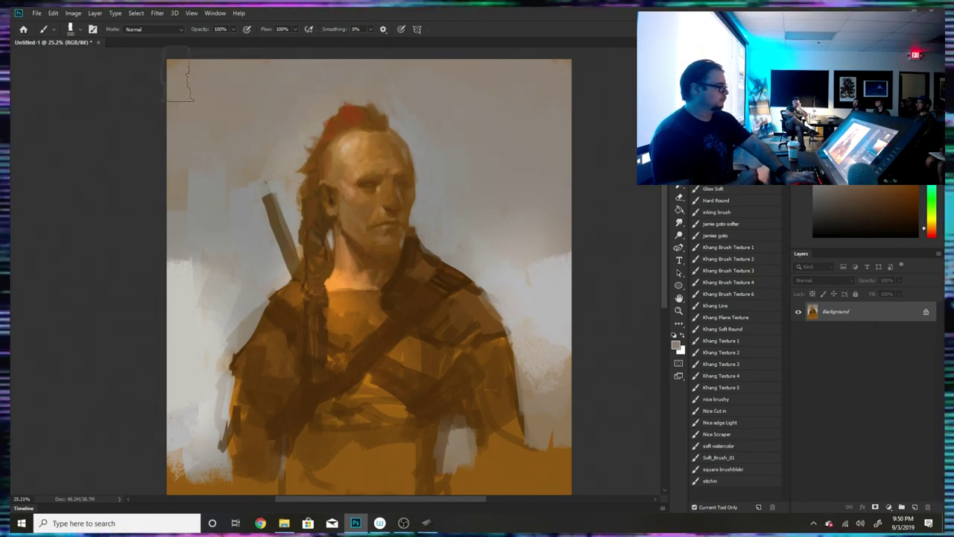
- Reduce the brush size and paint sampled background grey around the weapon tip and behind the hair
key([)
key([)
key([)
key([)
key([)
key([)
key([)
key([)
key([)
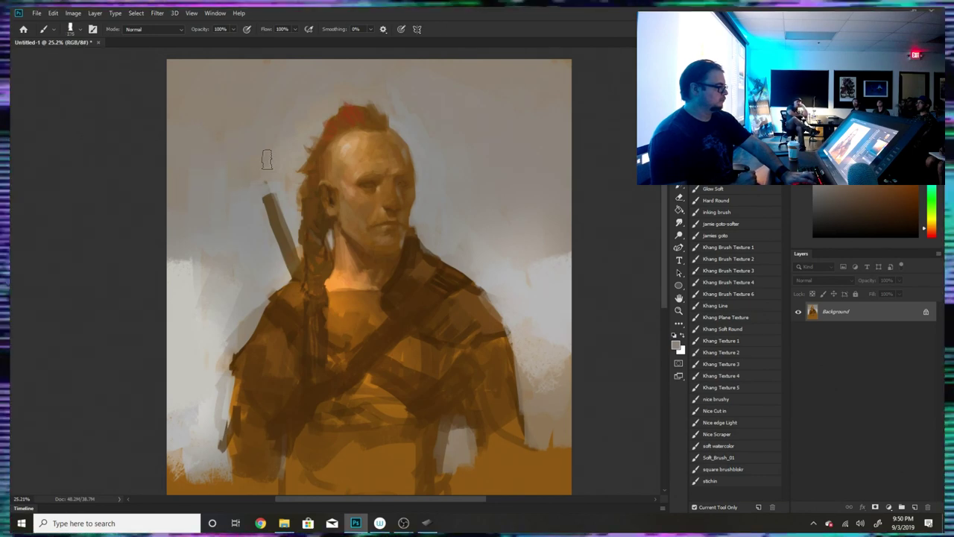
alt+click(288, 179)
drag(290, 180, 310, 221)
- Fill the shoulder beneath the braid and the side of the waist with sampled dark brown
alt+click(311, 235)
alt+click(290, 354)
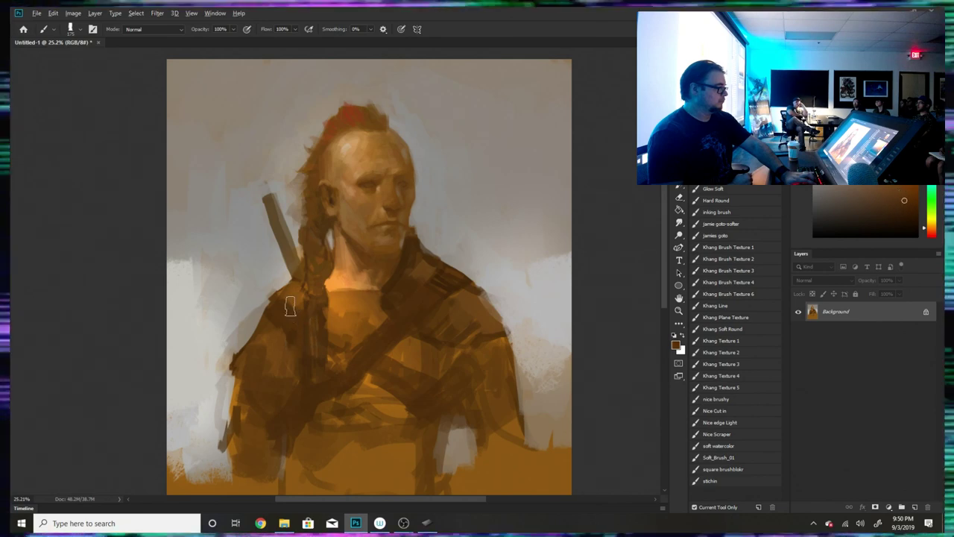
mouse_move(292, 308)
mouse_down()
mouse_move(303, 274)
mouse_move(271, 296)
mouse_move(260, 335)
mouse_up()
drag(445, 441, 445, 488)
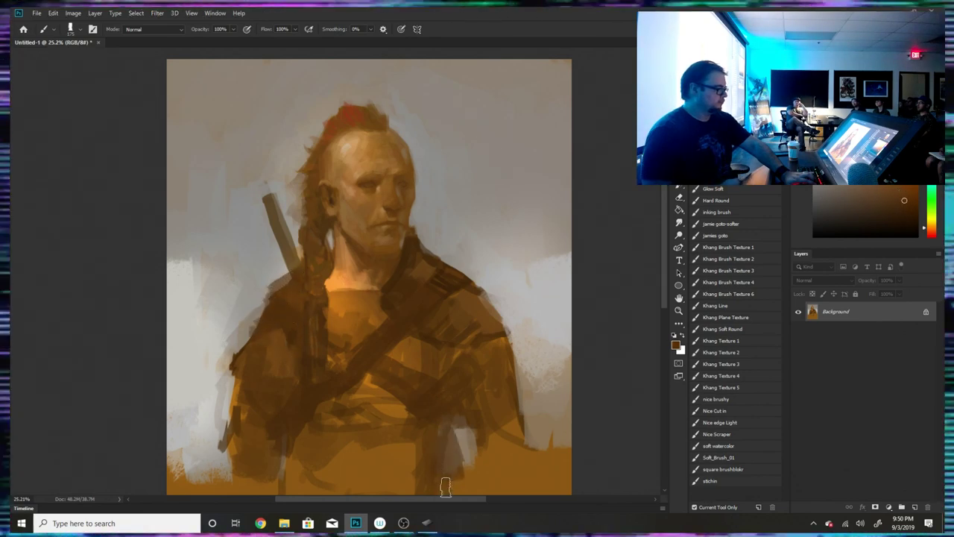
- Paint sampled light grey into the gap between arm and torso and over the orange at the lower background edges
alt+click(464, 463)
drag(465, 441, 468, 475)
mouse_move(534, 414)
mouse_down()
mouse_move(551, 447)
mouse_move(574, 454)
mouse_up()
drag(182, 455, 177, 486)
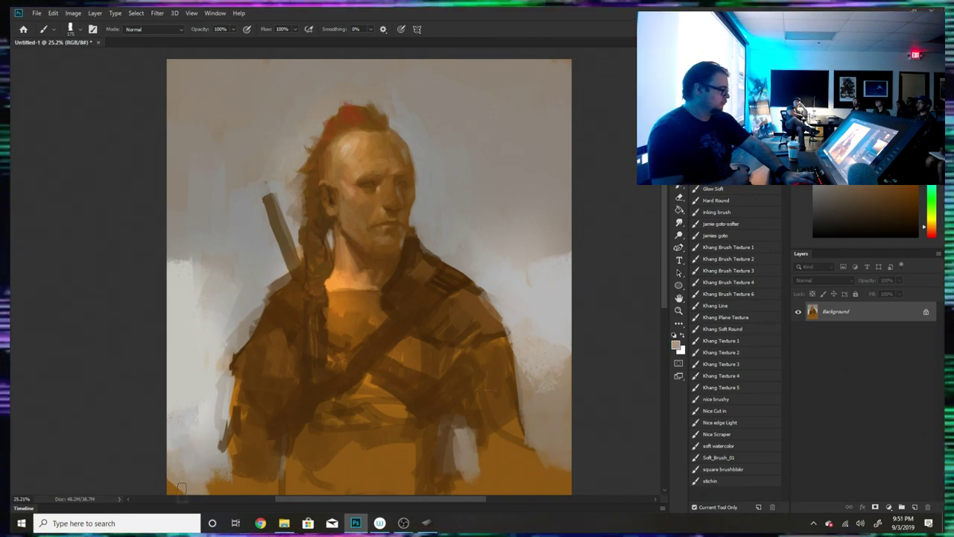
- Blend the pale lower background into the darker upper grey around the figure with sampled greys and a size 700 brush
alt+click(194, 435)
alt+click(199, 410)
mouse_move(200, 410)
mouse_down()
mouse_move(187, 400)
mouse_move(211, 379)
mouse_move(217, 405)
mouse_move(215, 361)
mouse_move(249, 298)
mouse_move(187, 308)
mouse_move(176, 284)
mouse_move(191, 273)
mouse_move(200, 315)
mouse_move(215, 236)
mouse_up()
key(])
key(])
key(])
key(])
key(])
key(])
alt+click(241, 293)
alt+click(200, 341)
alt+click(200, 246)
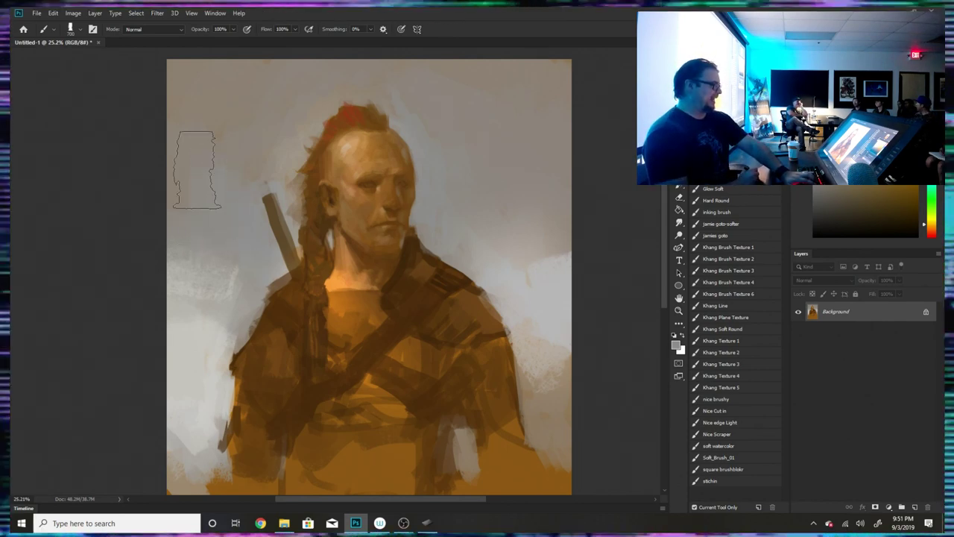
alt+click(238, 150)
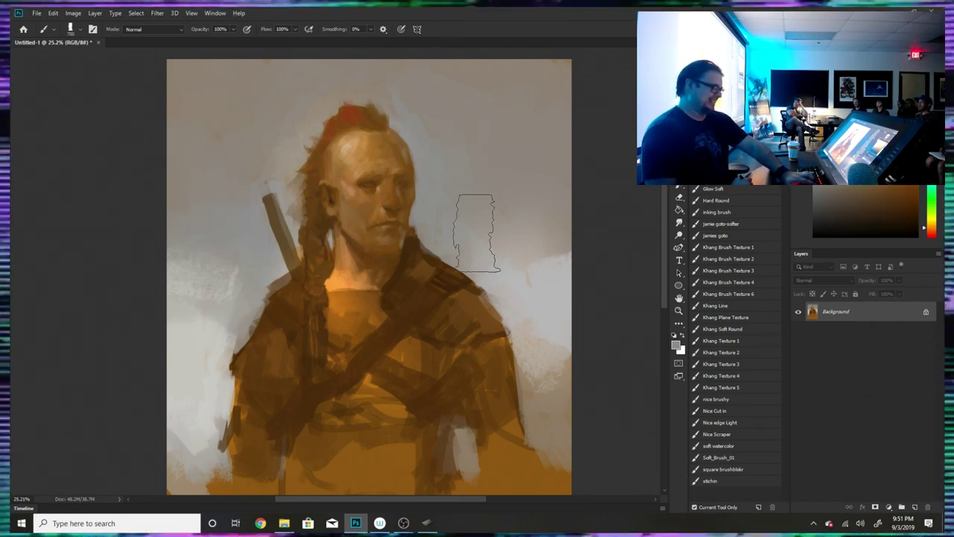
alt+click(498, 241)
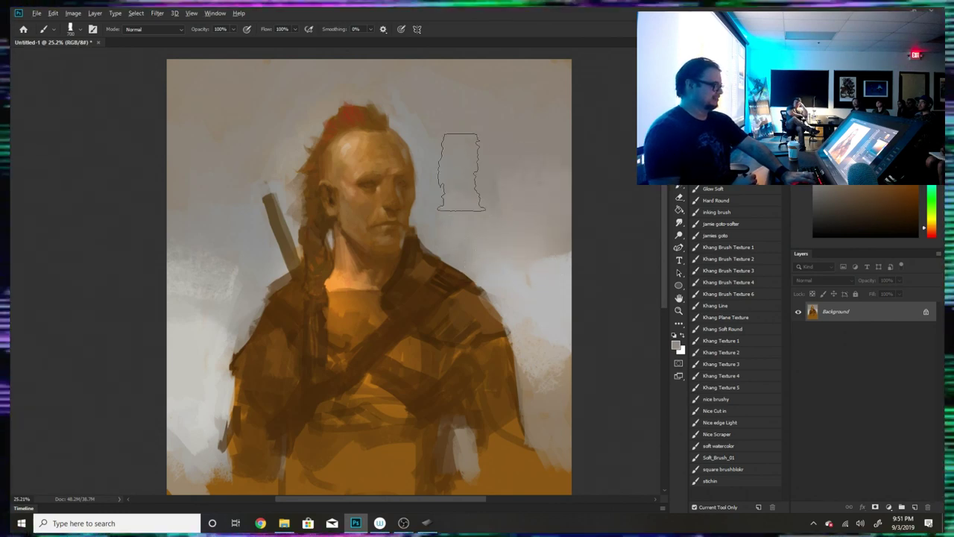
- Define the mouth line and nostril in very dark brown with a much smaller brush
key(bracketleft)
key(bracketleft)
key(bracketleft)
key(bracketleft)
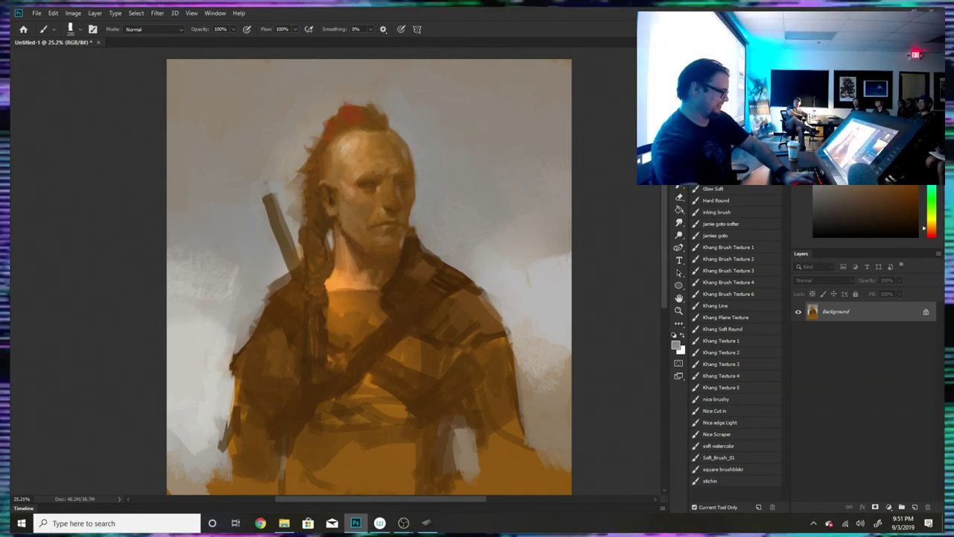
scroll(355, 148, up, 3)
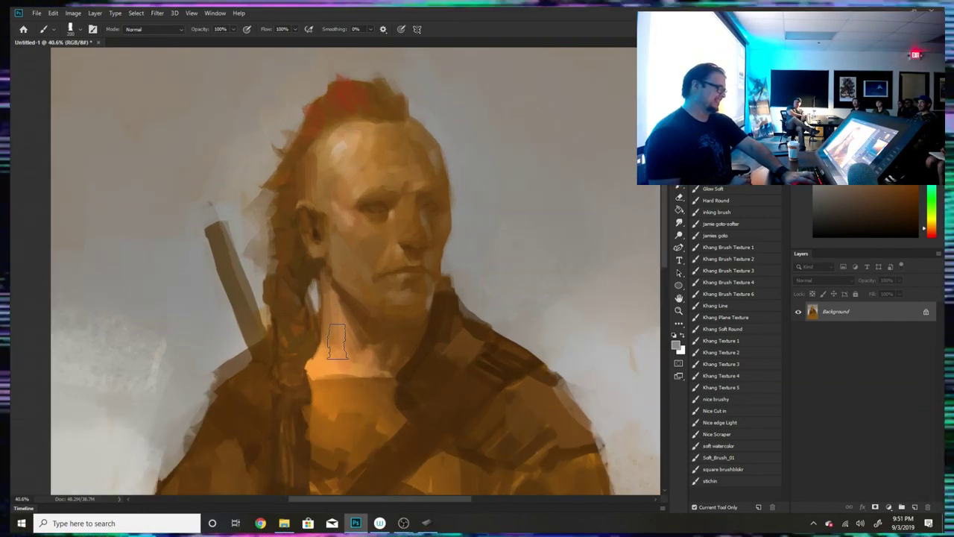
key(alt+bracketleft)
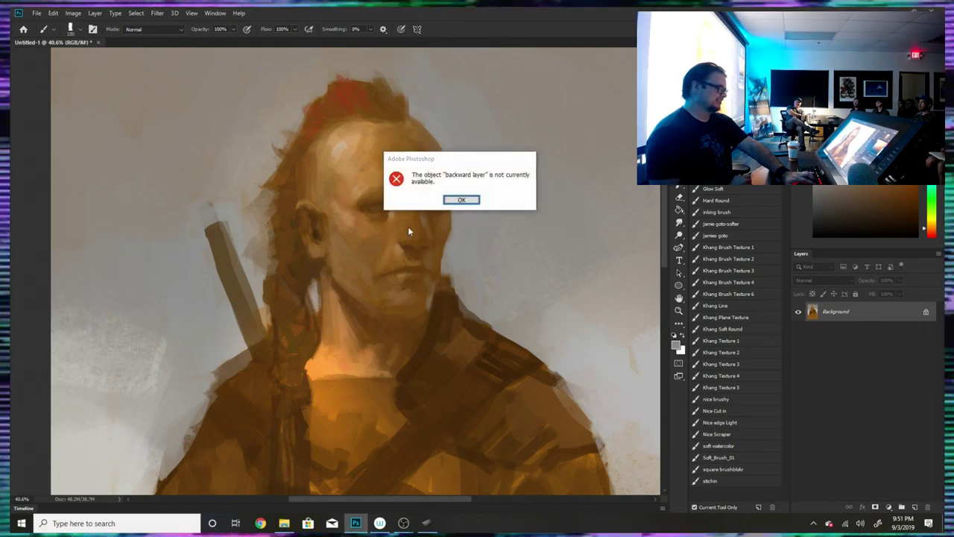
click(456, 199)
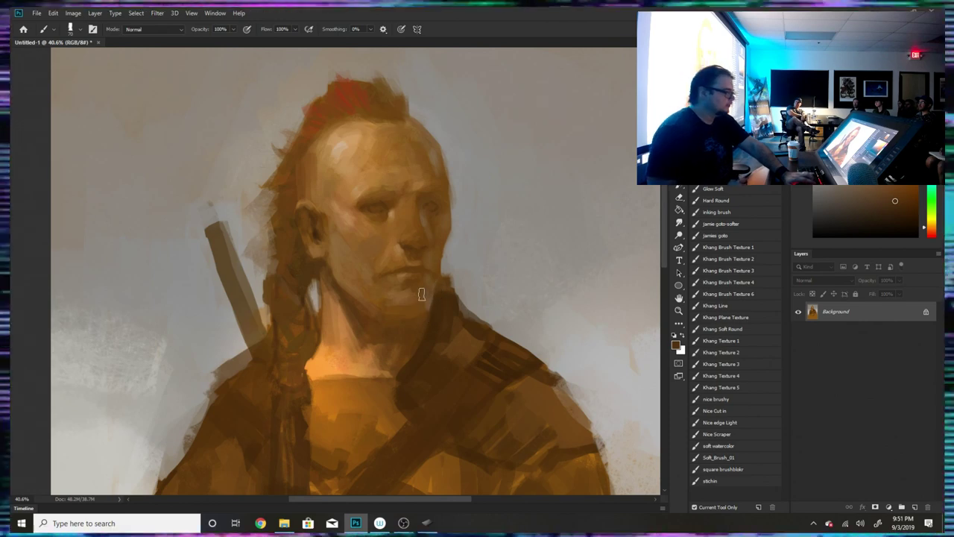
key(alt)
alt+click(446, 321)
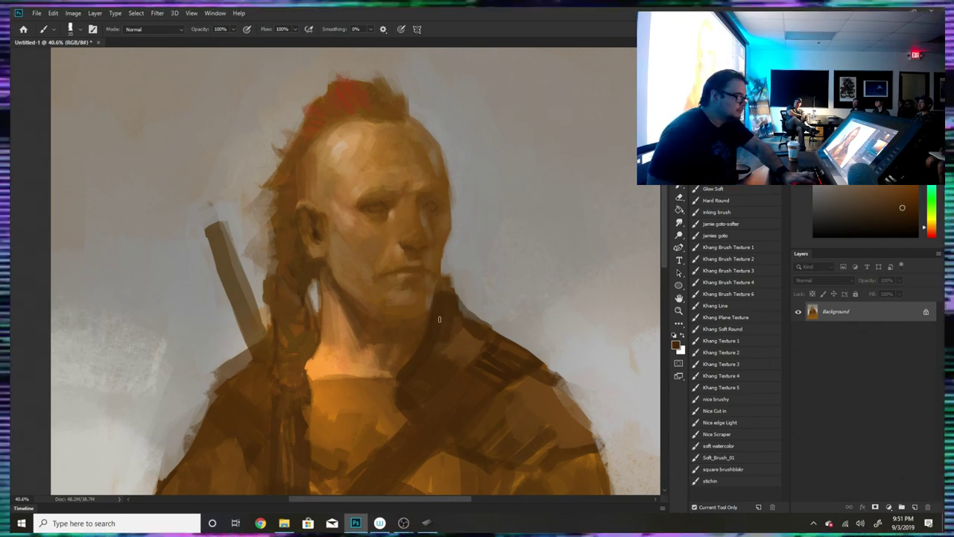
click(905, 223)
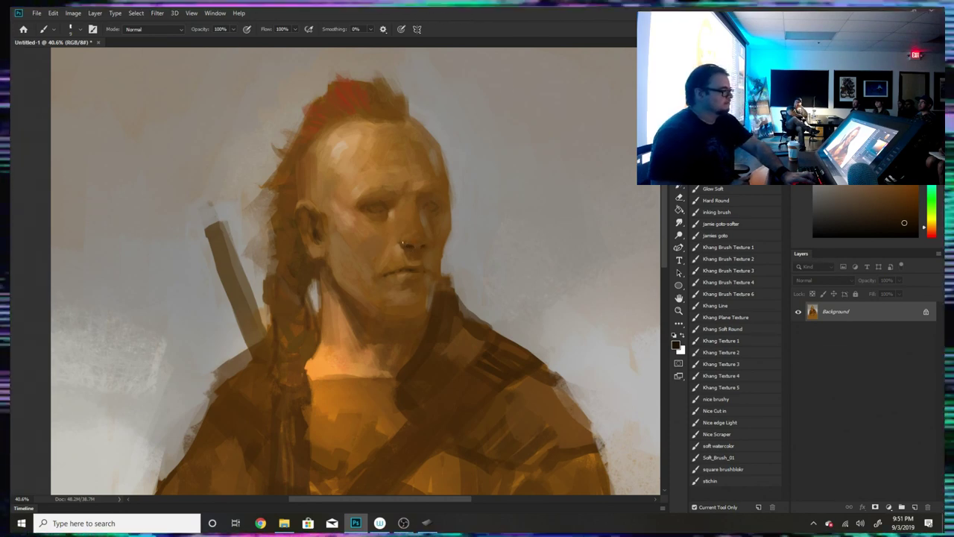
- Model the nose bridge, tip and nostril wing with skin browns sampled from the face
alt+click(413, 273)
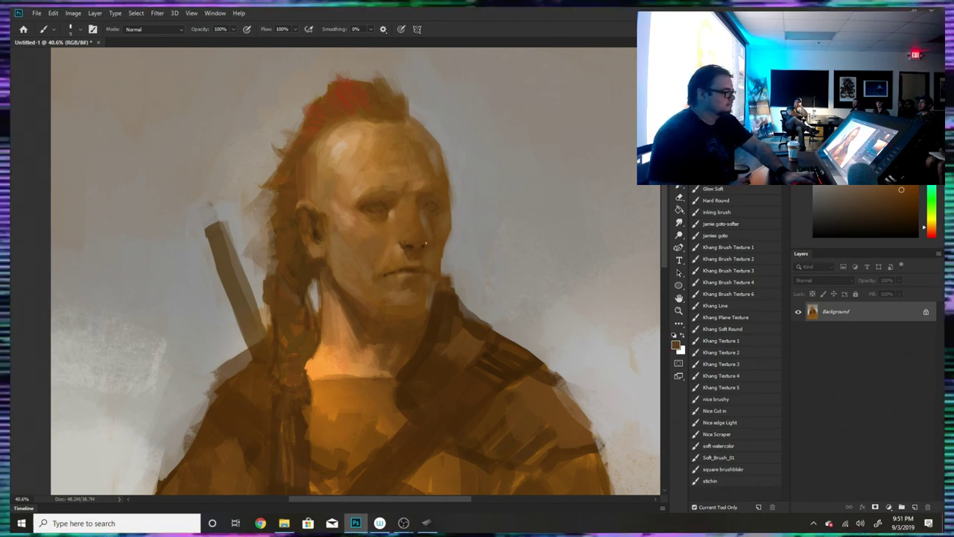
alt+click(428, 226)
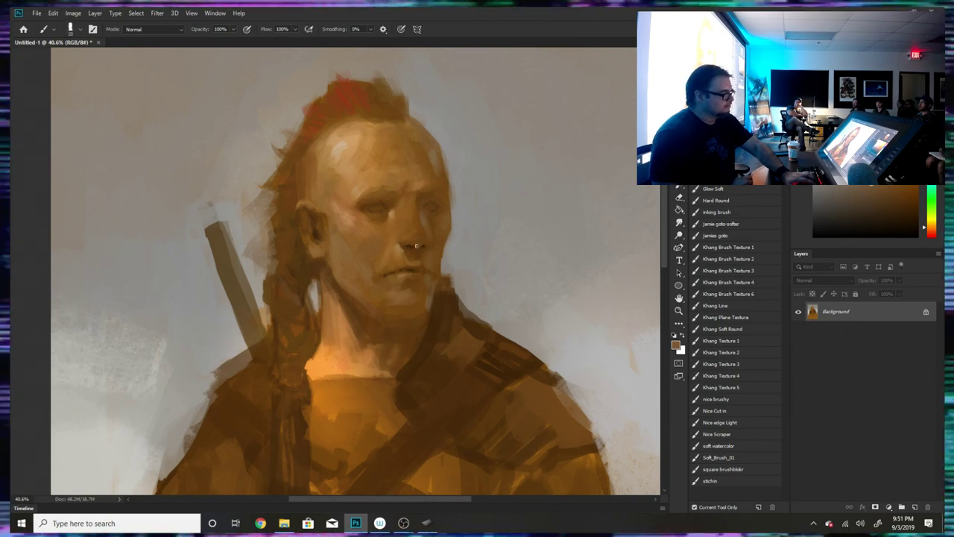
alt+click(417, 201)
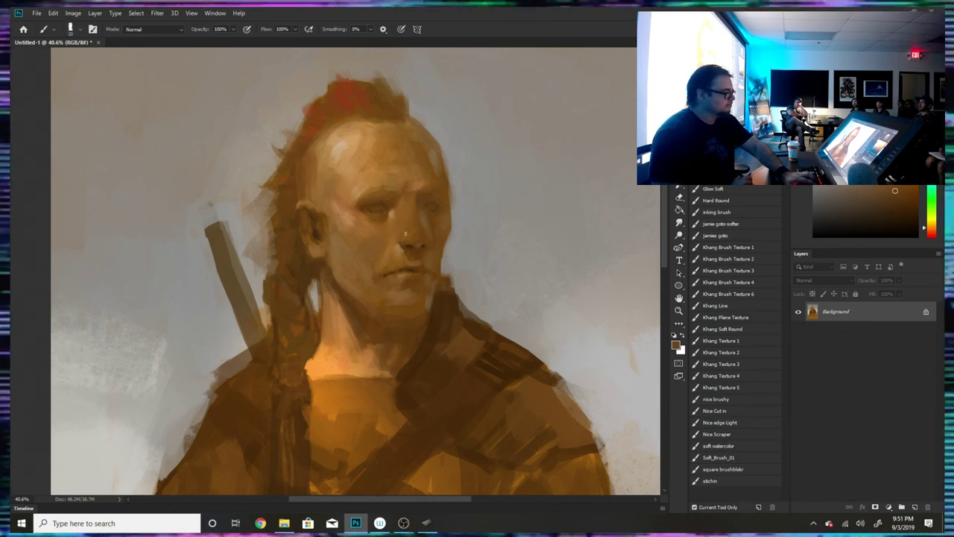
alt+click(420, 209)
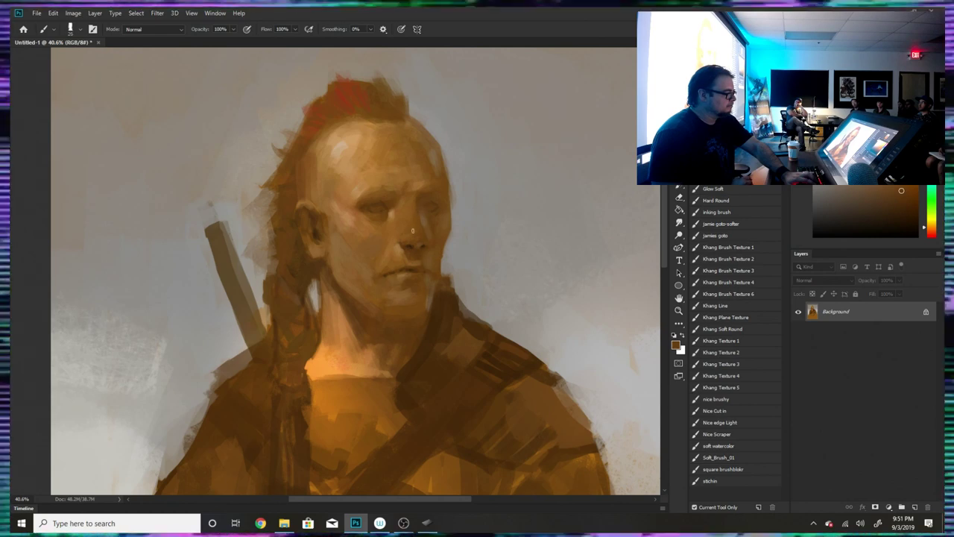
alt+click(412, 244)
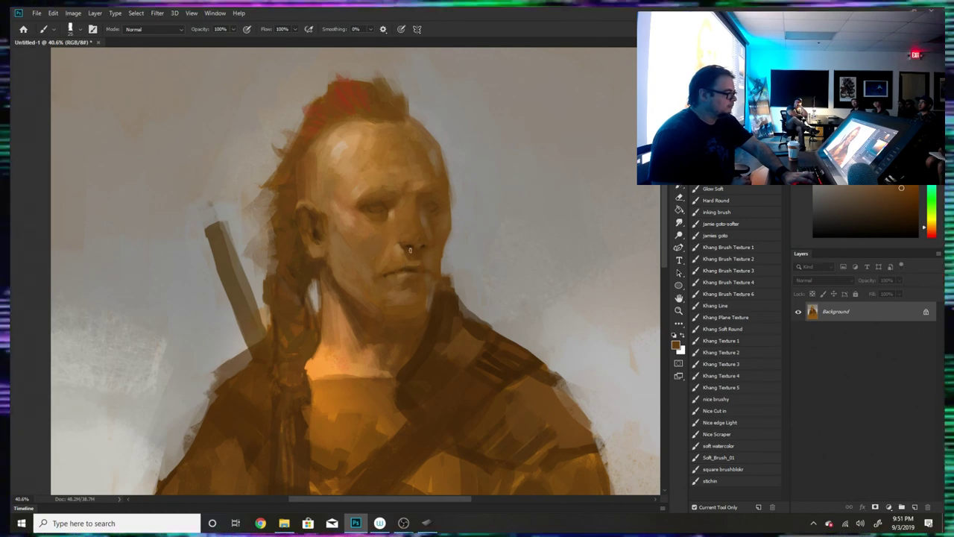
- Shade the far eye socket and the inner corner of the near eye with browns sampled from the nose and mouth
alt+click(410, 250)
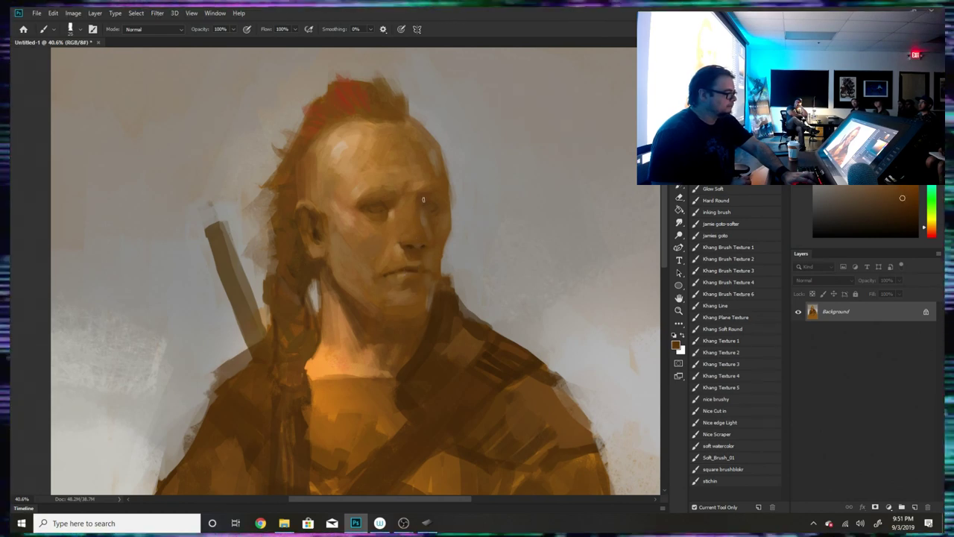
alt+click(410, 268)
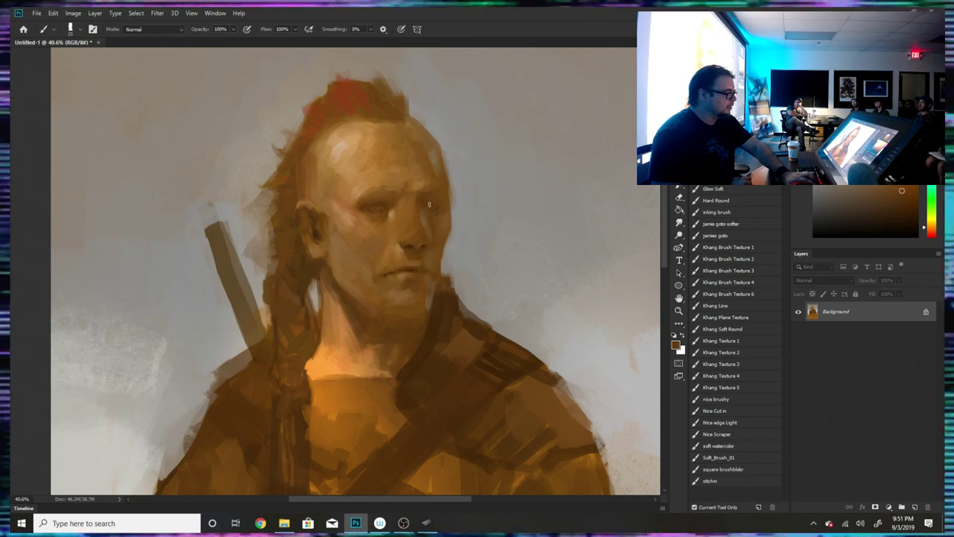
alt+click(413, 247)
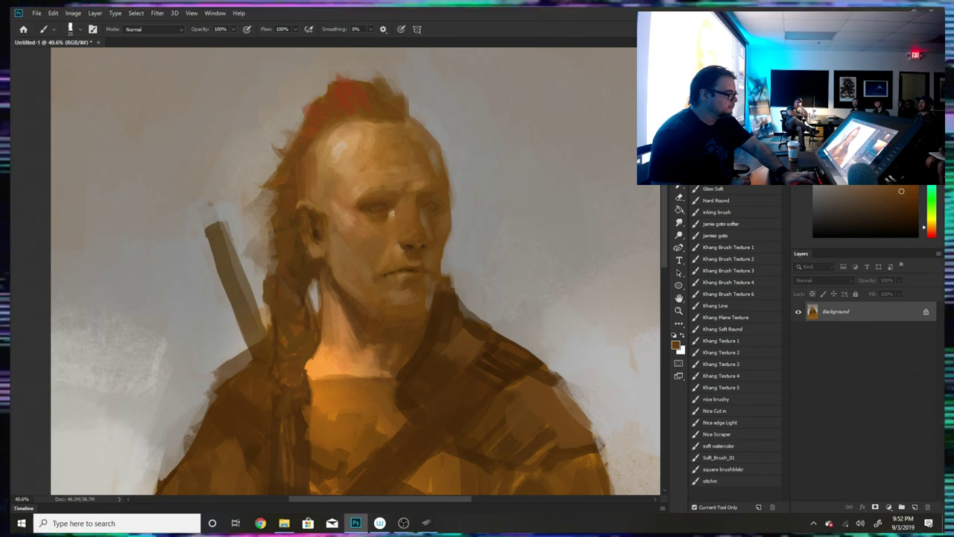
alt+click(407, 268)
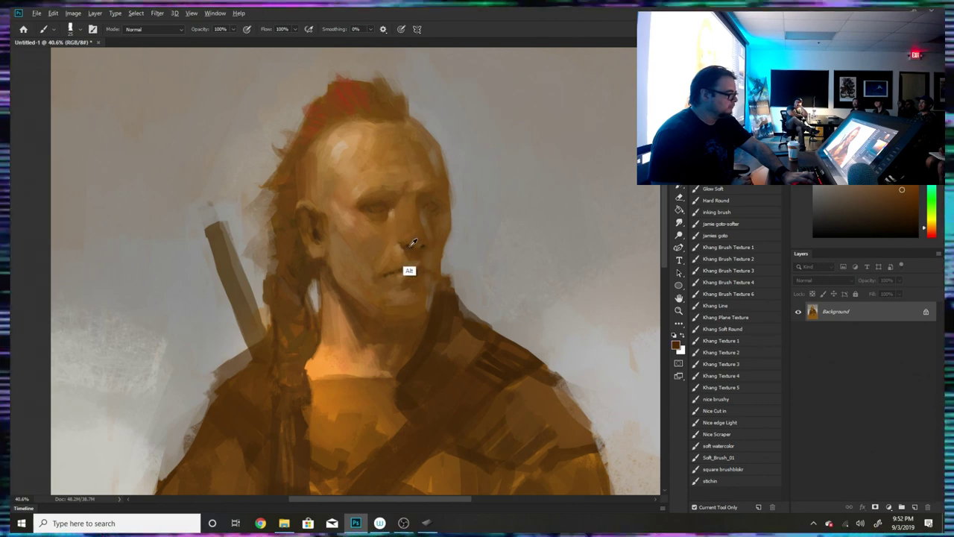
alt+click(390, 204)
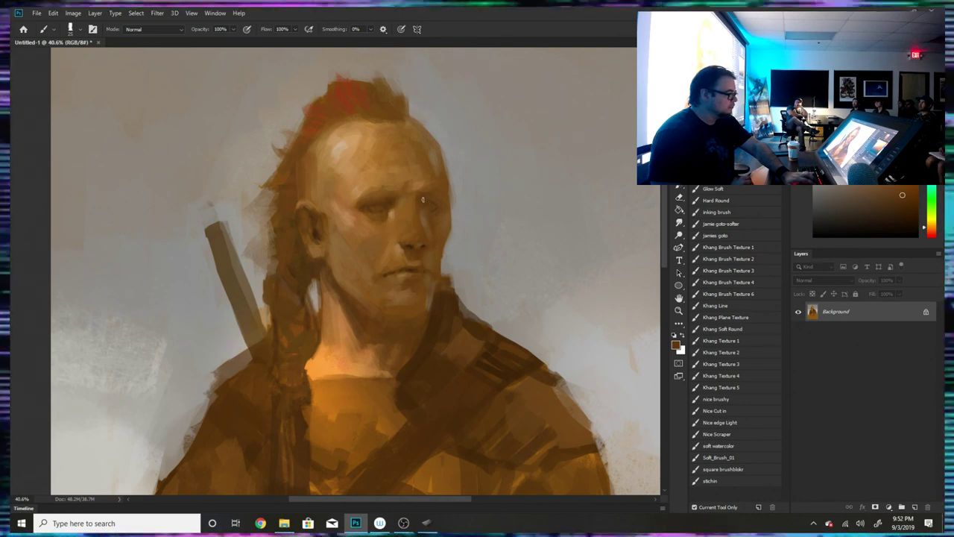
- Darken the near eye socket and refine the brow above it with sampled browns and a lighter skin tone
alt+click(389, 202)
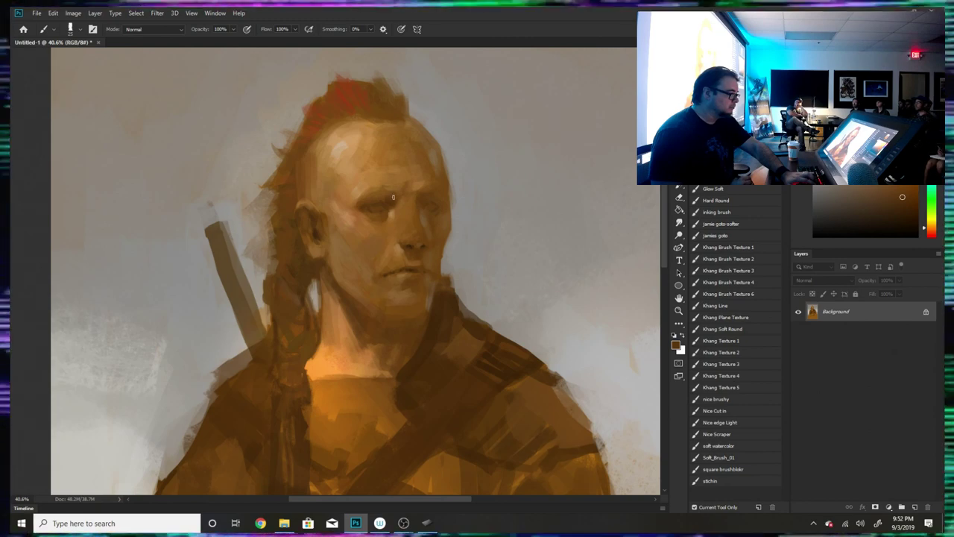
alt+click(389, 195)
alt+click(389, 188)
alt+click(392, 181)
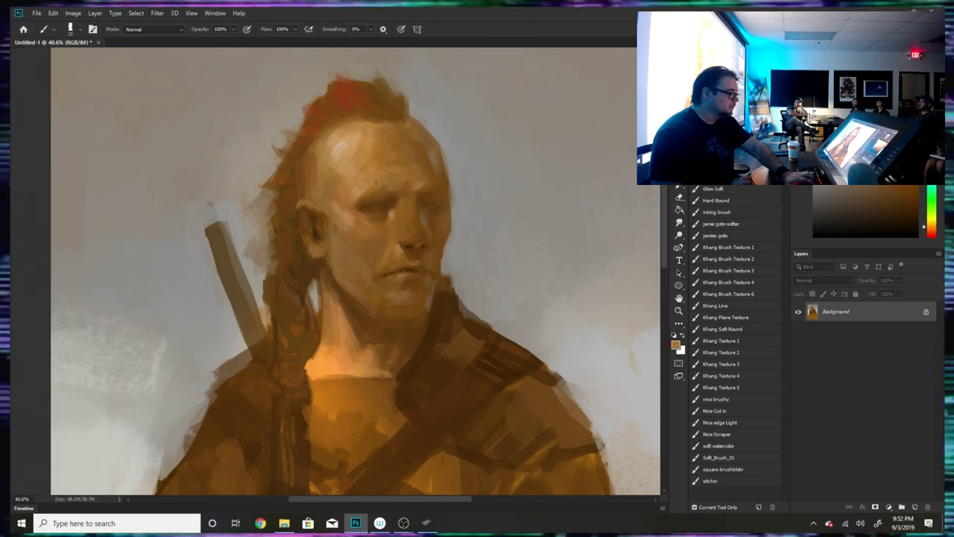
- Refine the near brow, the area between the eyes and the nose bridge with sampled skin browns and a smaller brush
drag(367, 195, 357, 199)
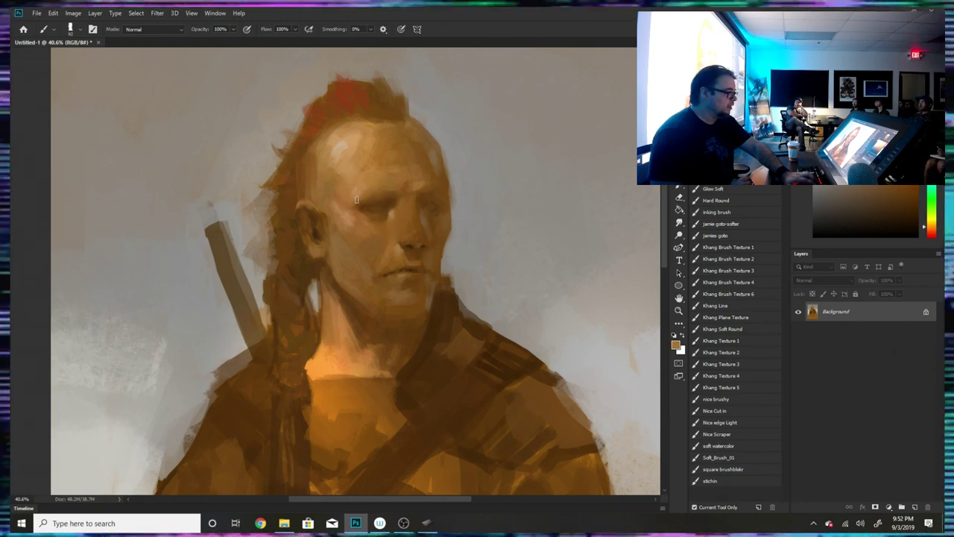
alt+click(417, 187)
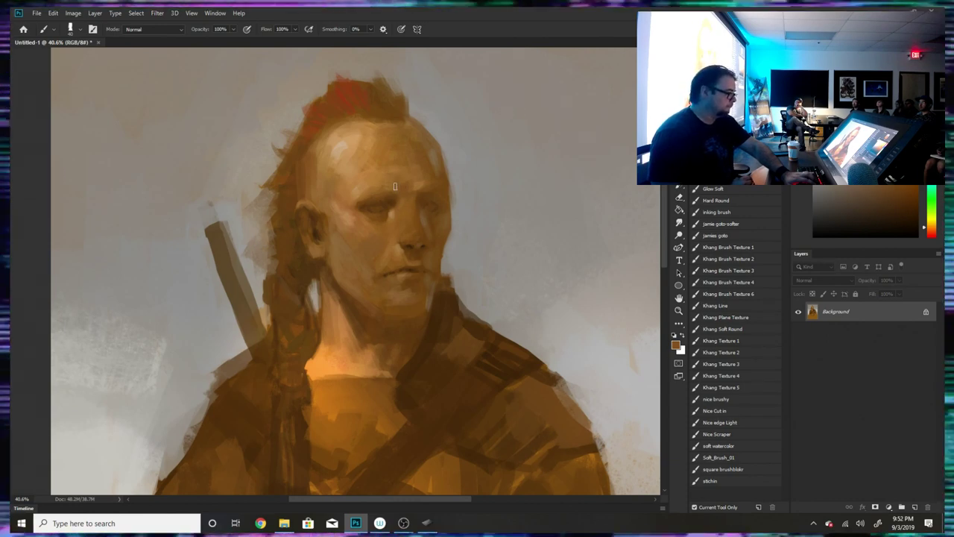
alt+click(410, 192)
alt+click(406, 187)
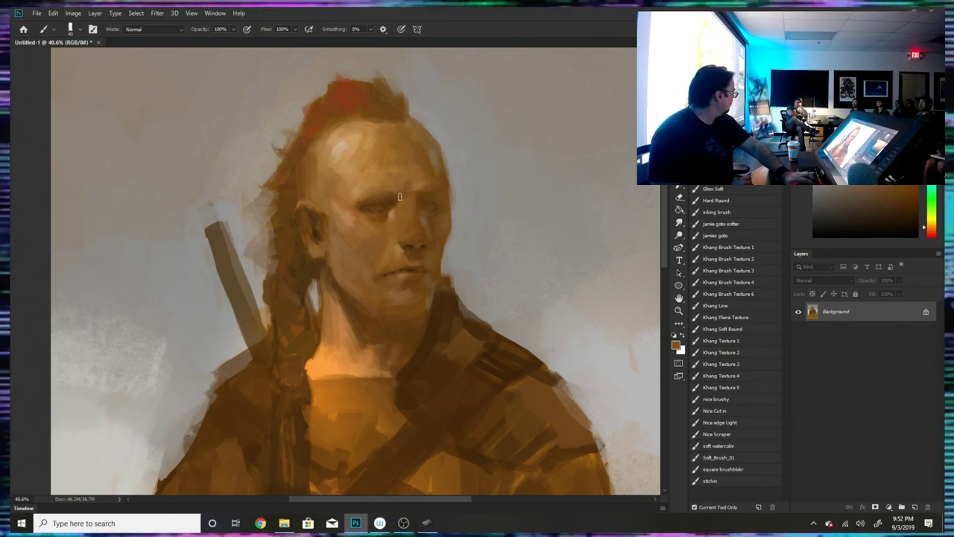
alt+click(419, 185)
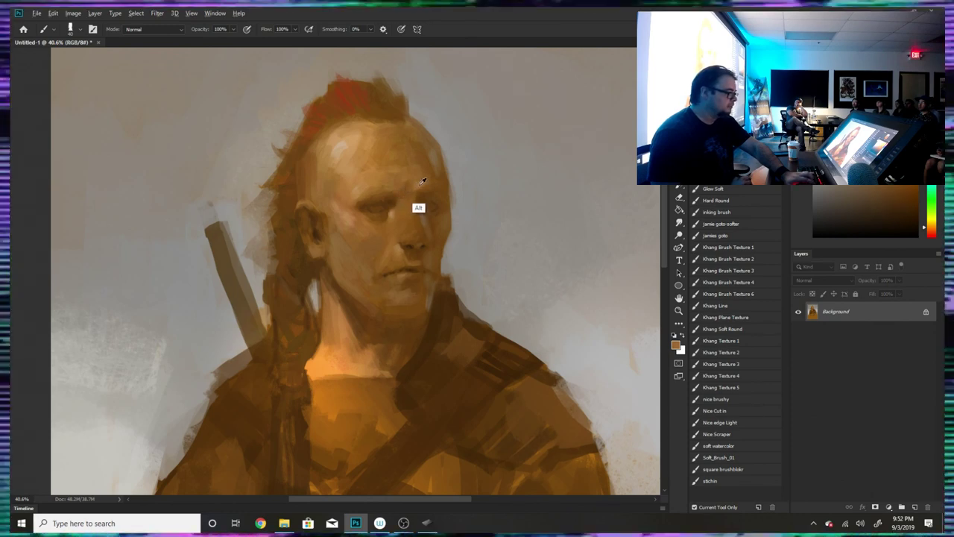
key([)
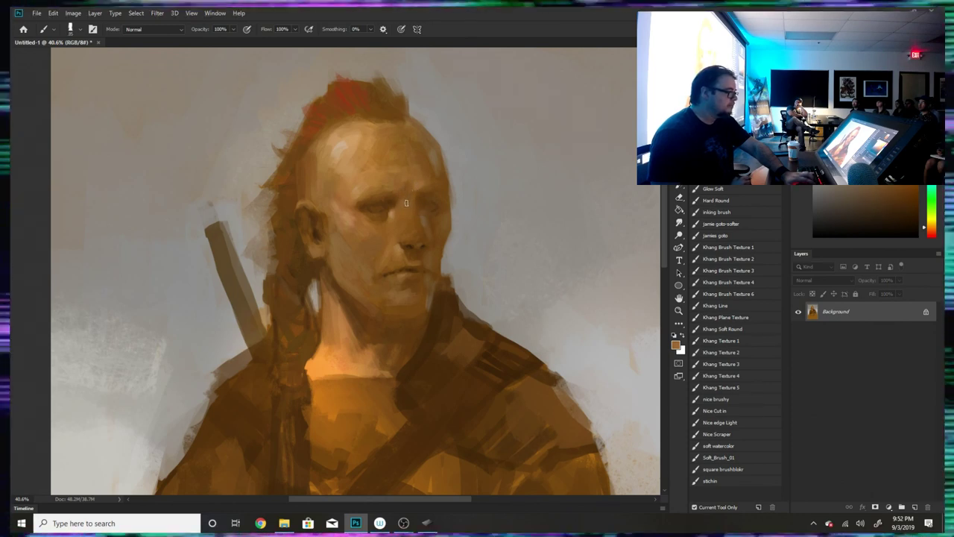
alt+click(413, 254)
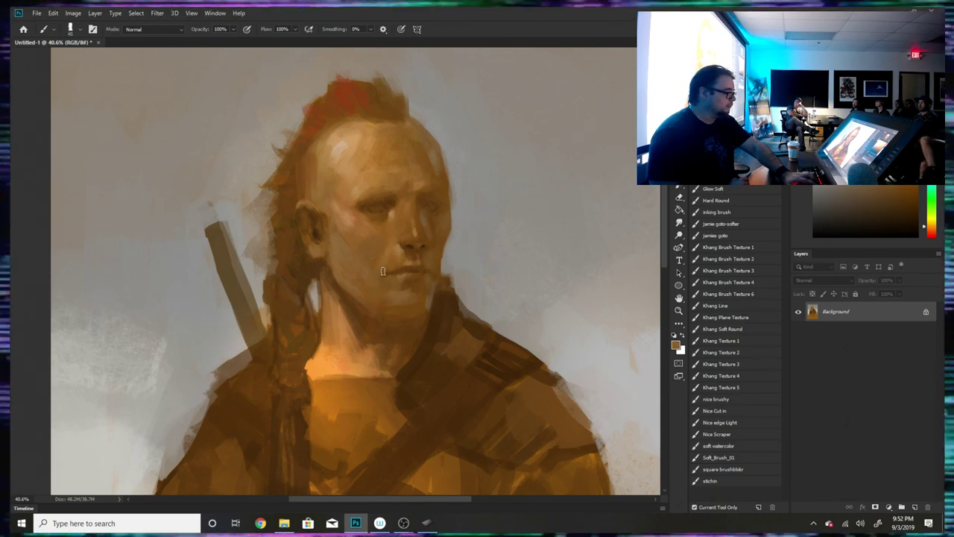
- Model the near mouth corner and the area below the lower lip with browns sampled from the chin and cheek
alt+click(384, 273)
alt+click(387, 313)
drag(397, 278, 388, 281)
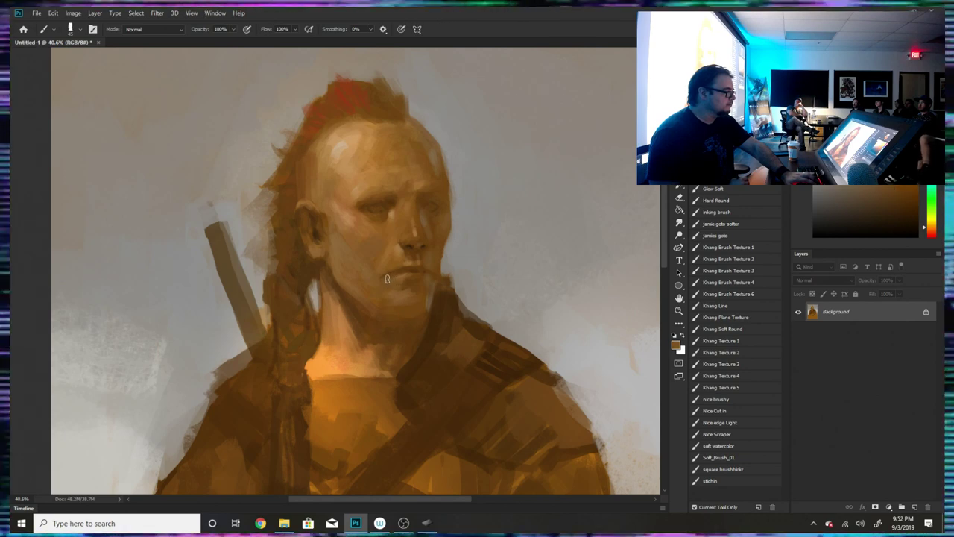
alt+click(401, 298)
key([)
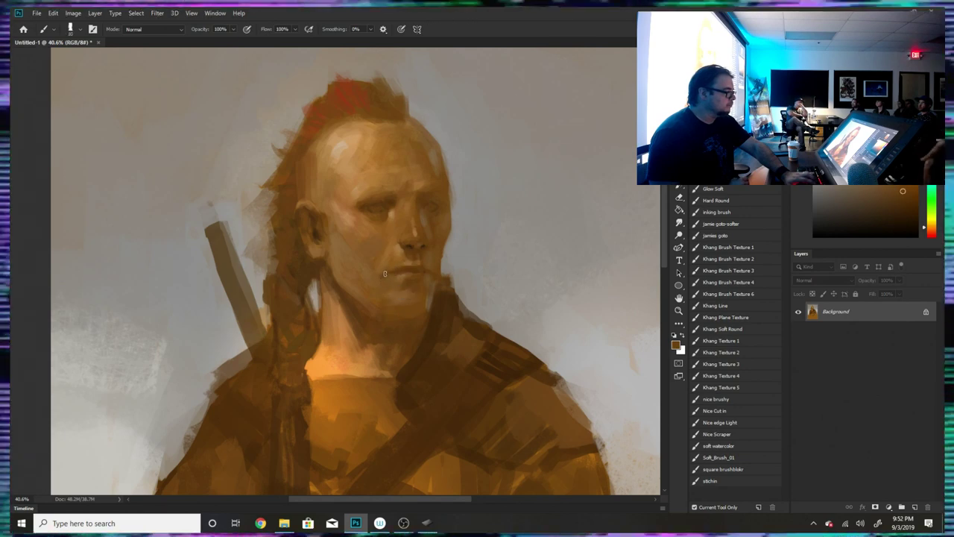
alt+click(383, 266)
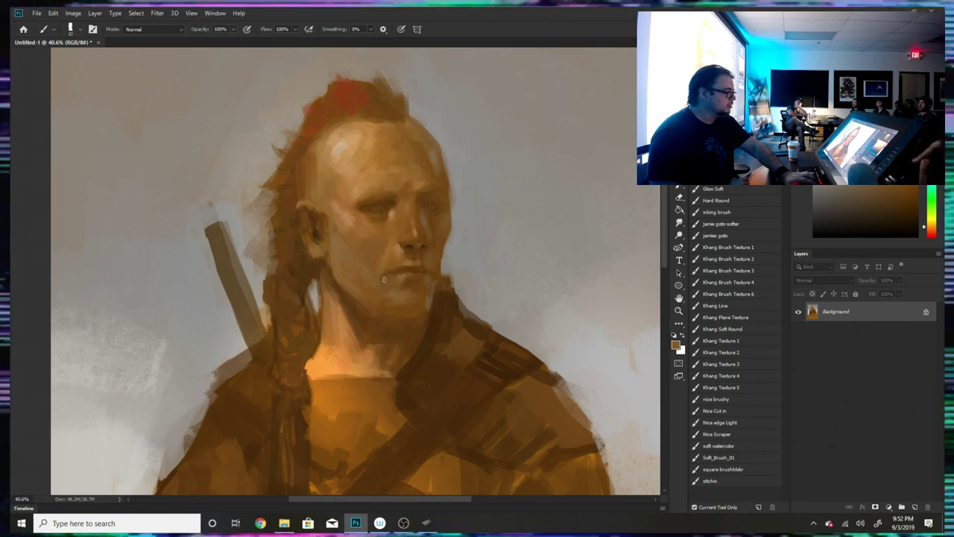
alt+click(395, 280)
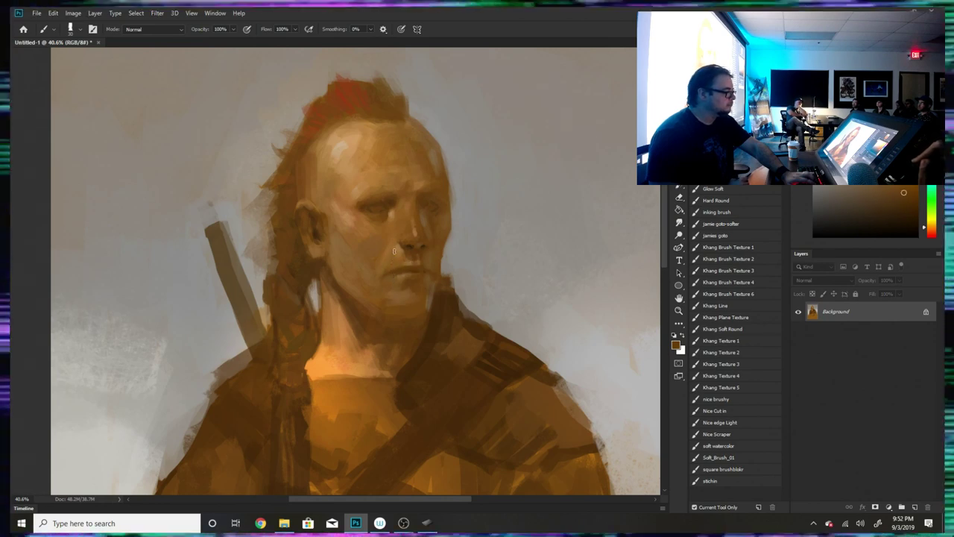
- Shade the far side of the chin and add small textured marks along the collar with sampled browns
alt+click(425, 279)
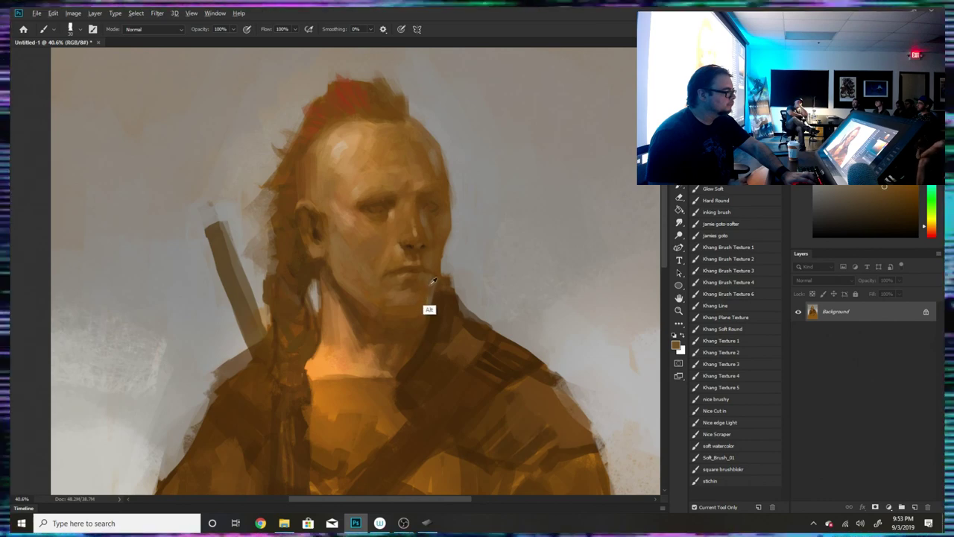
alt+click(430, 300)
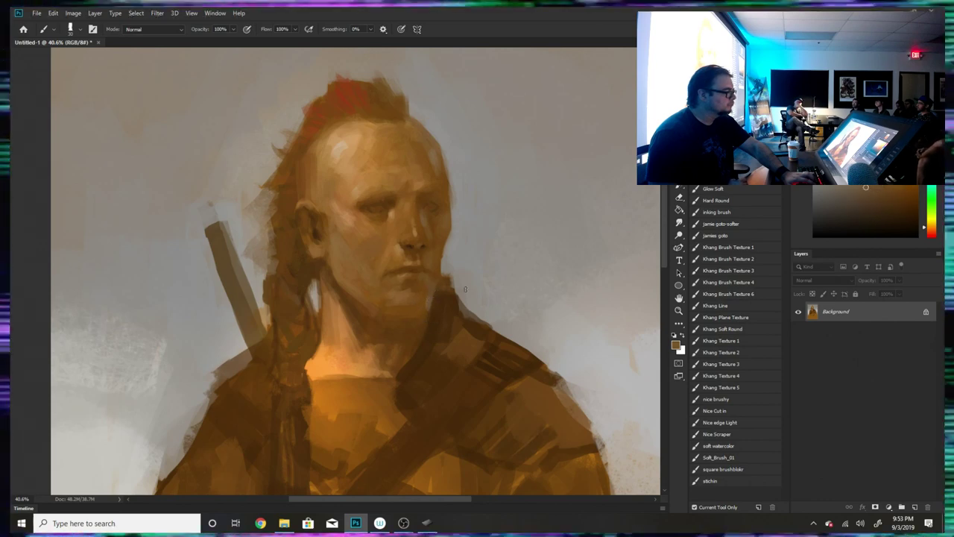
alt+click(425, 291)
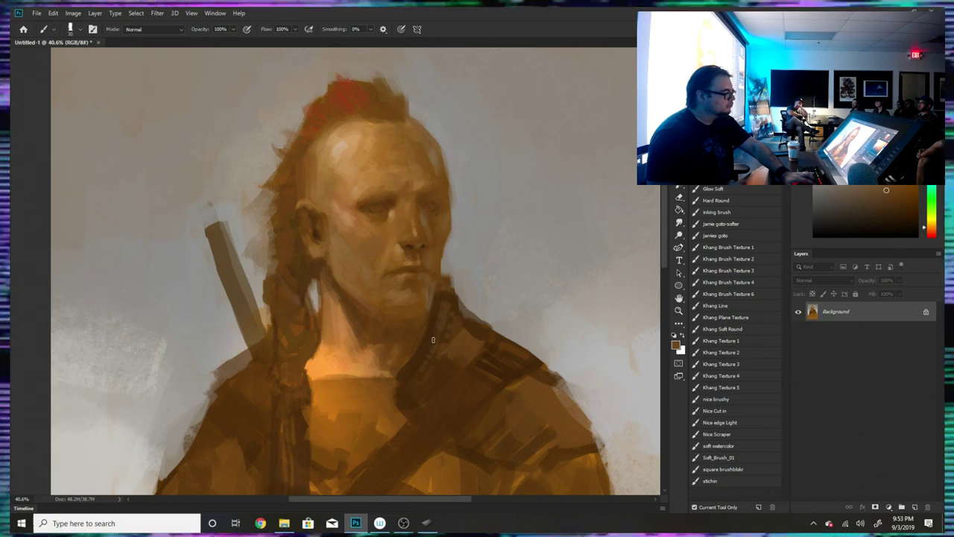
alt+click(441, 303)
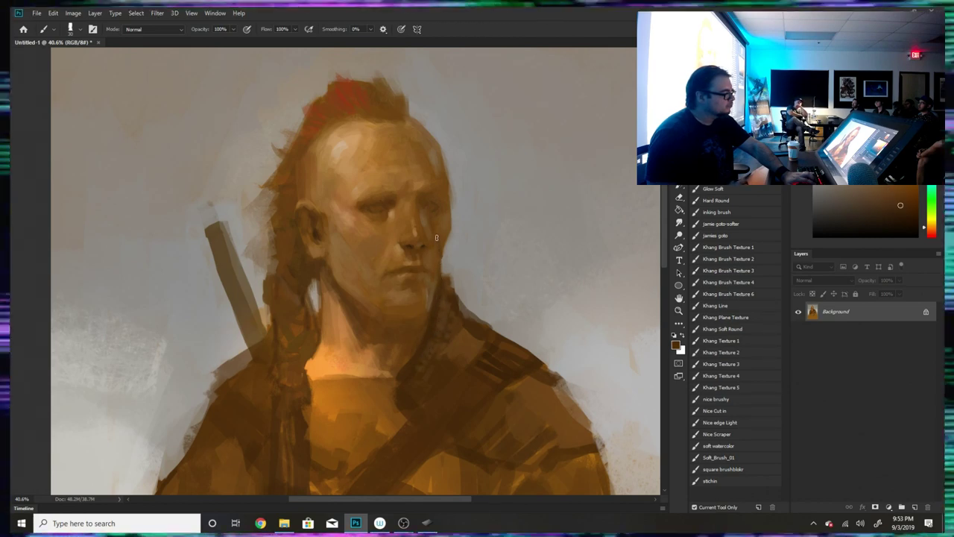
- Trim the far contour of the head with background grey and repaint the far cheek with sampled skin browns
alt+click(436, 261)
alt+click(448, 272)
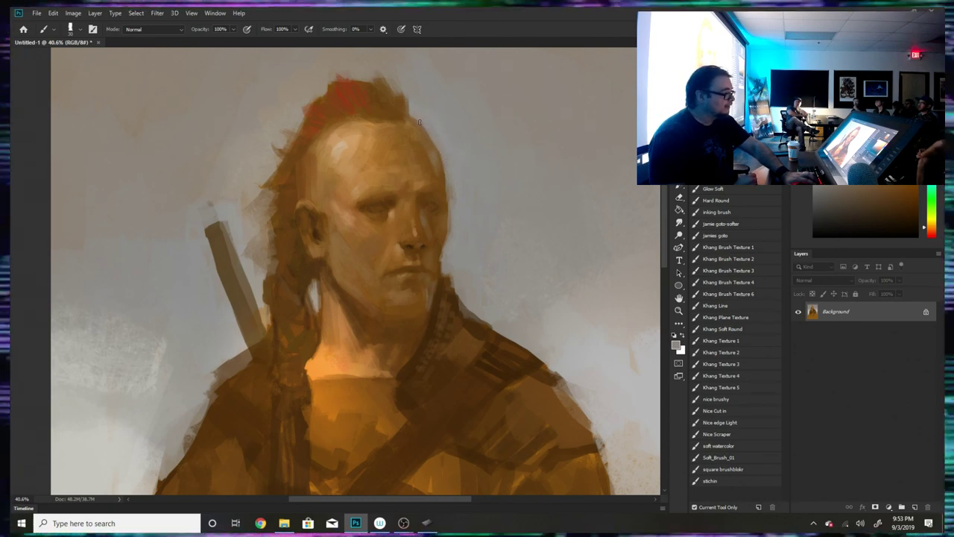
alt+click(454, 220)
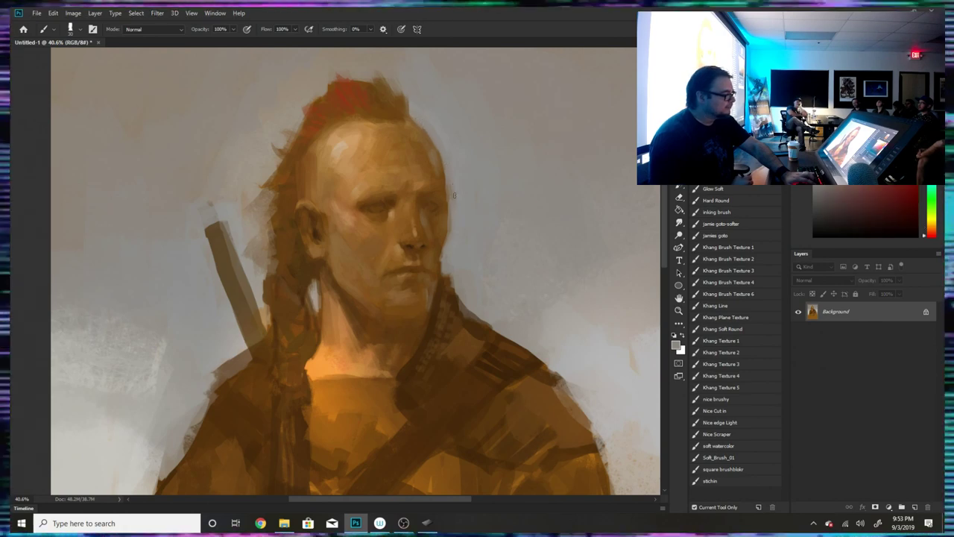
alt+click(435, 260)
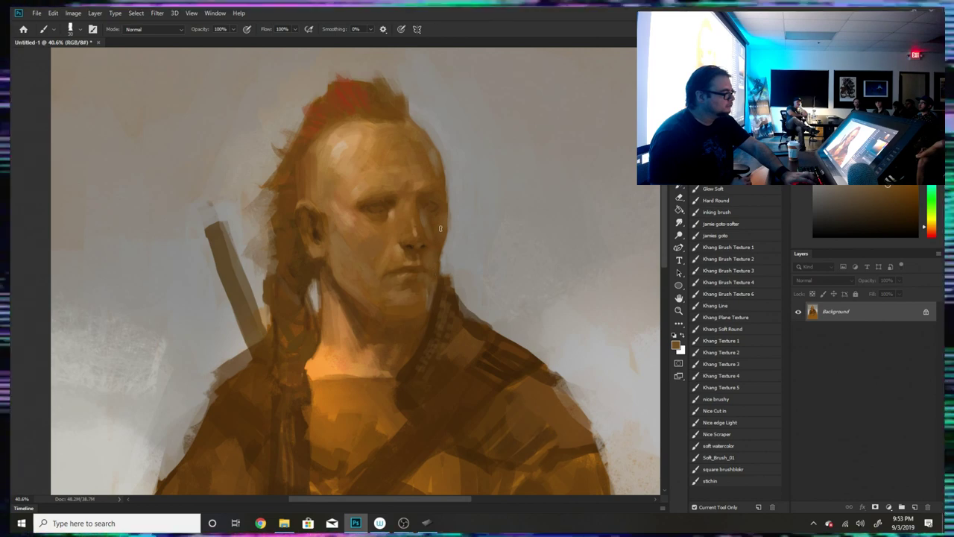
alt+click(430, 276)
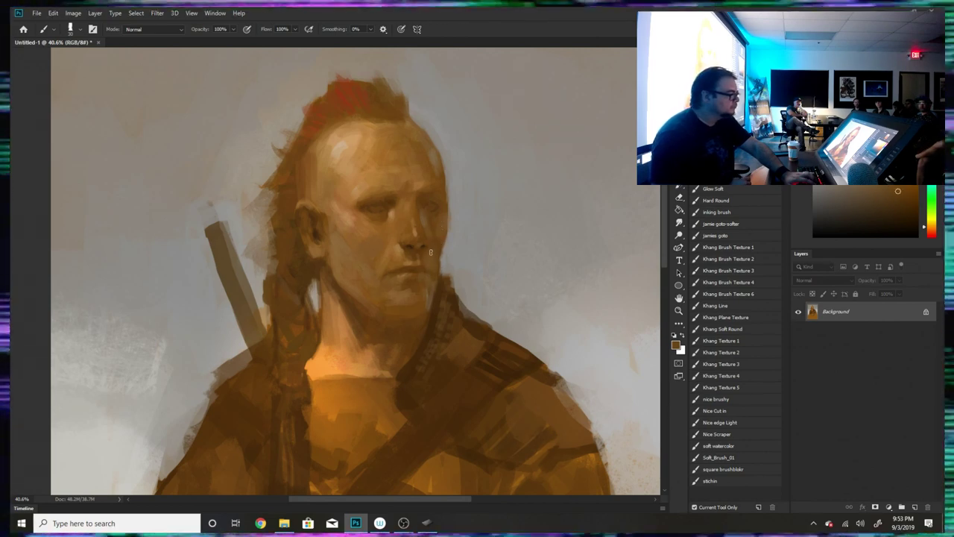
- Sharpen the nostrils and the underside of the nose with a finer brush and browns sampled from the nose and mouth
alt+click(421, 247)
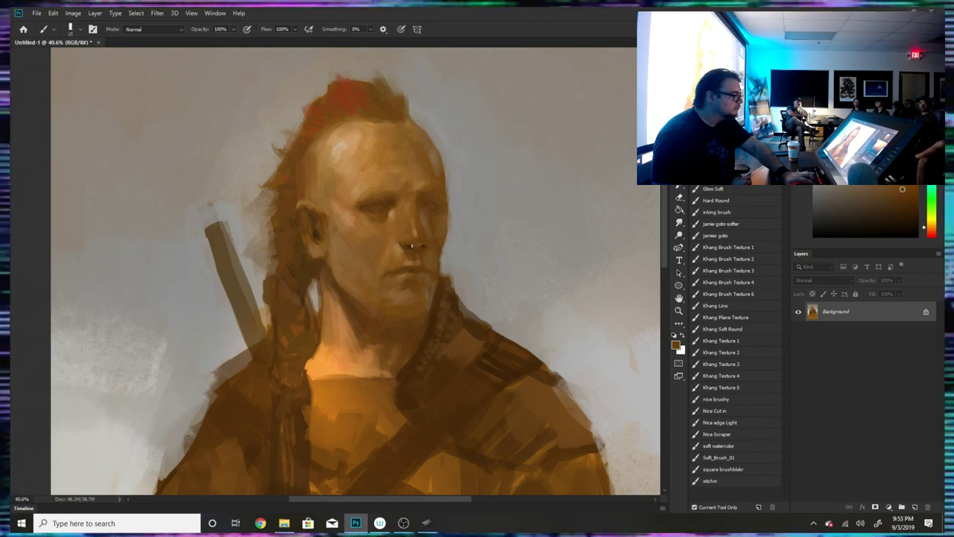
alt+click(409, 269)
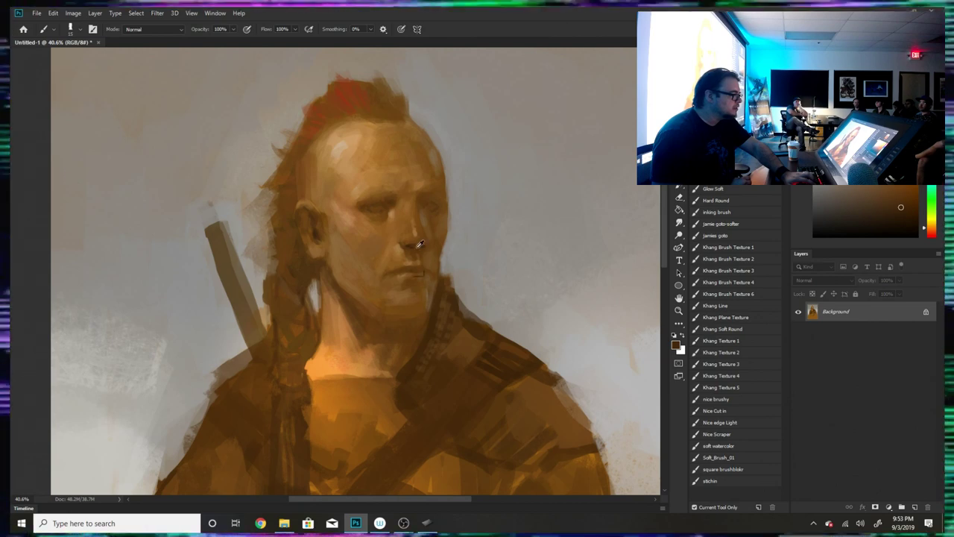
alt+click(412, 243)
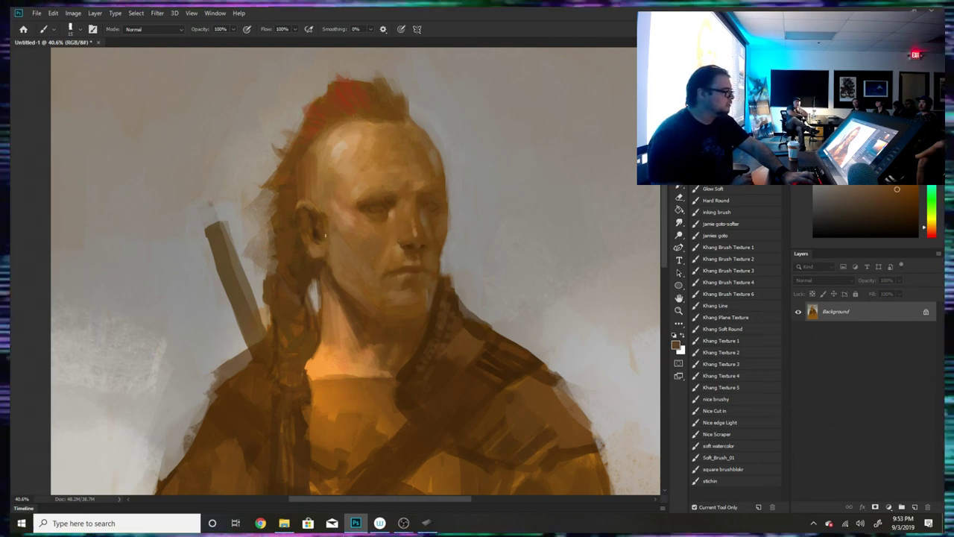
- Define the inner ear and earlobe with dark browns sampled around the ear
alt+click(315, 262)
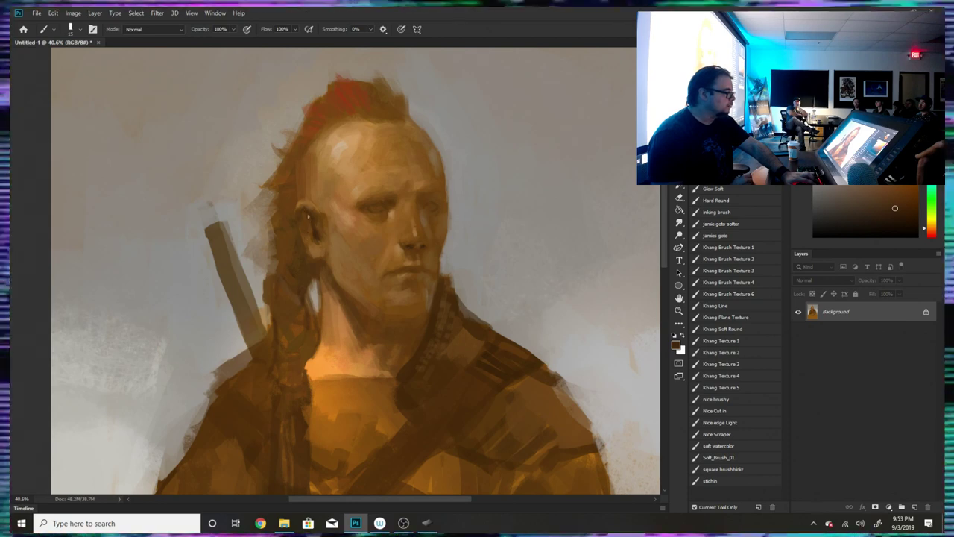
alt+click(322, 262)
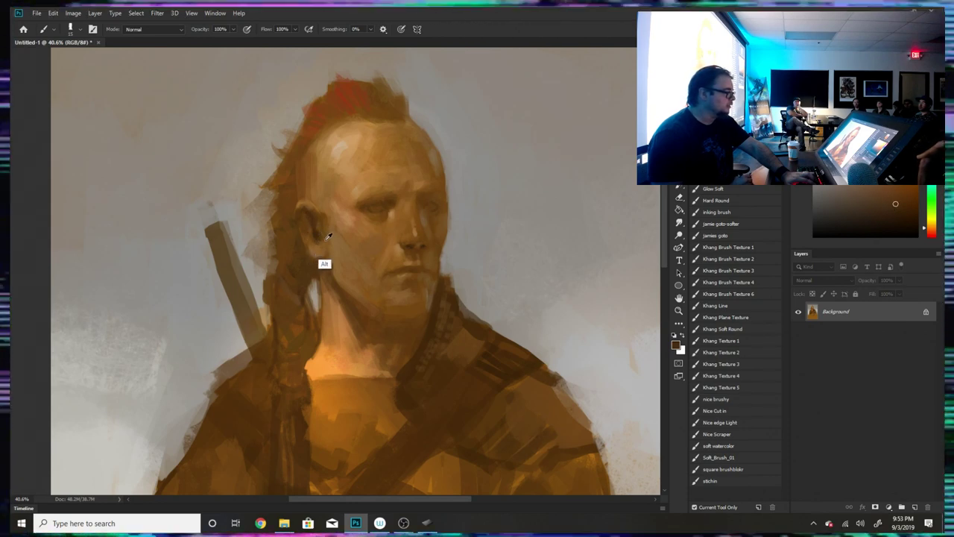
alt+click(314, 235)
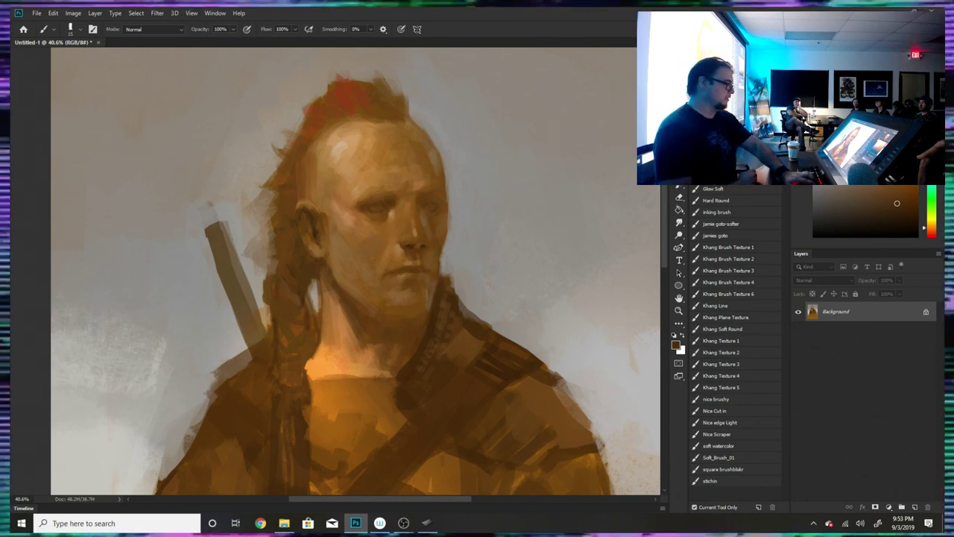
- Blend the near cheek and cheekbone with a larger brush, using skin tones sampled from the cheek and temple
alt+click(341, 245)
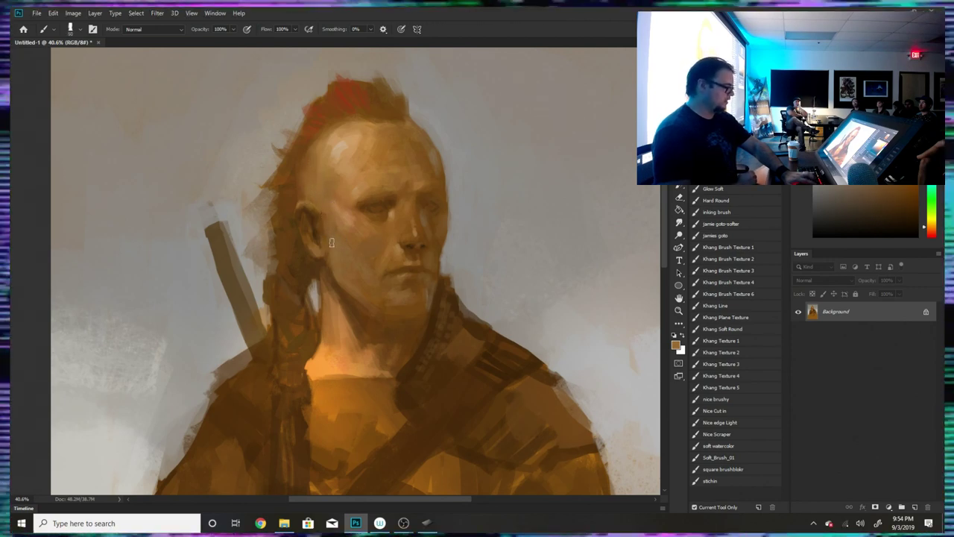
alt+click(358, 253)
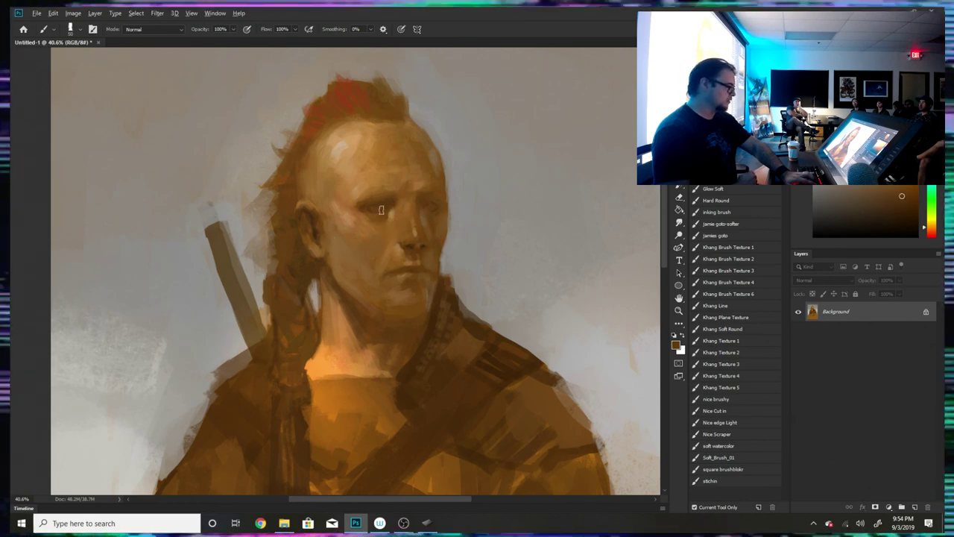
alt+click(359, 252)
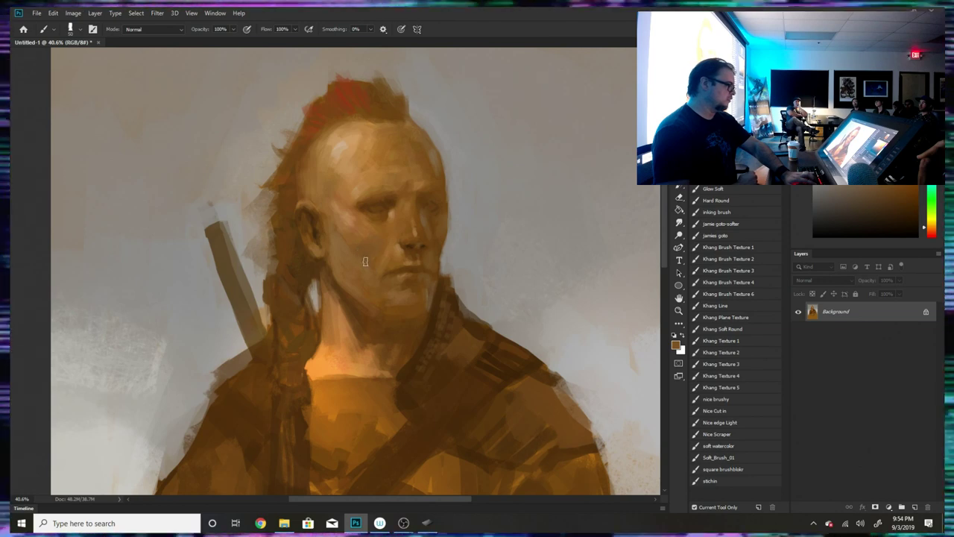
alt+click(364, 229)
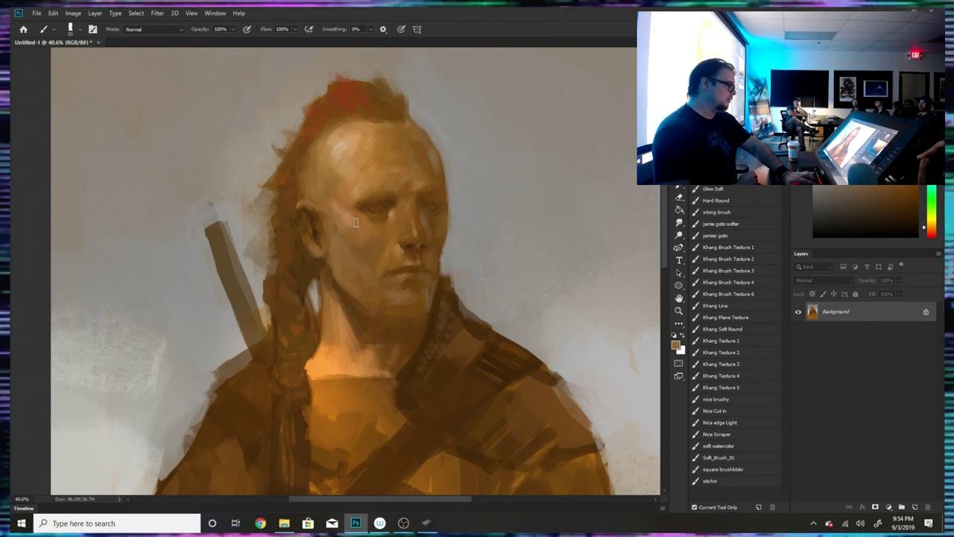
alt+click(337, 206)
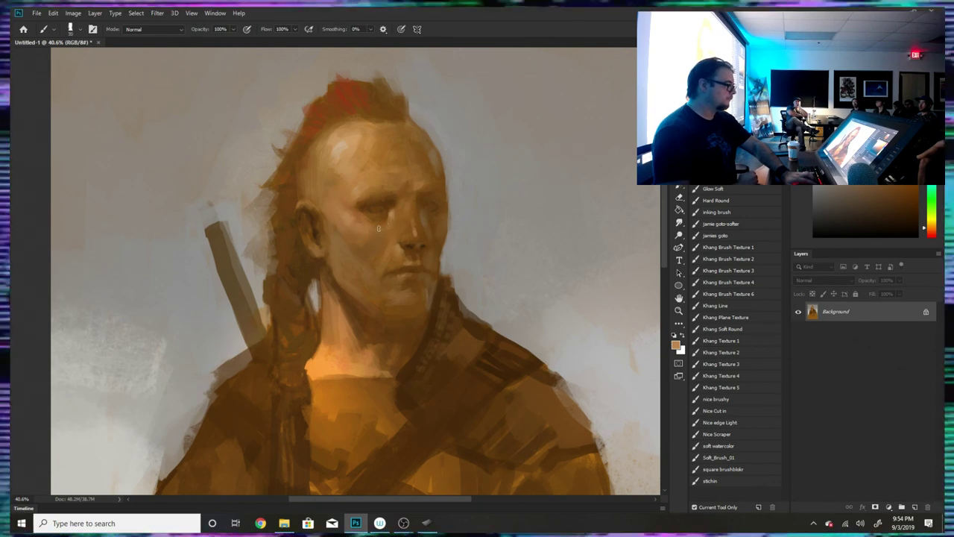
- Soften the cheek planes on both sides of the nose with mid browns sampled beside the nose and mouth
alt+click(389, 264)
alt+click(388, 246)
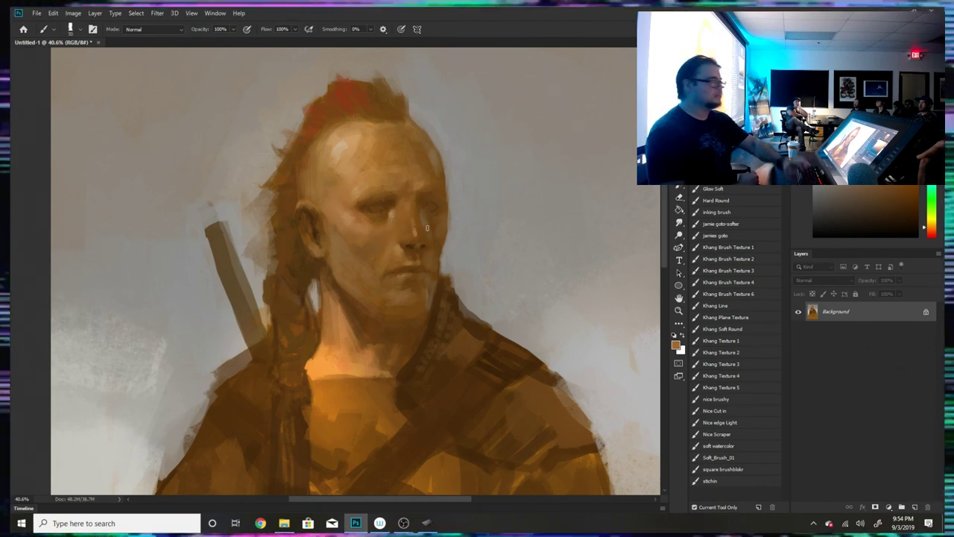
alt+click(427, 252)
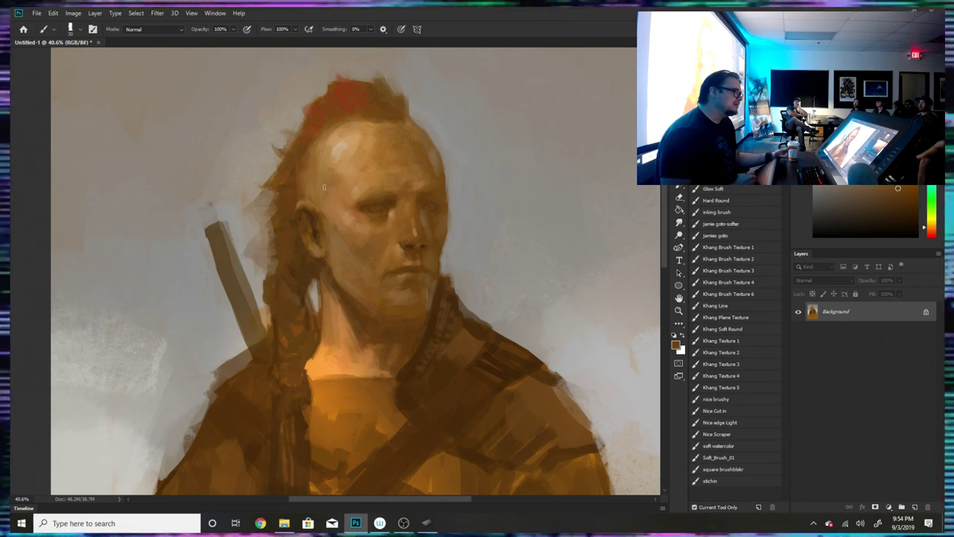
- Deepen the ear shadows and the hair behind the ear with dark browns sampled from the ear
alt+click(318, 217)
alt+click(315, 226)
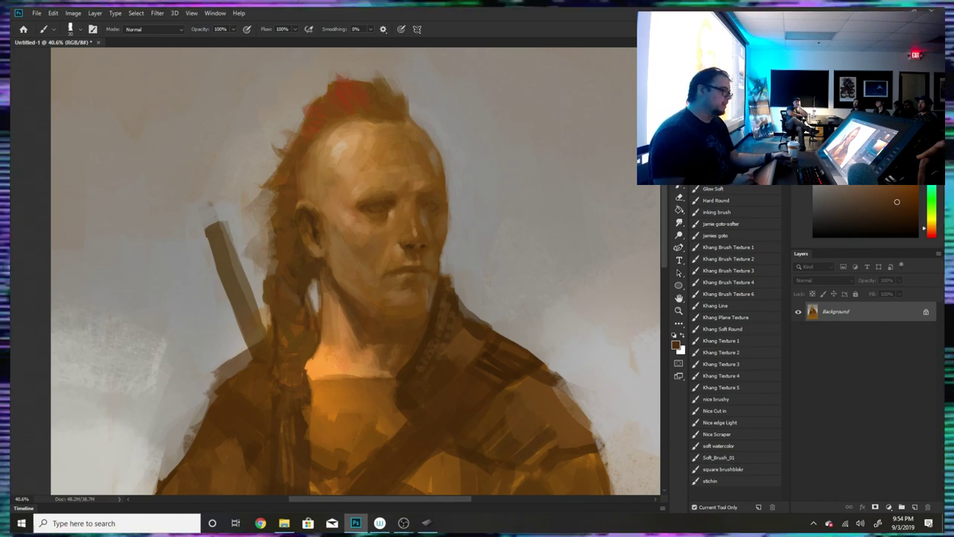
alt+click(314, 239)
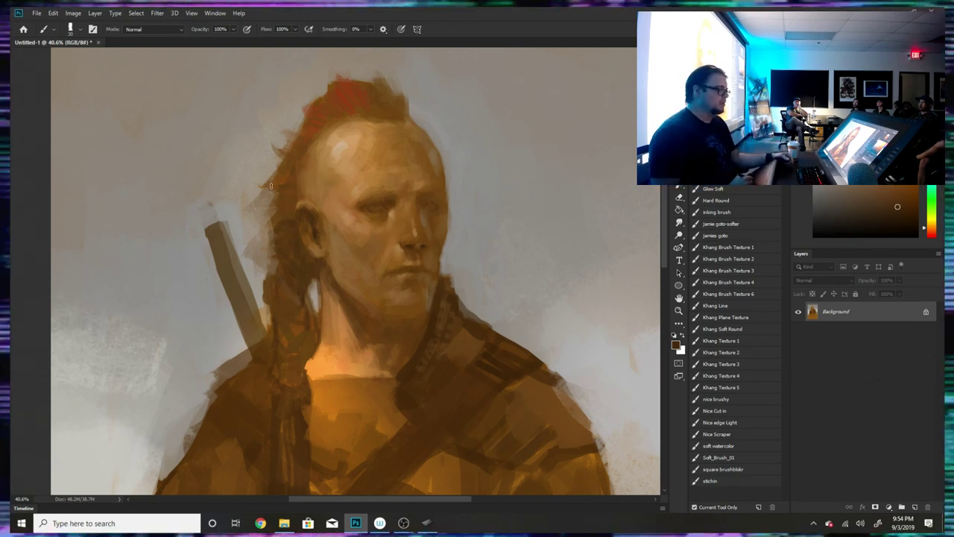
- Define the chin and the underside of the jaw with browns sampled from the far cheek, collar and under-chin shadow
alt+click(437, 273)
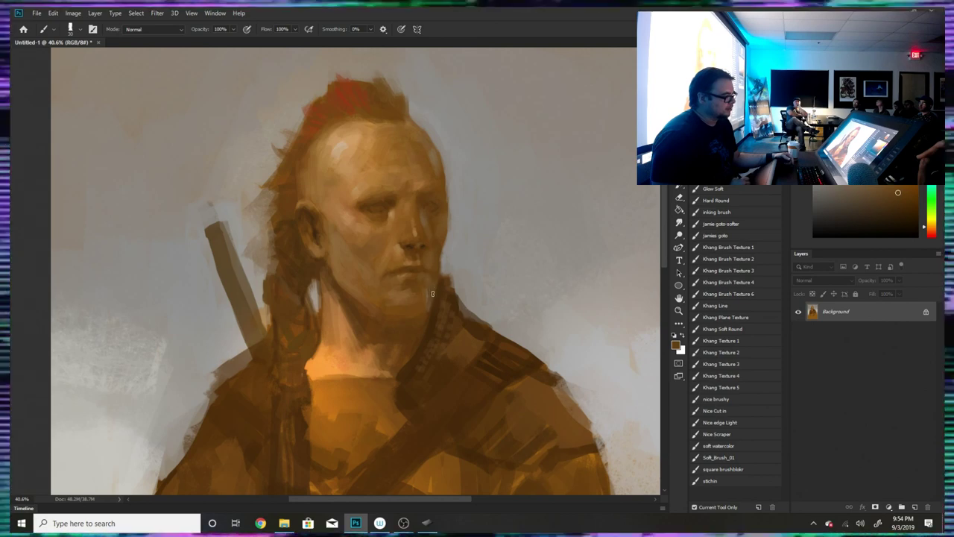
alt+click(440, 288)
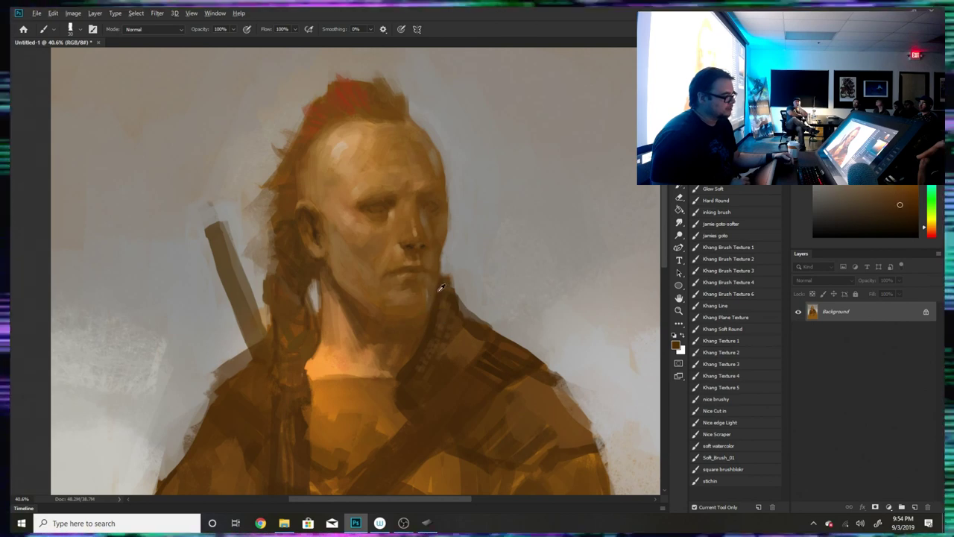
alt+click(400, 322)
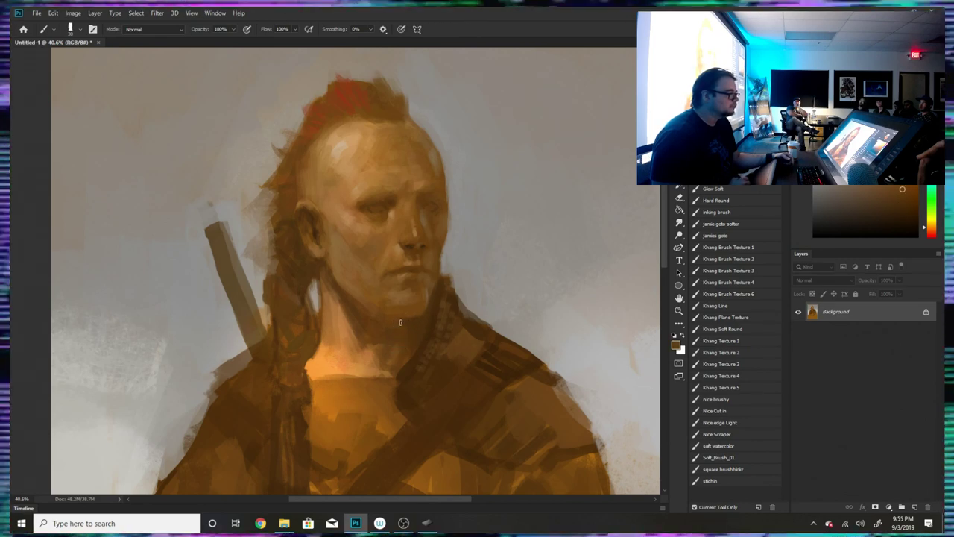
alt+click(401, 321)
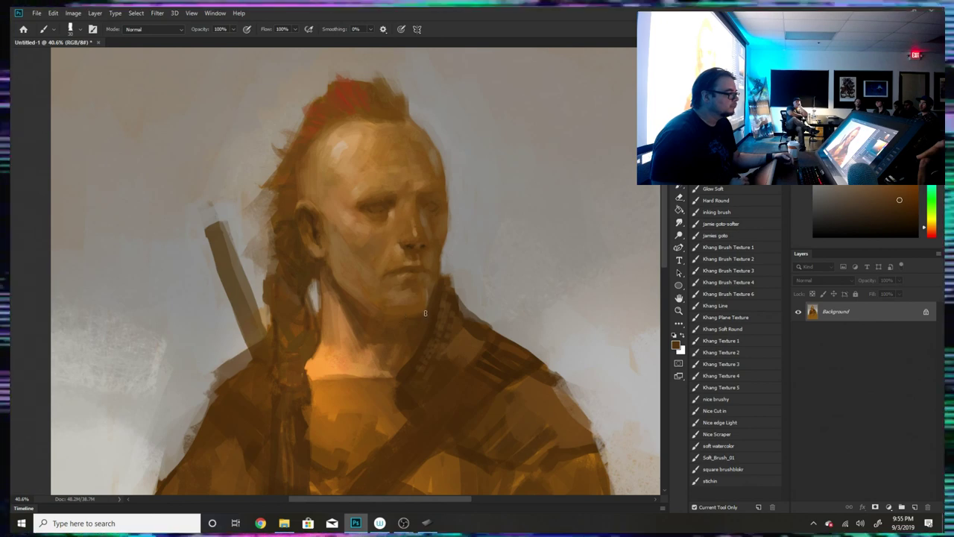
alt+click(400, 314)
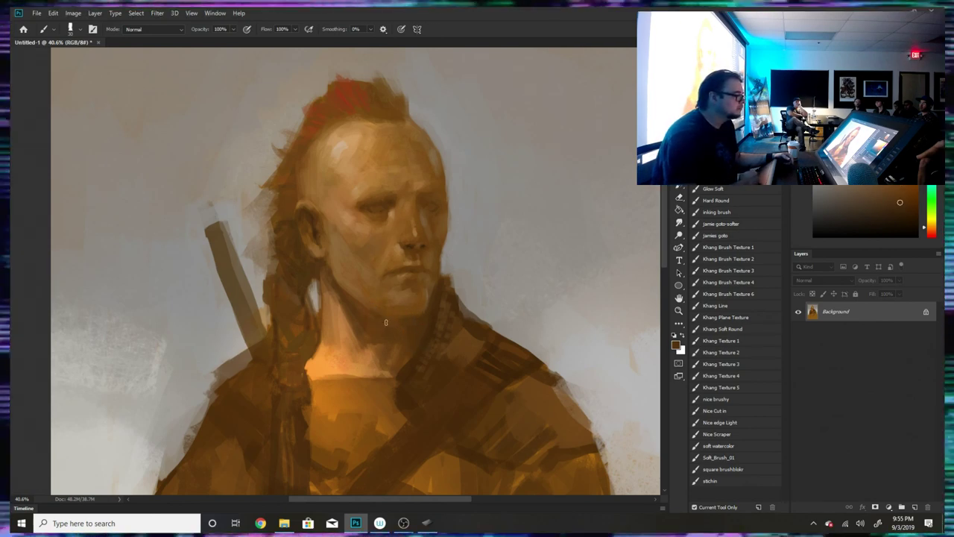
alt+click(362, 320)
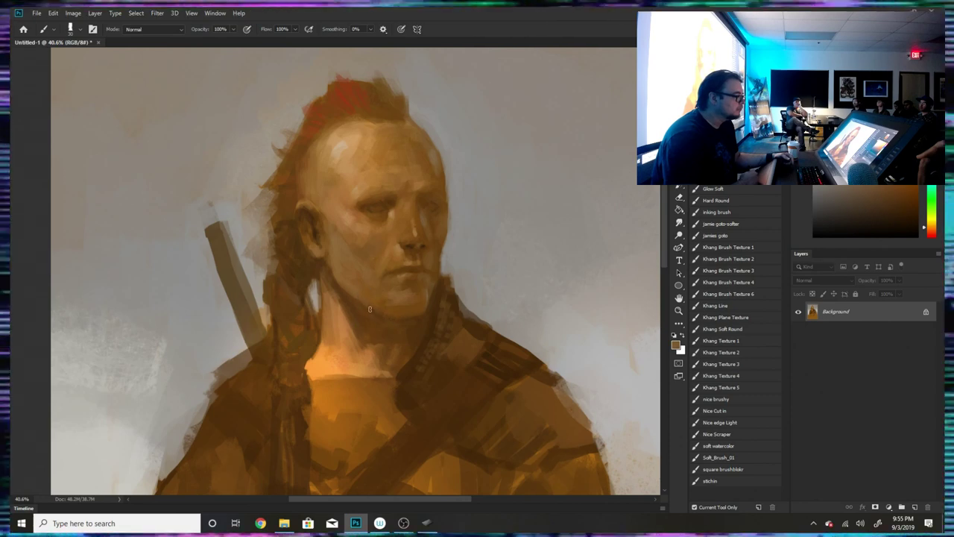
- Refine the near jawline and the neck shadow below the ear with browns sampled from the jaw and neck
alt+click(340, 312)
drag(328, 285, 347, 307)
alt+click(362, 321)
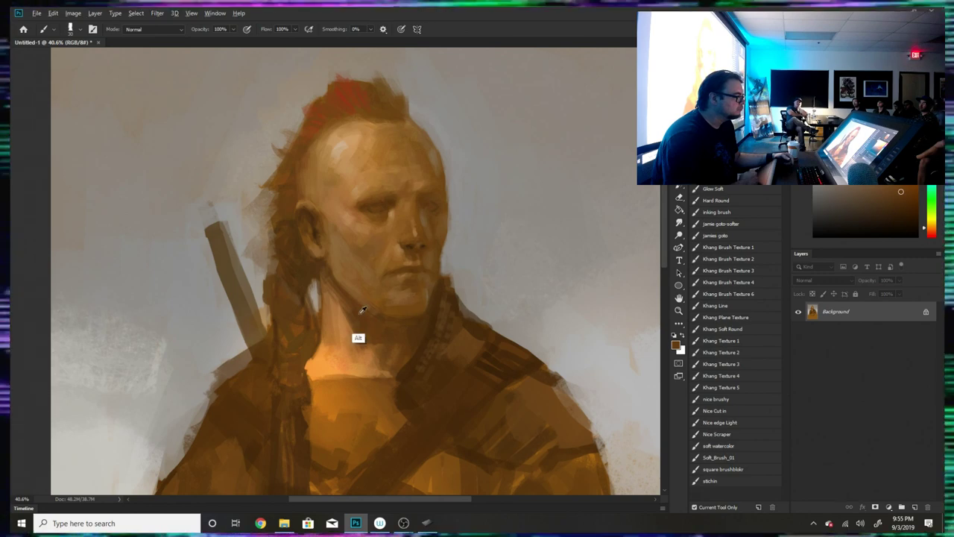
alt+click(353, 281)
alt+click(356, 313)
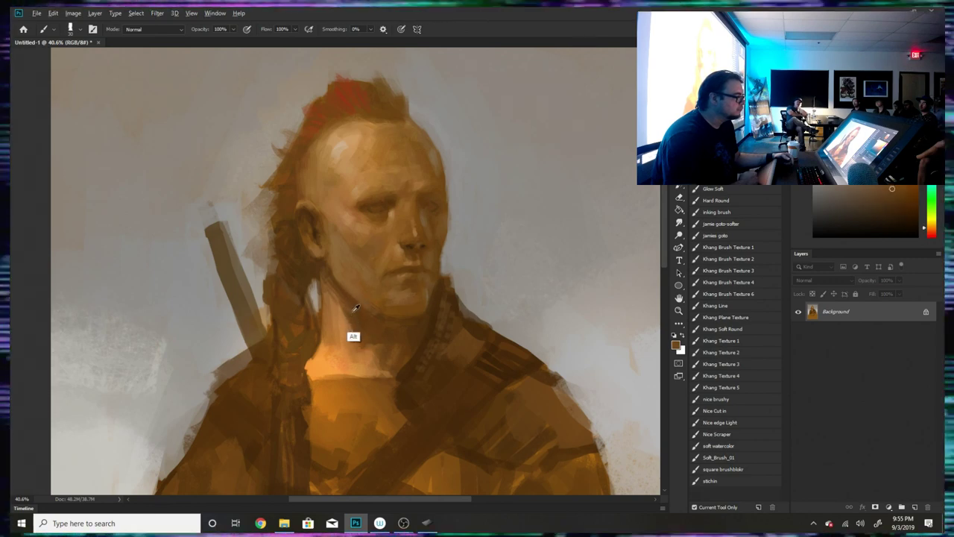
alt+click(358, 310)
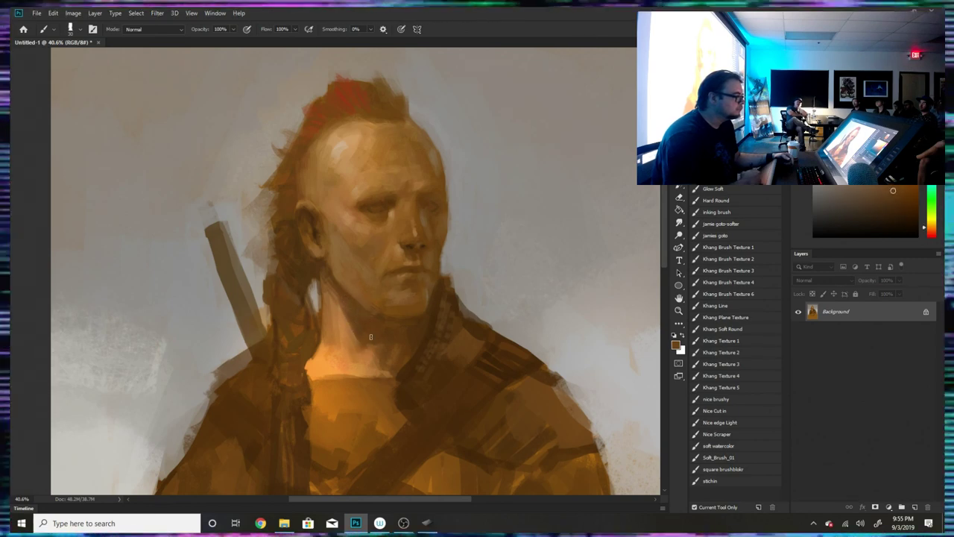
- Work muted grey-brown tones into the throat shadow below the chin and deepen the shadow beside the fur collar
alt+click(365, 340)
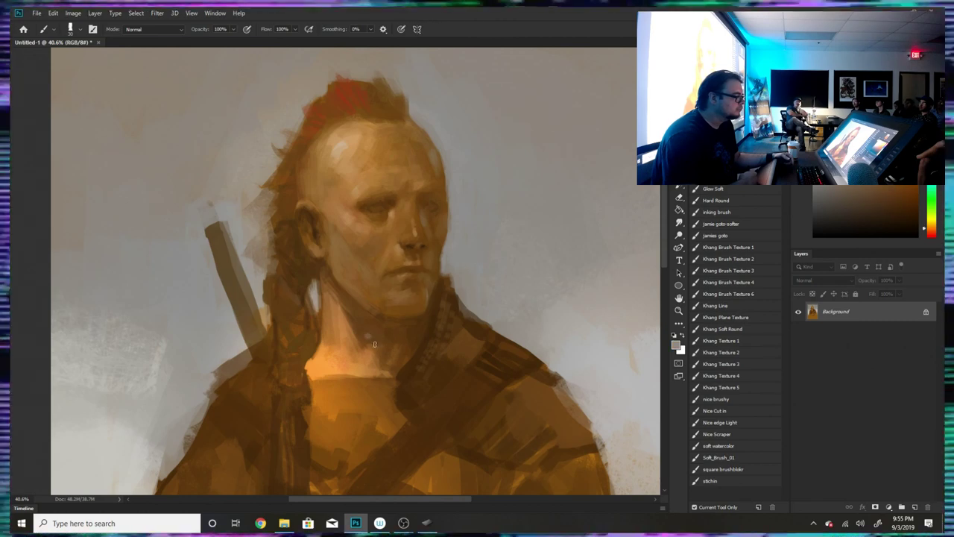
alt+click(356, 320)
alt+click(369, 327)
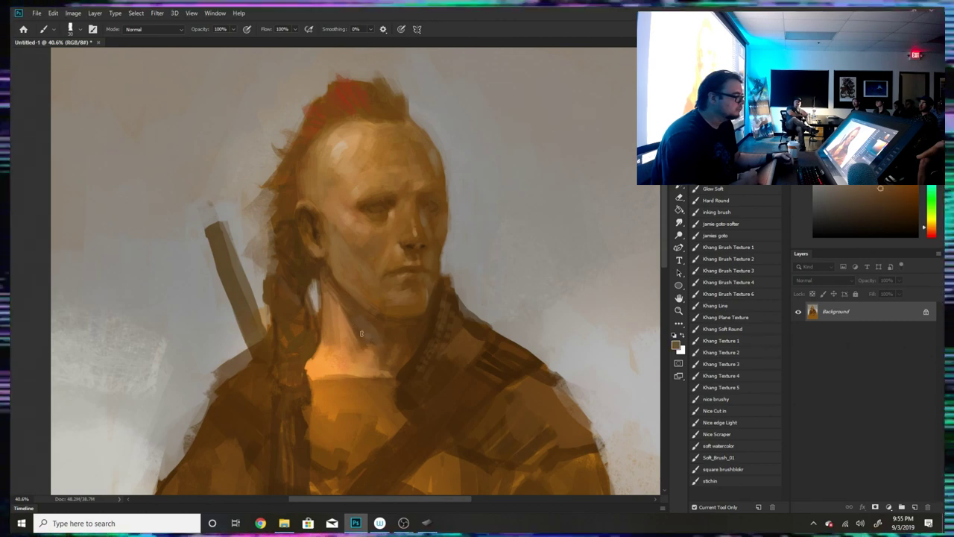
alt+click(424, 328)
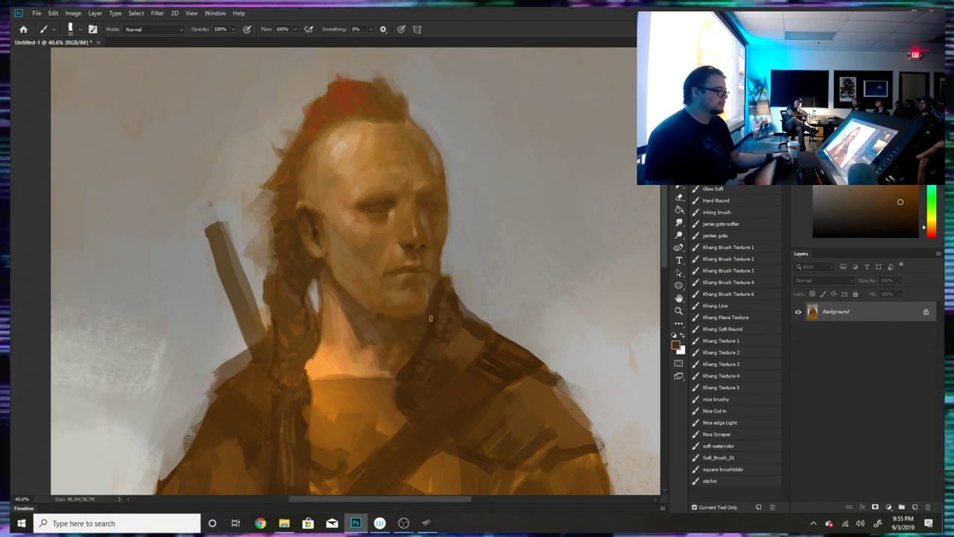
- Paint the lit tendon at the base of the throat with warm skin tones sampled from the lower neck
alt+click(378, 365)
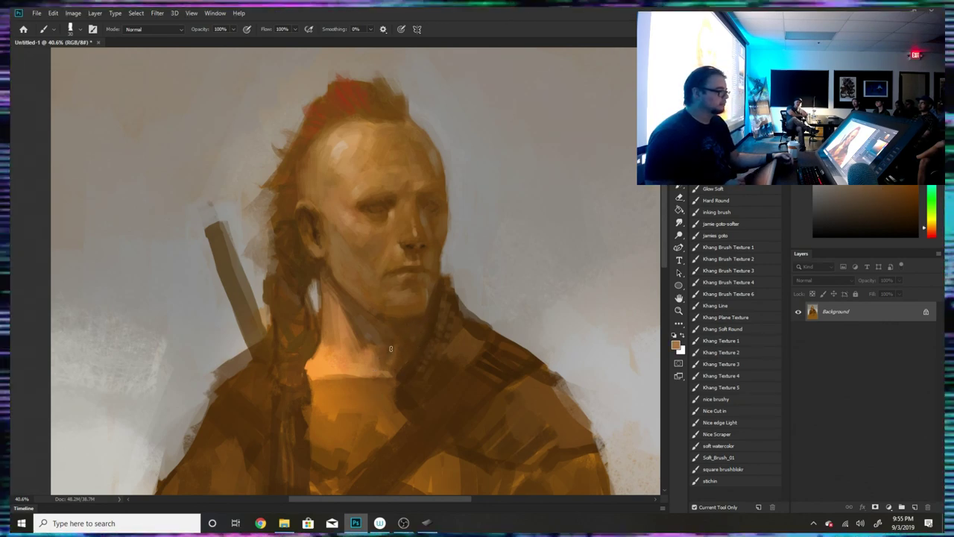
alt+click(393, 339)
drag(392, 335, 386, 366)
alt+click(376, 358)
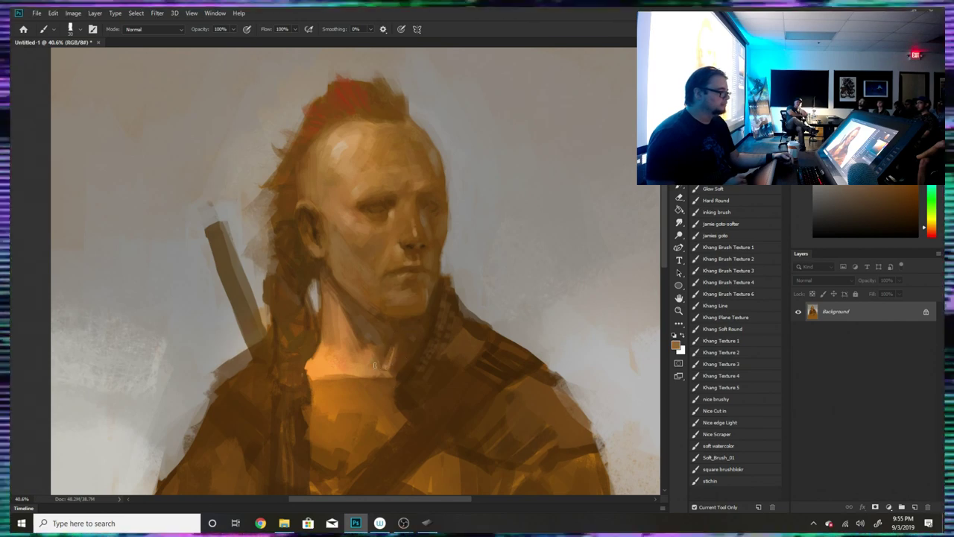
- Brighten the base and near side of the neck with light orange skin tones sampled above the neckline
alt+click(316, 362)
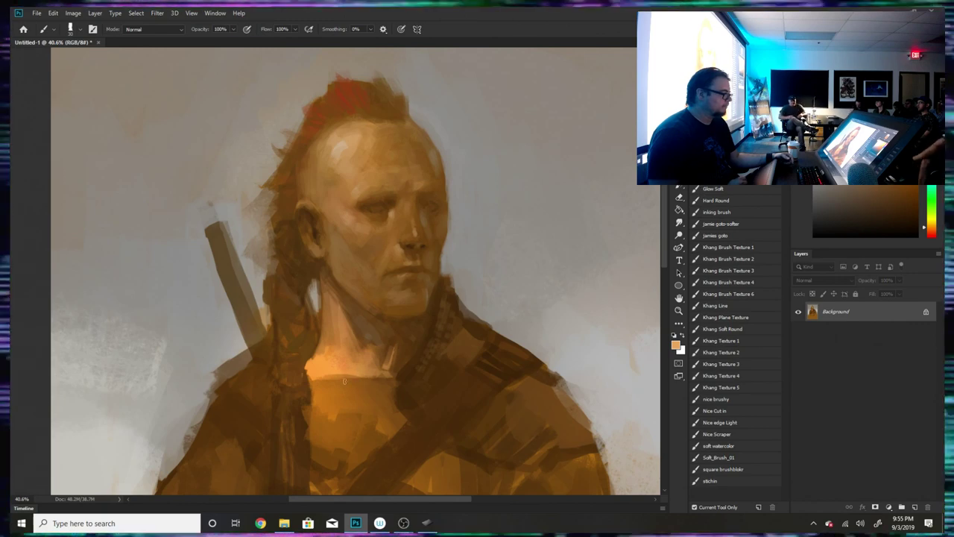
alt+click(320, 369)
drag(314, 356, 306, 364)
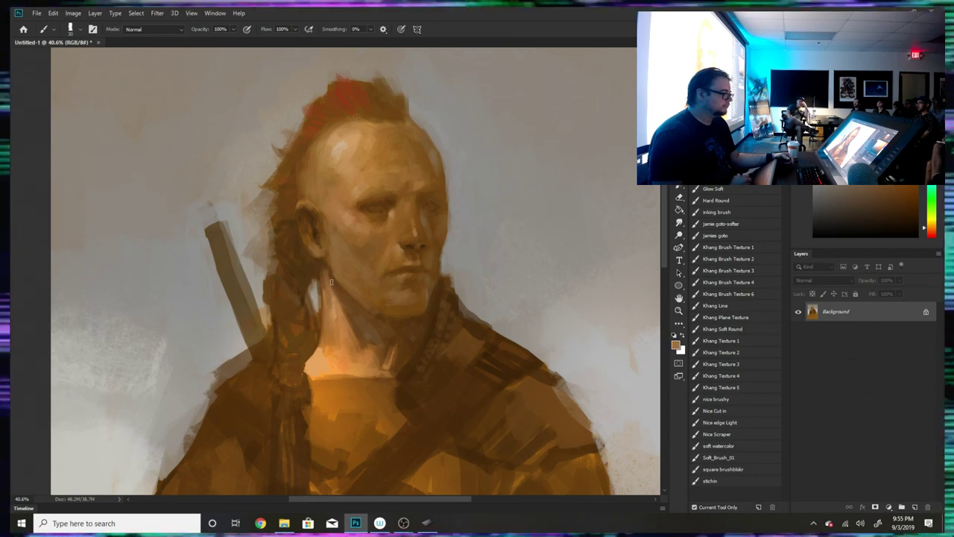
alt+click(362, 325)
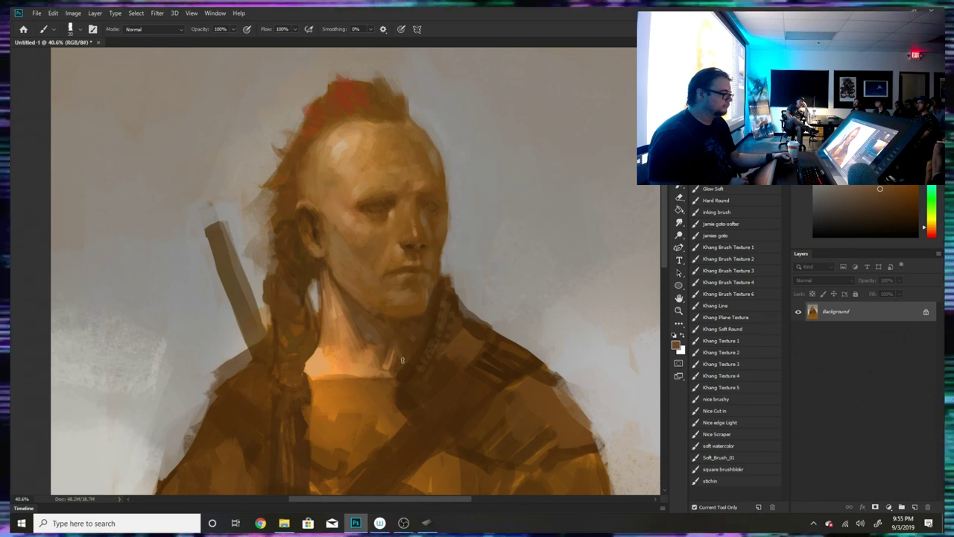
- Paint dark stitch-like marks along the shirt neckline with dark brown sampled from the collar and neckline
alt+click(405, 378)
alt+click(390, 399)
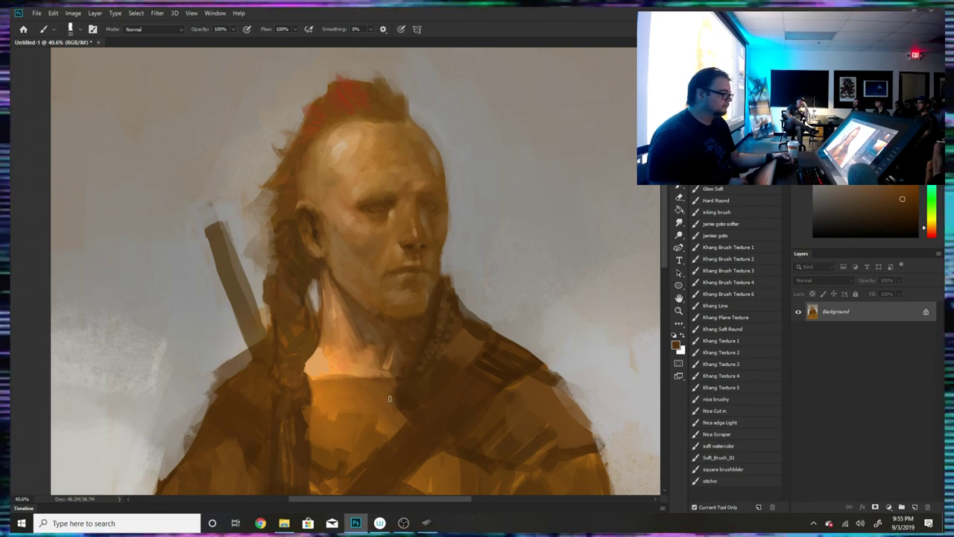
alt+click(390, 386)
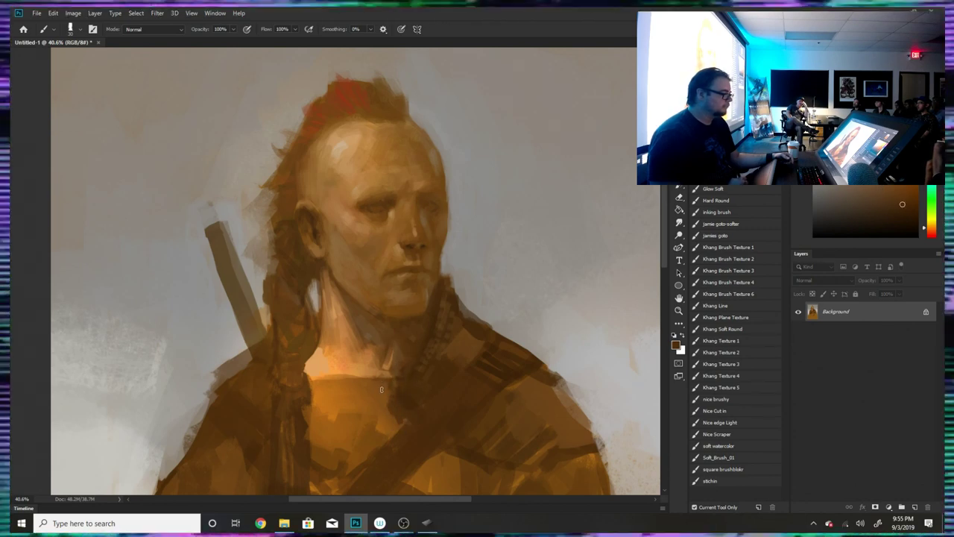
drag(358, 382, 356, 392)
mouse_move(350, 384)
mouse_down()
mouse_move(349, 394)
mouse_move(318, 390)
mouse_up()
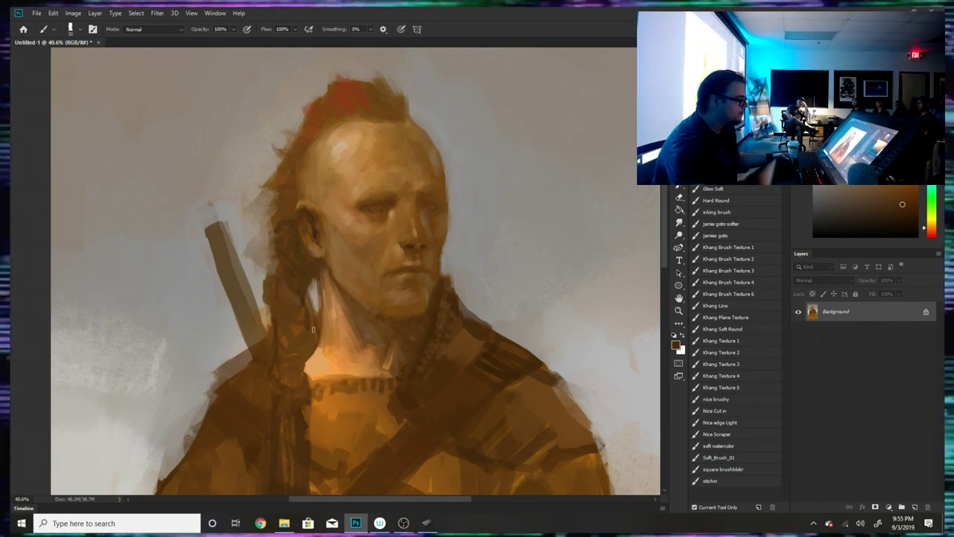
- Add dark brown fold lines to the chest clothing and the far sleeve with colours sampled from the shirt and strap
scroll(478, 293, down, 6)
scroll(415, 253, up, 1)
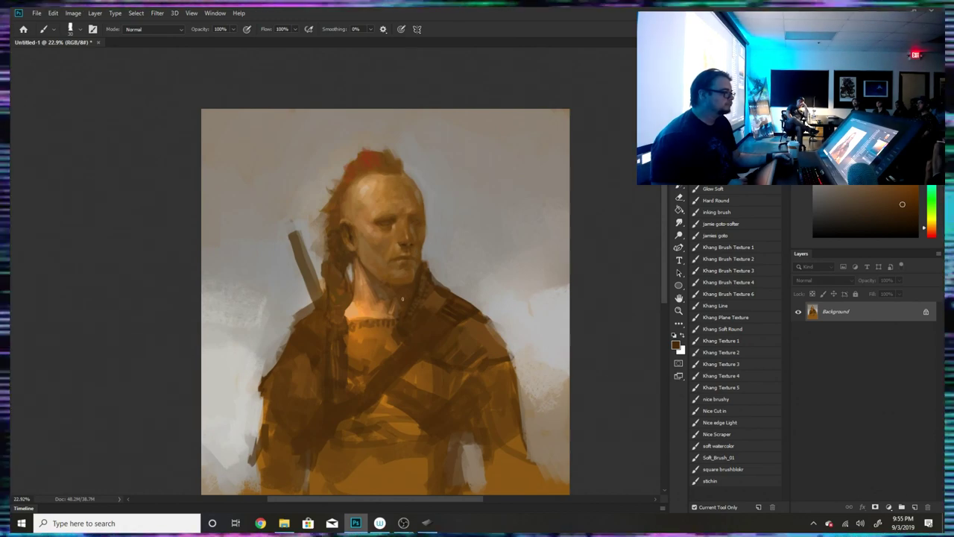
alt+click(365, 363)
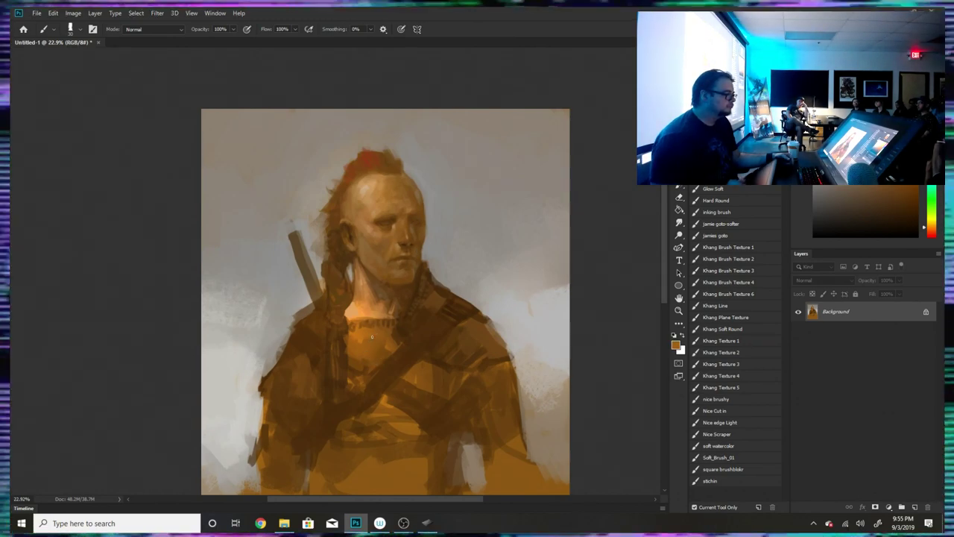
alt+click(395, 361)
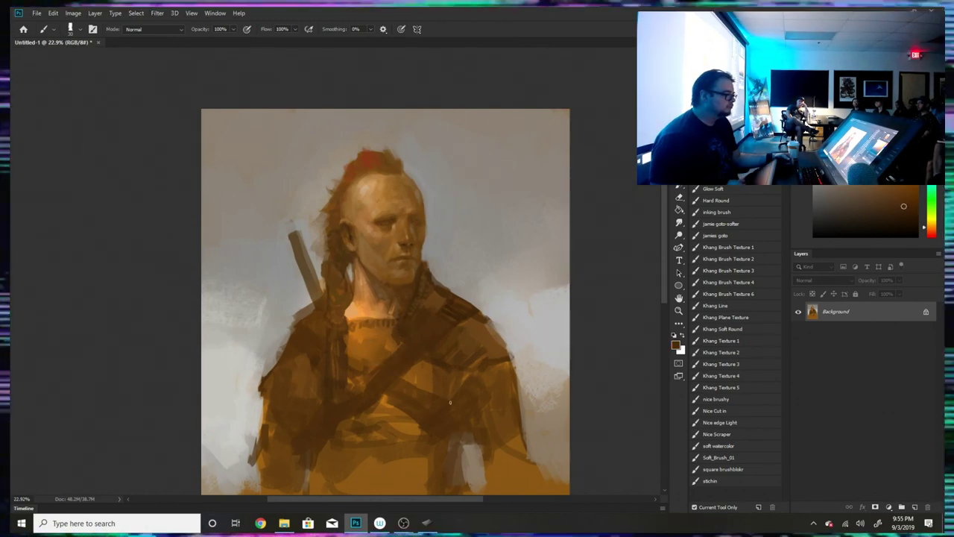
alt+click(458, 316)
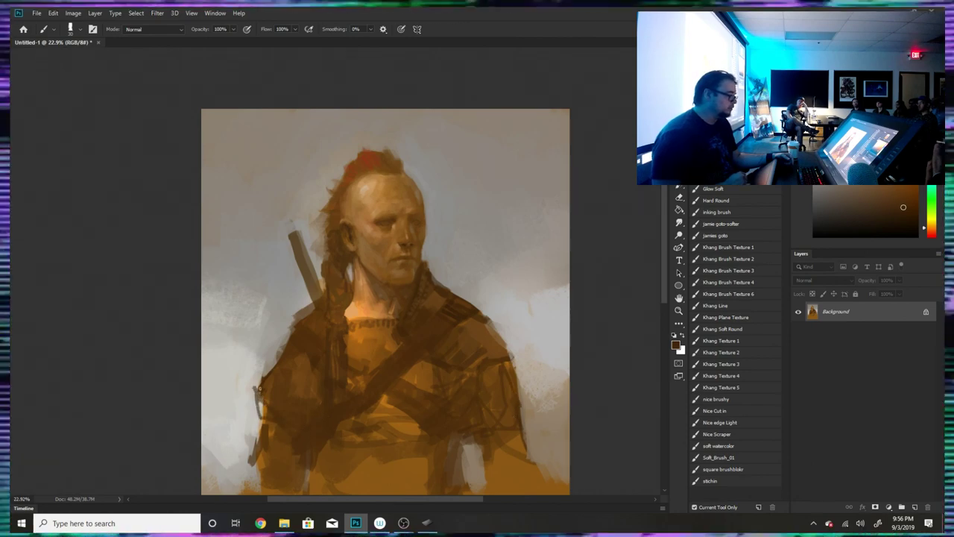
- Reshape and darken the outer edge of the near sleeve with browns sampled from the sleeve and shoulder
key(alt)
alt+click(265, 383)
drag(264, 394, 262, 412)
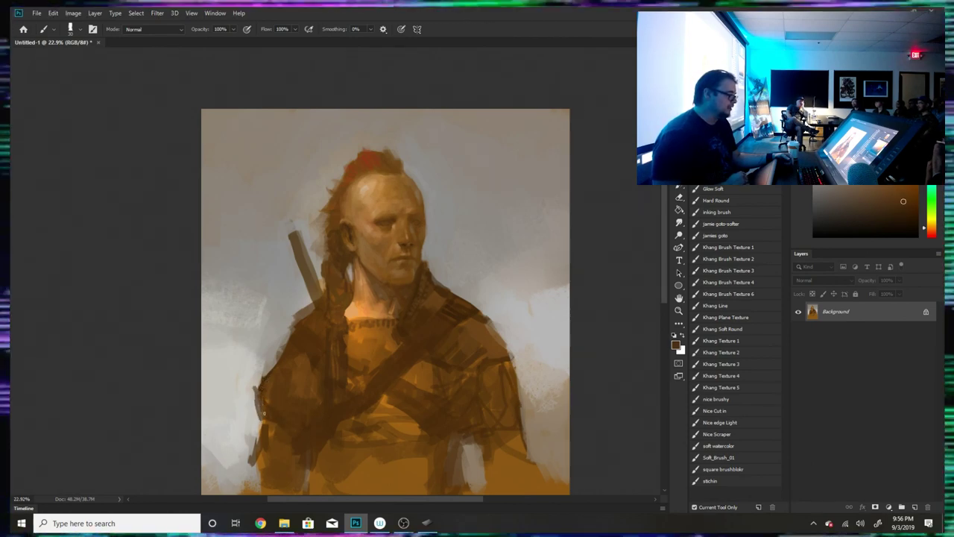
alt+click(307, 387)
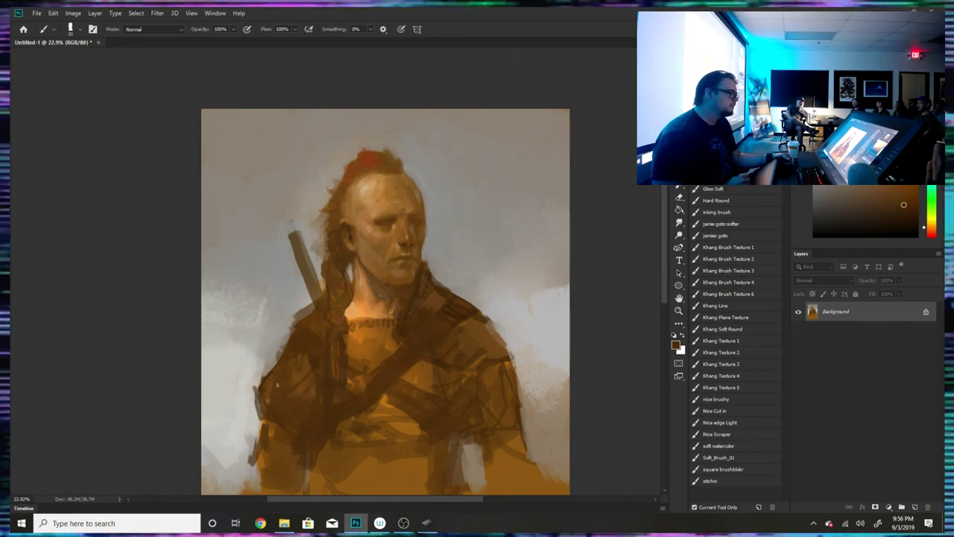
alt+click(274, 355)
- Trim the near shoulder's outline with background grey and a larger brush
alt+click(357, 302)
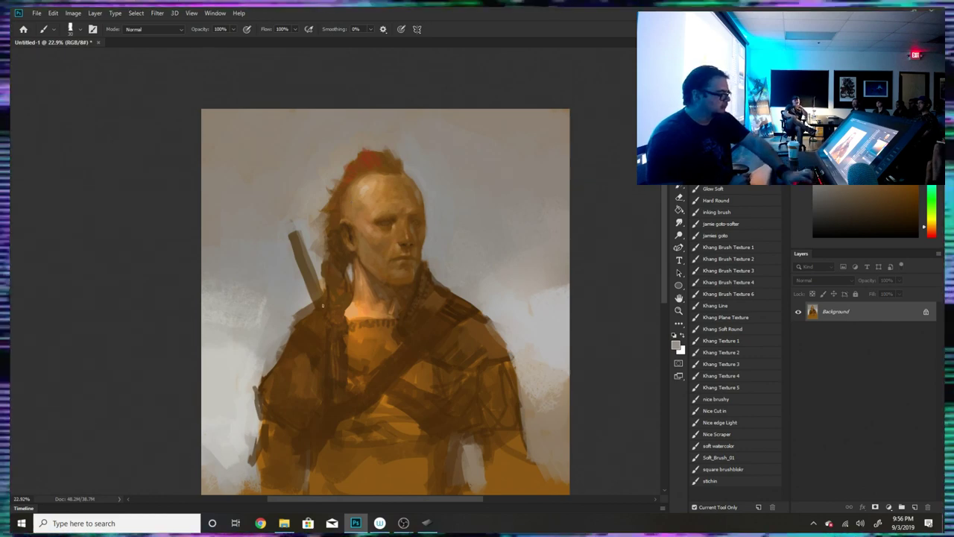
key(bracketright)
key(bracketright)
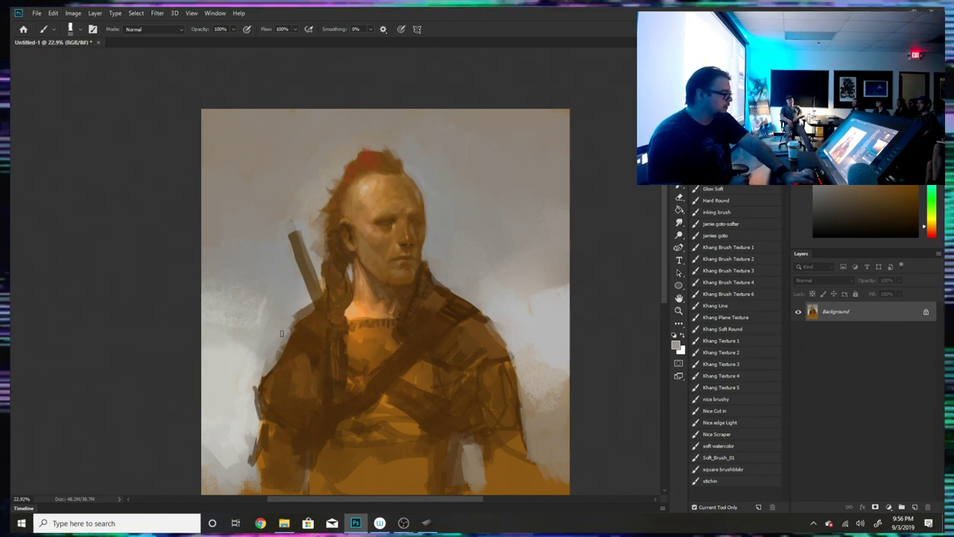
drag(284, 333, 279, 354)
drag(303, 307, 291, 318)
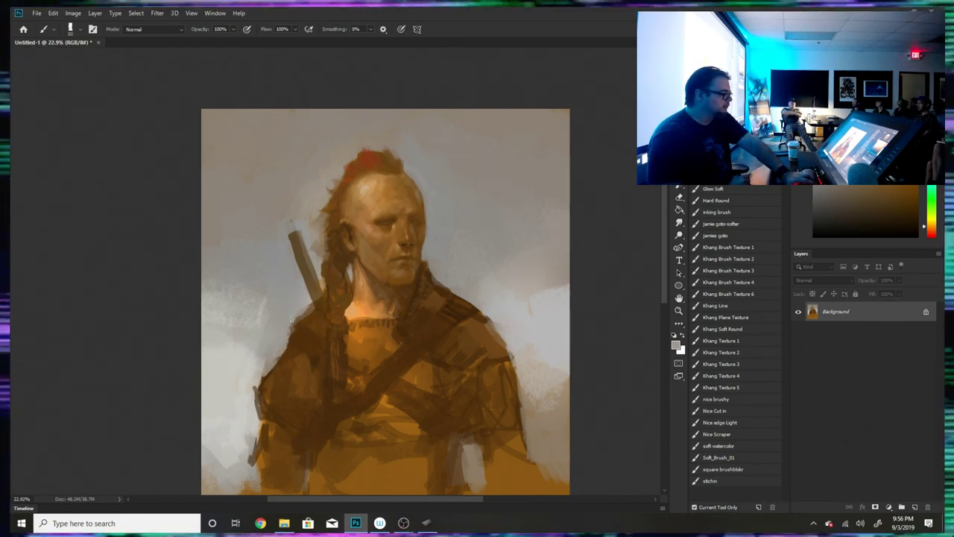
- Paint a protruding side piece and a thicker end on the weapon behind the shoulder with dark brown
alt+click(315, 325)
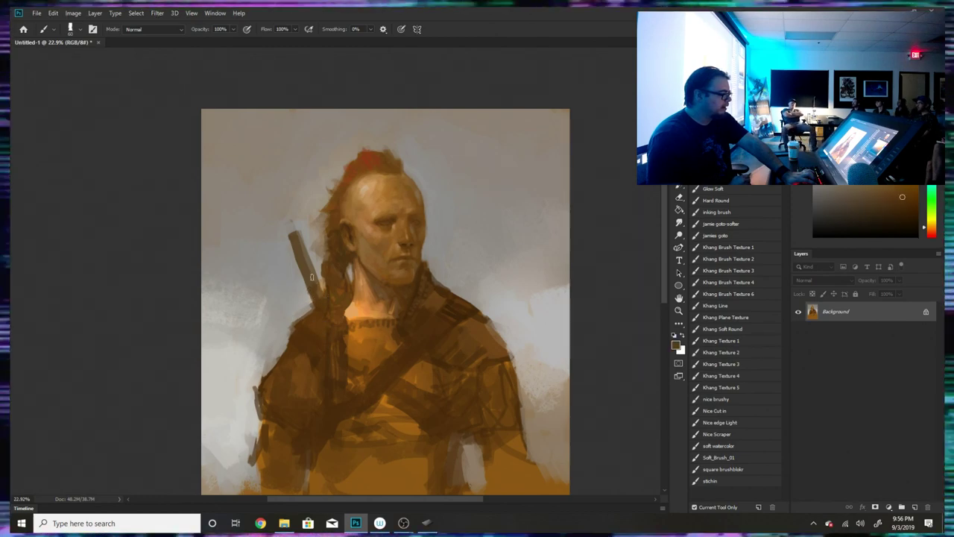
mouse_move(311, 277)
mouse_down()
mouse_move(302, 276)
mouse_move(313, 306)
mouse_move(283, 246)
mouse_move(273, 264)
mouse_move(291, 246)
mouse_move(304, 249)
mouse_move(306, 239)
mouse_move(283, 234)
mouse_up()
alt+click(305, 246)
alt+click(309, 253)
alt+click(306, 233)
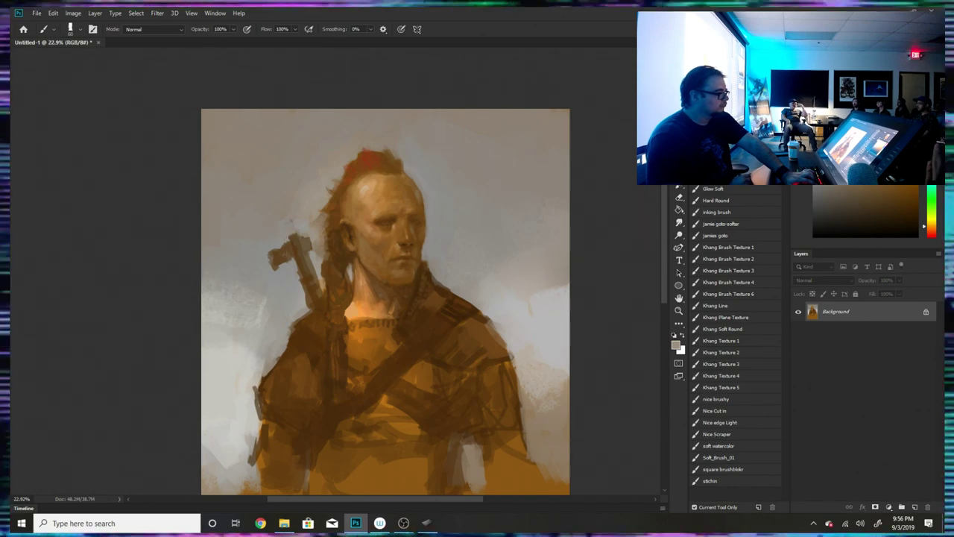
- Carve the weapon's silhouette with background grey and add a thin curved guard in brown beneath the side piece
alt+click(287, 266)
drag(284, 268, 275, 270)
alt+click(302, 260)
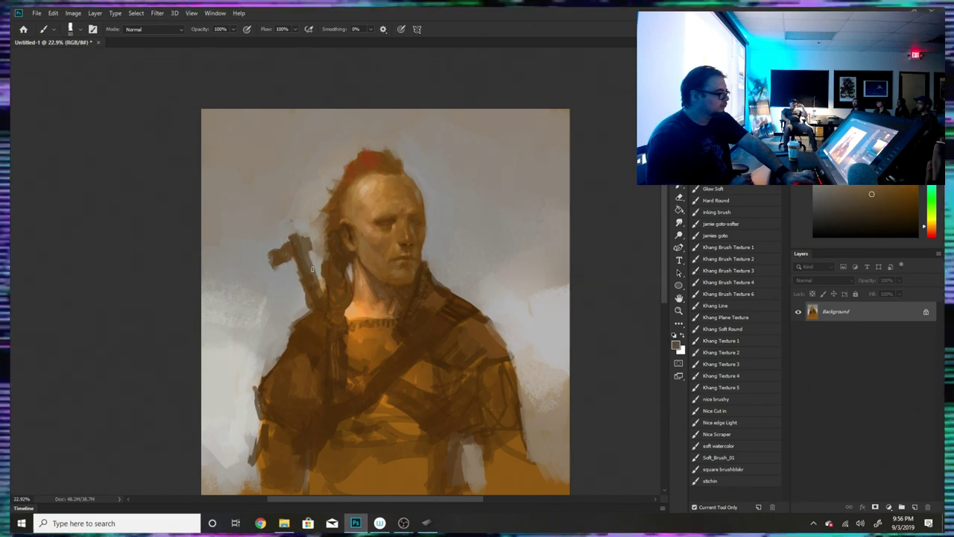
alt+click(303, 298)
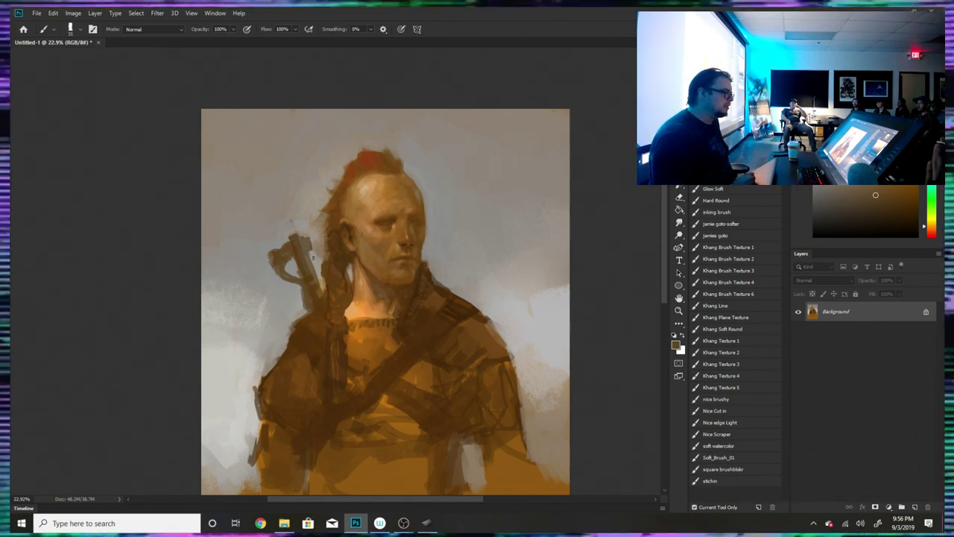
- Fill out the hair behind the ear and neck with browns sampled from the weapon and hair
alt+click(313, 281)
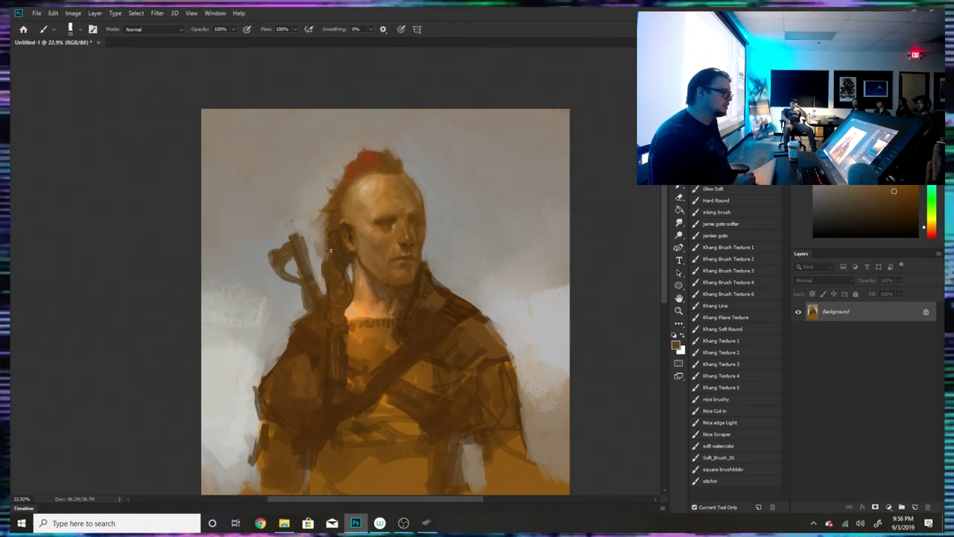
alt+click(335, 276)
alt+click(332, 223)
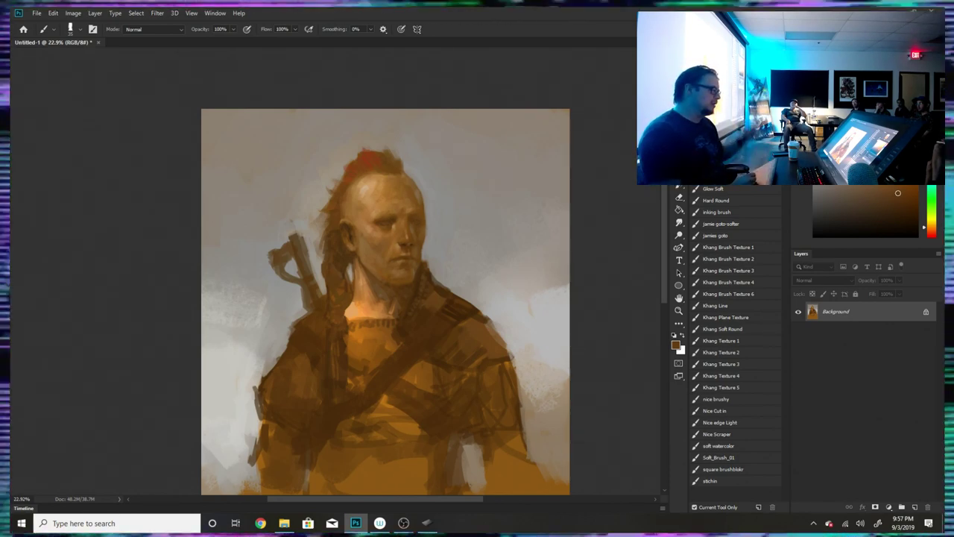
- Refine the hairline above the temple with skin and hair tones sampled from around the shaved side of the head
alt+click(358, 187)
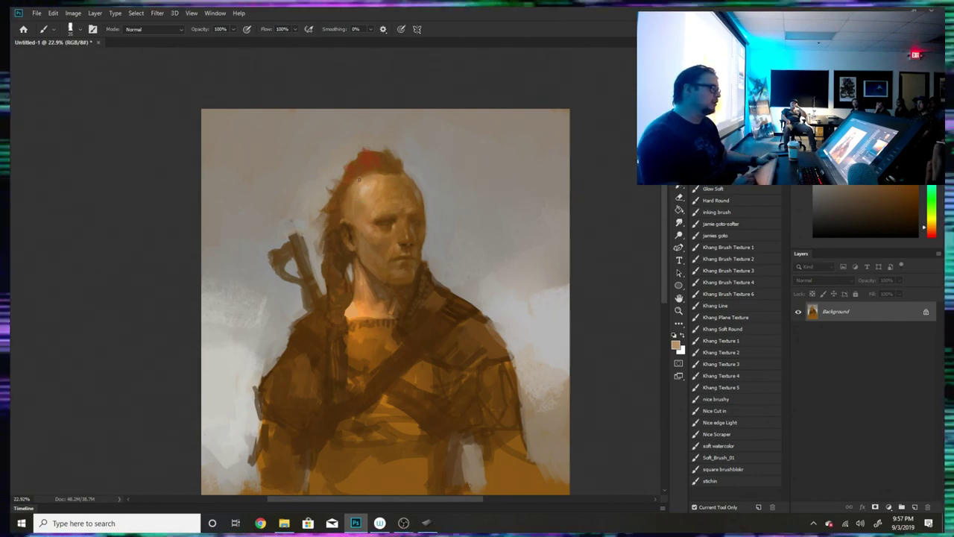
alt+click(350, 185)
alt+click(358, 178)
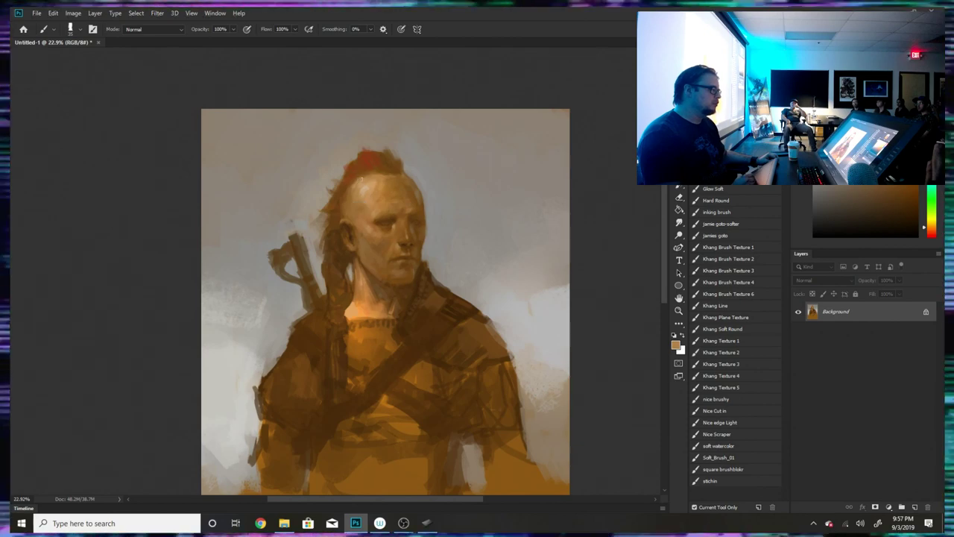
alt+click(351, 182)
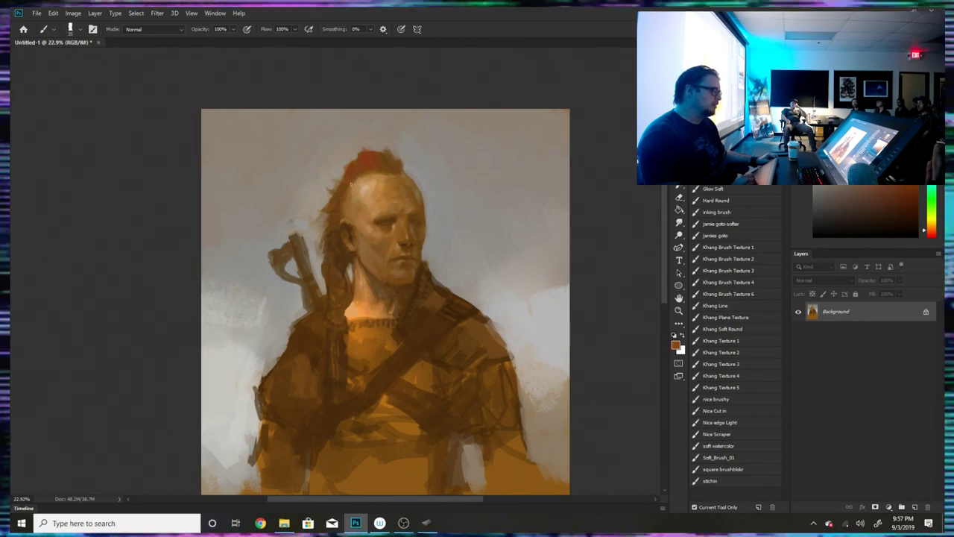
alt+click(359, 186)
alt+click(348, 202)
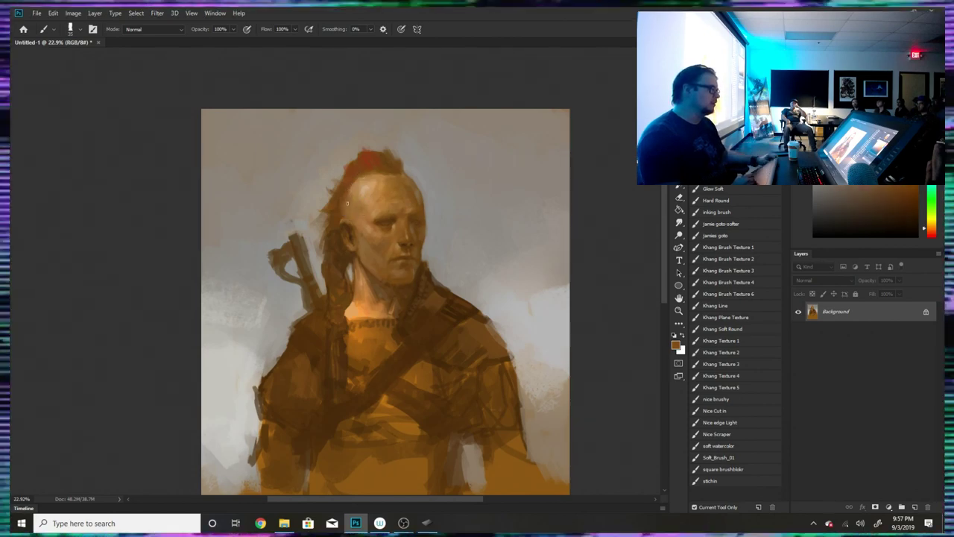
- Switch to the soft watercolor brush in Multiply mode and choose a pale blue colour
click(729, 447)
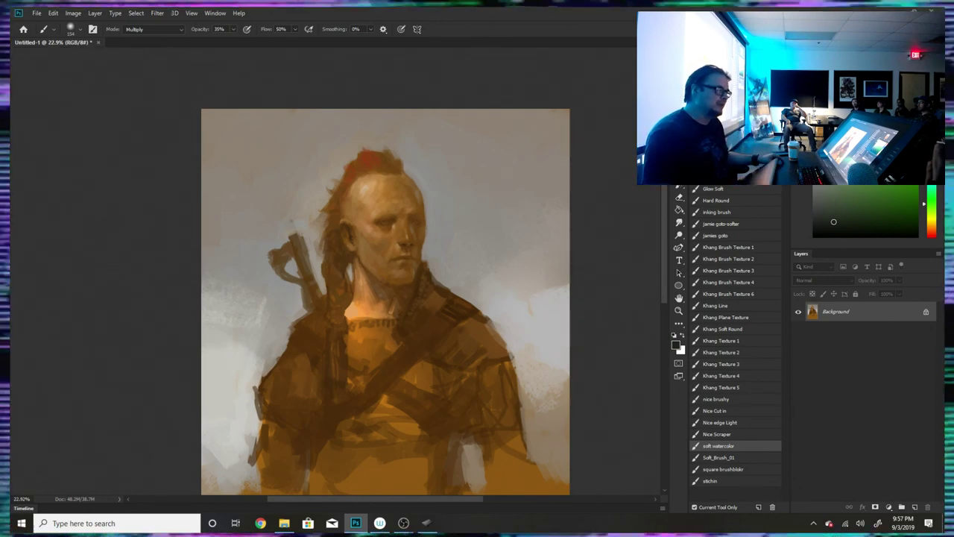
click(833, 152)
click(931, 181)
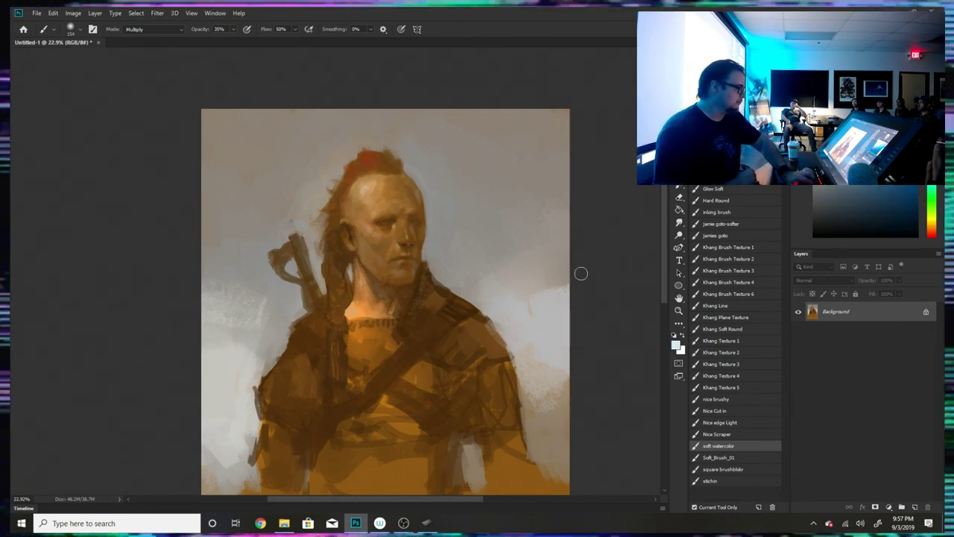
- Try to tint the shaved side of the head light blue with an enlarged soft brush
key(bracketright)
key(bracketright)
key(bracketright)
key(bracketright)
key(bracketright)
key(bracketright)
key(bracketright)
key(bracketright)
key(bracketright)
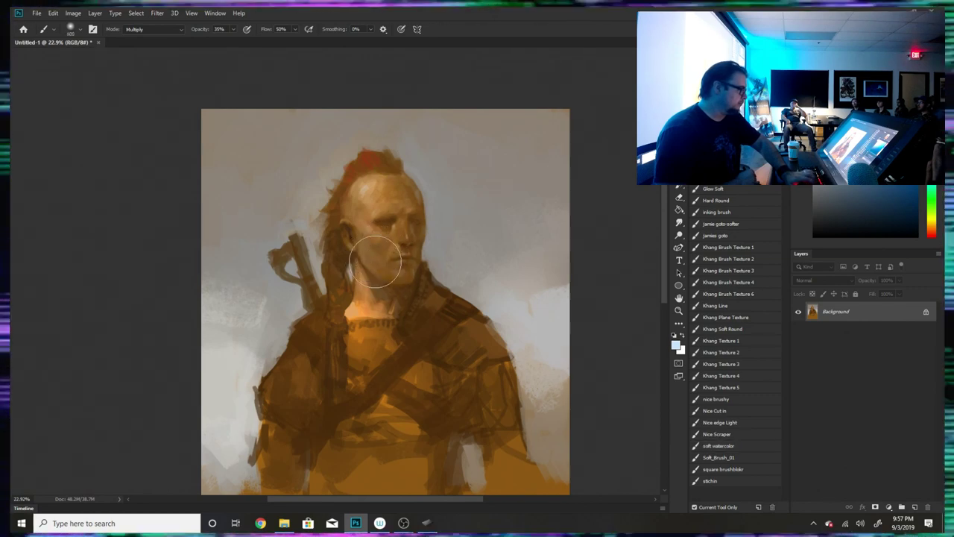
key(bracketleft)
key(bracketleft)
key(bracketleft)
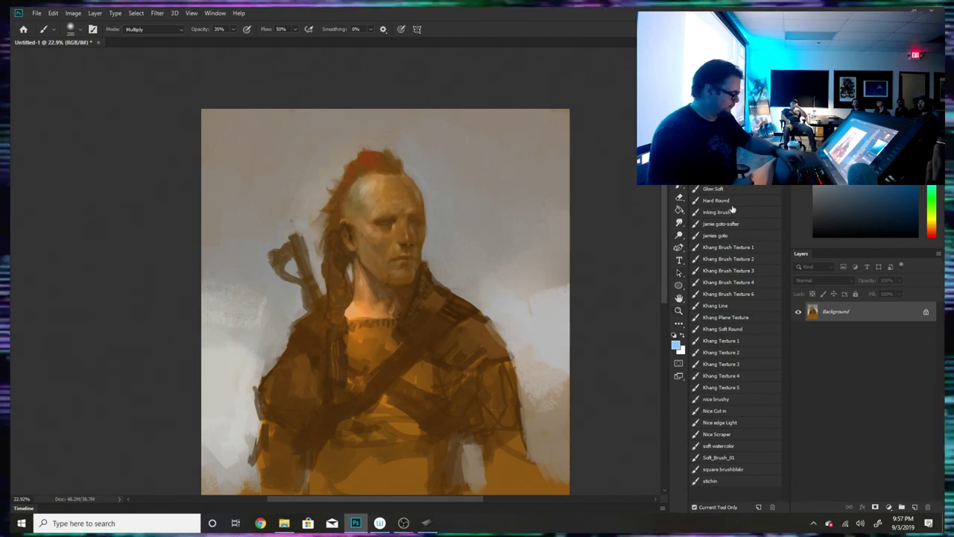
key(ctrl)
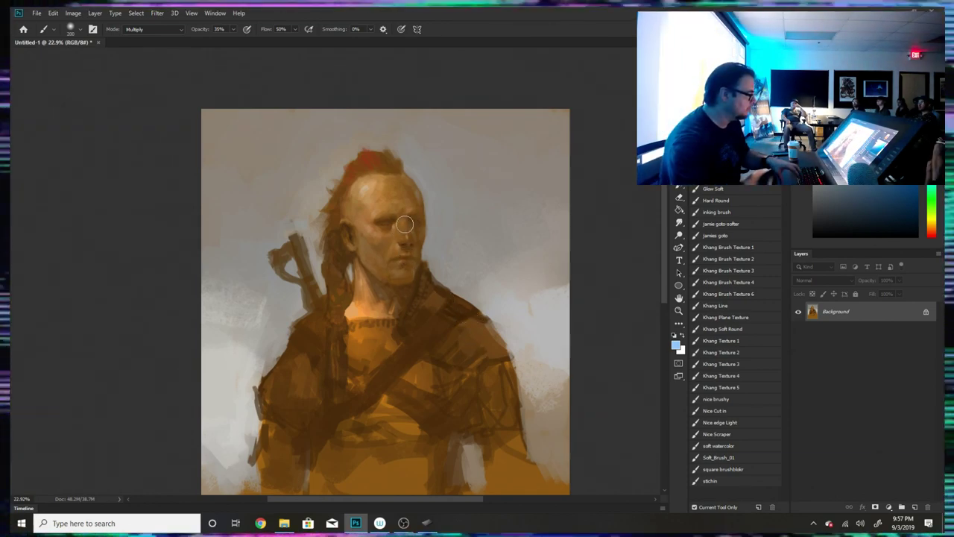
- Redden the near cheek, nose and ear with soft strokes of light pink
scroll(403, 196, up, 4)
scroll(405, 198, up, 1)
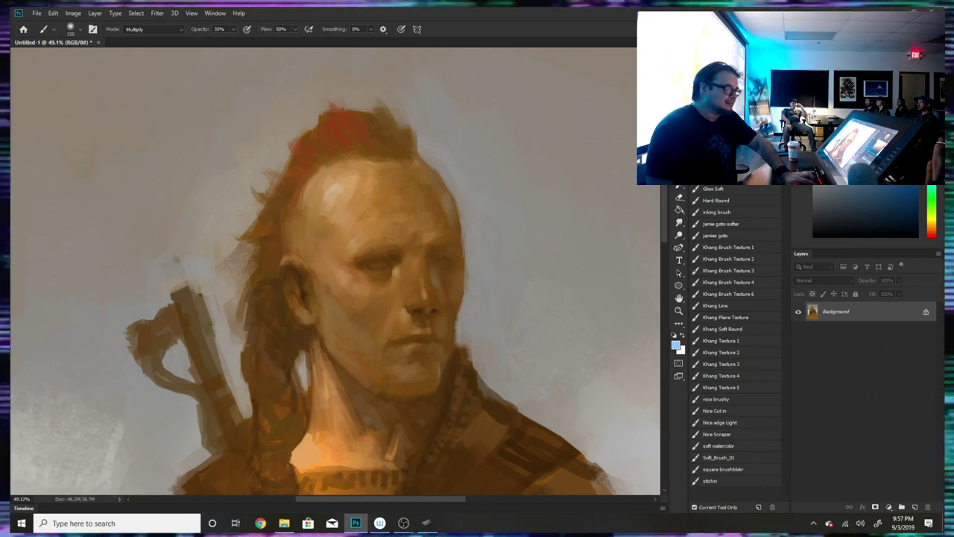
click(933, 235)
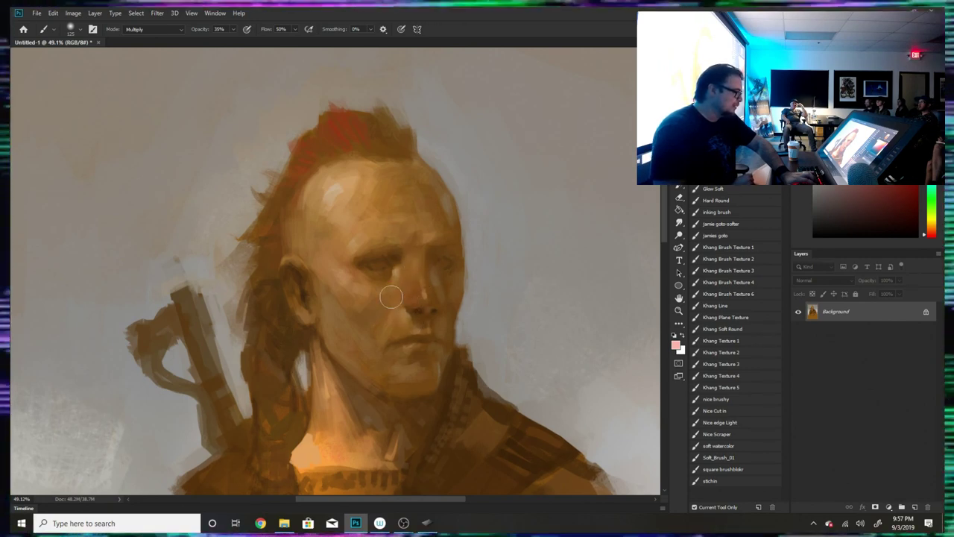
key(bracketright)
key(bracketright)
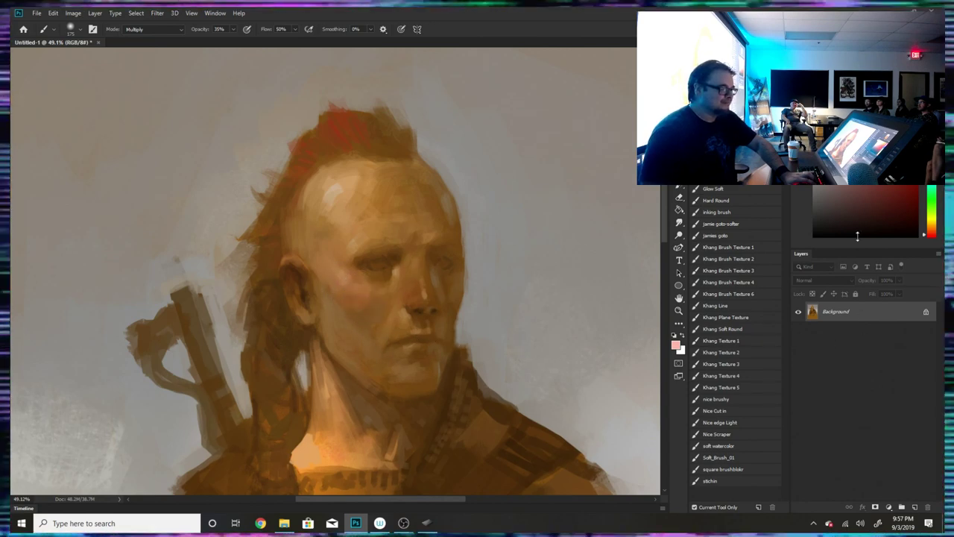
- Cool the shaved area above the ear with pale blue soft strokes, adjusting the brush size to fit
drag(936, 235, 930, 229)
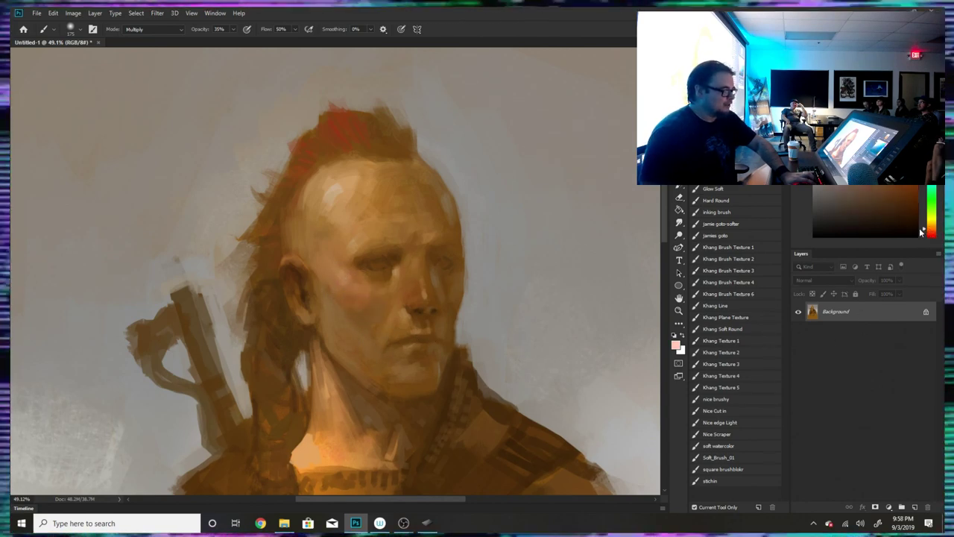
click(932, 173)
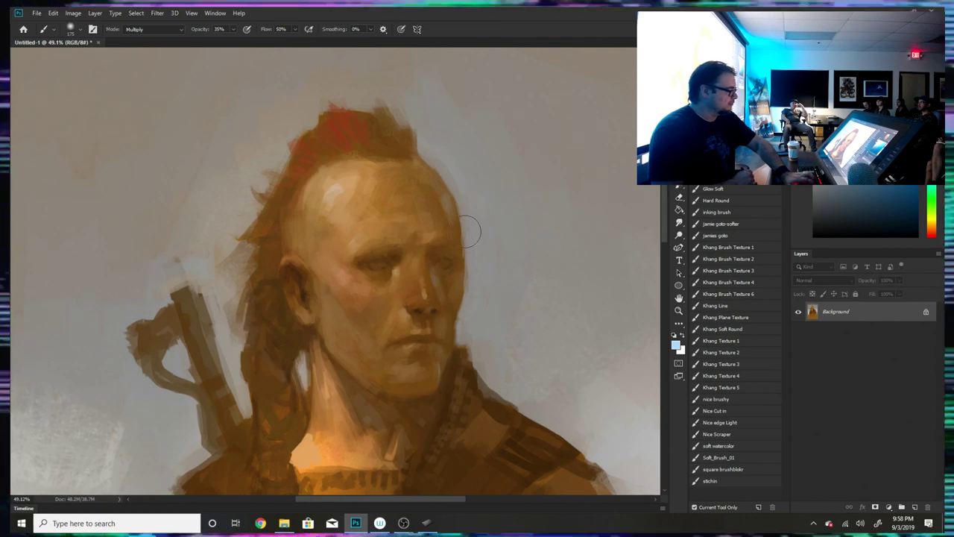
key(bracketright)
key(bracketright)
key(bracketright)
key(bracketright)
key(bracketright)
key(bracketright)
key(bracketright)
key(bracketright)
key(bracketright)
key(bracketleft)
key(bracketleft)
drag(302, 201, 335, 226)
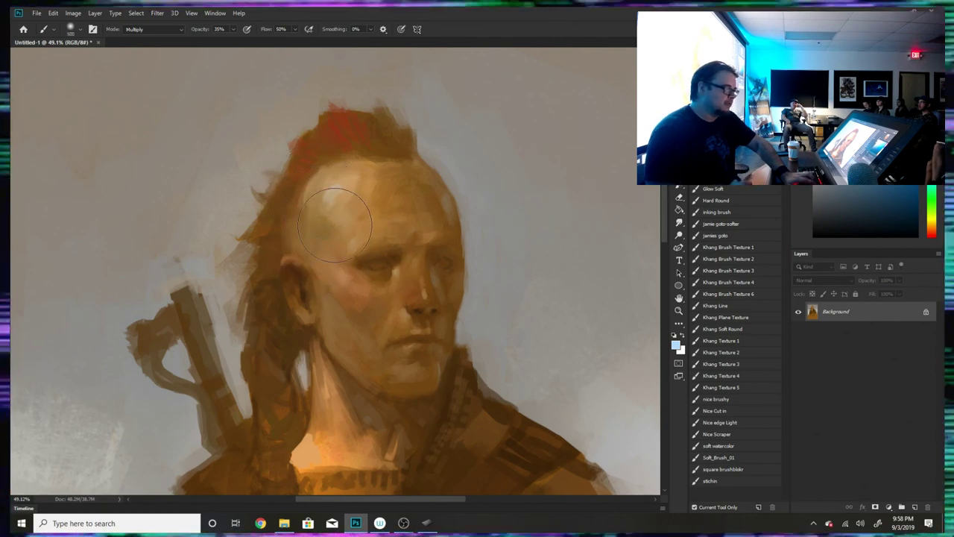
key(bracketleft)
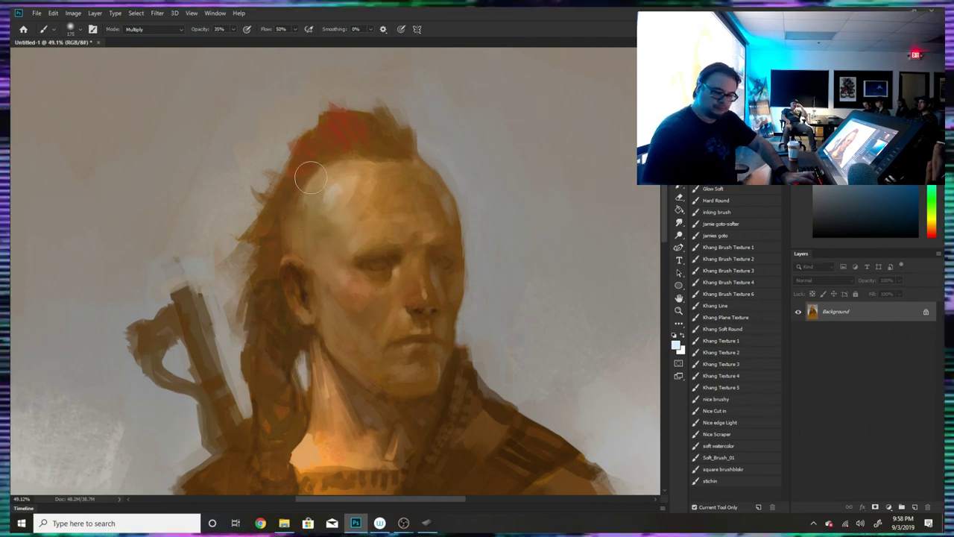
- Tint the side of the neck below the ear with soft pale pink strokes
scroll(410, 181, down, 9)
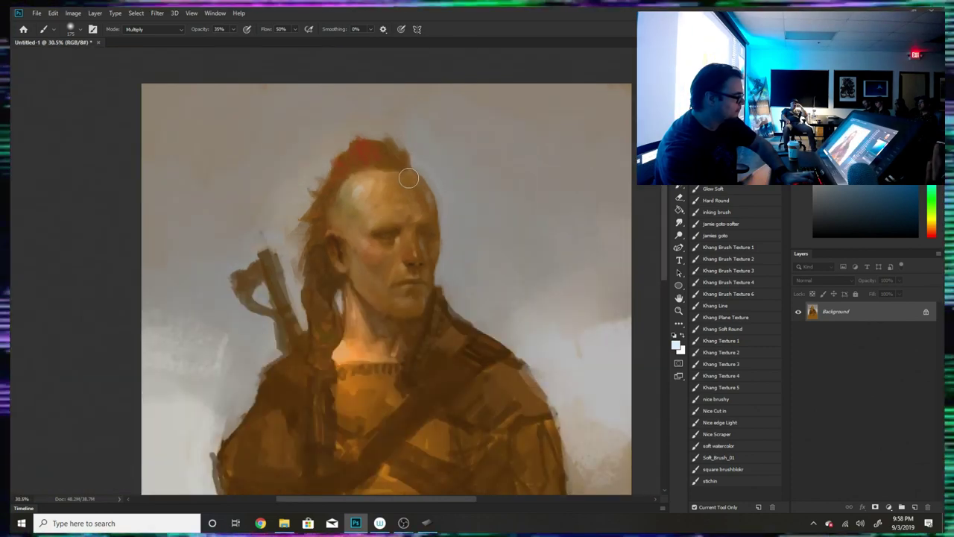
scroll(421, 205, up, 3)
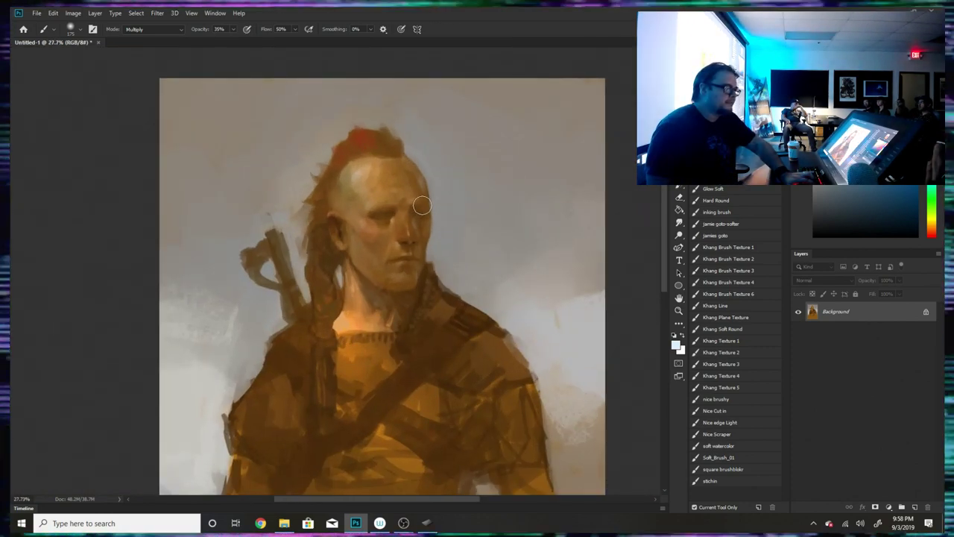
click(930, 237)
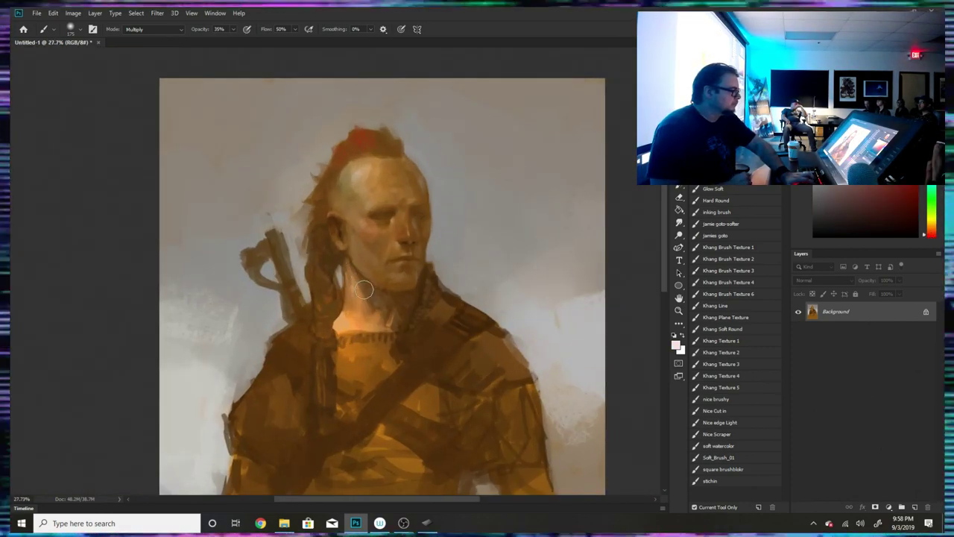
drag(348, 264, 354, 291)
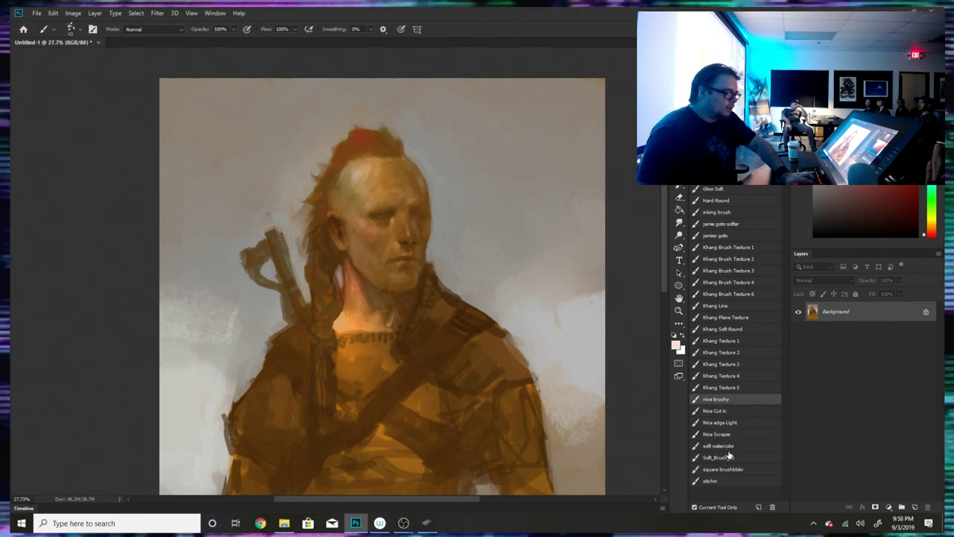
- Rework the shirt collar and the base of the neck using the square brush with sampled skin and brown tones
click(730, 458)
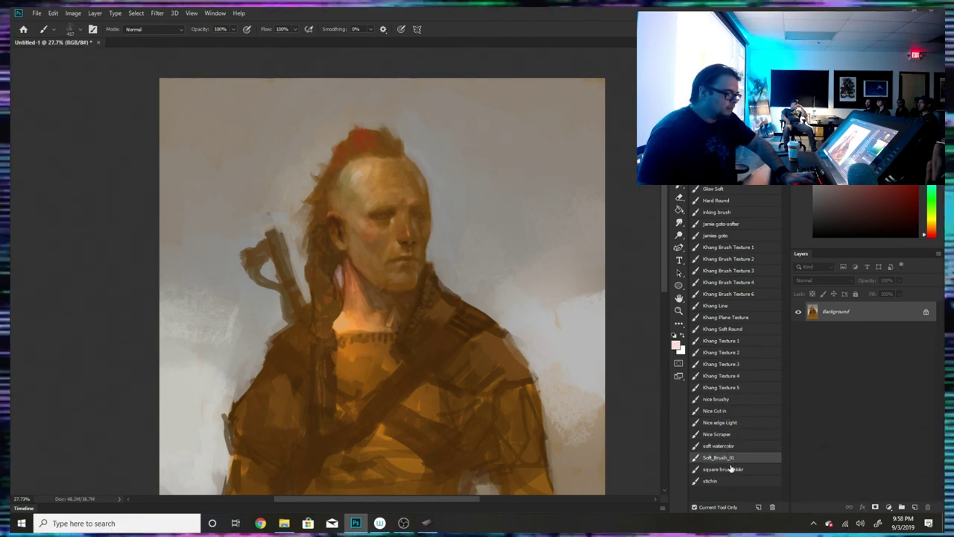
click(728, 468)
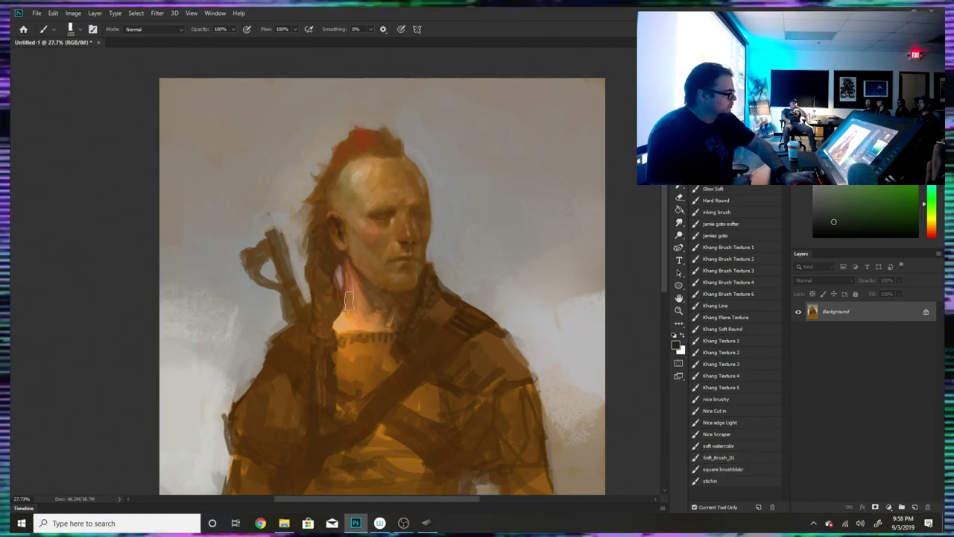
alt+click(337, 332)
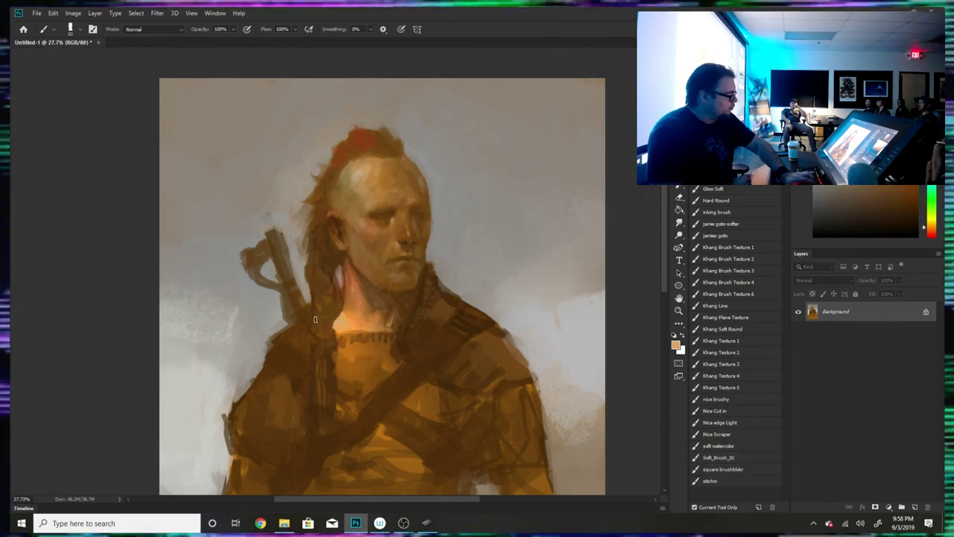
alt+click(367, 335)
alt+click(398, 339)
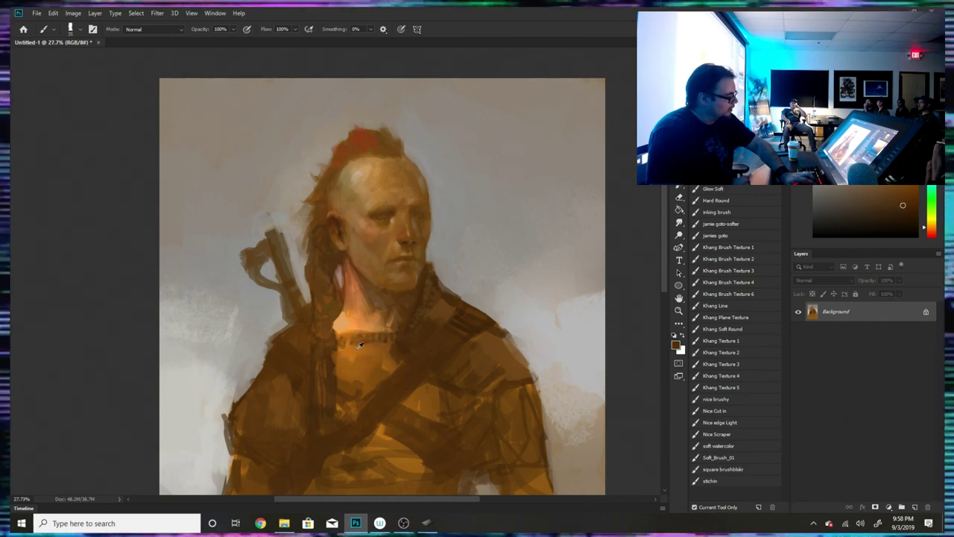
alt+click(359, 345)
alt+click(331, 383)
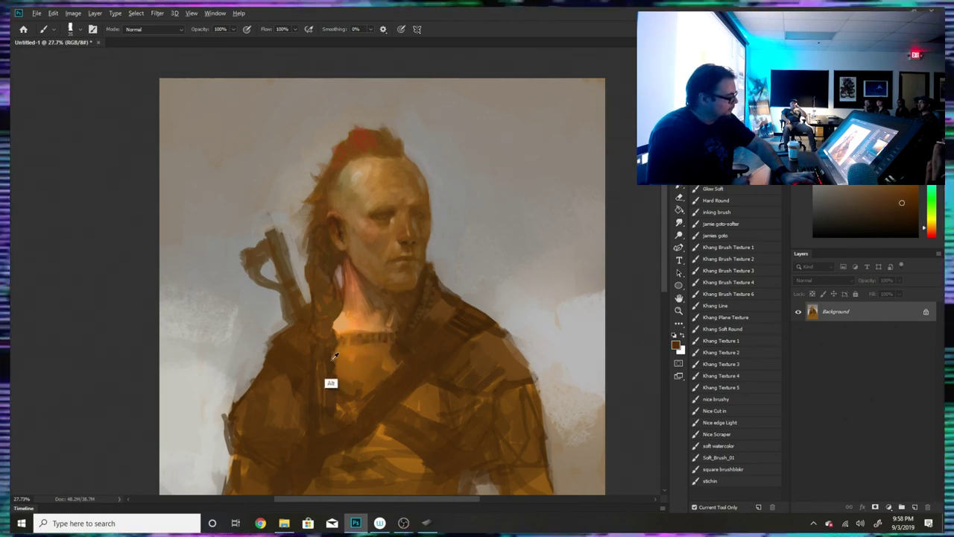
- Paint dark segments along the diagonal strap from the far shoulder across the chest with sampled browns
alt+click(459, 317)
alt+click(460, 321)
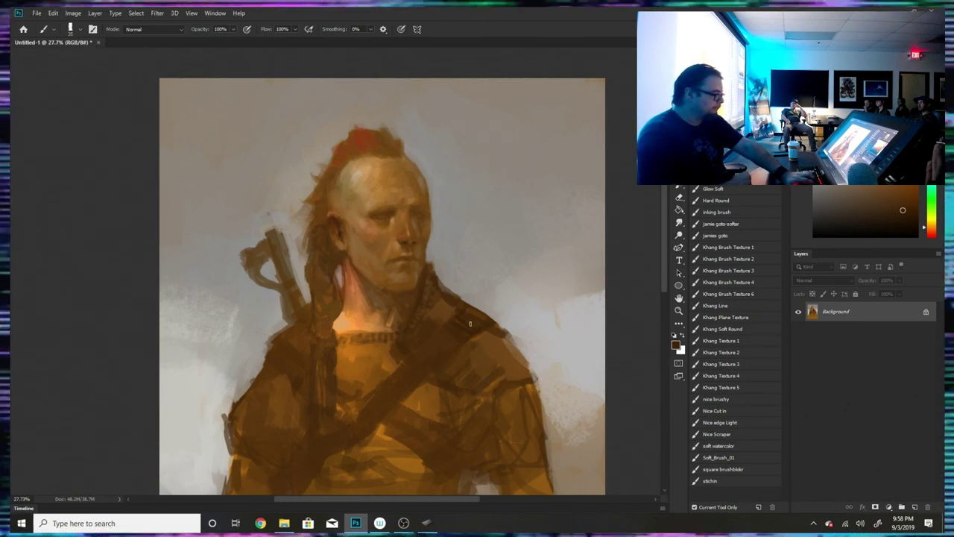
alt+click(471, 327)
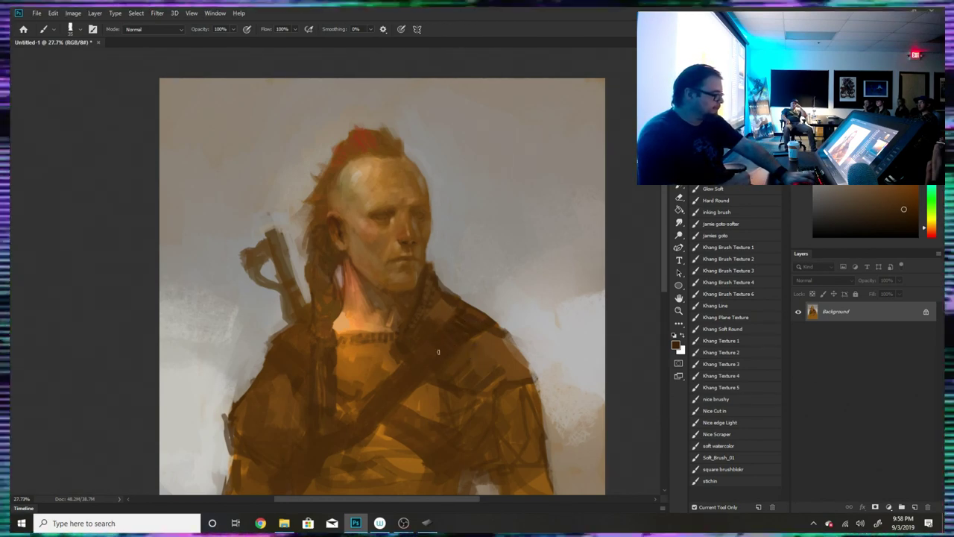
alt+click(375, 407)
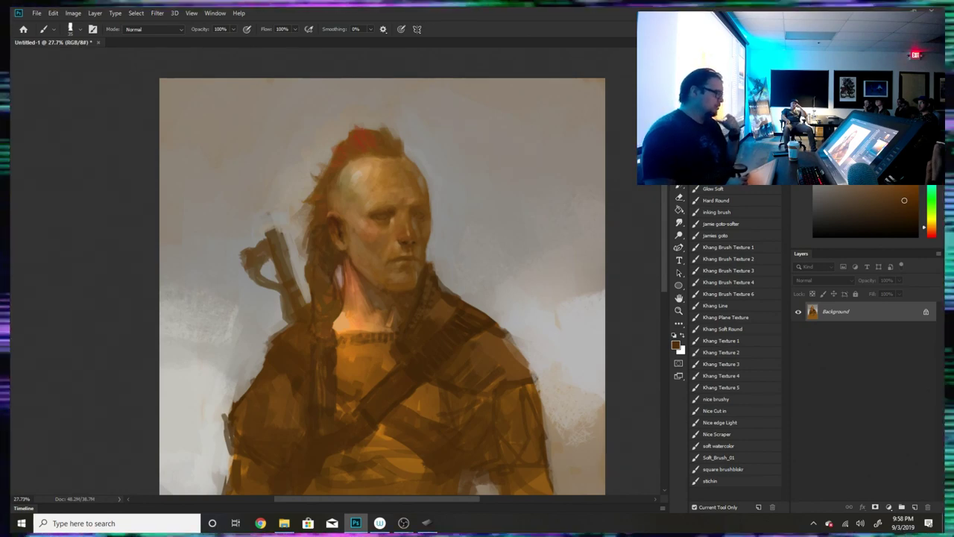
- Develop the shirt folds on the chest below the strap with sampled ochre and brown tones
alt+click(423, 401)
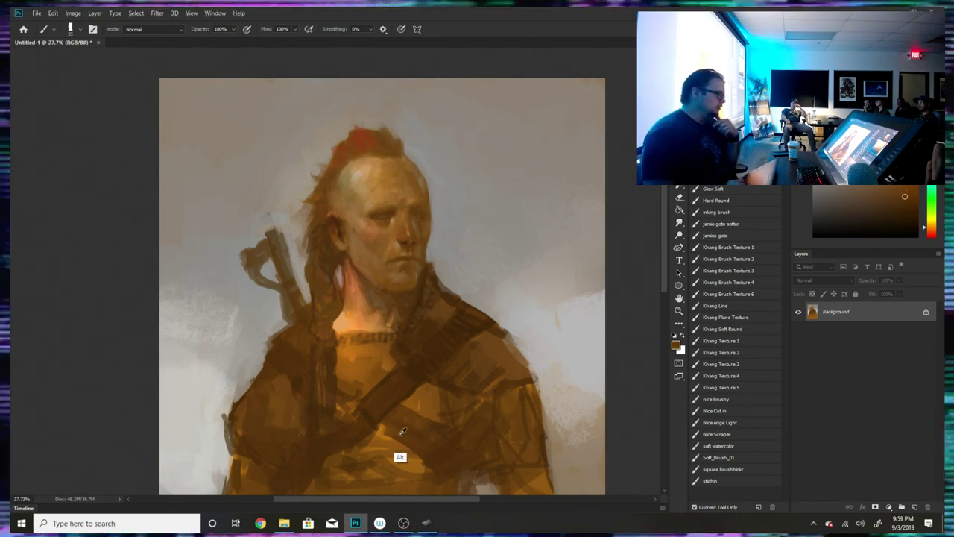
alt+click(415, 462)
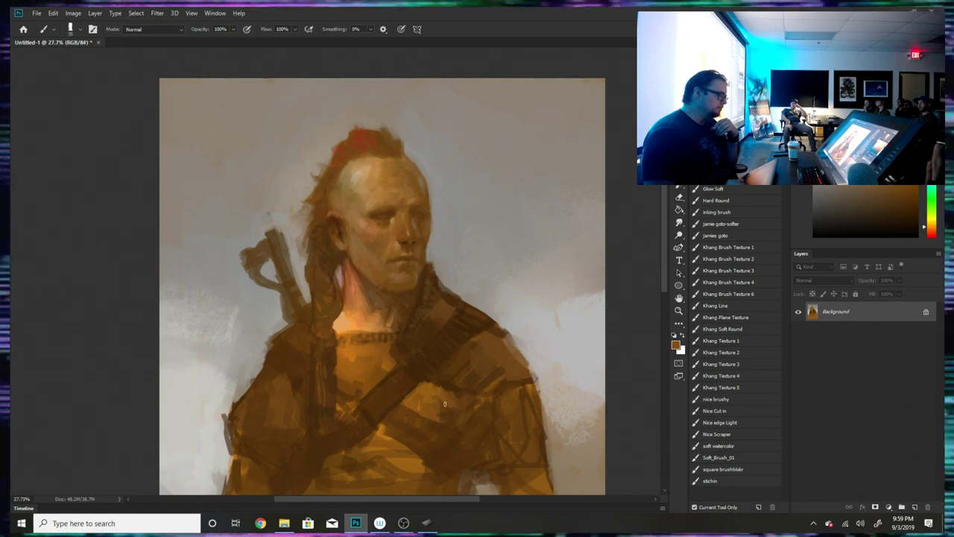
alt+click(435, 407)
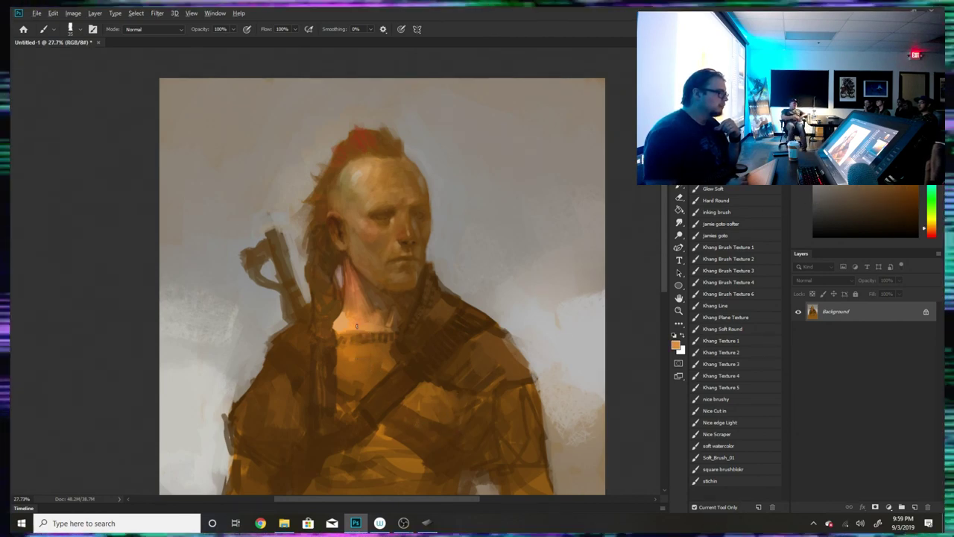
- Sharpen the shirt's neckline with sampled skin orange above it and a dark brown edge along the collar
alt+click(364, 330)
alt+click(365, 360)
mouse_move(347, 332)
mouse_down()
mouse_move(336, 332)
mouse_move(390, 328)
mouse_up()
alt+click(405, 337)
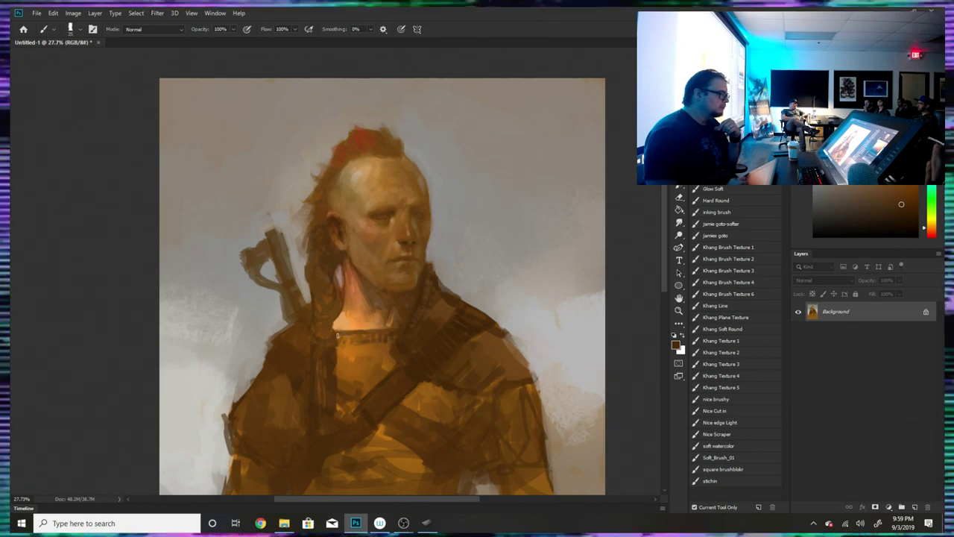
alt+click(357, 379)
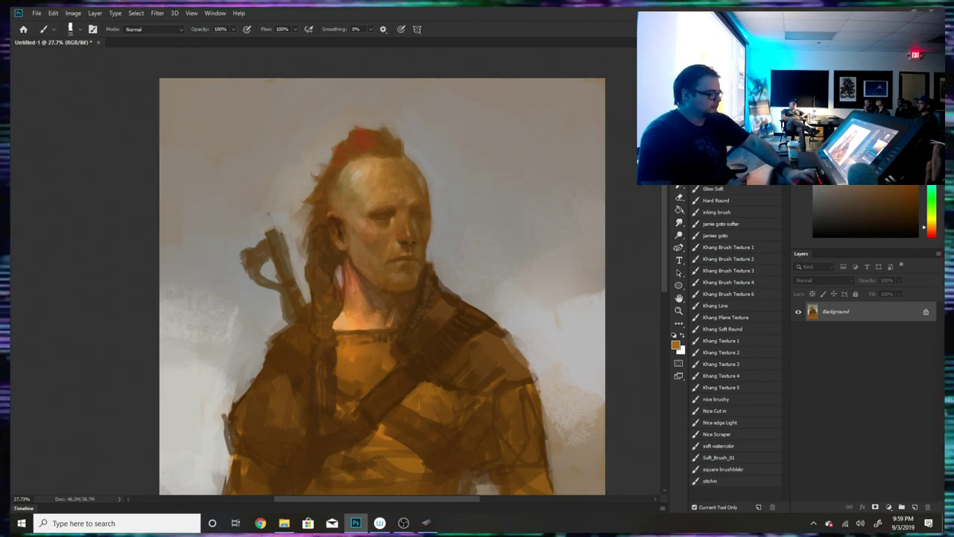
- Repaint the shirt area between the neckline and the diagonal strap with greyish tan tones
alt+click(444, 316)
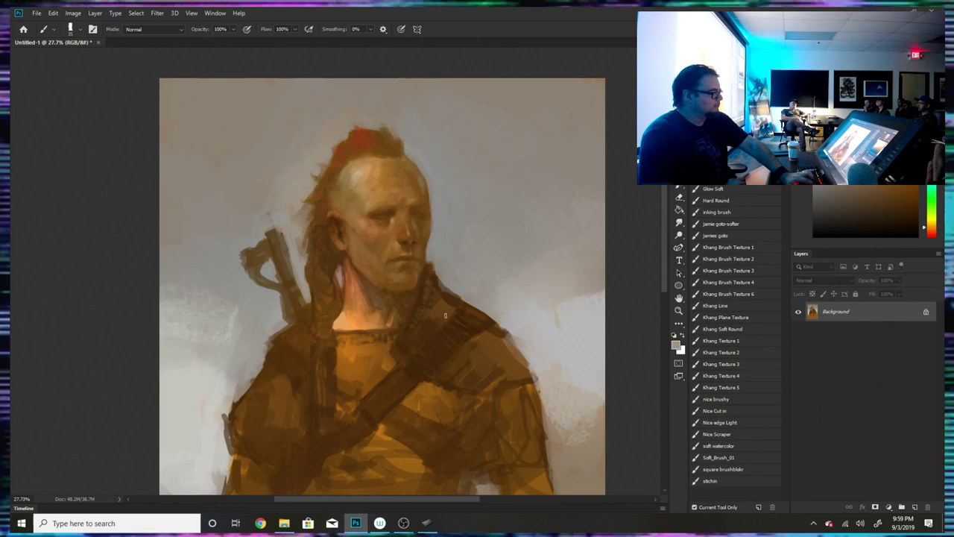
drag(365, 351, 360, 369)
alt+click(364, 357)
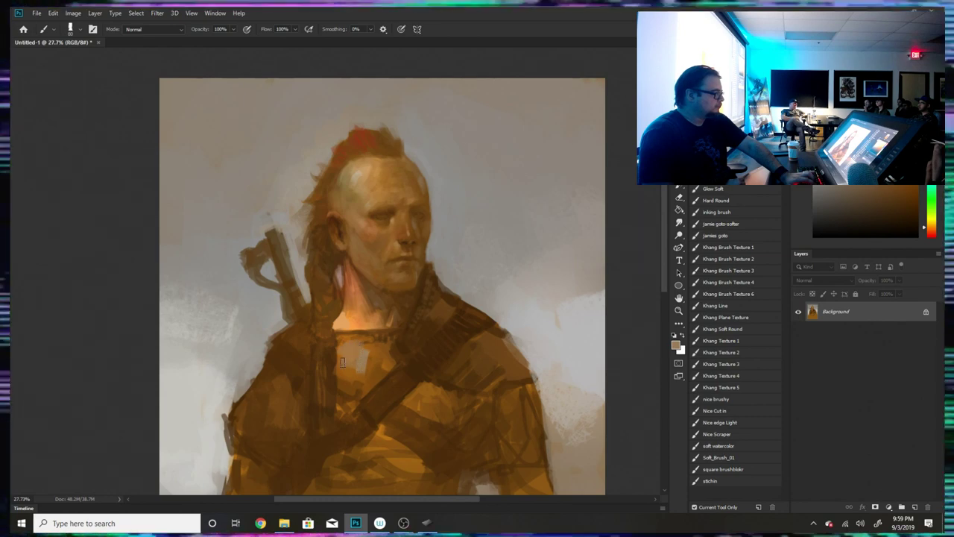
drag(342, 362, 357, 391)
alt+click(353, 396)
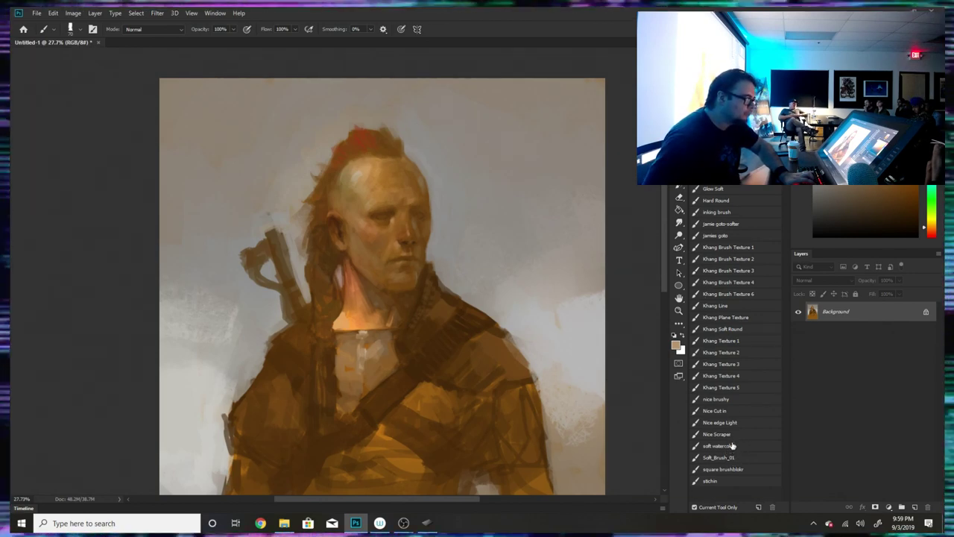
- Add a cool blue glow over the chest with an enlarged Glow Soft brush in Color Dodge mode and a dark blue
click(715, 189)
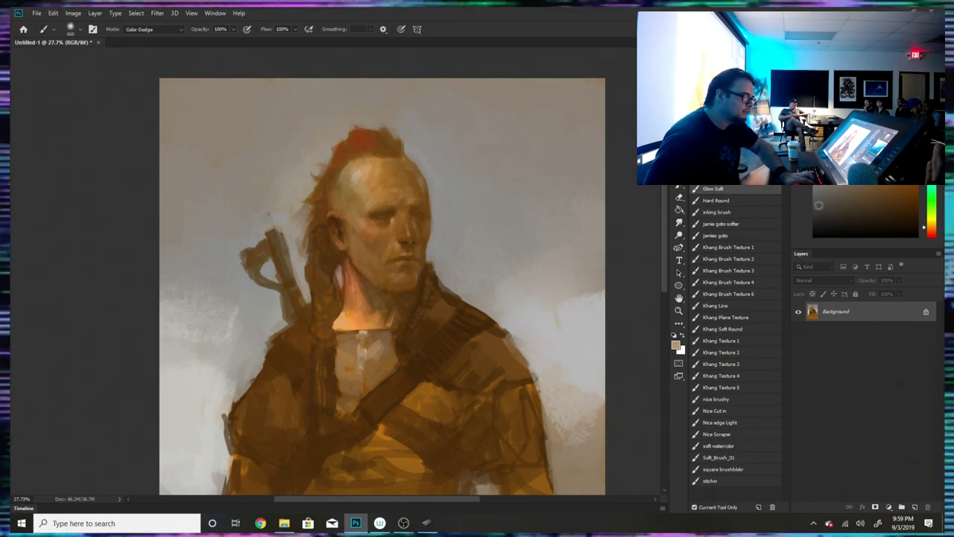
click(931, 175)
click(914, 211)
key(bracketright)
key(bracketright)
key(bracketright)
key(bracketright)
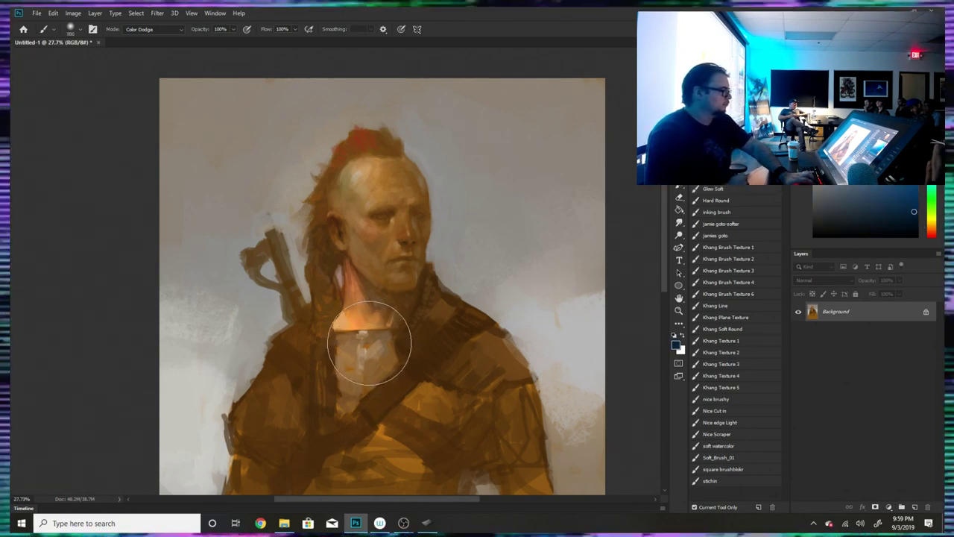
mouse_move(369, 375)
mouse_down()
mouse_move(438, 401)
mouse_move(377, 468)
mouse_up()
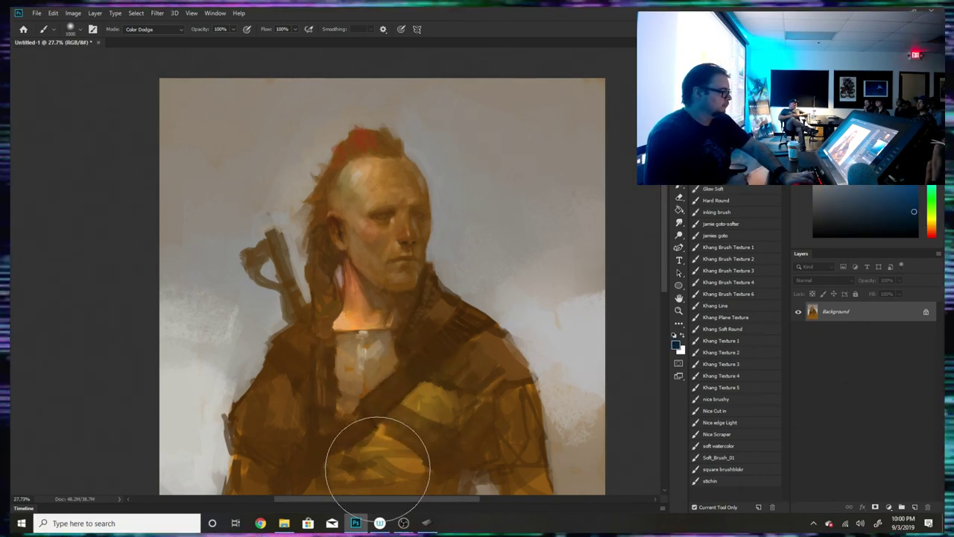
drag(936, 193, 918, 193)
click(381, 368)
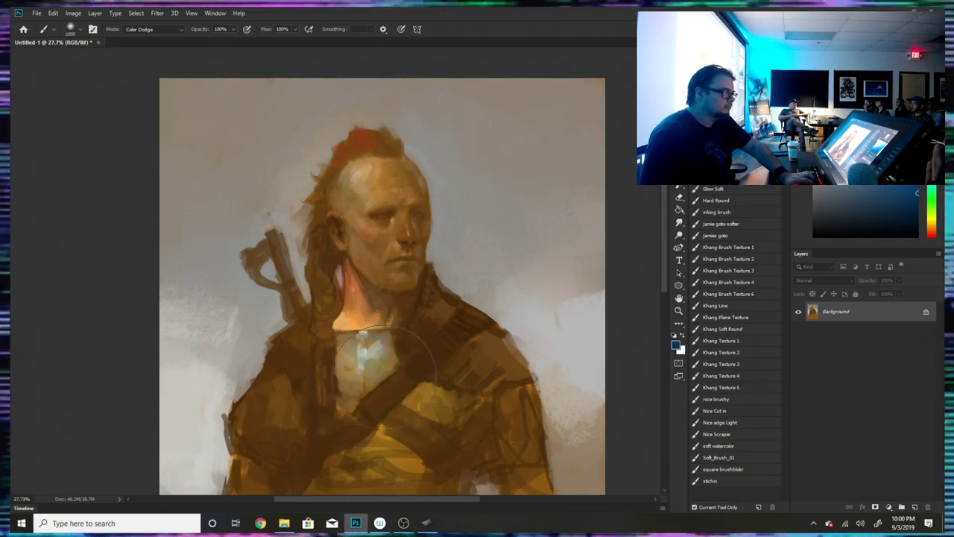
- Blend the pale chest panel below the neckline using the Jamies goto brush with sampled grey and ochre tones
click(716, 236)
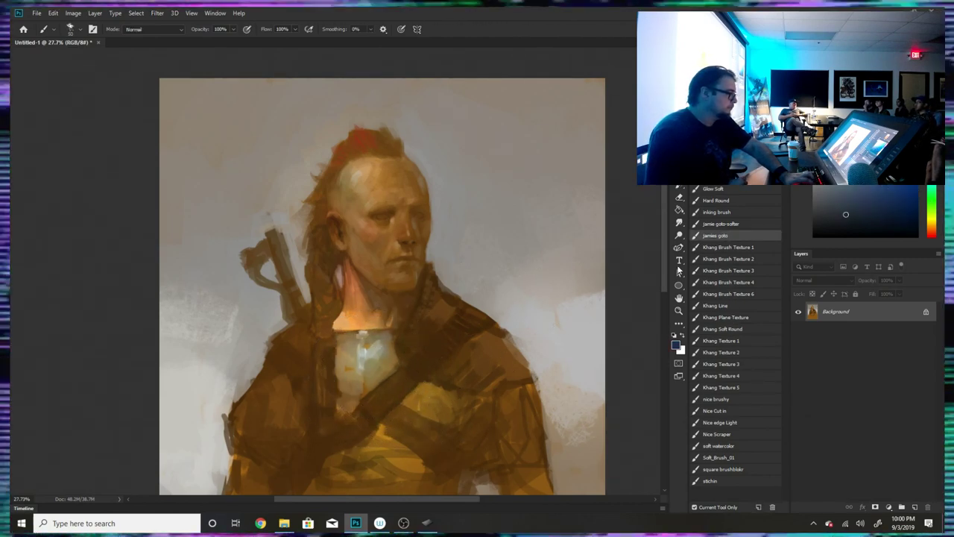
alt+click(382, 341)
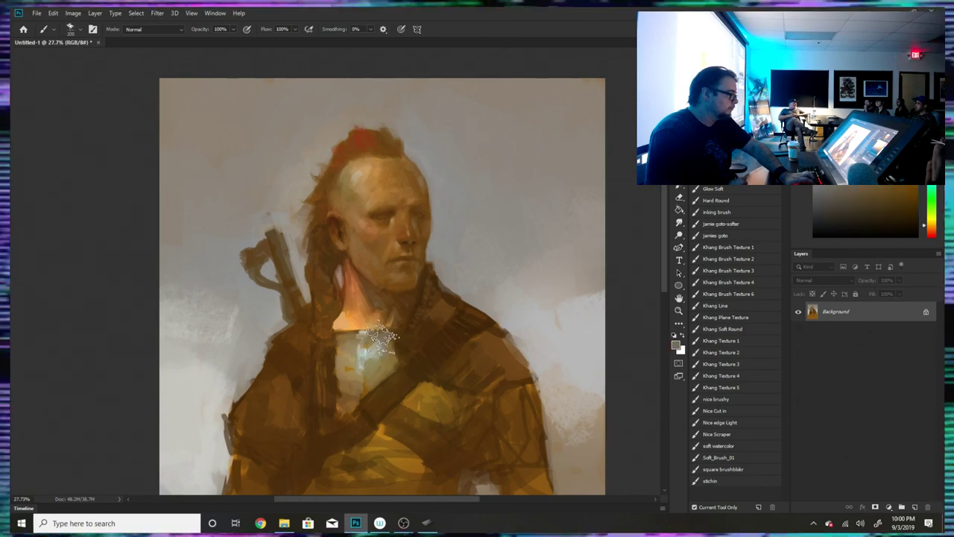
alt+click(372, 379)
mouse_move(376, 345)
mouse_down()
mouse_move(365, 384)
mouse_move(354, 380)
mouse_move(342, 341)
mouse_move(345, 367)
mouse_up()
alt+click(379, 364)
alt+click(347, 373)
key([)
key([)
key([)
key([)
key(alt+[)
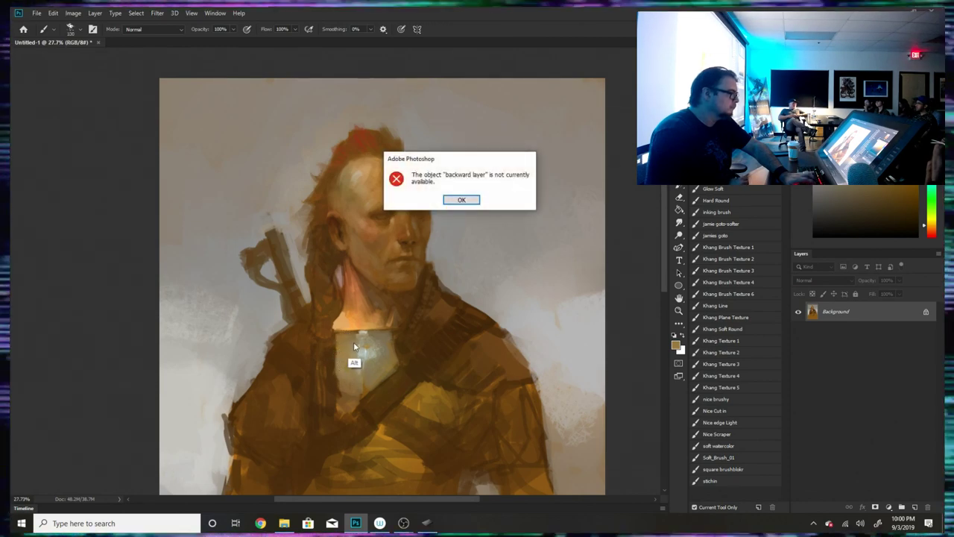
click(463, 201)
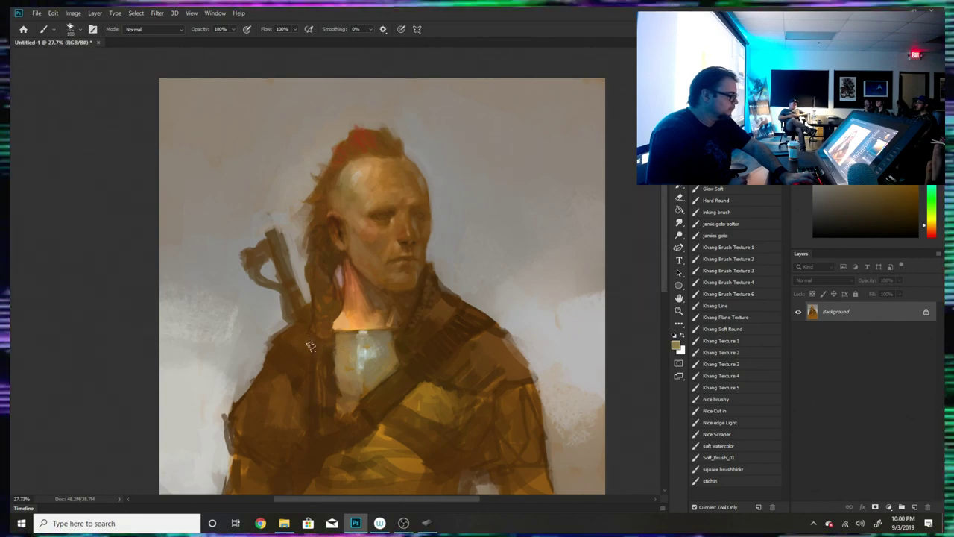
- Add textured tan strokes on the near shoulder and a muted grey patch on the shirt just below the strap
mouse_move(312, 391)
mouse_down()
mouse_move(276, 376)
mouse_move(315, 381)
mouse_up()
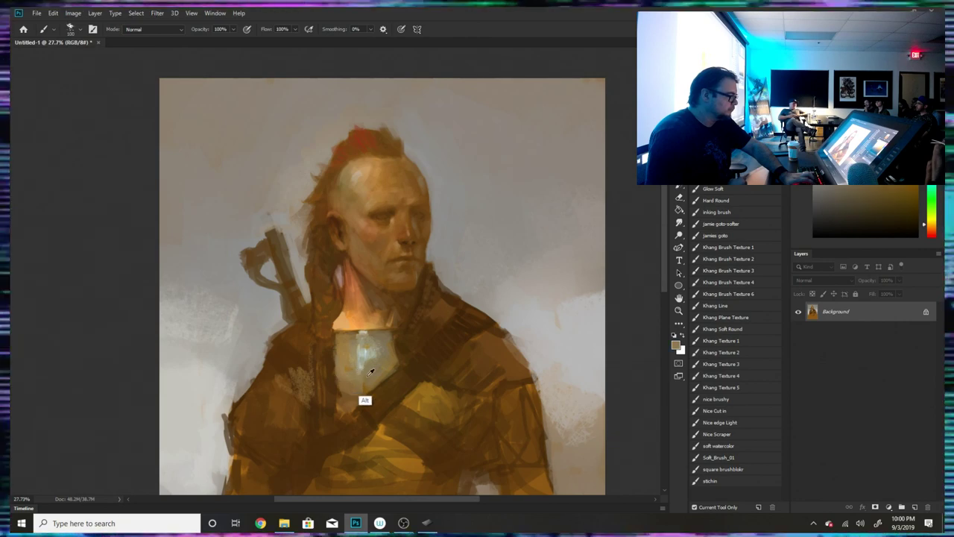
click(850, 194)
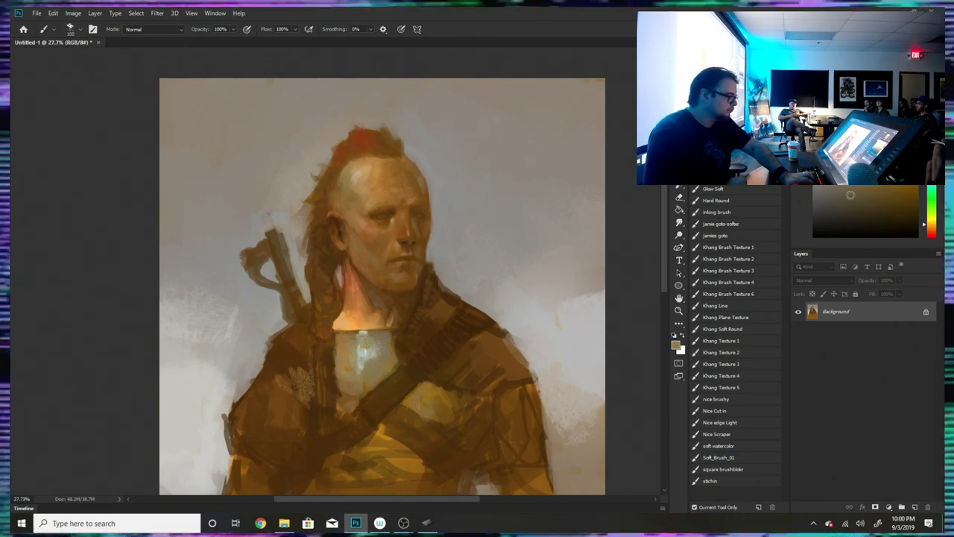
mouse_move(416, 403)
mouse_down()
mouse_move(410, 388)
mouse_move(434, 393)
mouse_move(412, 398)
mouse_move(437, 386)
mouse_move(433, 402)
mouse_move(414, 403)
mouse_move(406, 389)
mouse_move(387, 410)
mouse_up()
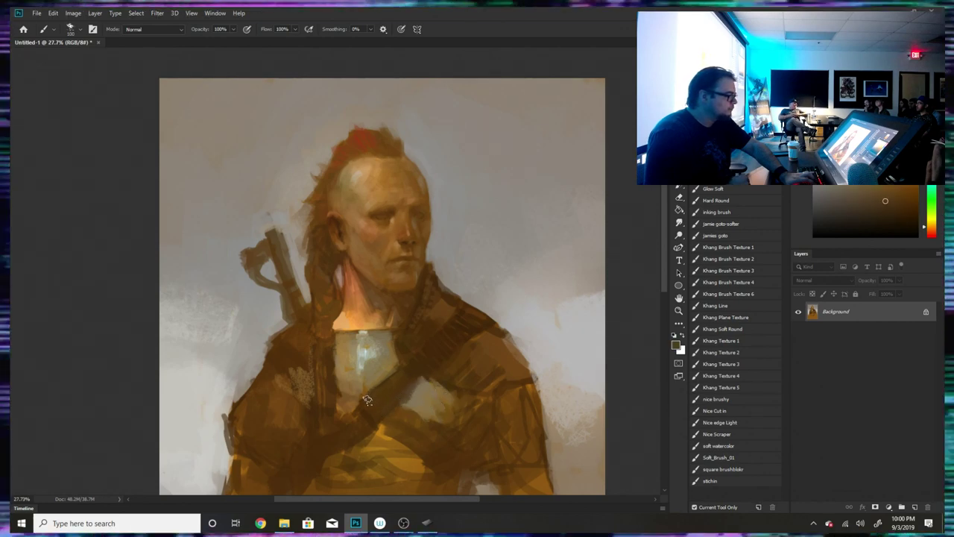
- Rework the cloak's collar and the strap over the far shoulder with sampled browns
drag(447, 337, 485, 330)
alt+click(448, 310)
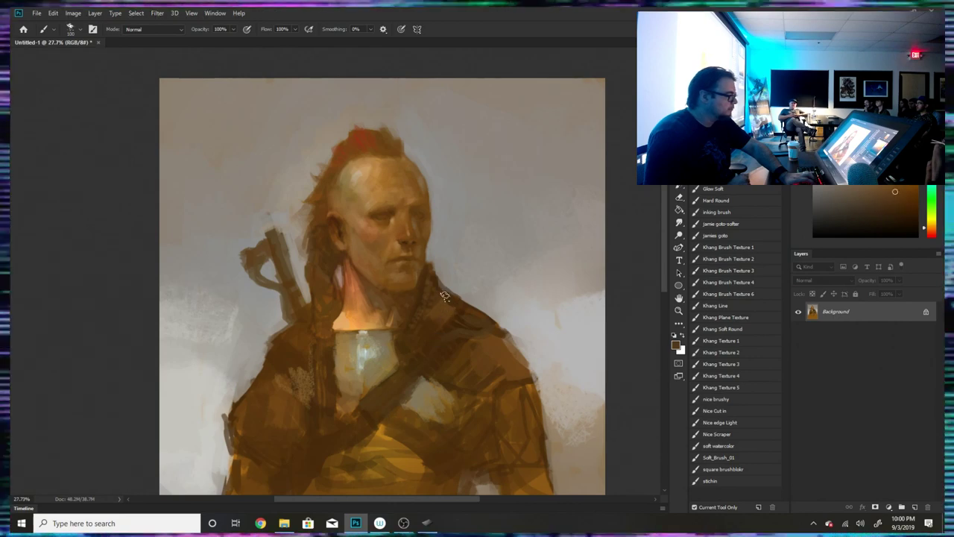
drag(445, 297, 434, 270)
alt+click(431, 302)
alt+click(421, 289)
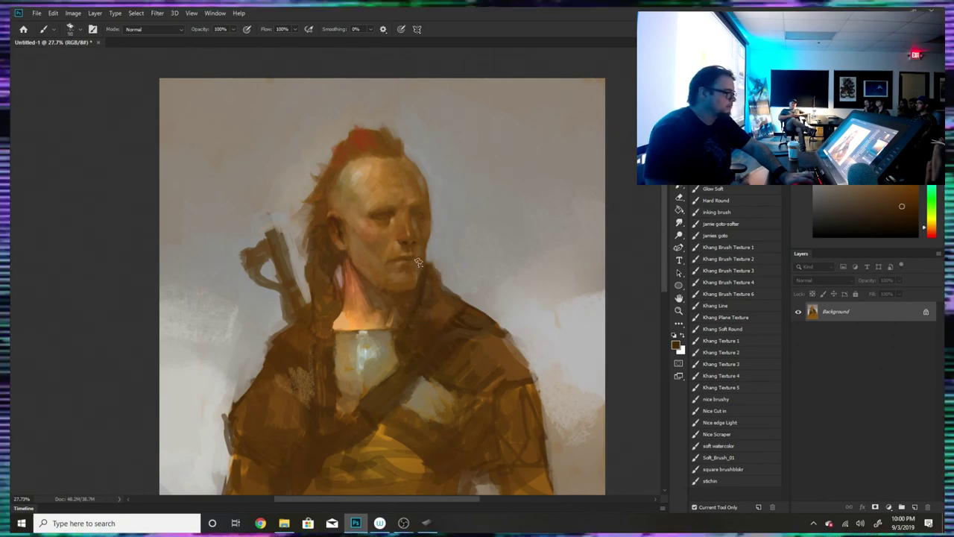
- Define the cloak's inner edges on both sides of the neck and chest with thin near-black lines from a smaller brush
key(bracketleft)
key(bracketleft)
key(bracketleft)
key(bracketleft)
alt+click(420, 310)
click(883, 222)
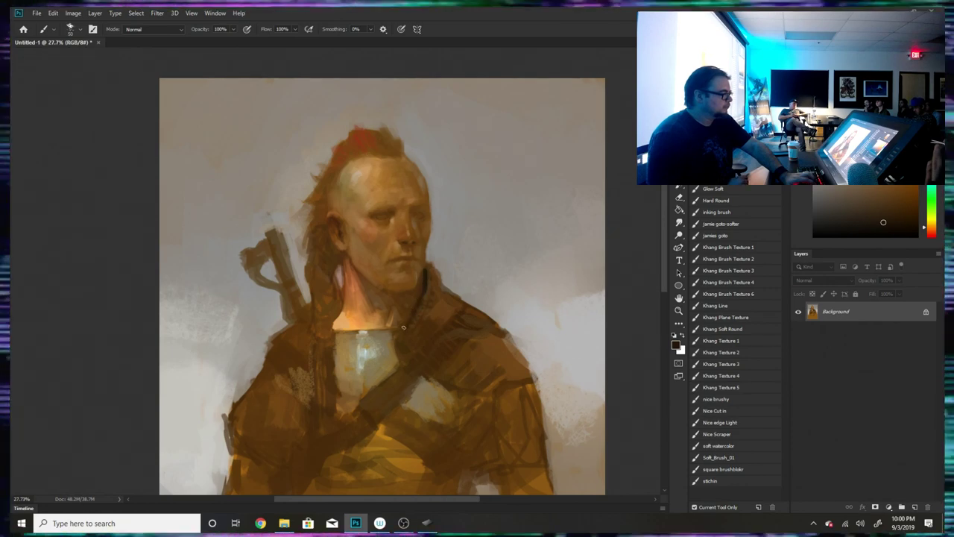
drag(345, 304, 333, 342)
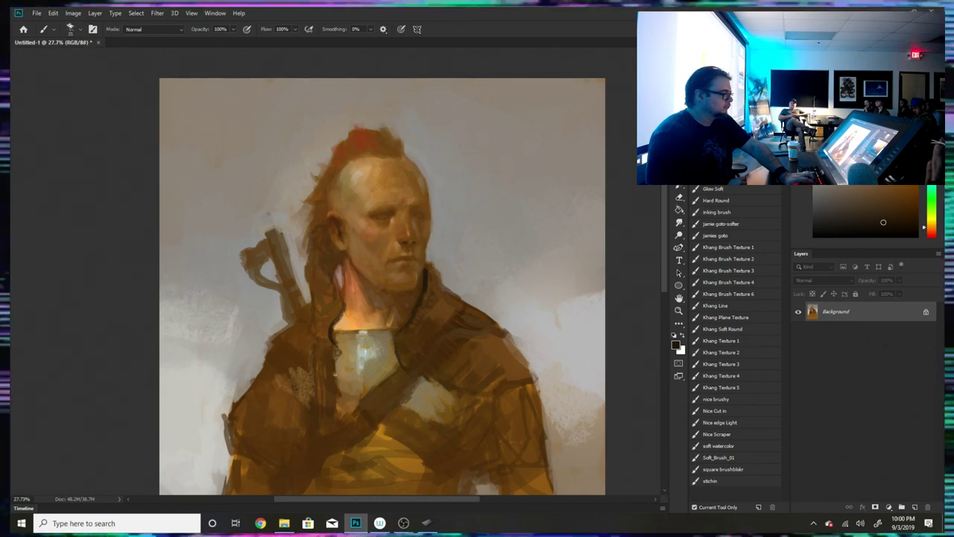
drag(336, 351, 335, 383)
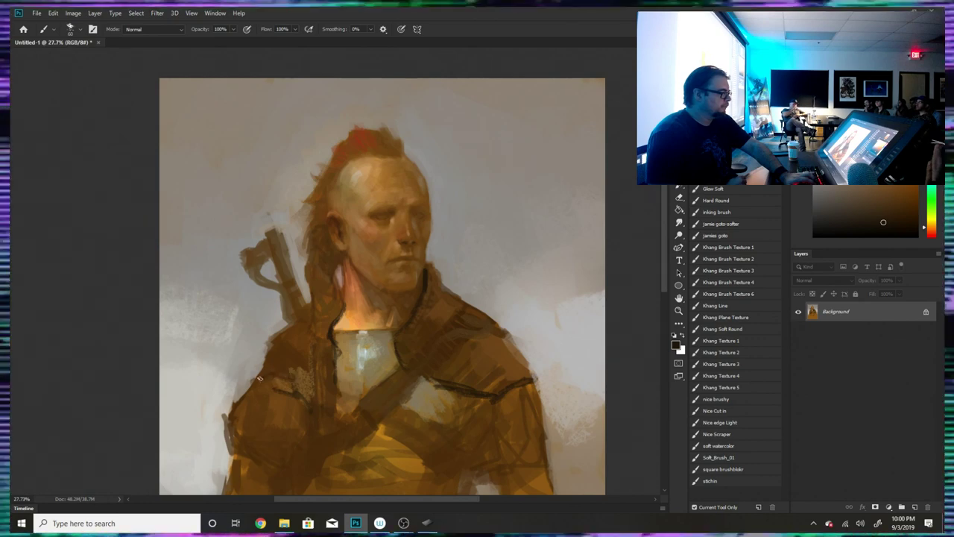
- Draw dark lines along the near shoulder's cloak hem and outer edge, and extend the cloak's silhouette outward with sampled brown
mouse_move(260, 379)
mouse_down()
mouse_move(271, 346)
mouse_move(251, 378)
mouse_move(279, 389)
mouse_up()
drag(276, 338, 289, 323)
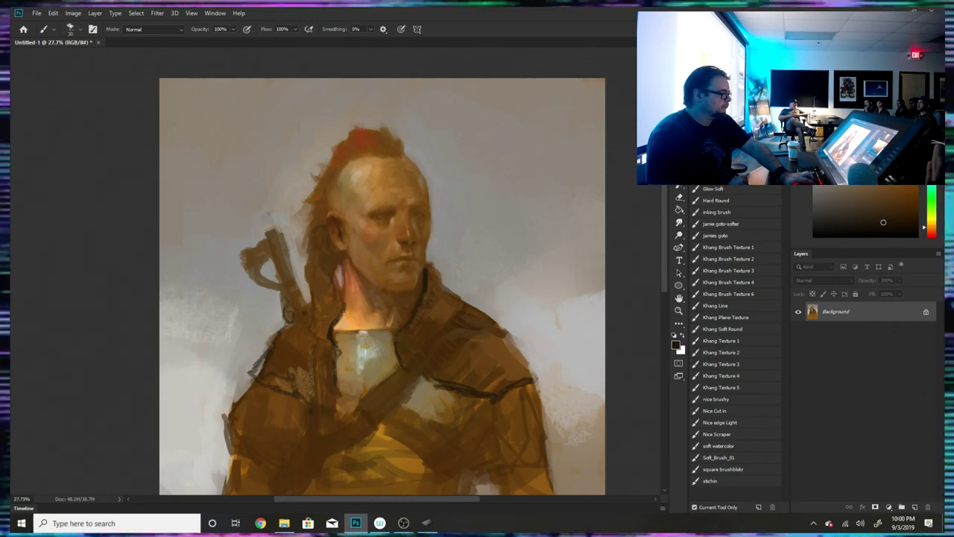
alt+click(302, 351)
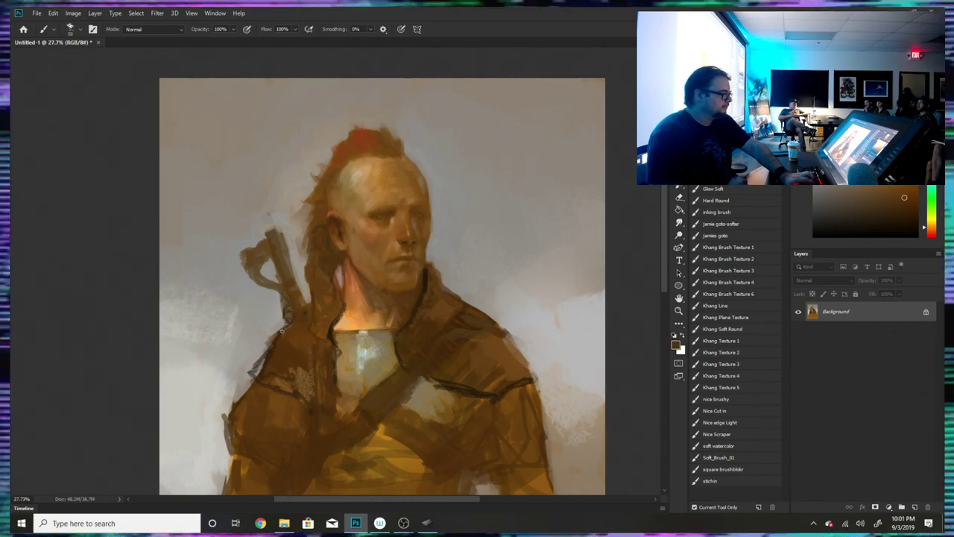
key(bracketright)
mouse_move(291, 324)
mouse_down()
mouse_move(267, 345)
mouse_move(277, 336)
mouse_move(281, 344)
mouse_move(245, 367)
mouse_up()
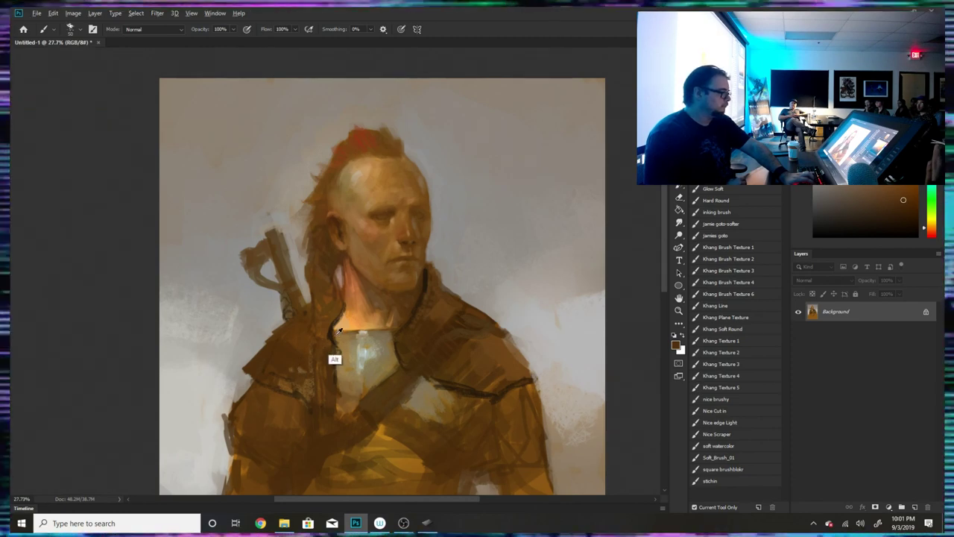
- Paint the long hair lock hanging over the near shoulder beside the neck with sampled dark and mid browns
alt+click(325, 364)
alt+click(330, 343)
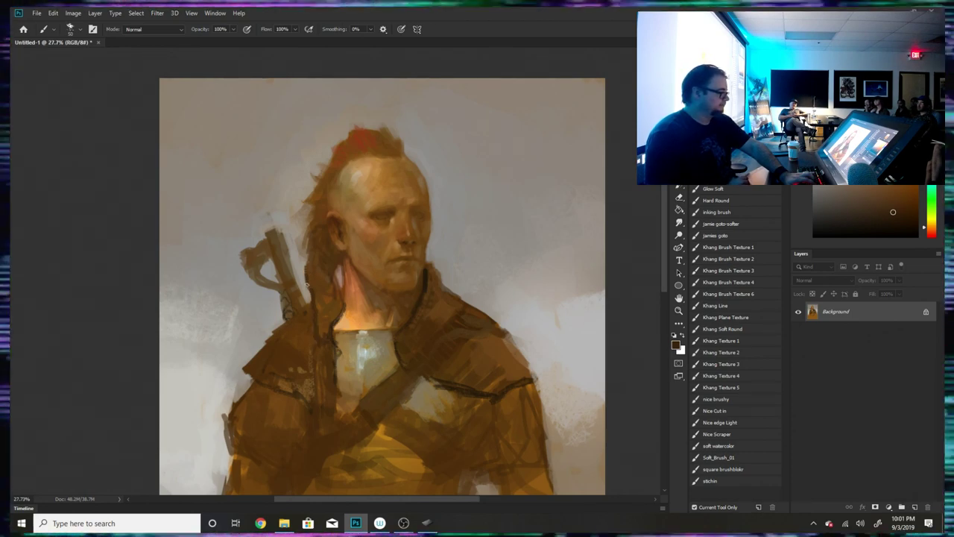
alt+click(307, 336)
mouse_move(306, 284)
mouse_down()
mouse_move(305, 305)
mouse_move(311, 299)
mouse_up()
alt+click(312, 320)
alt+click(329, 328)
alt+click(331, 324)
key(bracketleft)
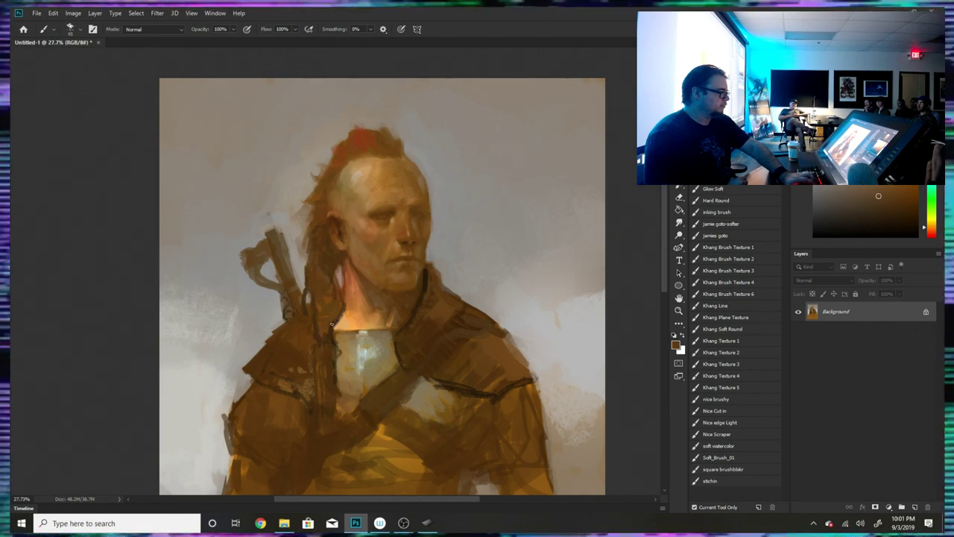
alt+click(325, 336)
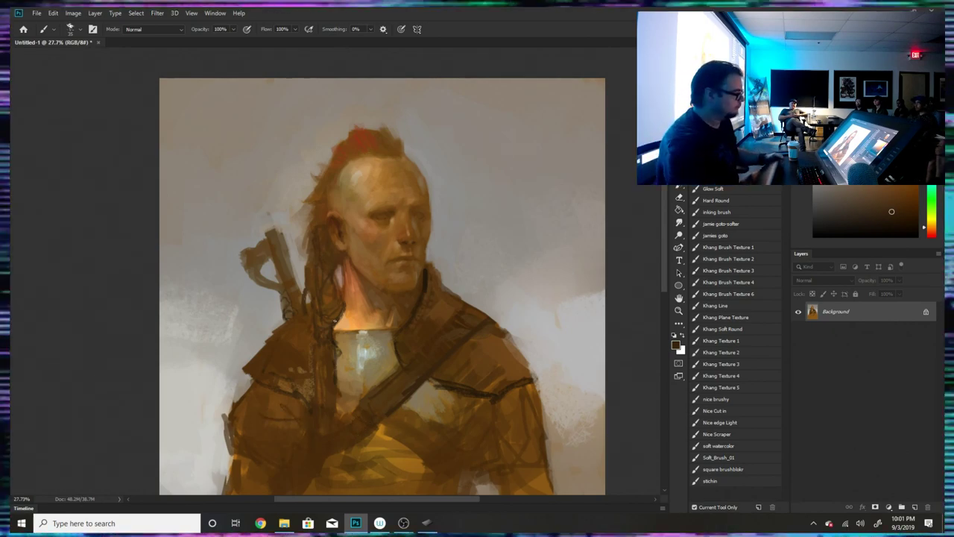
- Save the painting to the Desktop as a Photoshop file named kruykgfhjkj and show the desktop
scroll(360, 270, down, 3)
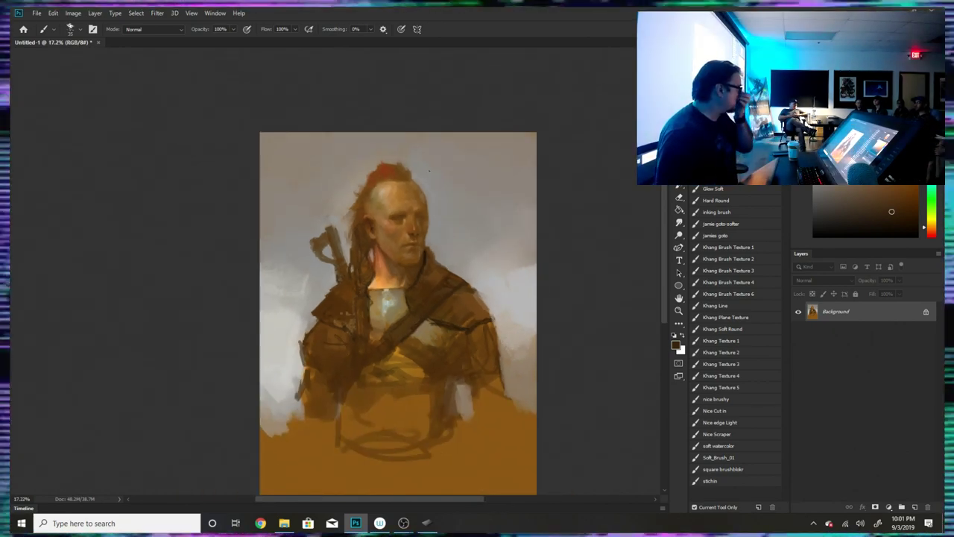
click(42, 13)
click(67, 121)
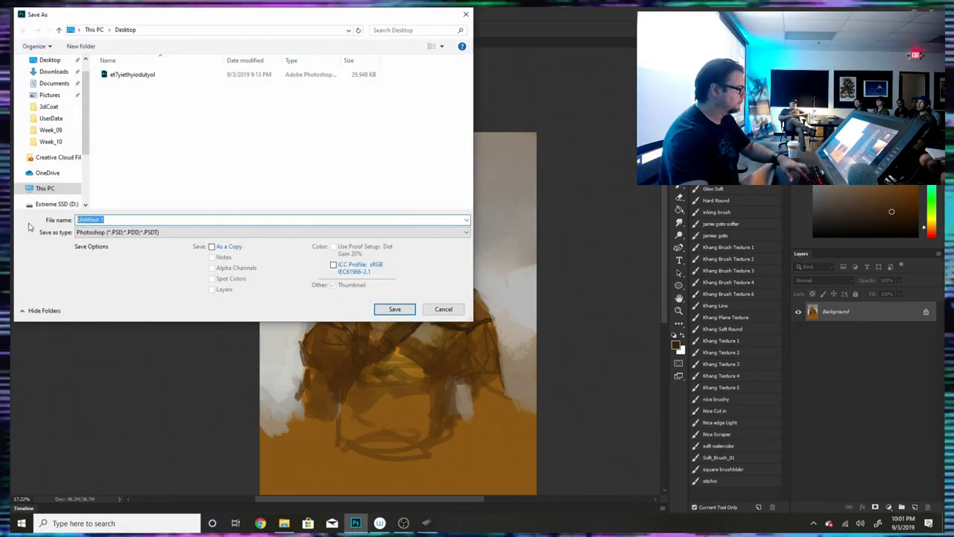
text(kruykgfhjkj)
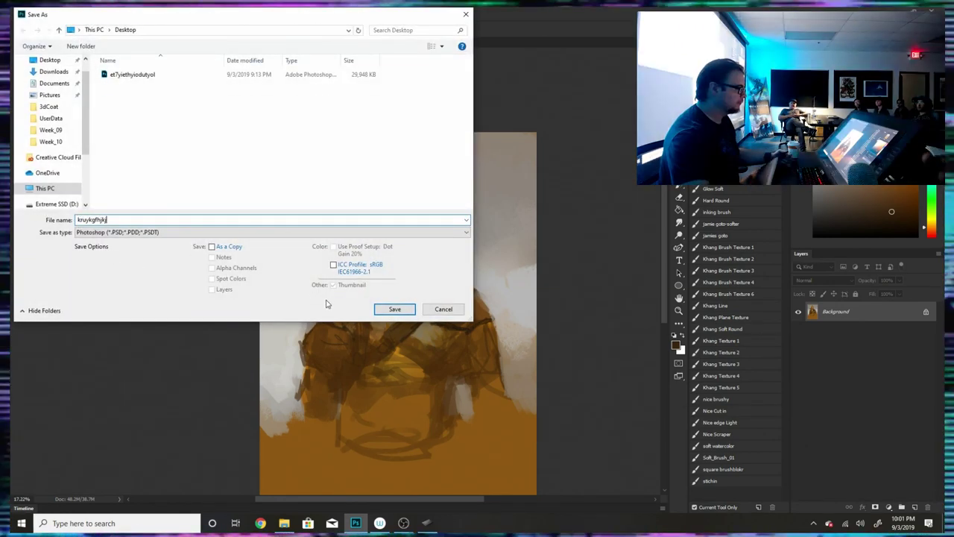
click(394, 309)
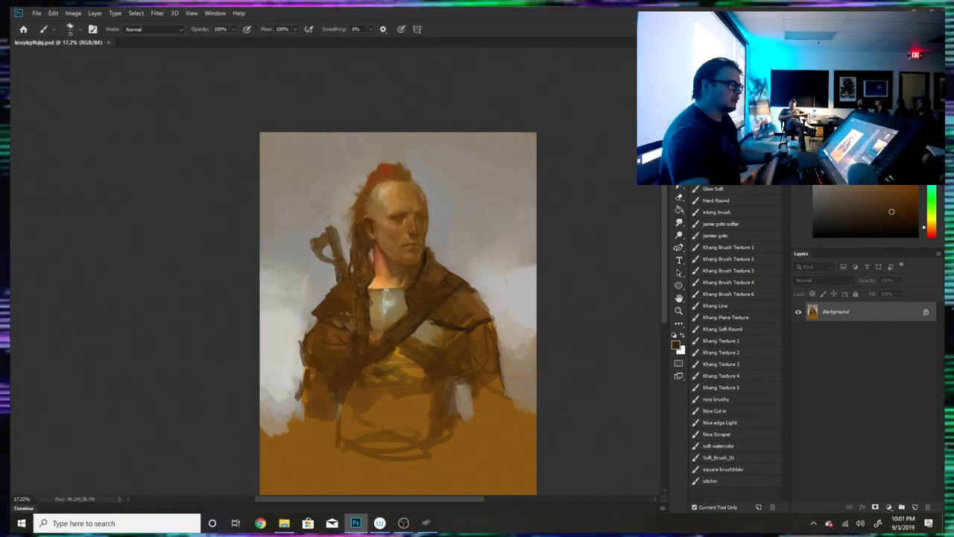
key(super+d)
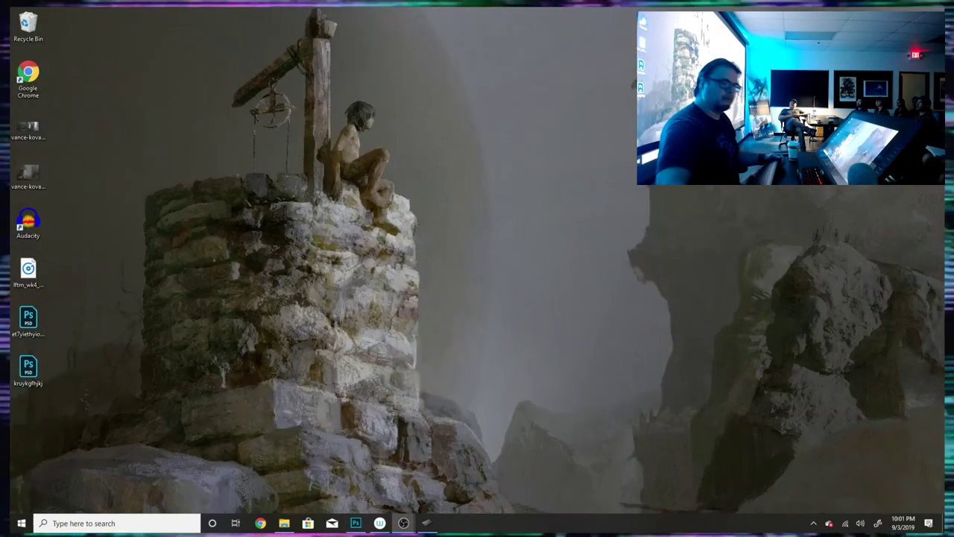